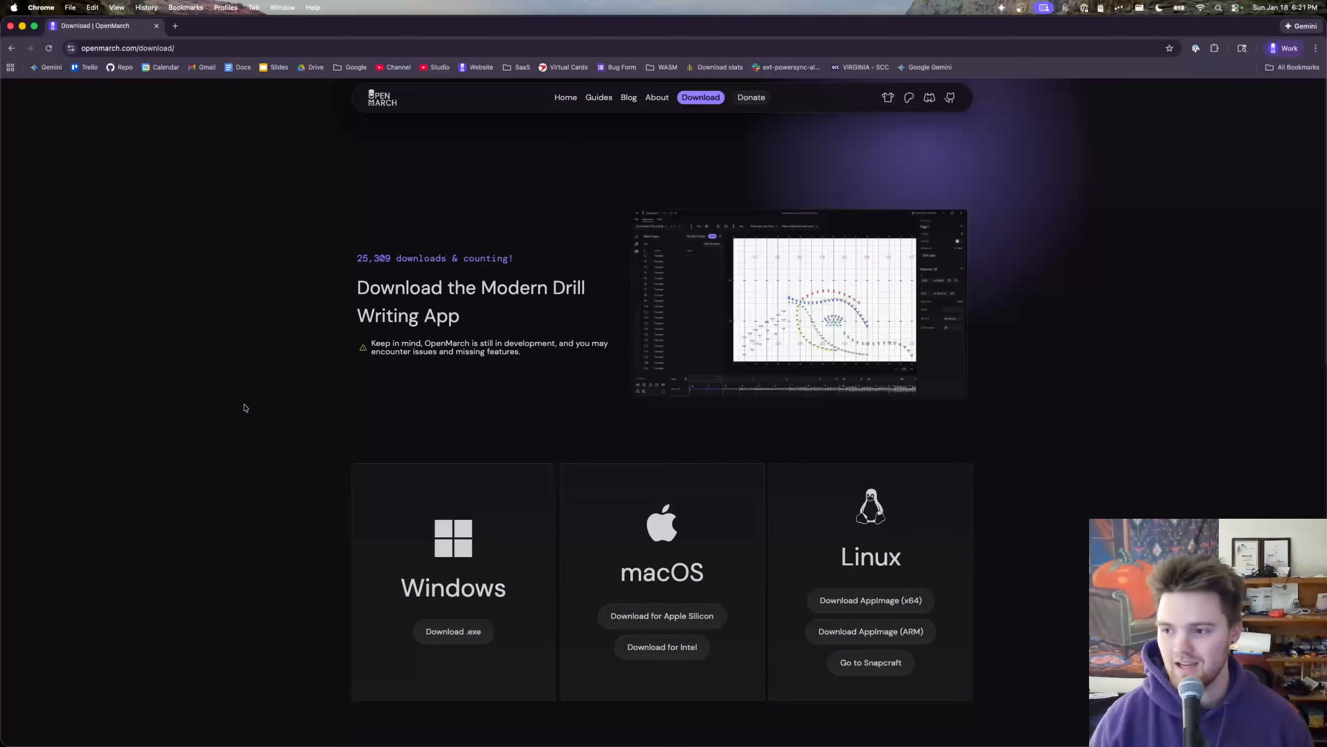
Step: Read the changelogs for v0.0.19, v0.0.12 and v0.0.13 in the OpenMarch release list
{"action": "scroll", "coordinate": [438, 409], "scroll_direction": "down", "scroll_amount": 5}
{"action": "scroll", "coordinate": [438, 409], "scroll_direction": "down", "scroll_amount": 6}
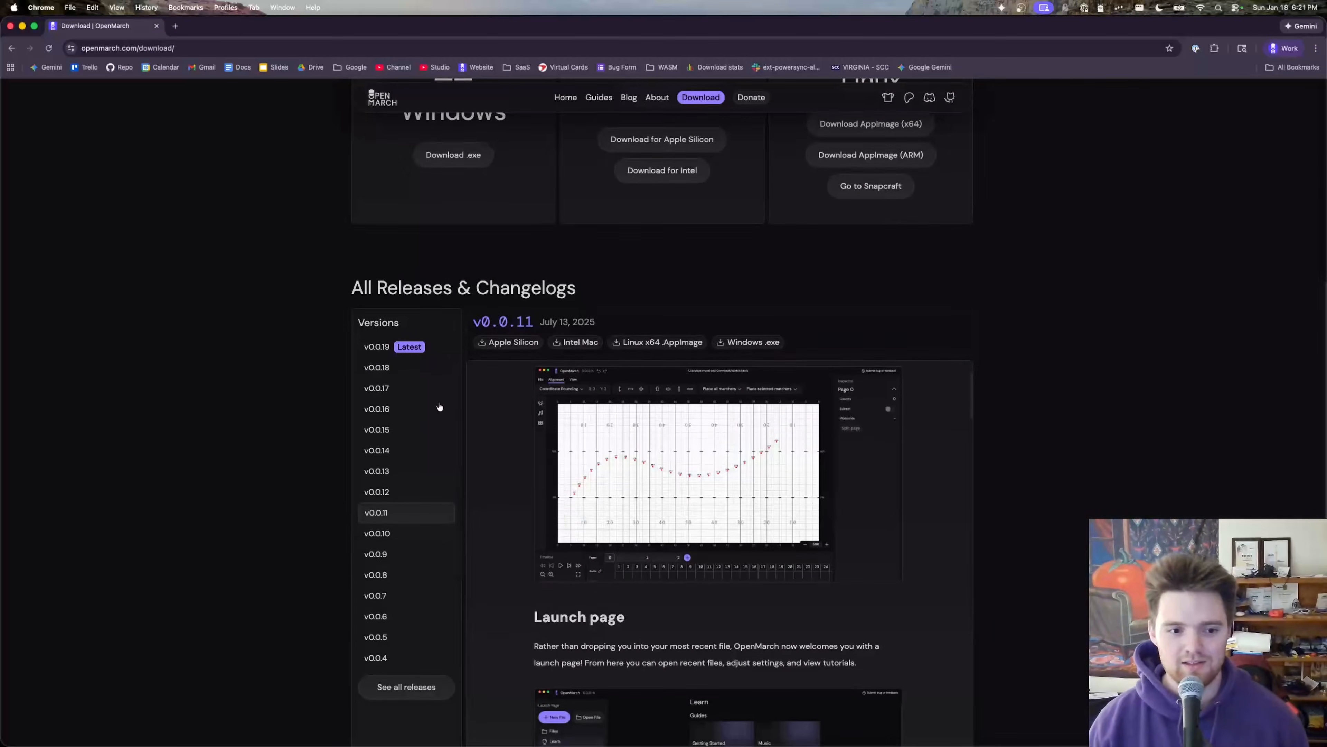
{"action": "left_click", "coordinate": [401, 331]}
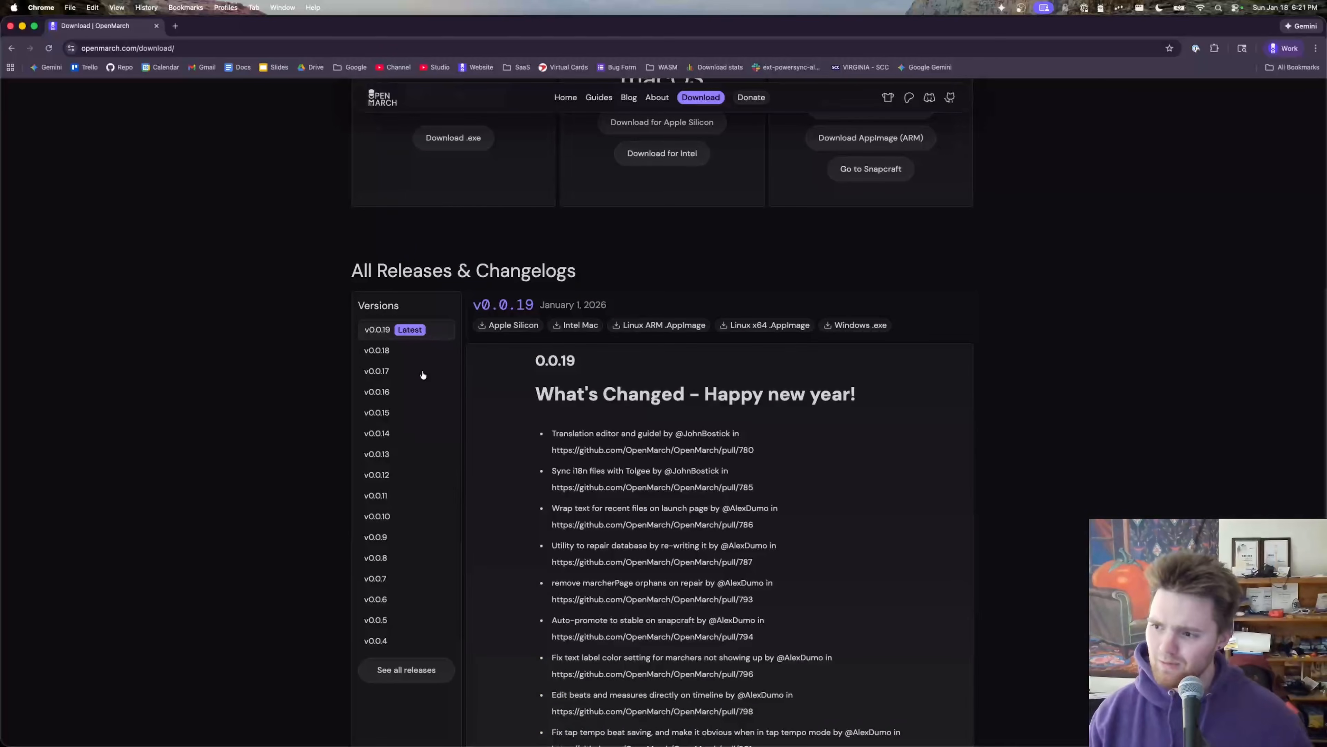
{"action": "left_click", "coordinate": [398, 473]}
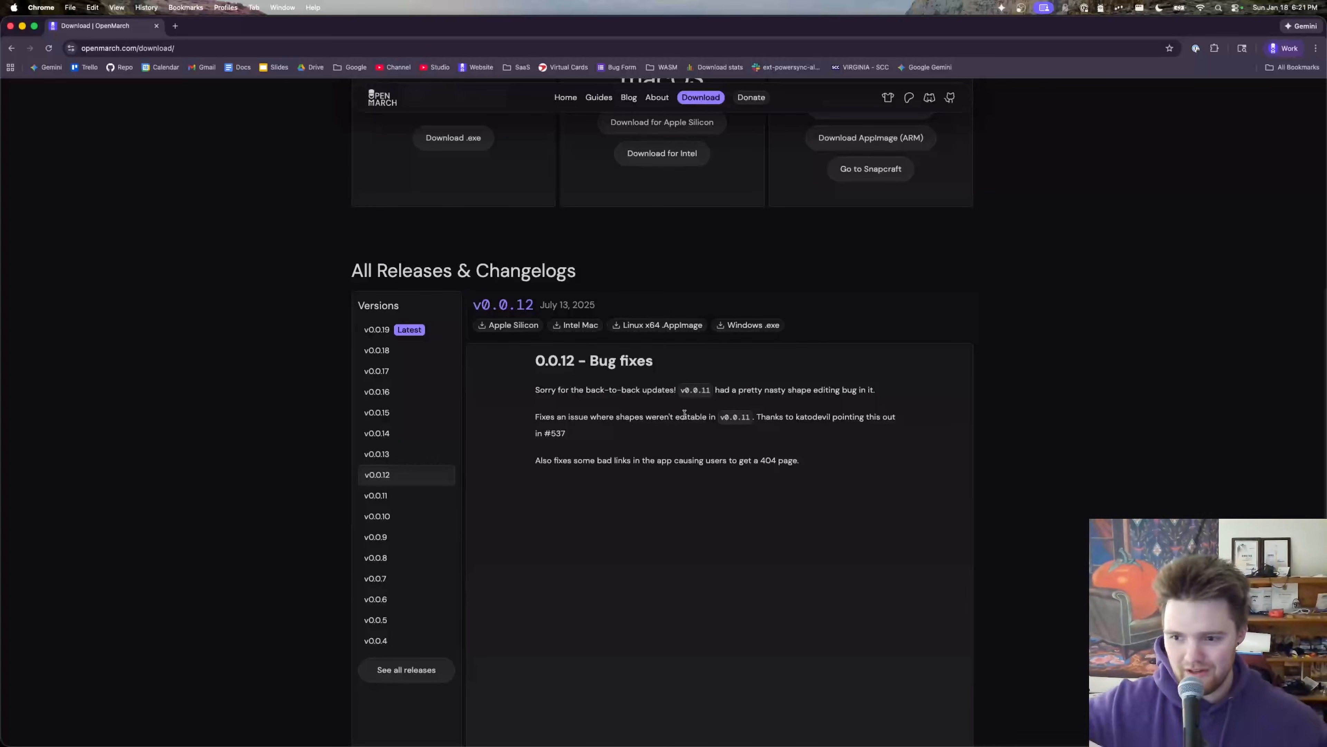
{"action": "left_click", "coordinate": [407, 454]}
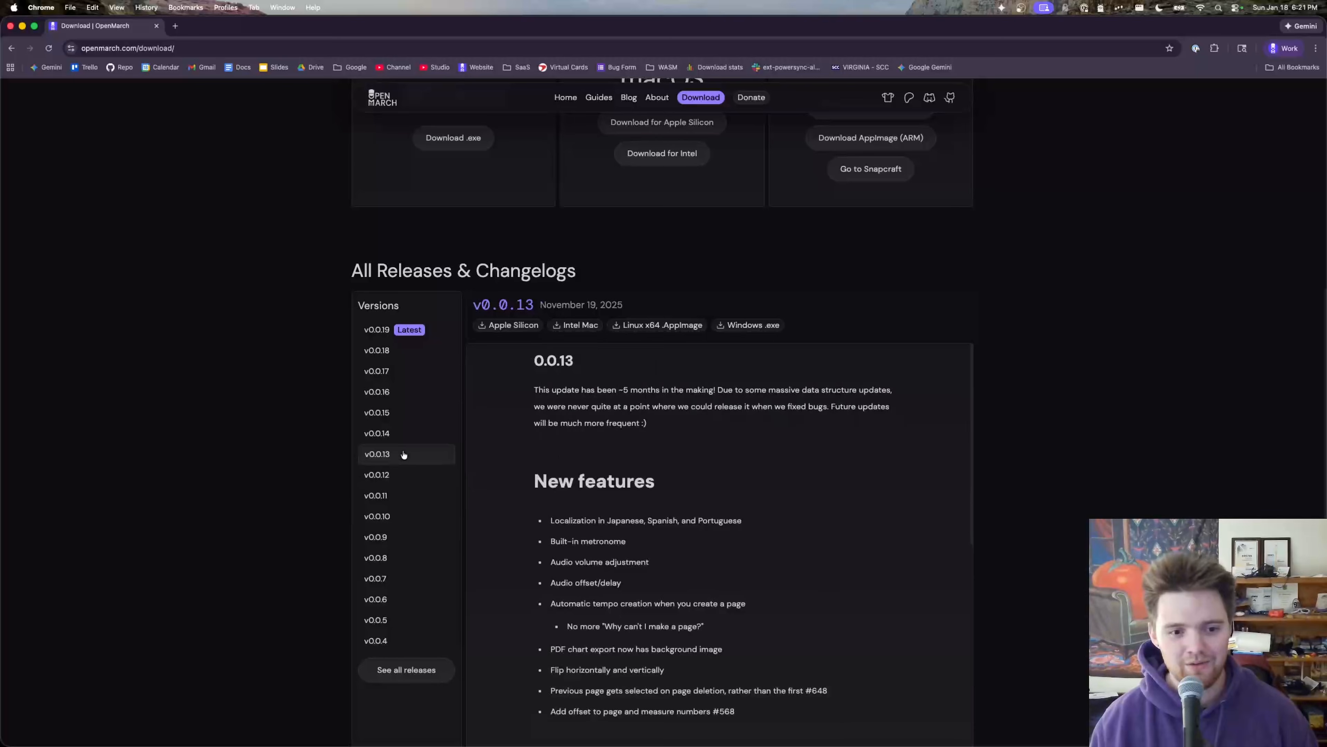
{"action": "left_click", "coordinate": [399, 473]}
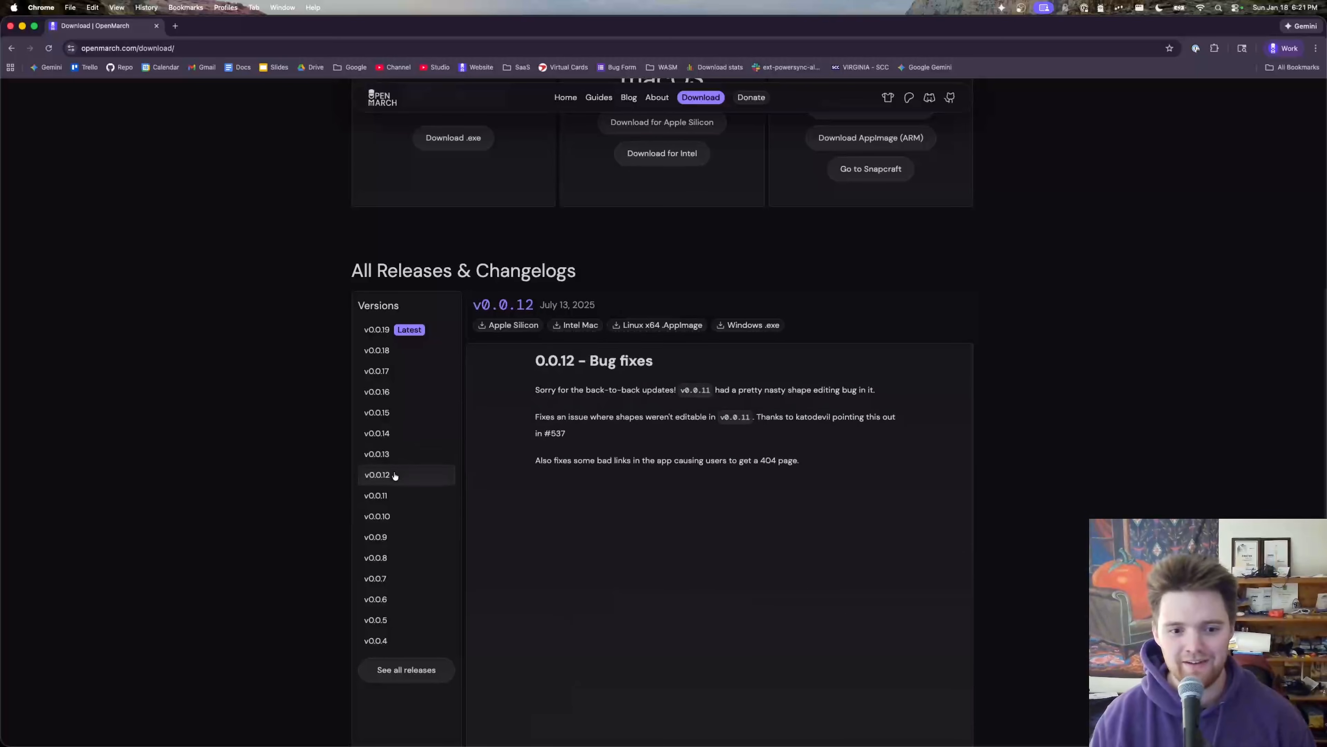
{"action": "left_click", "coordinate": [399, 450]}
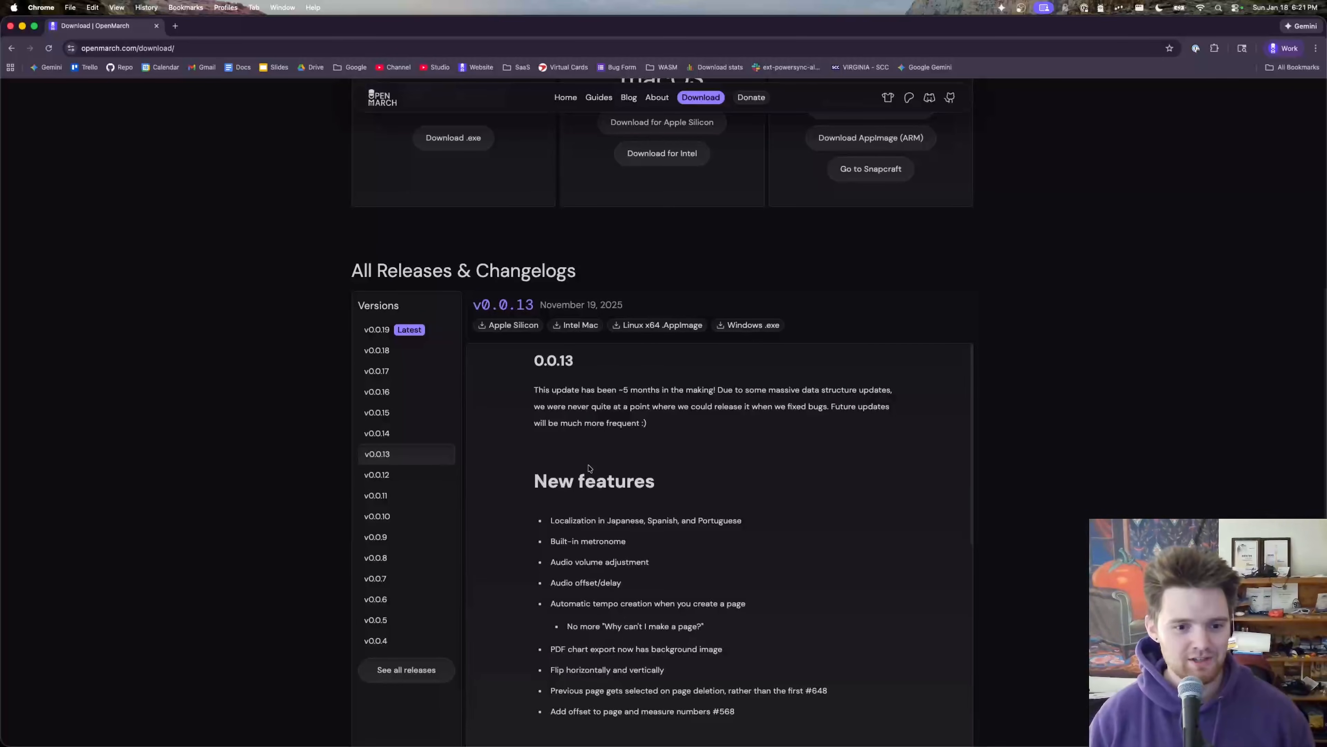
Step: Look through the changelogs from v0.0.14 up to v0.0.19, and back down to v0.0.13
{"action": "left_click", "coordinate": [400, 437]}
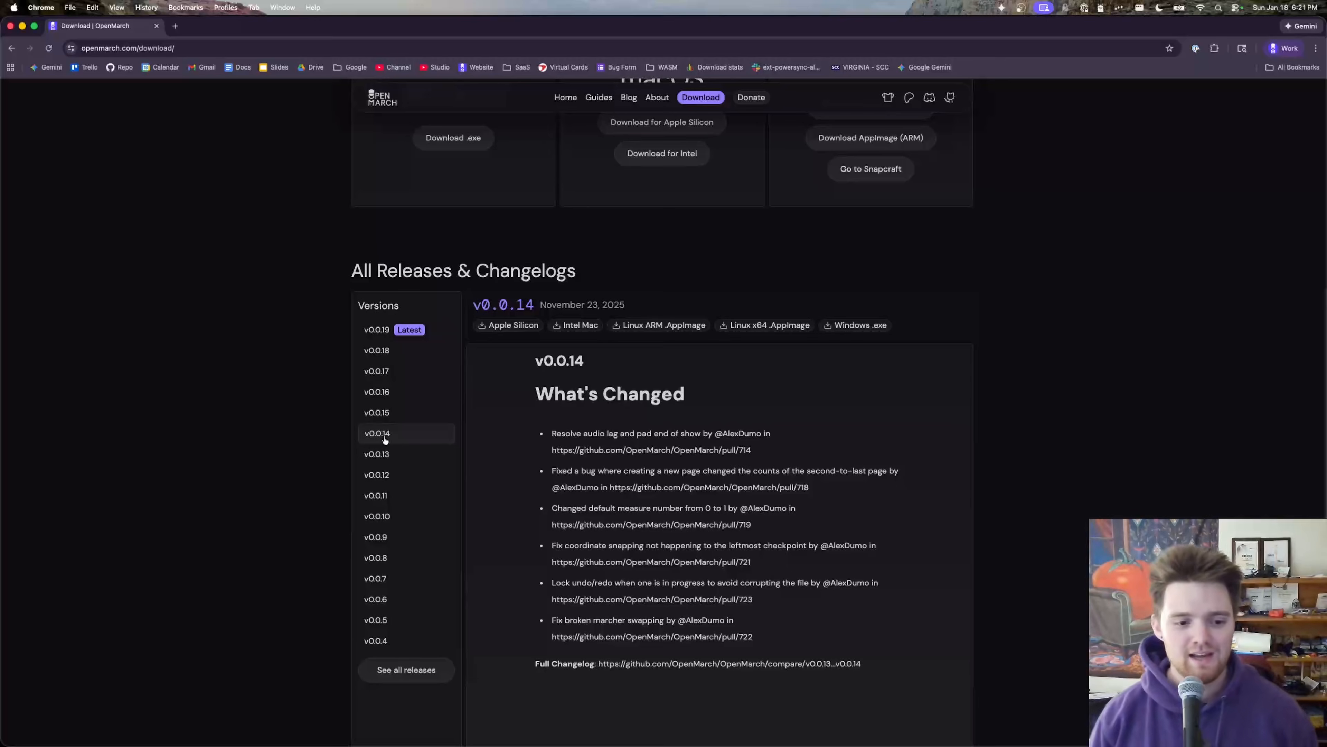
{"action": "left_click", "coordinate": [397, 415]}
{"action": "left_click", "coordinate": [397, 395]}
{"action": "left_click", "coordinate": [398, 373]}
{"action": "left_click", "coordinate": [401, 352]}
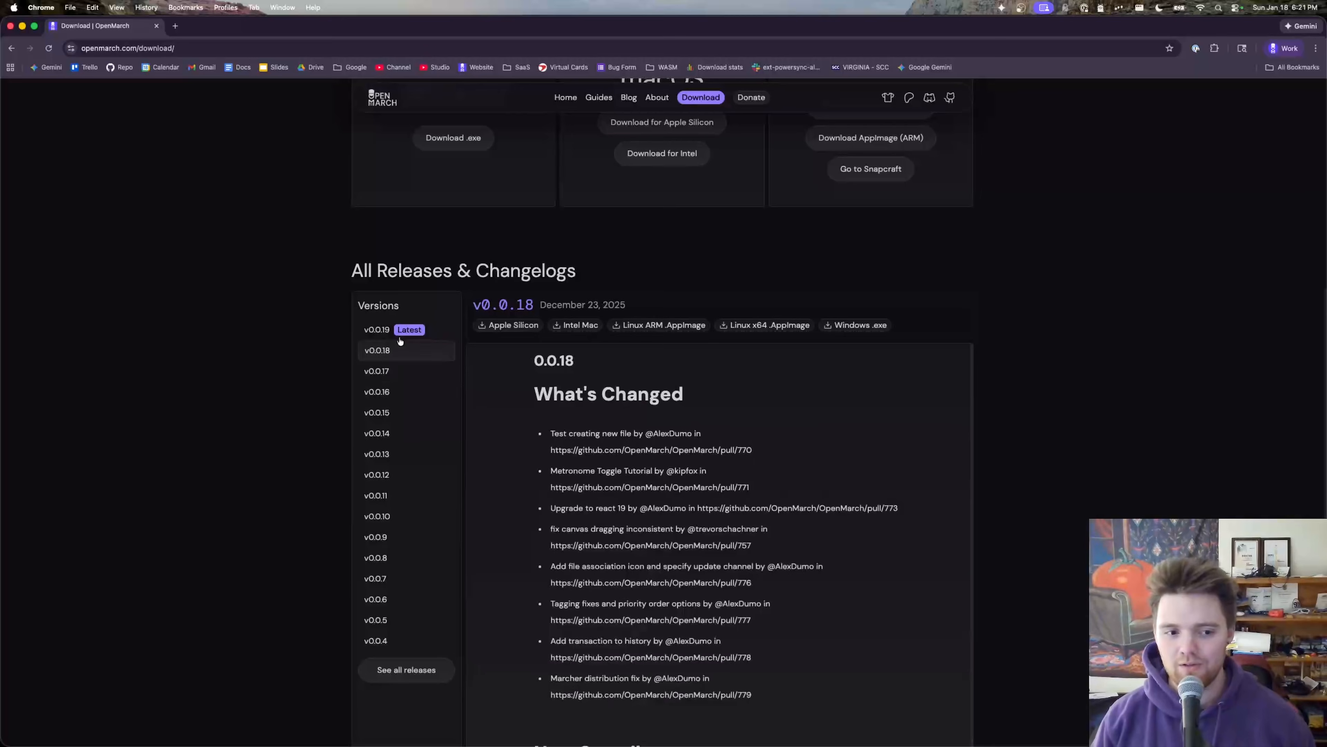
{"action": "left_click", "coordinate": [401, 337]}
{"action": "left_click", "coordinate": [405, 357]}
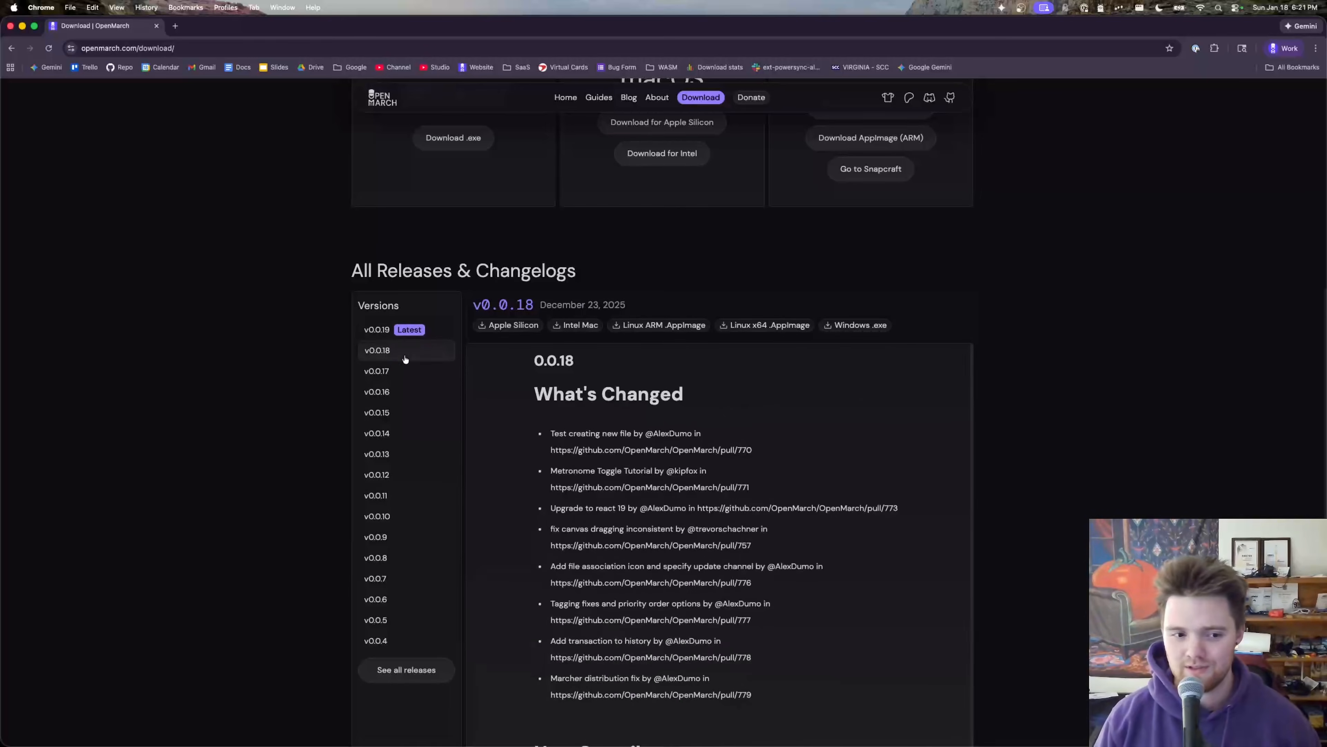
{"action": "left_click", "coordinate": [403, 372]}
{"action": "left_click", "coordinate": [403, 393]}
{"action": "left_click", "coordinate": [403, 413]}
{"action": "left_click", "coordinate": [403, 432]}
{"action": "left_click", "coordinate": [404, 451]}
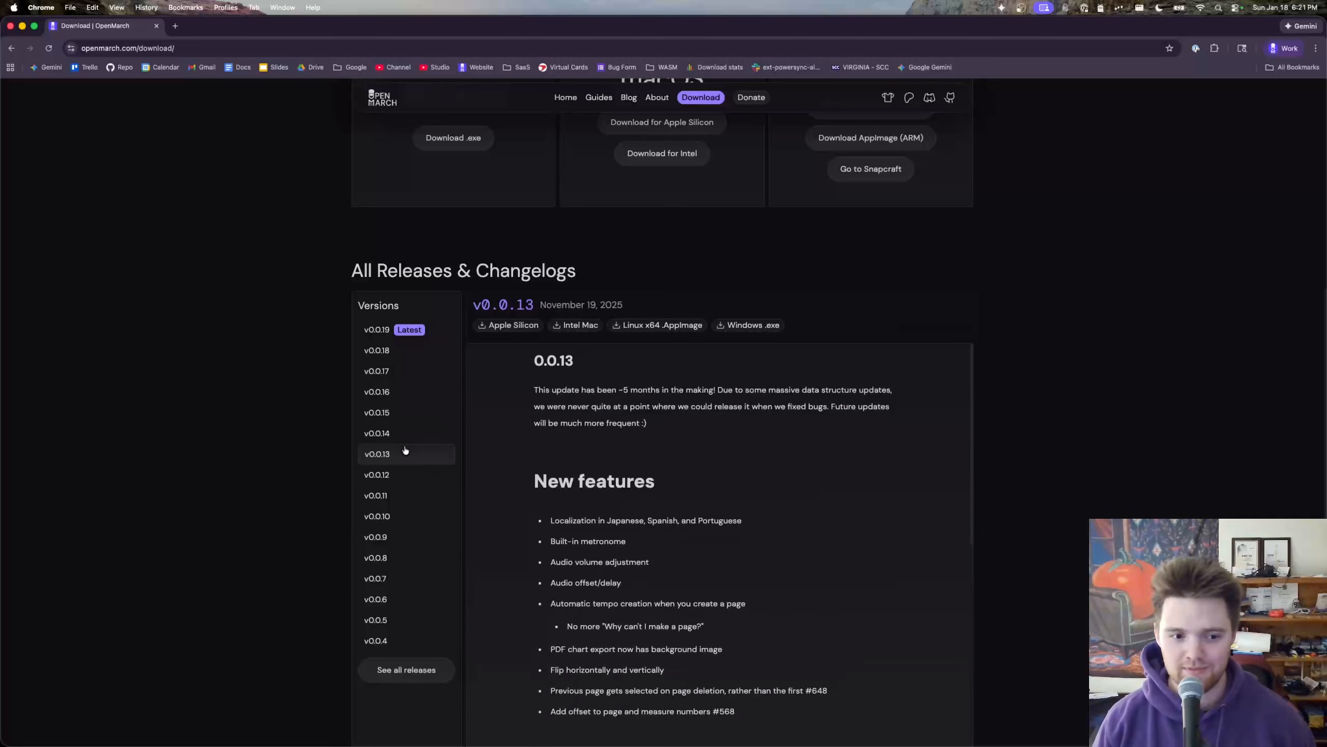
Step: Switch to the LHS for video.dots show in OpenMarch and fit the whole field in view
{"action": "key", "text": "super+Tab"}
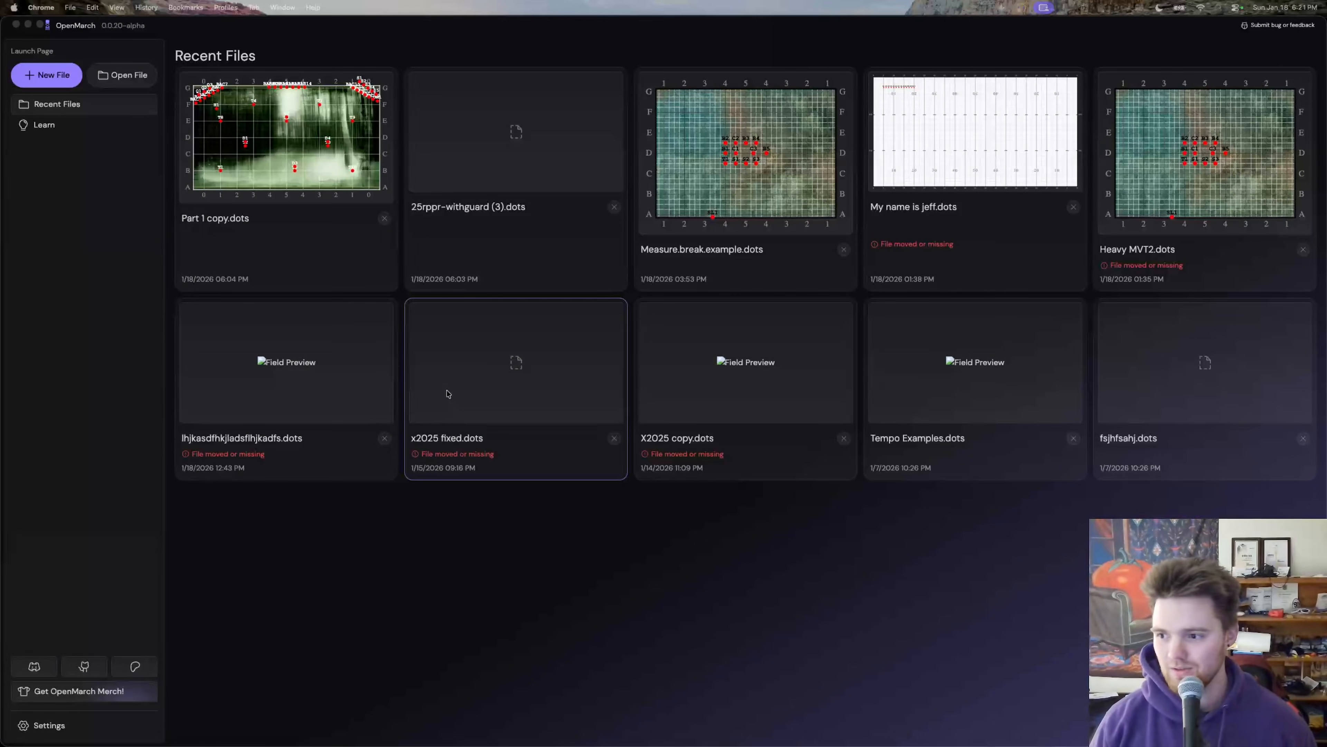
{"action": "key", "text": "super+Tab"}
{"action": "key", "text": "super+Tab"}
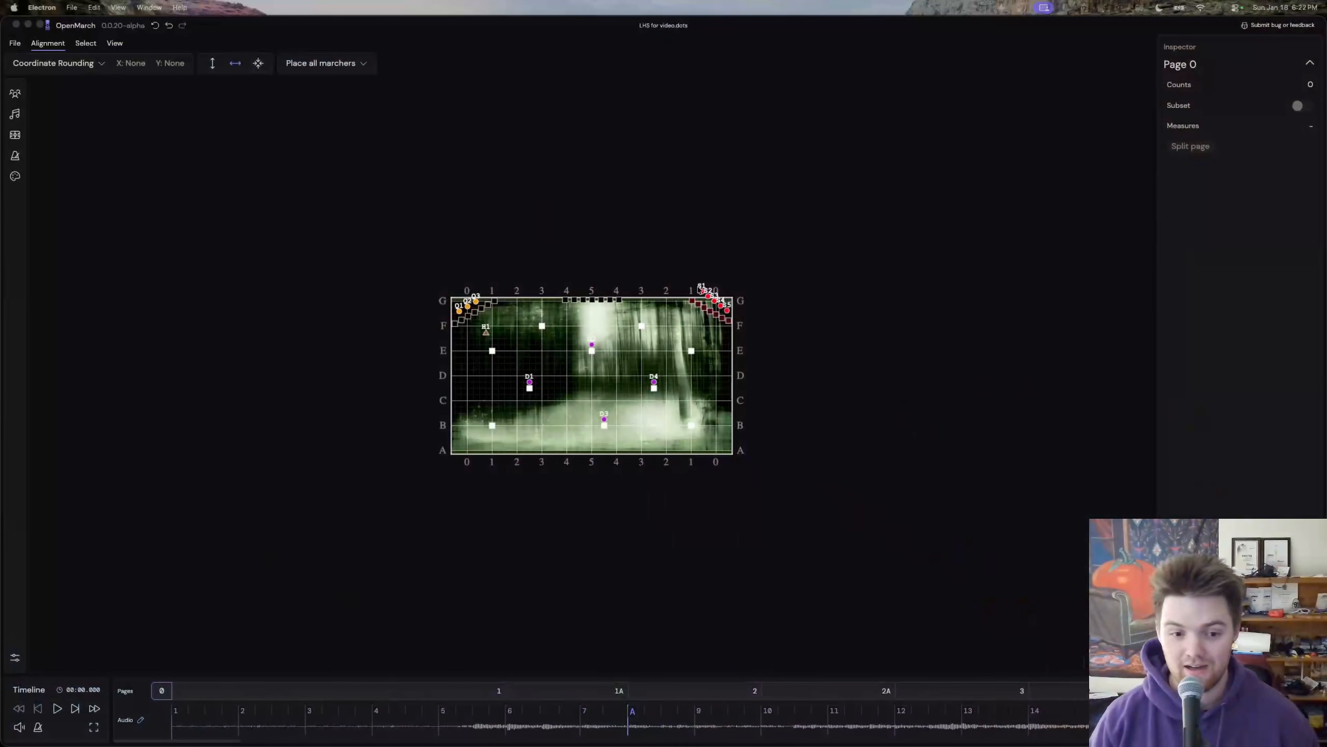
{"action": "scroll", "coordinate": [681, 317], "scroll_direction": "up", "scroll_amount": 10}
{"action": "scroll", "coordinate": [681, 317], "scroll_direction": "down", "scroll_amount": 5}
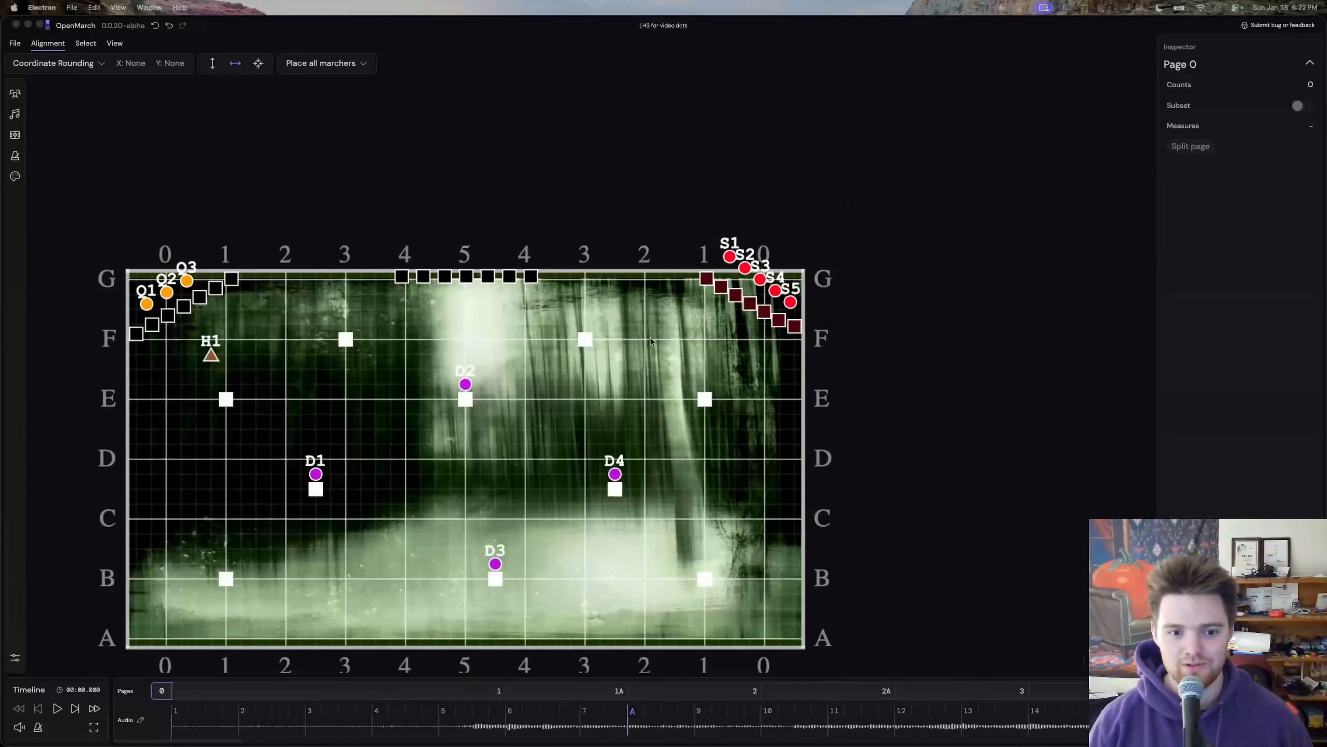
{"action": "left_click_drag", "start_coordinate": [643, 341], "coordinate": [763, 267]}
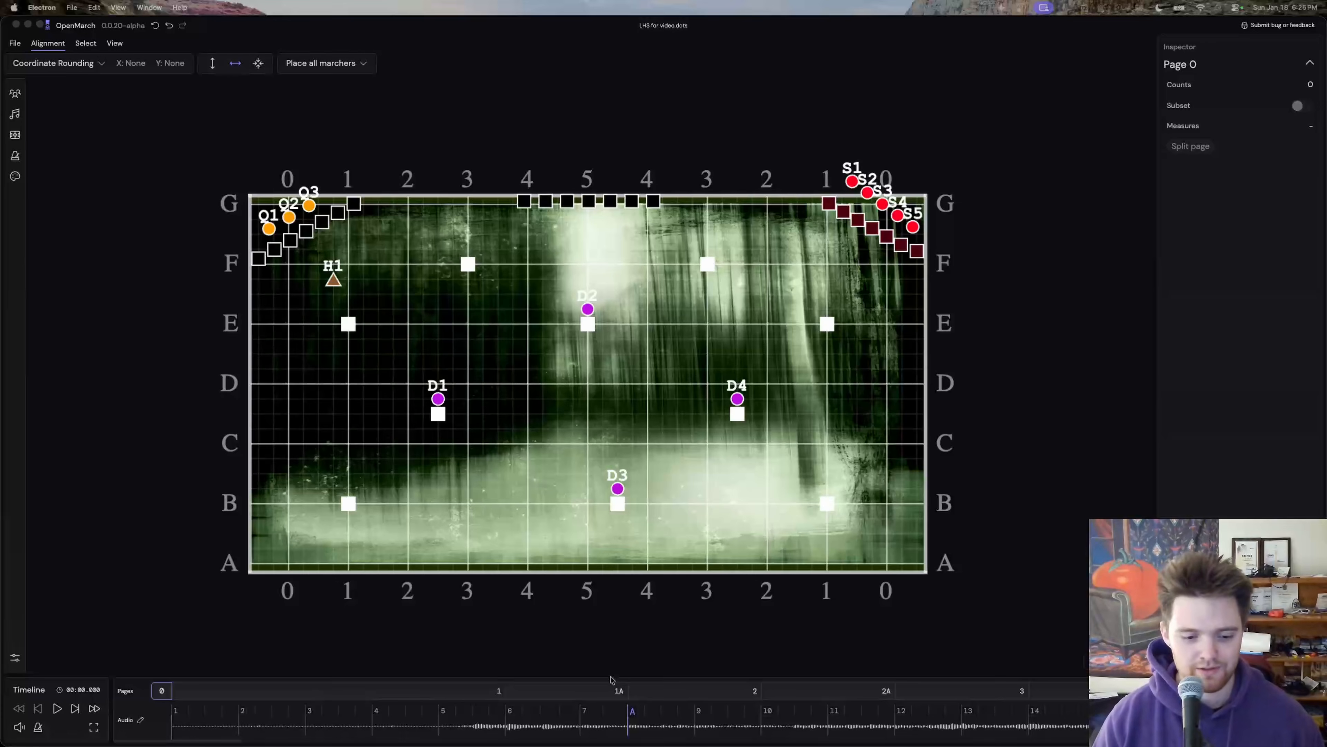
Step: Switch back to the browser, open the OpenMarch guides and look through the Importing Audio guide
{"action": "left_click_drag", "start_coordinate": [648, 746], "coordinate": [618, 71]}
{"action": "scroll", "coordinate": [653, 261], "scroll_direction": "up", "scroll_amount": 5}
{"action": "left_click", "coordinate": [664, 134]}
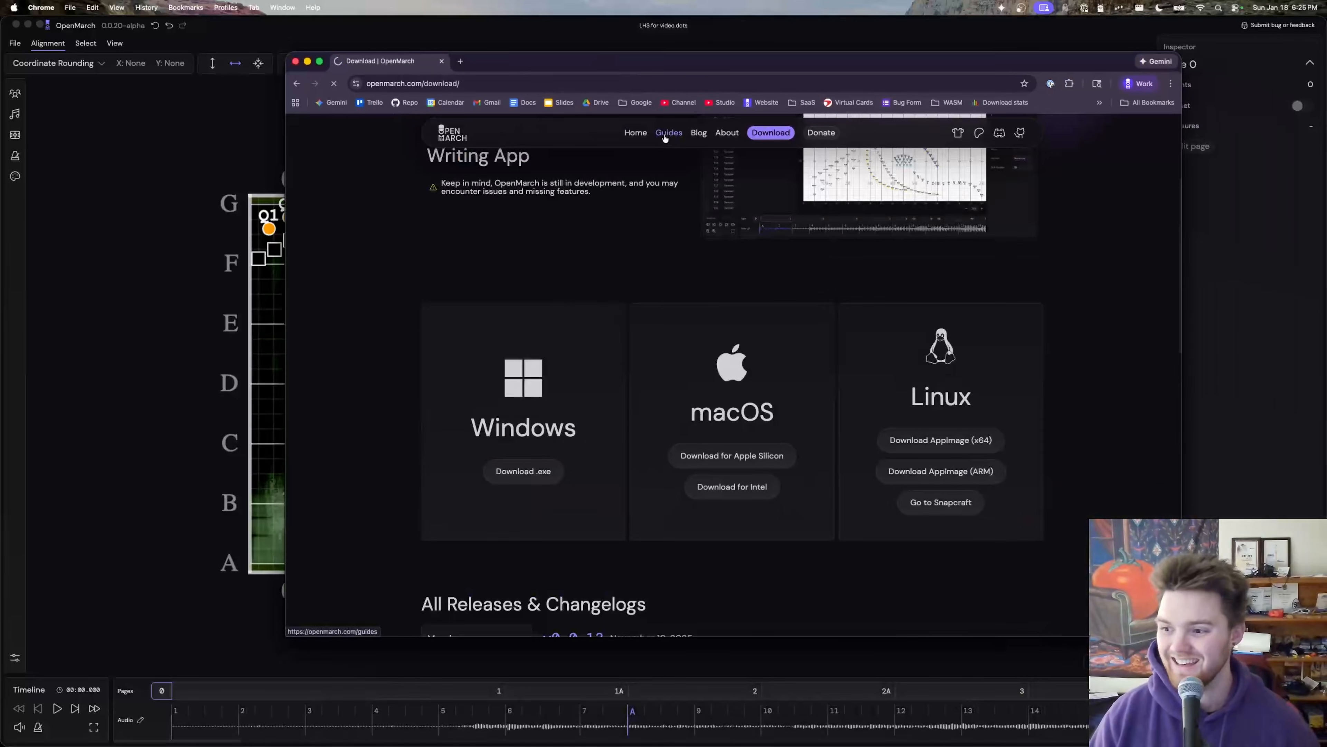
{"action": "scroll", "coordinate": [348, 231], "scroll_direction": "down", "scroll_amount": 5}
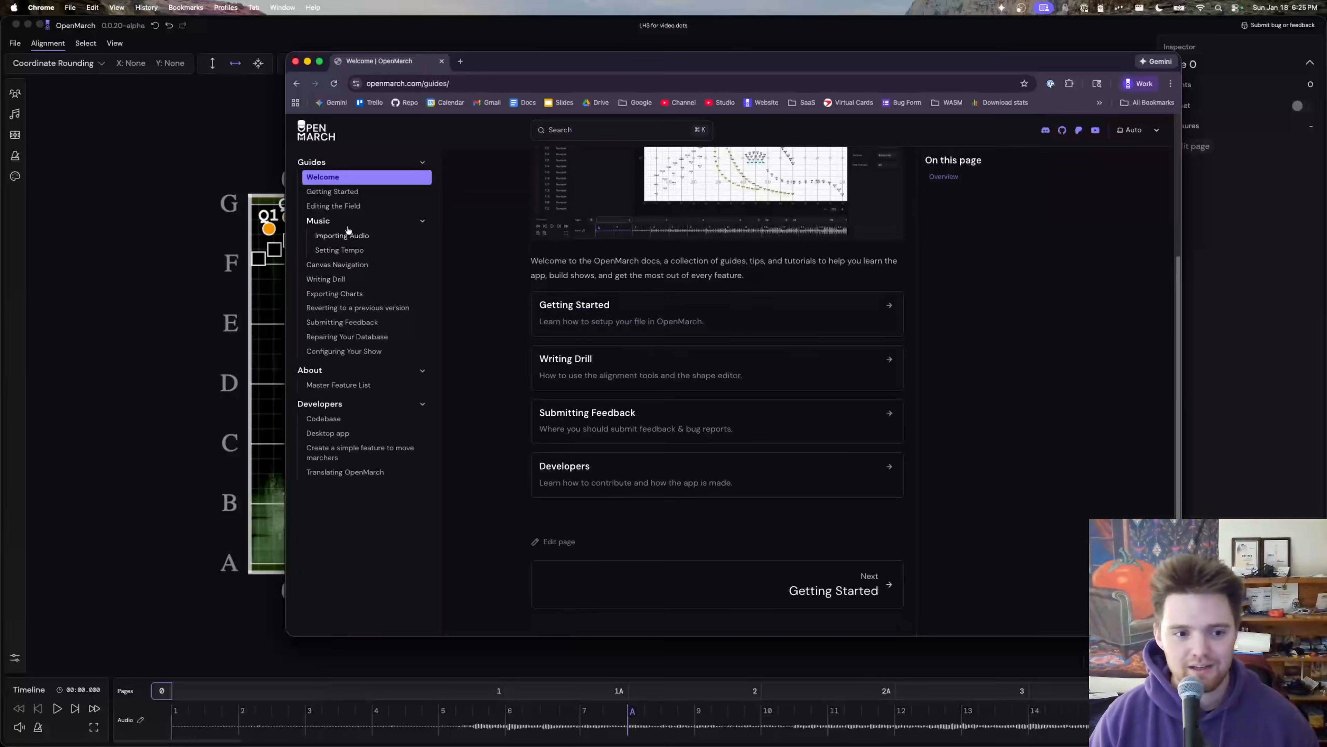
{"action": "left_click", "coordinate": [342, 235]}
{"action": "scroll", "coordinate": [546, 393], "scroll_direction": "down", "scroll_amount": 5}
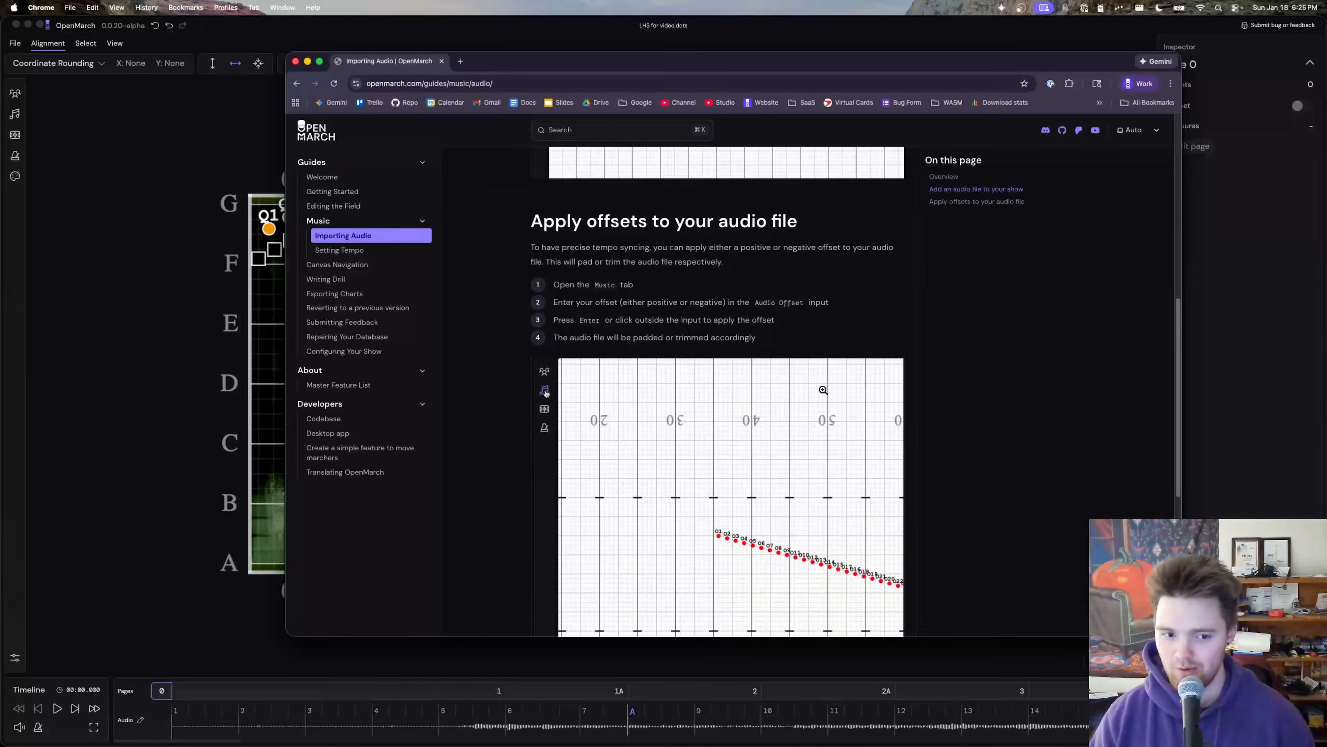
{"action": "scroll", "coordinate": [545, 393], "scroll_direction": "down", "scroll_amount": 3}
Step: Look through the Setting Tempo and Canvas Navigation guides
{"action": "left_click", "coordinate": [339, 250]}
{"action": "scroll", "coordinate": [736, 286], "scroll_direction": "down", "scroll_amount": 5}
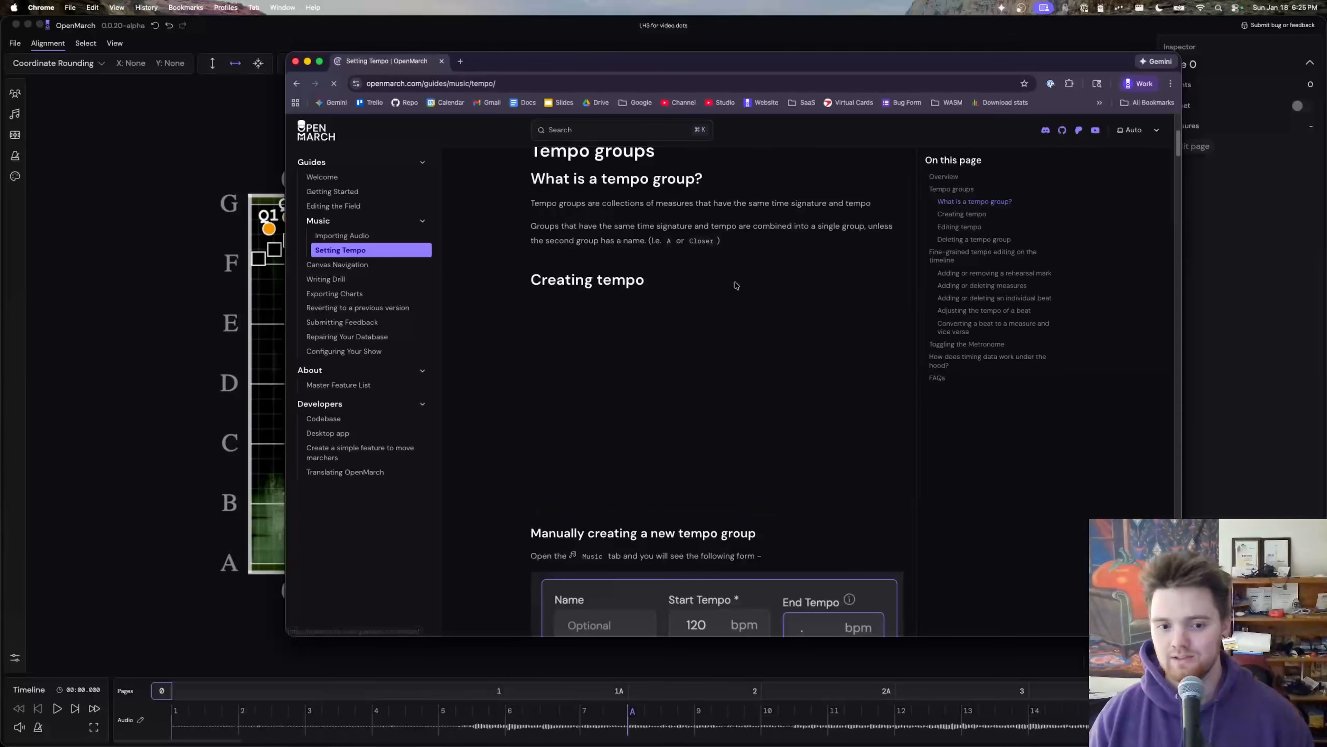
{"action": "left_click", "coordinate": [339, 264]}
{"action": "scroll", "coordinate": [811, 596], "scroll_direction": "down", "scroll_amount": 5}
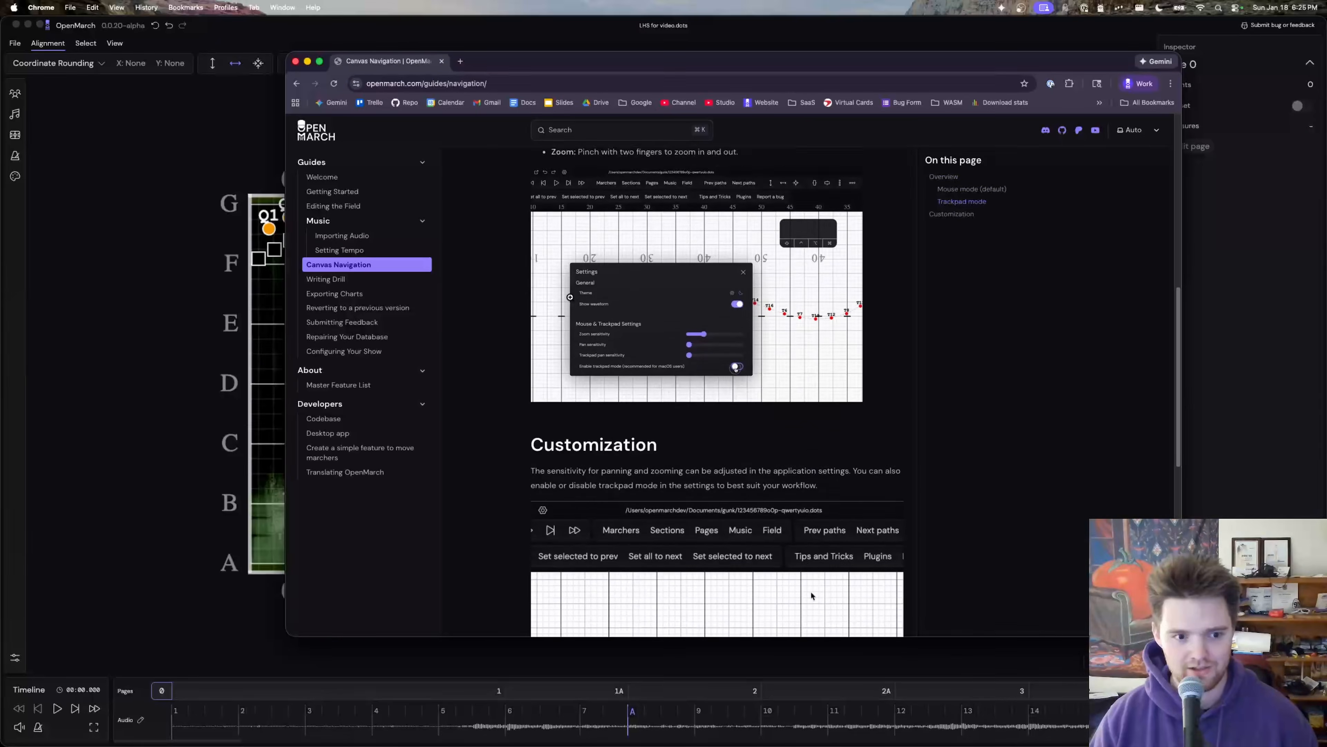
Step: Read the guide on reverting to a previous version, including the backup folder locations for each operating system
{"action": "left_click", "coordinate": [360, 309]}
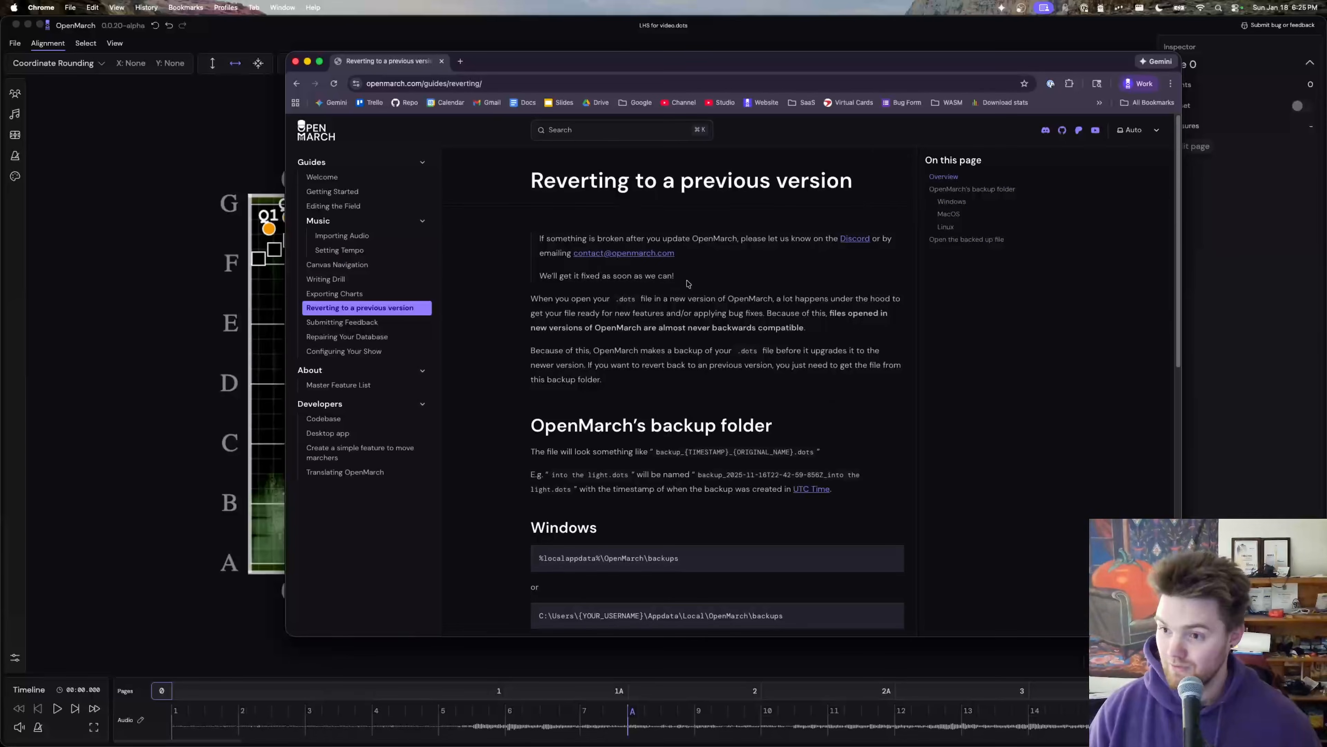
{"action": "scroll", "coordinate": [665, 284], "scroll_direction": "down", "scroll_amount": 10}
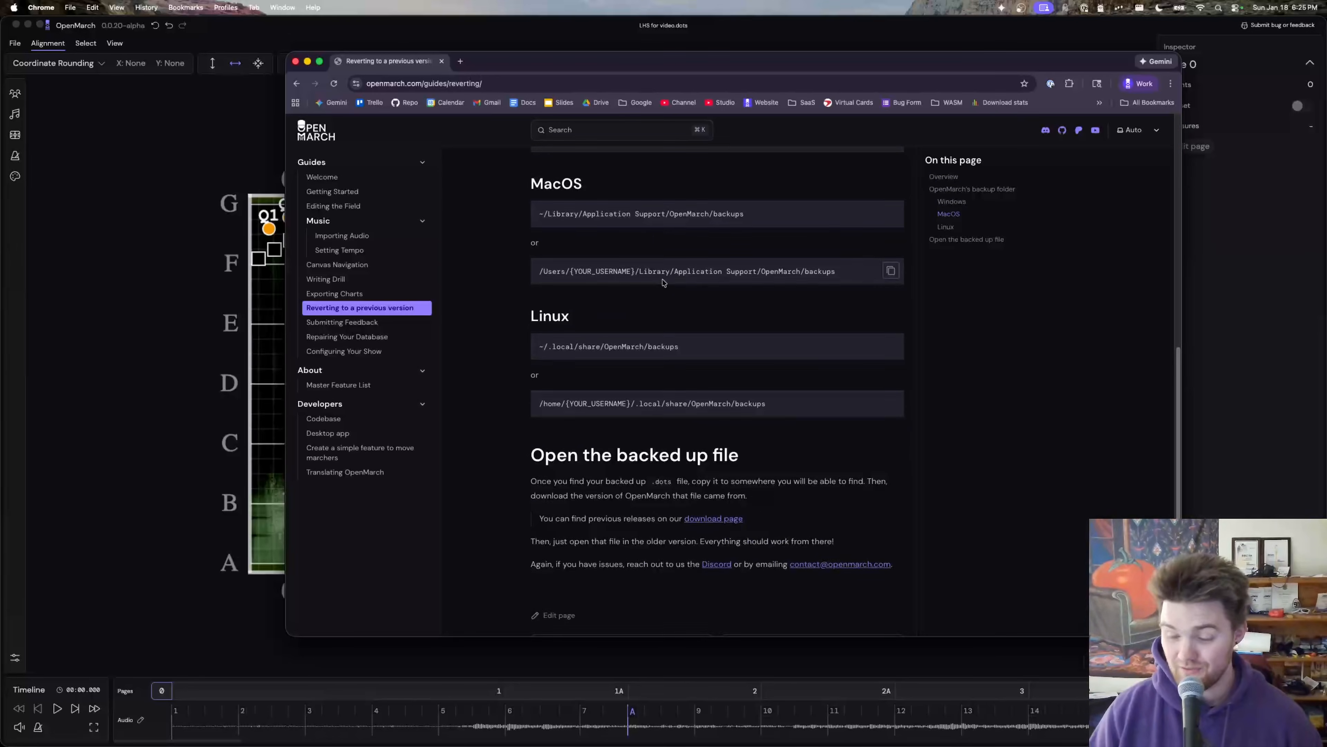
{"action": "scroll", "coordinate": [663, 282], "scroll_direction": "down", "scroll_amount": 2}
{"action": "scroll", "coordinate": [659, 283], "scroll_direction": "up", "scroll_amount": 5}
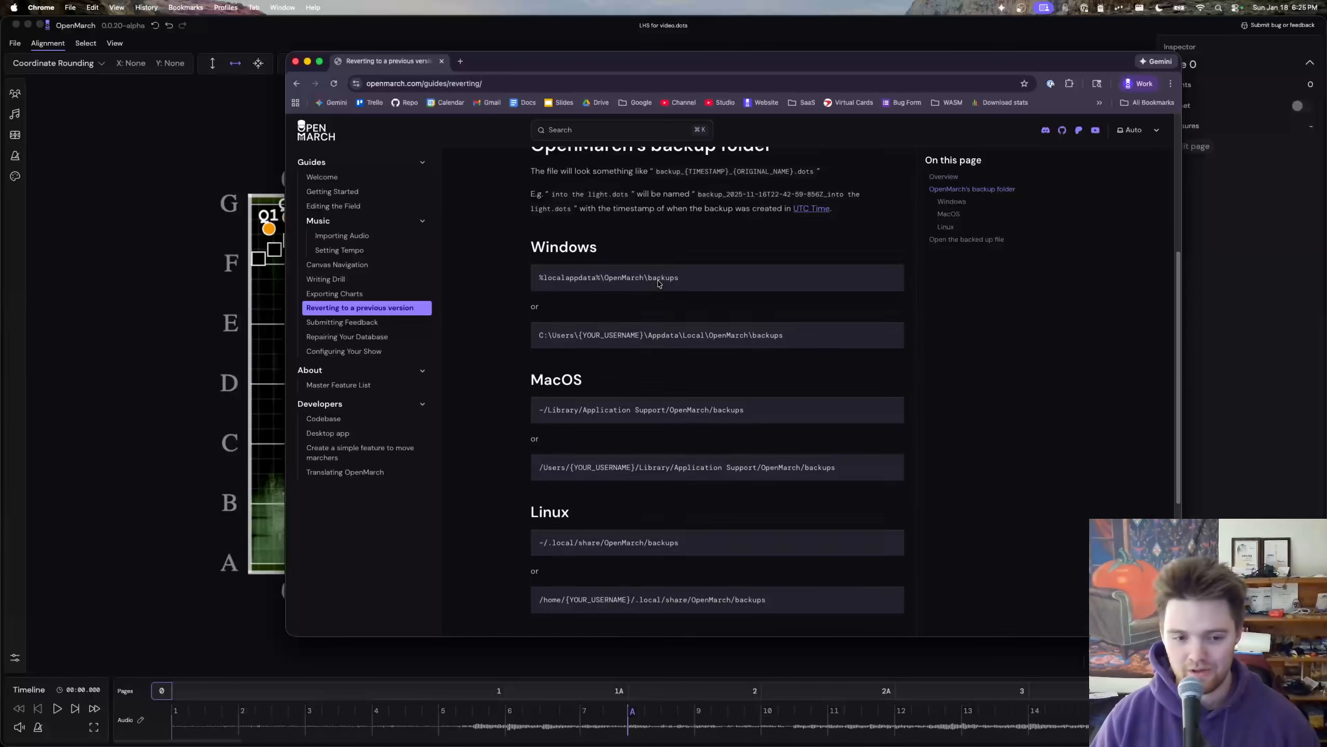
{"action": "scroll", "coordinate": [659, 283], "scroll_direction": "up", "scroll_amount": 5}
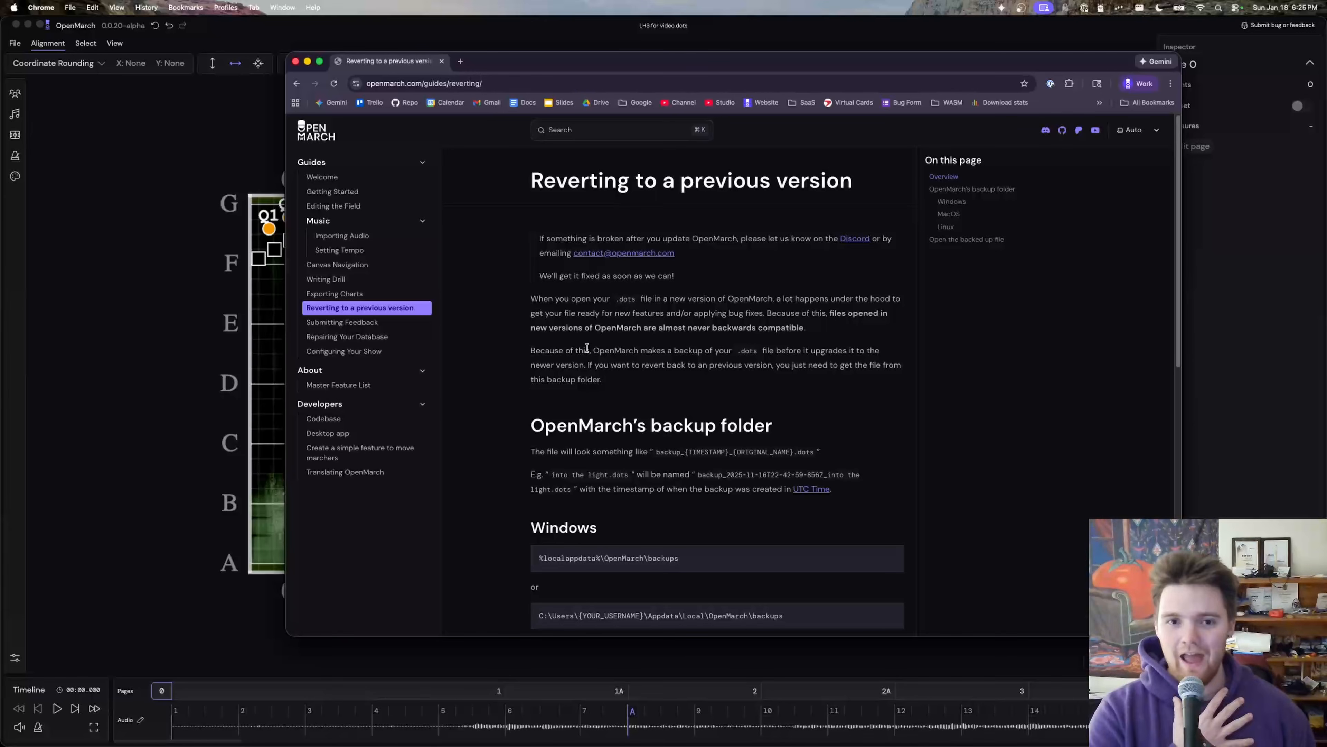
Step: Look through the Editing the Field guide down to the section on importing and exporting fields
{"action": "left_click", "coordinate": [356, 207]}
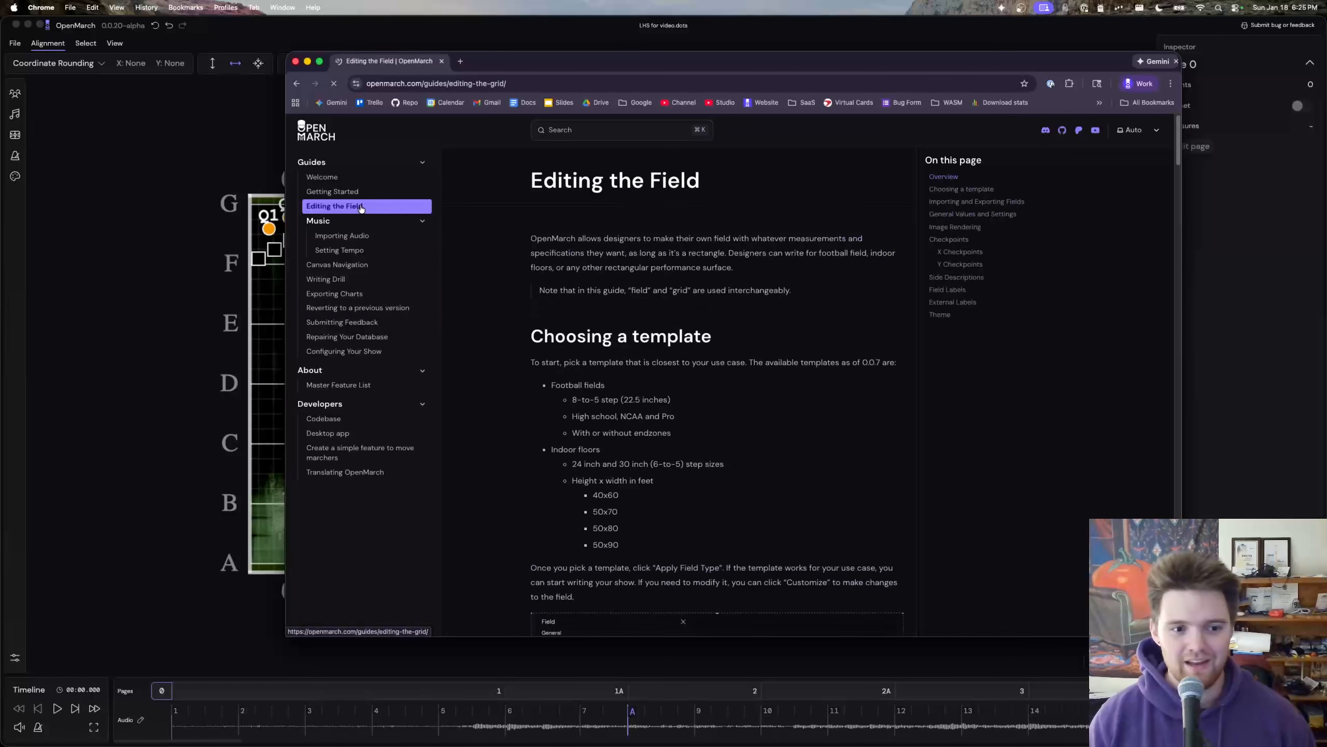
{"action": "scroll", "coordinate": [742, 291], "scroll_direction": "down", "scroll_amount": 3}
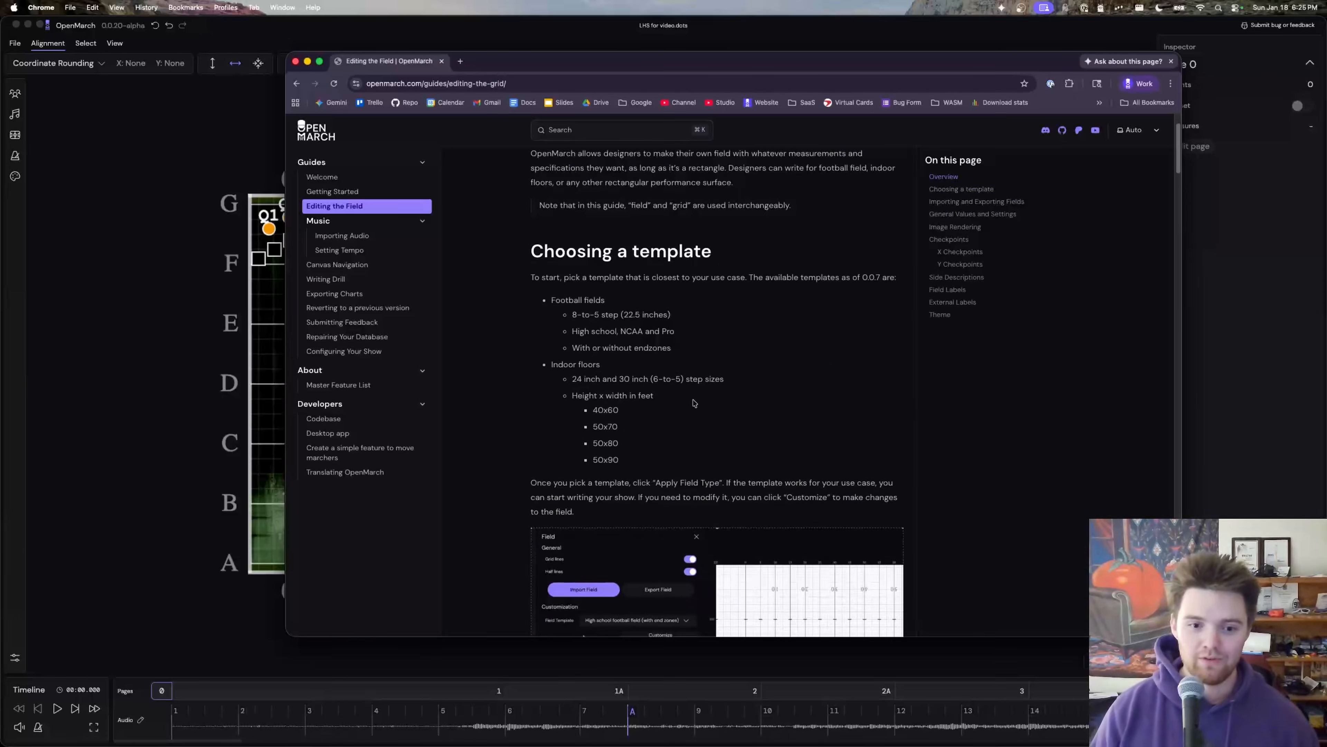
{"action": "scroll", "coordinate": [732, 326], "scroll_direction": "down", "scroll_amount": 8}
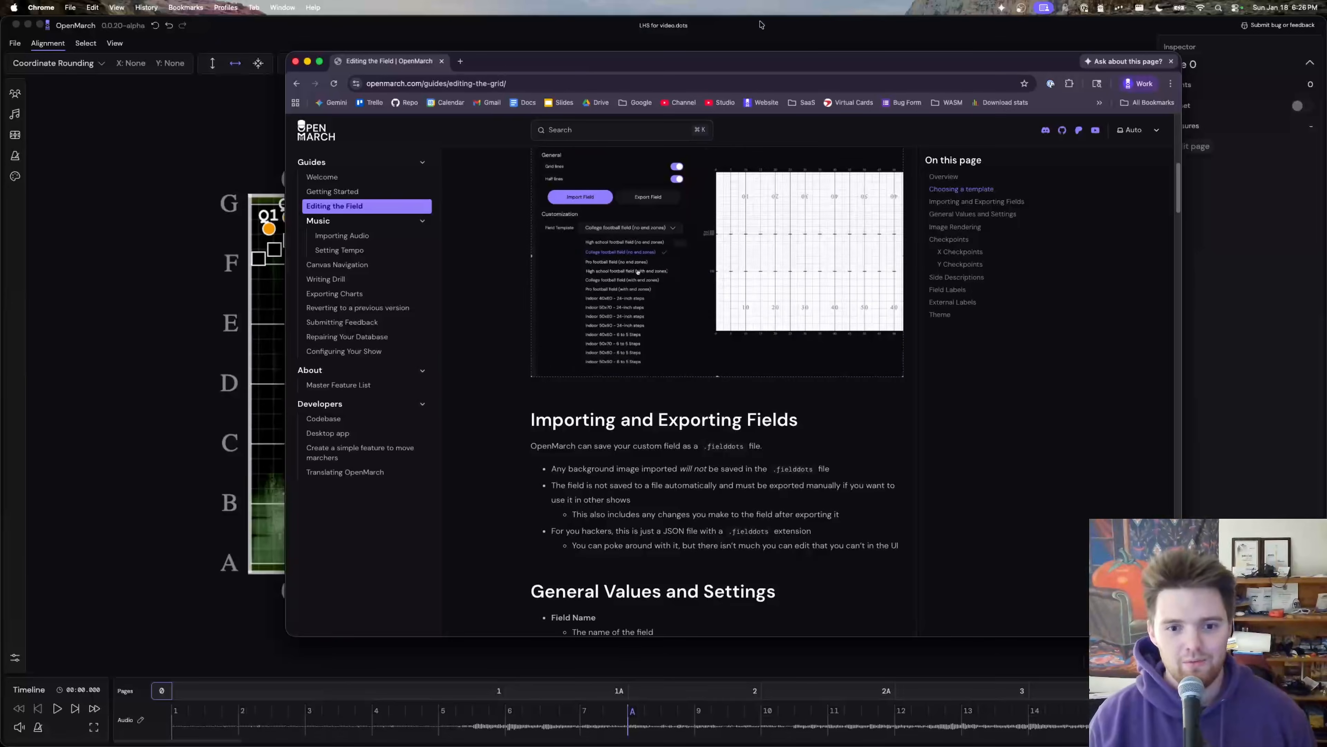
Step: Switch back to OpenMarch and select marchers S1, S2 and S3 together near the field's G-line corner
{"action": "key", "text": "super+Tab"}
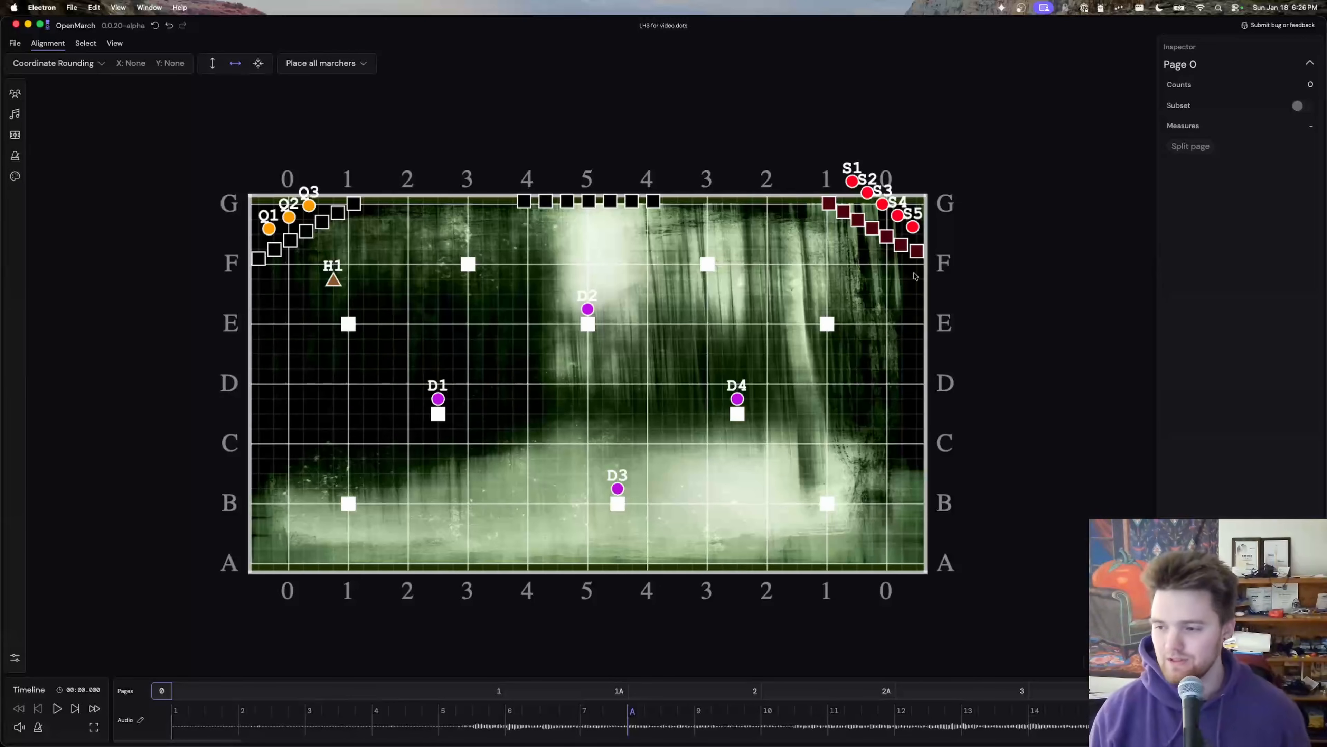
{"action": "scroll", "coordinate": [776, 352], "scroll_direction": "up", "scroll_amount": 2}
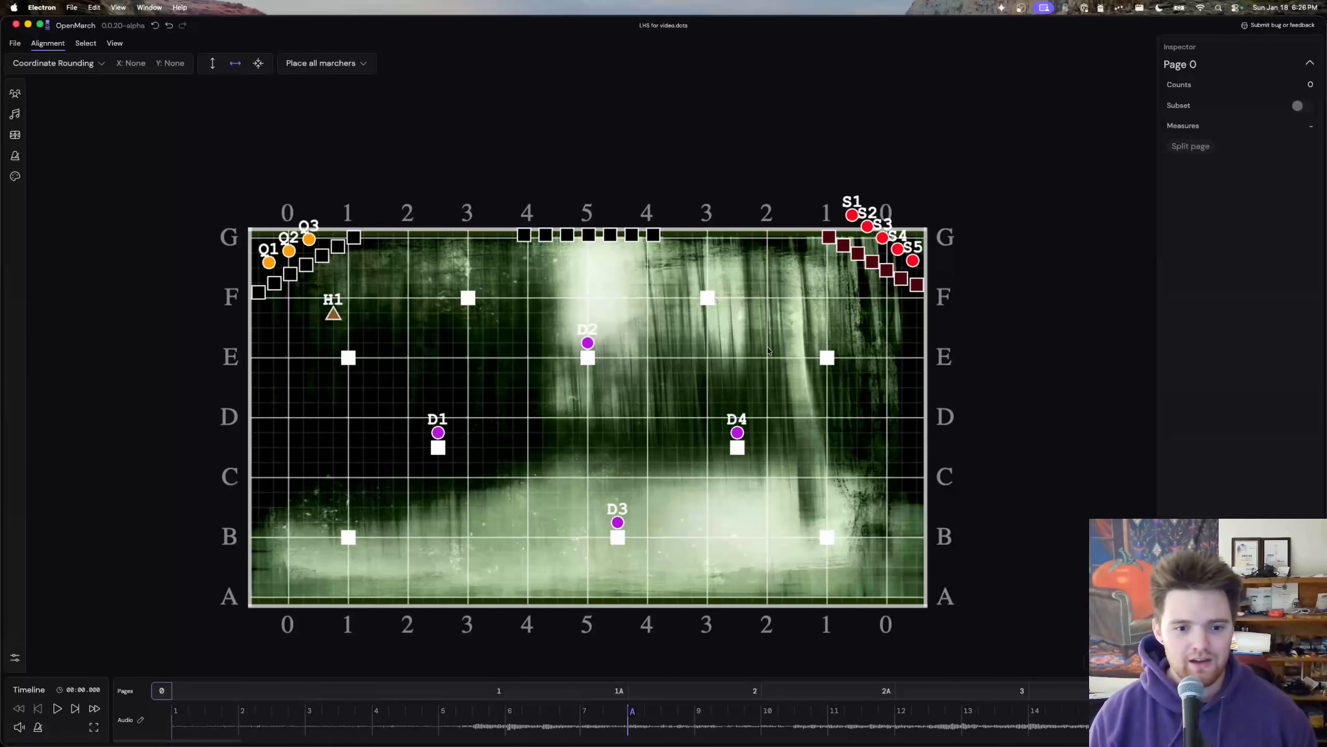
{"action": "scroll", "coordinate": [726, 344], "scroll_direction": "up", "scroll_amount": 5}
{"action": "scroll", "coordinate": [726, 344], "scroll_direction": "down", "scroll_amount": 2}
{"action": "left_click_drag", "start_coordinate": [707, 345], "coordinate": [743, 302]}
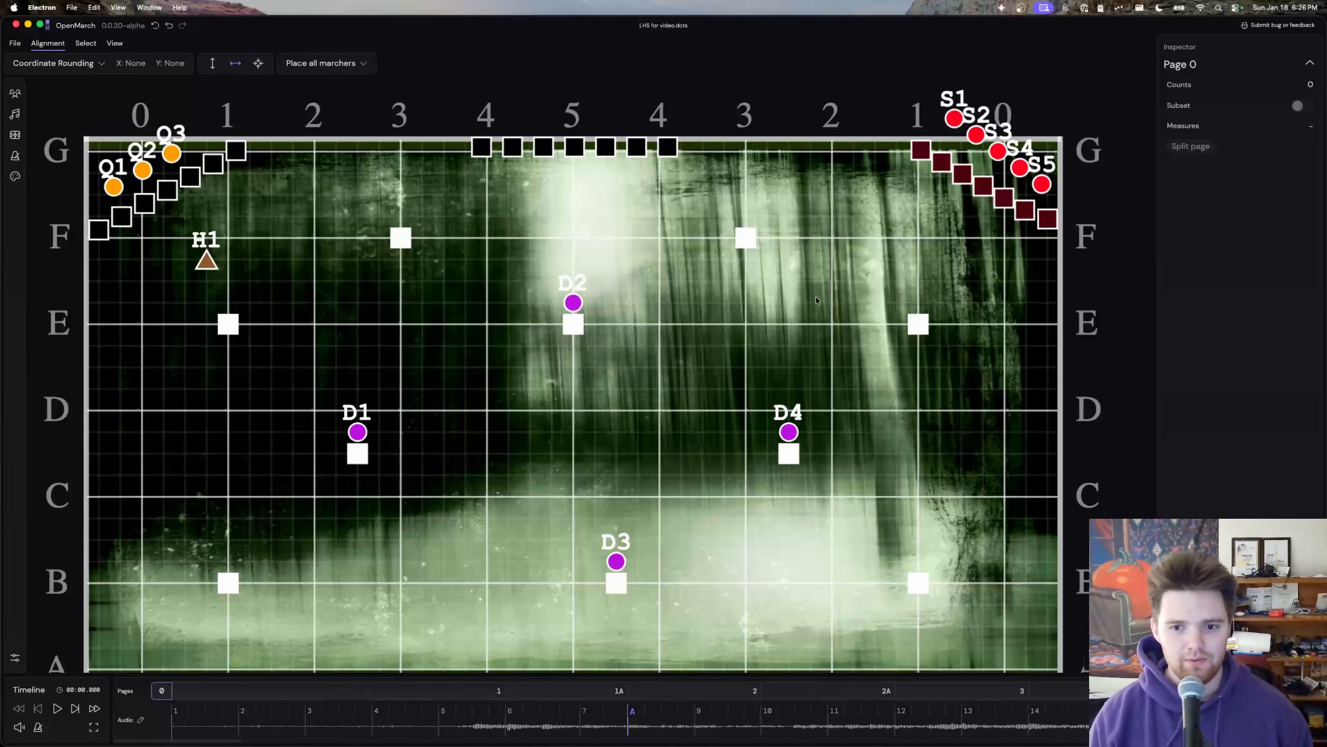
{"action": "scroll", "coordinate": [912, 247], "scroll_direction": "right", "scroll_amount": 5}
{"action": "scroll", "coordinate": [911, 248], "scroll_direction": "up", "scroll_amount": 4}
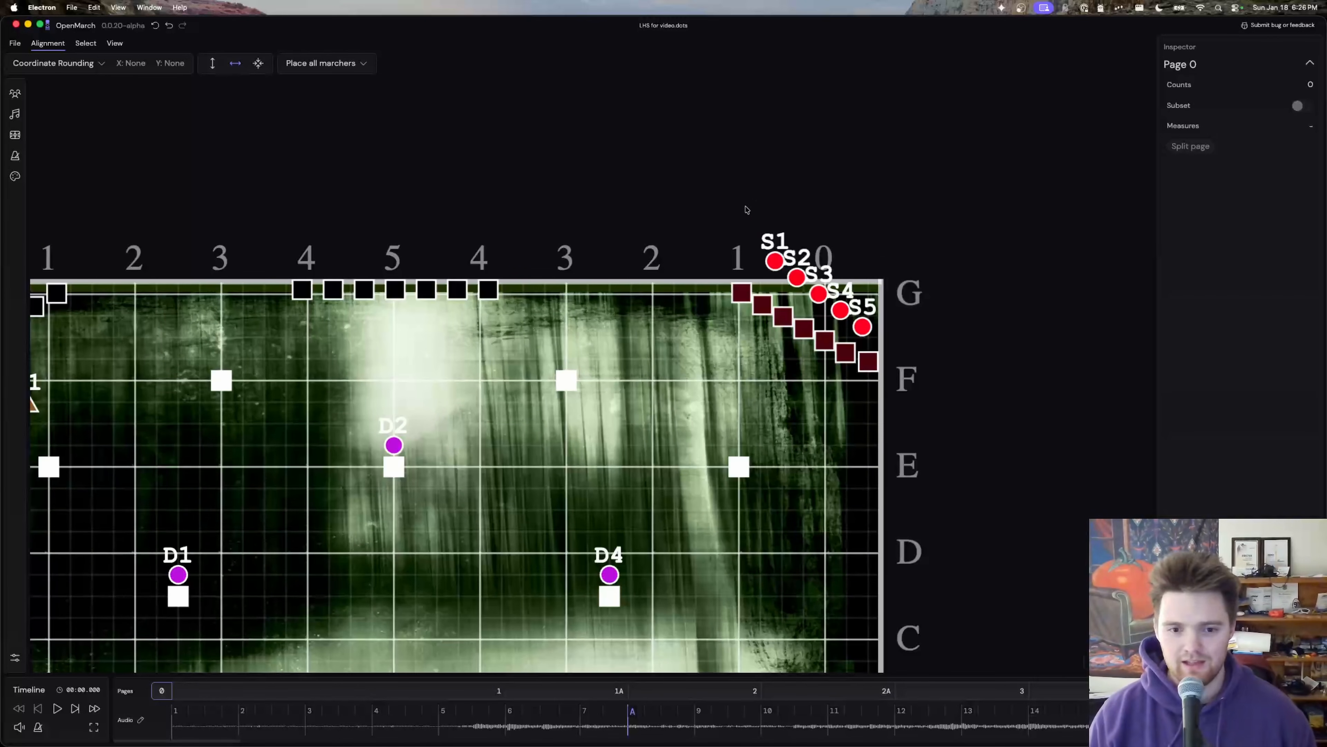
{"action": "left_click", "coordinate": [775, 260]}
{"action": "left_click", "coordinate": [796, 277], "text": "shift"}
{"action": "left_click", "coordinate": [820, 294], "text": "shift"}
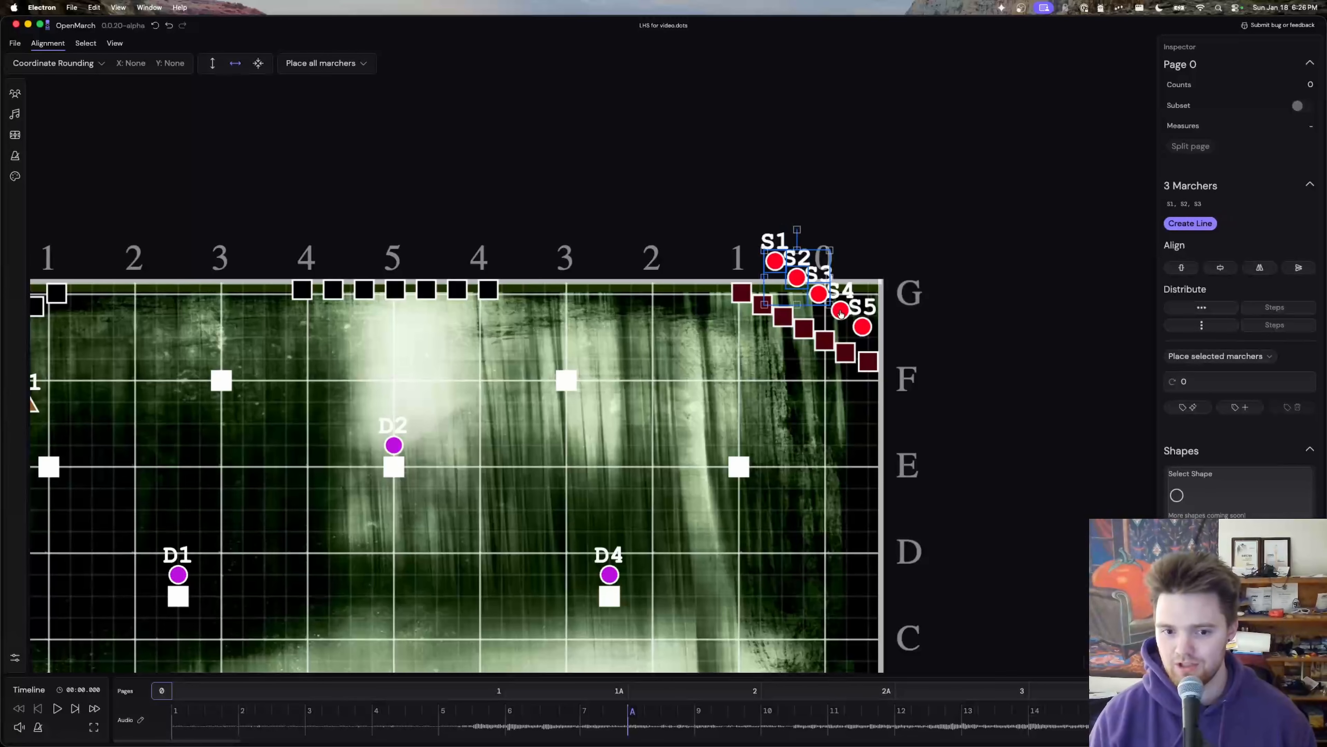
Step: Box-select the 12 marchers in the S1–S5 corner of the field, and clear the selection
{"action": "left_click_drag", "start_coordinate": [971, 217], "coordinate": [668, 393]}
{"action": "left_click", "coordinate": [873, 212]}
{"action": "left_click_drag", "start_coordinate": [987, 222], "coordinate": [690, 417]}
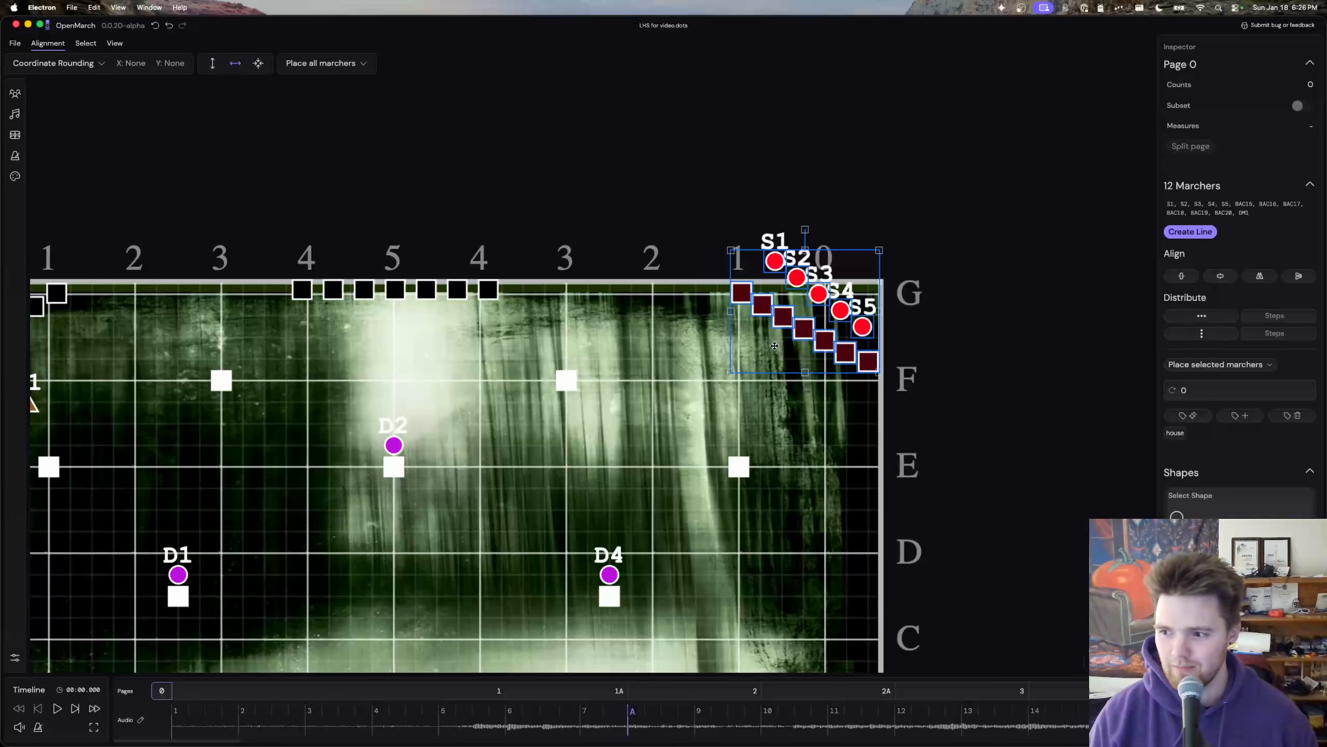
{"action": "left_click", "coordinate": [993, 258]}
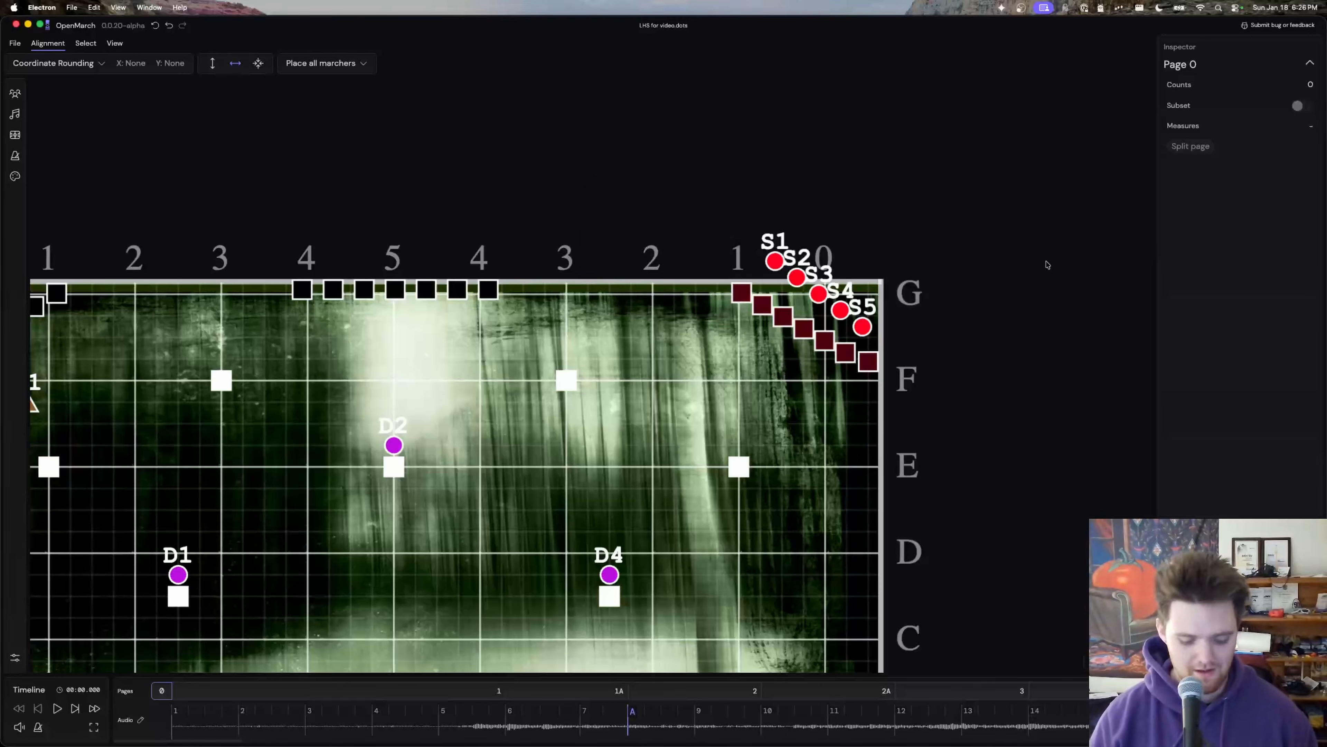
Step: Launch the KeyCastr app through a system-wide search
{"action": "key", "text": "super+space"}
{"action": "type", "text": "keyc"}
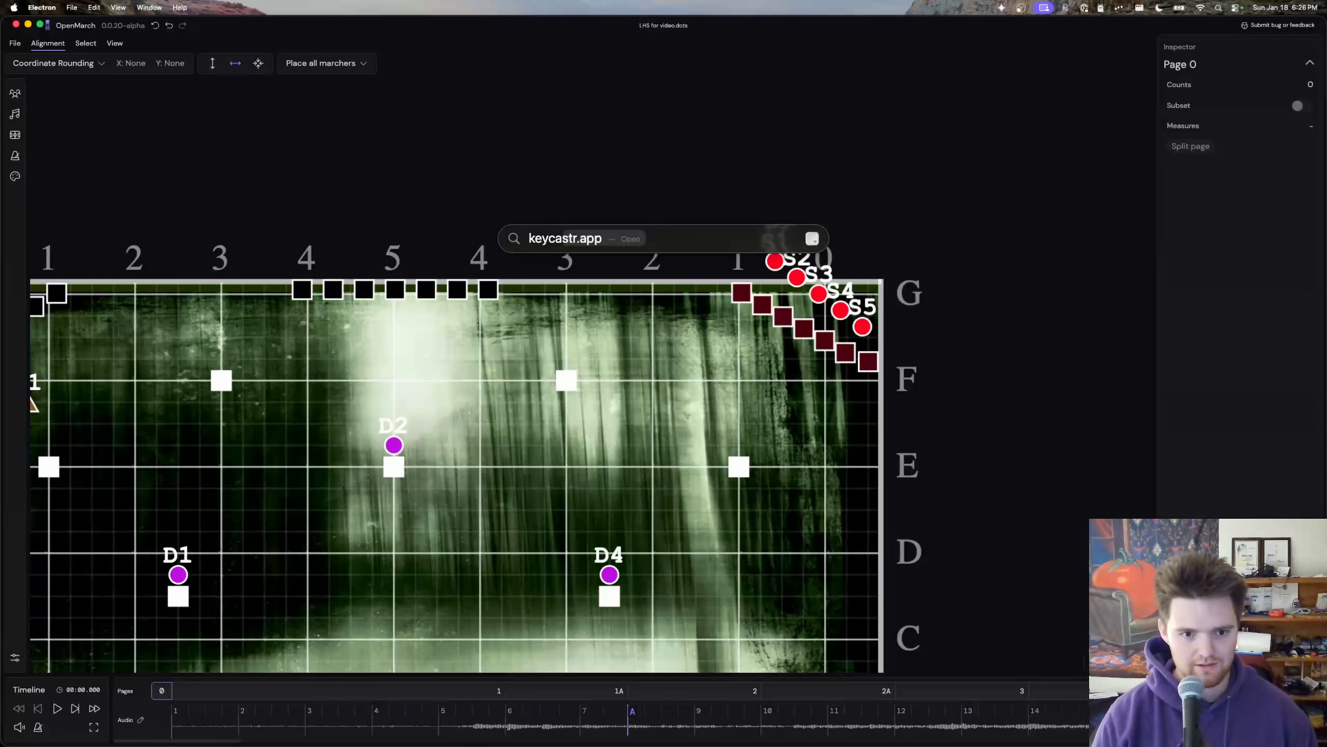
{"action": "key", "text": "Return"}
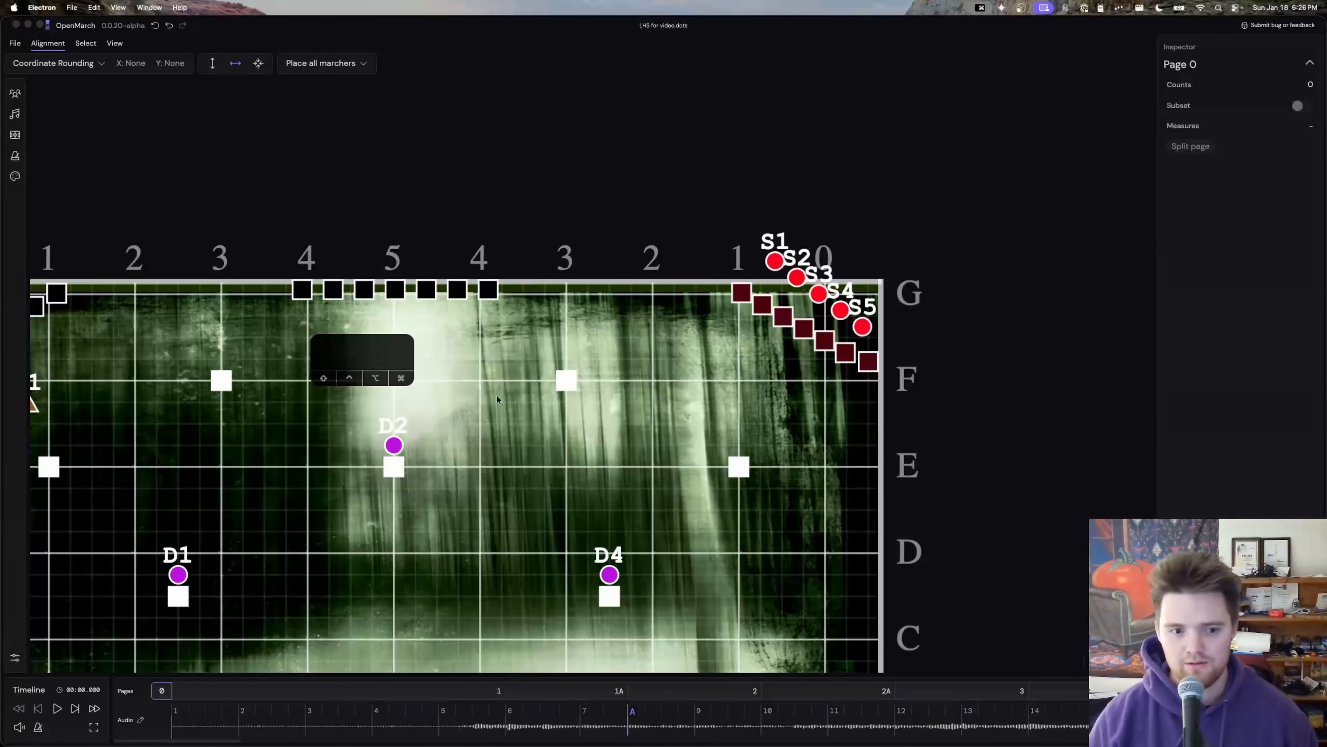
Step: Box-select marchers S1 to S5 at the field's G-line corner, shift the group slightly, and clear the selection
{"action": "left_click_drag", "start_coordinate": [352, 362], "coordinate": [712, 185]}
{"action": "mouse_move", "coordinate": [820, 225]}
{"action": "left_mouse_down"}
{"action": "mouse_move", "coordinate": [770, 216]}
{"action": "mouse_move", "coordinate": [714, 238]}
{"action": "mouse_move", "coordinate": [730, 277]}
{"action": "left_mouse_up"}
{"action": "mouse_move", "coordinate": [761, 205]}
{"action": "left_mouse_down"}
{"action": "mouse_move", "coordinate": [830, 202]}
{"action": "mouse_move", "coordinate": [911, 255]}
{"action": "mouse_move", "coordinate": [929, 334]}
{"action": "mouse_move", "coordinate": [886, 358]}
{"action": "mouse_move", "coordinate": [767, 278]}
{"action": "mouse_move", "coordinate": [738, 224]}
{"action": "mouse_move", "coordinate": [766, 204]}
{"action": "left_mouse_up"}
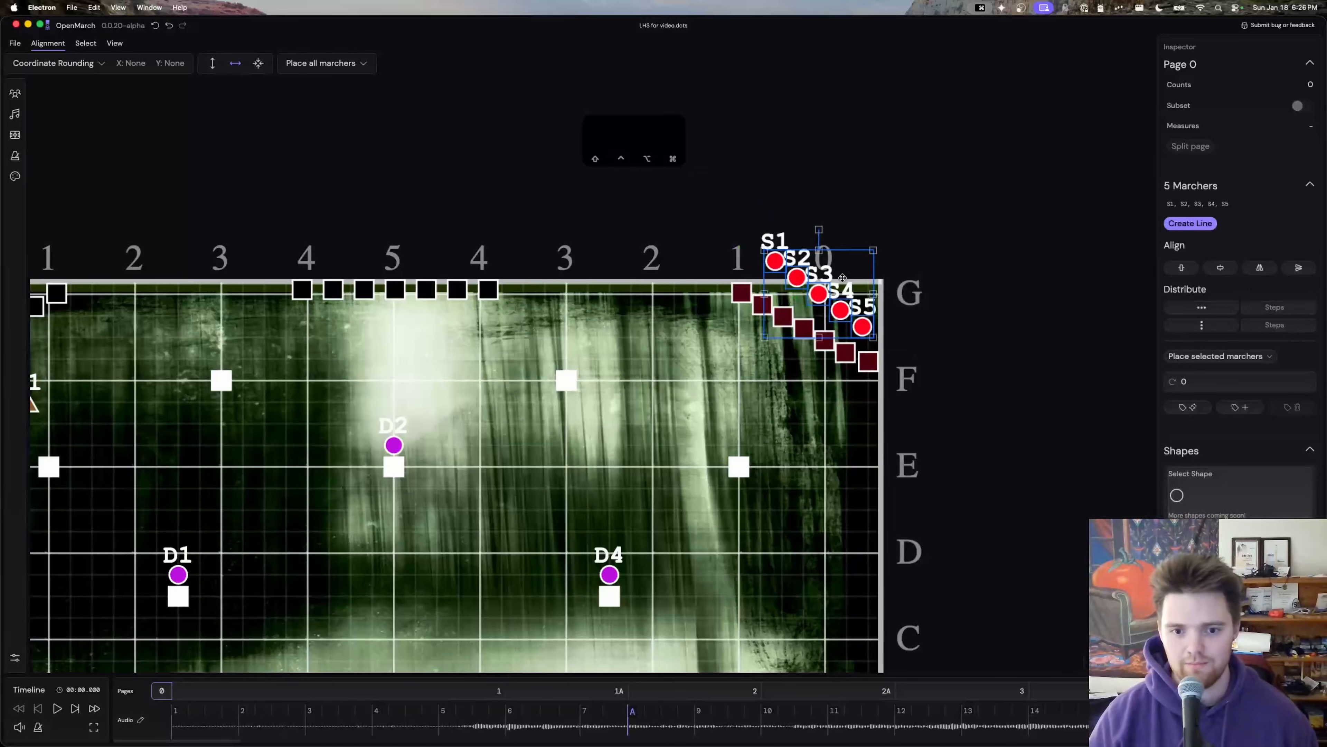
{"action": "mouse_move", "coordinate": [843, 277]}
{"action": "left_mouse_down"}
{"action": "mouse_move", "coordinate": [791, 211]}
{"action": "mouse_move", "coordinate": [829, 277]}
{"action": "mouse_move", "coordinate": [855, 283]}
{"action": "mouse_move", "coordinate": [848, 273]}
{"action": "left_mouse_up"}
{"action": "left_click", "coordinate": [912, 259]}
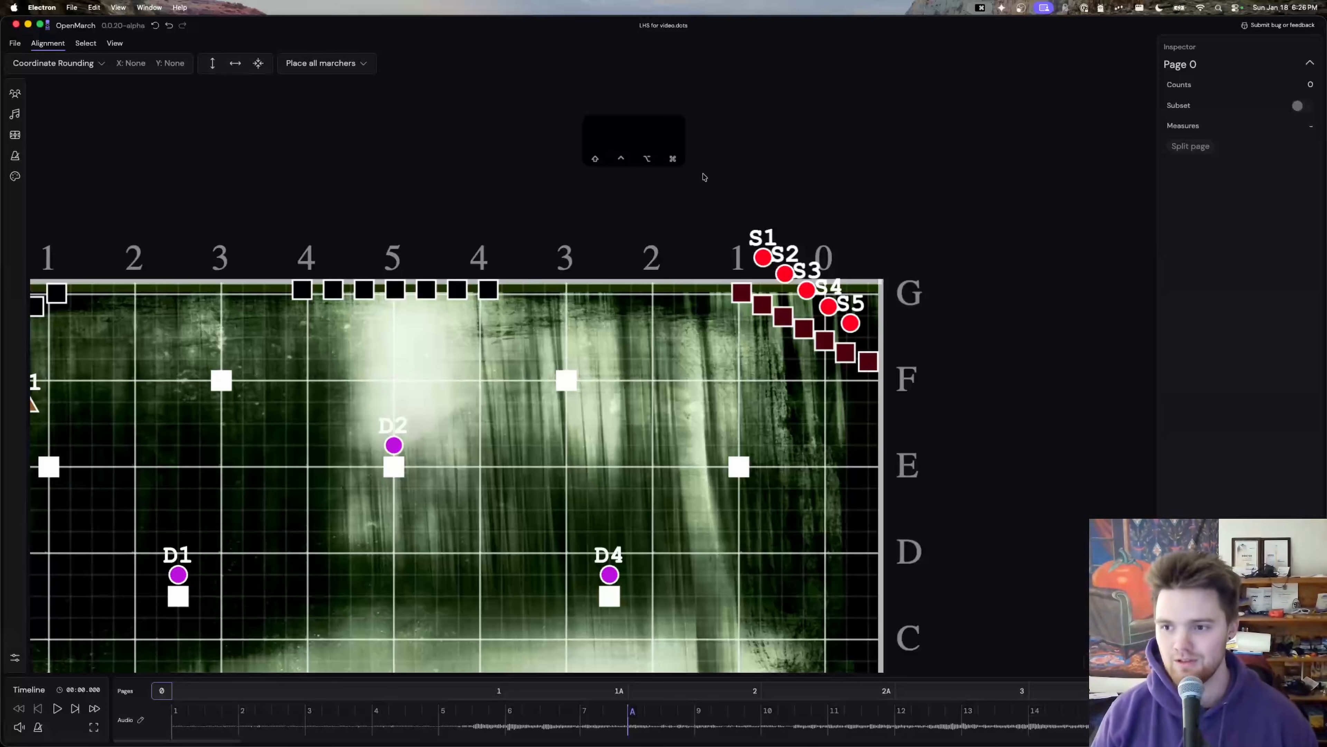
Step: Enlarge the interface and show the tools for selecting marchers by group
{"action": "left_click", "coordinate": [192, 278]}
{"action": "key", "text": "super+equal"}
{"action": "key", "text": "super+equal"}
{"action": "key", "text": "super+equal"}
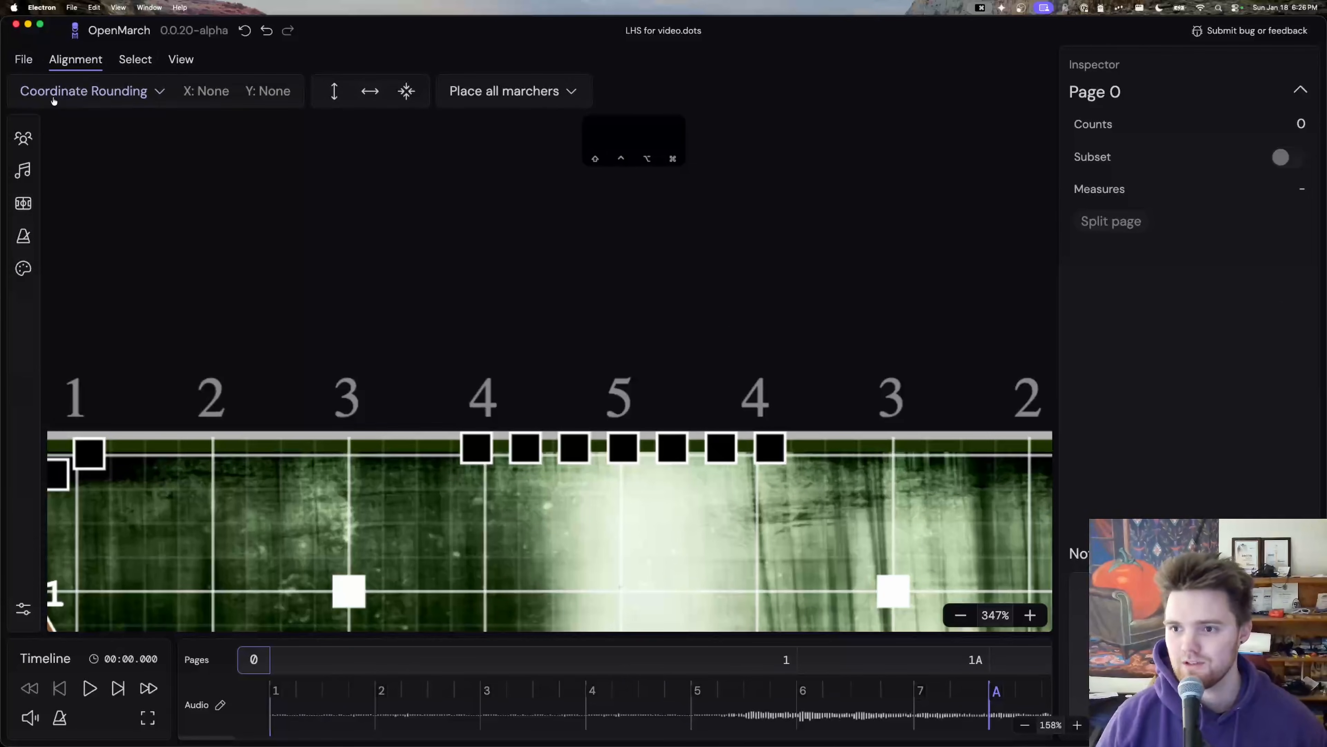
{"action": "left_click", "coordinate": [136, 60]}
{"action": "left_click", "coordinate": [296, 220]}
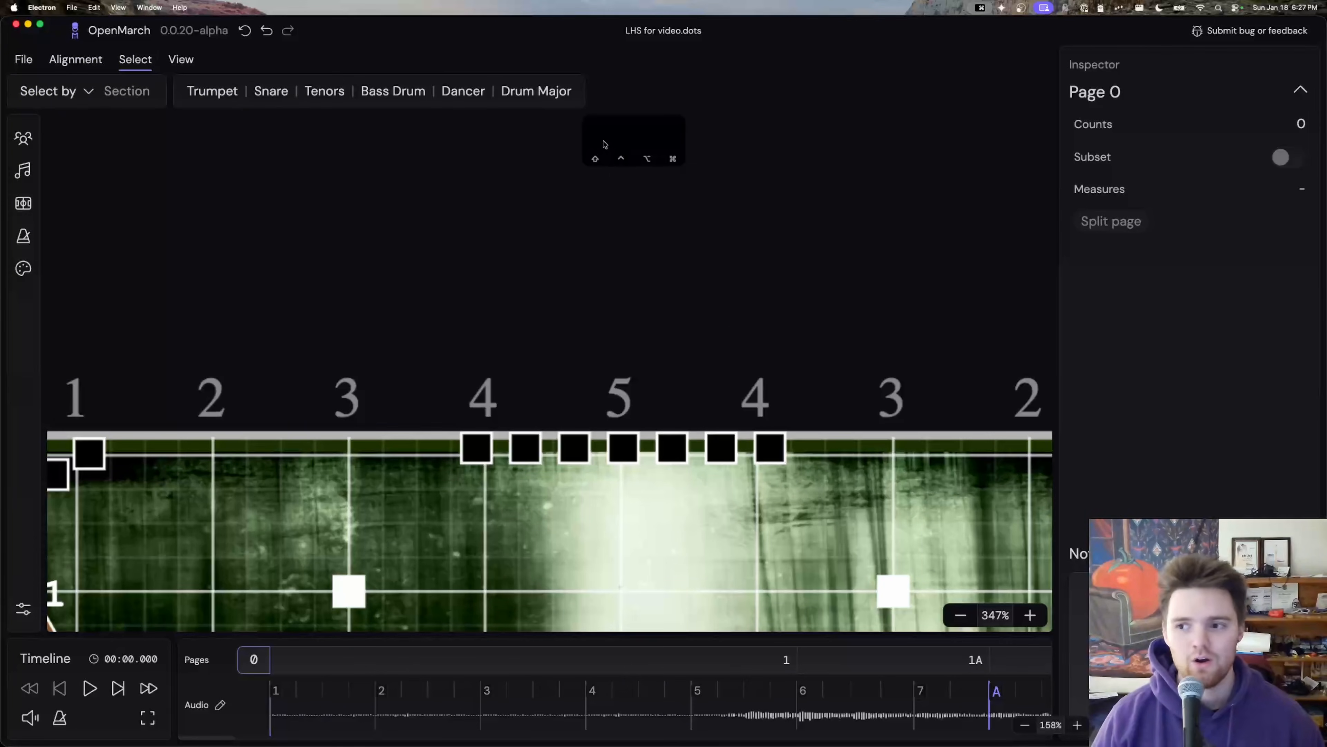
{"action": "left_click_drag", "start_coordinate": [605, 143], "coordinate": [715, 226]}
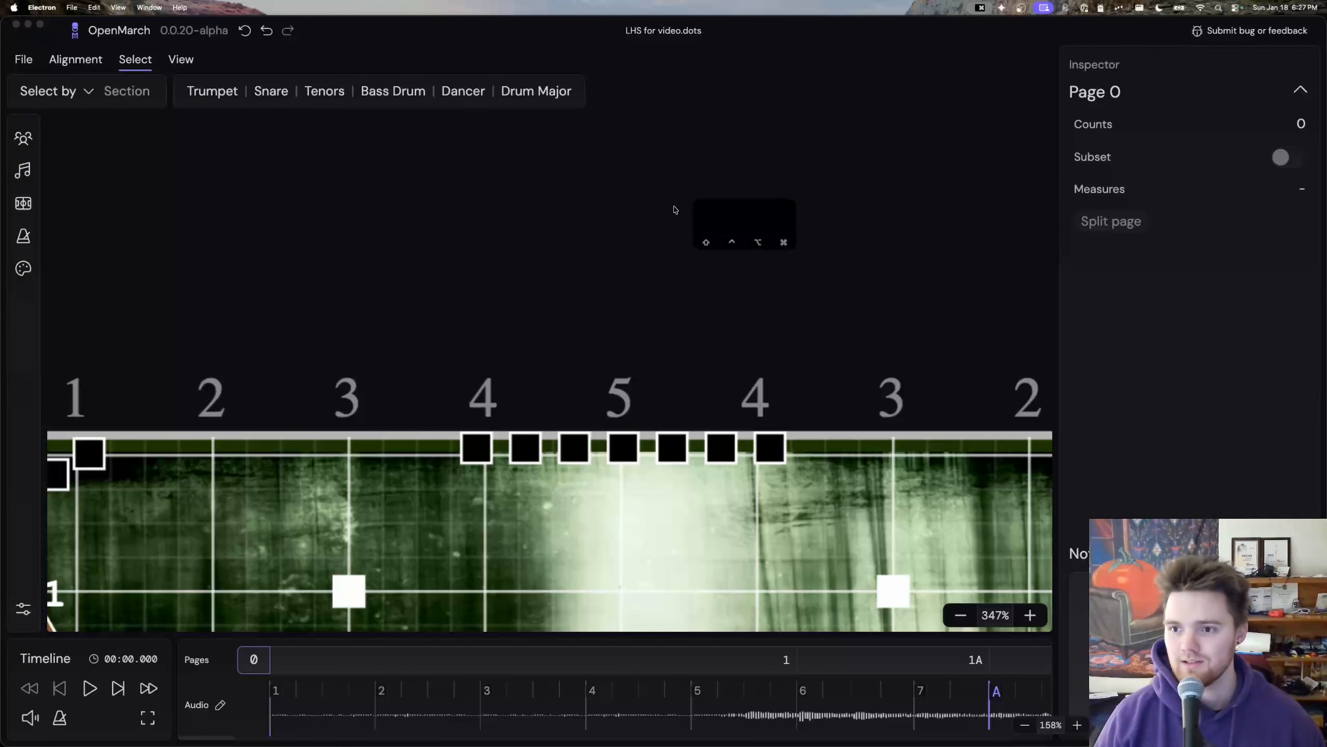
Step: Look through the selection groupings Section, Family and Drill Prefix, ending back on Section
{"action": "left_click", "coordinate": [87, 92]}
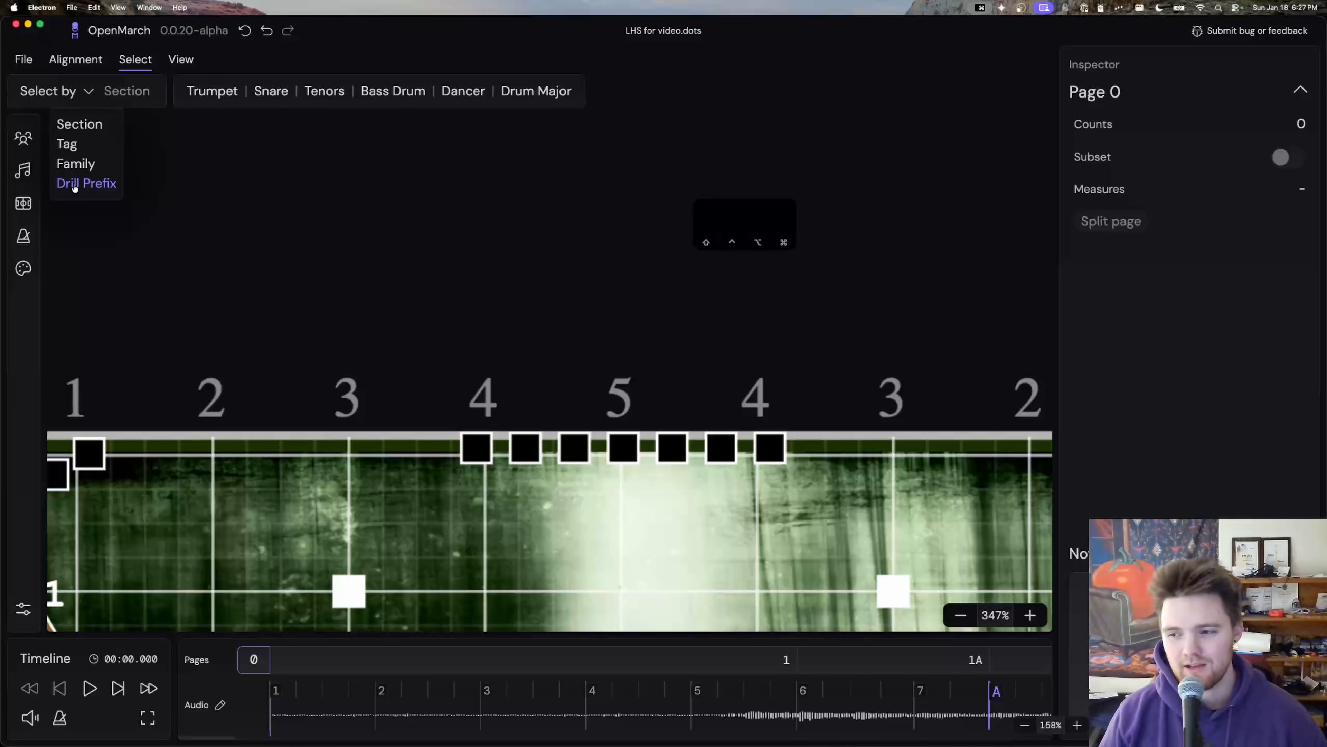
{"action": "left_click", "coordinate": [74, 126]}
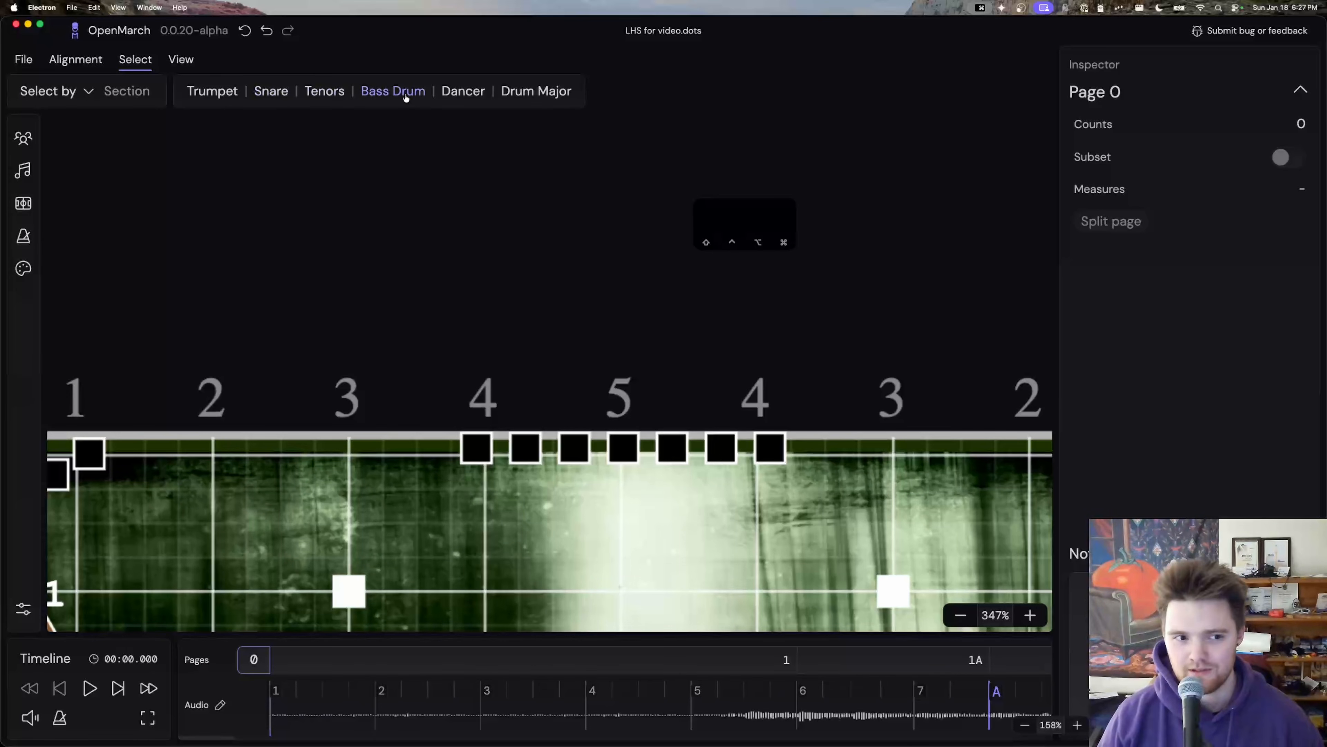
{"action": "left_click", "coordinate": [50, 91]}
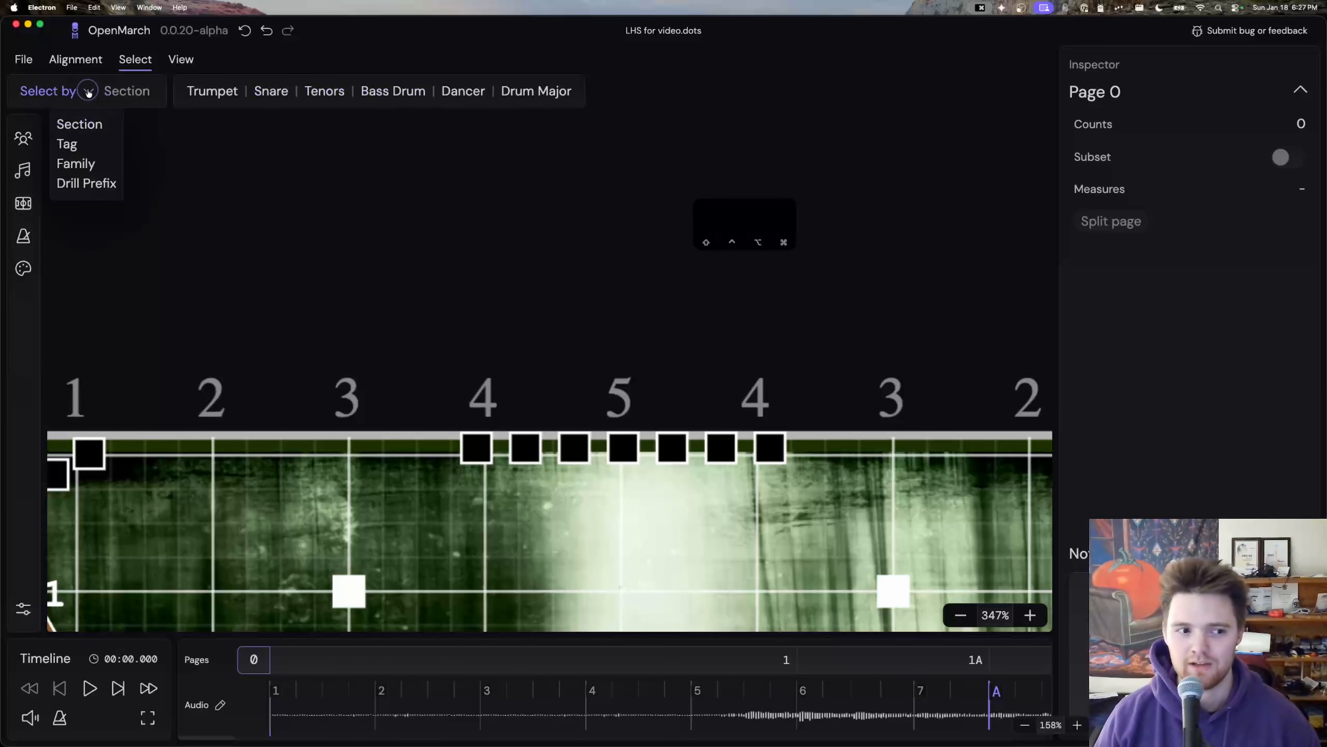
{"action": "left_click", "coordinate": [78, 164]}
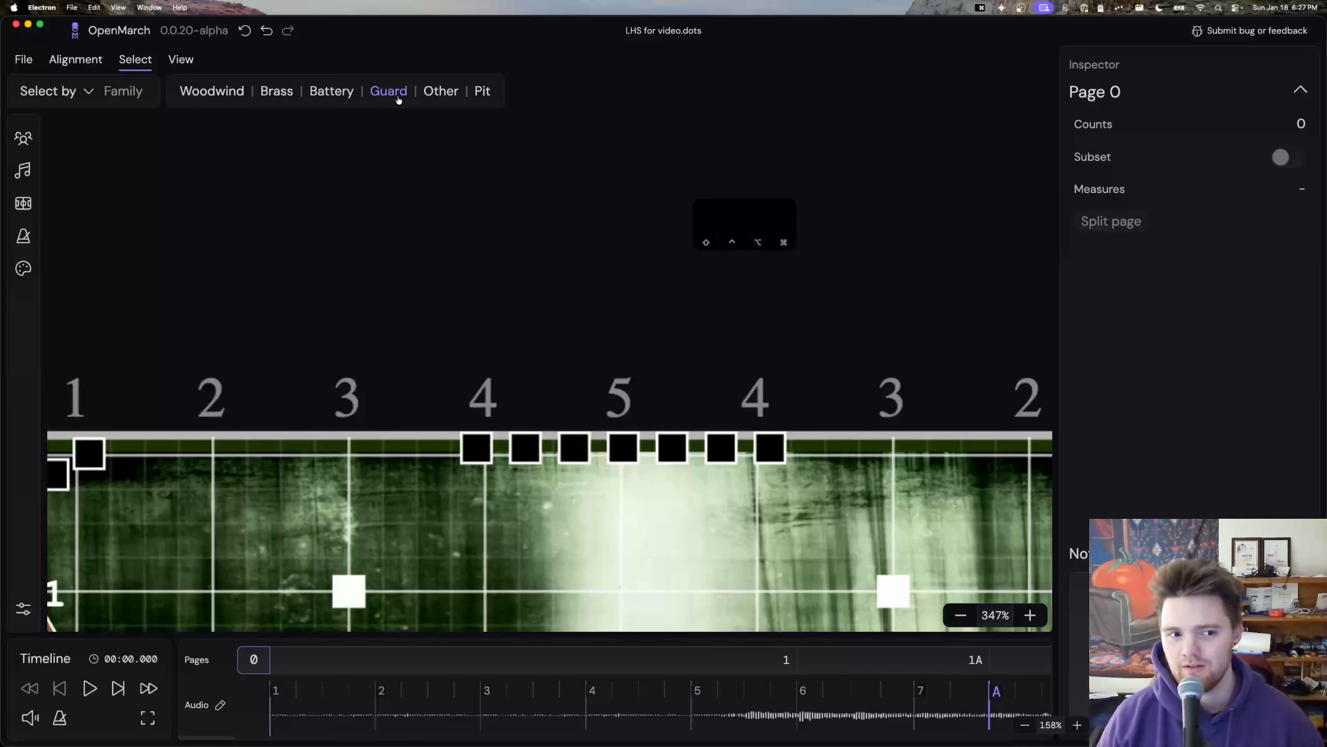
{"action": "left_click", "coordinate": [62, 92]}
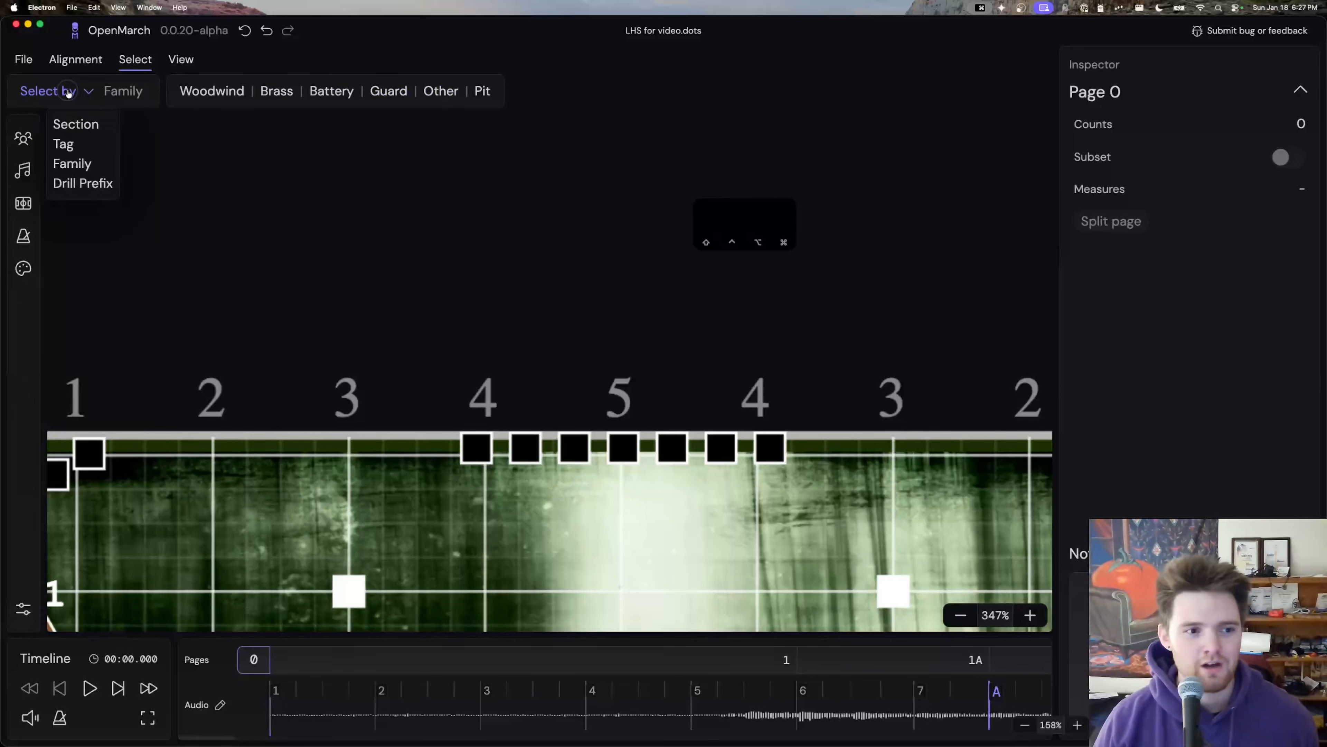
{"action": "left_click", "coordinate": [96, 179]}
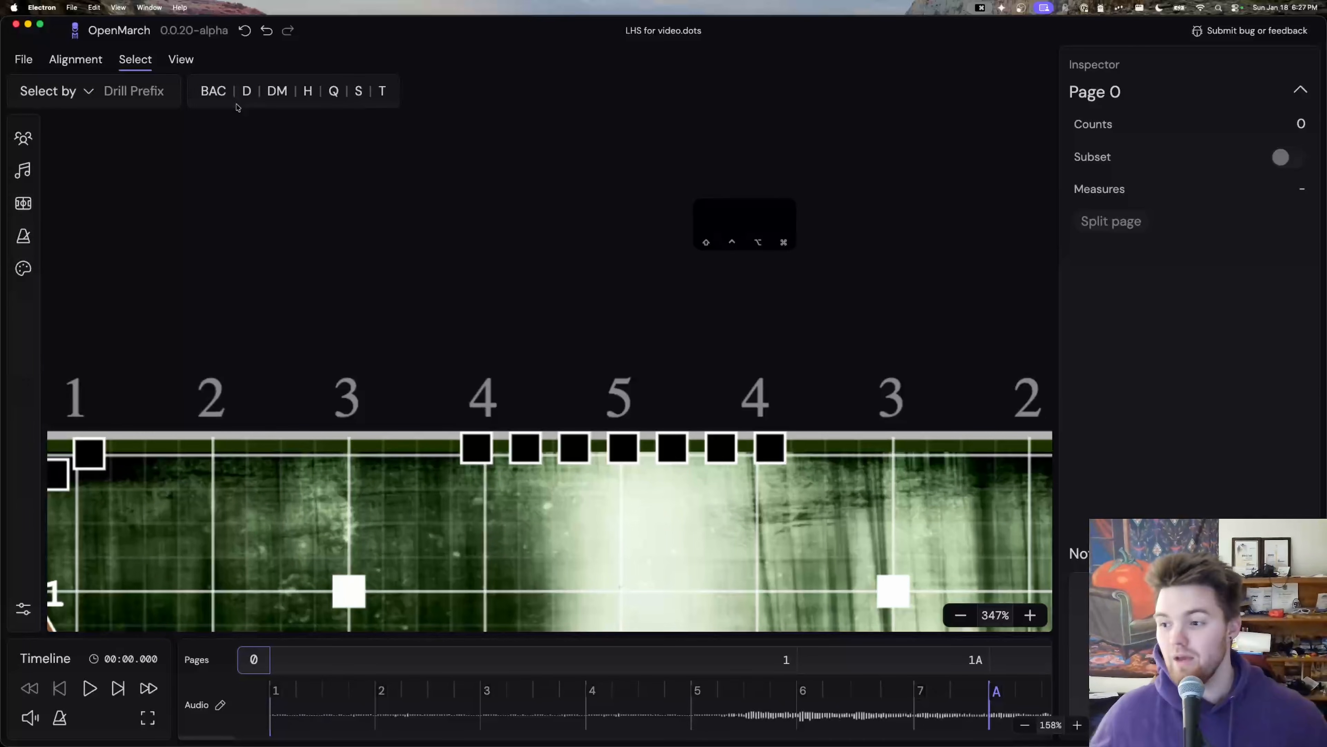
{"action": "left_click", "coordinate": [88, 94]}
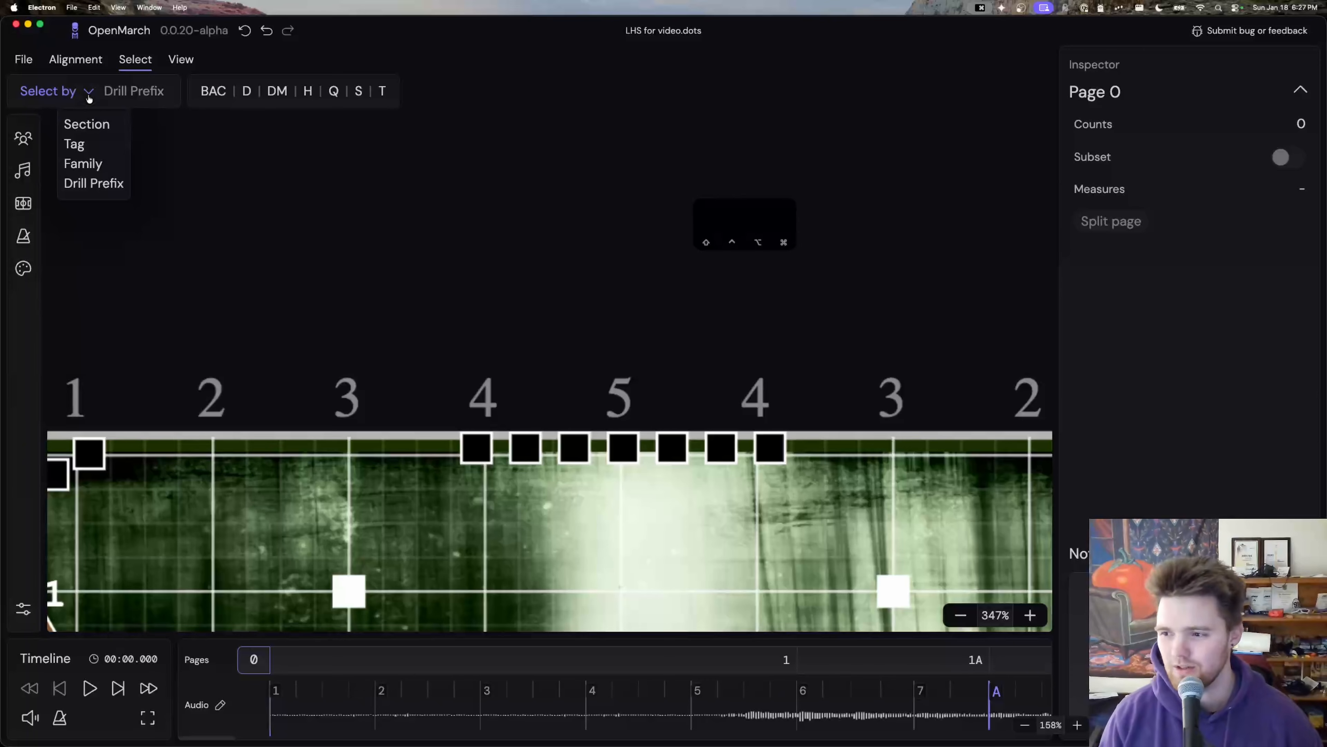
{"action": "left_click", "coordinate": [90, 126]}
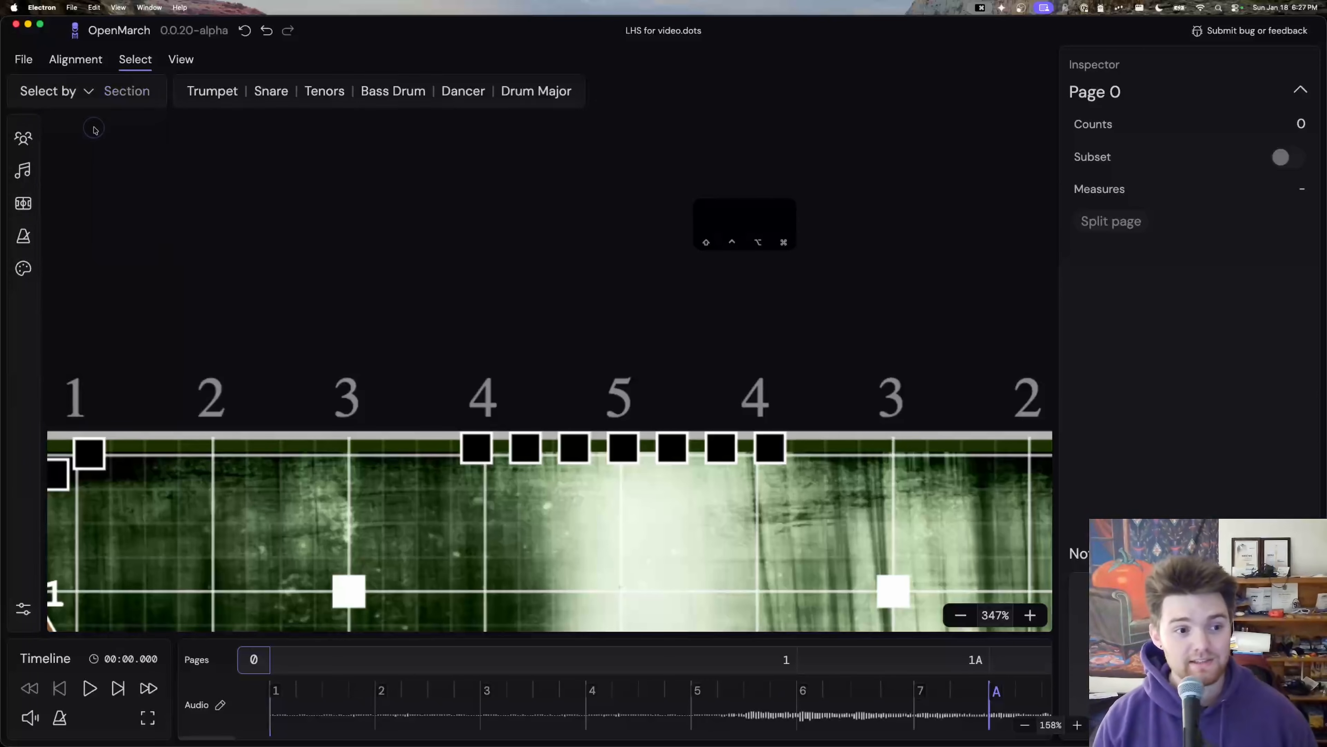
Step: Select the whole Snare section, move and rotate it into a shallow line above the field's 5 line, and clear the selection
{"action": "key", "text": "super+minus"}
{"action": "key", "text": "super+minus"}
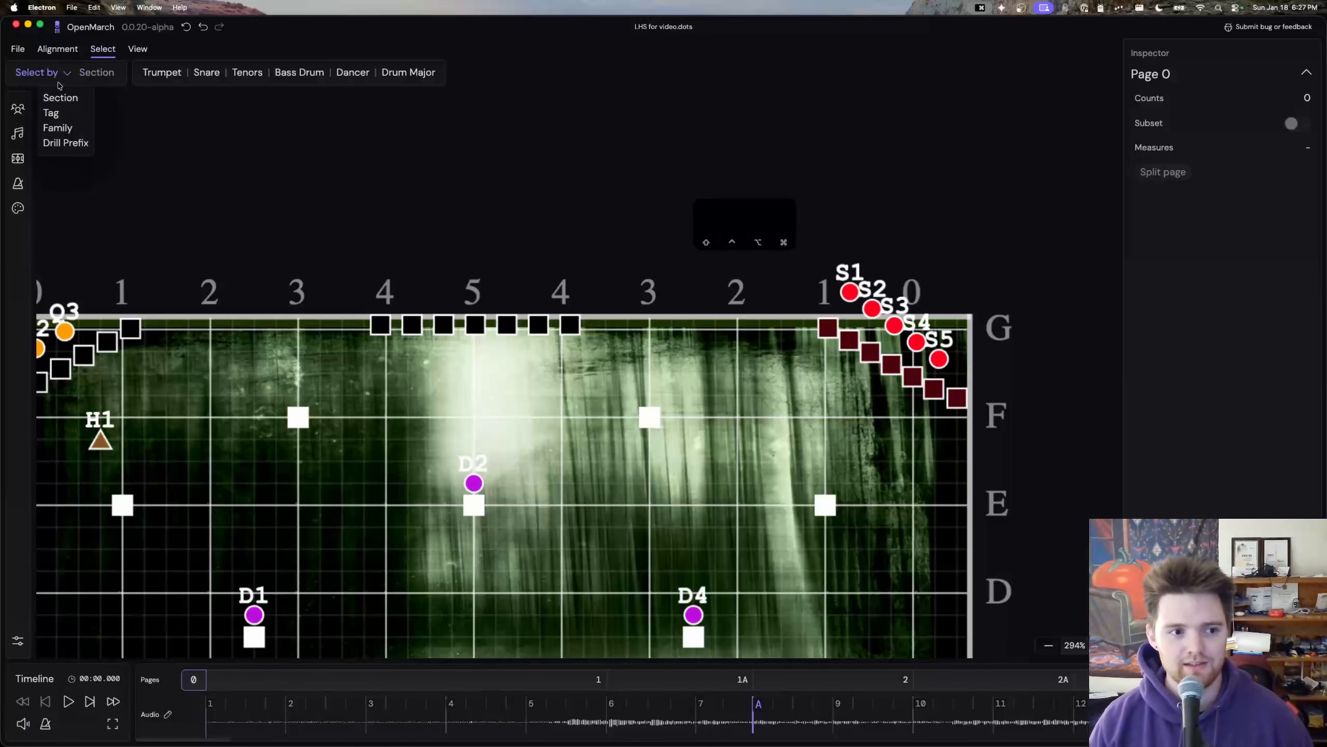
{"action": "left_click", "coordinate": [209, 74]}
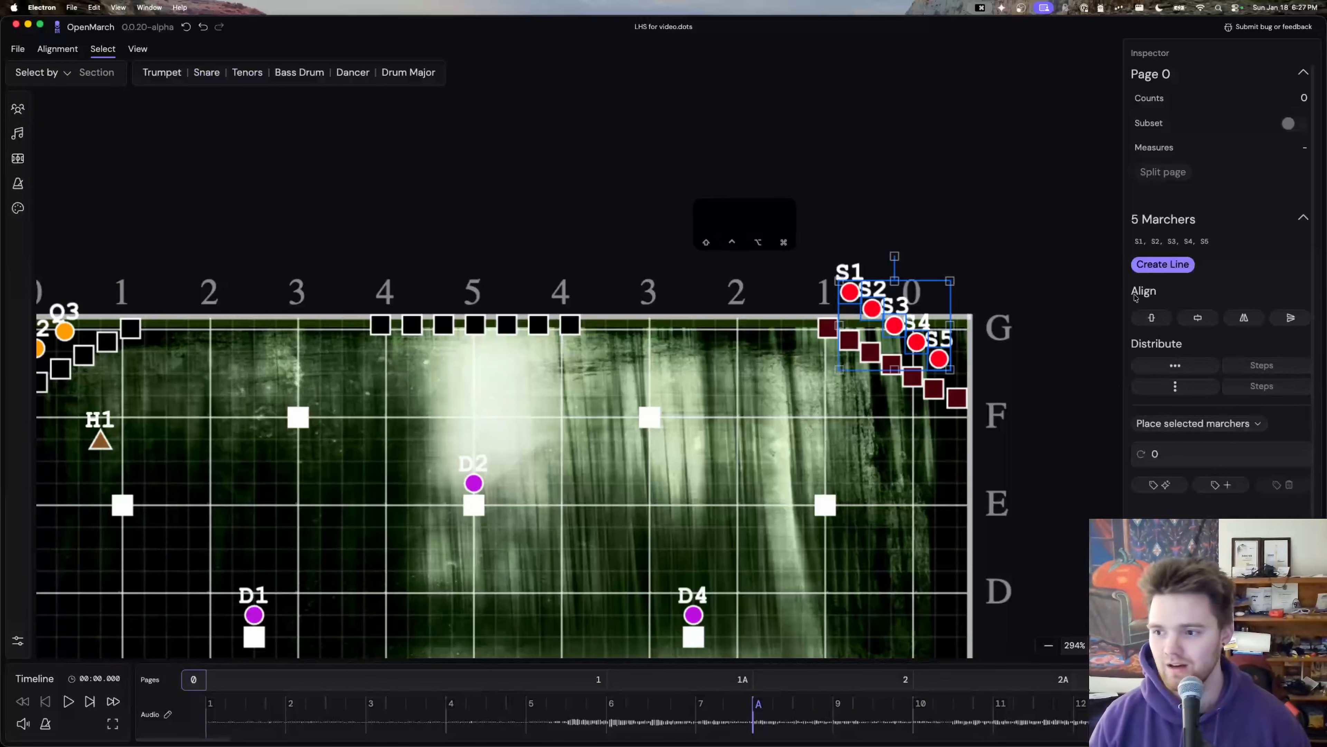
{"action": "left_click_drag", "start_coordinate": [878, 327], "coordinate": [622, 343]}
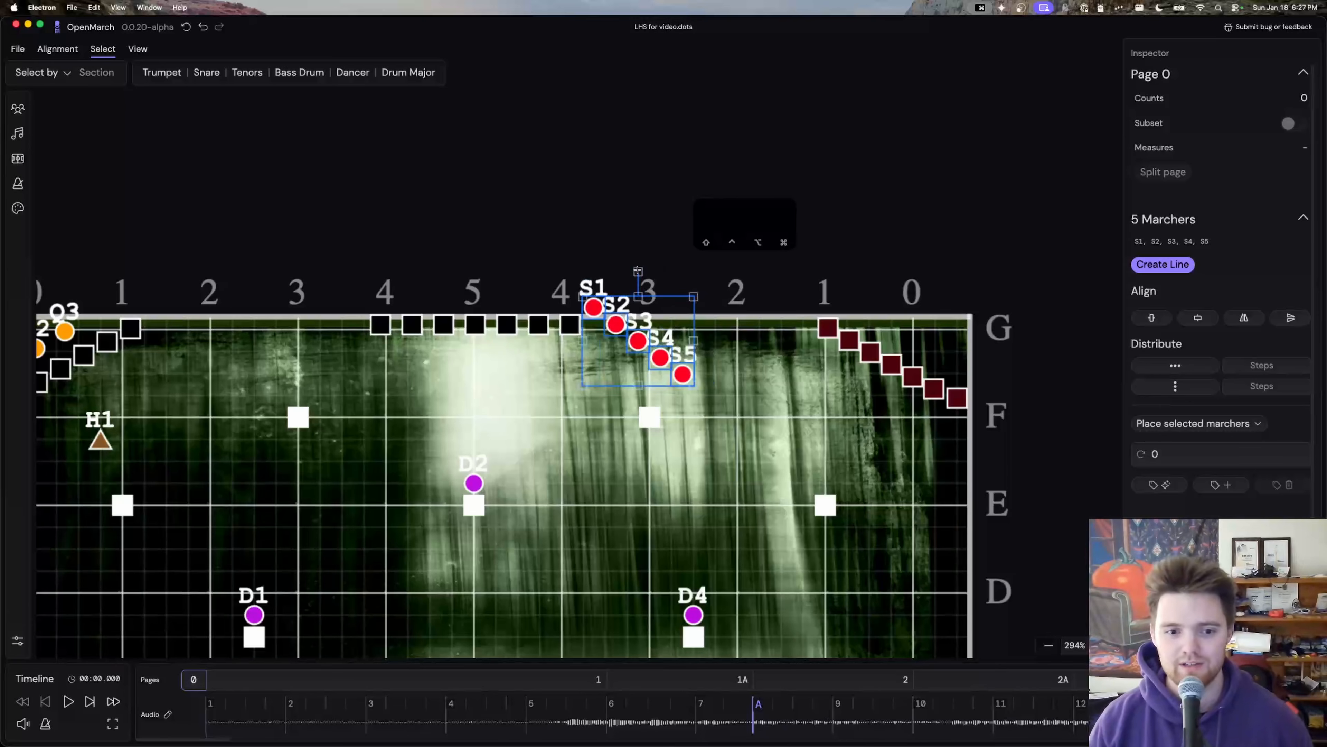
{"action": "mouse_move", "coordinate": [638, 271]}
{"action": "left_mouse_down"}
{"action": "mouse_move", "coordinate": [601, 282]}
{"action": "mouse_move", "coordinate": [583, 267]}
{"action": "mouse_move", "coordinate": [636, 270]}
{"action": "mouse_move", "coordinate": [617, 269]}
{"action": "left_mouse_up"}
{"action": "key", "text": "super+z"}
{"action": "key", "text": "super+z"}
{"action": "key", "text": "Escape"}
Step: Advance through the show's pages from page 0 to page 14A
{"action": "key", "text": "e"}
{"action": "key", "text": "e"}
{"action": "key", "text": "e"}
{"action": "key", "text": "e"}
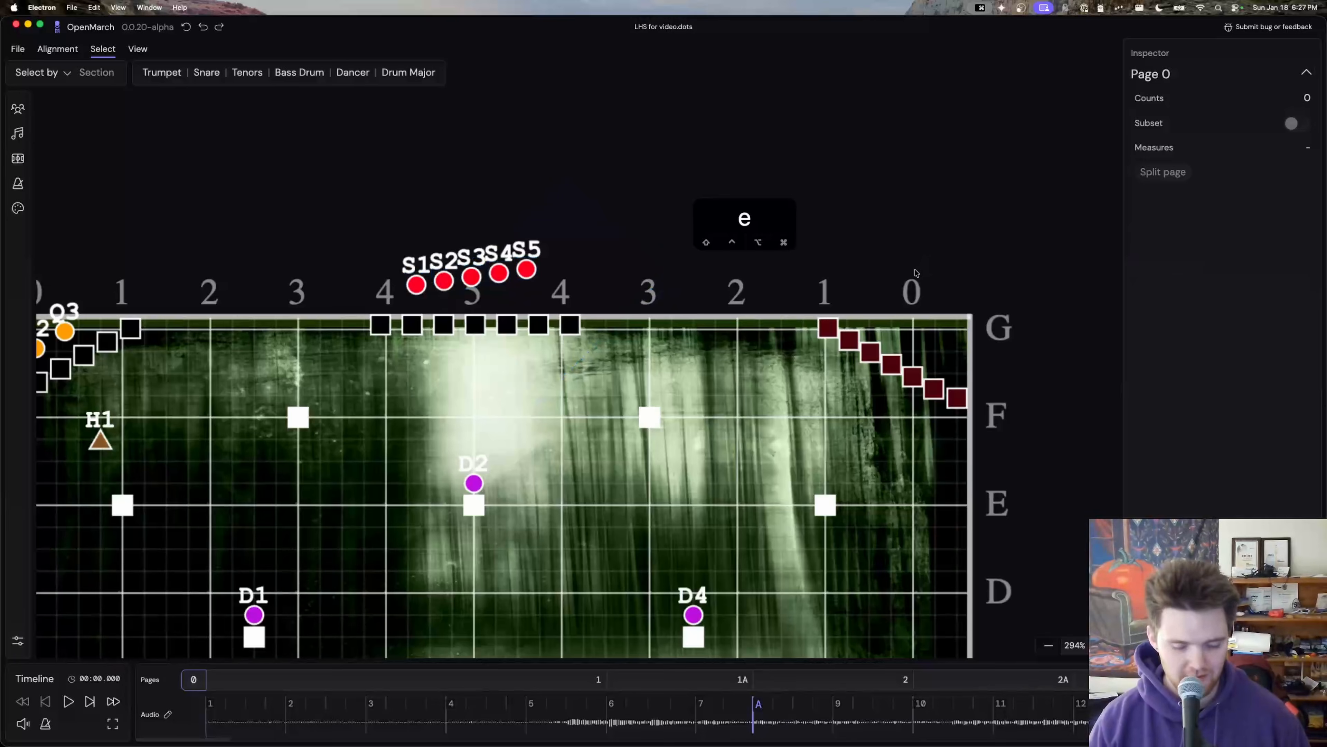
{"action": "key", "text": "e"}
{"action": "key", "text": "e"}
{"action": "key", "text": "e"}
{"action": "key", "text": "e"}
{"action": "key", "text": "e"}
{"action": "key", "text": "e"}
{"action": "key", "text": "e"}
{"action": "key", "text": "e"}
{"action": "key", "text": "e"}
{"action": "scroll", "coordinate": [727, 438], "scroll_direction": "down", "scroll_amount": 2}
{"action": "scroll", "coordinate": [729, 429], "scroll_direction": "left", "scroll_amount": 3}
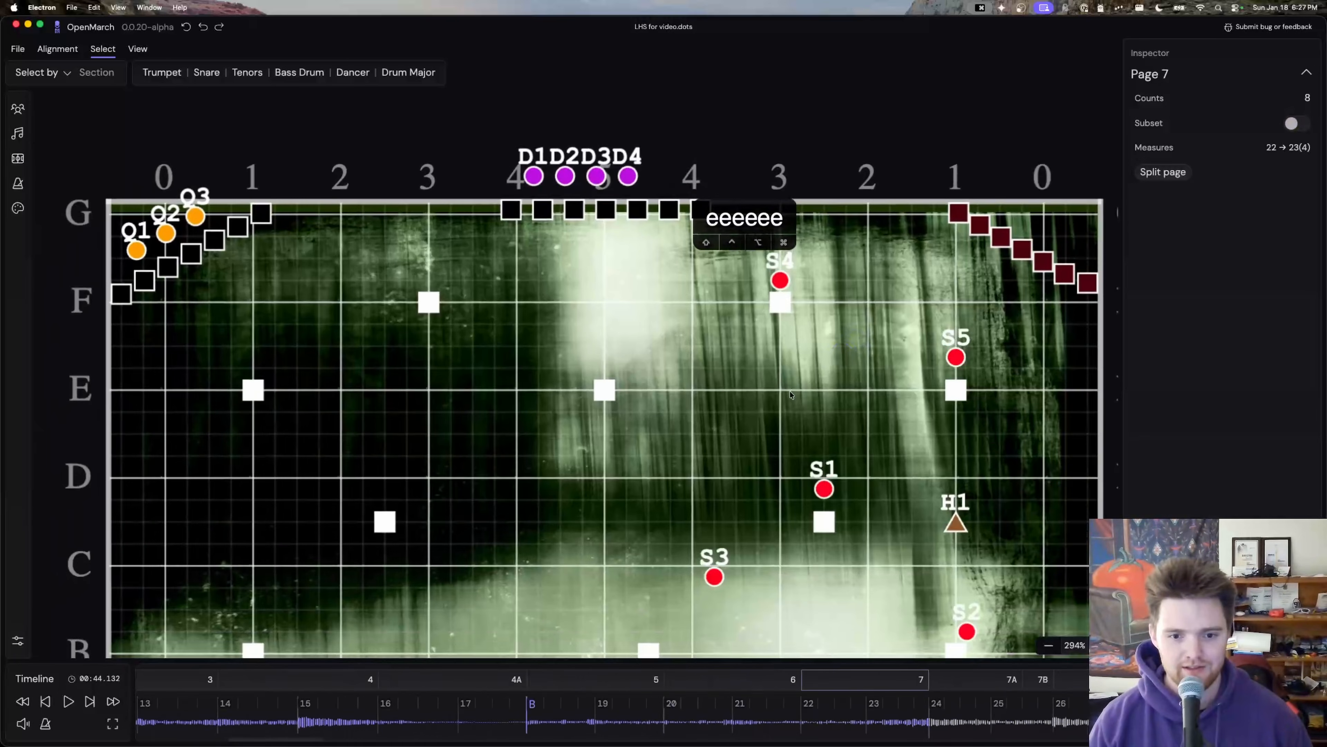
{"action": "key", "text": "e"}
{"action": "key", "text": "e"}
{"action": "key", "text": "e"}
{"action": "key", "text": "e"}
{"action": "key", "text": "e"}
{"action": "key", "text": "e"}
{"action": "key", "text": "e"}
{"action": "key", "text": "e"}
{"action": "key", "text": "e"}
{"action": "key", "text": "e"}
{"action": "key", "text": "e"}
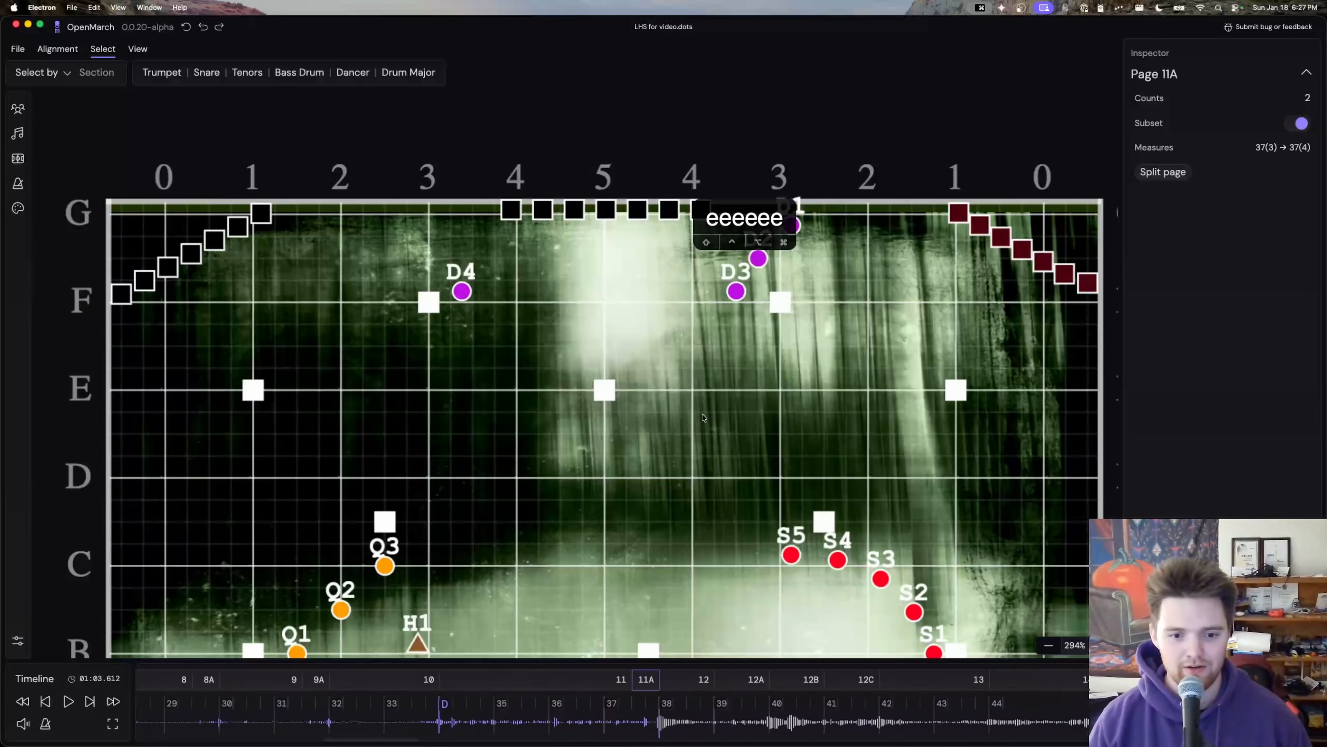
{"action": "key", "text": "e"}
{"action": "key", "text": "e"}
{"action": "key", "text": "e"}
{"action": "scroll", "coordinate": [836, 366], "scroll_direction": "down", "scroll_amount": 2}
{"action": "scroll", "coordinate": [836, 366], "scroll_direction": "left", "scroll_amount": 2}
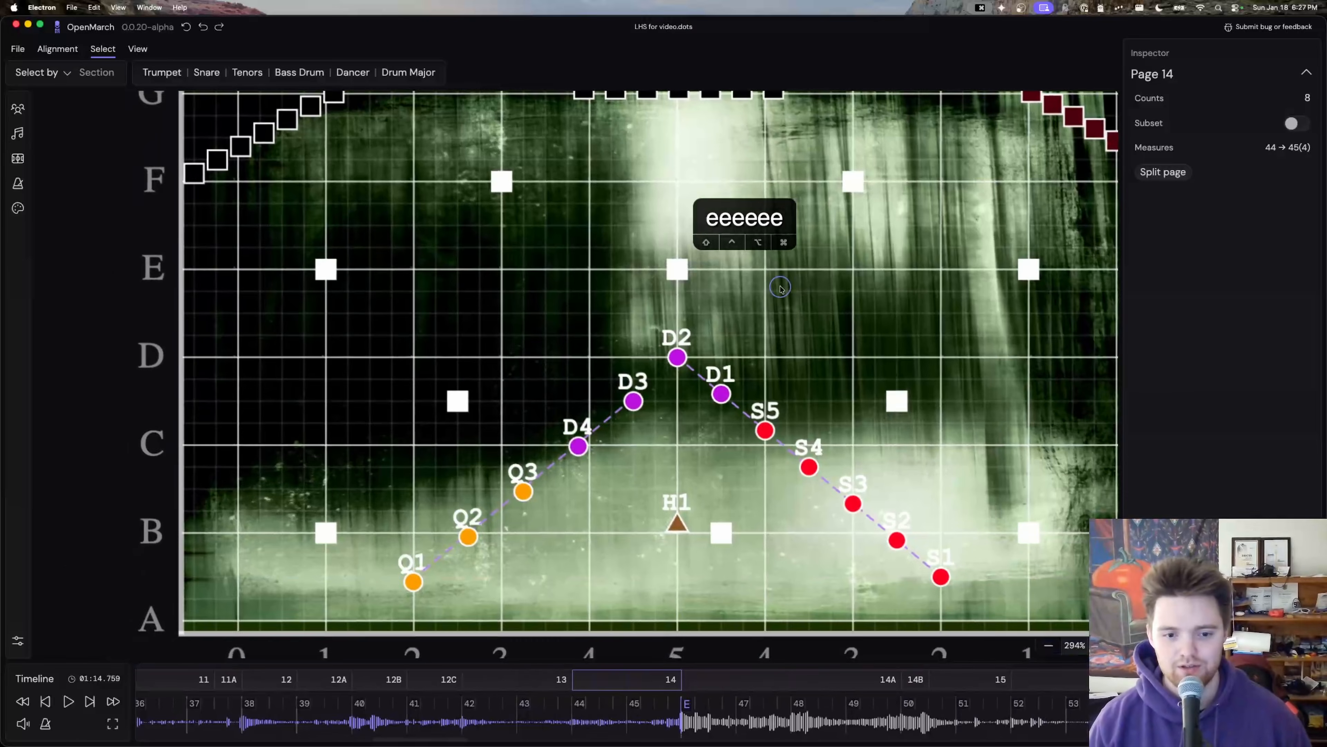
{"action": "scroll", "coordinate": [879, 353], "scroll_direction": "down", "scroll_amount": 1}
{"action": "scroll", "coordinate": [878, 354], "scroll_direction": "right", "scroll_amount": 2}
{"action": "scroll", "coordinate": [414, 546], "scroll_direction": "right", "scroll_amount": 1}
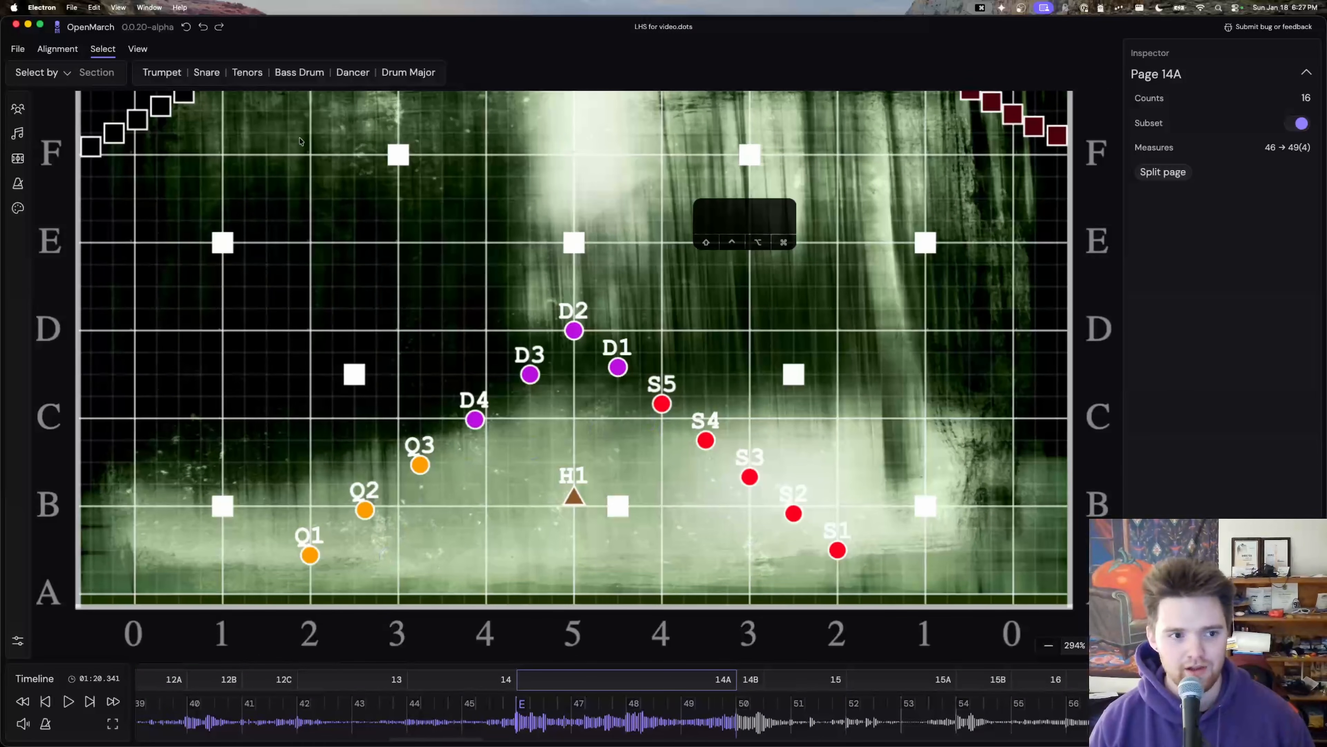
Step: Select the Snare section, add the Bass Drum and Tenors sections to the selection, and clear it
{"action": "left_click", "coordinate": [218, 73]}
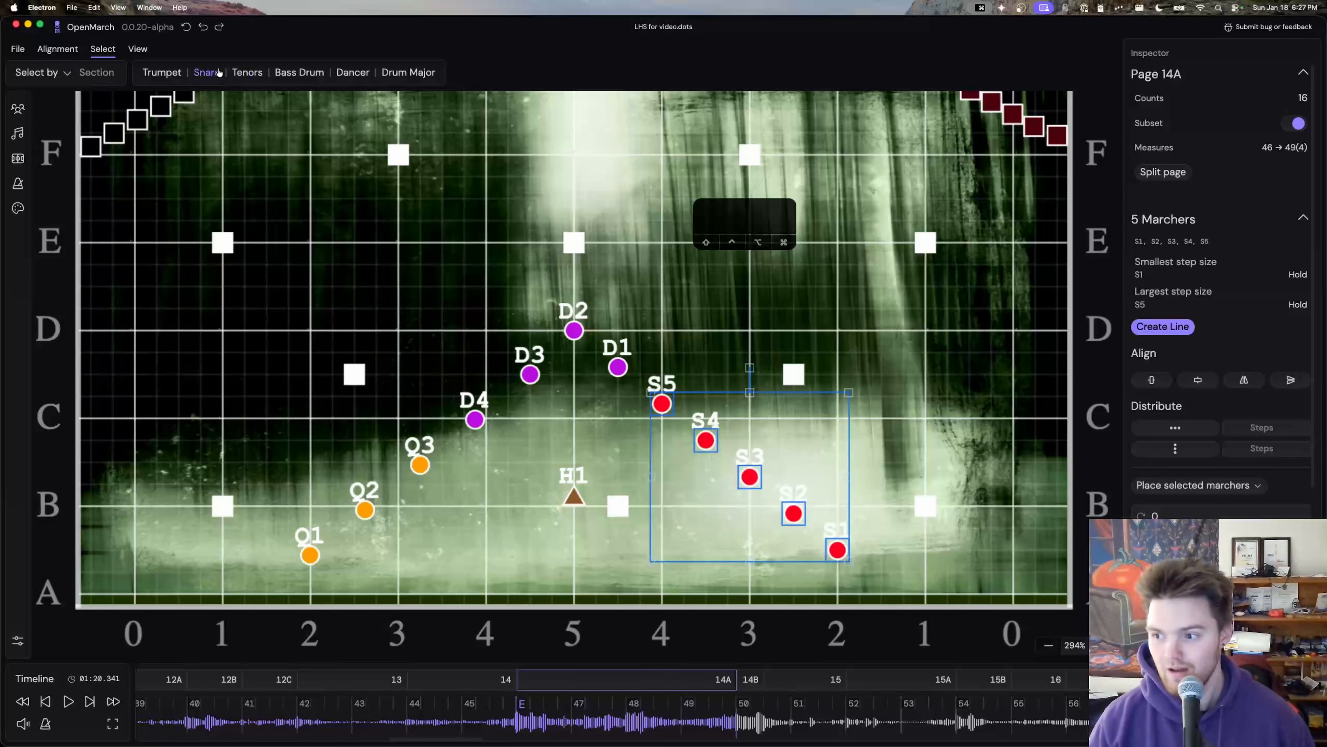
{"action": "left_click", "coordinate": [300, 73], "text": "shift"}
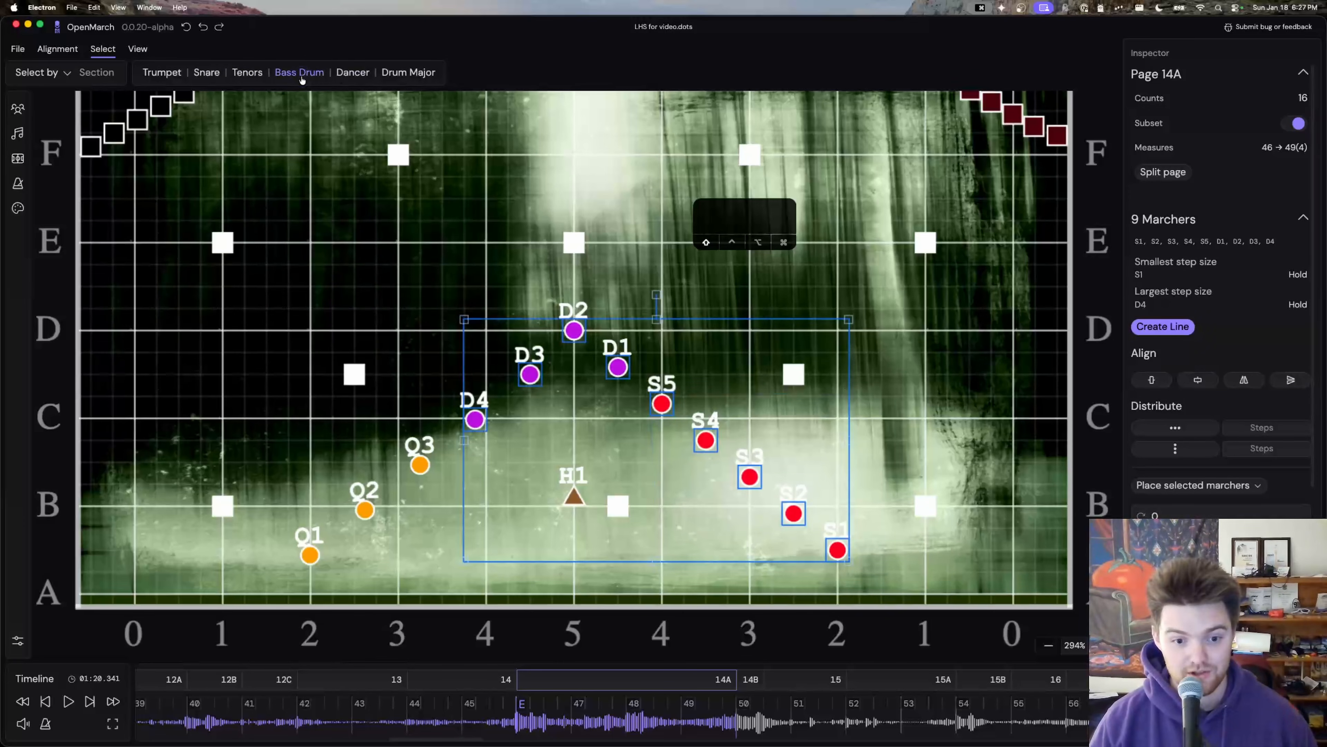
{"action": "left_click", "coordinate": [254, 77], "text": "shift"}
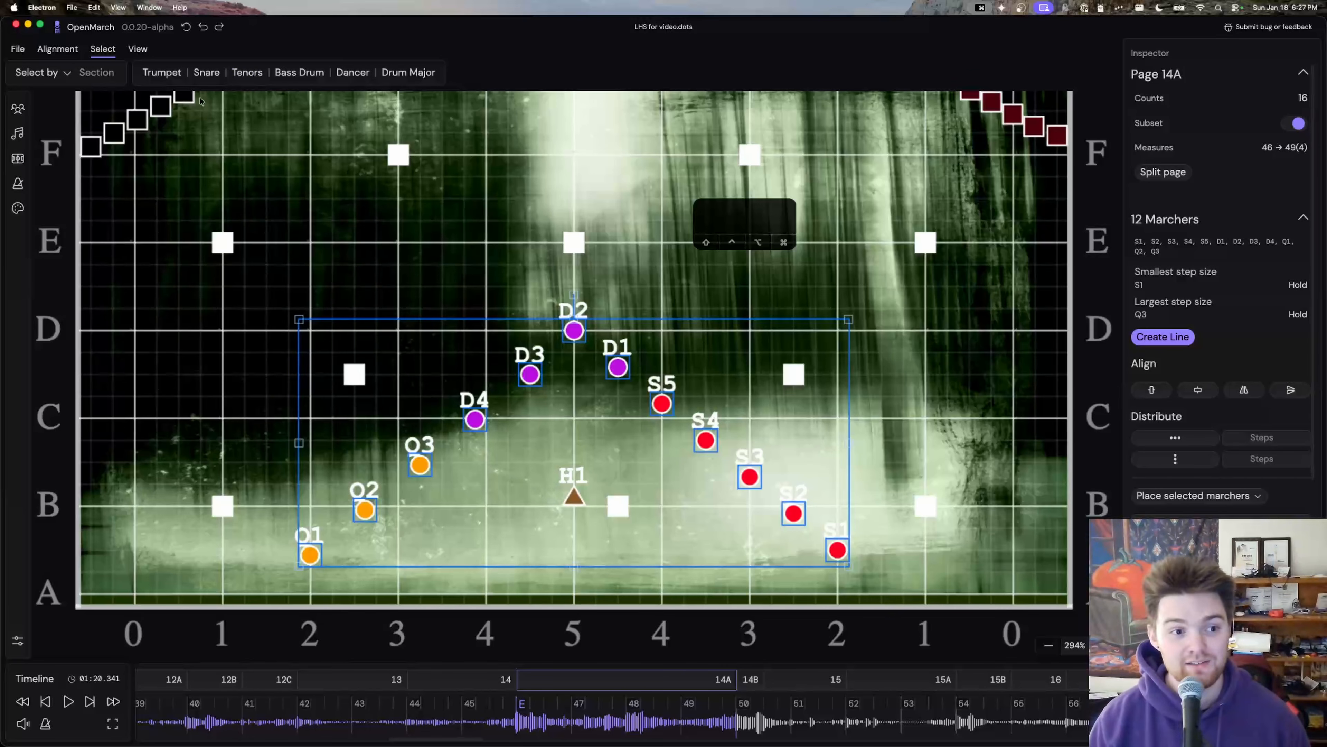
{"action": "key", "text": "super+plus"}
{"action": "key", "text": "super+plus"}
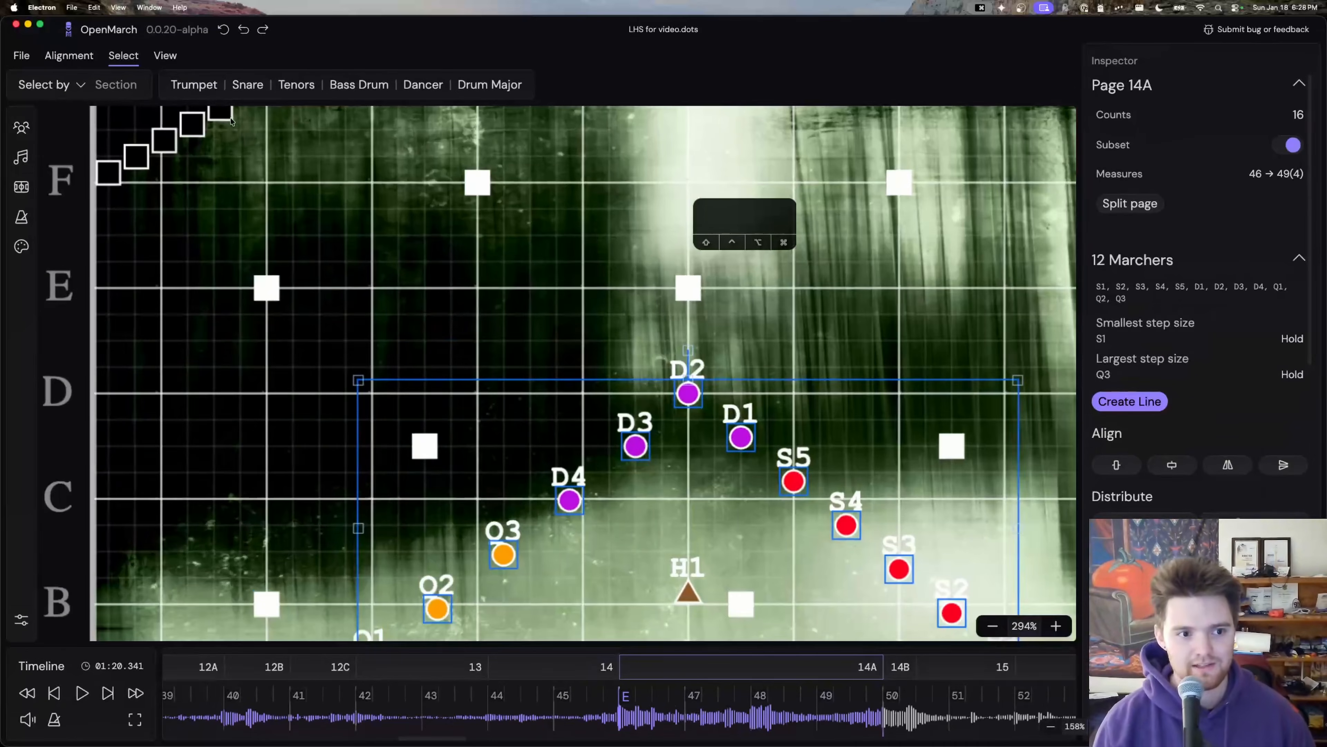
{"action": "left_click", "coordinate": [746, 347]}
{"action": "left_click_drag", "start_coordinate": [753, 345], "coordinate": [679, 263]}
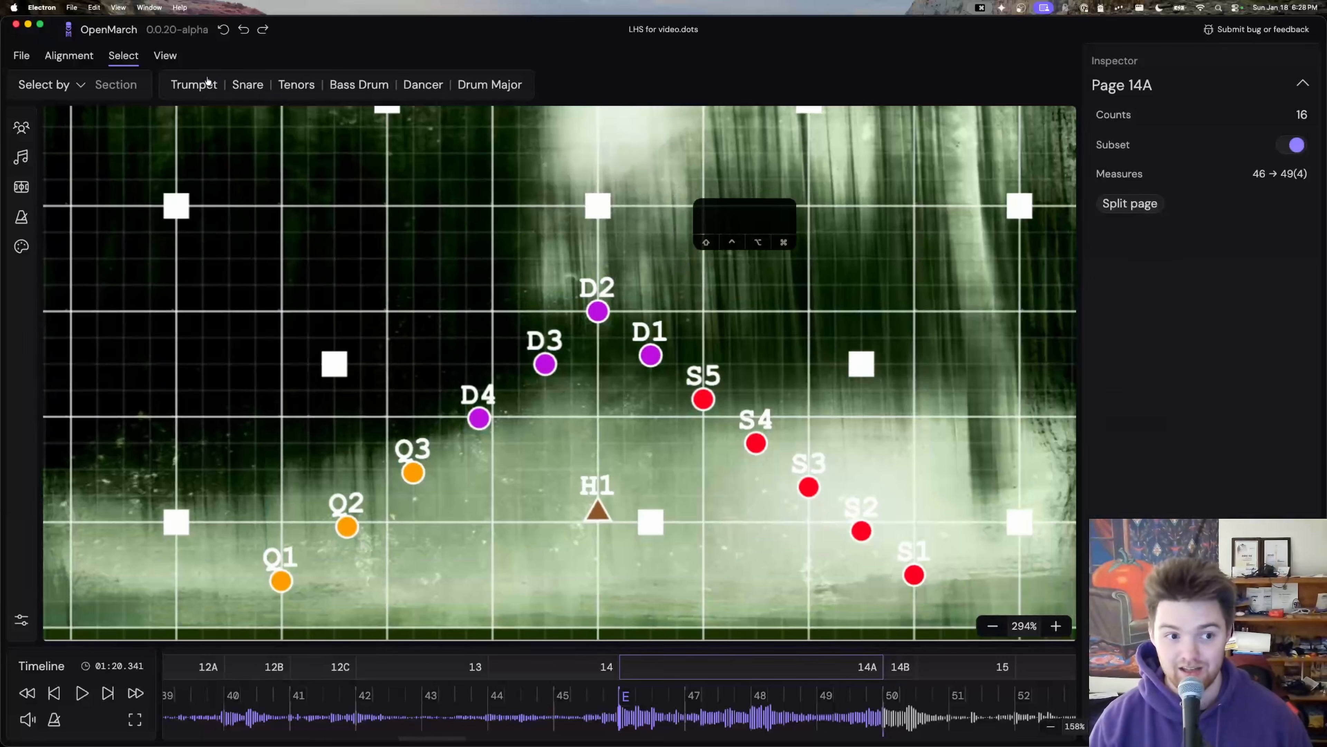
Step: Select the Snare section again, extend the selection with Tenors and Bass Drum in that order, and deselect everything
{"action": "left_click", "coordinate": [250, 86]}
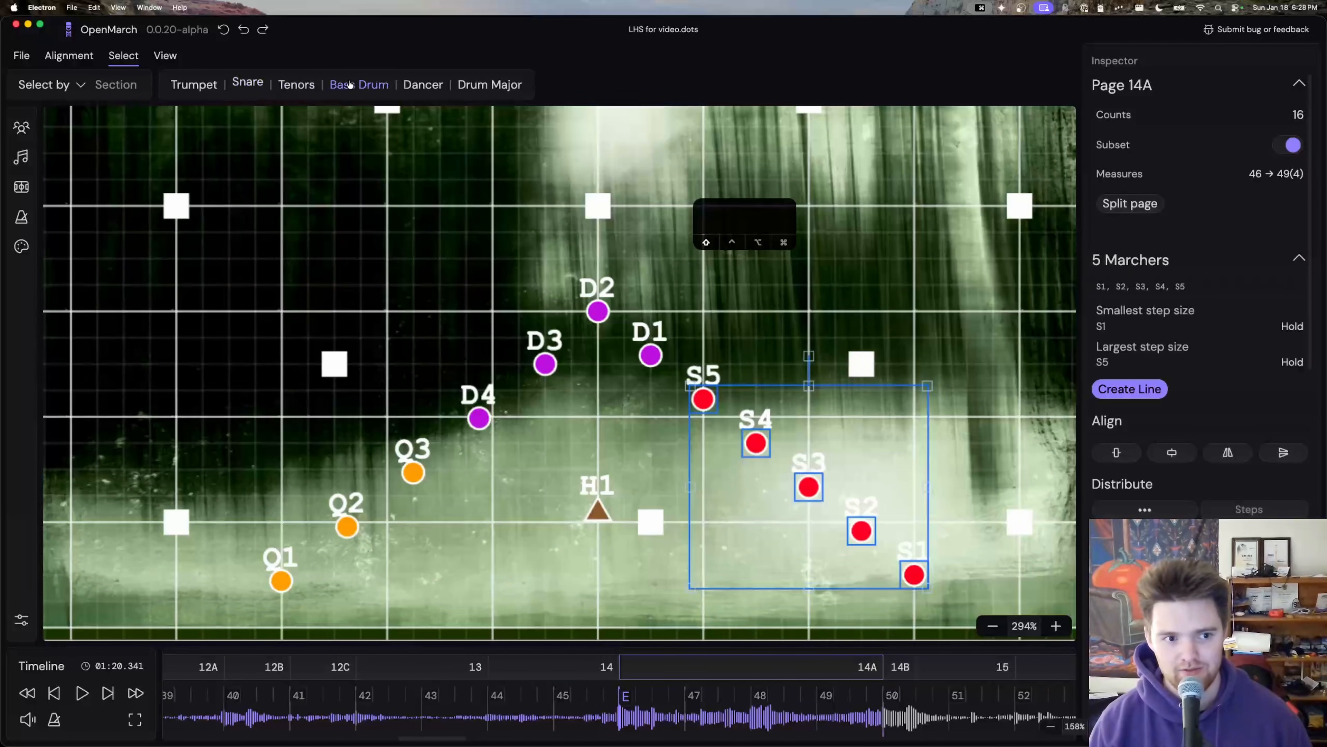
{"action": "left_click", "coordinate": [309, 85]}
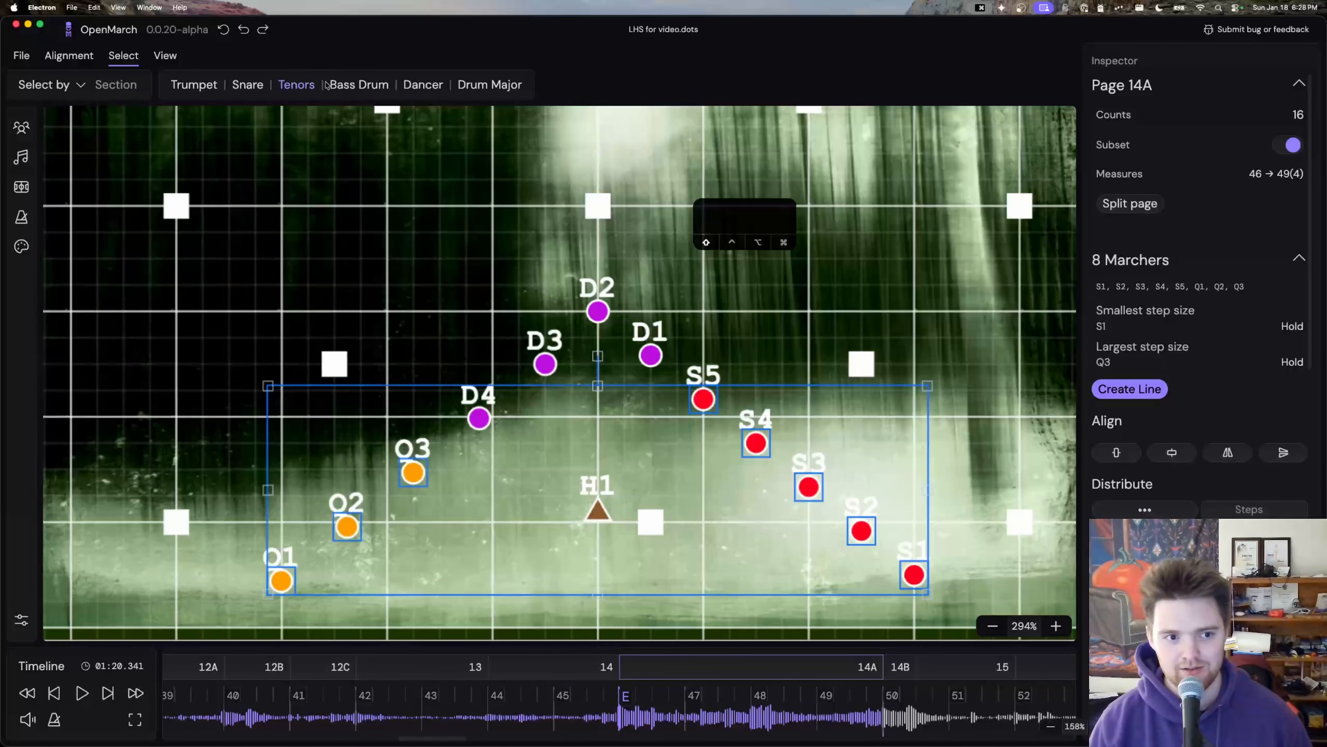
{"action": "left_click", "coordinate": [382, 86]}
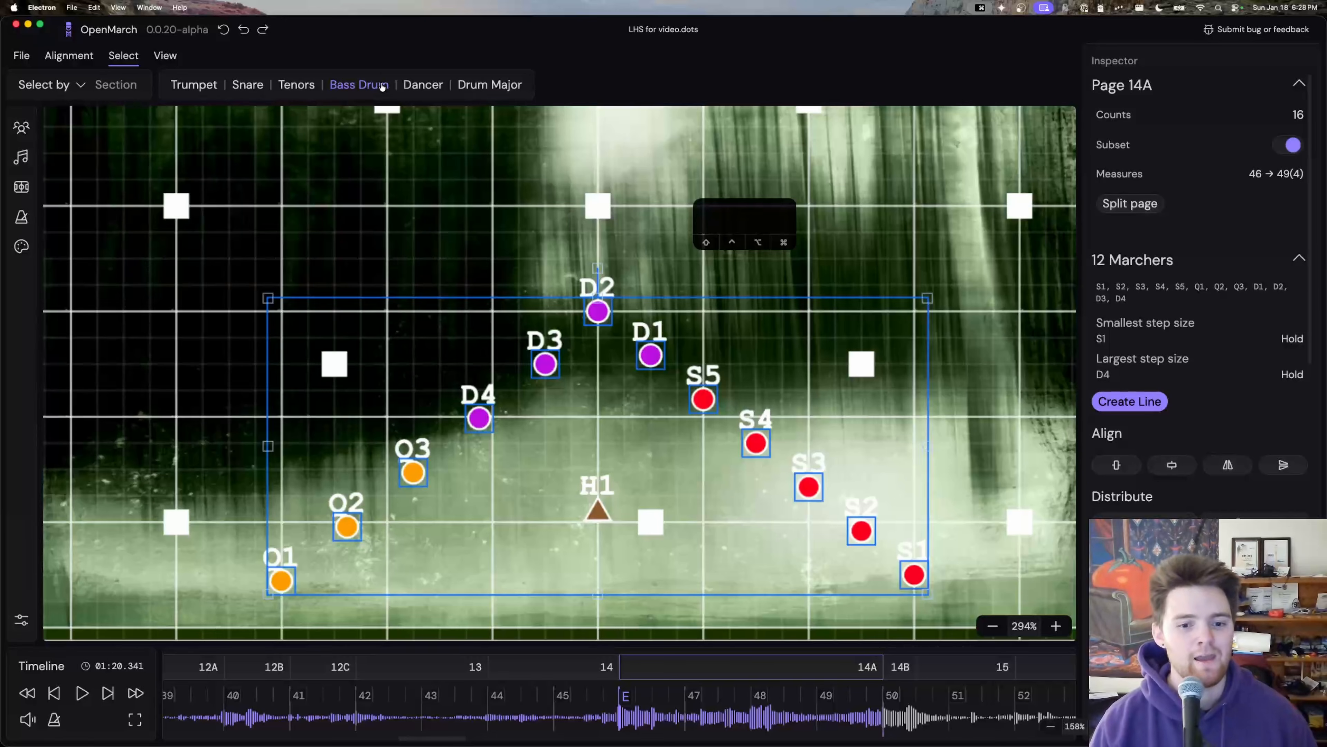
{"action": "key", "text": "Escape"}
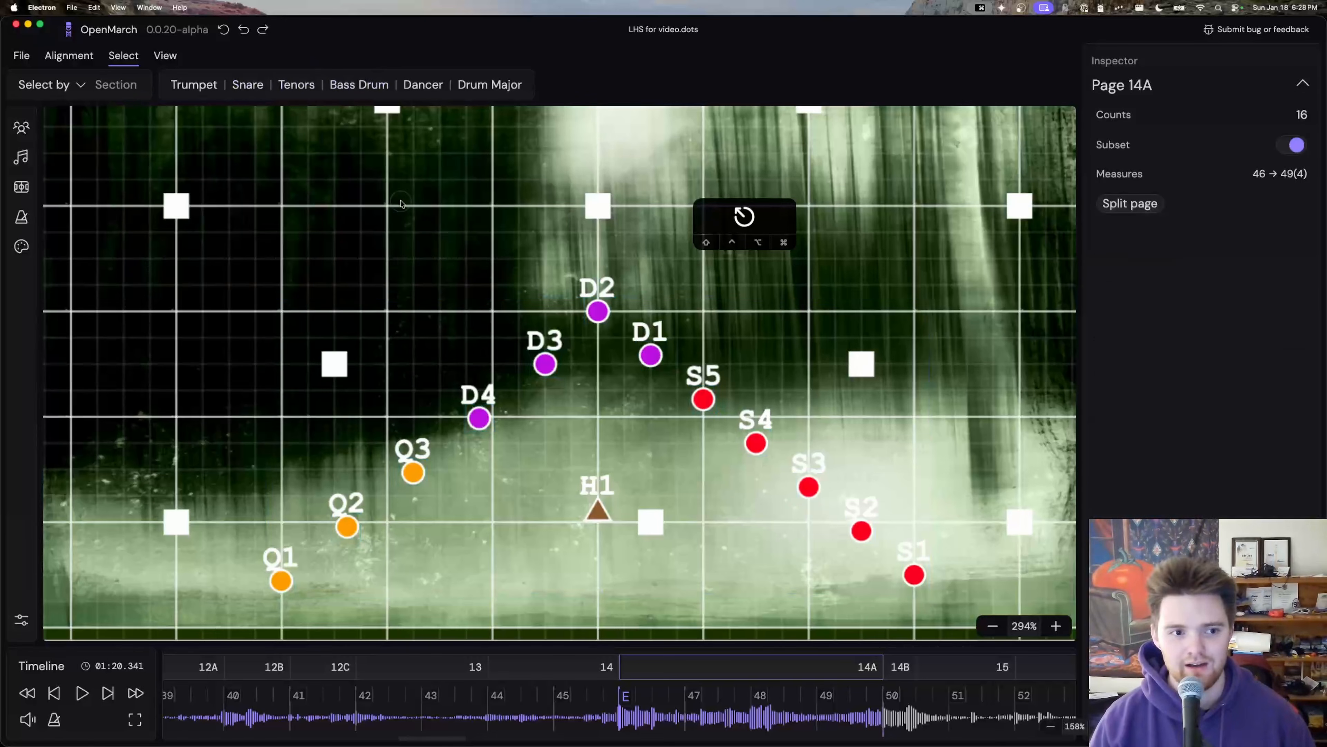
Step: Select the Snare, Tenors and Bass Drum sections one after another, each replacing the previous selection
{"action": "left_click", "coordinate": [245, 86]}
{"action": "left_click", "coordinate": [293, 85]}
{"action": "left_click", "coordinate": [347, 88]}
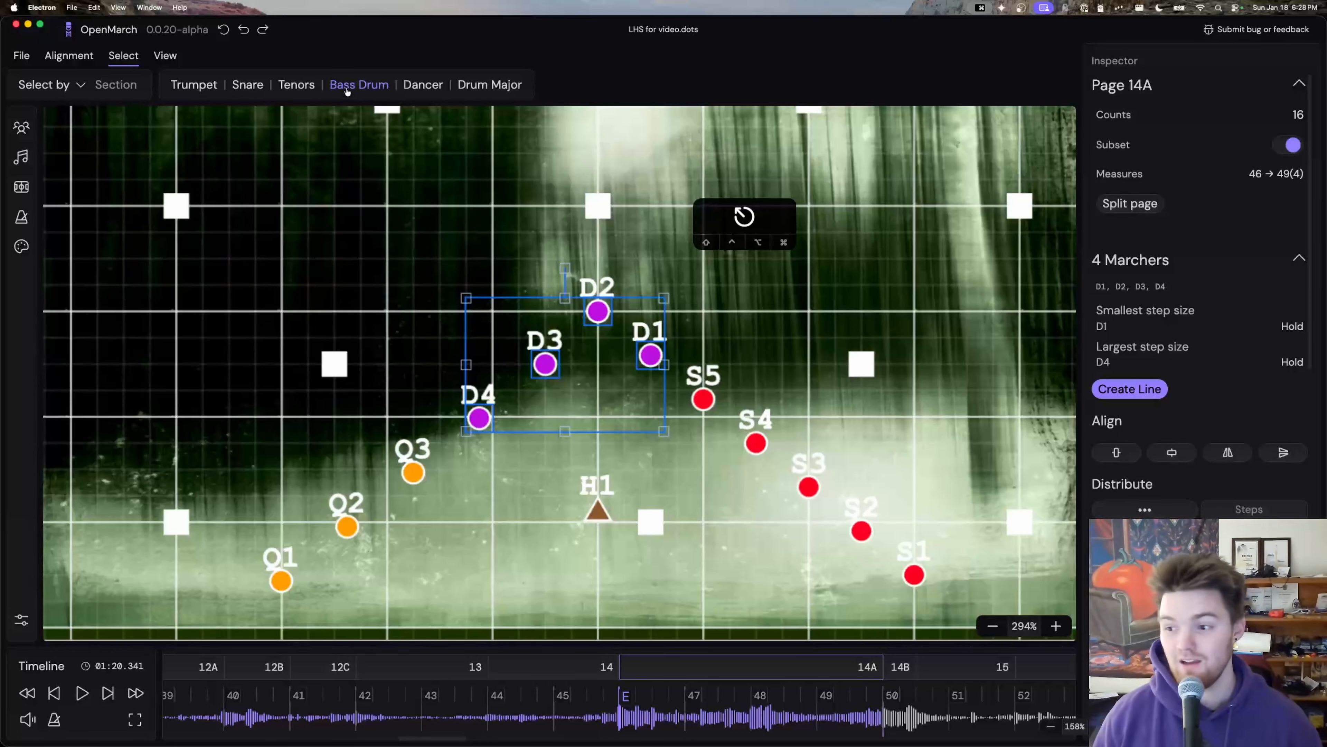
Step: Set the selection grouping to Family, select all Battery marchers, and shift the 12-marcher formation slightly on page 14A
{"action": "left_click", "coordinate": [47, 85]}
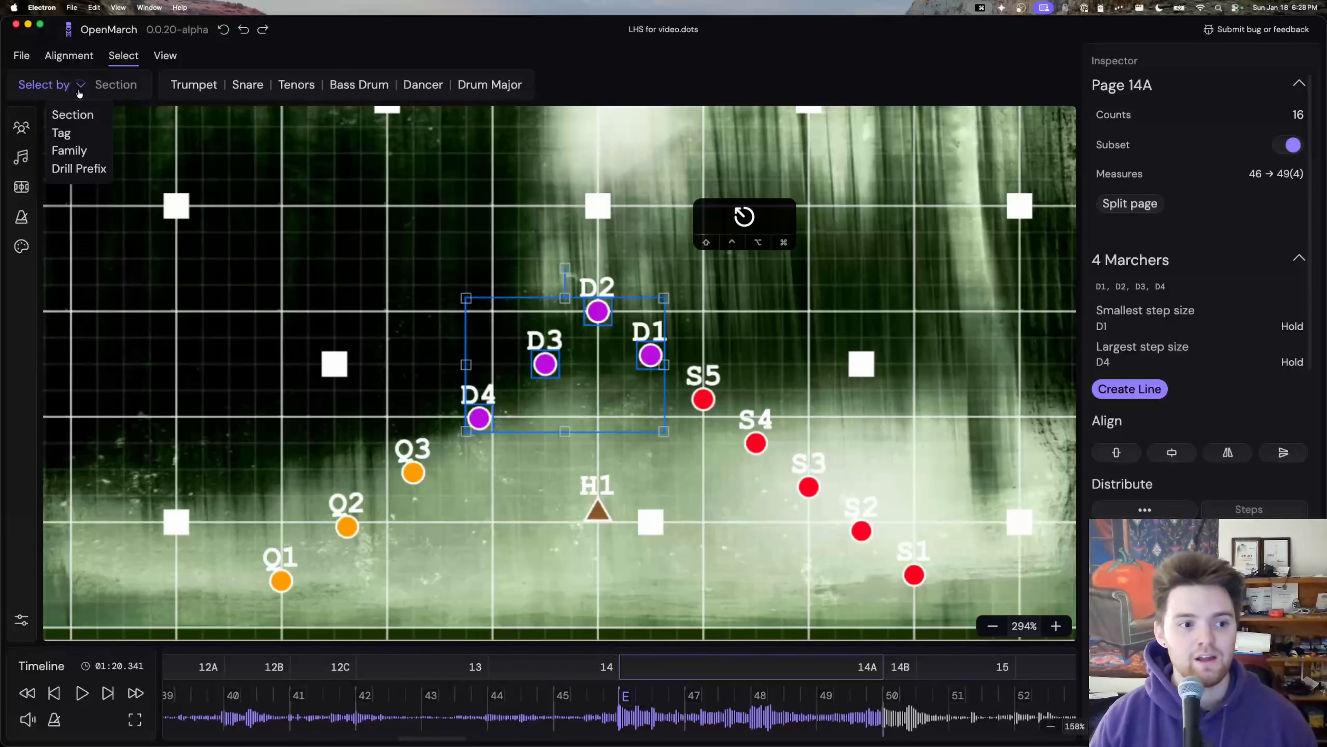
{"action": "left_click", "coordinate": [71, 154]}
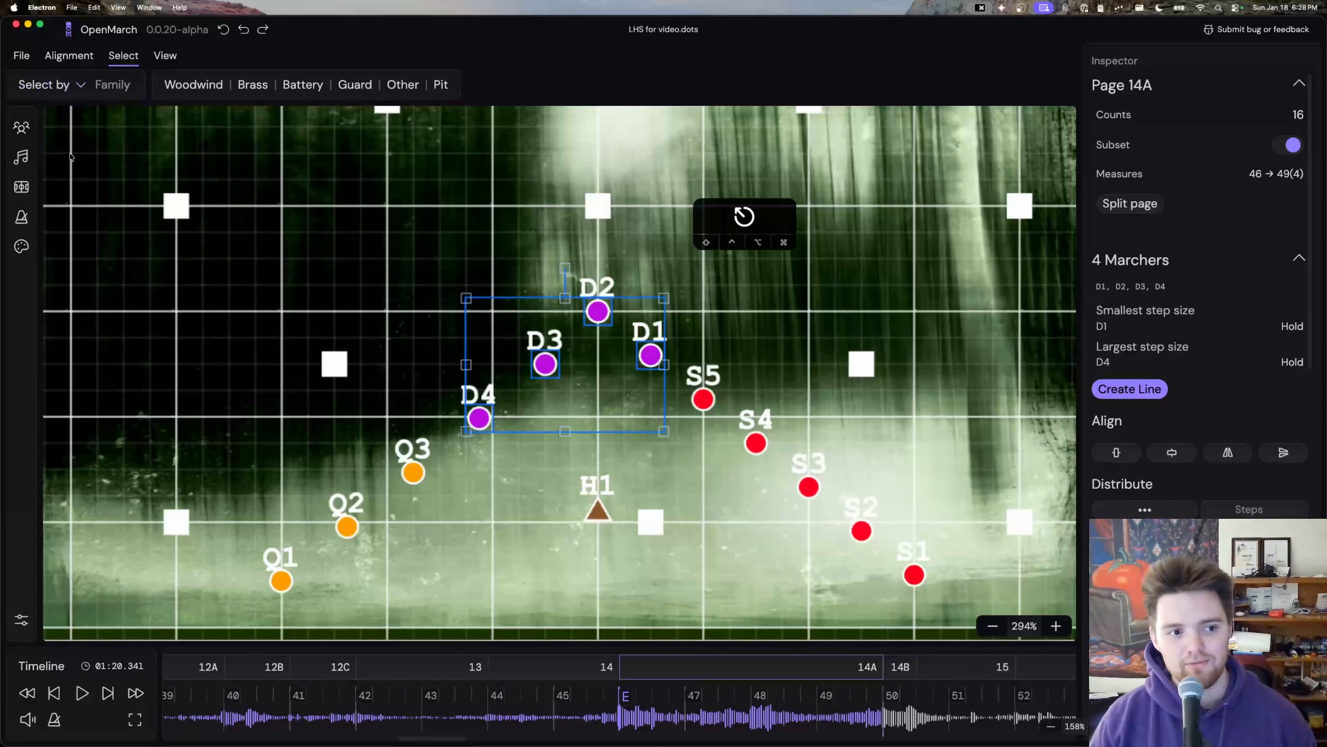
{"action": "left_click", "coordinate": [302, 84]}
{"action": "mouse_move", "coordinate": [687, 456]}
{"action": "left_mouse_down"}
{"action": "mouse_move", "coordinate": [640, 441]}
{"action": "mouse_move", "coordinate": [670, 446]}
{"action": "left_mouse_up"}
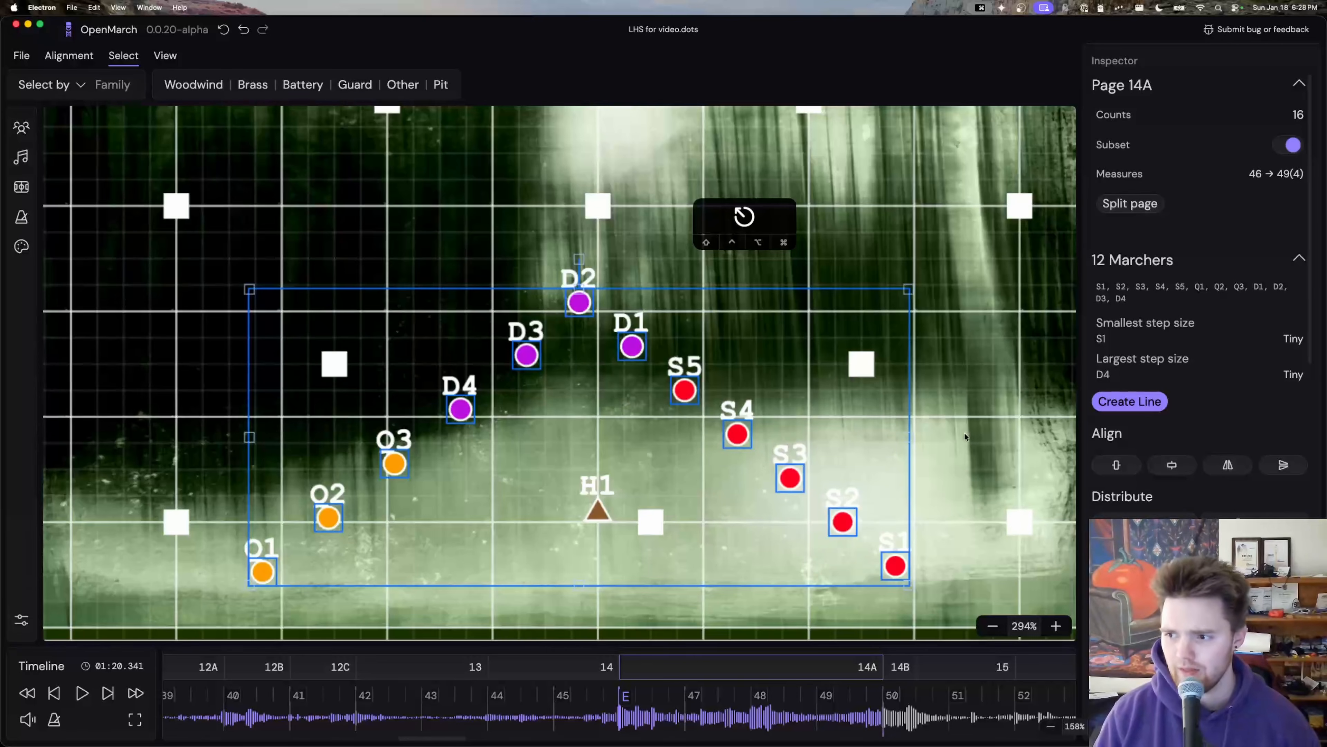
{"action": "scroll", "coordinate": [953, 432], "scroll_direction": "down", "scroll_amount": 1}
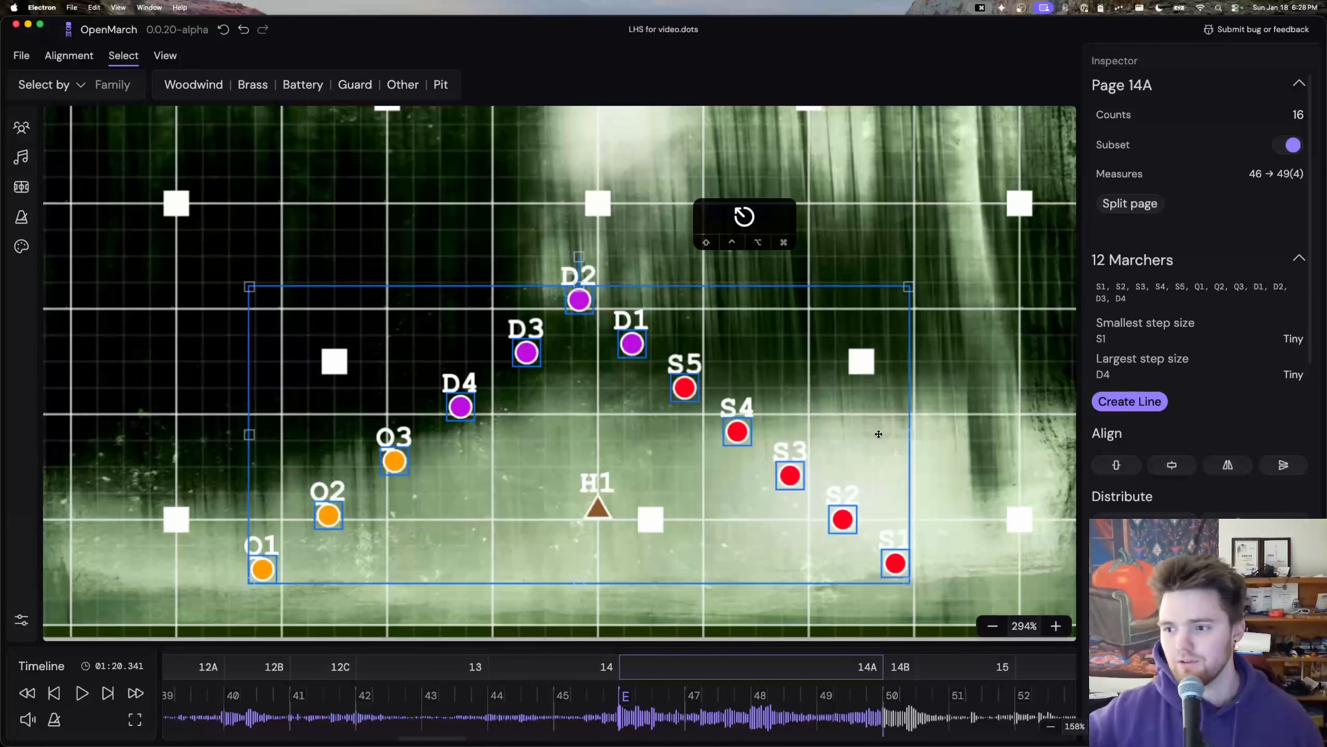
Step: Flip the 12 selected Battery marchers vertically on page 14A and flip them back, repeating the flip several times
{"action": "scroll", "coordinate": [1199, 352], "scroll_direction": "down", "scroll_amount": 4}
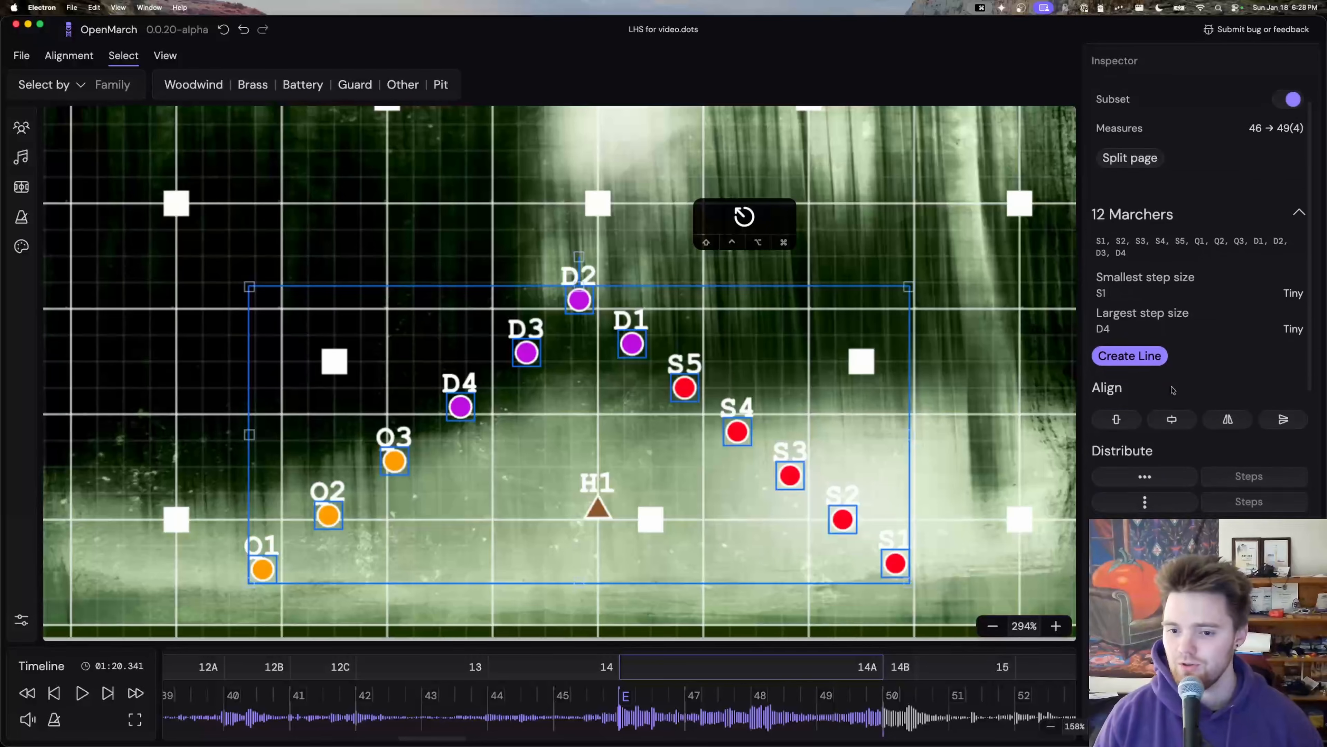
{"action": "scroll", "coordinate": [1233, 368], "scroll_direction": "down", "scroll_amount": 3}
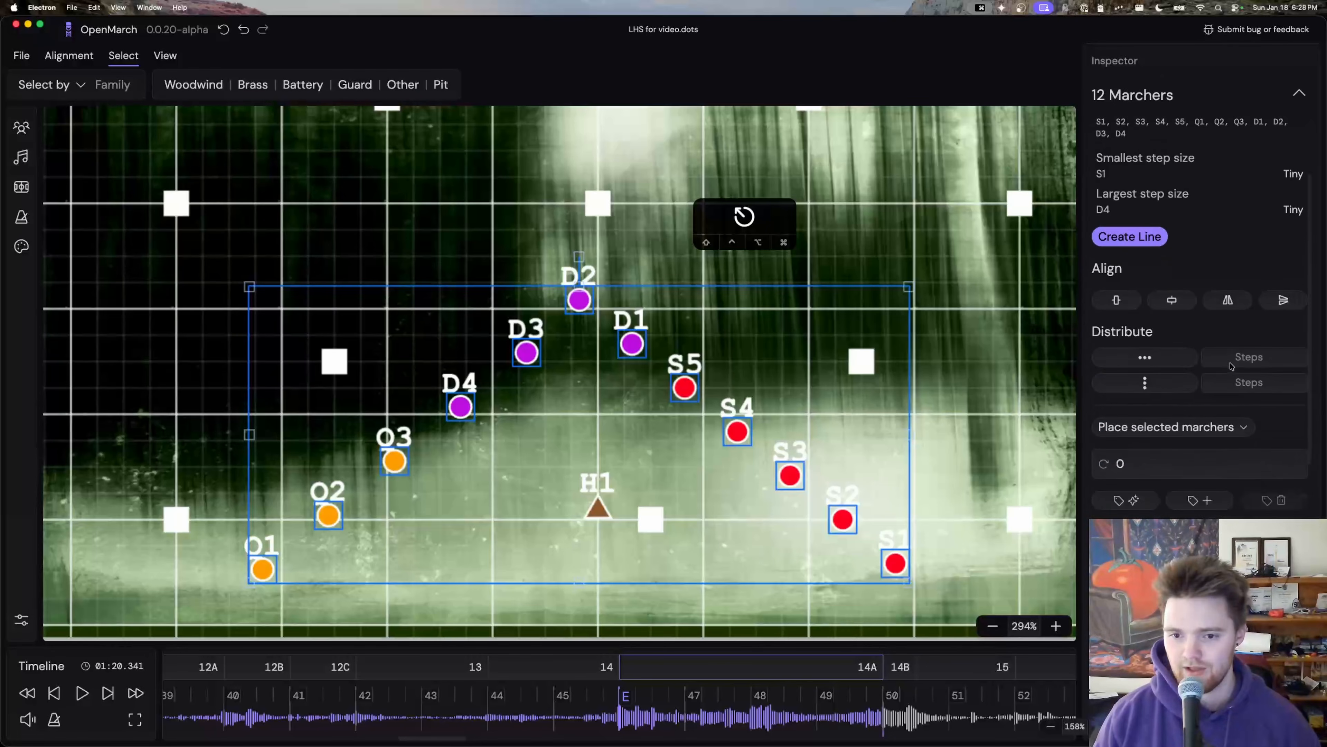
{"action": "left_click", "coordinate": [68, 56]}
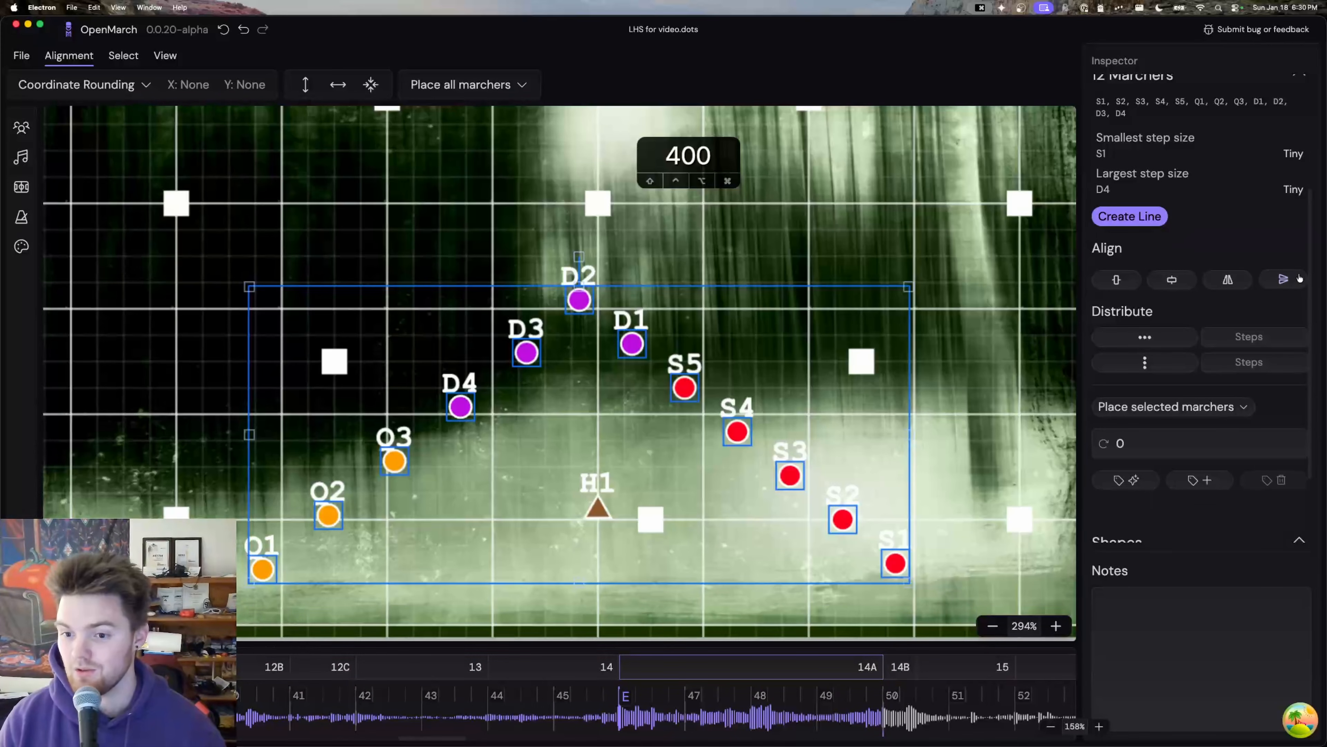
{"action": "left_click", "coordinate": [1277, 280]}
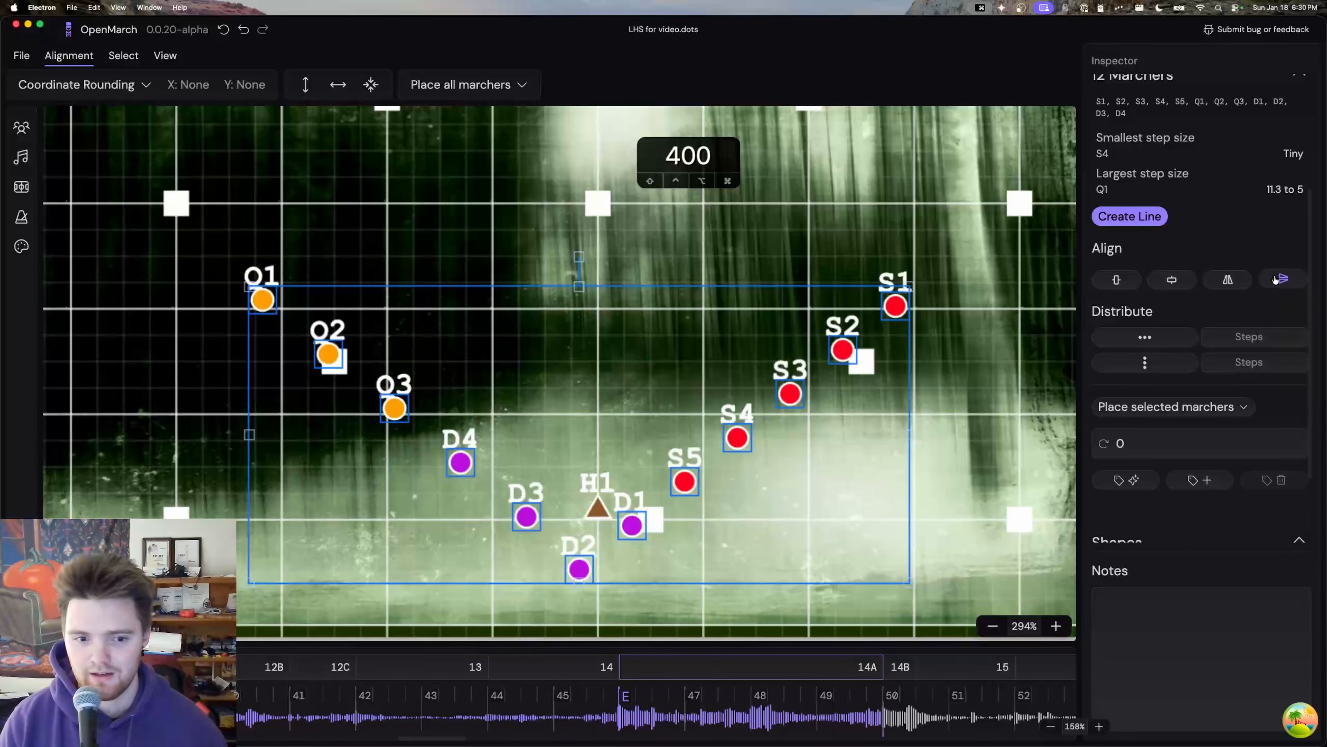
{"action": "left_click", "coordinate": [1279, 280]}
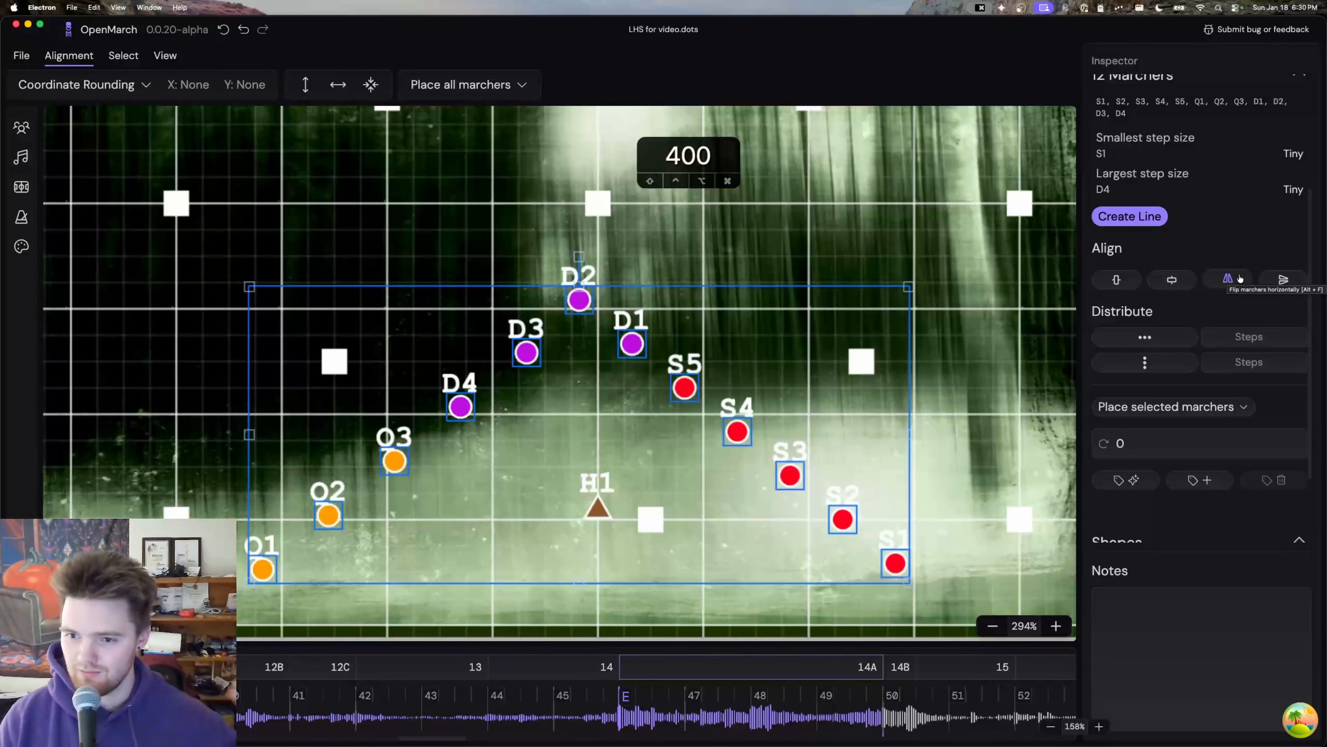
{"action": "left_click", "coordinate": [1293, 282]}
{"action": "left_click", "coordinate": [1294, 283]}
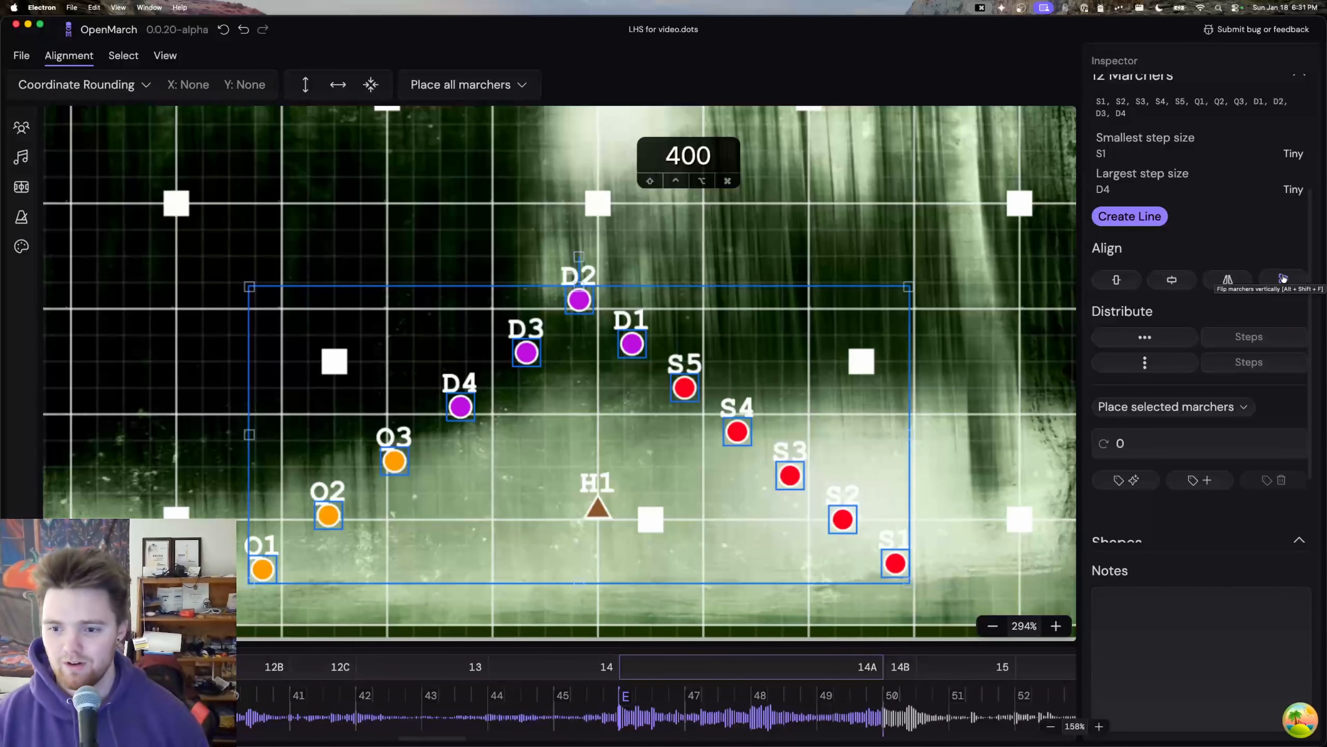
{"action": "key", "text": "alt+shift+f"}
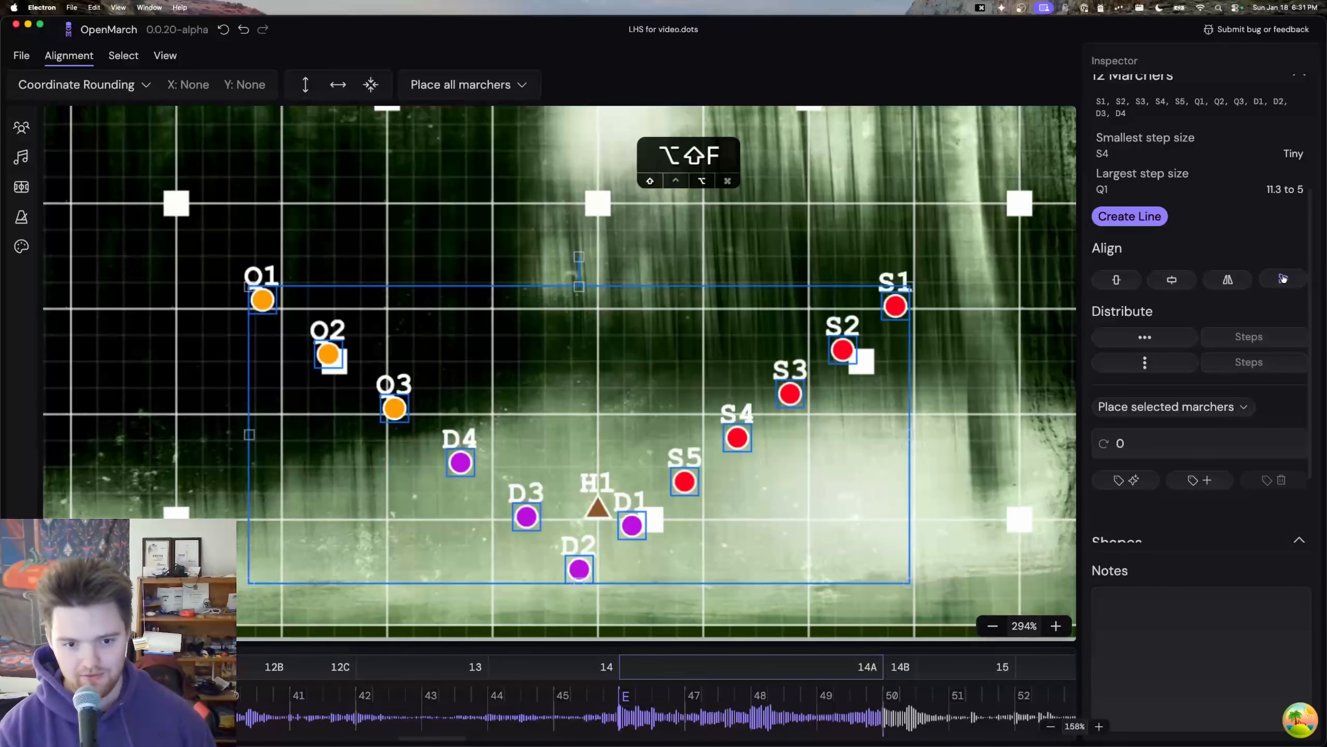
{"action": "key", "text": "alt+shift+f"}
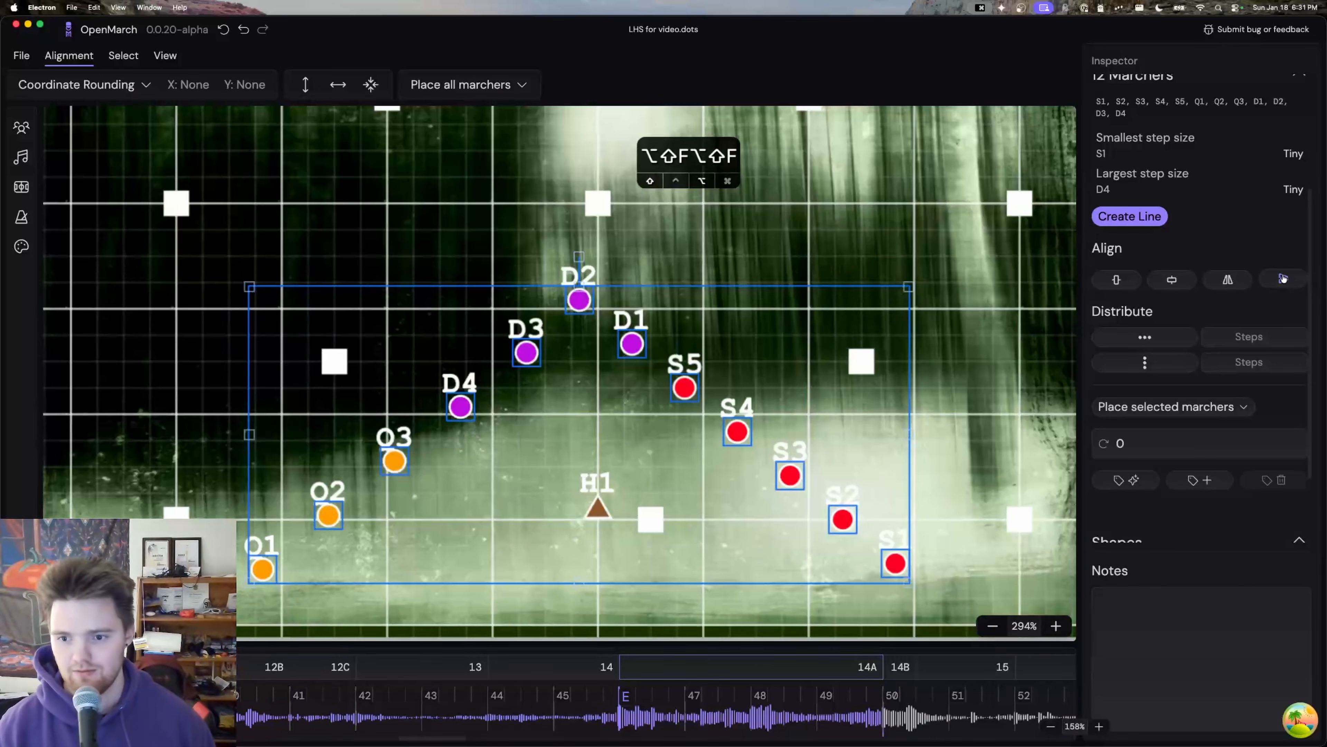
Step: Flip the 12 Battery marchers horizontally several times, and combine horizontal and vertical flips until the original arrangement is back
{"action": "left_click", "coordinate": [1228, 280]}
{"action": "key", "text": "alt+f"}
{"action": "key", "text": "alt+f"}
{"action": "key", "text": "alt+f"}
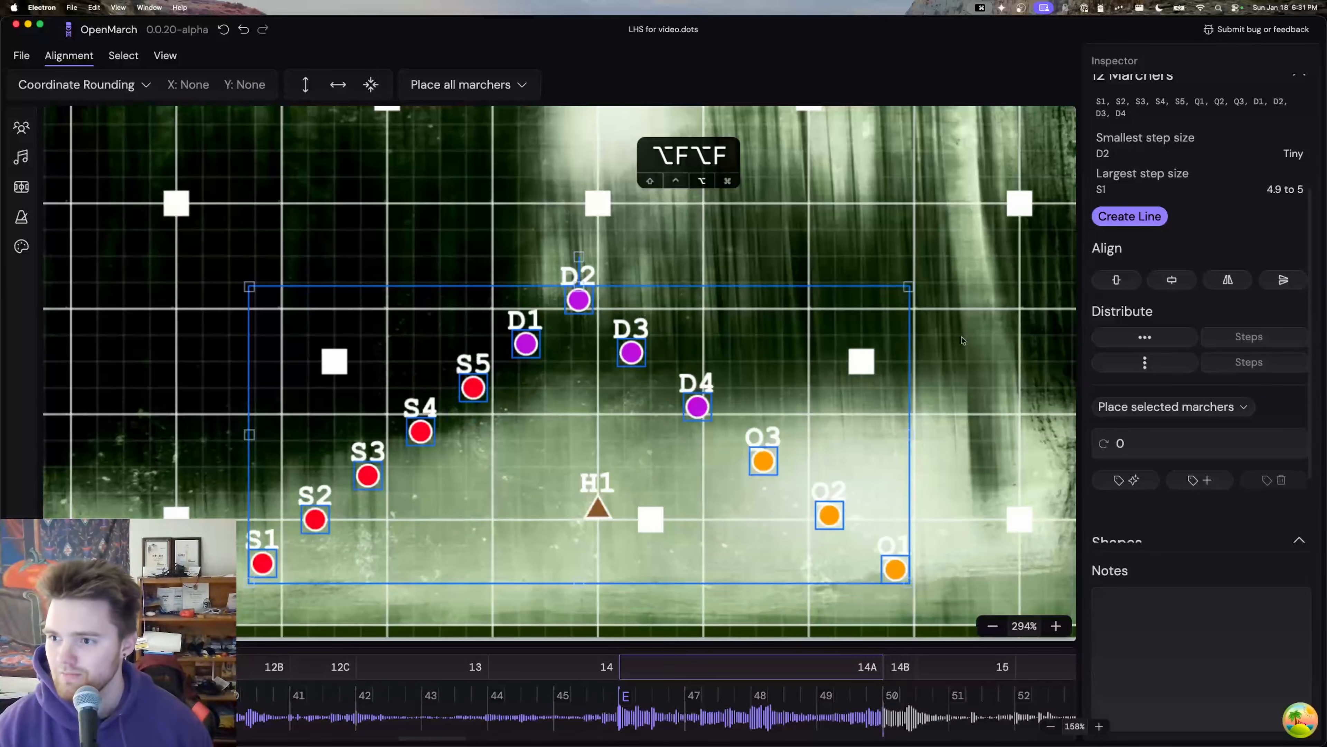
{"action": "left_click", "coordinate": [1234, 282]}
{"action": "left_click", "coordinate": [1291, 282]}
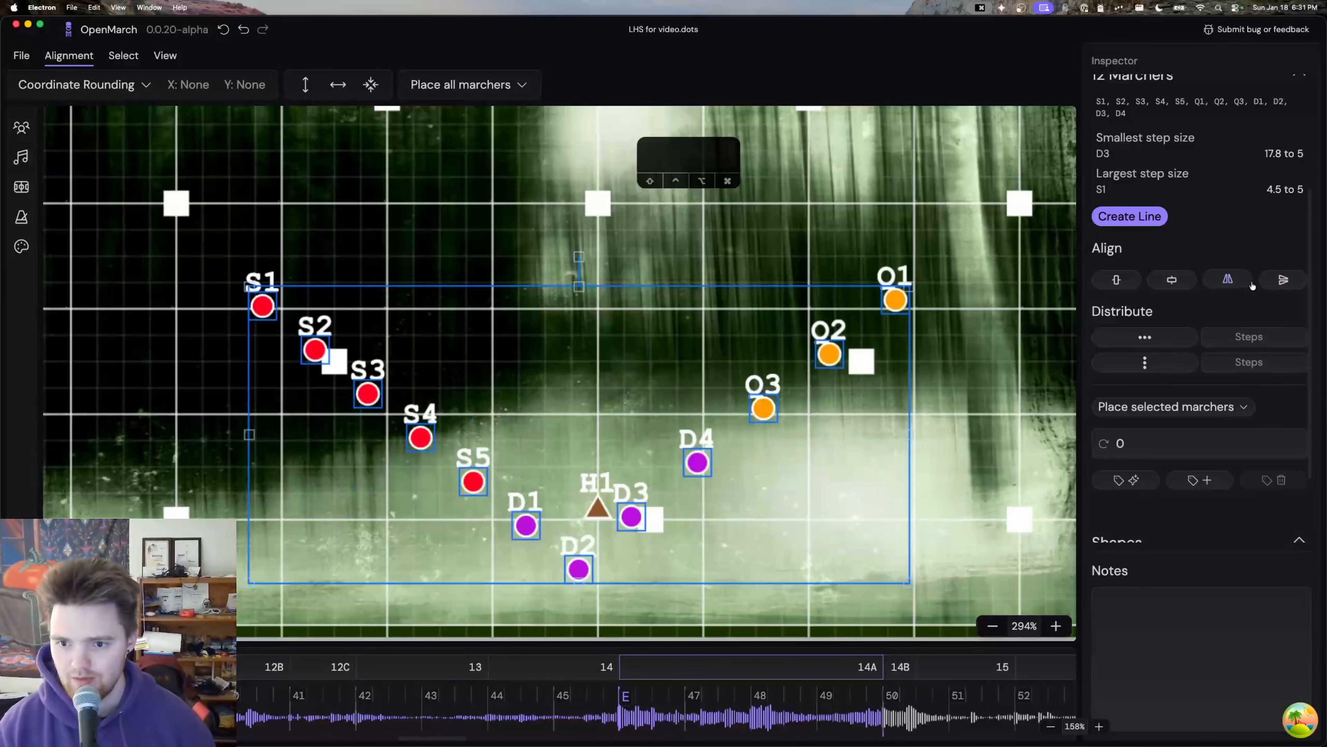
{"action": "left_click", "coordinate": [1229, 280]}
{"action": "left_click", "coordinate": [1286, 282]}
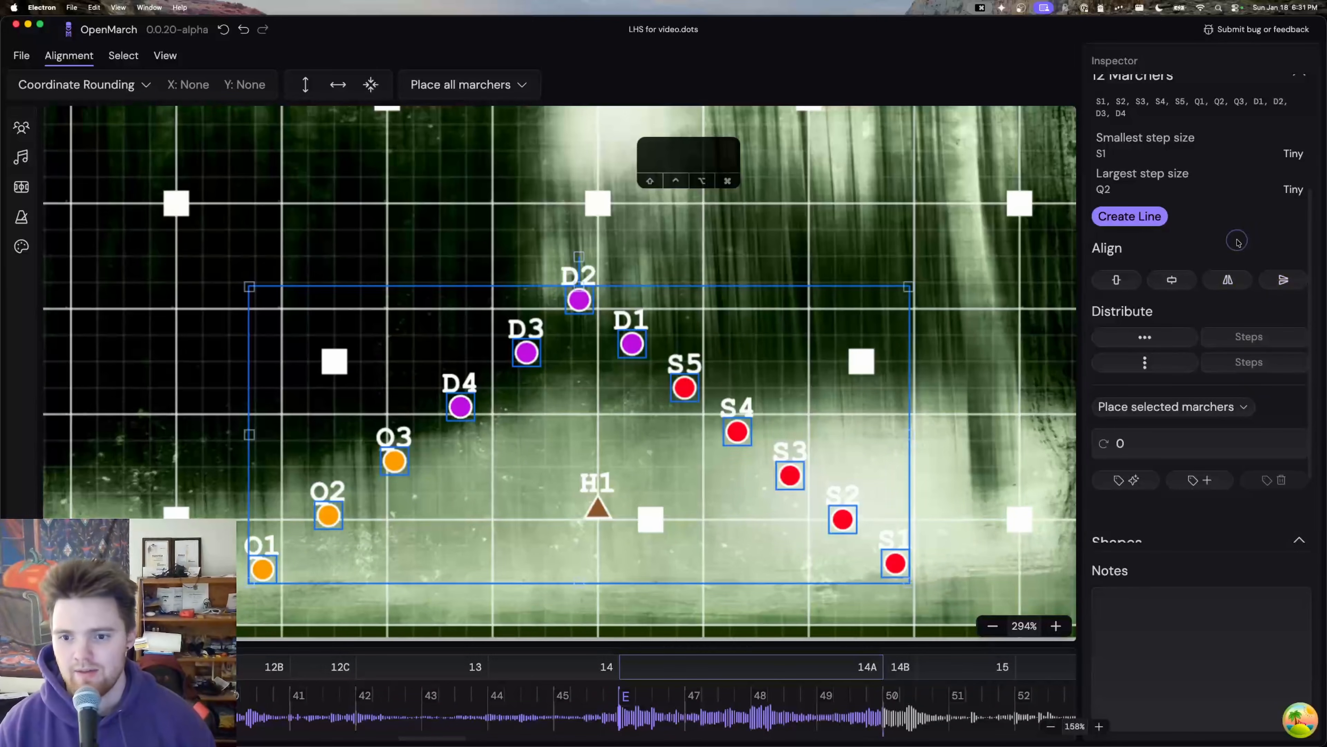
Step: Try aligning the 12 marchers into a single side-to-side row and into a single front-to-back column, undoing each alignment
{"action": "left_click", "coordinate": [1115, 280]}
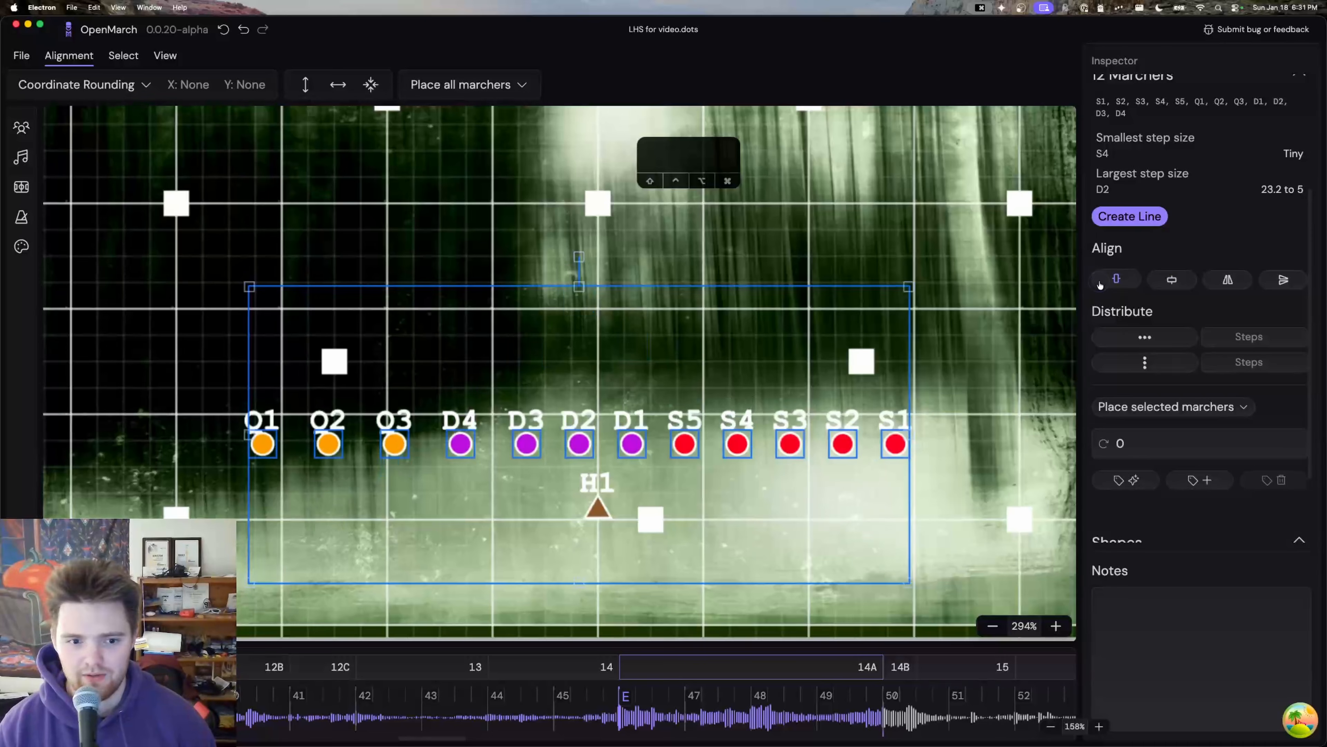
{"action": "key", "text": "super+z"}
{"action": "left_click", "coordinate": [1158, 281]}
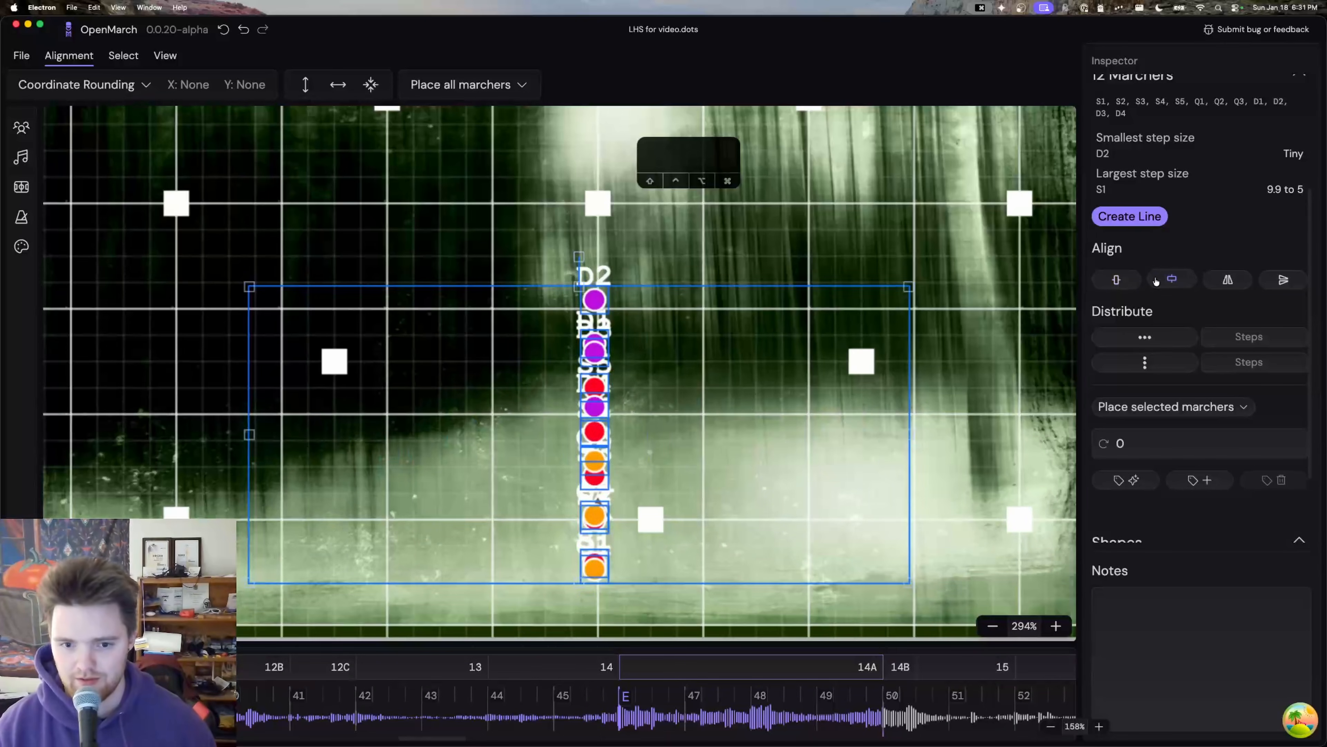
{"action": "key", "text": "super+z"}
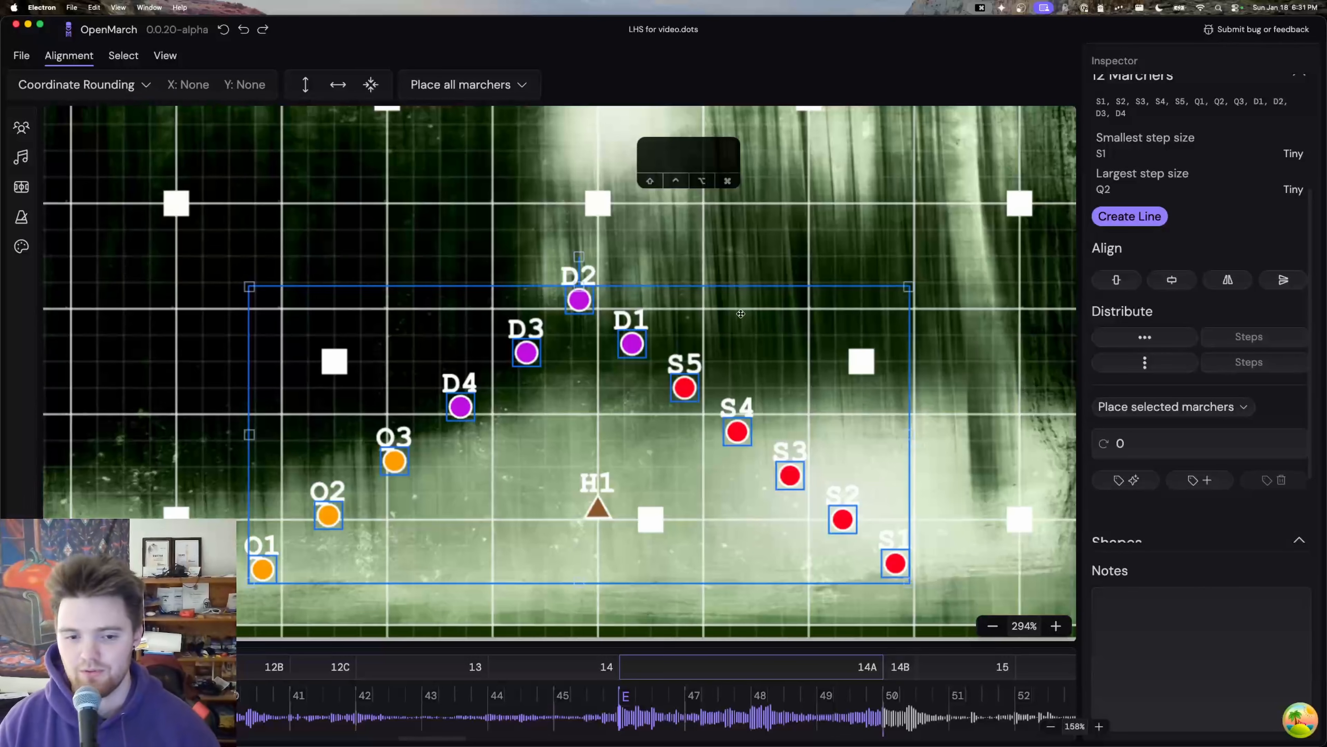
Step: Deselect the formation and scatter marchers D2, D1, S5, S4, S3 and S2 individually to uneven positions
{"action": "left_click", "coordinate": [781, 282]}
{"action": "left_click_drag", "start_coordinate": [579, 299], "coordinate": [732, 318]}
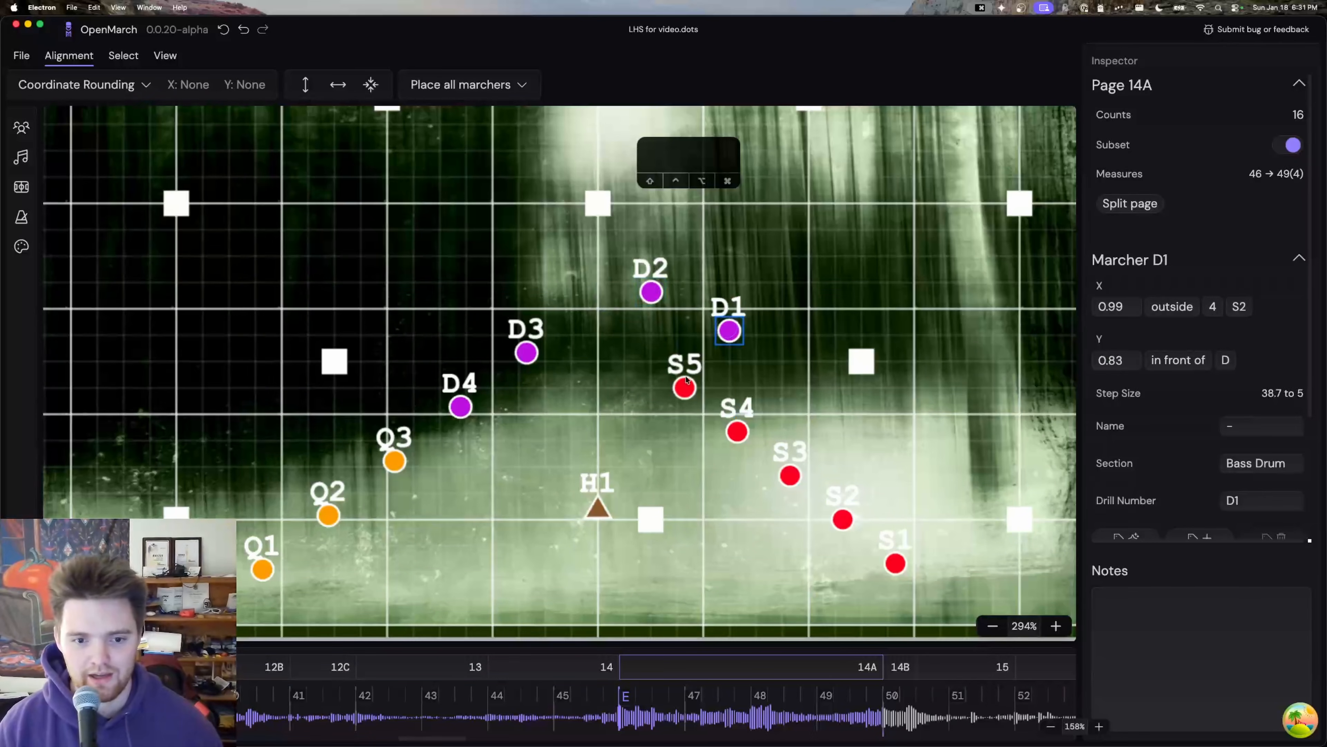
{"action": "left_click_drag", "start_coordinate": [685, 388], "coordinate": [655, 402]}
{"action": "left_click_drag", "start_coordinate": [738, 431], "coordinate": [755, 406]}
{"action": "left_click", "coordinate": [808, 481]}
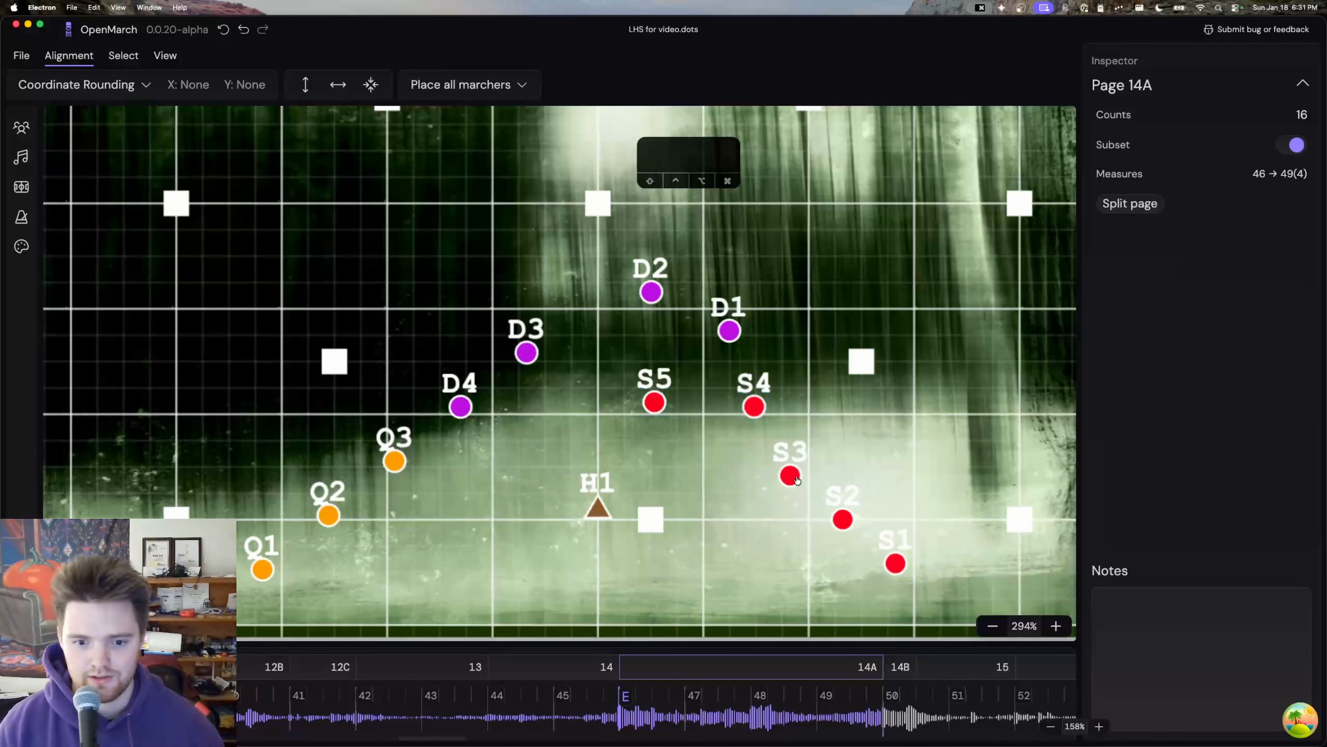
{"action": "left_click_drag", "start_coordinate": [792, 475], "coordinate": [757, 493]}
{"action": "left_click_drag", "start_coordinate": [843, 519], "coordinate": [851, 486]}
{"action": "left_click", "coordinate": [637, 285]}
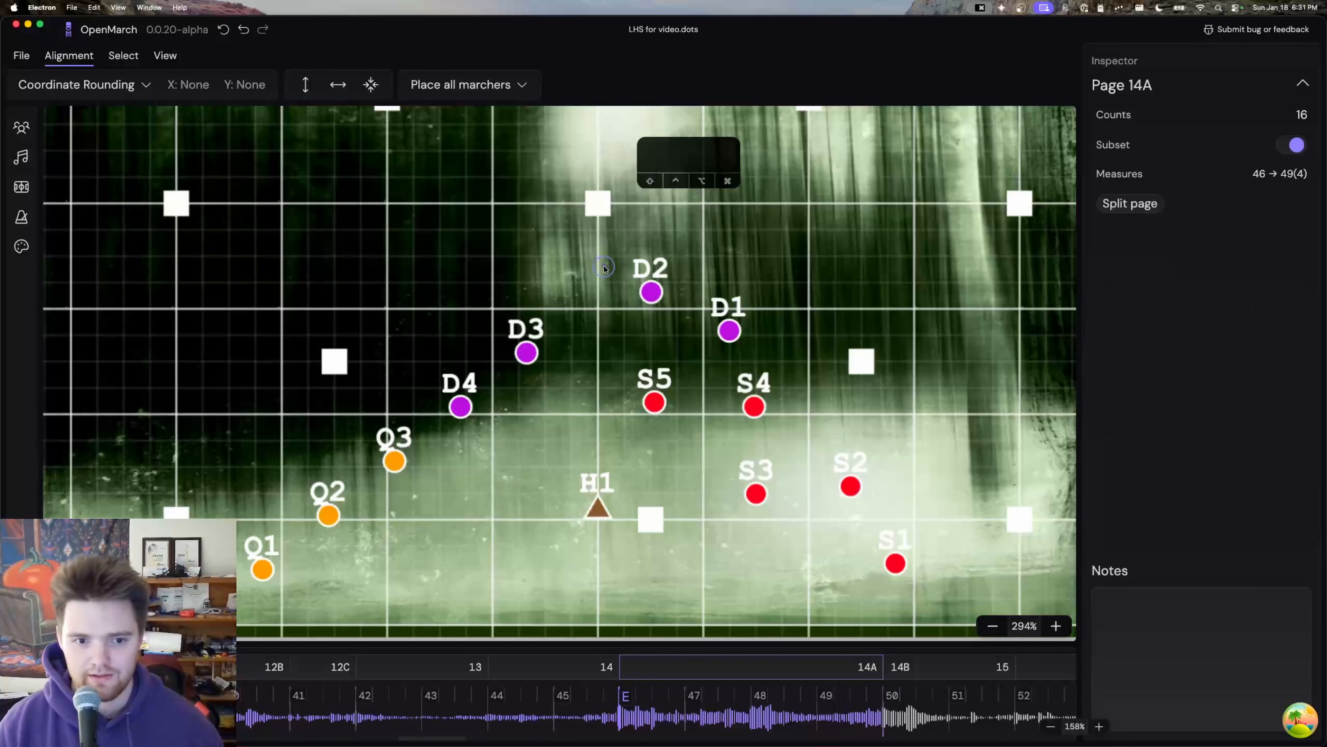
Step: Select the seven scattered marchers D1, D2 and S1 to S5, distribute them evenly from side to side, and align them in one row
{"action": "mouse_move", "coordinate": [606, 265]}
{"action": "left_mouse_down"}
{"action": "mouse_move", "coordinate": [598, 368]}
{"action": "mouse_move", "coordinate": [757, 563]}
{"action": "mouse_move", "coordinate": [885, 597]}
{"action": "mouse_move", "coordinate": [915, 521]}
{"action": "mouse_move", "coordinate": [807, 370]}
{"action": "mouse_move", "coordinate": [728, 281]}
{"action": "mouse_move", "coordinate": [622, 262]}
{"action": "left_mouse_up"}
{"action": "scroll", "coordinate": [1145, 418], "scroll_direction": "down", "scroll_amount": 5}
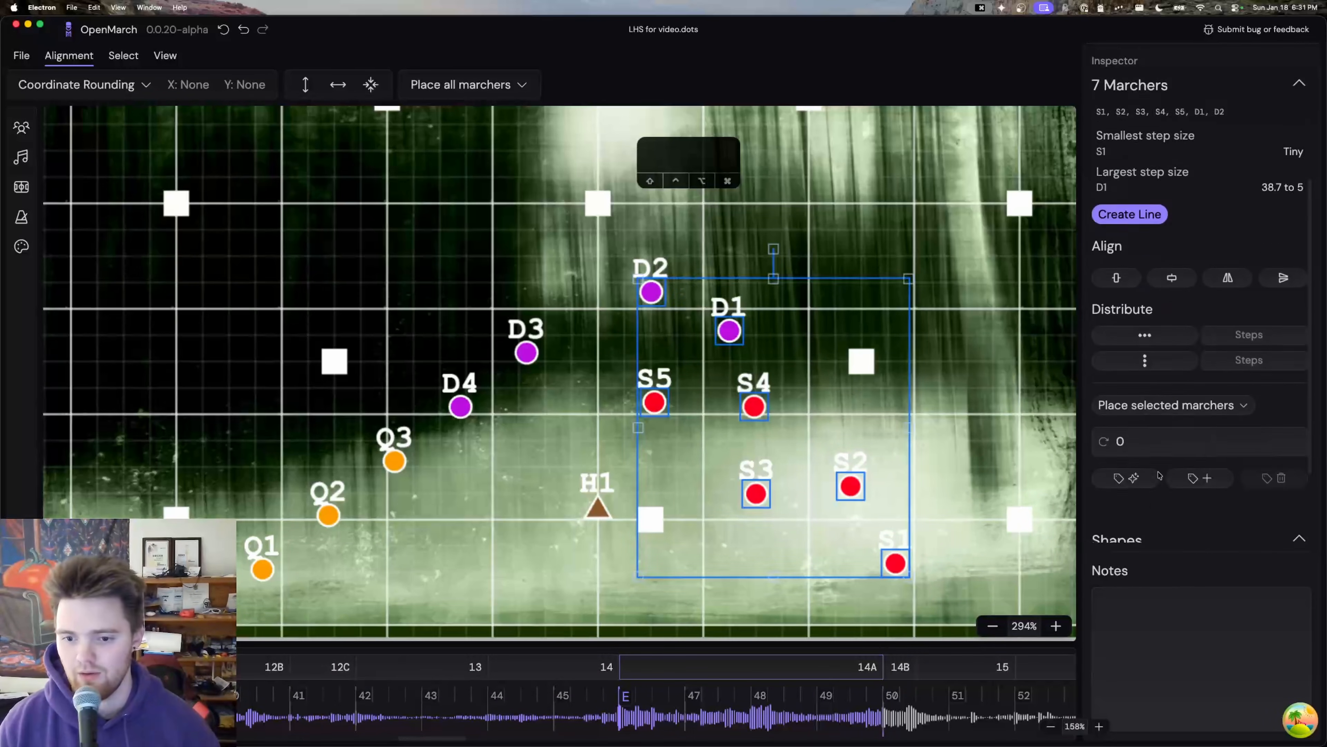
{"action": "left_click", "coordinate": [1175, 298]}
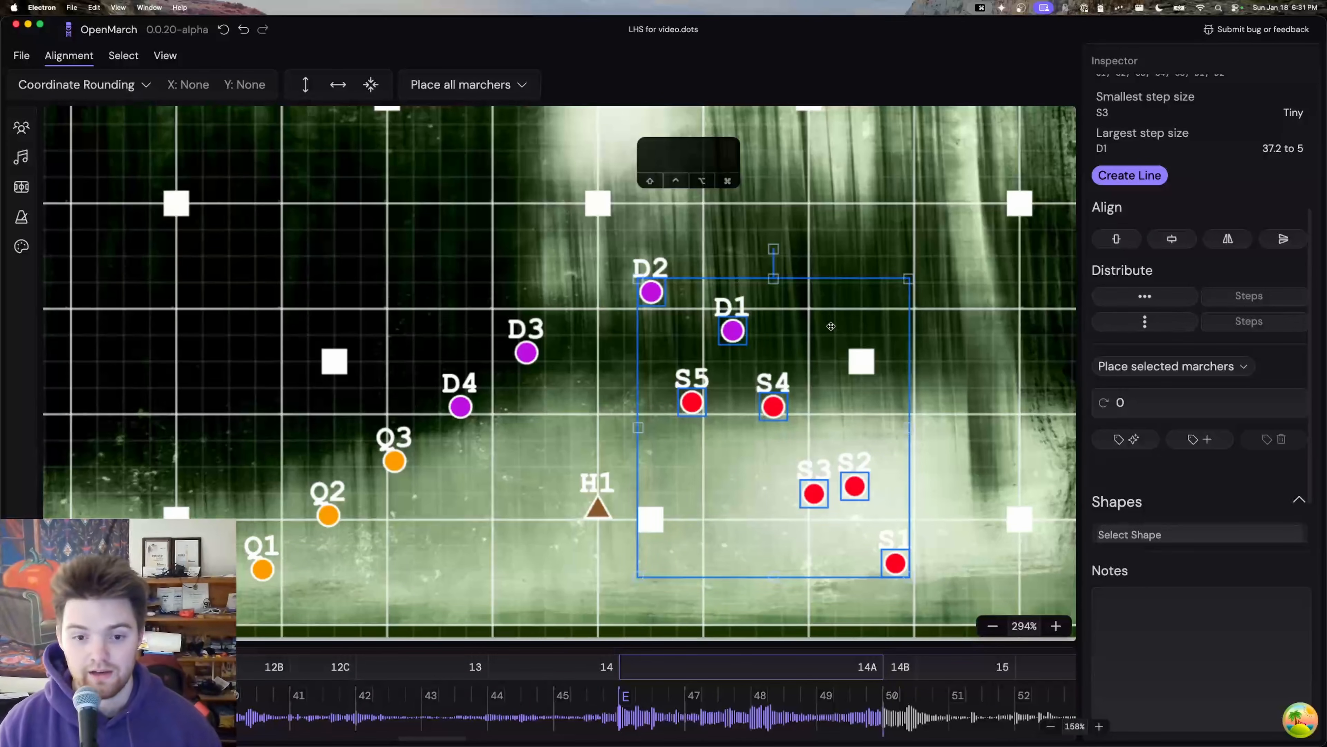
{"action": "left_click", "coordinate": [1119, 241]}
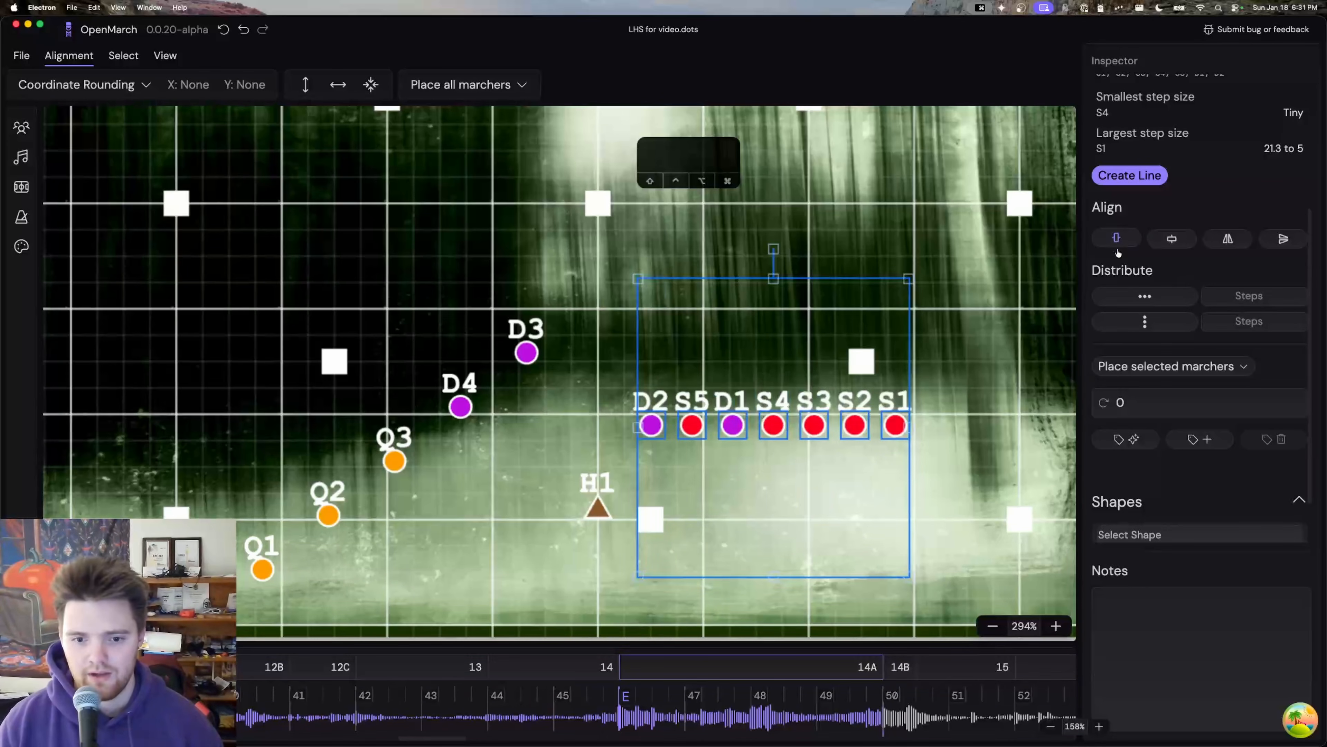
Step: Move S1 farther out from the row, reselect the seven marchers, distribute them evenly side to side, and level the row
{"action": "left_click", "coordinate": [941, 458]}
{"action": "left_click_drag", "start_coordinate": [943, 470], "coordinate": [626, 378]}
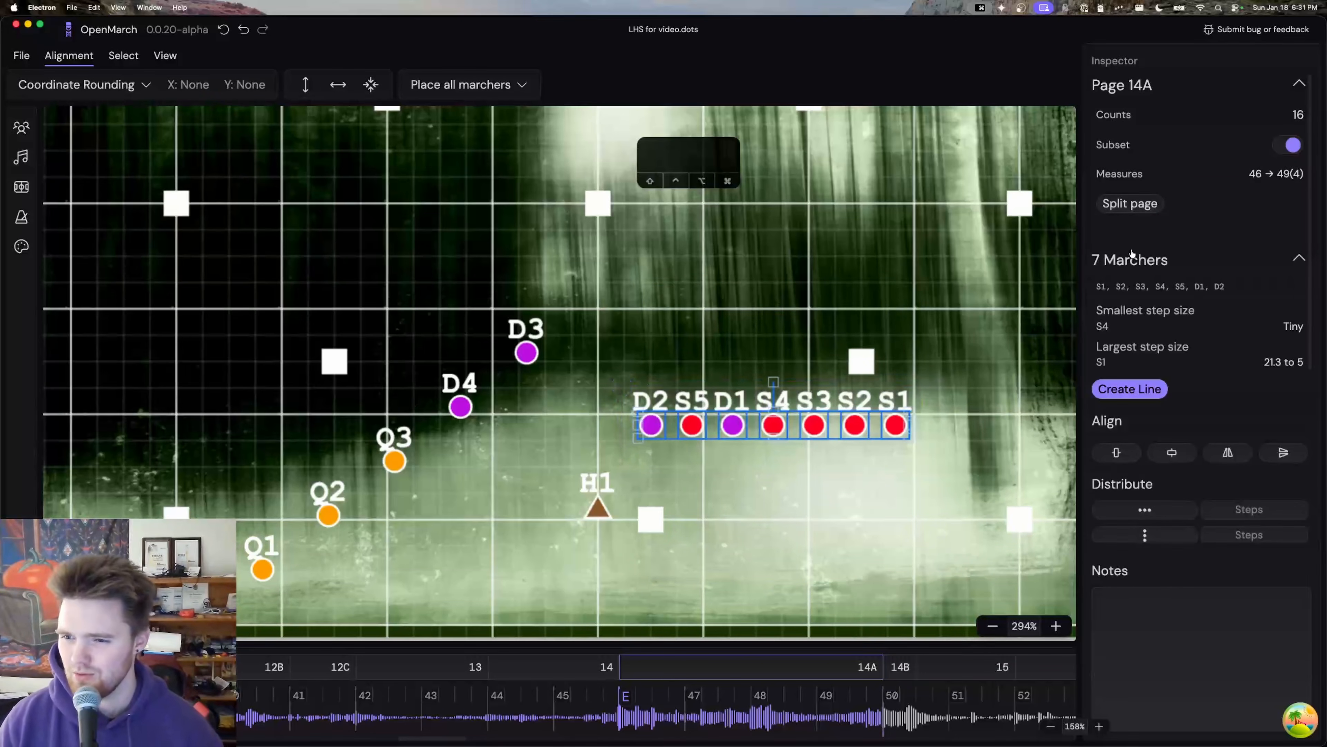
{"action": "scroll", "coordinate": [1207, 314], "scroll_direction": "down", "scroll_amount": 5}
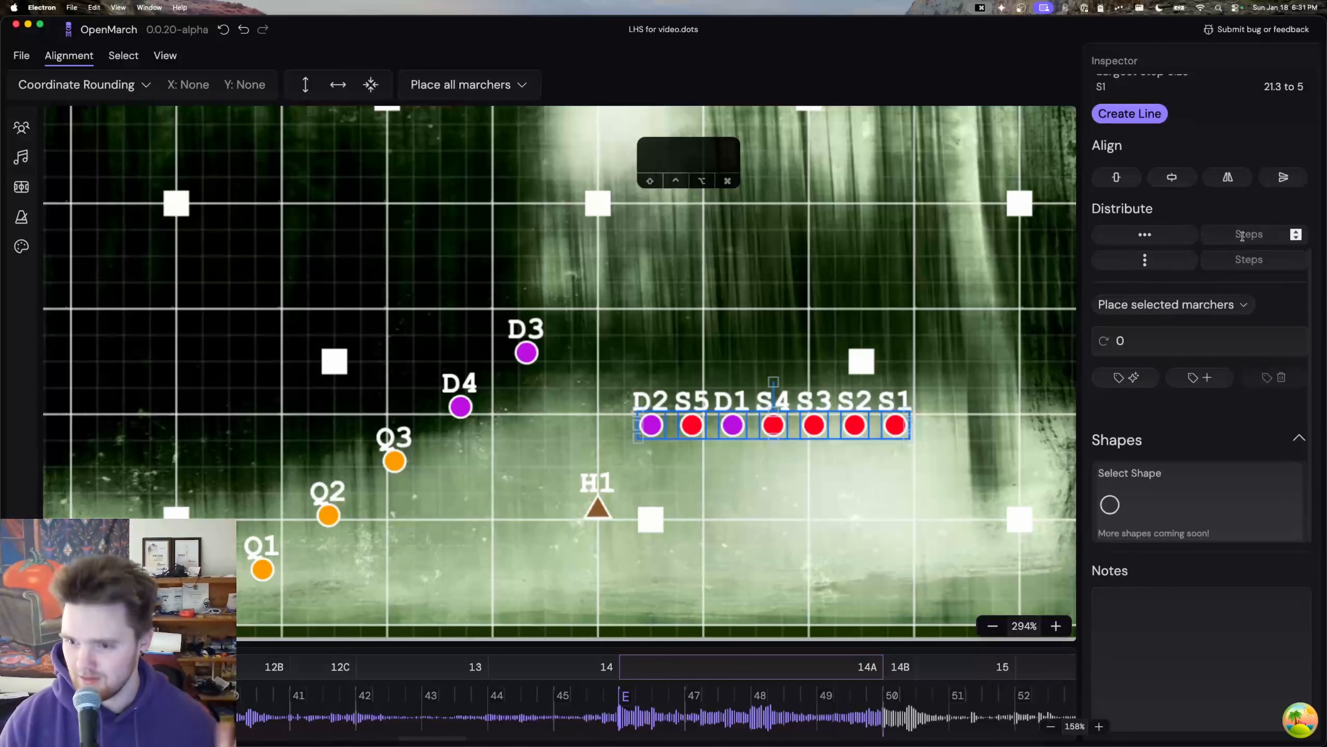
{"action": "left_click", "coordinate": [1242, 235]}
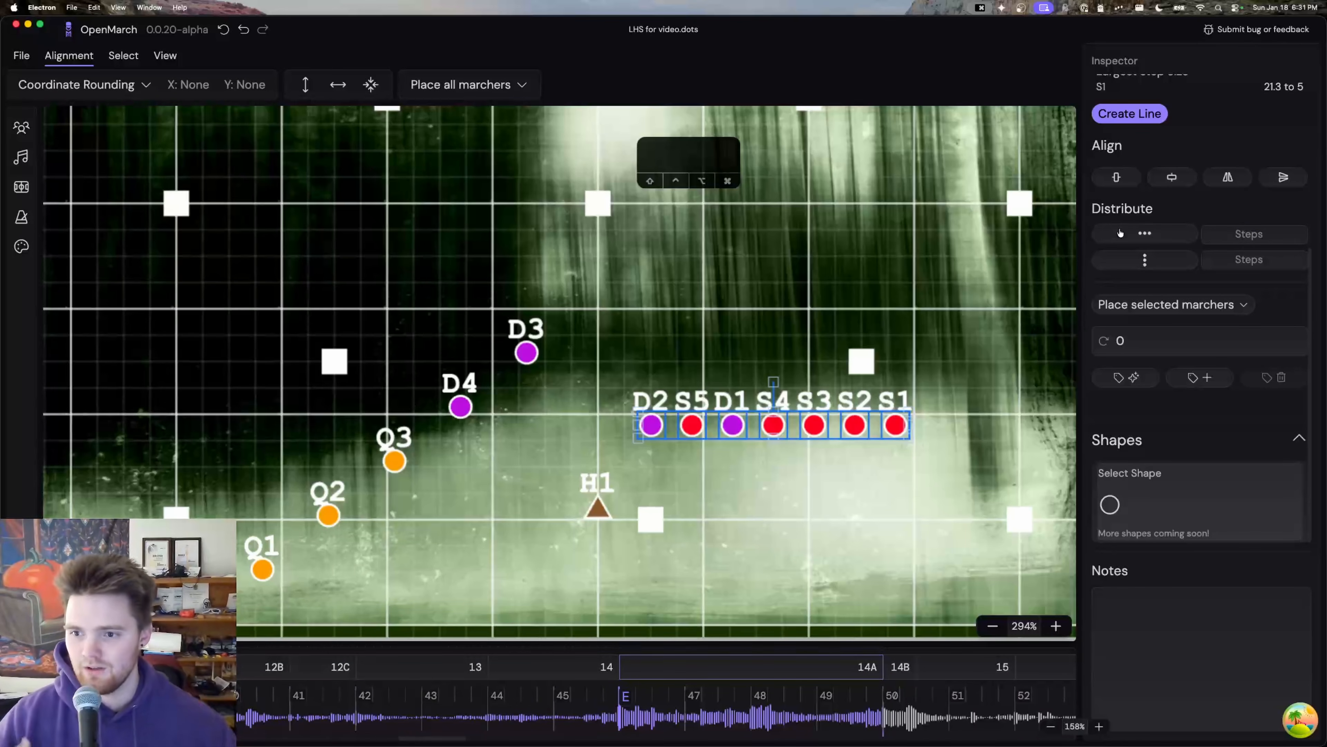
{"action": "left_click", "coordinate": [896, 496]}
{"action": "left_click", "coordinate": [652, 425]}
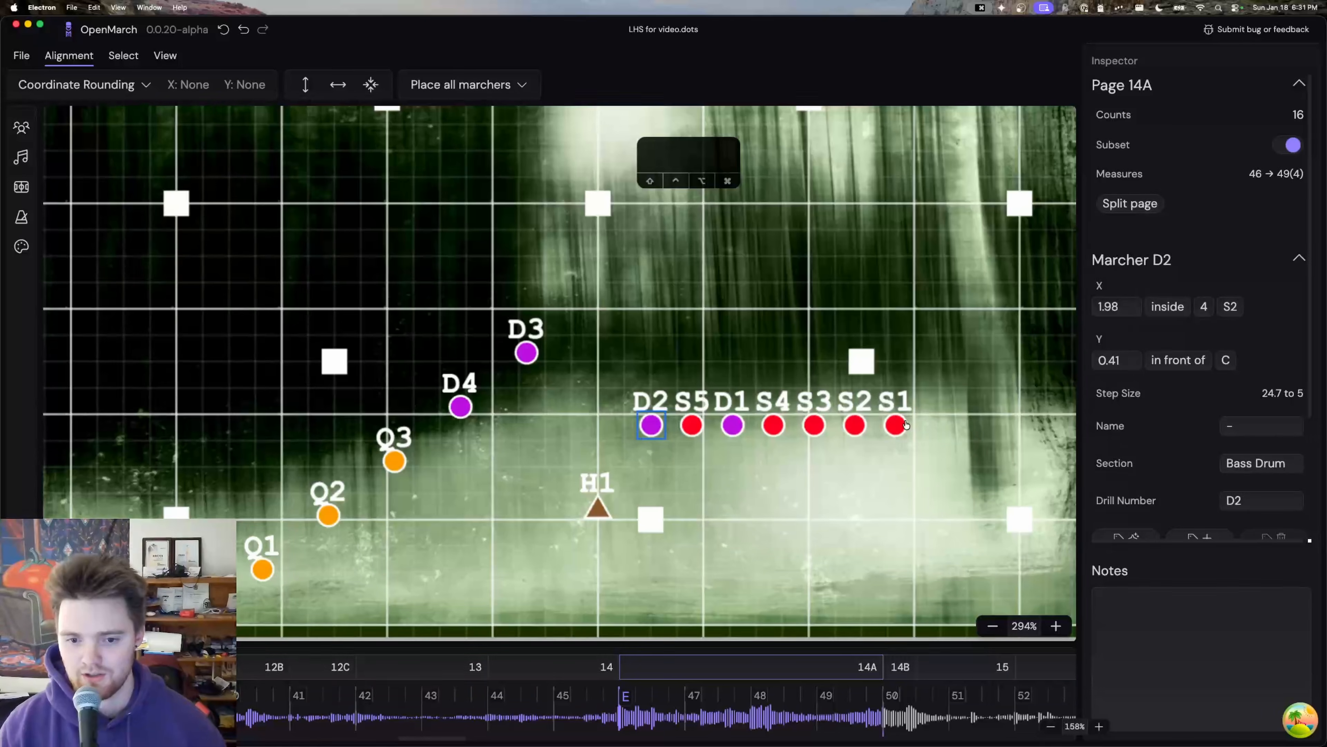
{"action": "left_click_drag", "start_coordinate": [905, 425], "coordinate": [616, 401]}
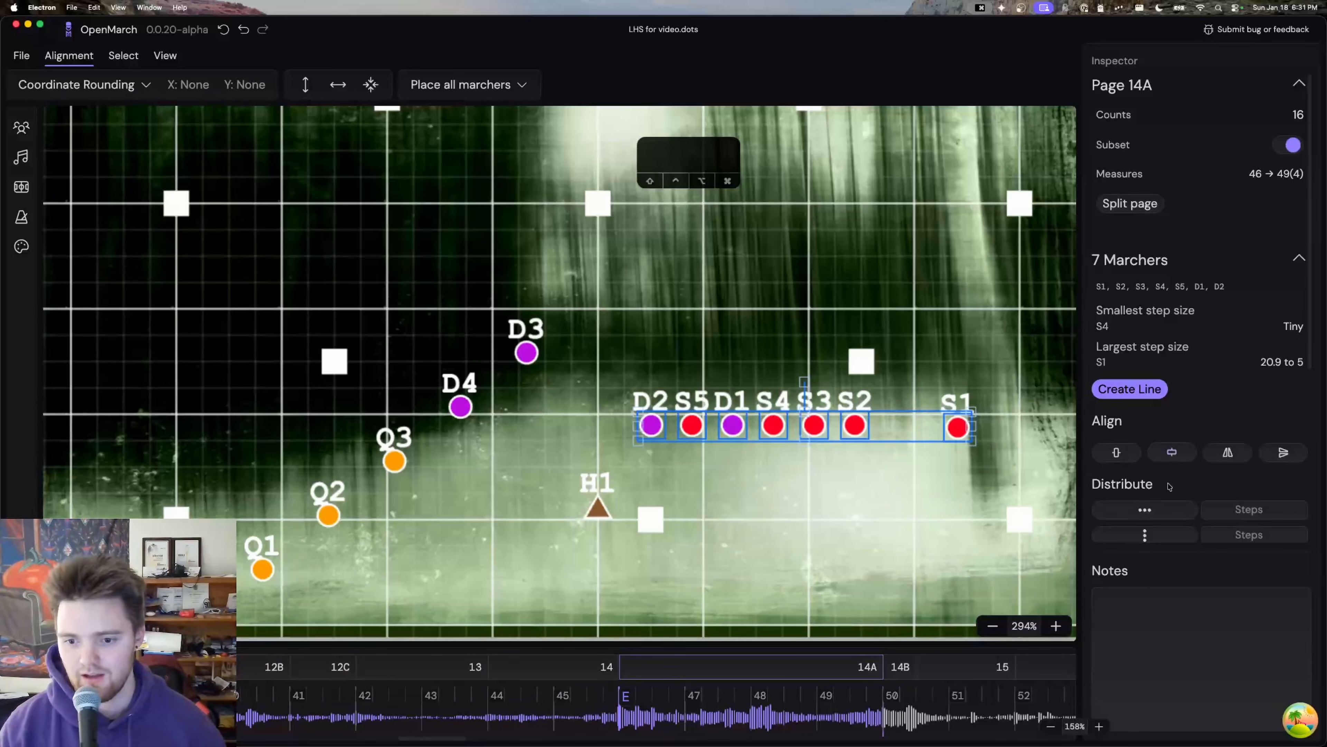
{"action": "left_click", "coordinate": [1146, 509]}
{"action": "scroll", "coordinate": [977, 436], "scroll_direction": "down", "scroll_amount": 2}
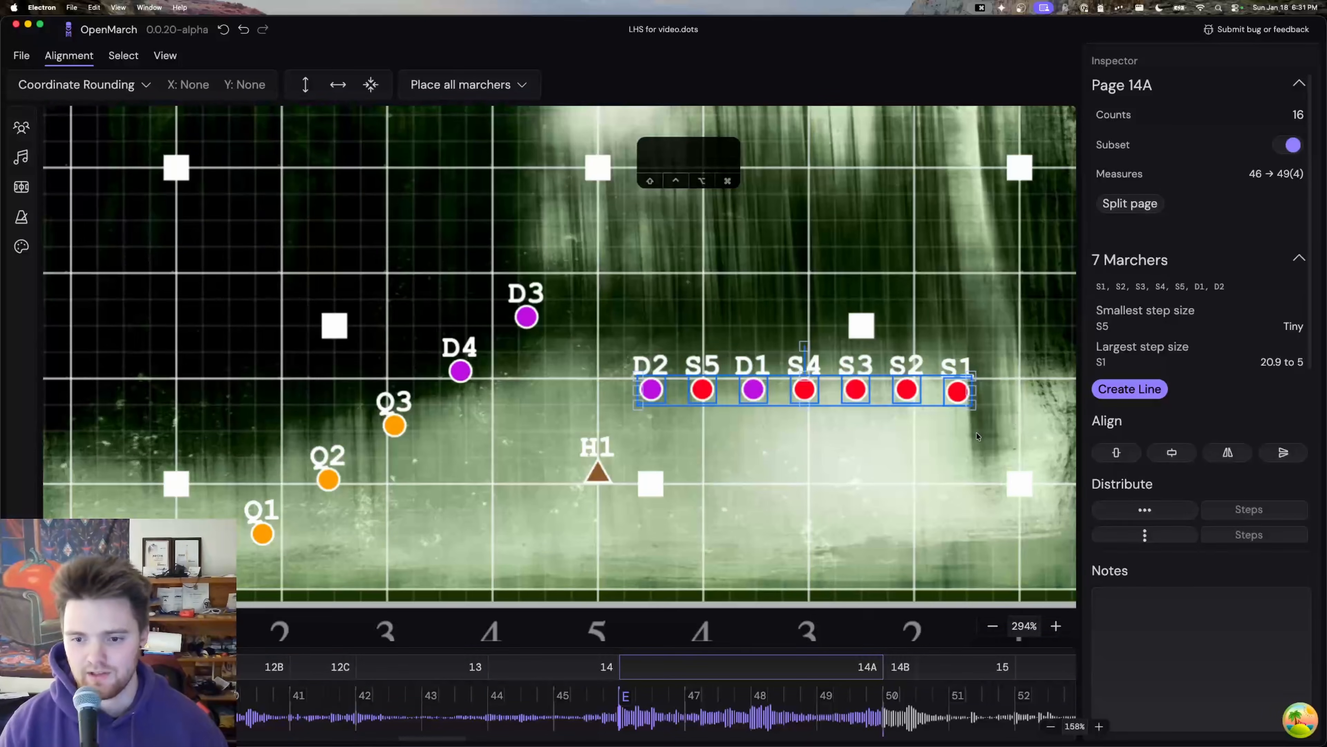
{"action": "scroll", "coordinate": [1133, 406], "scroll_direction": "down", "scroll_amount": 1}
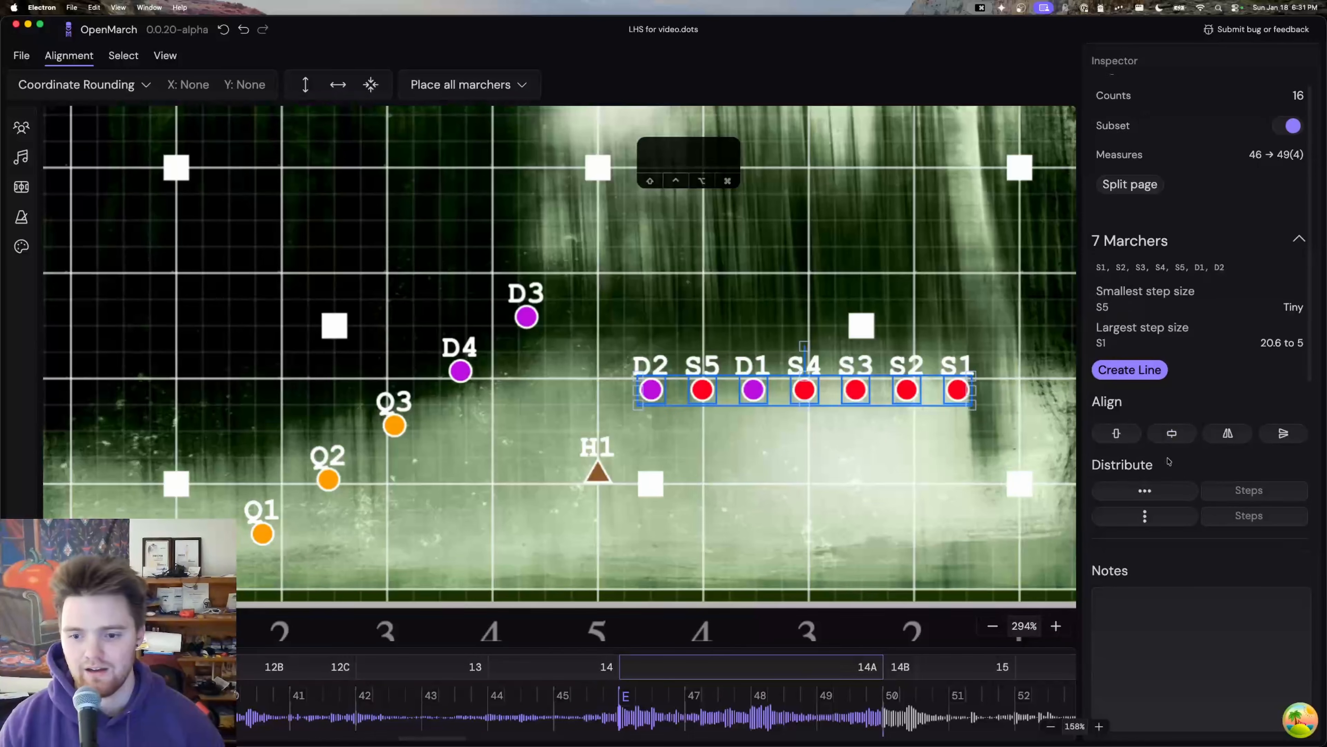
Step: Distribute the seven selected marchers horizontally at a spacing of 3 steps
{"action": "scroll", "coordinate": [1169, 460], "scroll_direction": "down", "scroll_amount": 4}
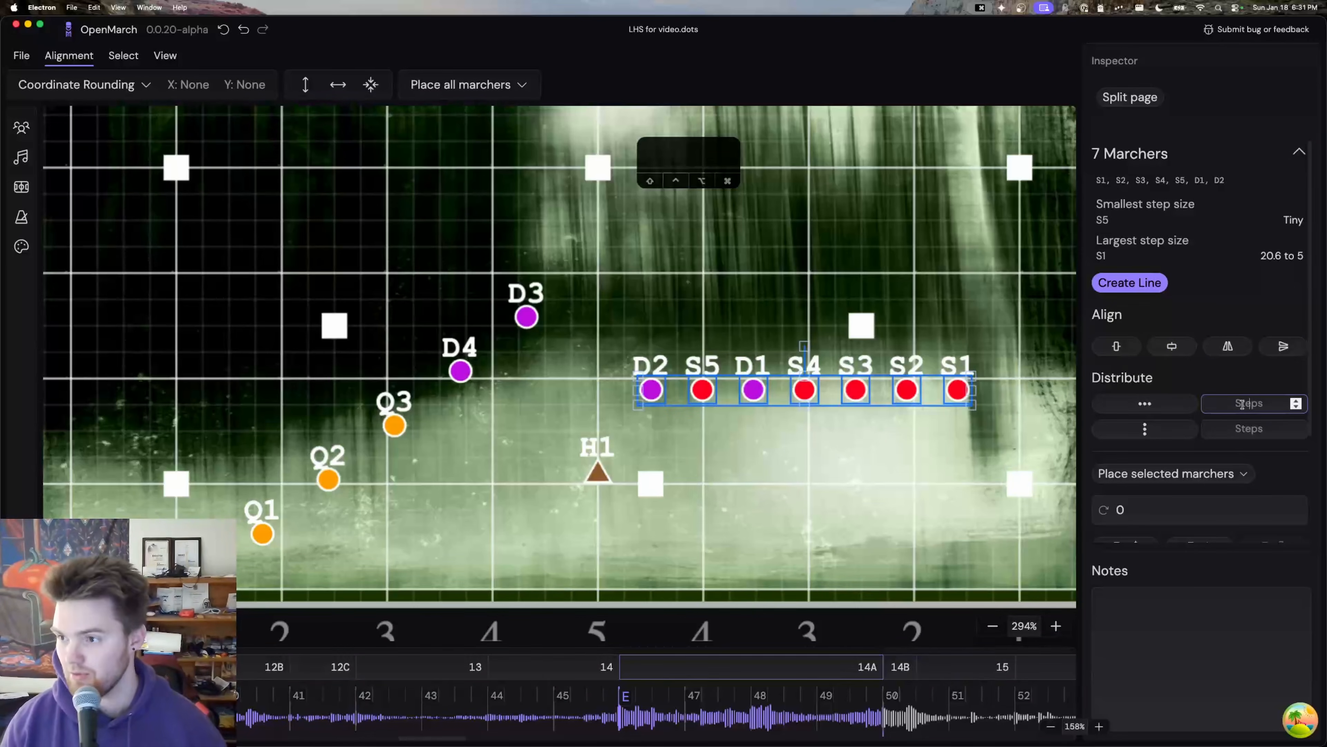
{"action": "type", "text": "3"}
{"action": "left_click", "coordinate": [1145, 403]}
{"action": "scroll", "coordinate": [767, 441], "scroll_direction": "right", "scroll_amount": 3}
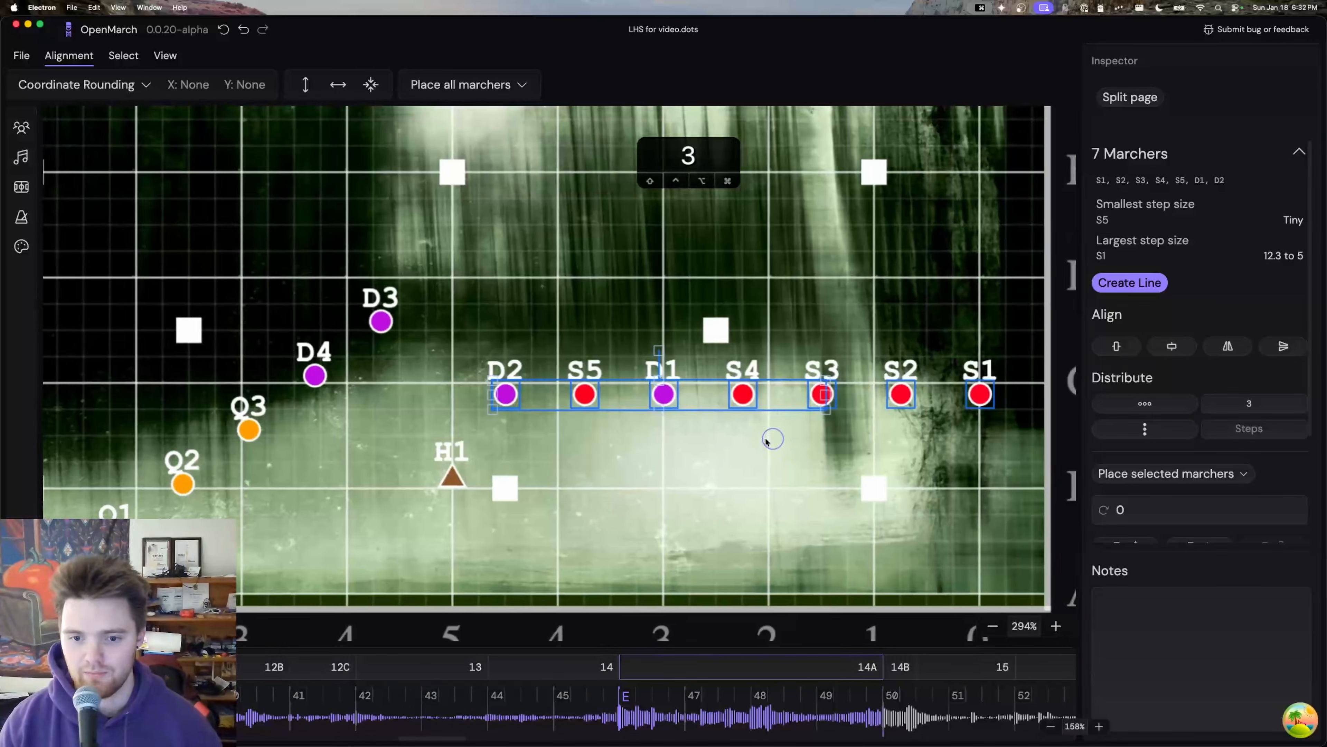
Step: Redistribute the seven marchers horizontally at a spacing of 5 steps, and again at 0.5 steps
{"action": "double_click", "coordinate": [1212, 404]}
{"action": "type", "text": "5"}
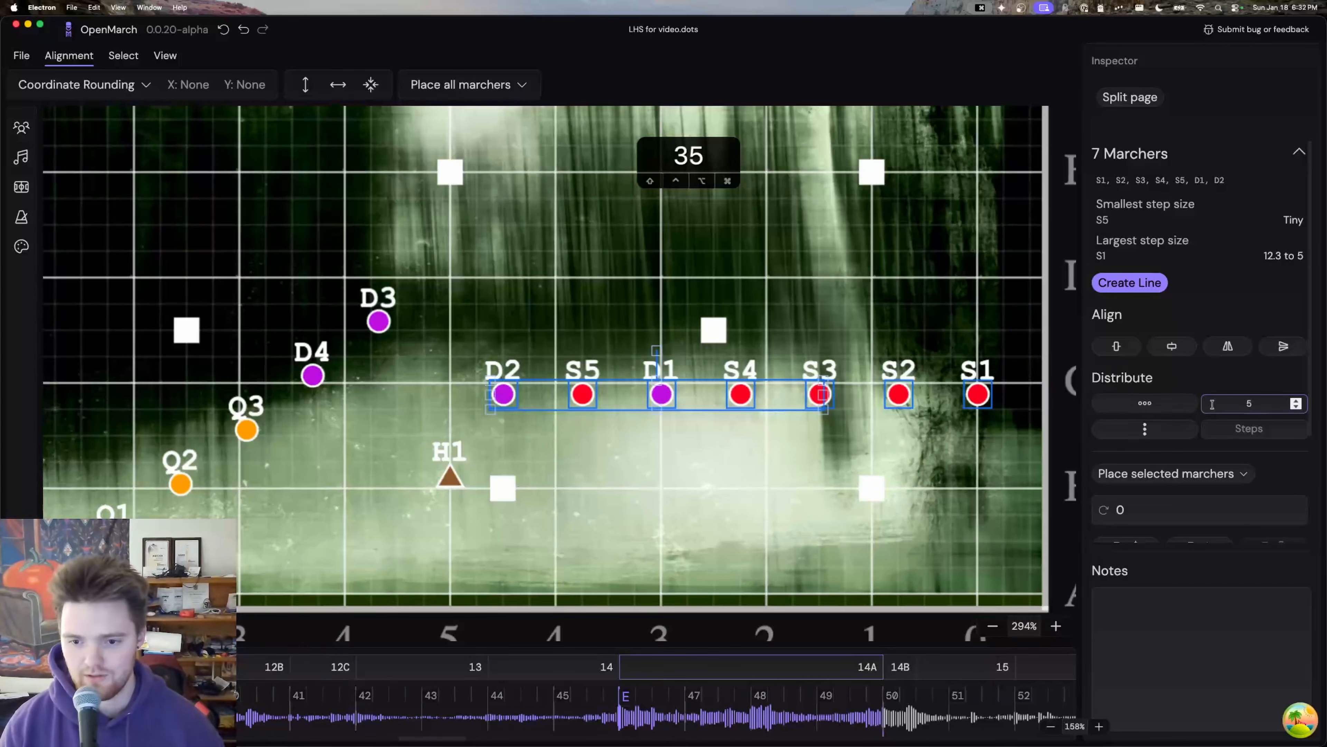
{"action": "left_click", "coordinate": [1183, 407]}
{"action": "double_click", "coordinate": [1243, 406]}
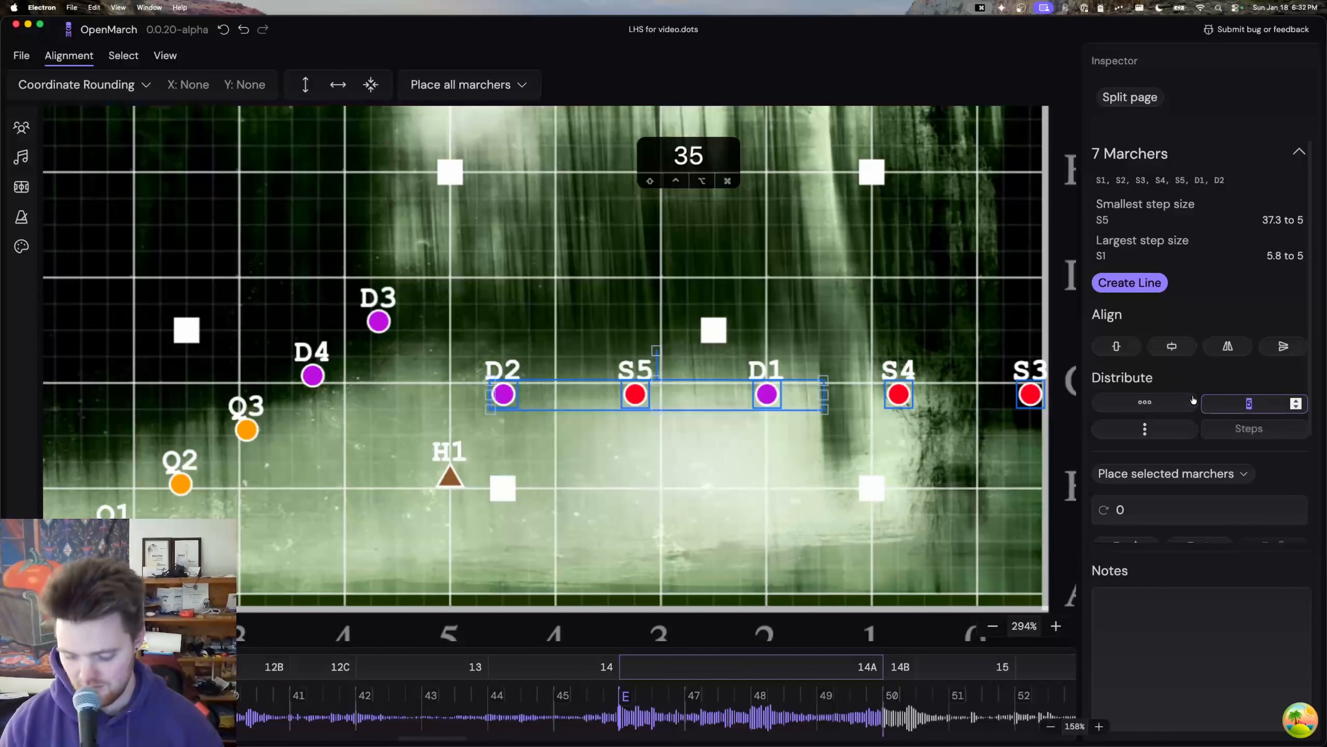
{"action": "type", "text": "0.5"}
{"action": "left_click", "coordinate": [1145, 403]}
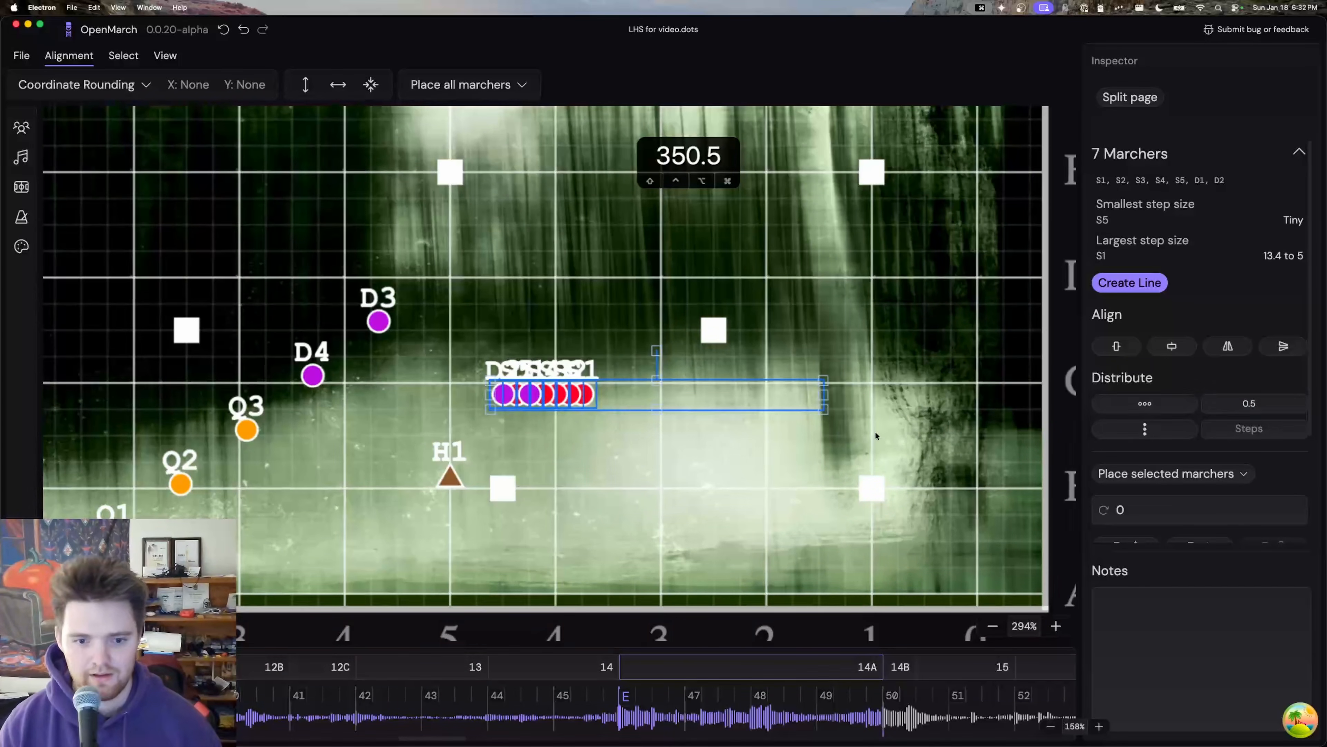
Step: Deselect the marchers and undo the distributions, alignments and individual moves back to the original wedge formation
{"action": "left_click", "coordinate": [824, 433]}
{"action": "key", "text": "super+z"}
{"action": "key", "text": "super+z"}
{"action": "key", "text": "super+z"}
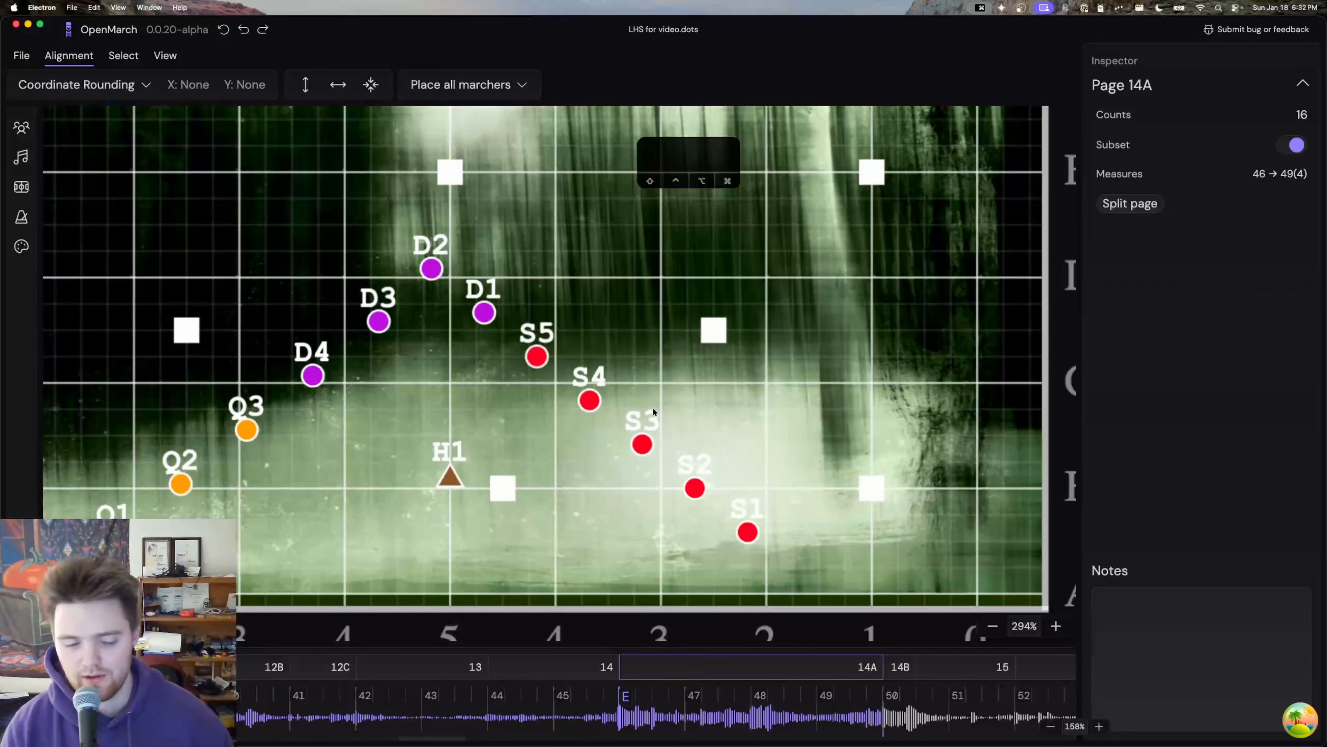
Step: Scatter snares S1 to S5 by moving each one individually out of the diagonal line
{"action": "left_click_drag", "start_coordinate": [772, 405], "coordinate": [880, 381]}
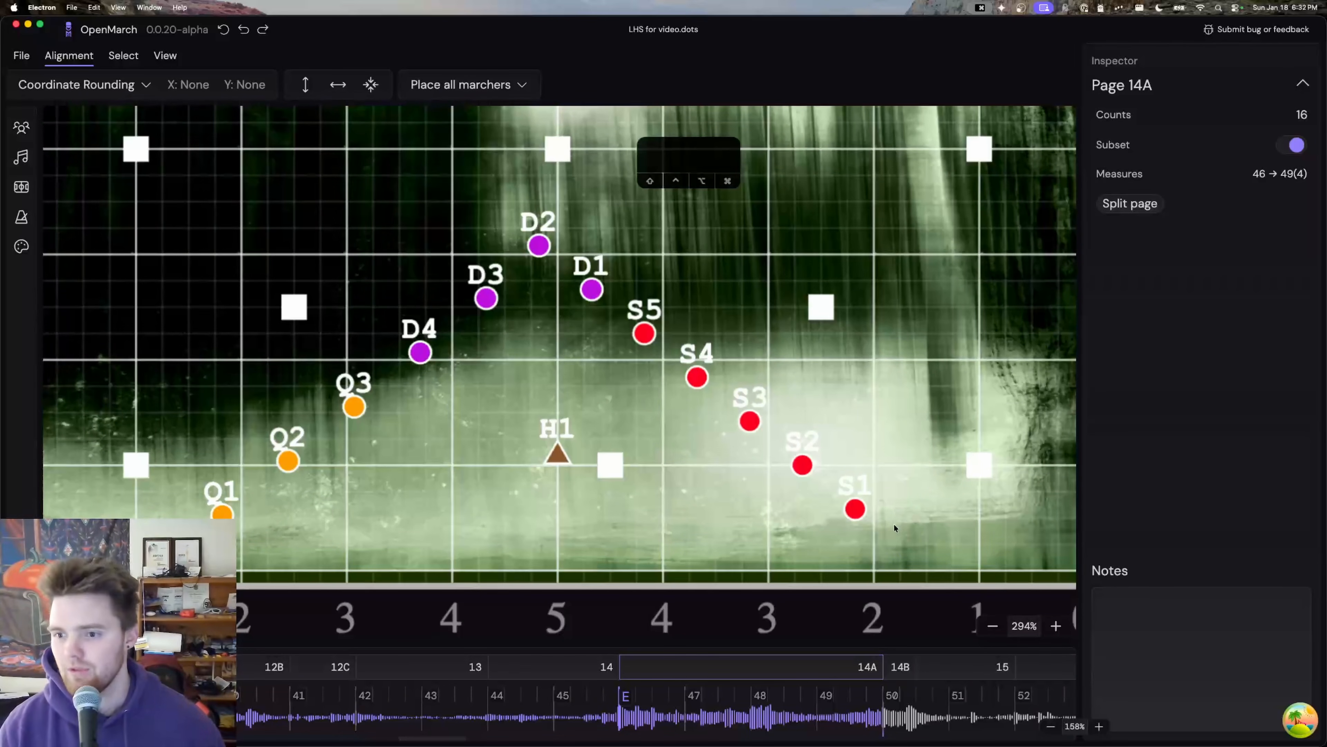
{"action": "left_click_drag", "start_coordinate": [862, 517], "coordinate": [817, 488]}
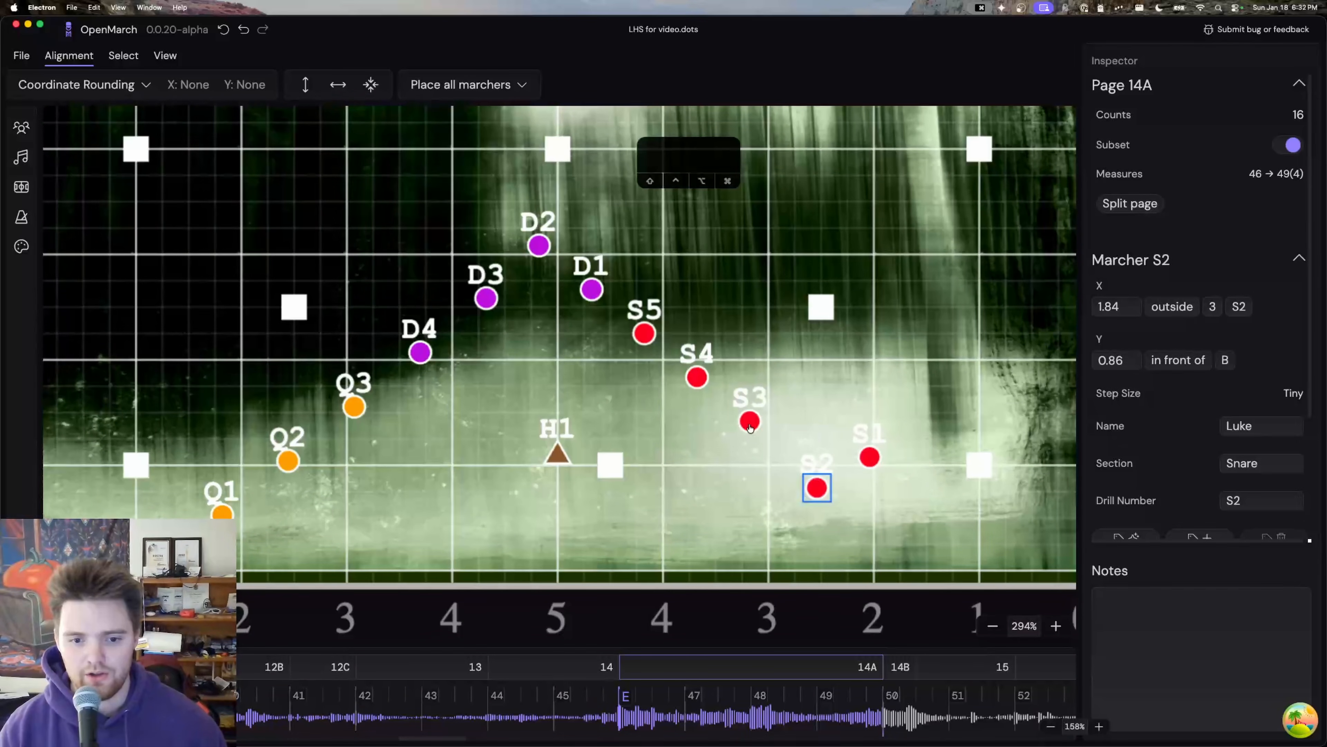
{"action": "left_click_drag", "start_coordinate": [750, 421], "coordinate": [762, 454]}
{"action": "left_click_drag", "start_coordinate": [697, 377], "coordinate": [766, 413]}
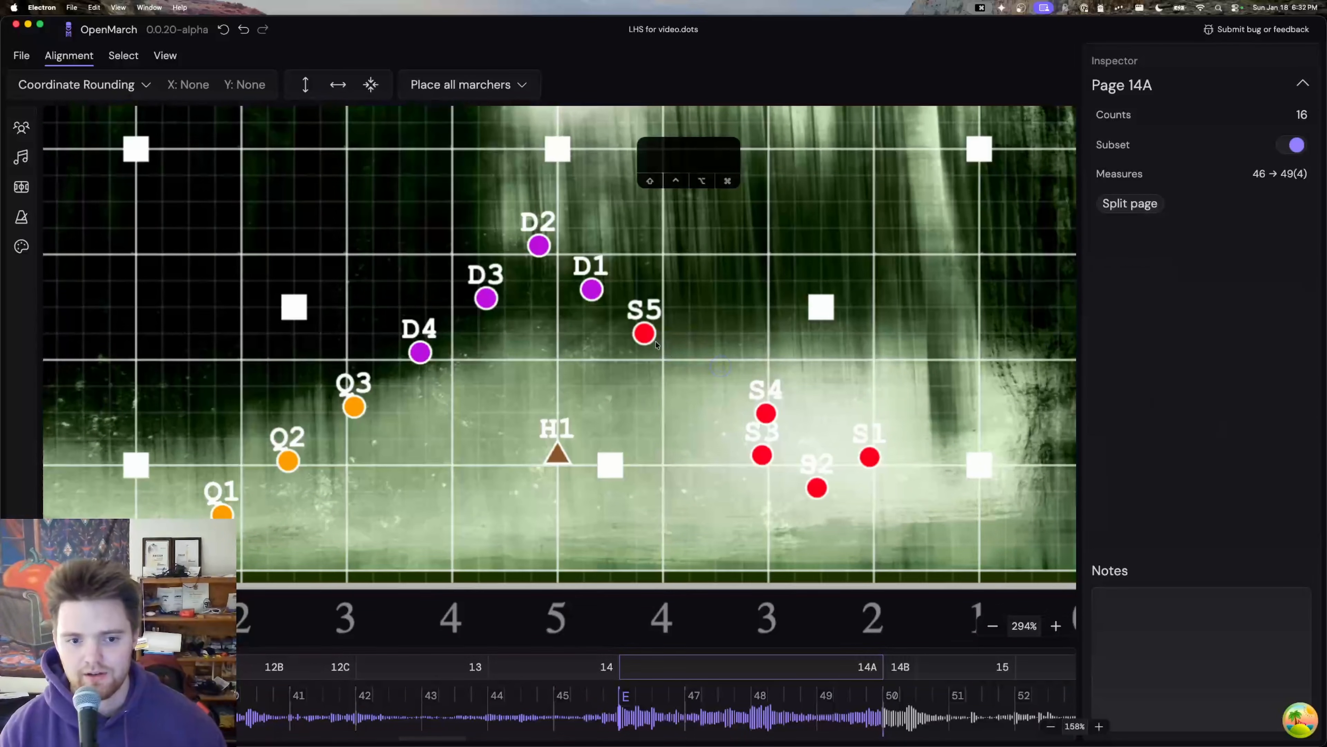
{"action": "left_click_drag", "start_coordinate": [644, 333], "coordinate": [705, 367]}
Step: Select the five snares, try aligning them both vertically and horizontally, and undo the alignment
{"action": "left_click_drag", "start_coordinate": [891, 512], "coordinate": [715, 389]}
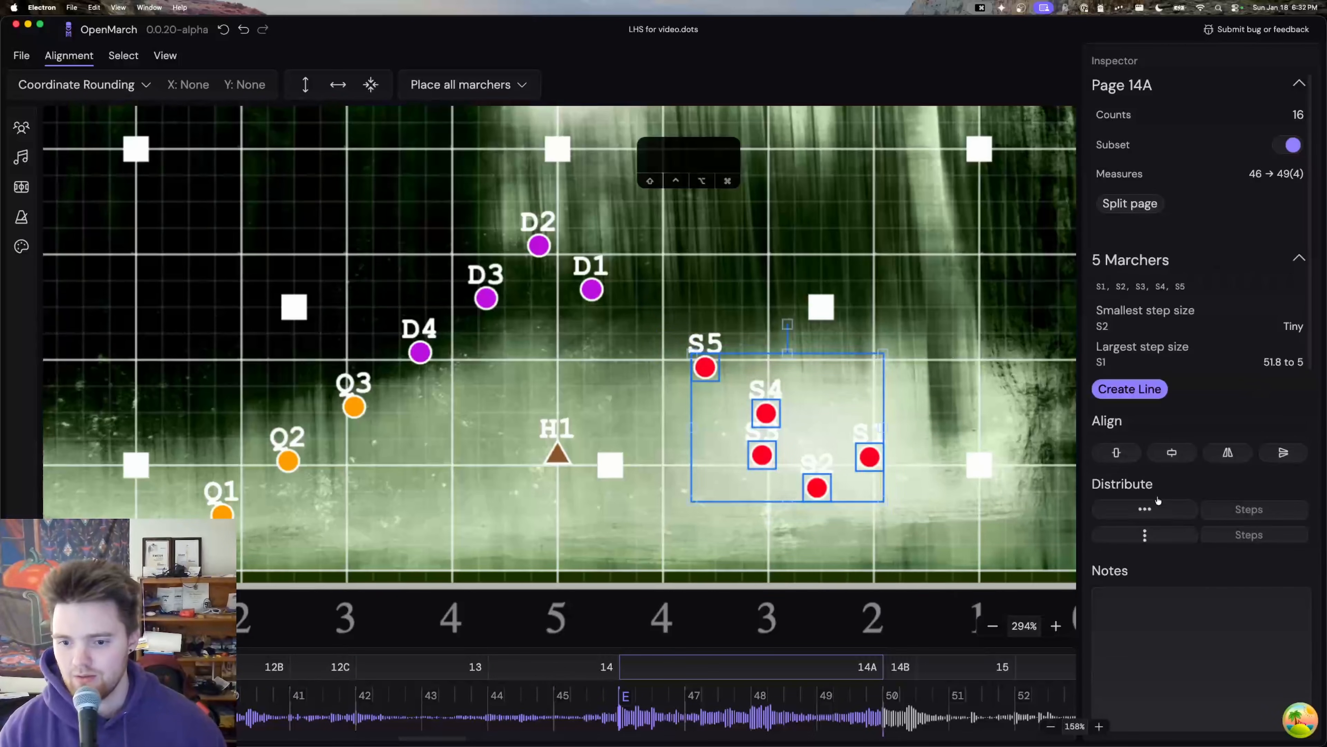
{"action": "left_click", "coordinate": [1117, 452]}
{"action": "left_click", "coordinate": [1170, 452]}
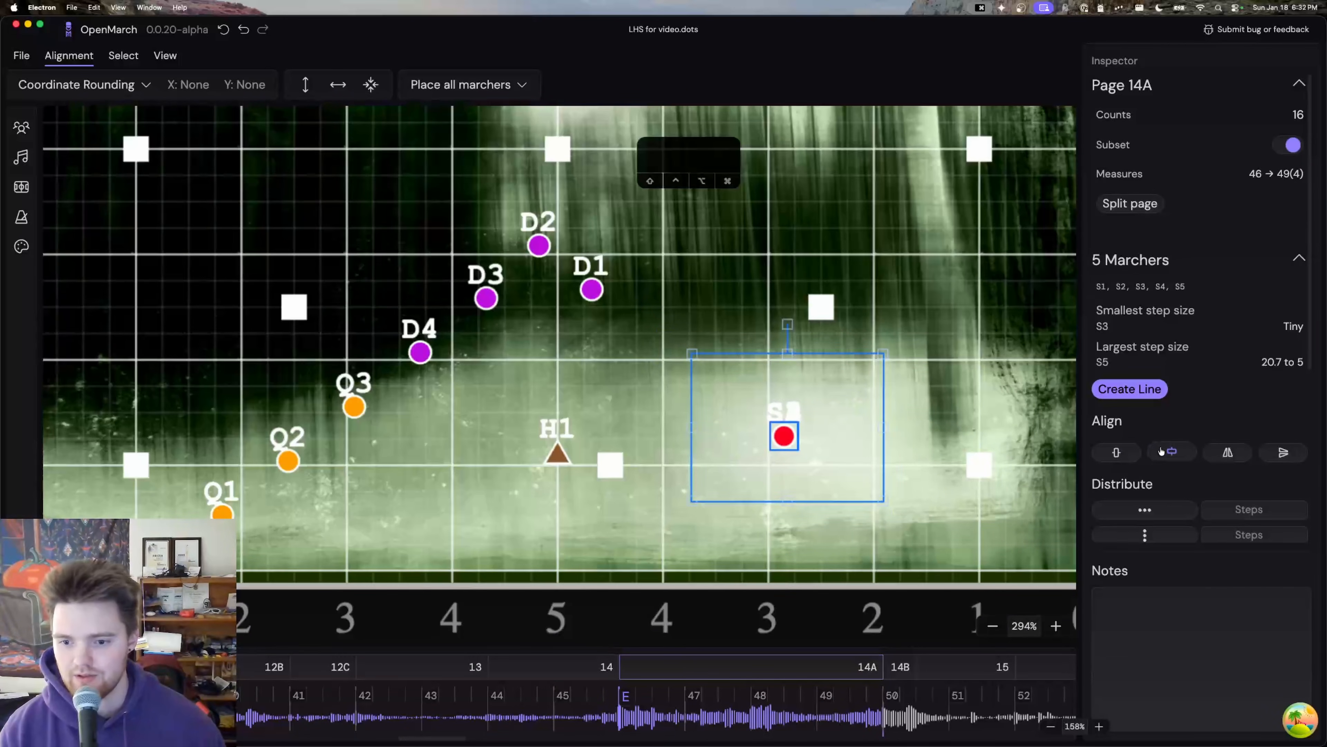
{"action": "scroll", "coordinate": [1170, 392], "scroll_direction": "down", "scroll_amount": 3}
{"action": "key", "text": "super+z"}
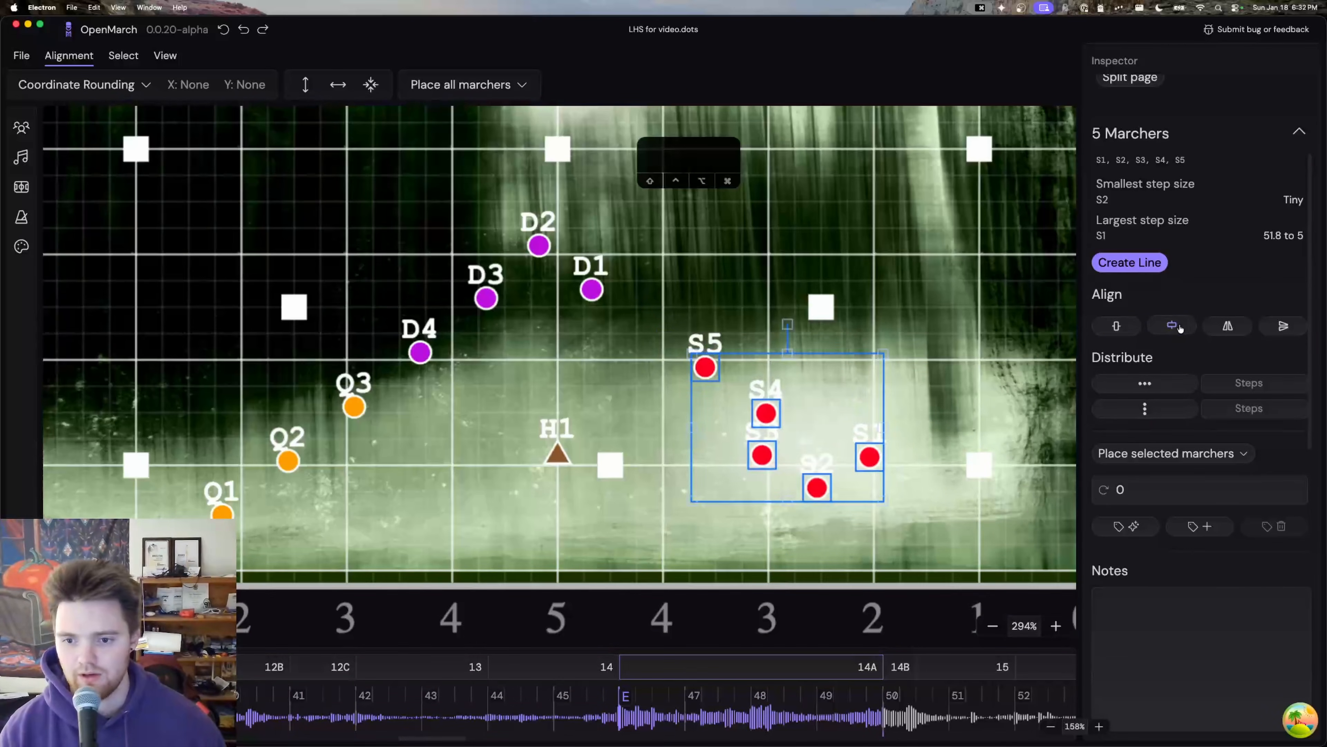
Step: Align the five selected snares into one vertical file and distribute them vertically at a spacing of 2 steps
{"action": "left_click", "coordinate": [1180, 326]}
{"action": "scroll", "coordinate": [1242, 391], "scroll_direction": "down", "scroll_amount": 1}
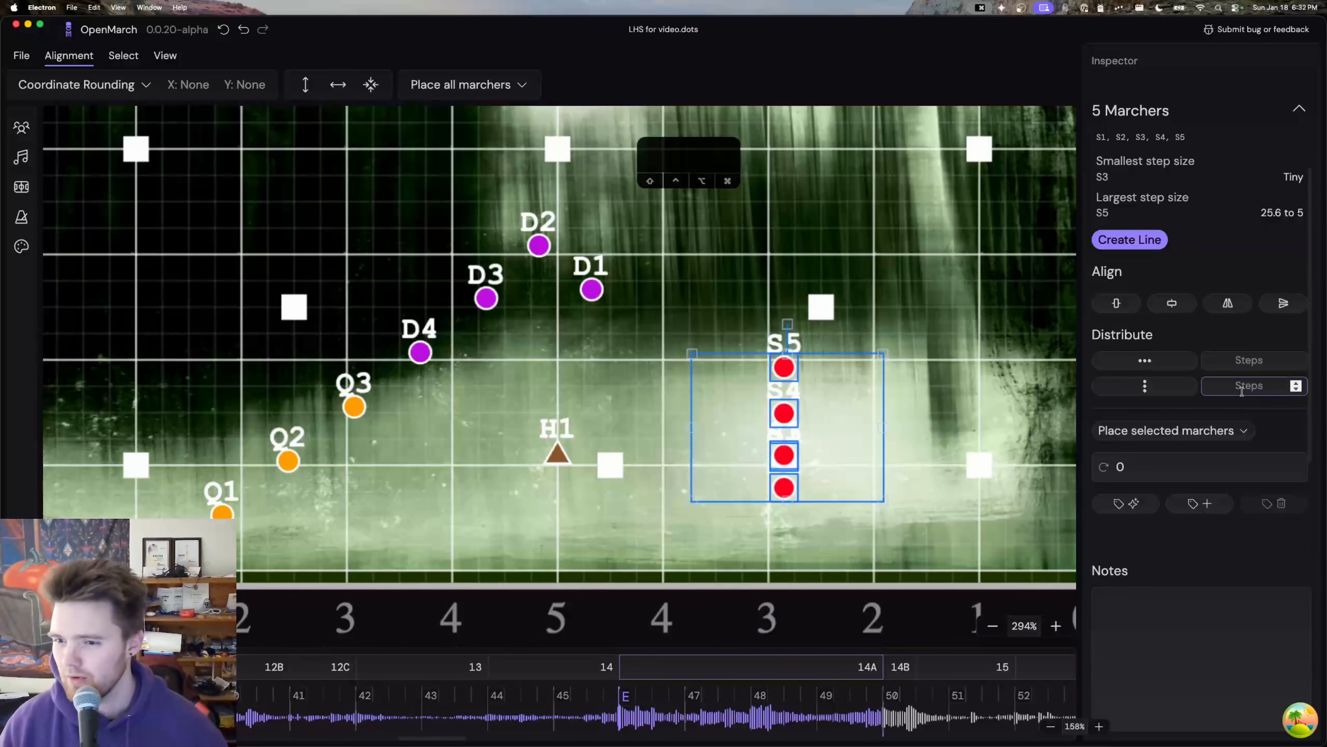
{"action": "type", "text": "2"}
{"action": "left_click", "coordinate": [1189, 391]}
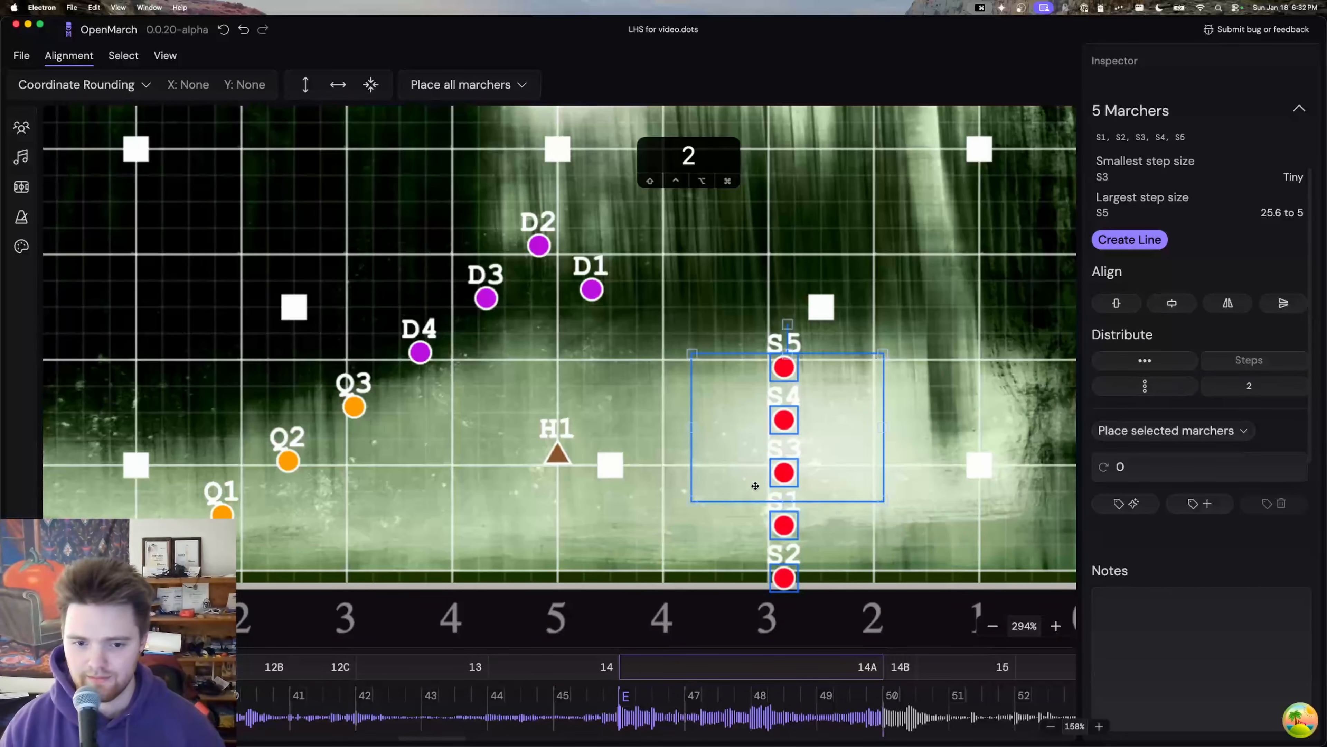
Step: Redistribute the five snares vertically at a spacing of 3 steps
{"action": "scroll", "coordinate": [914, 423], "scroll_direction": "down", "scroll_amount": 3}
{"action": "left_click", "coordinate": [1205, 386]}
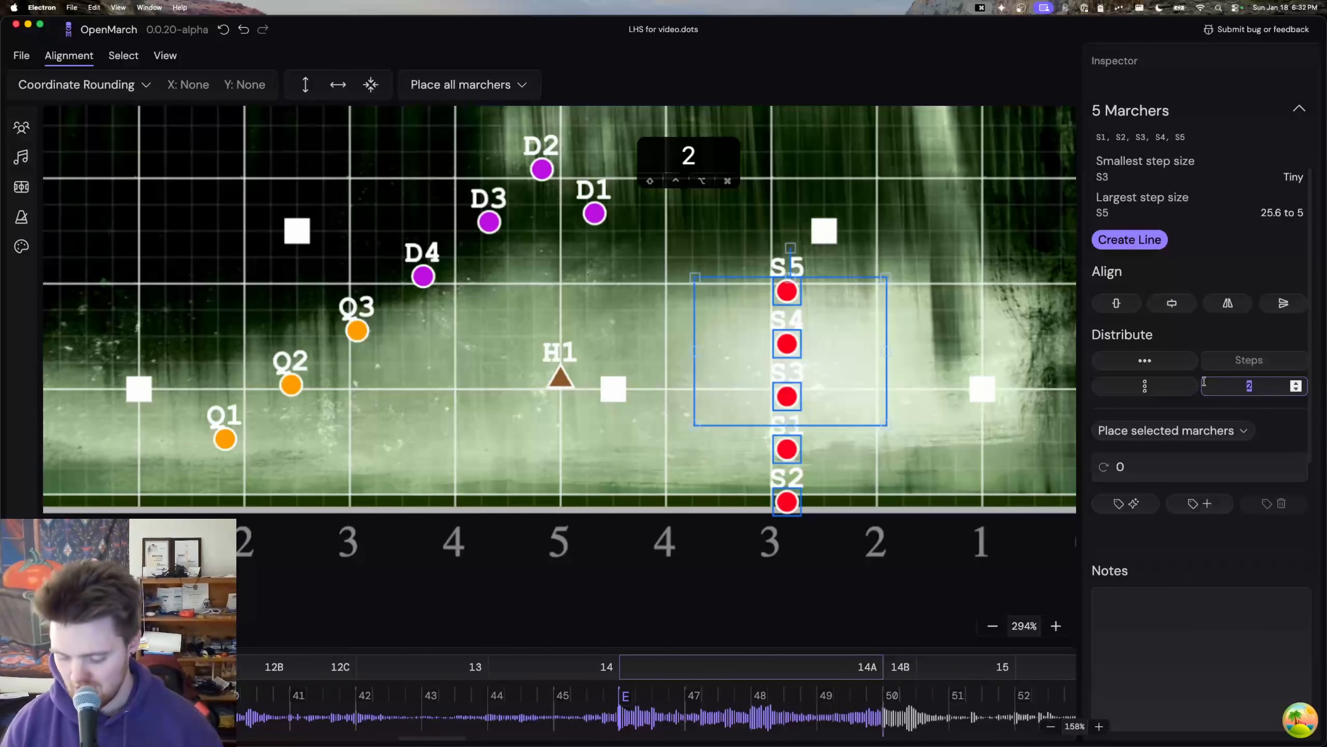
{"action": "type", "text": "3"}
{"action": "left_click", "coordinate": [1190, 386]}
{"action": "scroll", "coordinate": [855, 374], "scroll_direction": "down", "scroll_amount": 3}
{"action": "scroll", "coordinate": [855, 374], "scroll_direction": "right", "scroll_amount": 3}
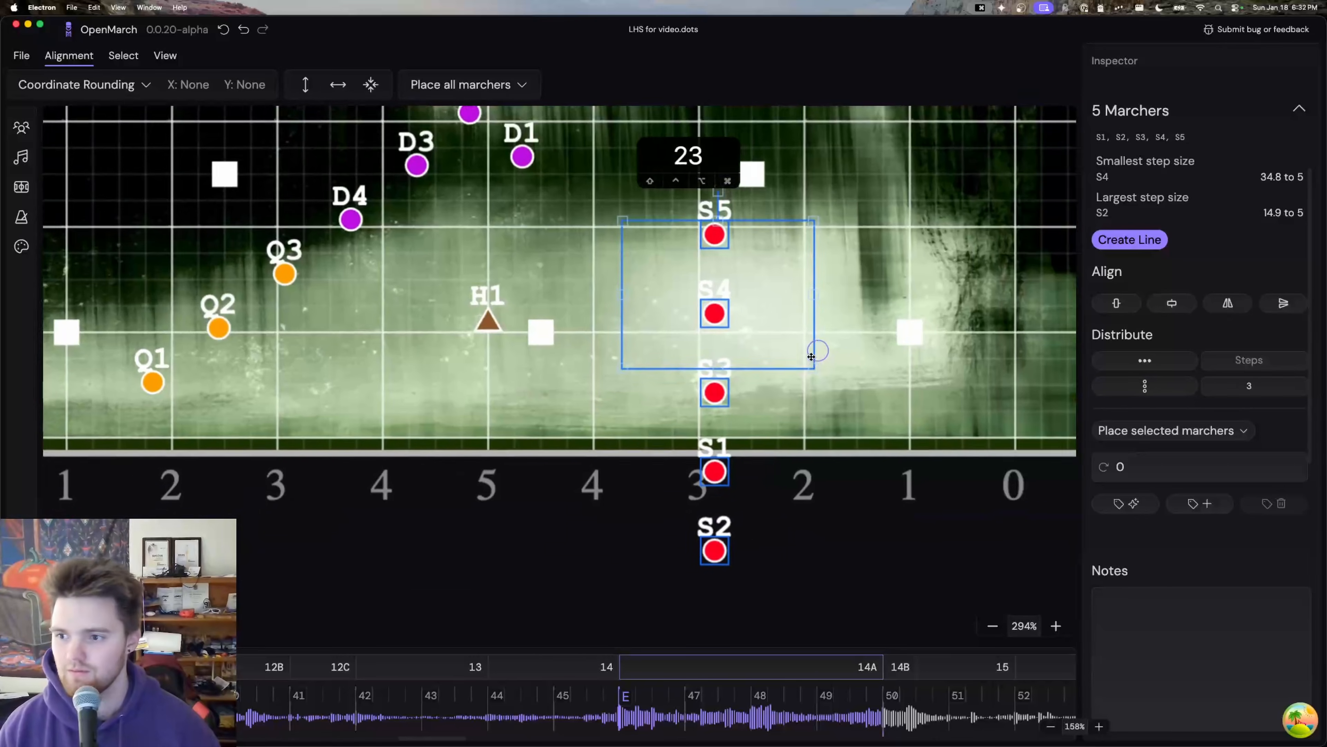
Step: Deselect the snares and undo their distributions, alignment and individual moves back to the original diagonal line
{"action": "left_click", "coordinate": [857, 371]}
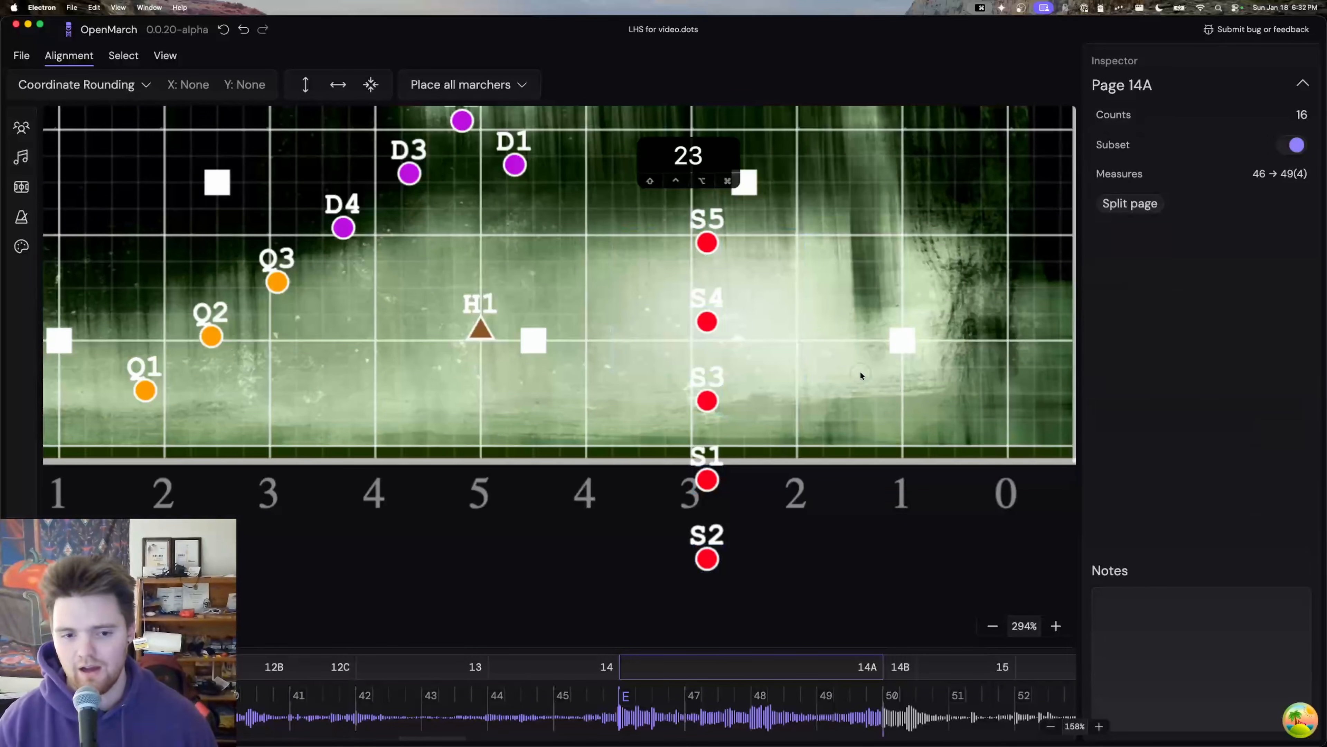
{"action": "key", "text": "super+z"}
{"action": "key", "text": "super+z"}
{"action": "key", "text": "super+z"}
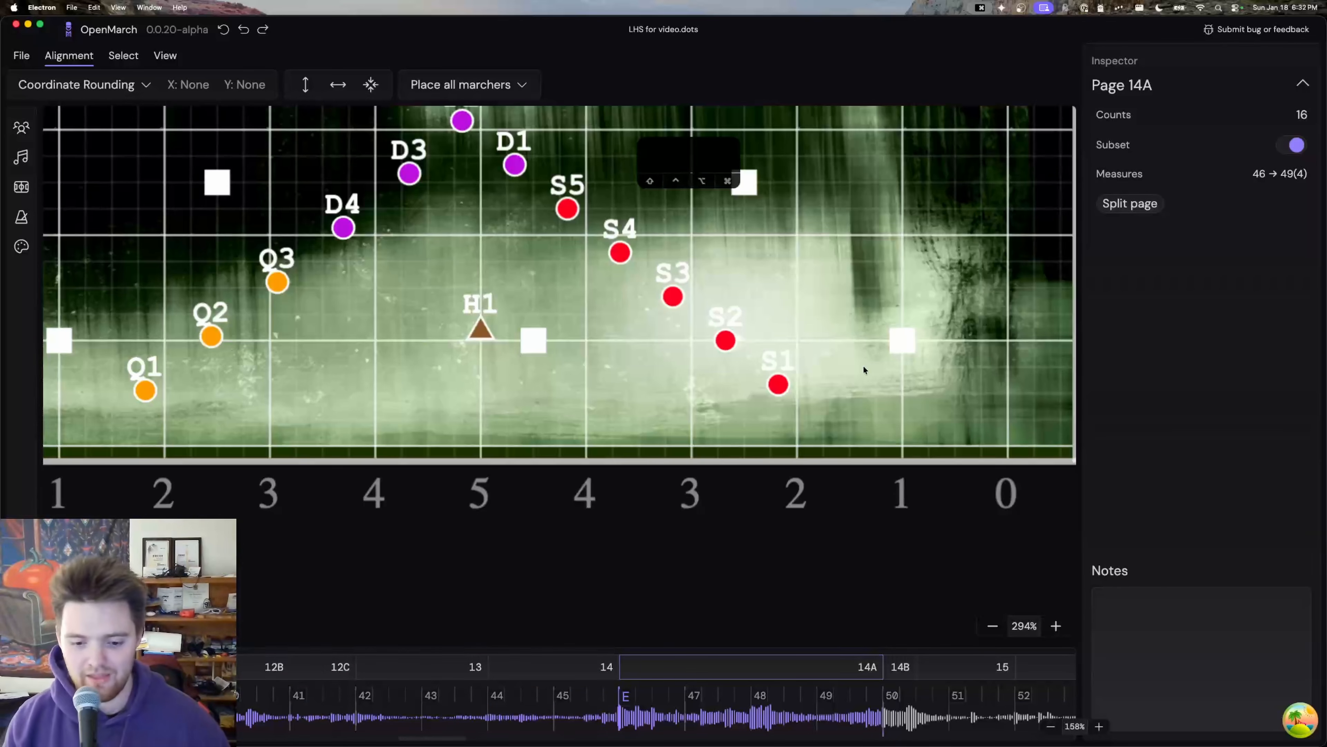
Step: Select D2, D1 and S1 to S5, shift their diagonal line toward side 2 and rotate it clockwise to a steeper angle
{"action": "scroll", "coordinate": [863, 365], "scroll_direction": "up", "scroll_amount": 5}
{"action": "scroll", "coordinate": [863, 365], "scroll_direction": "left", "scroll_amount": 3}
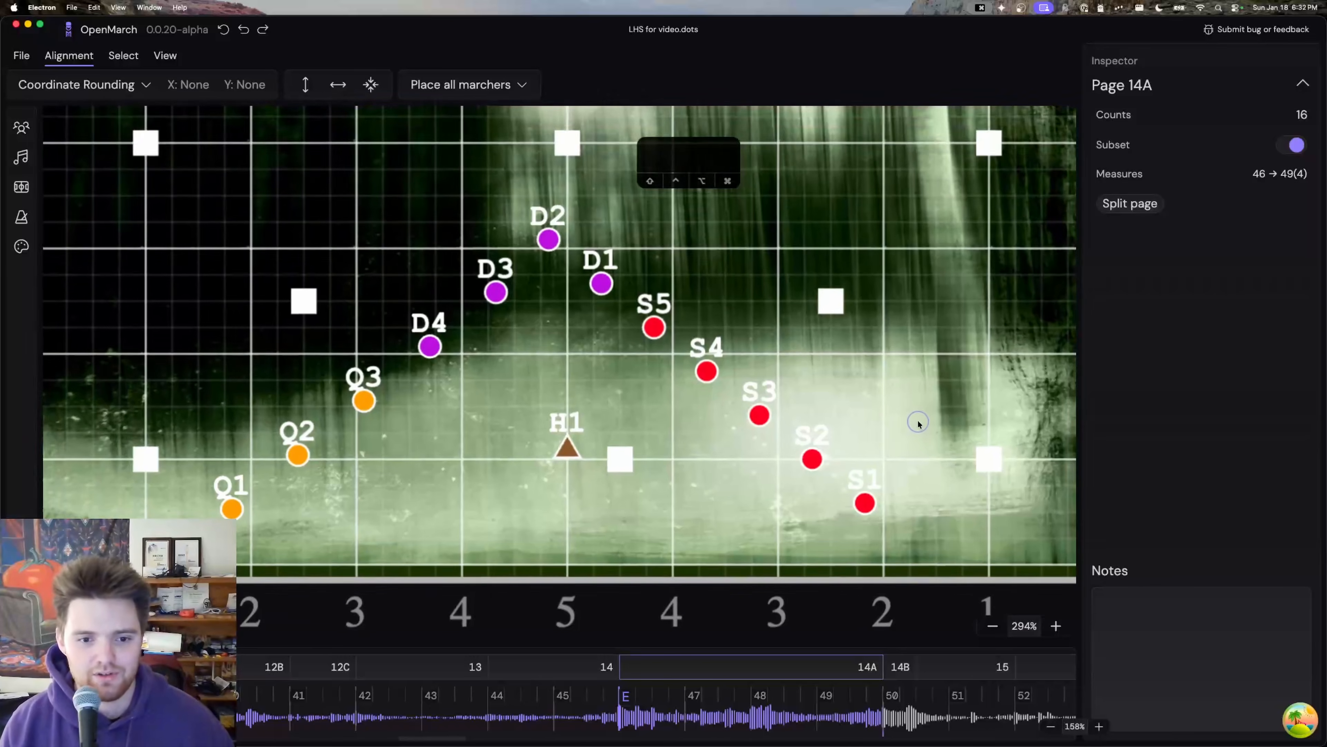
{"action": "left_click_drag", "start_coordinate": [910, 421], "coordinate": [895, 431]}
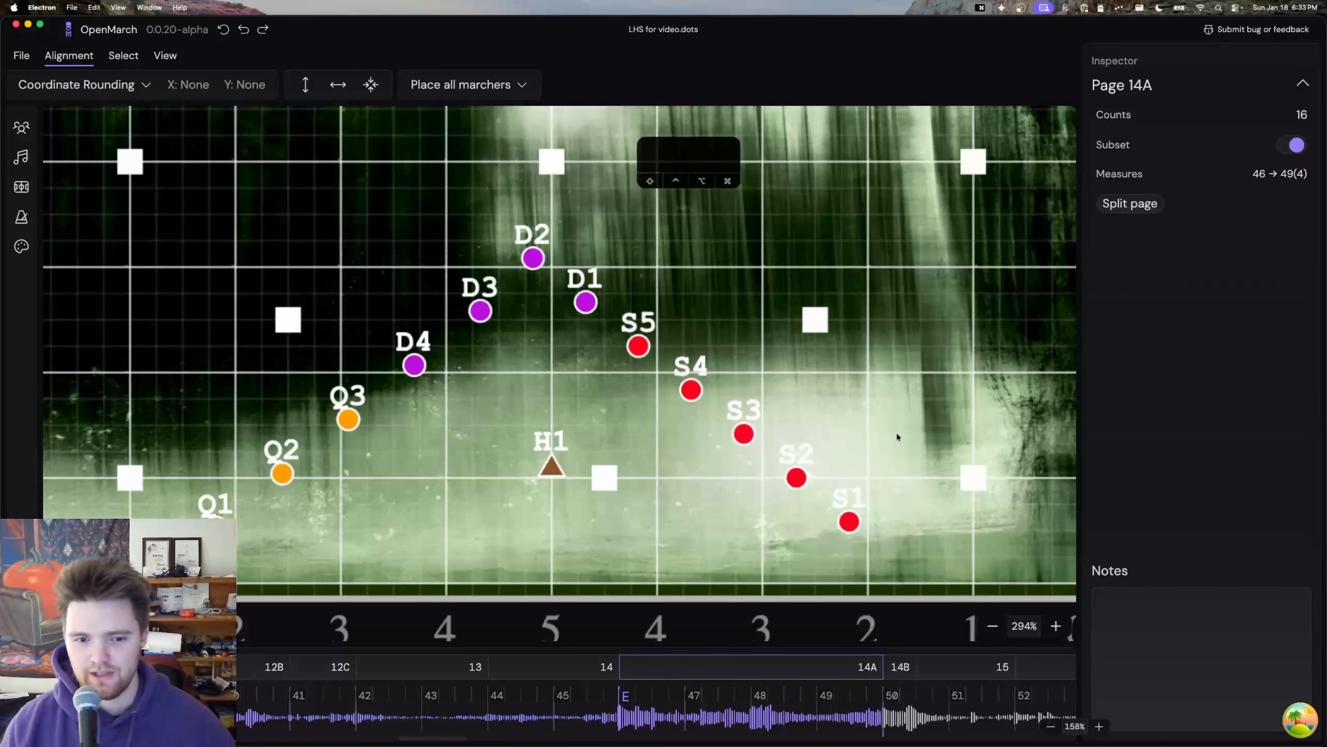
{"action": "left_click", "coordinate": [525, 251]}
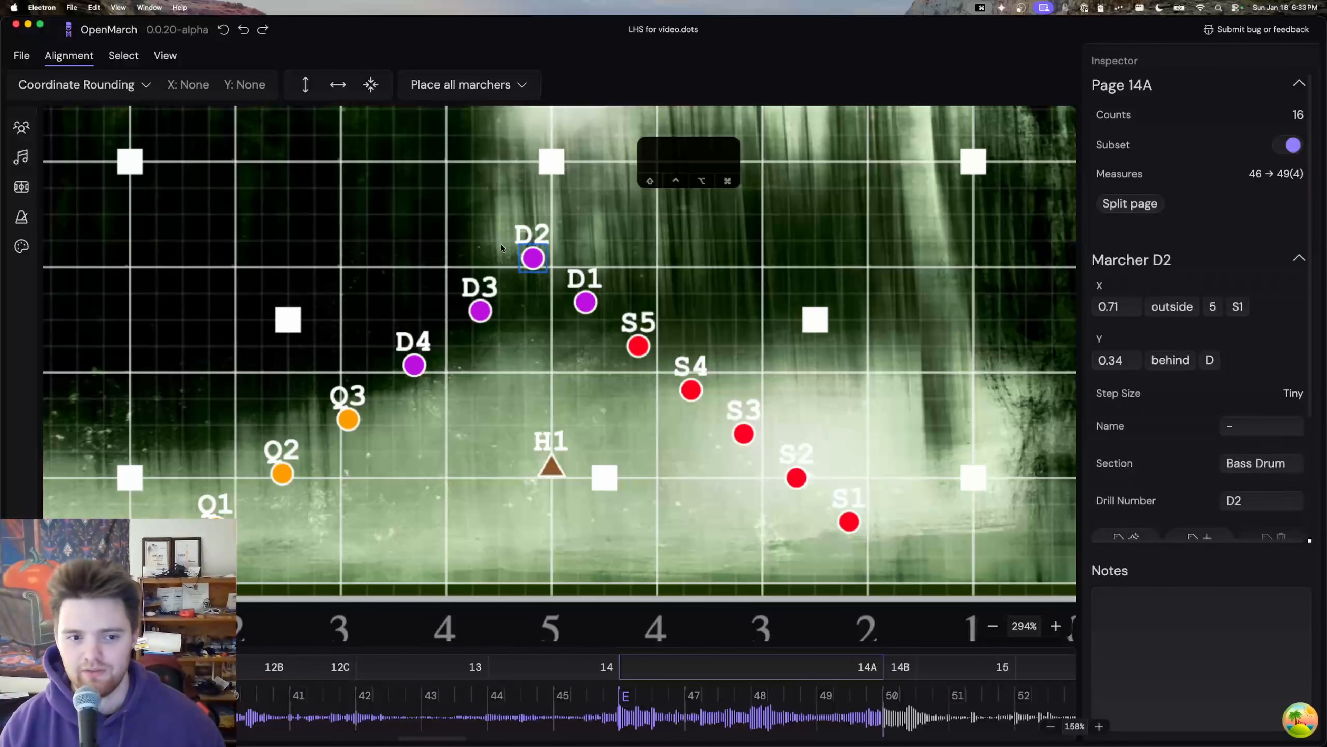
{"action": "mouse_move", "coordinate": [500, 248]}
{"action": "left_mouse_down"}
{"action": "mouse_move", "coordinate": [674, 421]}
{"action": "mouse_move", "coordinate": [888, 550]}
{"action": "mouse_move", "coordinate": [642, 278]}
{"action": "mouse_move", "coordinate": [635, 309]}
{"action": "mouse_move", "coordinate": [697, 315]}
{"action": "mouse_move", "coordinate": [681, 332]}
{"action": "mouse_move", "coordinate": [706, 315]}
{"action": "left_mouse_up"}
{"action": "left_click_drag", "start_coordinate": [761, 209], "coordinate": [848, 234]}
{"action": "left_click", "coordinate": [927, 440]}
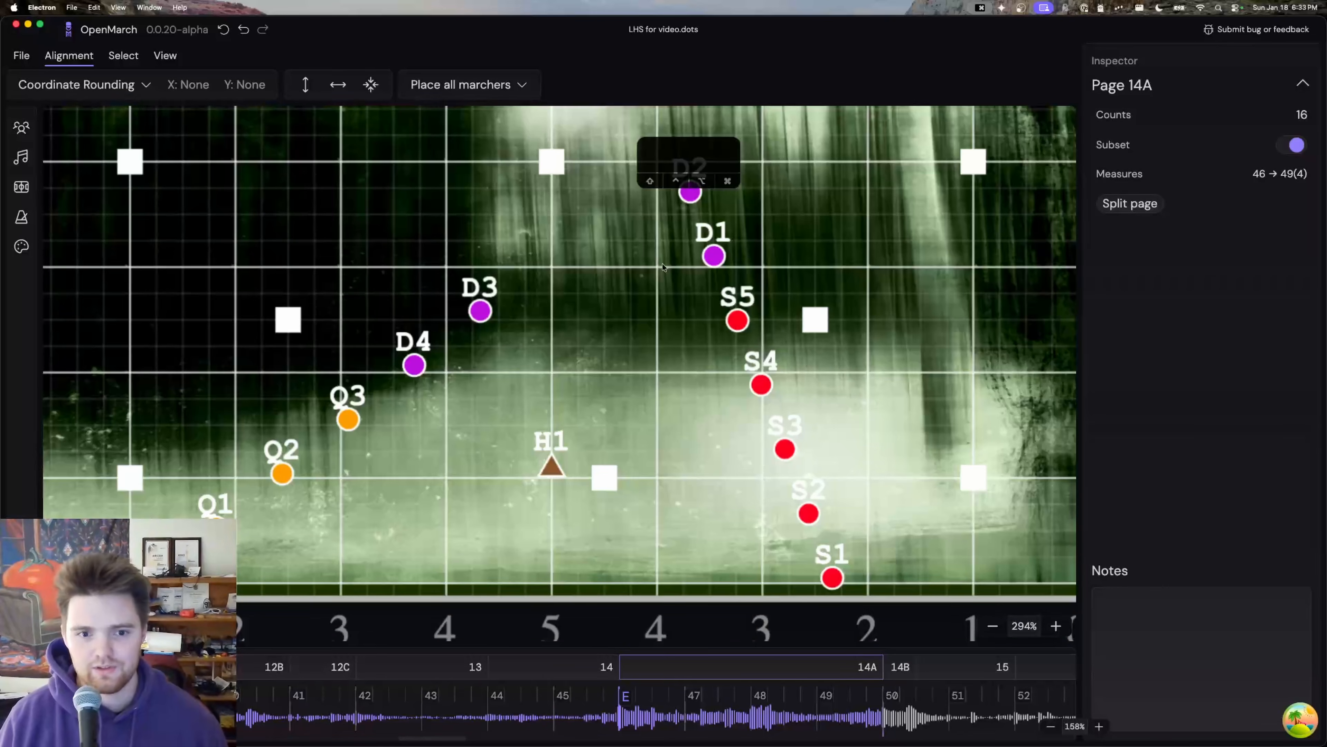
Step: Reselect the seven marchers D2, D1 and S1 to S5 and create a tag for them named "top bass and snares"
{"action": "mouse_move", "coordinate": [656, 178]}
{"action": "left_mouse_down"}
{"action": "mouse_move", "coordinate": [652, 225]}
{"action": "mouse_move", "coordinate": [757, 538]}
{"action": "mouse_move", "coordinate": [785, 583]}
{"action": "mouse_move", "coordinate": [841, 604]}
{"action": "mouse_move", "coordinate": [882, 520]}
{"action": "mouse_move", "coordinate": [810, 404]}
{"action": "mouse_move", "coordinate": [754, 229]}
{"action": "mouse_move", "coordinate": [719, 173]}
{"action": "mouse_move", "coordinate": [684, 156]}
{"action": "mouse_move", "coordinate": [661, 182]}
{"action": "left_mouse_up"}
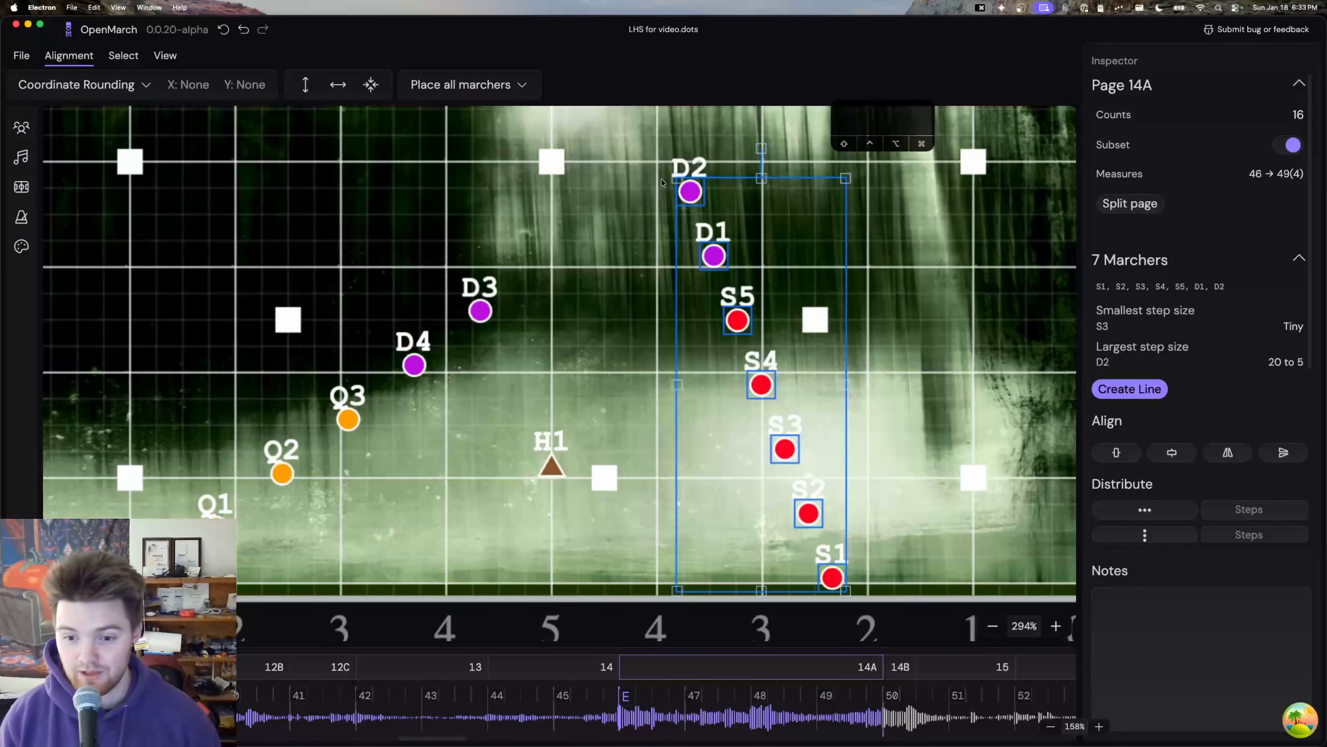
{"action": "scroll", "coordinate": [888, 261], "scroll_direction": "down", "scroll_amount": 1}
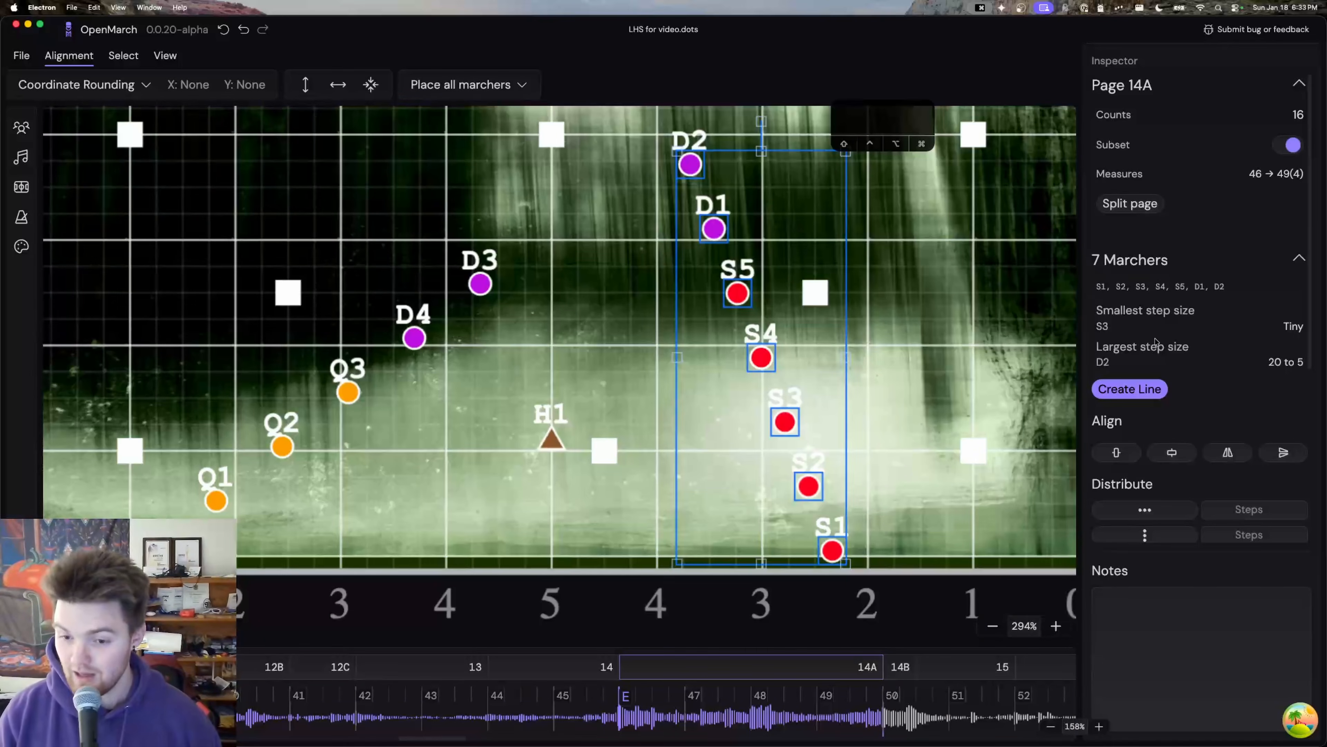
{"action": "scroll", "coordinate": [1155, 341], "scroll_direction": "down", "scroll_amount": 5}
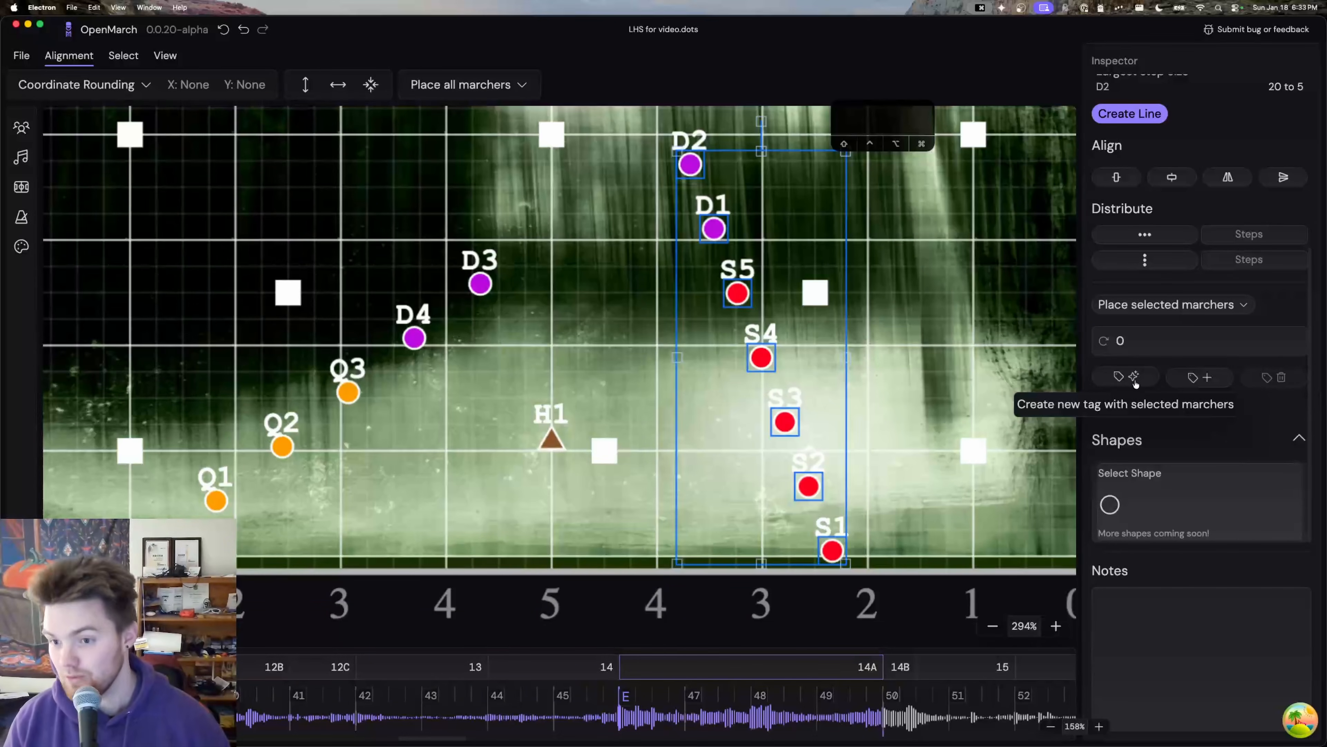
{"action": "left_click", "coordinate": [1118, 378]}
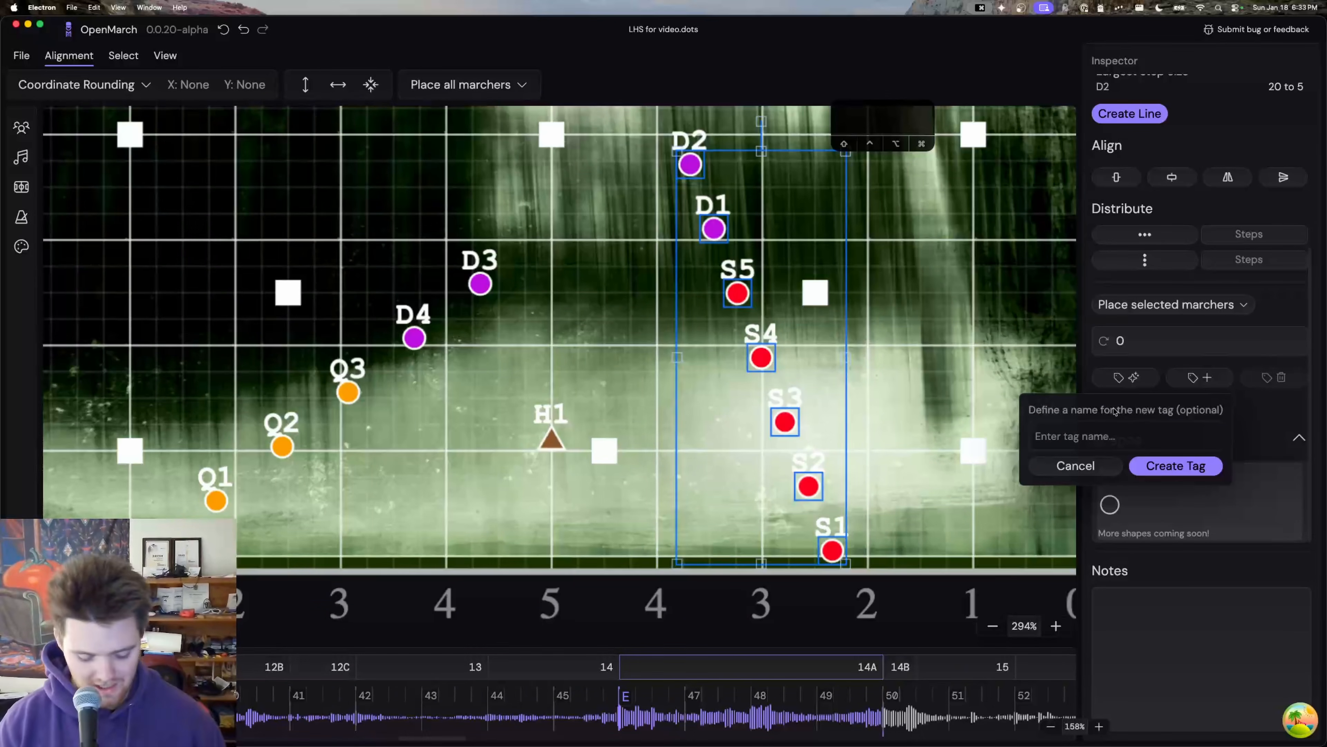
{"action": "type", "text": "ba"}
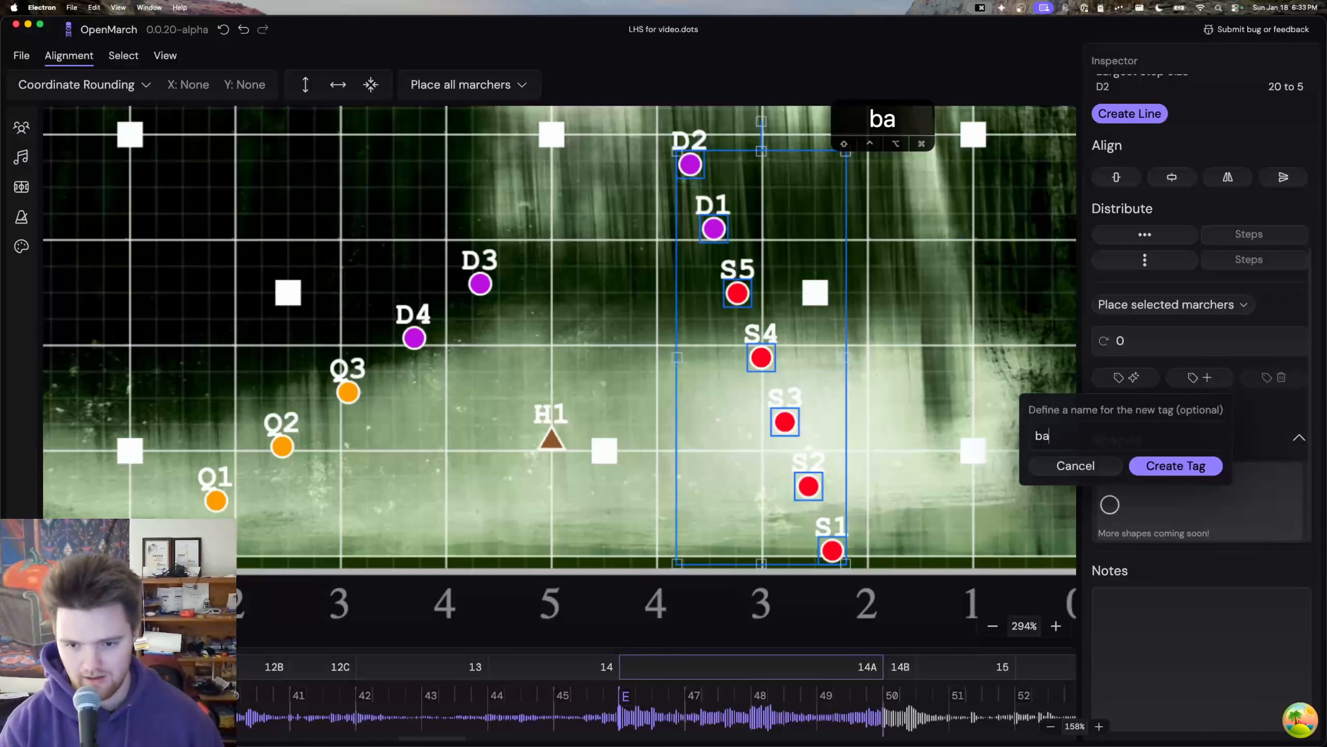
{"action": "key", "text": "BackSpace"}
{"action": "key", "text": "BackSpace"}
{"action": "type", "text": "top bass"}
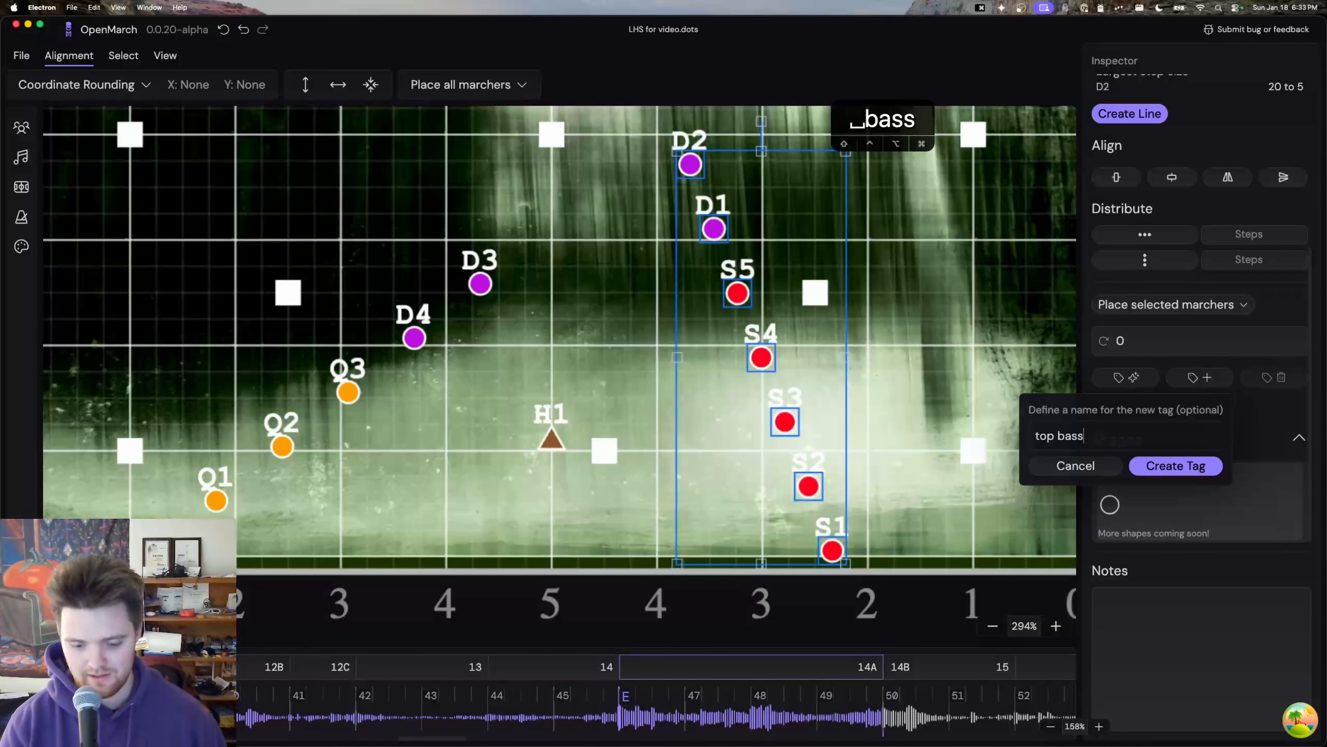
{"action": "type", "text": " and snares"}
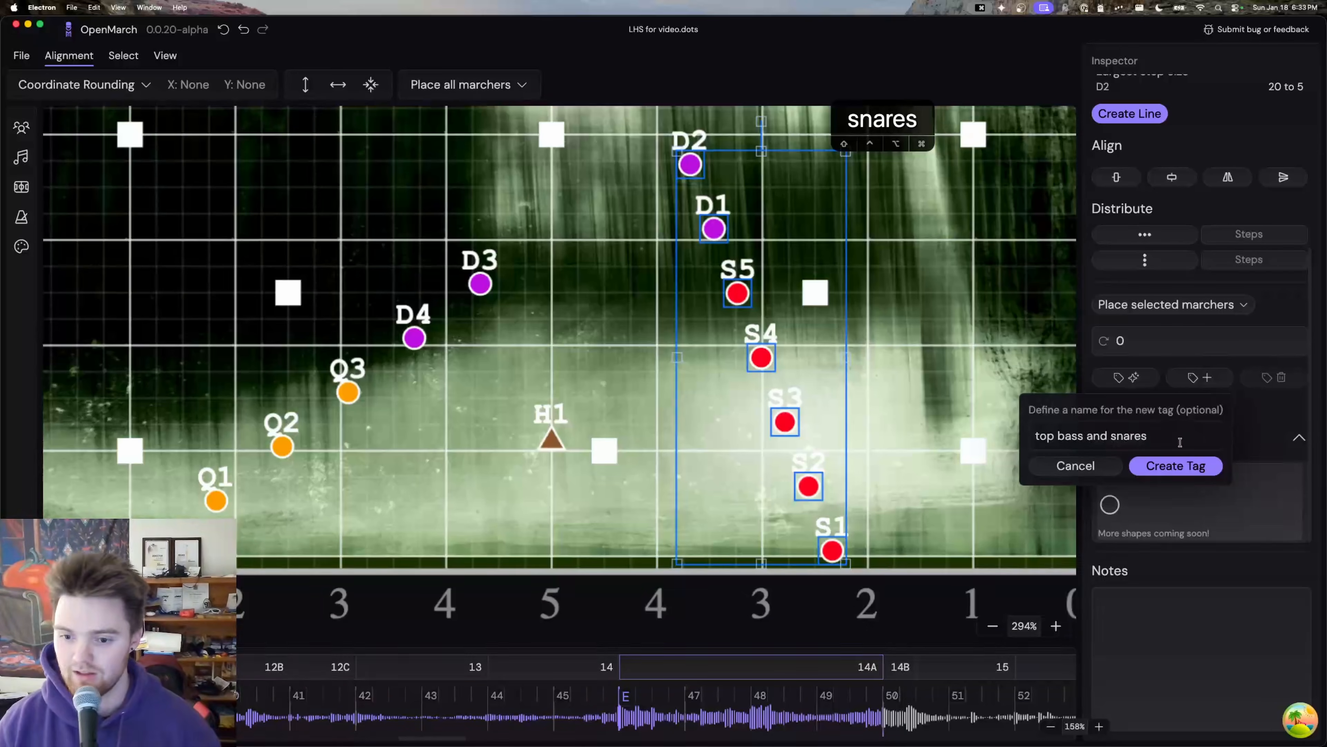
{"action": "left_click", "coordinate": [1173, 465]}
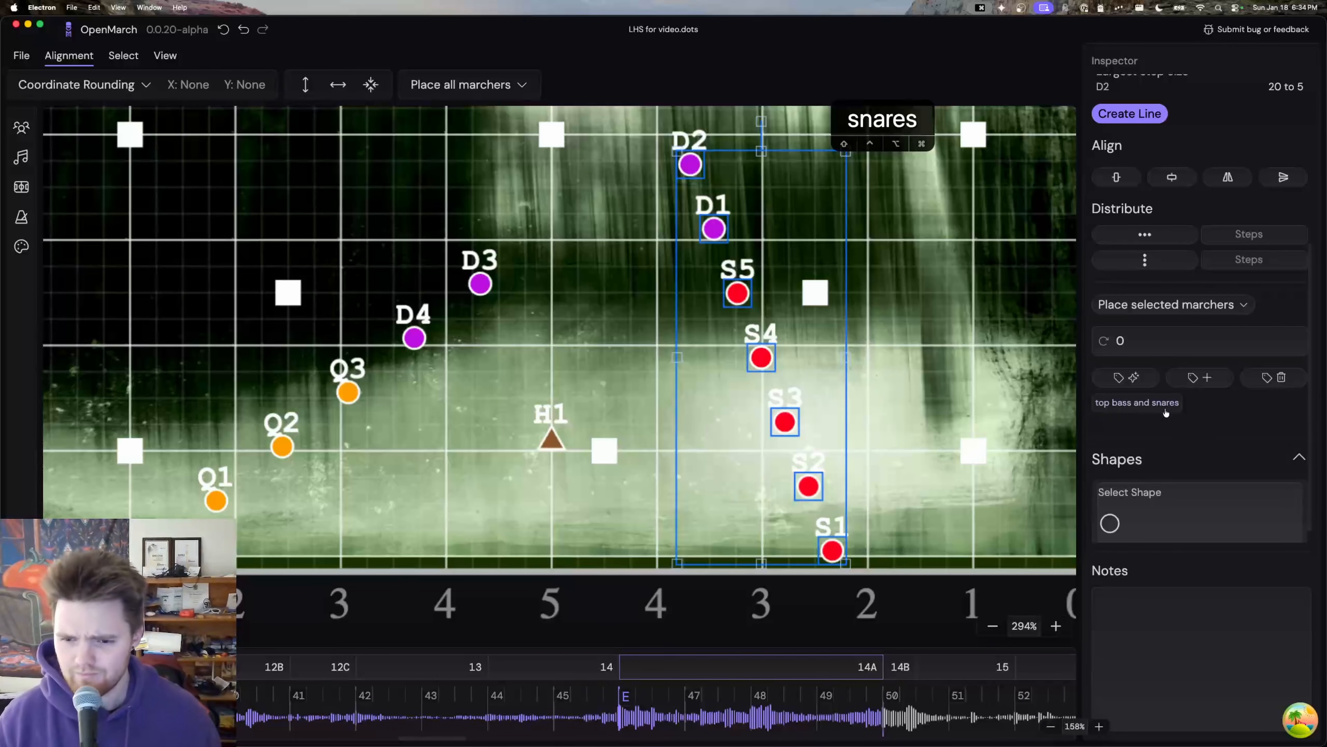
Step: View the new tag's options, switch marcher selection to Tag, clear the selection and select the "top bass and snares" group
{"action": "left_click", "coordinate": [1139, 404]}
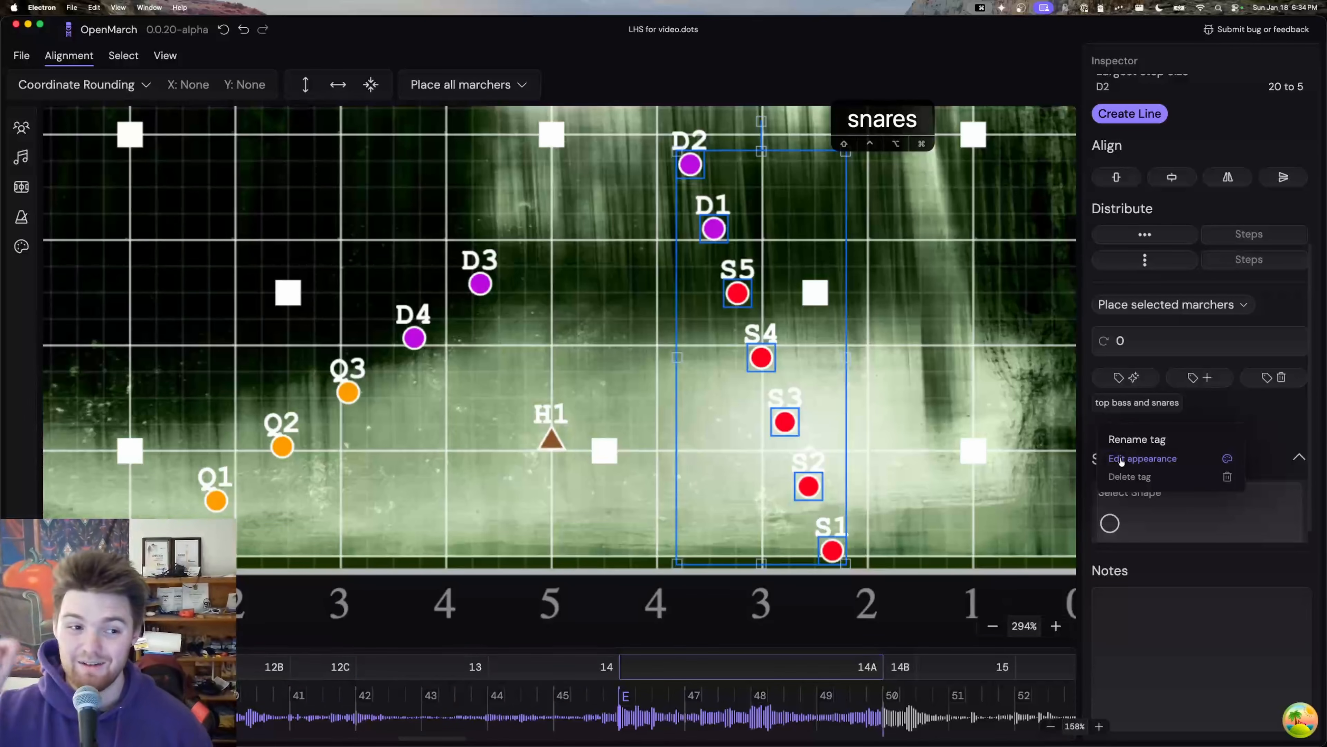
{"action": "left_click", "coordinate": [128, 55]}
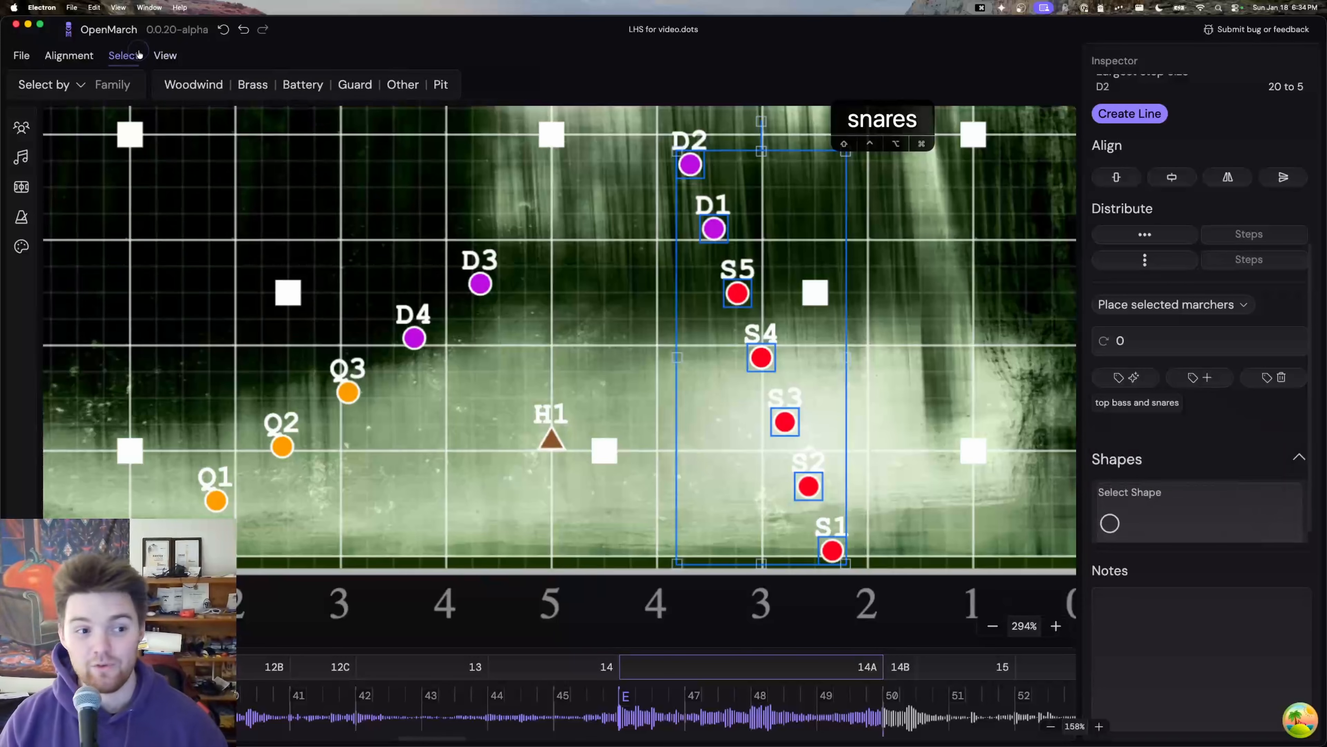
{"action": "left_click", "coordinate": [50, 85]}
{"action": "left_click", "coordinate": [56, 134]}
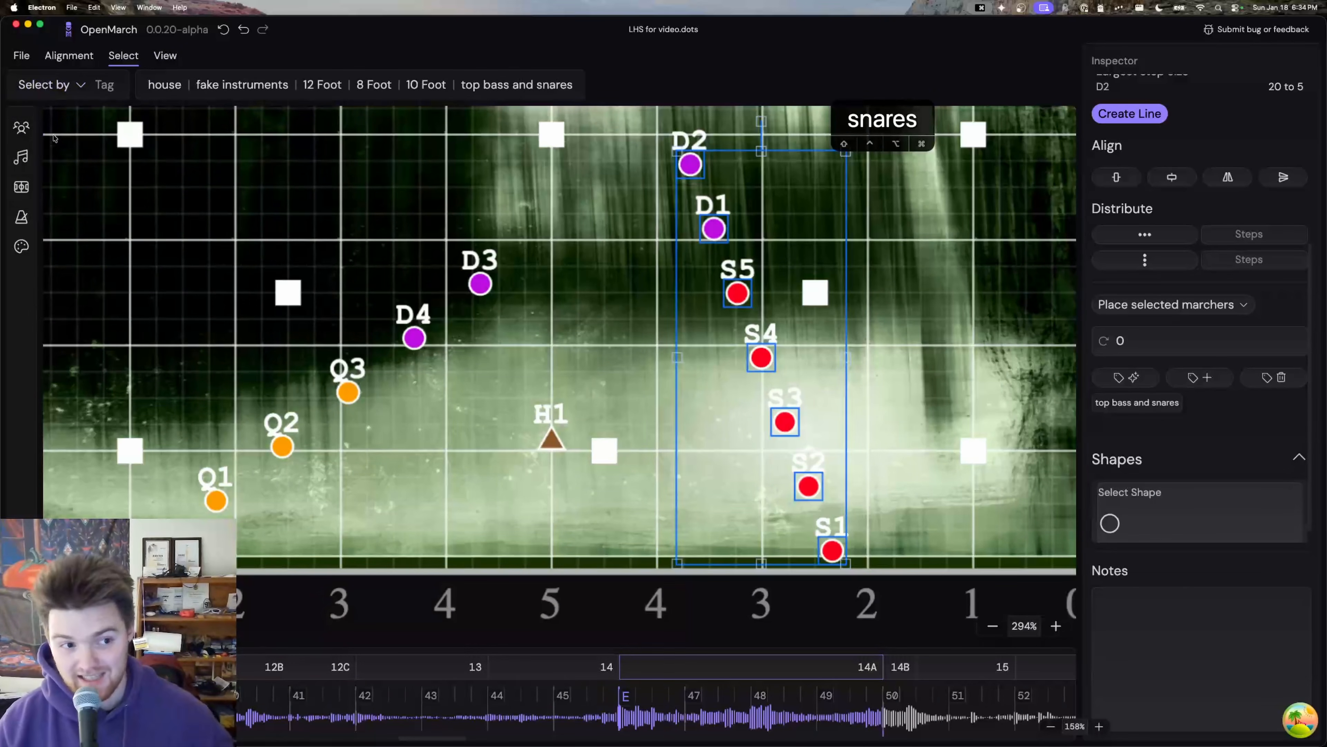
{"action": "left_click", "coordinate": [207, 112]}
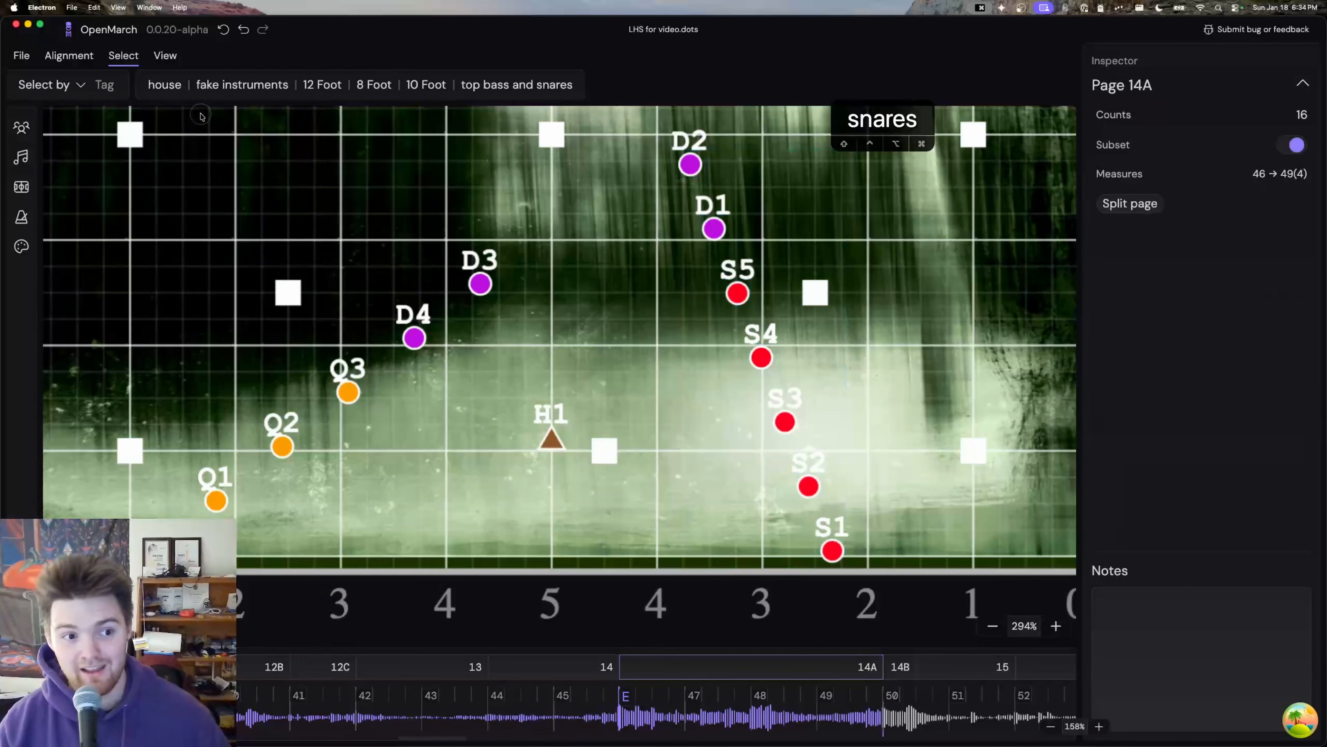
{"action": "left_click", "coordinate": [502, 86]}
{"action": "left_click_drag", "start_coordinate": [918, 238], "coordinate": [848, 315]}
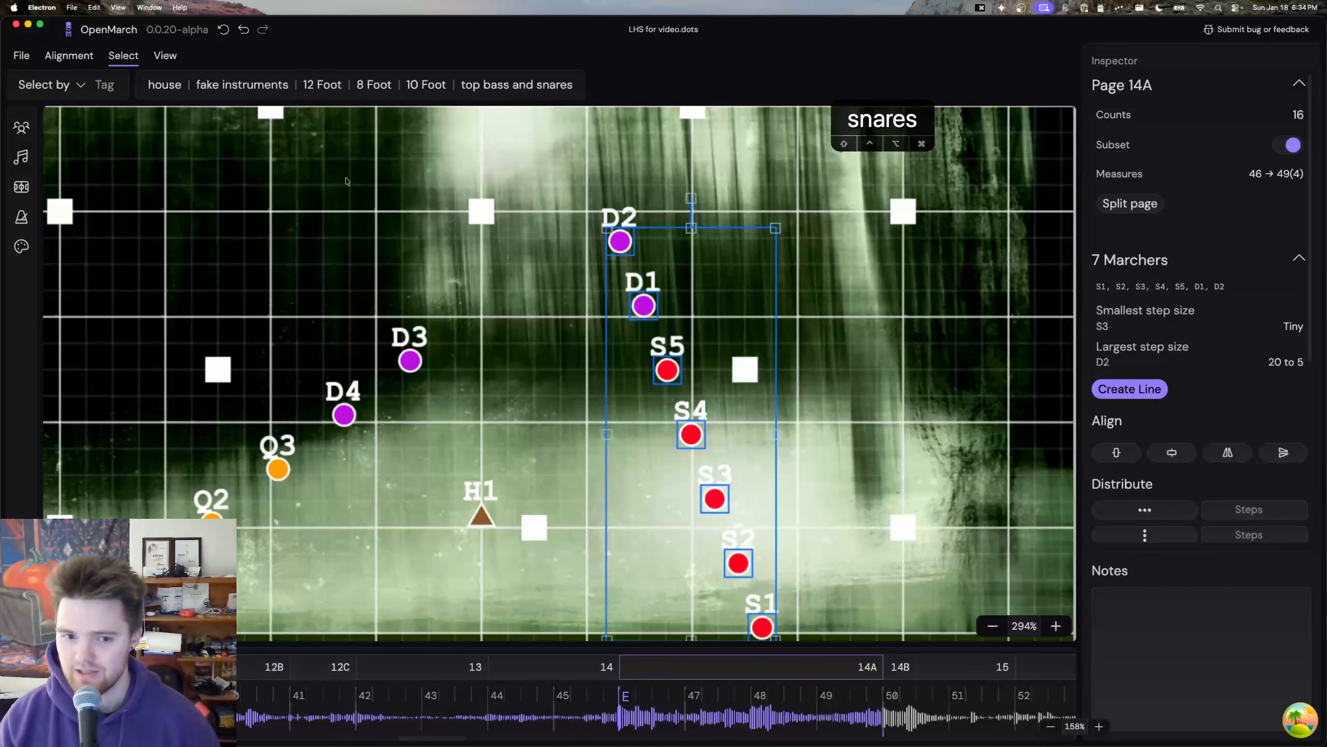
Step: Deselect the marchers and step forward through the pages from 14A to 23A to examine the formations
{"action": "left_click", "coordinate": [394, 211]}
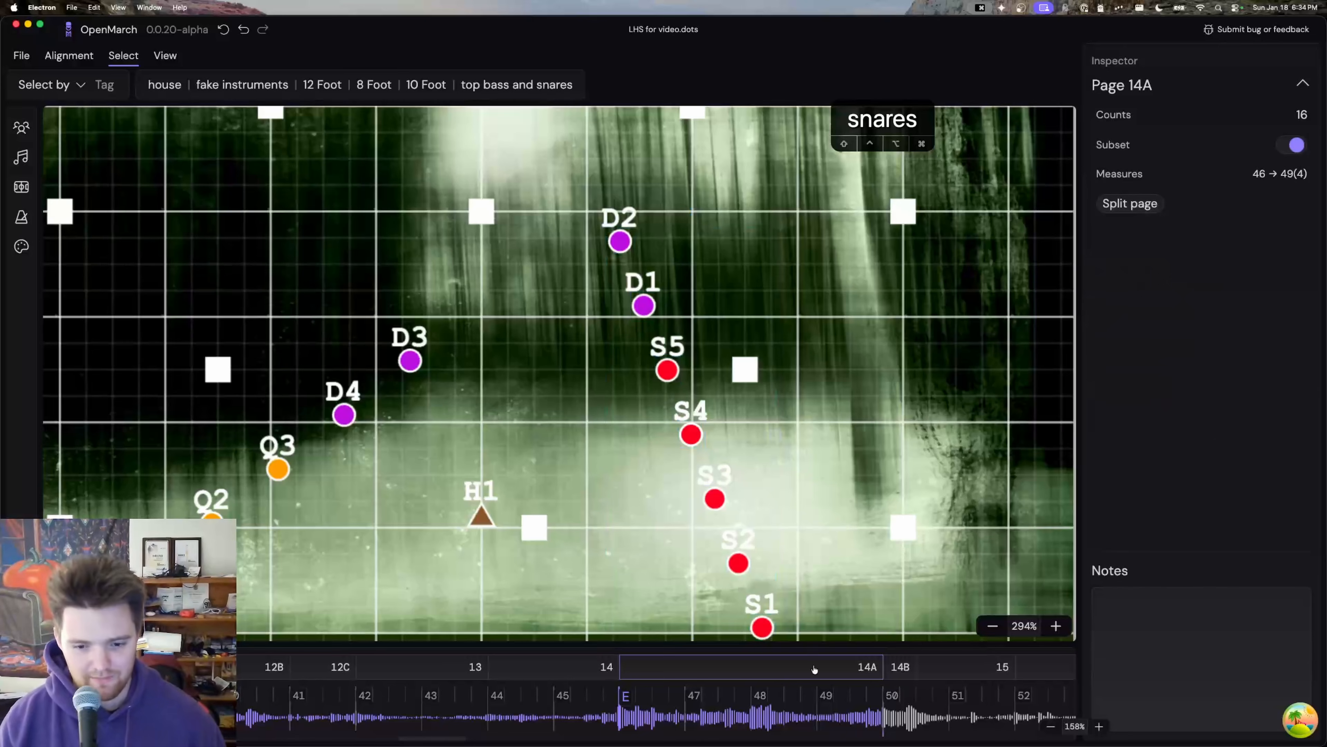
{"action": "key", "text": "r"}
{"action": "key", "text": "e"}
{"action": "key", "text": "e"}
{"action": "key", "text": "e"}
{"action": "key", "text": "e"}
{"action": "key", "text": "e"}
{"action": "key", "text": "e"}
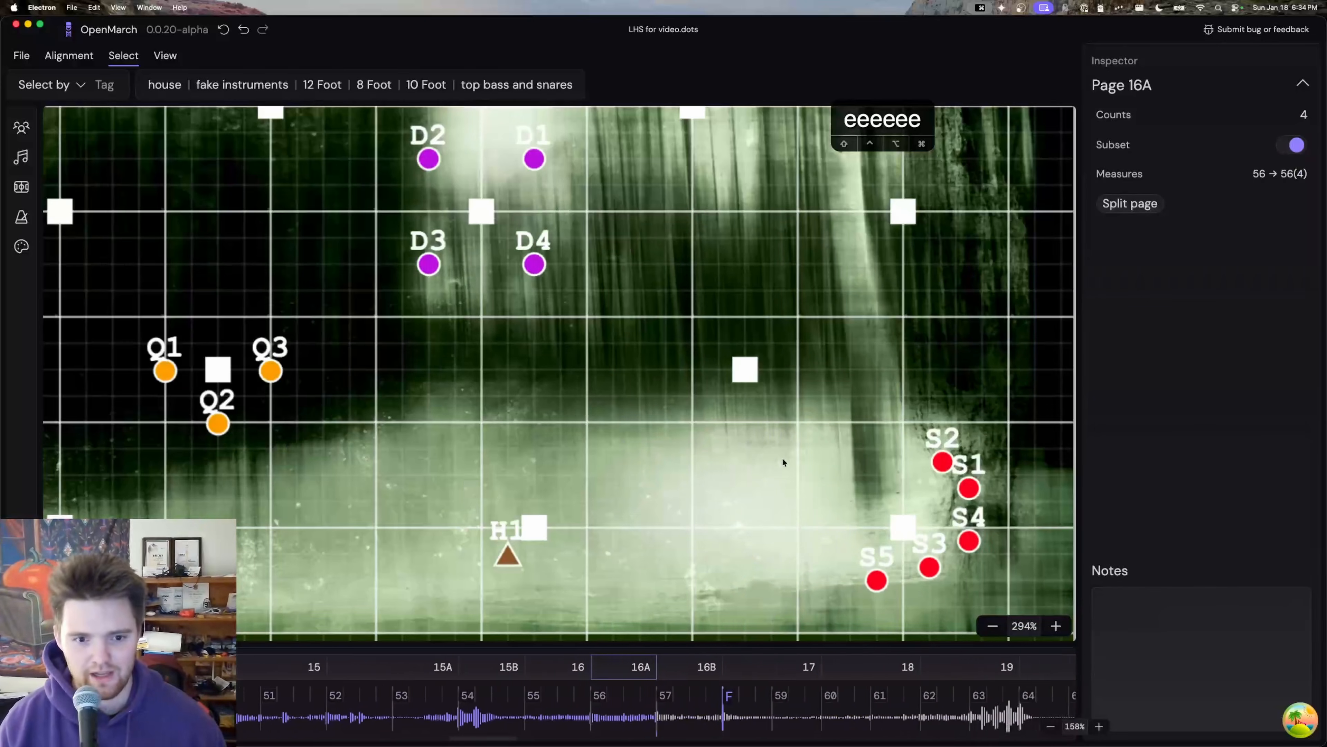
{"action": "key", "text": "e"}
{"action": "key", "text": "e"}
{"action": "key", "text": "e"}
{"action": "key", "text": "e"}
{"action": "key", "text": "e"}
{"action": "key", "text": "e"}
{"action": "key", "text": "e"}
{"action": "key", "text": "e"}
{"action": "key", "text": "e"}
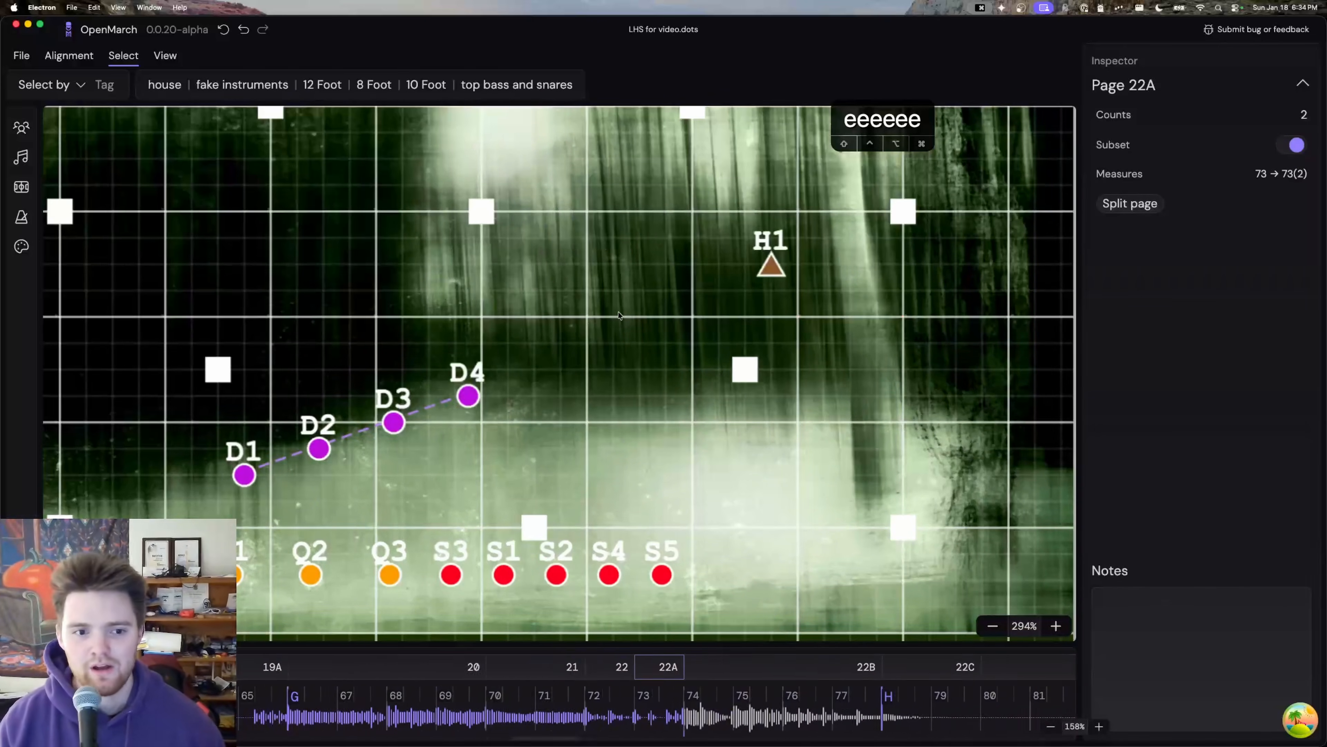
{"action": "key", "text": "e"}
{"action": "key", "text": "e"}
{"action": "key", "text": "e"}
{"action": "key", "text": "e"}
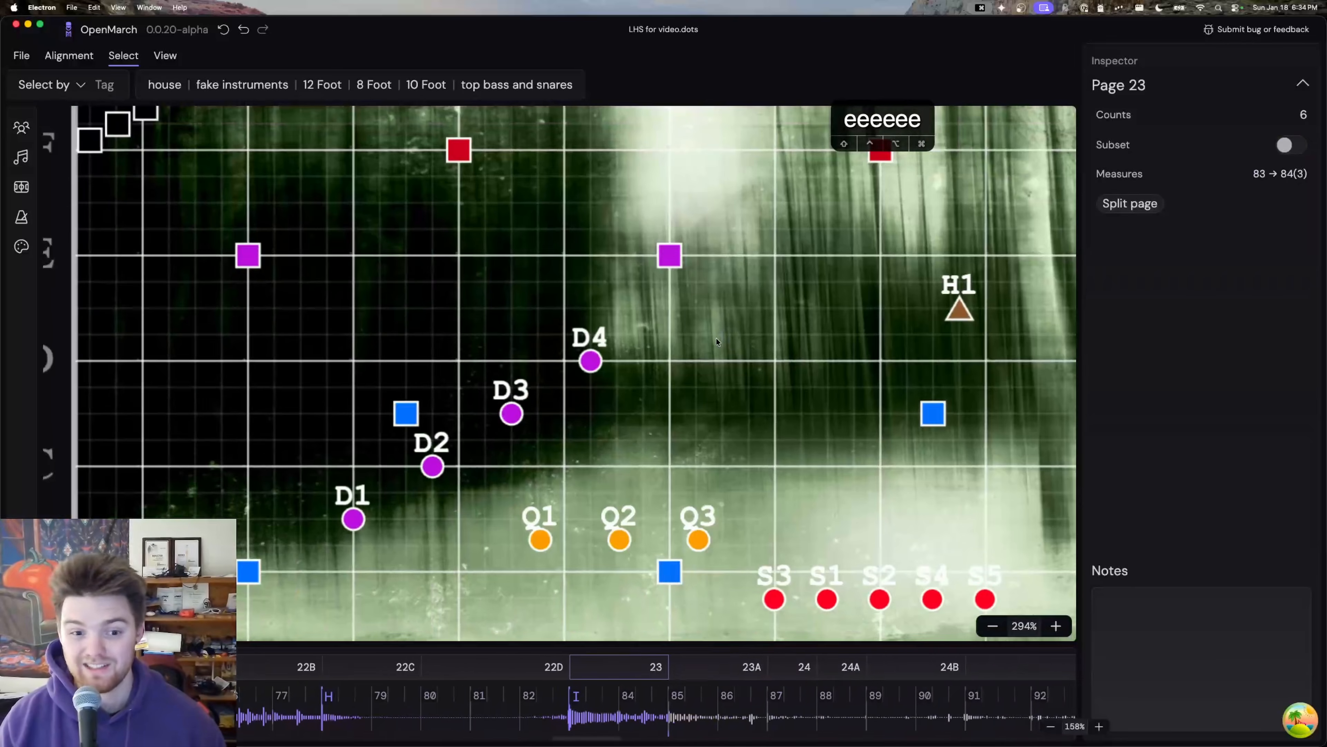
{"action": "scroll", "coordinate": [717, 342], "scroll_direction": "down", "scroll_amount": 10}
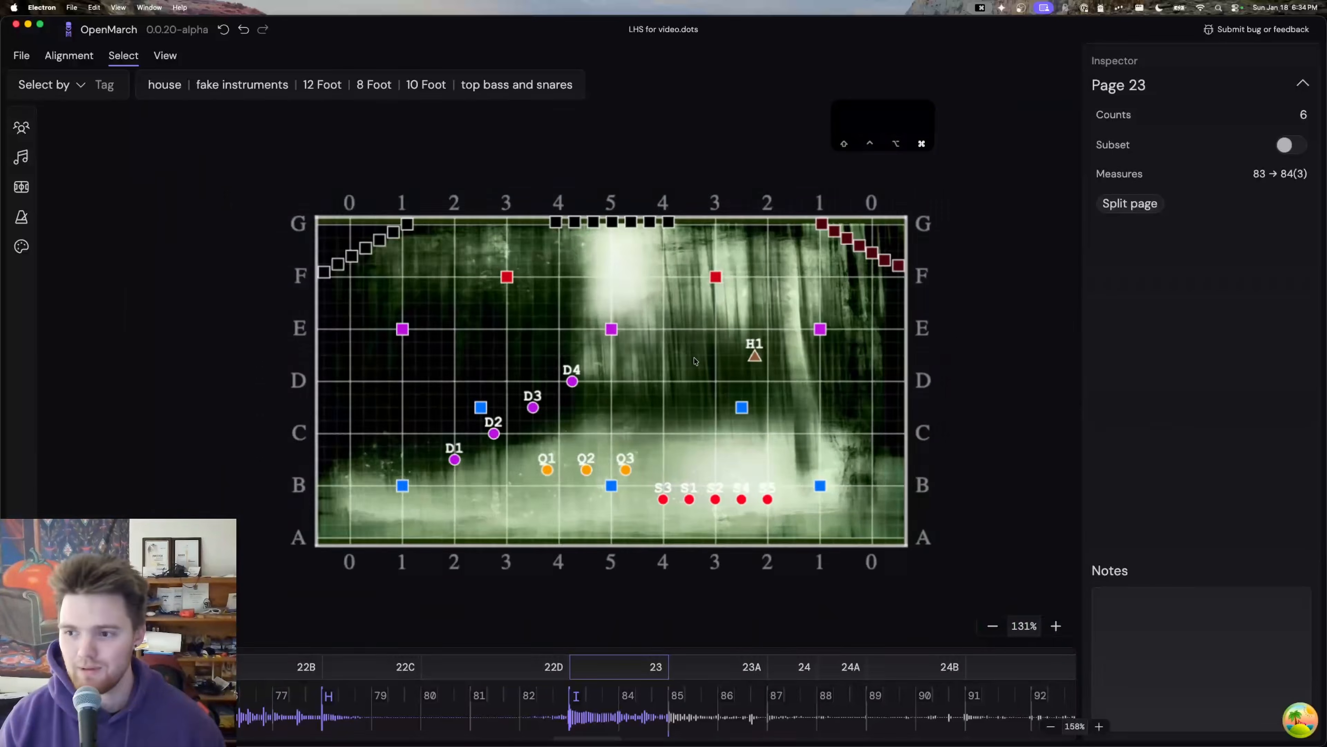
{"action": "scroll", "coordinate": [695, 361], "scroll_direction": "up", "scroll_amount": 5}
{"action": "key", "text": "e"}
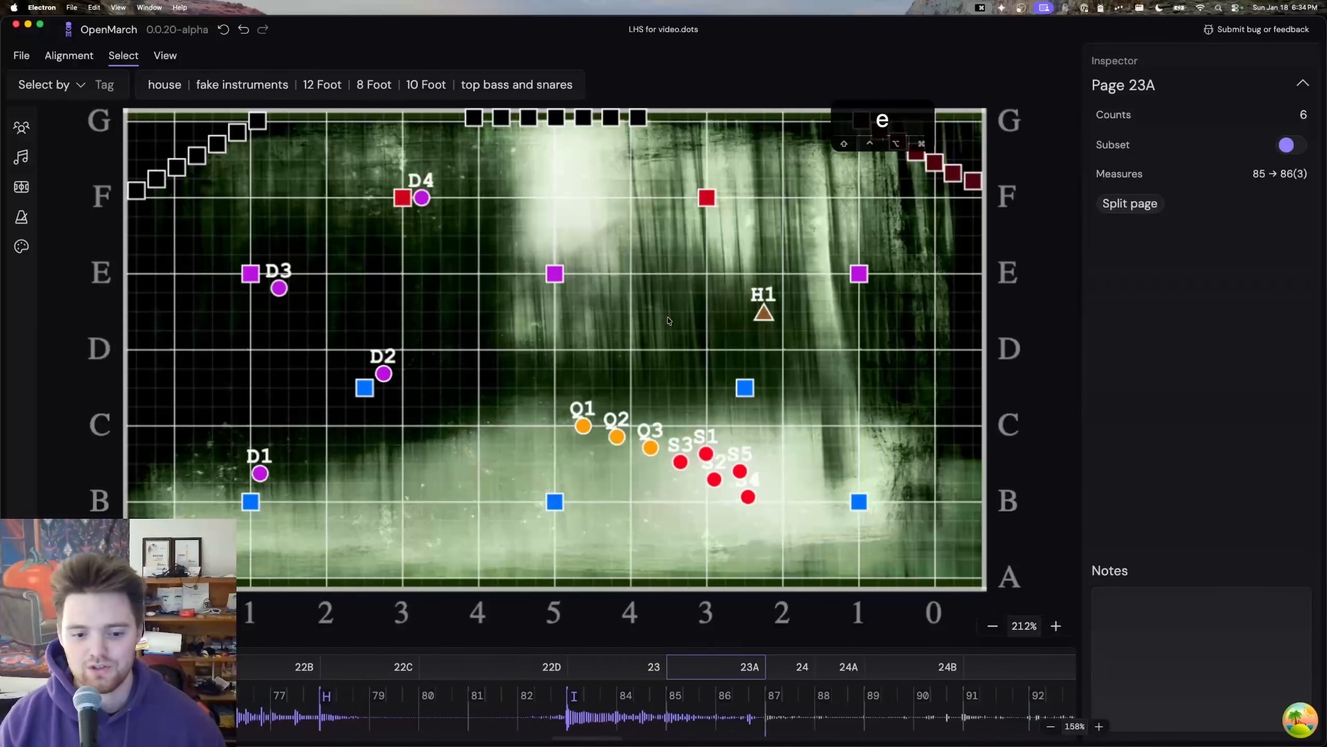
Step: Step forward through the pages from 23A to 30 to examine the formations and page notes
{"action": "key", "text": "e"}
{"action": "key", "text": "e"}
{"action": "key", "text": "e"}
{"action": "key", "text": "e"}
{"action": "key", "text": "e"}
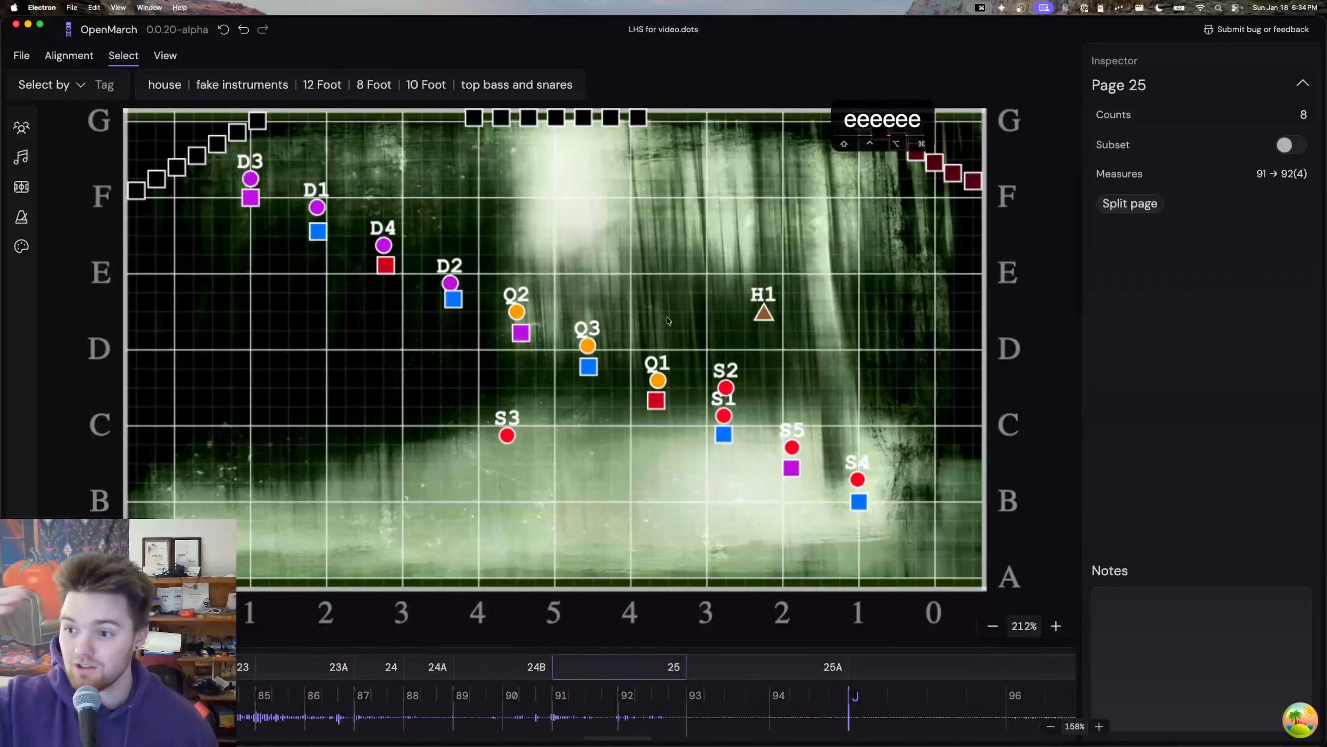
{"action": "key", "text": "e"}
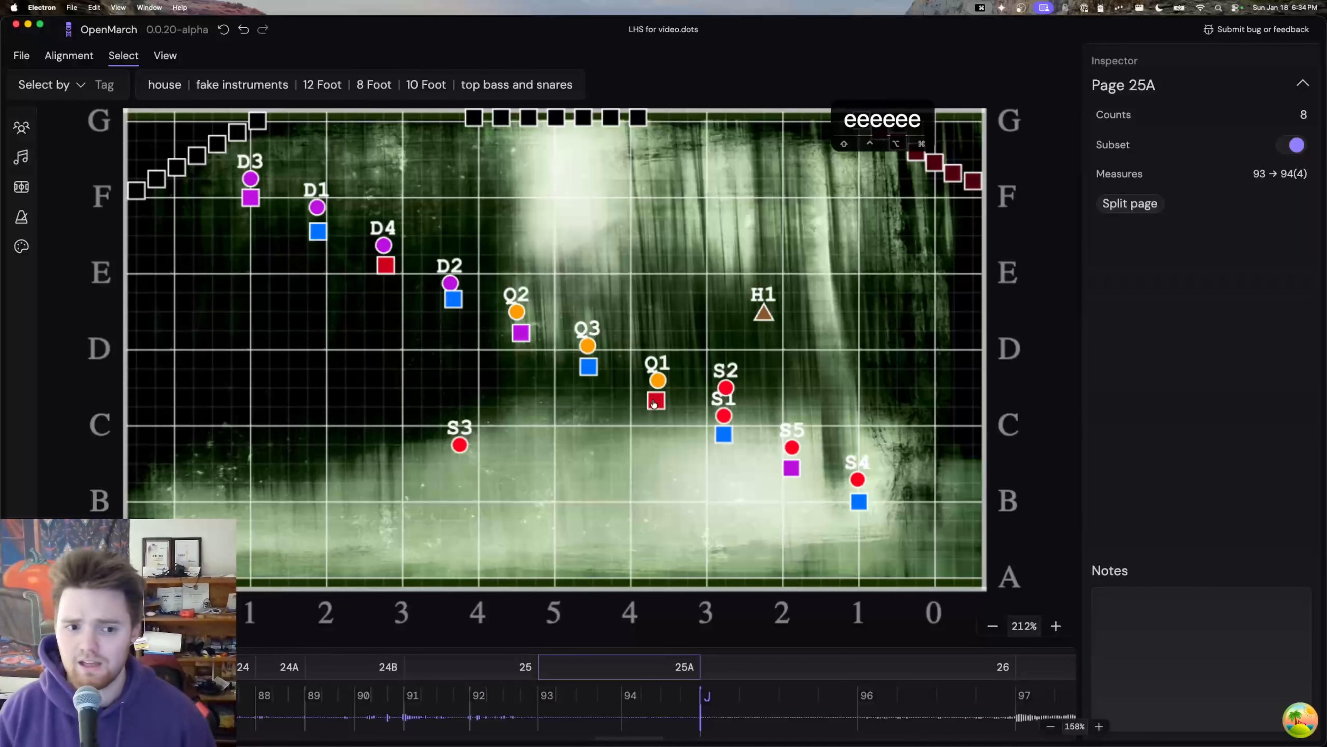
{"action": "key", "text": "e"}
{"action": "key", "text": "e"}
{"action": "key", "text": "e"}
{"action": "key", "text": "e"}
{"action": "key", "text": "e"}
{"action": "key", "text": "e"}
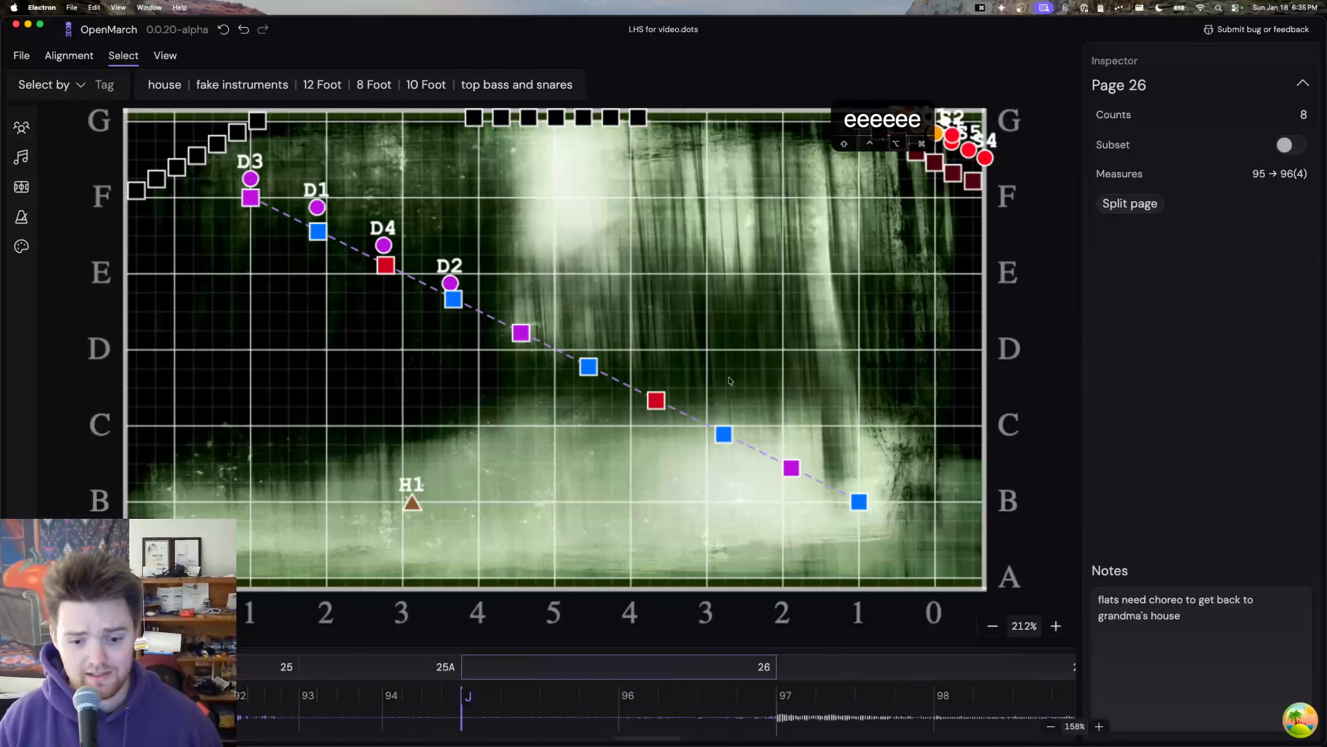
{"action": "key", "text": "q"}
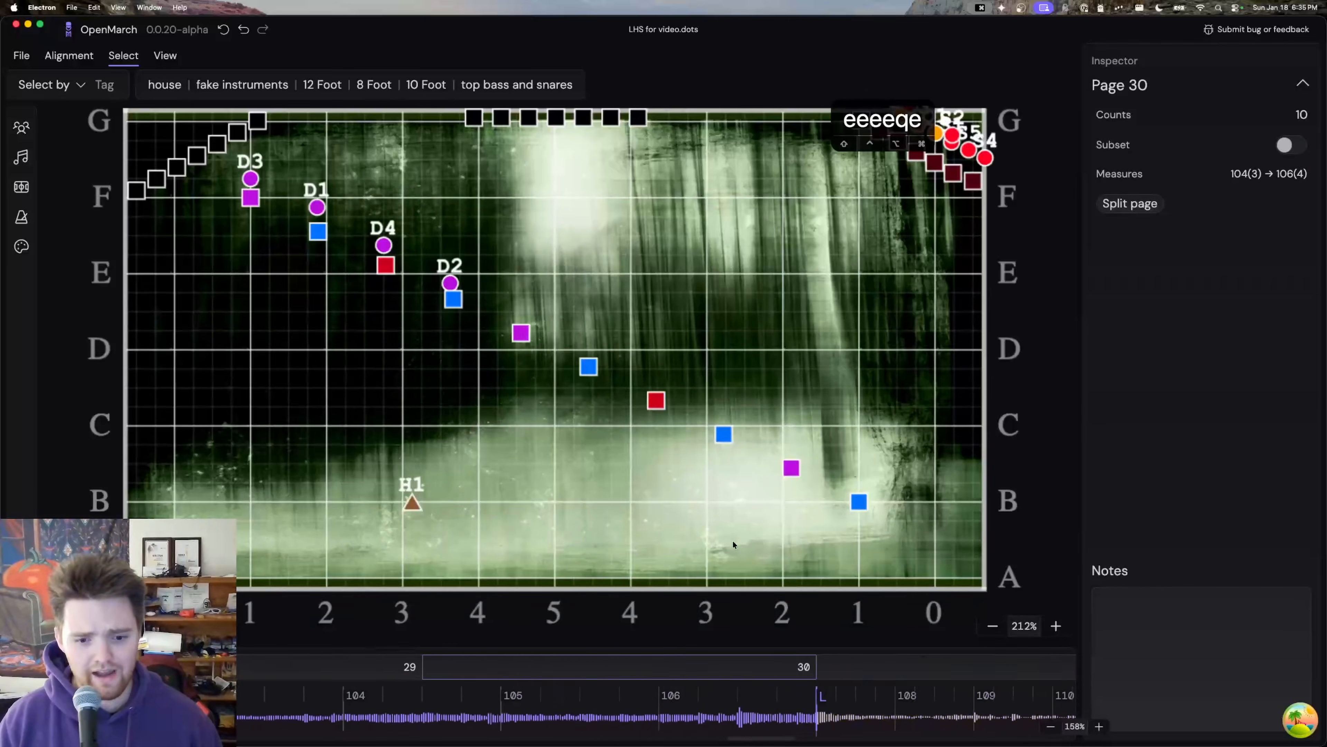
Step: Advance to page 31 and set all marchers' coordinates to those of page 30
{"action": "key", "text": "e"}
{"action": "key", "text": "shift+p"}
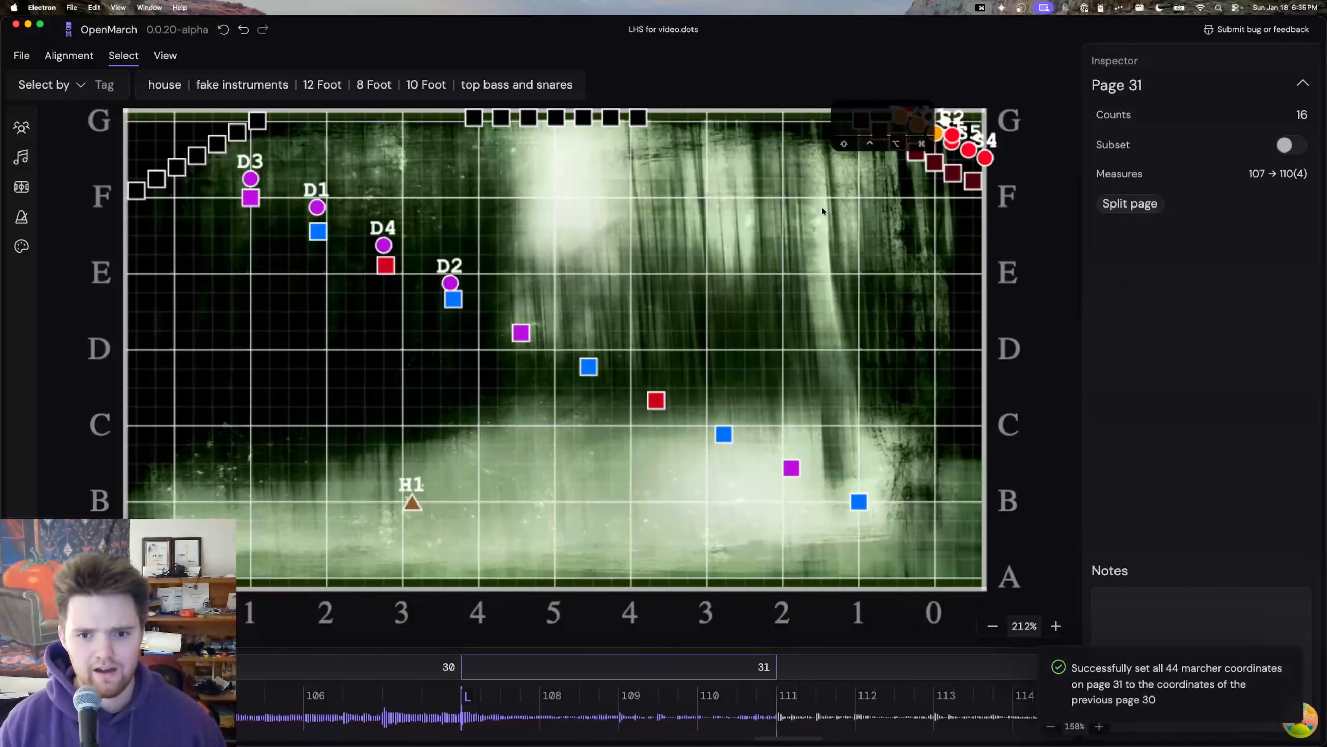
Step: Select D2, D4, D1 and D3 and move their diagonal toward side 2, placing D2 about 0.25 steps outside the side-2 2 line
{"action": "left_click_drag", "start_coordinate": [821, 206], "coordinate": [973, 266]}
{"action": "left_click", "coordinate": [600, 338]}
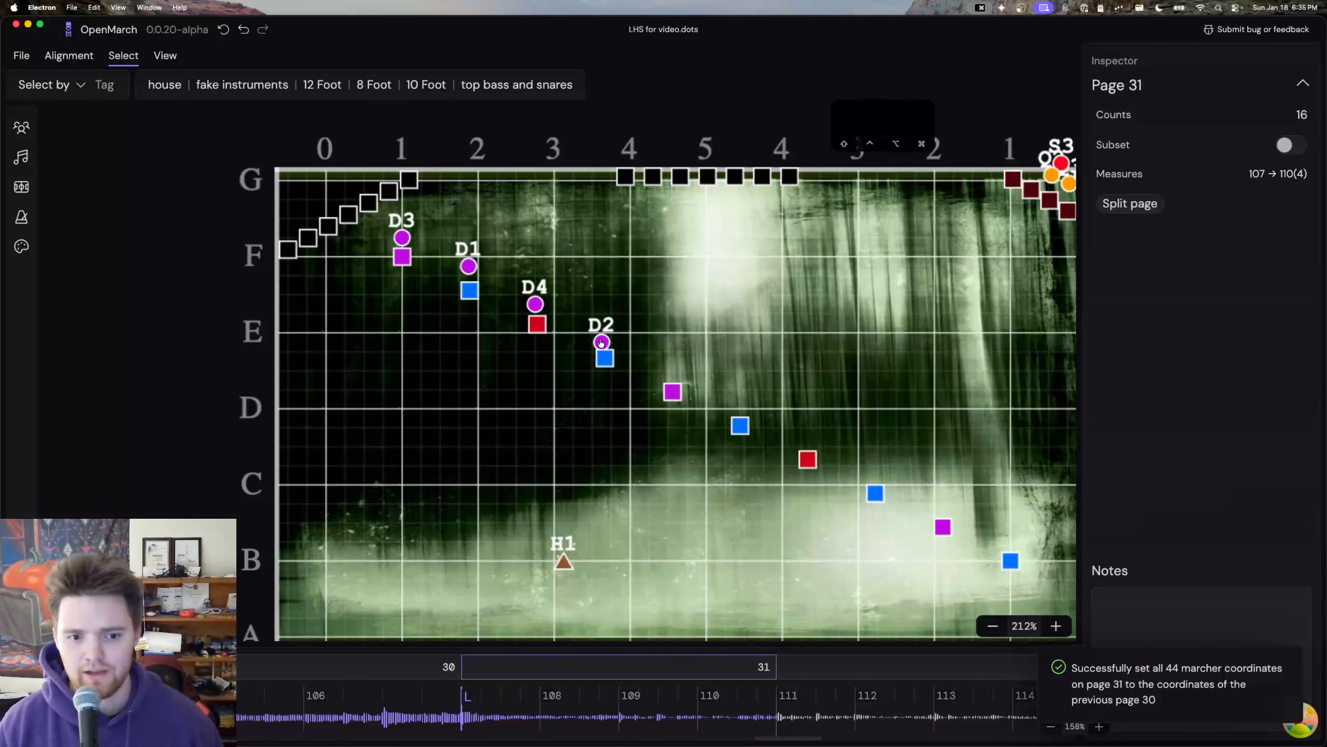
{"action": "left_click", "coordinate": [535, 304], "text": "shift"}
{"action": "left_click", "coordinate": [469, 266], "text": "shift"}
{"action": "left_click", "coordinate": [401, 236], "text": "shift"}
{"action": "left_click_drag", "start_coordinate": [401, 234], "coordinate": [739, 247]}
{"action": "left_click_drag", "start_coordinate": [948, 411], "coordinate": [818, 437]}
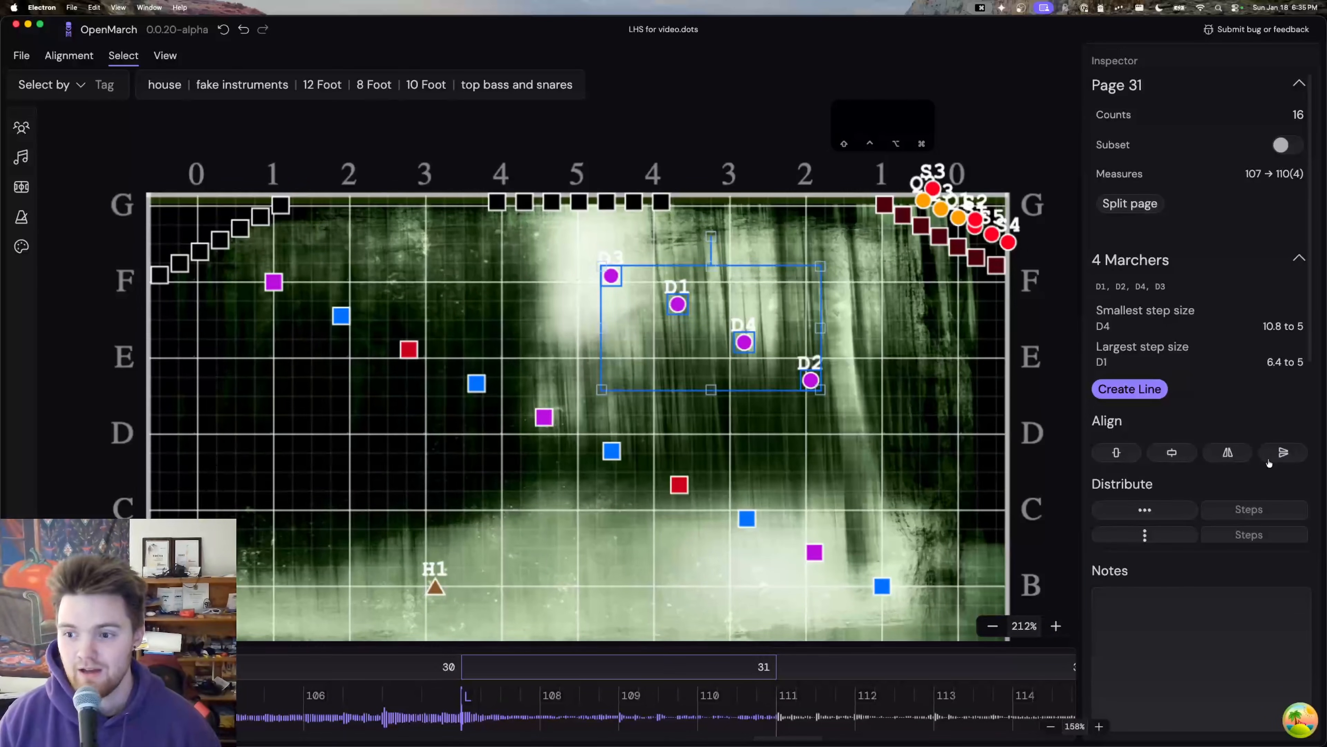
Step: Create a tag named "part 1 rifles" from the four selected marchers and clear the selection
{"action": "scroll", "coordinate": [1280, 452], "scroll_direction": "down", "scroll_amount": 3}
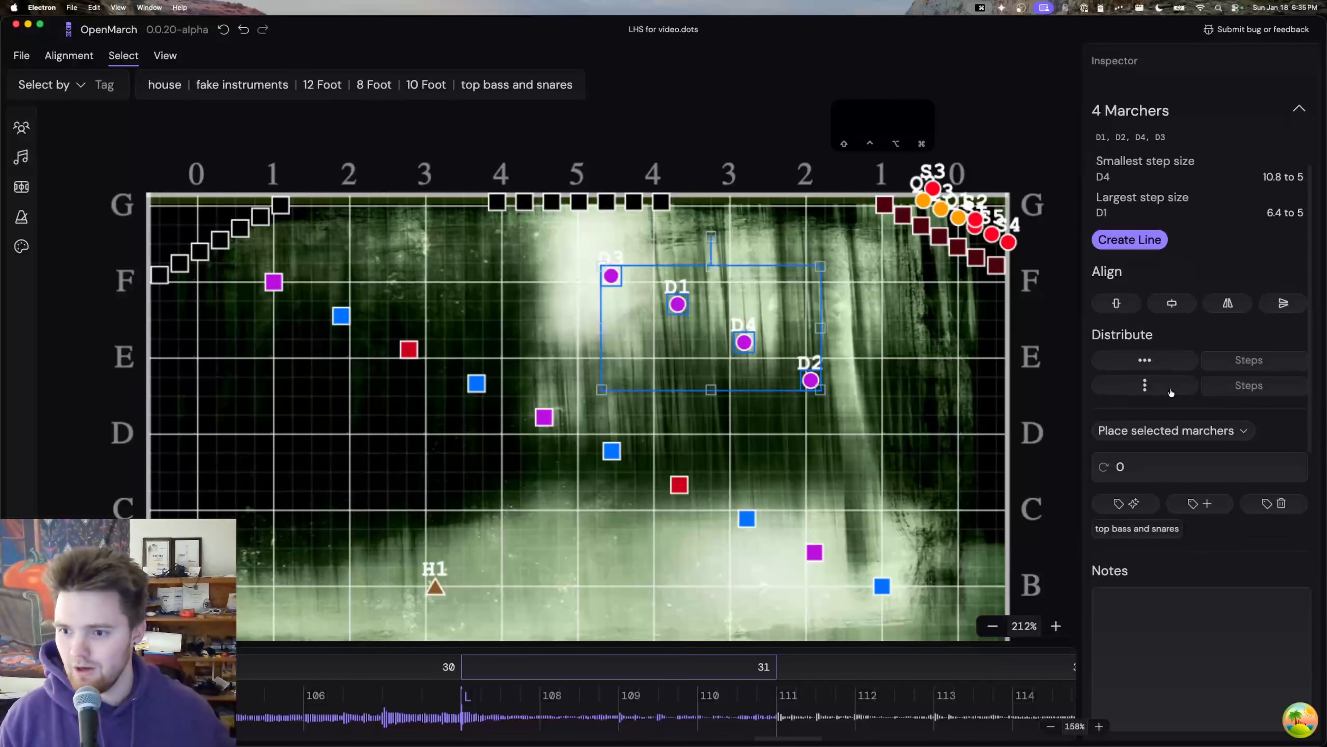
{"action": "scroll", "coordinate": [1174, 413], "scroll_direction": "down", "scroll_amount": 3}
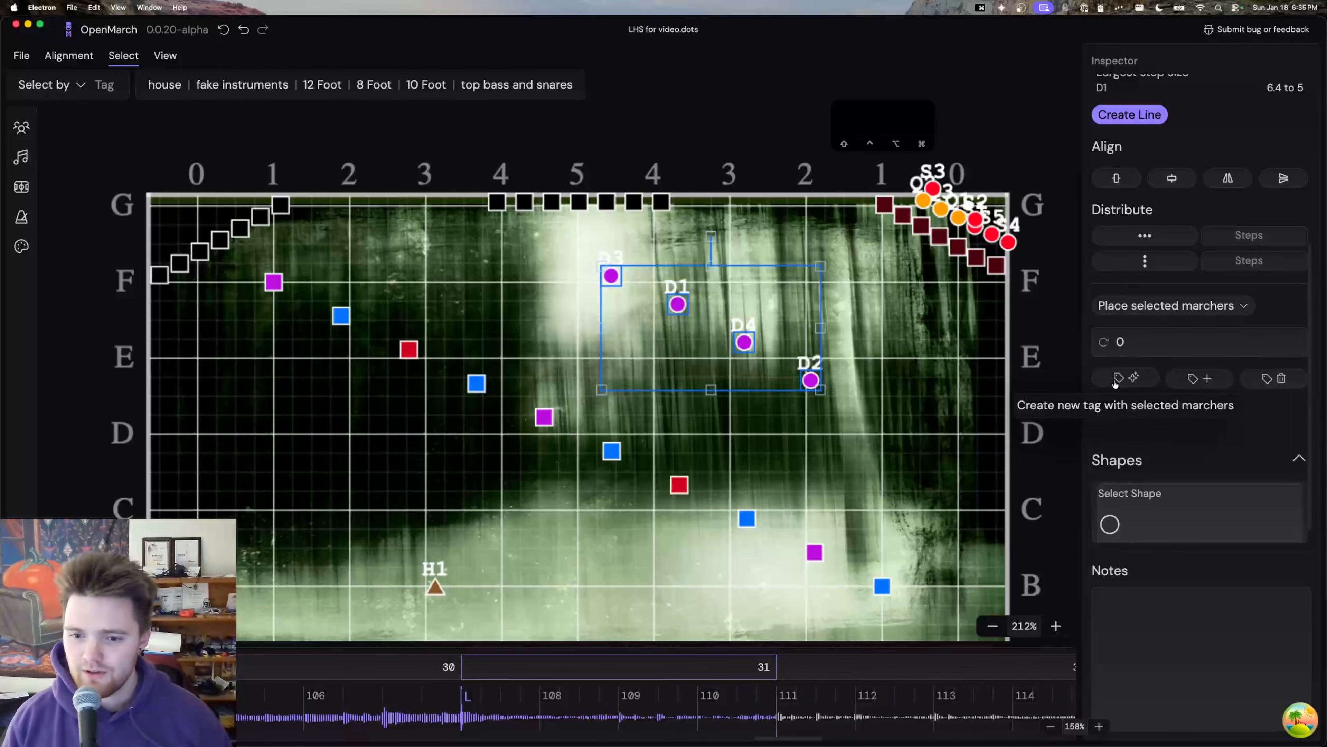
{"action": "left_click", "coordinate": [1118, 378]}
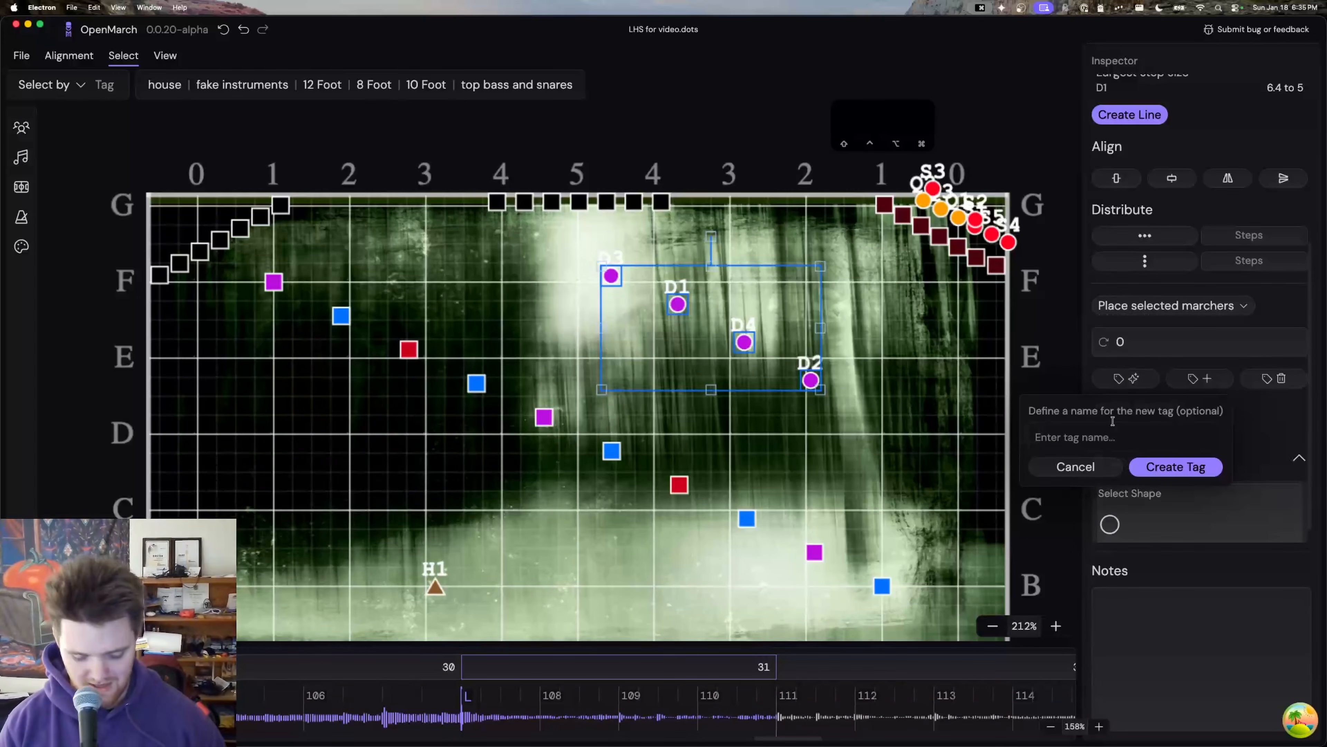
{"action": "type", "text": "par"}
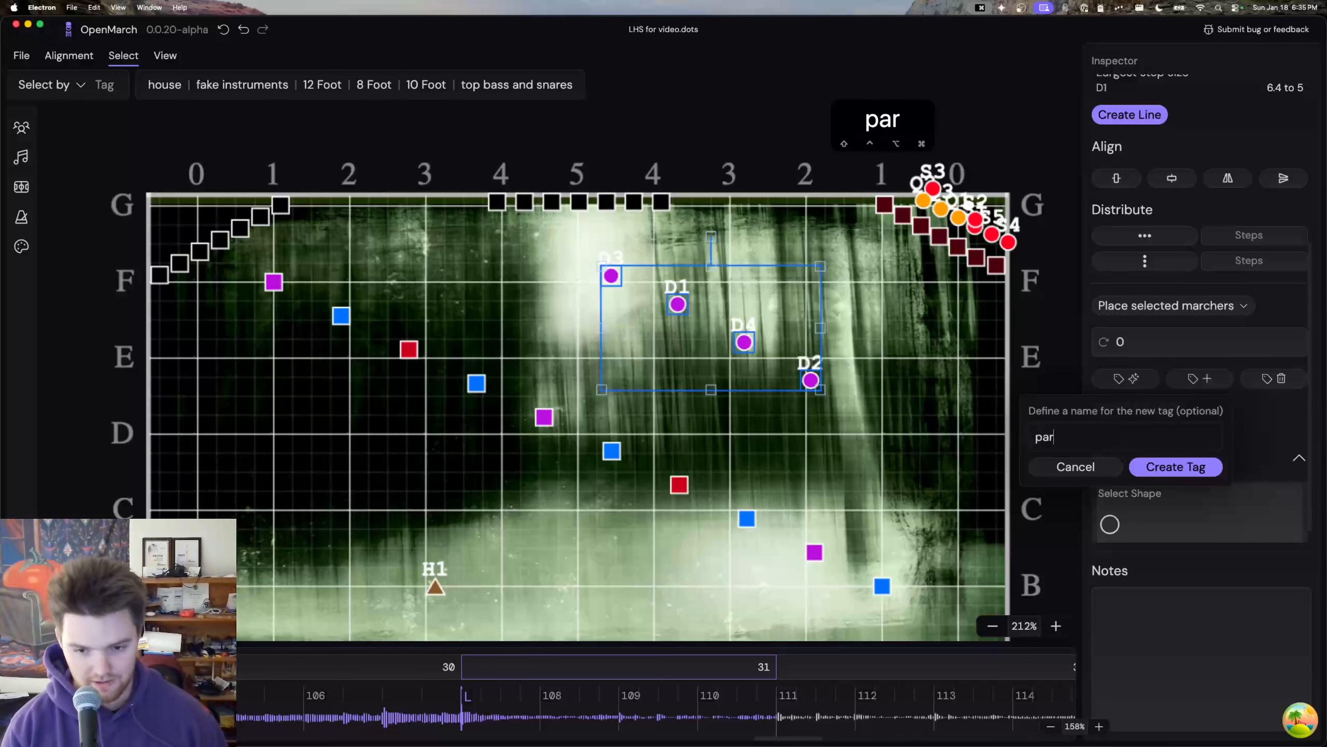
{"action": "type", "text": "t 1 rifles"}
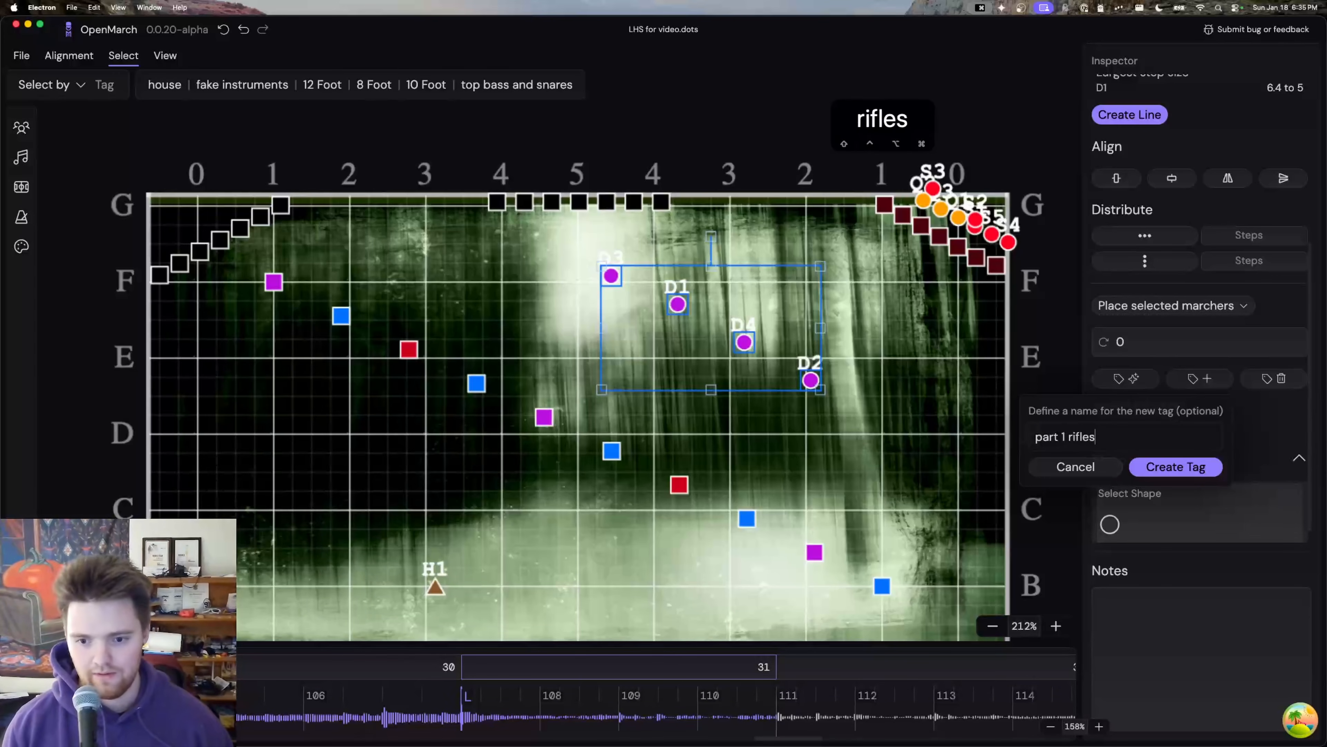
{"action": "left_click", "coordinate": [1176, 466]}
{"action": "left_click", "coordinate": [869, 442]}
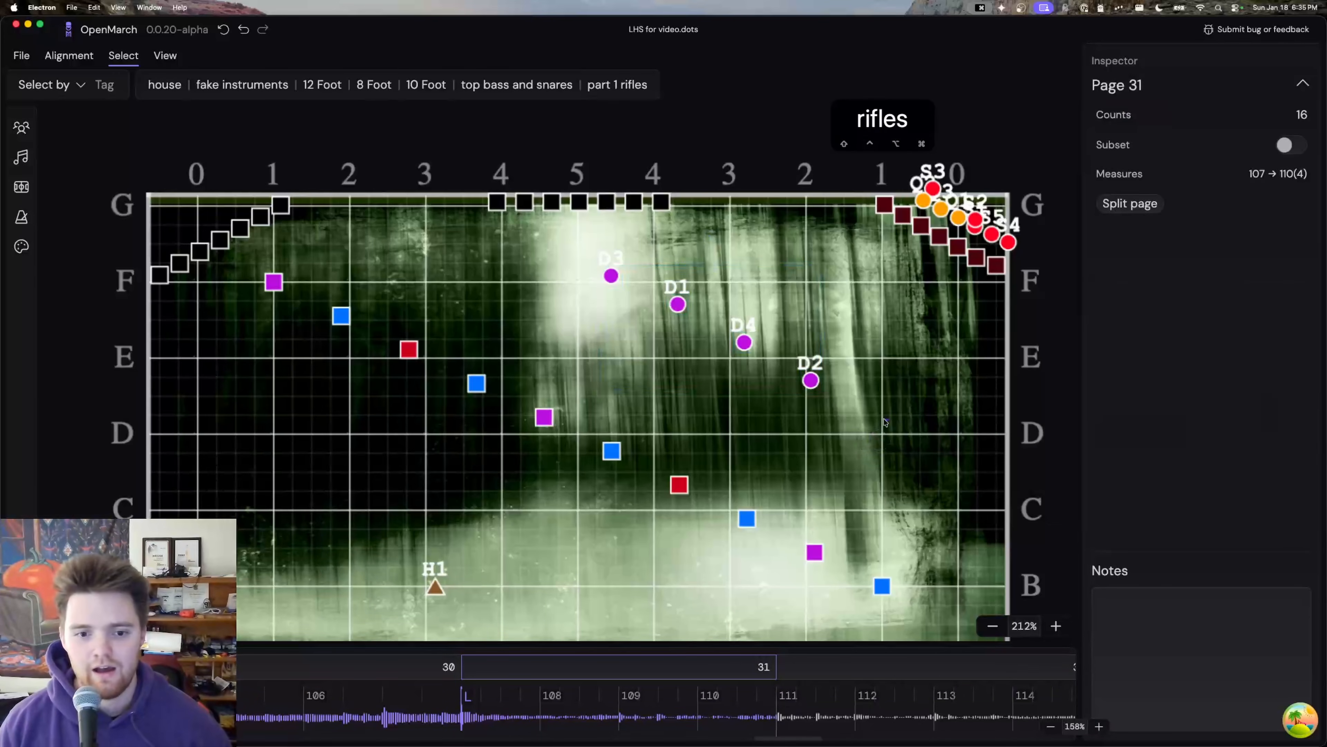
Step: Select D1 to D4 directly on the field, clear the selection, and reselect them through the "part 1 rifles" tag before deselecting
{"action": "left_click_drag", "start_coordinate": [890, 427], "coordinate": [587, 265]}
{"action": "left_click", "coordinate": [703, 173]}
{"action": "left_click", "coordinate": [618, 85]}
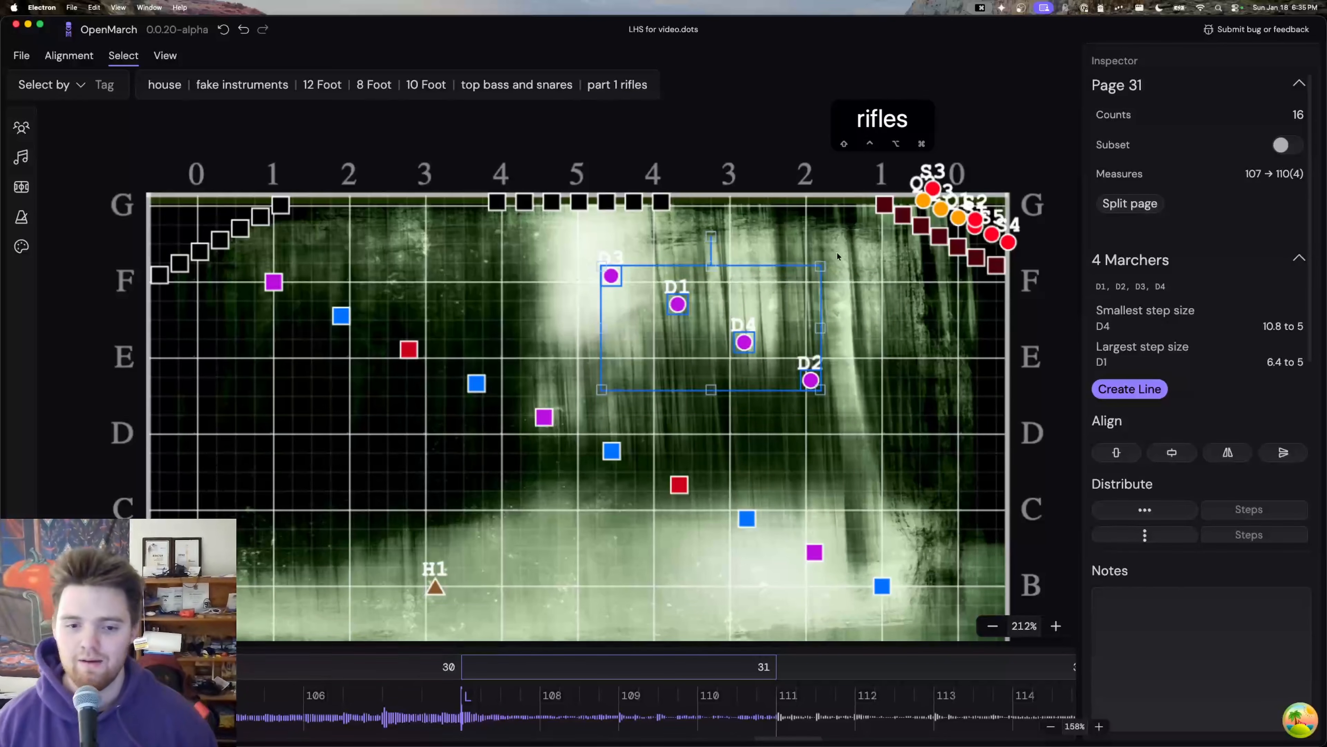
{"action": "left_click", "coordinate": [996, 421]}
Step: Select marcher D2 and open the appearance settings of its "part 1 rifles" tag for page 31
{"action": "left_click", "coordinate": [812, 380]}
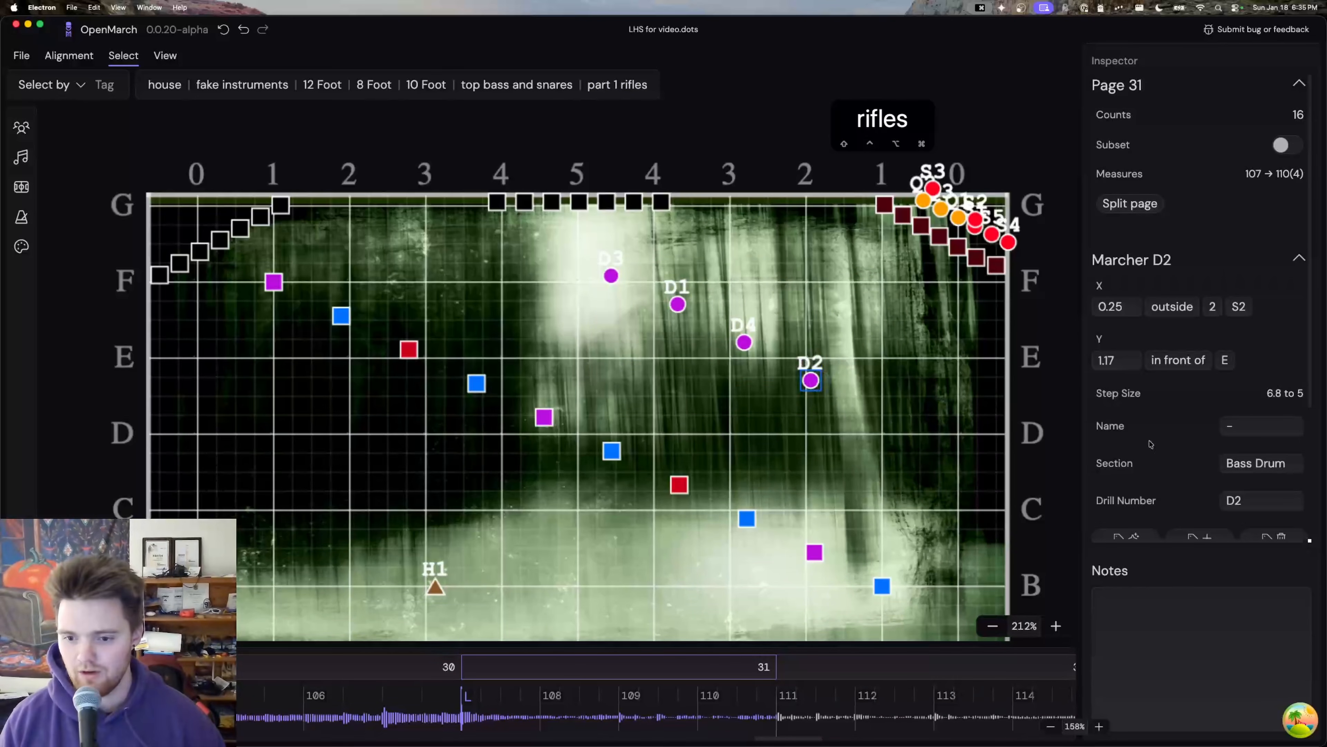
{"action": "scroll", "coordinate": [1152, 445], "scroll_direction": "down", "scroll_amount": 1}
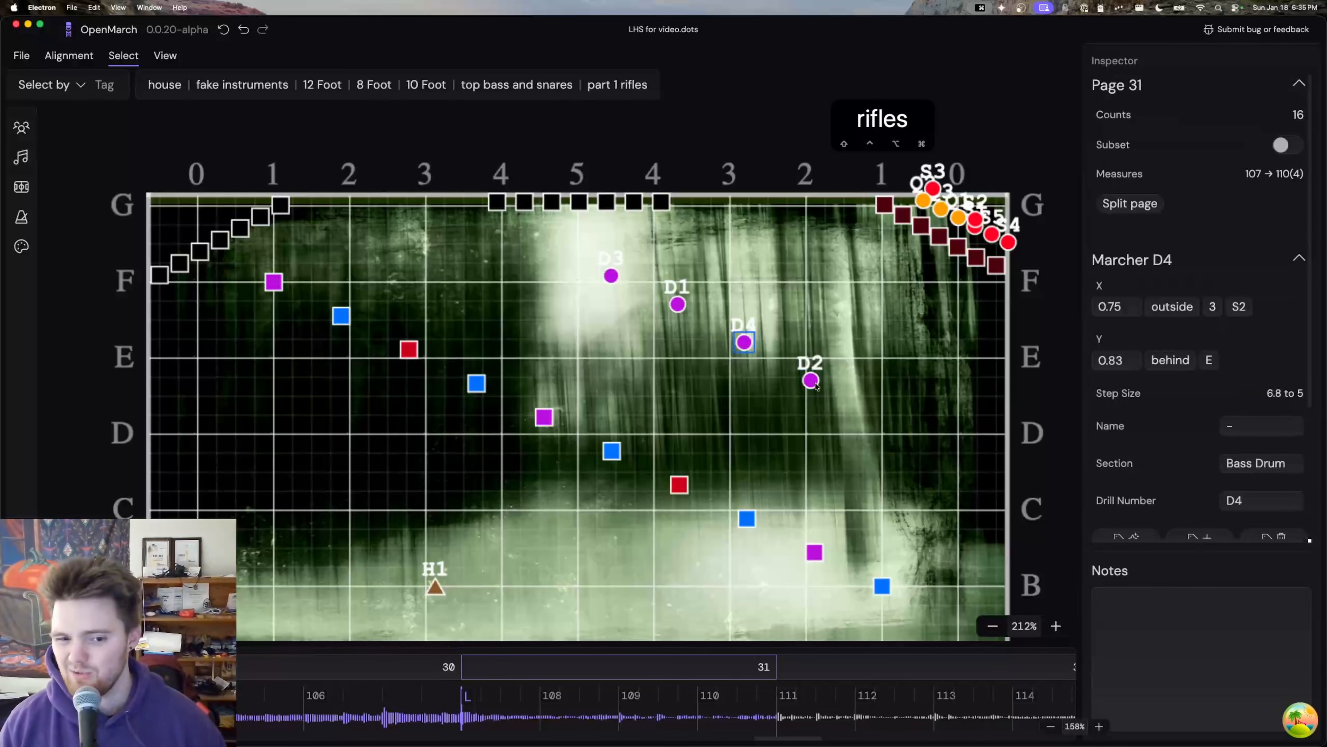
{"action": "scroll", "coordinate": [1202, 397], "scroll_direction": "down", "scroll_amount": 3}
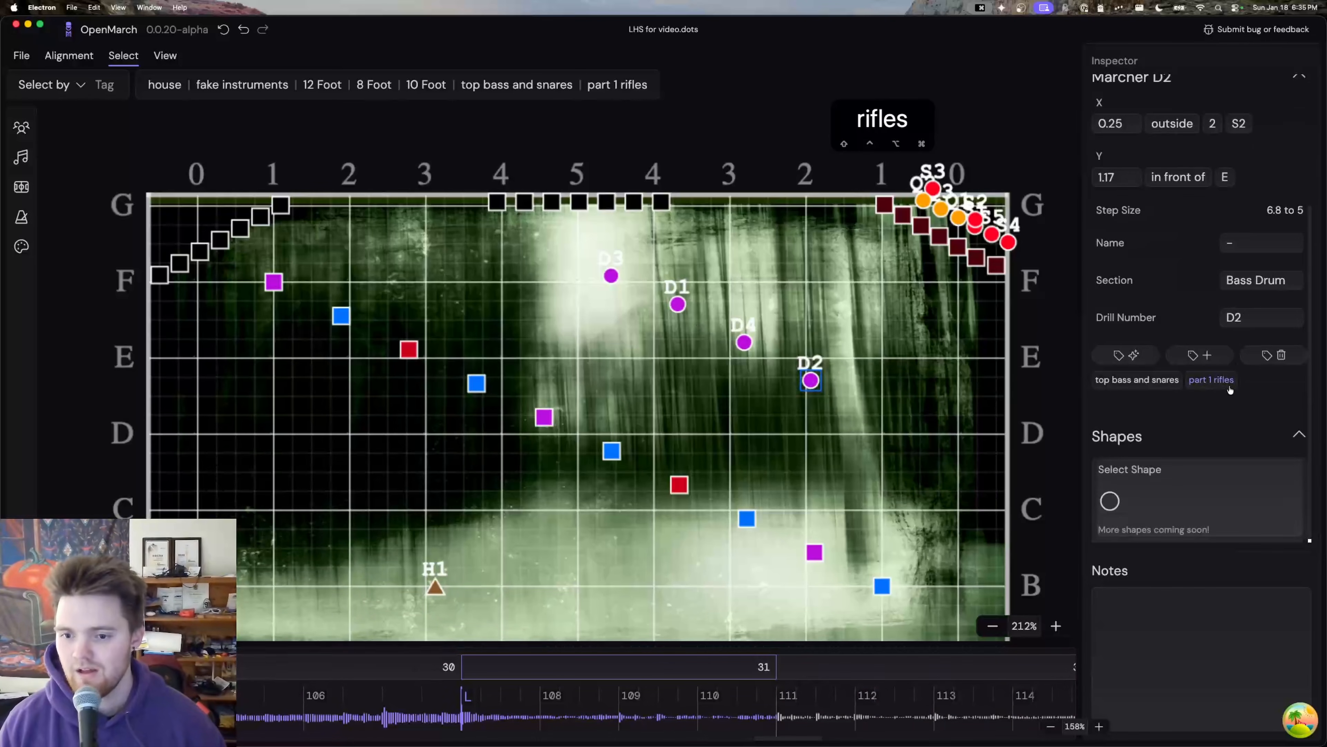
{"action": "left_click", "coordinate": [1226, 389]}
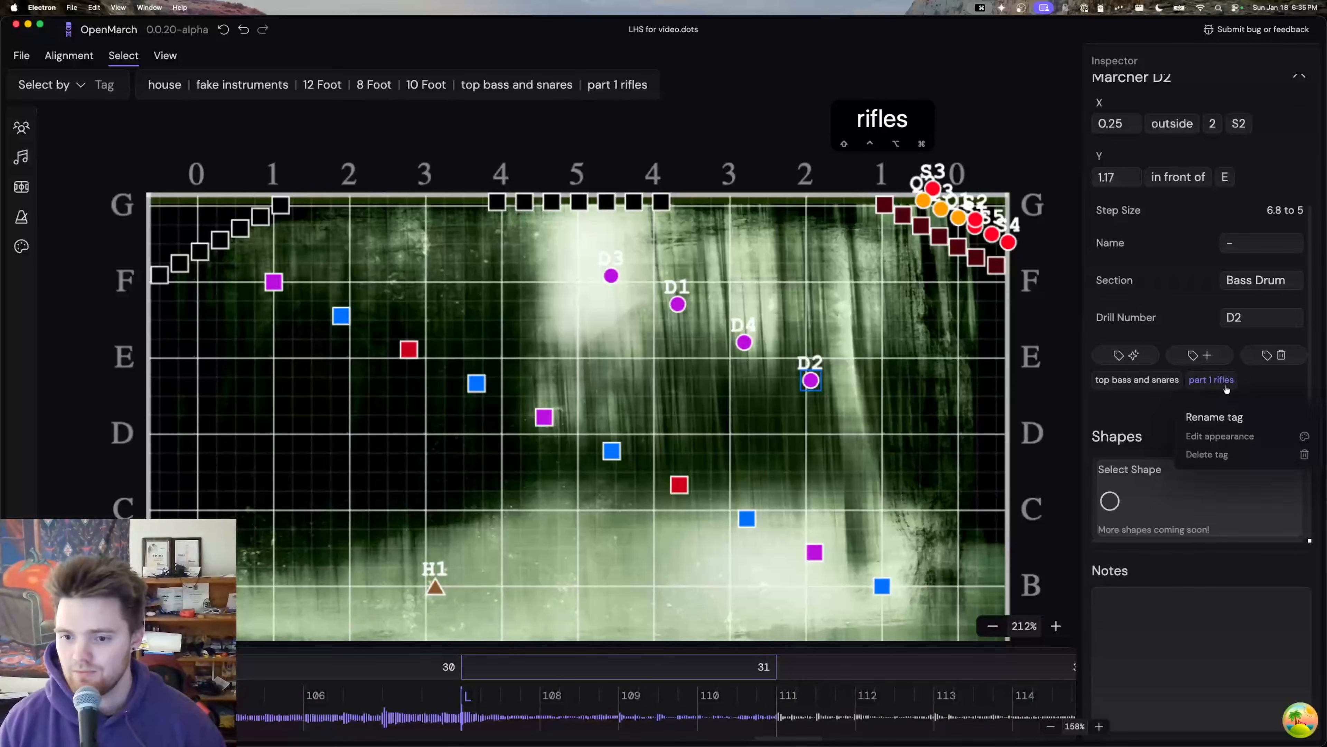
{"action": "left_click", "coordinate": [1235, 442]}
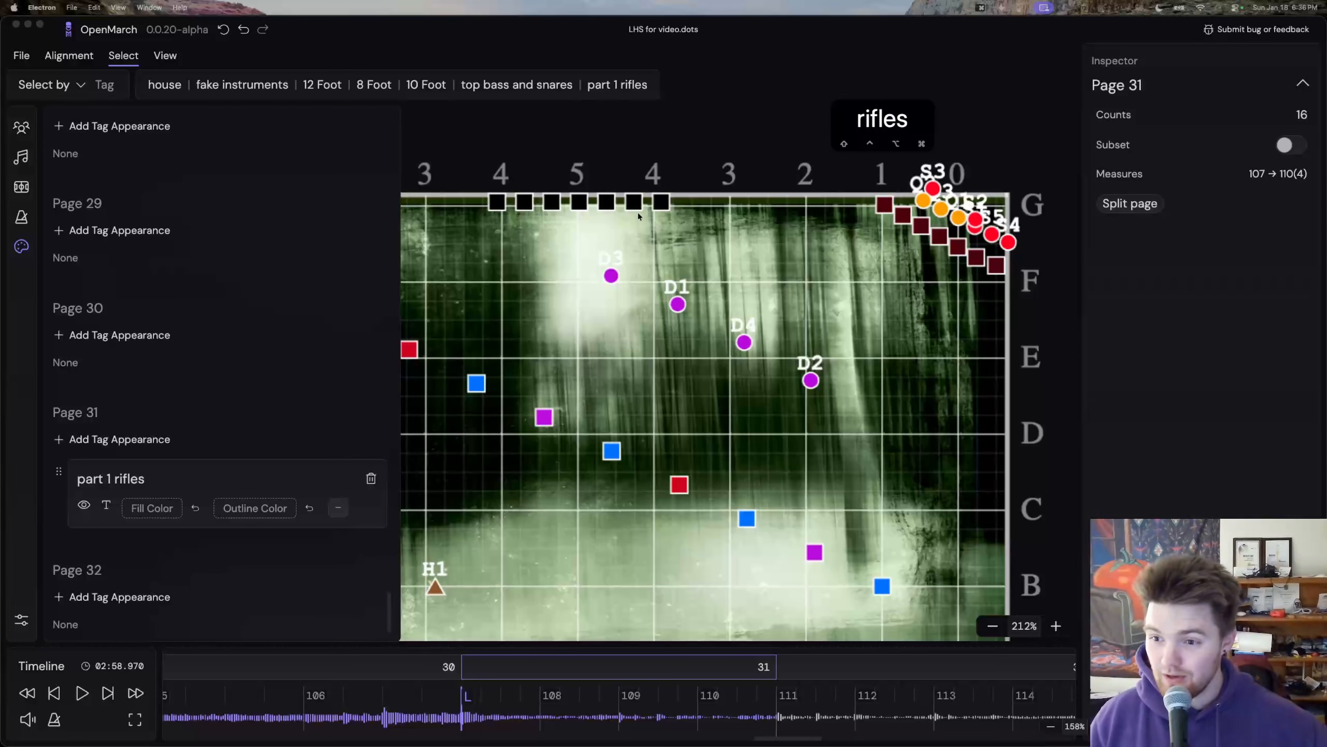
Step: Add a tag appearance for "part 1 rifles" to page 30
{"action": "scroll", "coordinate": [312, 217], "scroll_direction": "up", "scroll_amount": 5}
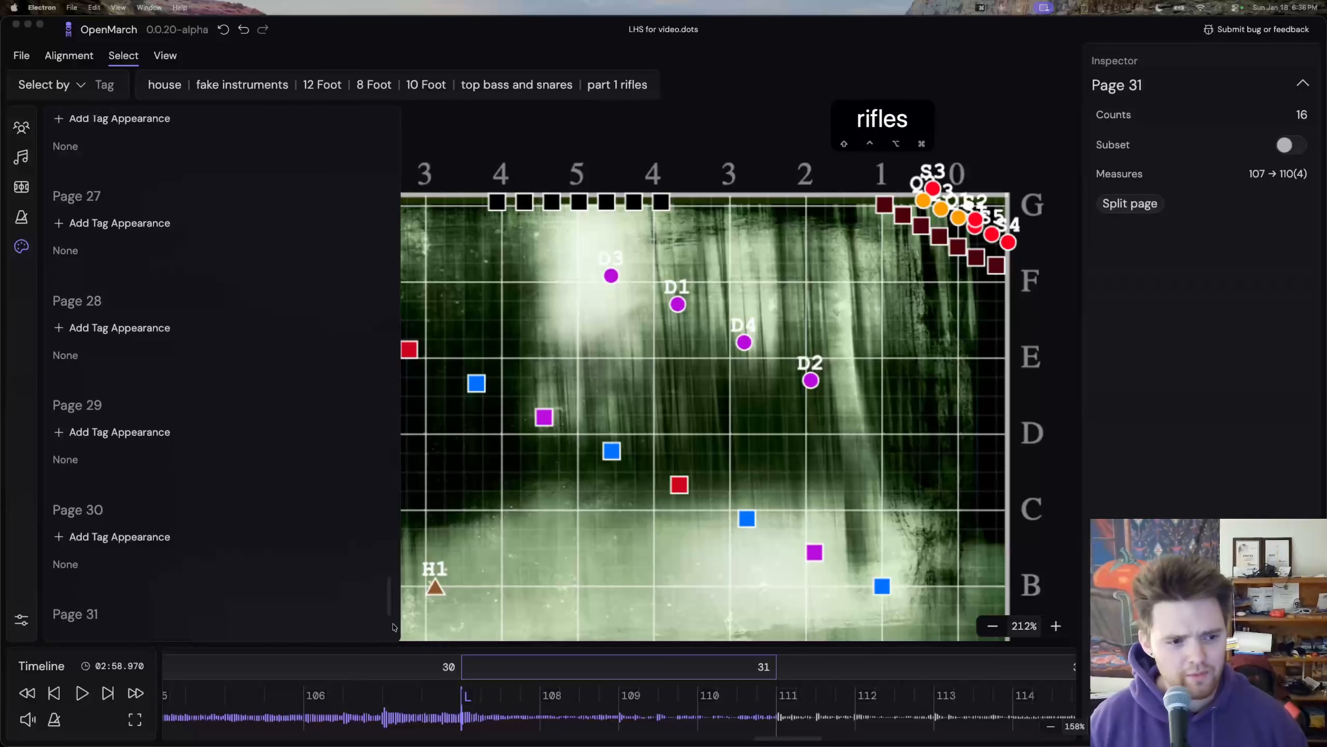
{"action": "scroll", "coordinate": [232, 436], "scroll_direction": "down", "scroll_amount": 3}
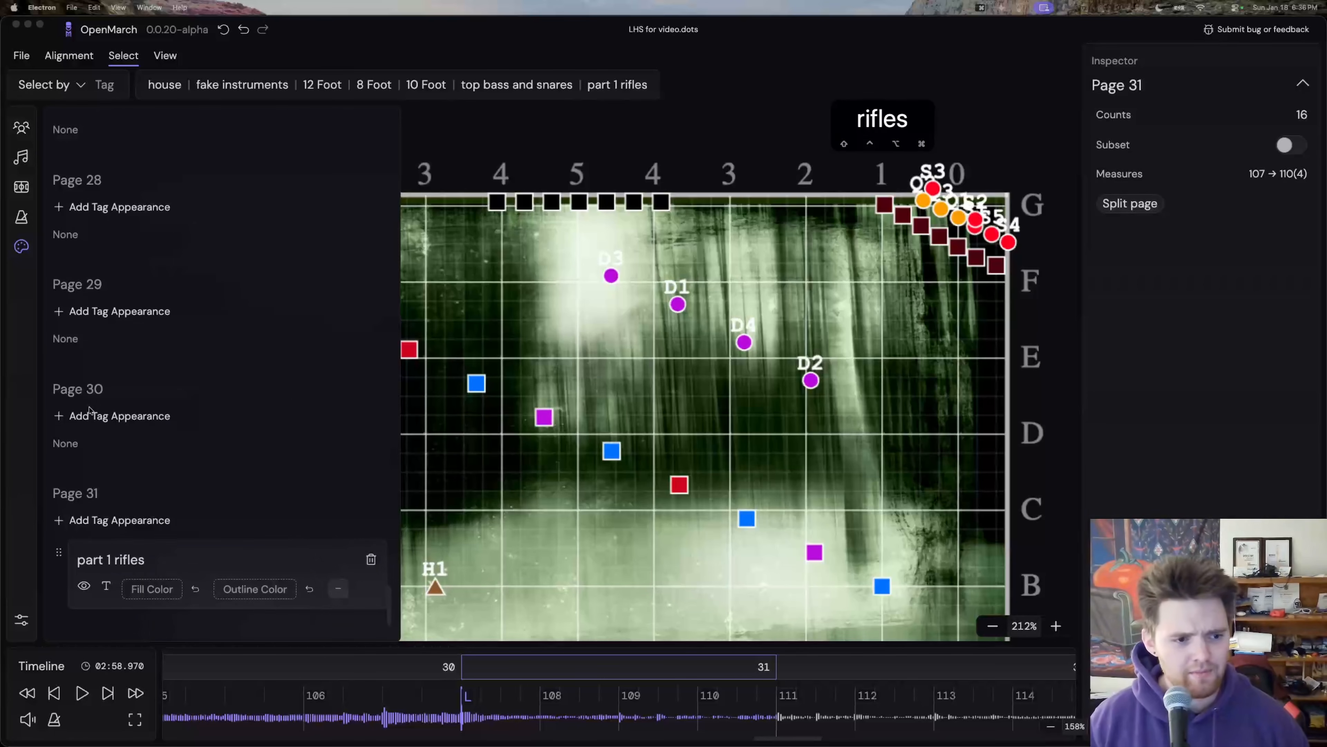
{"action": "left_click", "coordinate": [67, 417]}
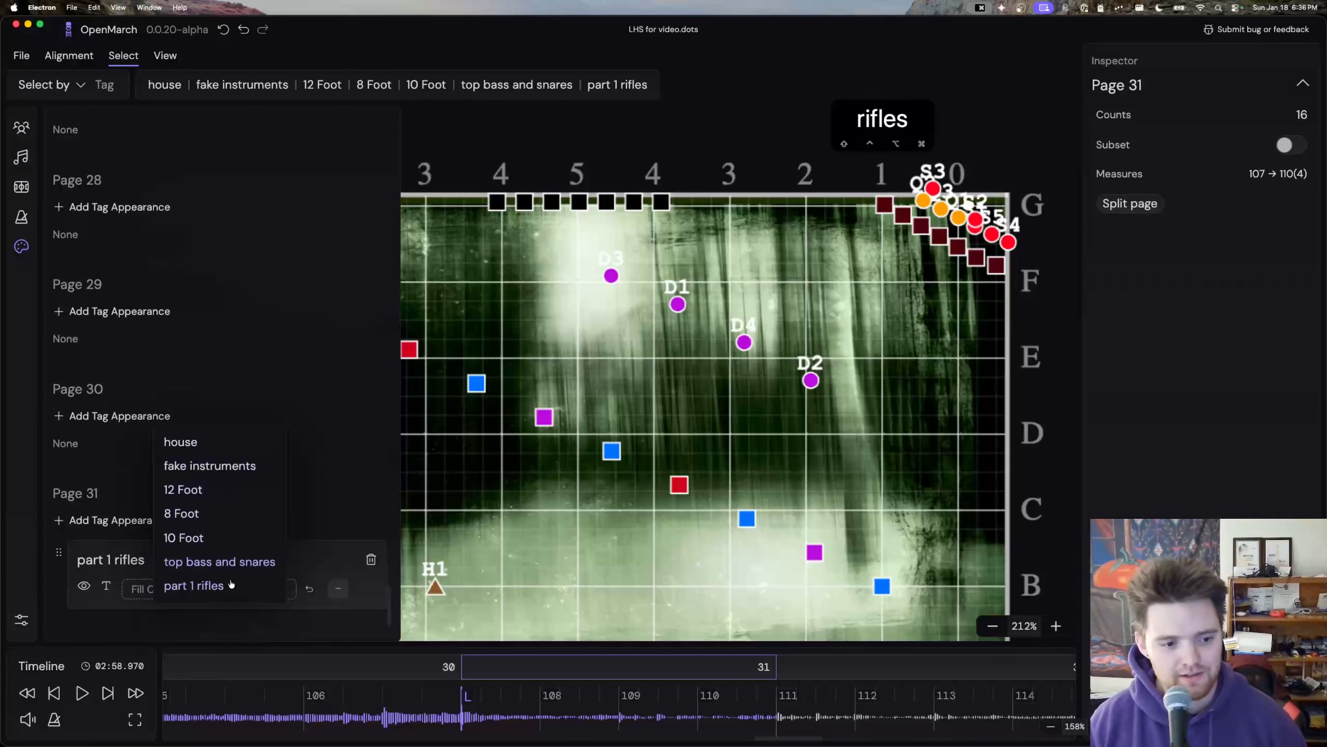
{"action": "left_click", "coordinate": [219, 585]}
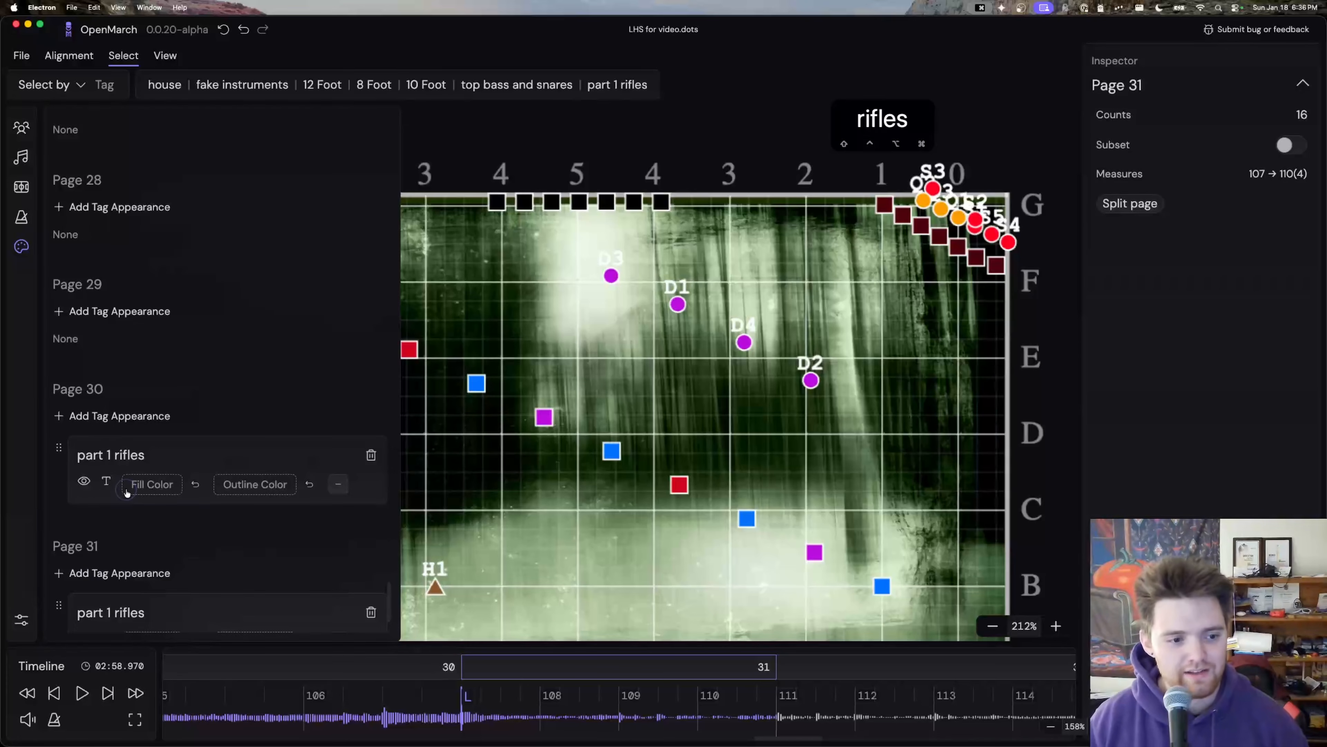
Step: Give the page 30 "part 1 rifles" appearance a red D0021B fill, a yellow F8E61B outline and a square shape
{"action": "left_click", "coordinate": [149, 487]}
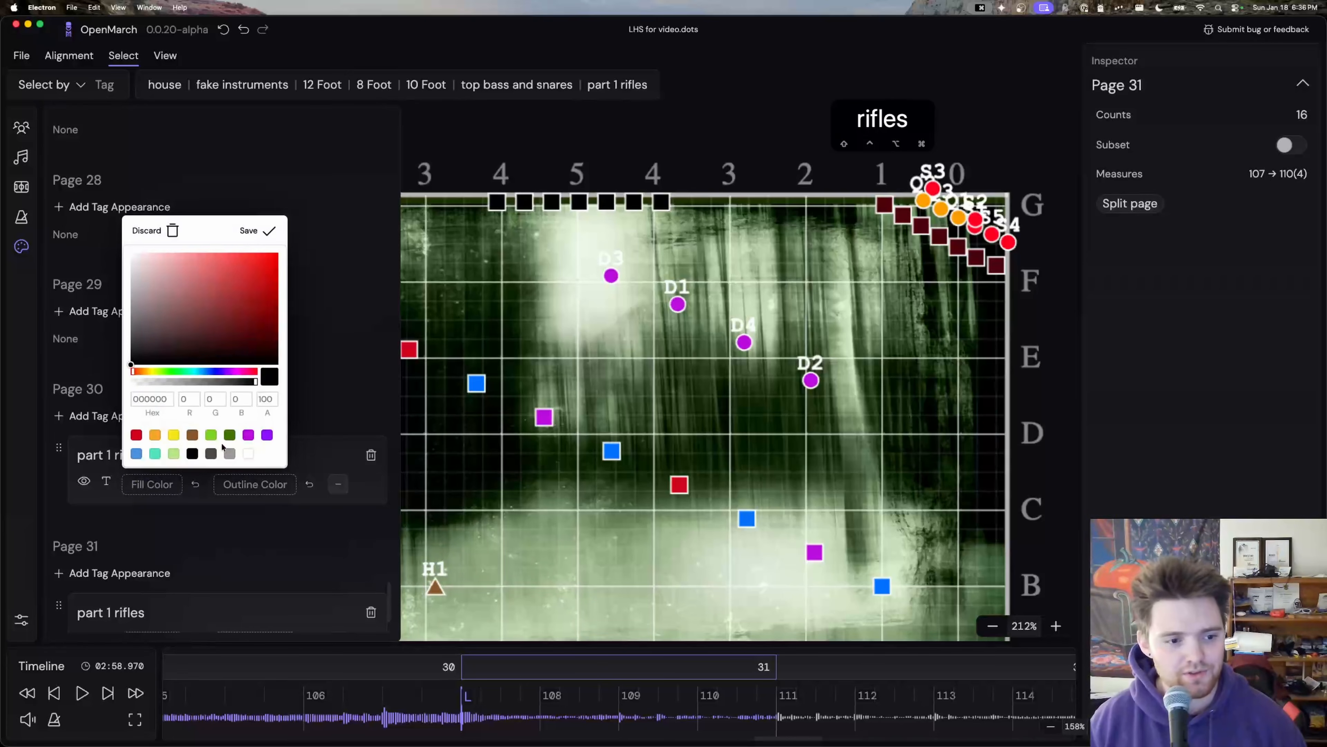
{"action": "left_click", "coordinate": [137, 437]}
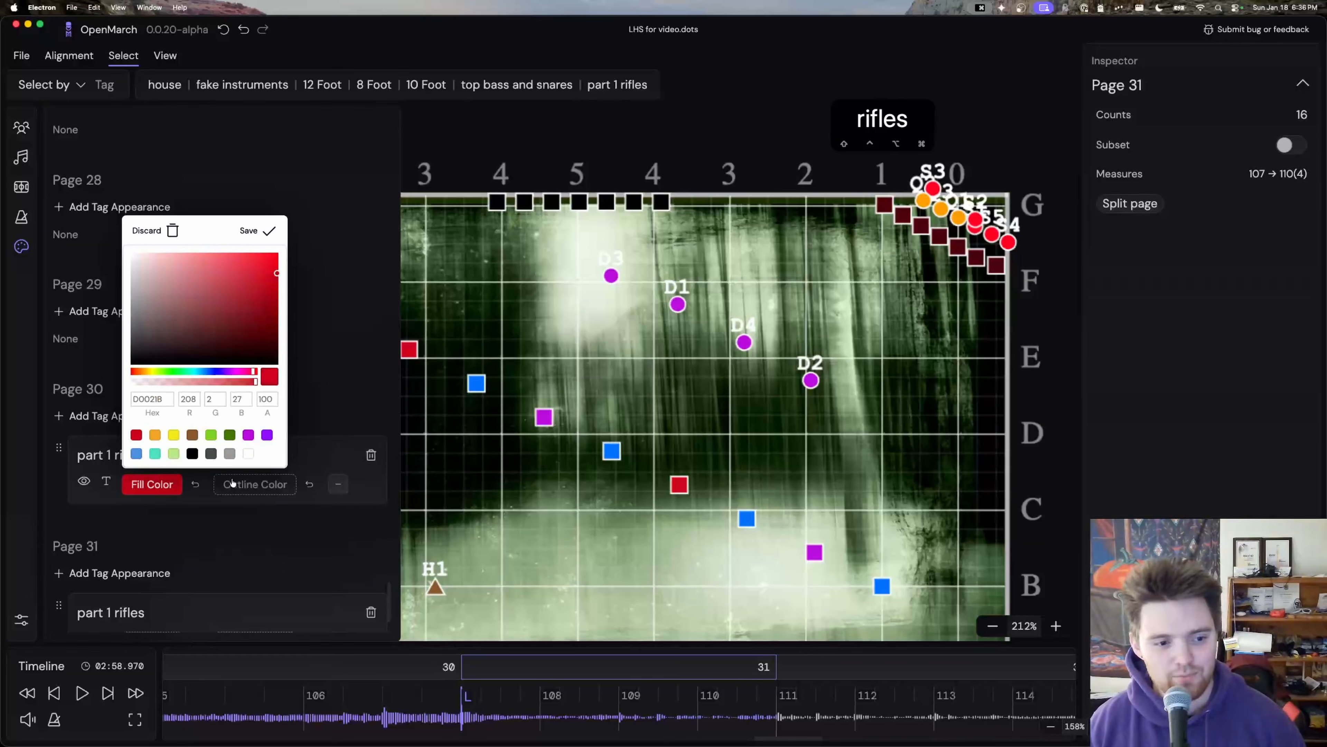
{"action": "left_click", "coordinate": [284, 437]}
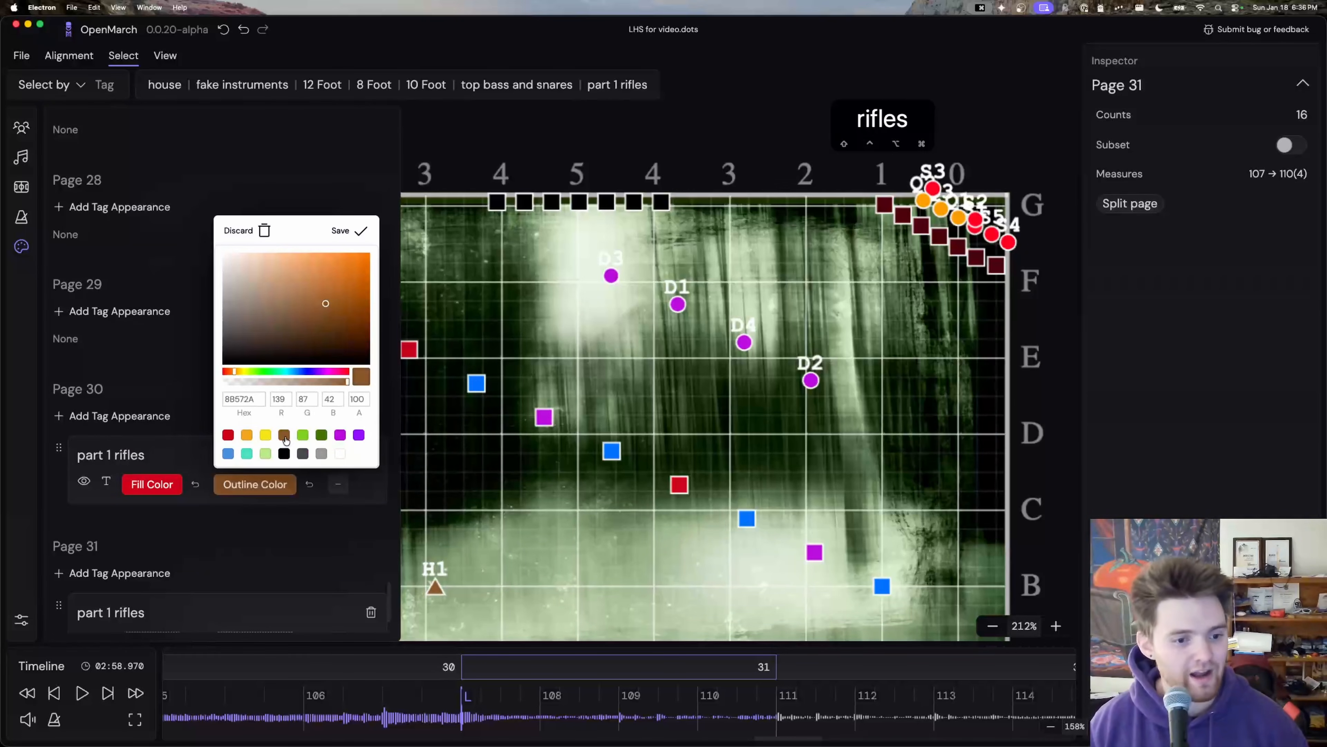
{"action": "left_click", "coordinate": [266, 437]}
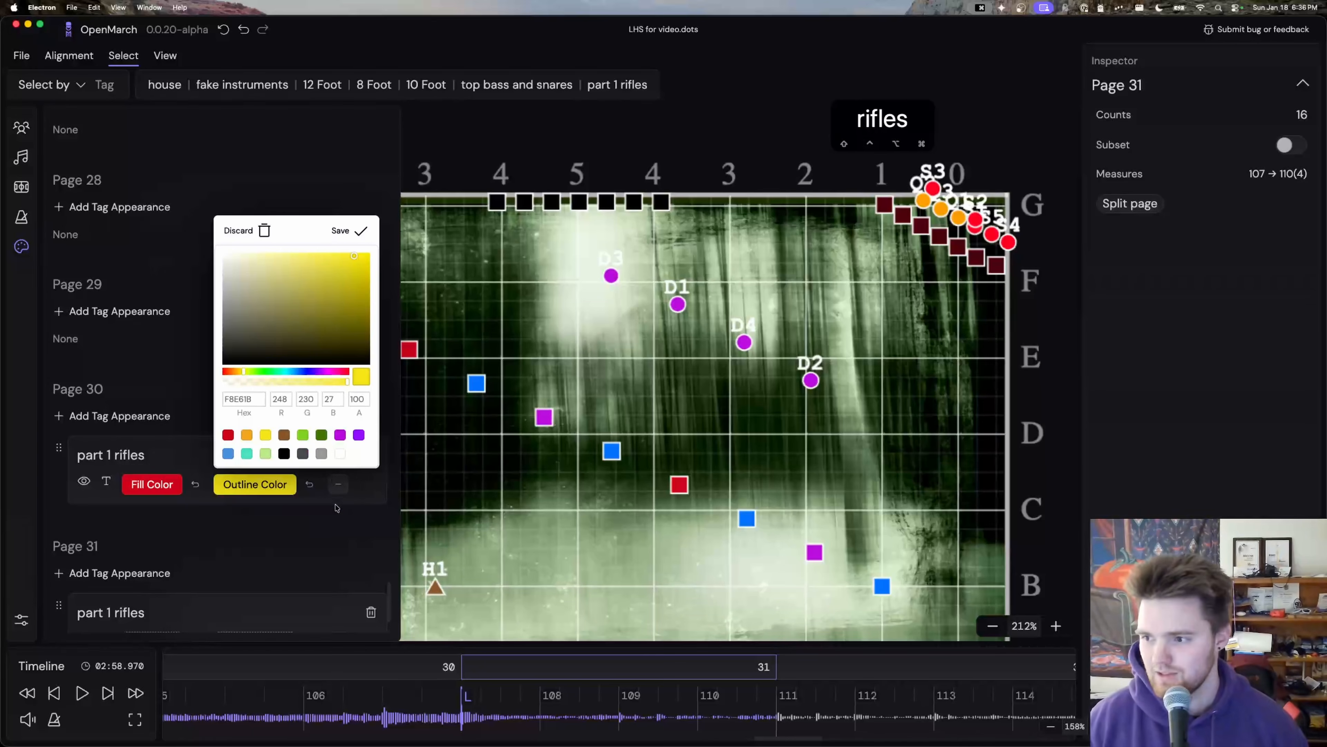
{"action": "left_click", "coordinate": [338, 485]}
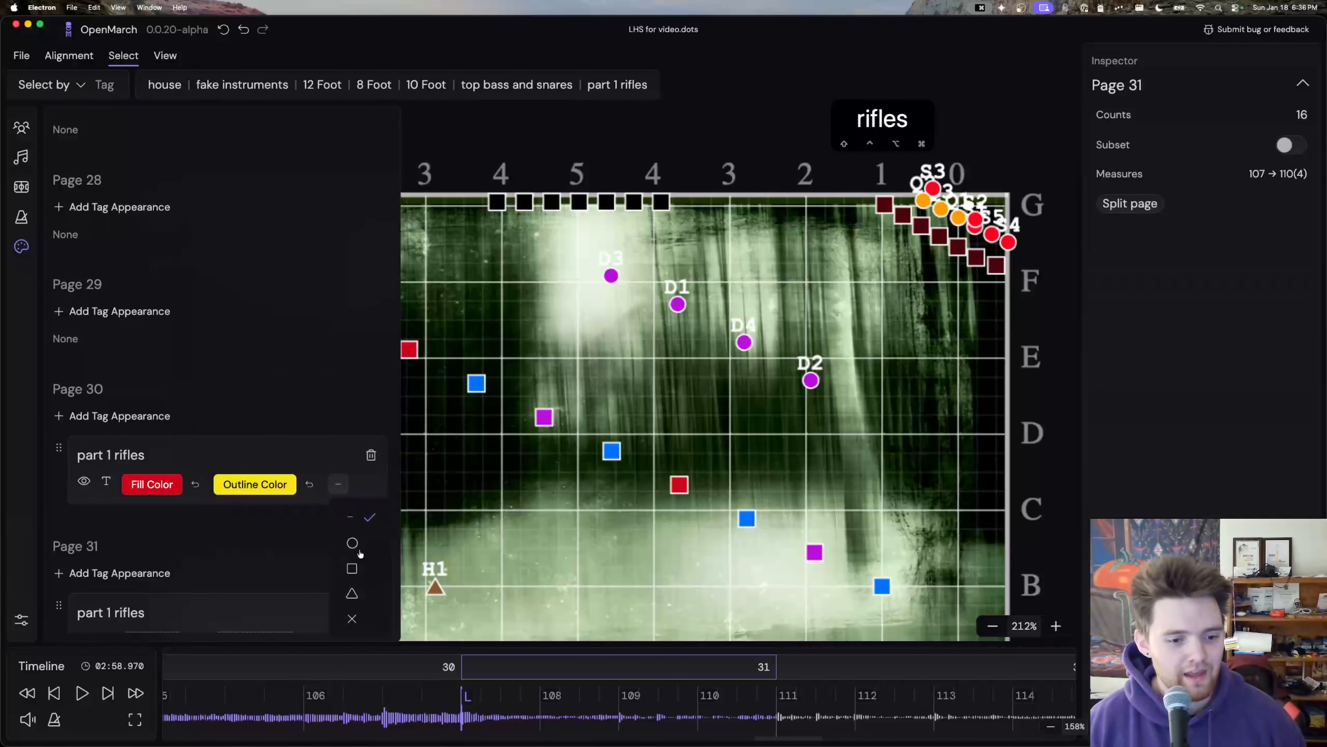
{"action": "left_click", "coordinate": [352, 570]}
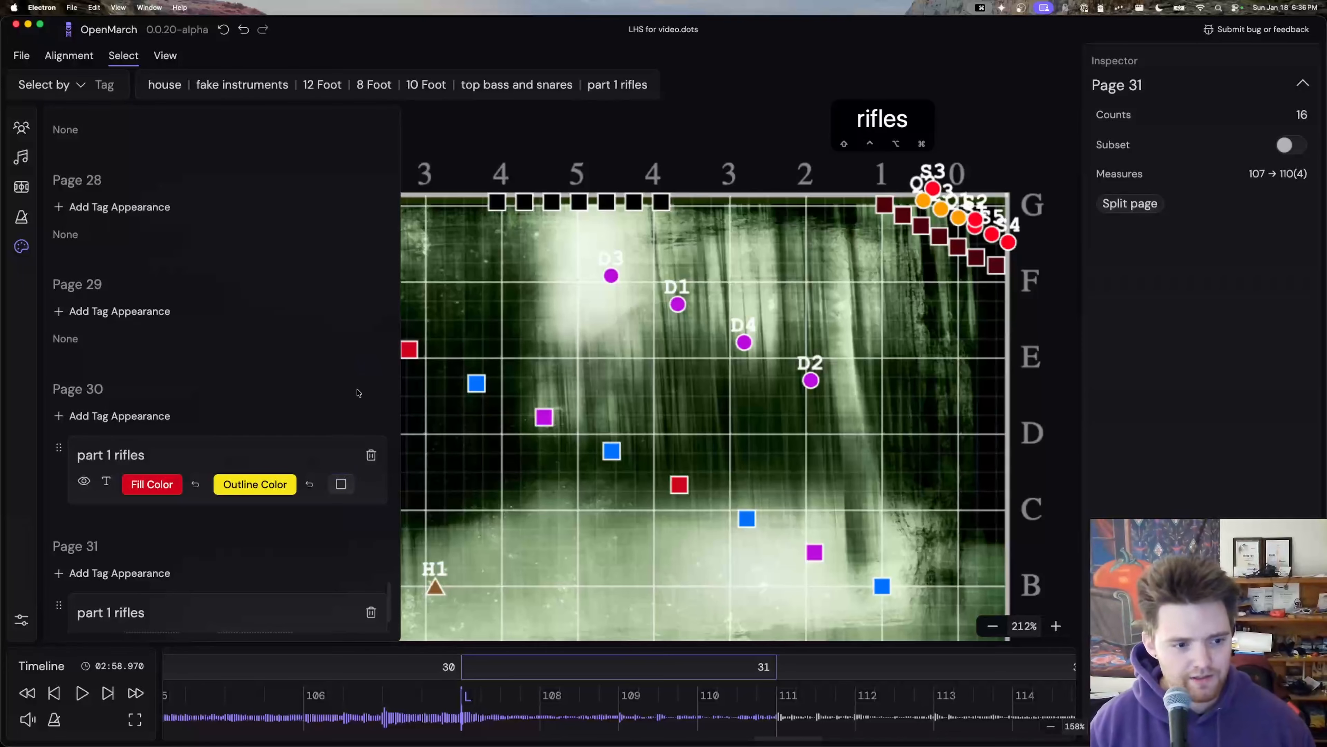
Step: Switch back and forth between pages 30 and 31 to check how the tagged marchers look
{"action": "left_click", "coordinate": [440, 668]}
{"action": "key", "text": "e"}
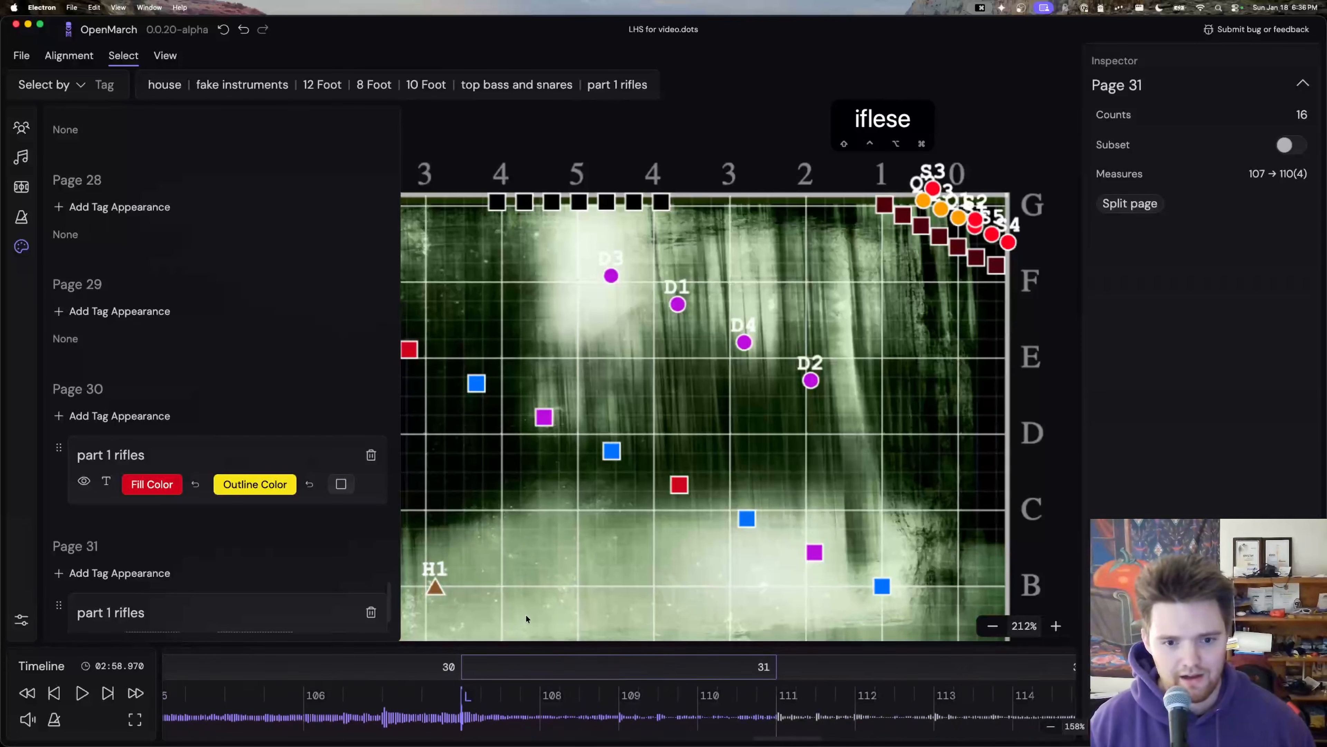
{"action": "key", "text": "q"}
{"action": "key", "text": "q"}
{"action": "key", "text": "e"}
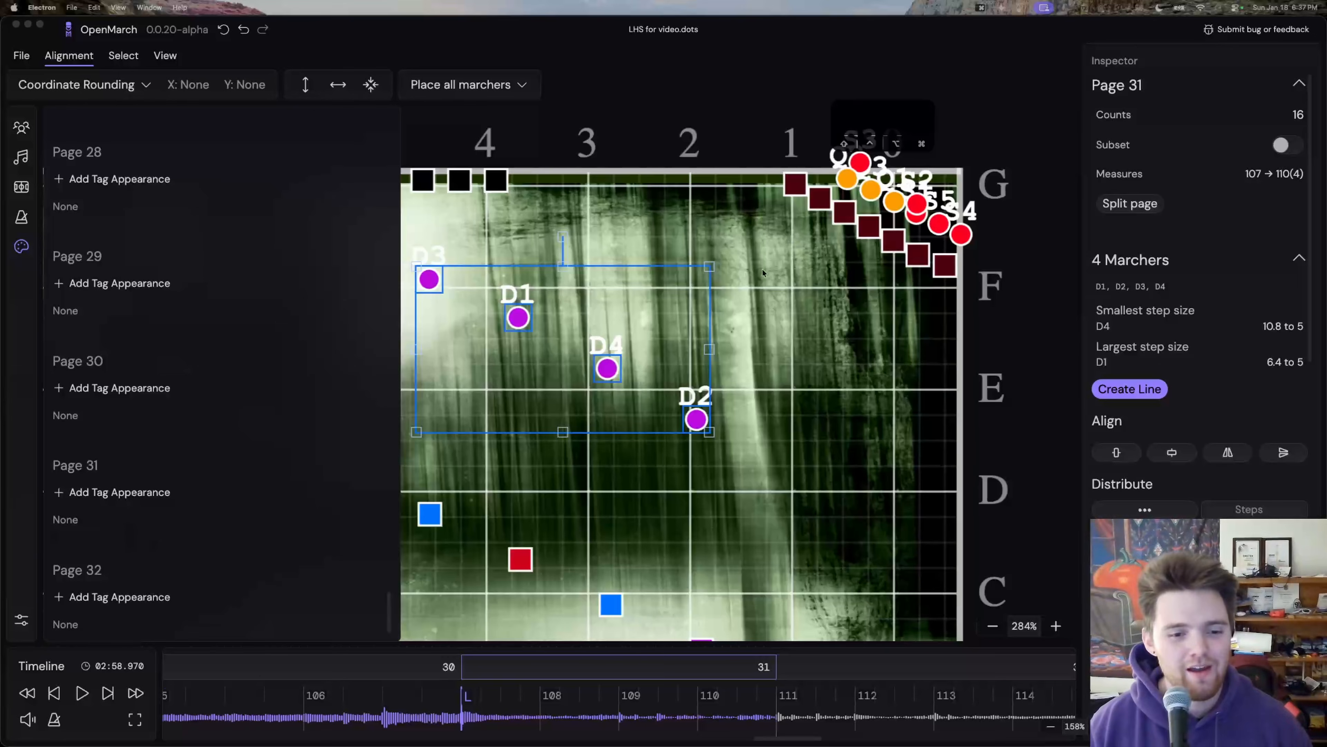
Step: Add a "part 1 rifles" tag appearance to page 30 and give it a yellow F8E61B fill
{"action": "left_click_drag", "start_coordinate": [763, 272], "coordinate": [875, 268]}
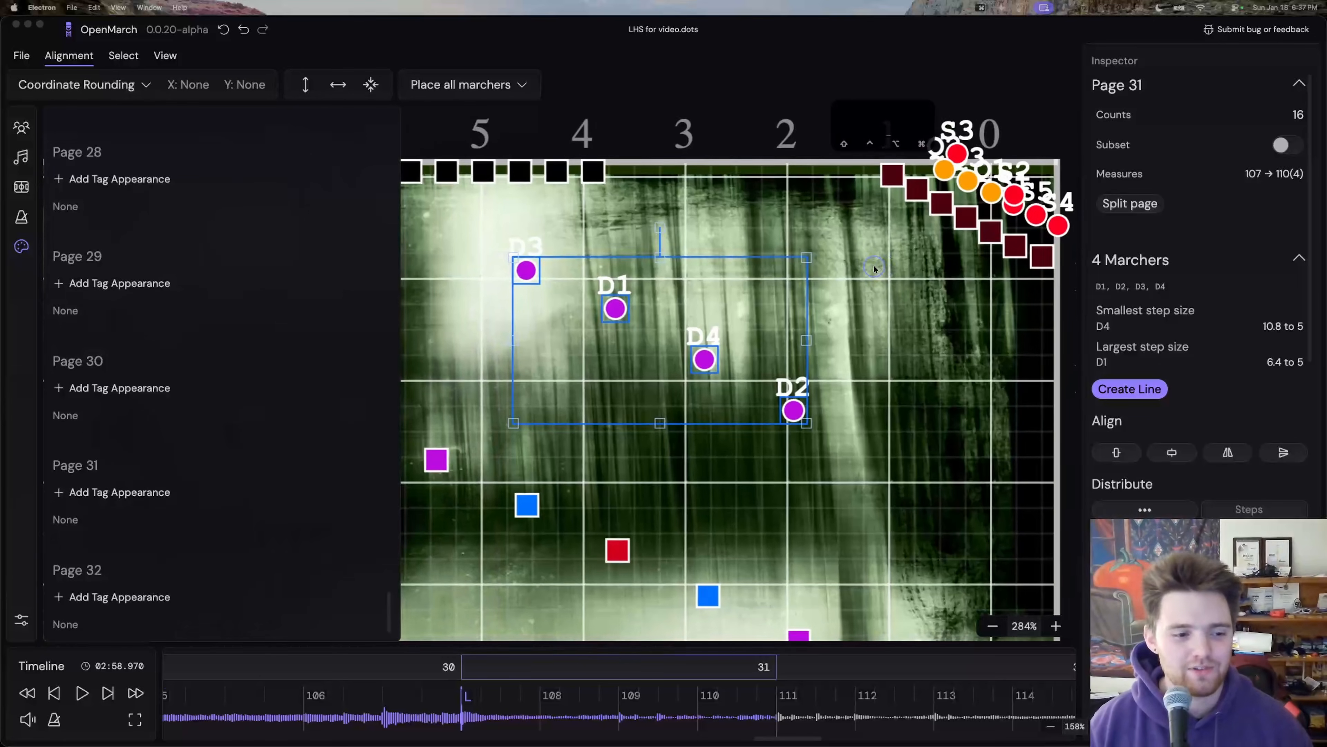
{"action": "left_click", "coordinate": [139, 388]}
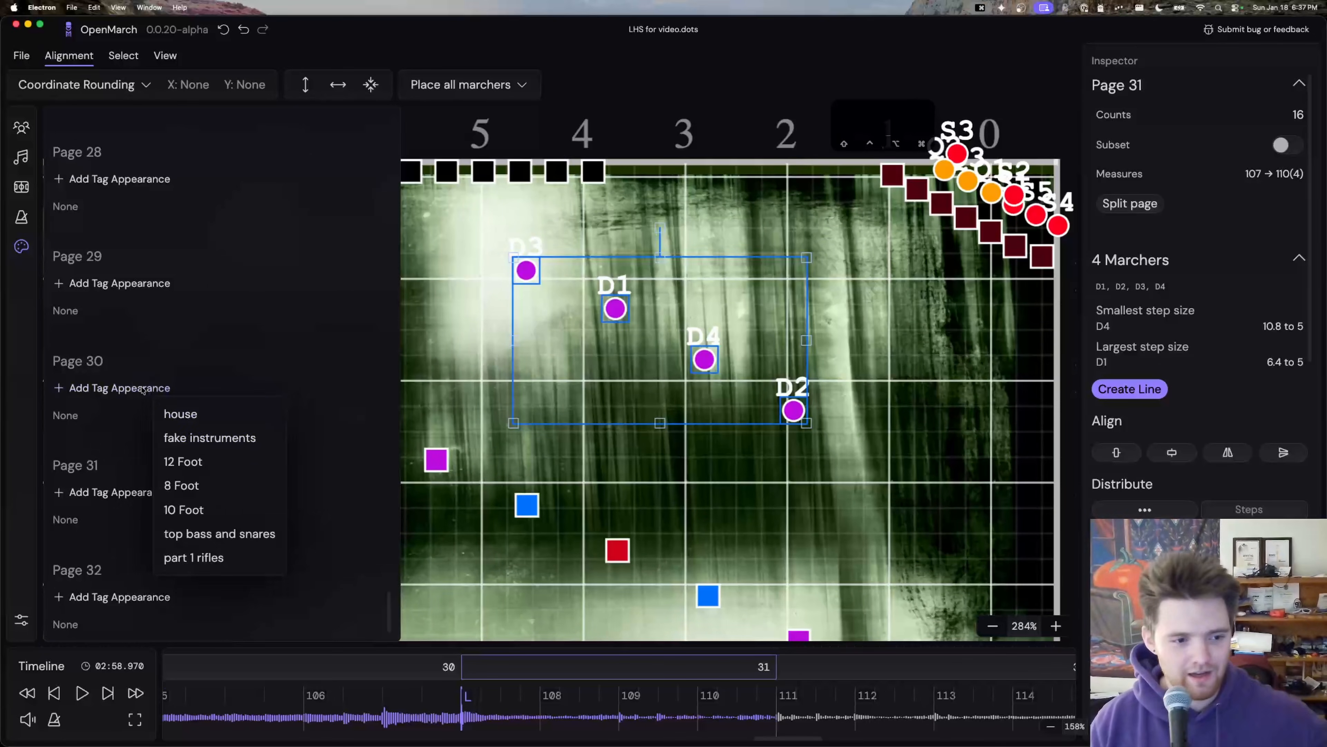
{"action": "left_click", "coordinate": [220, 557]}
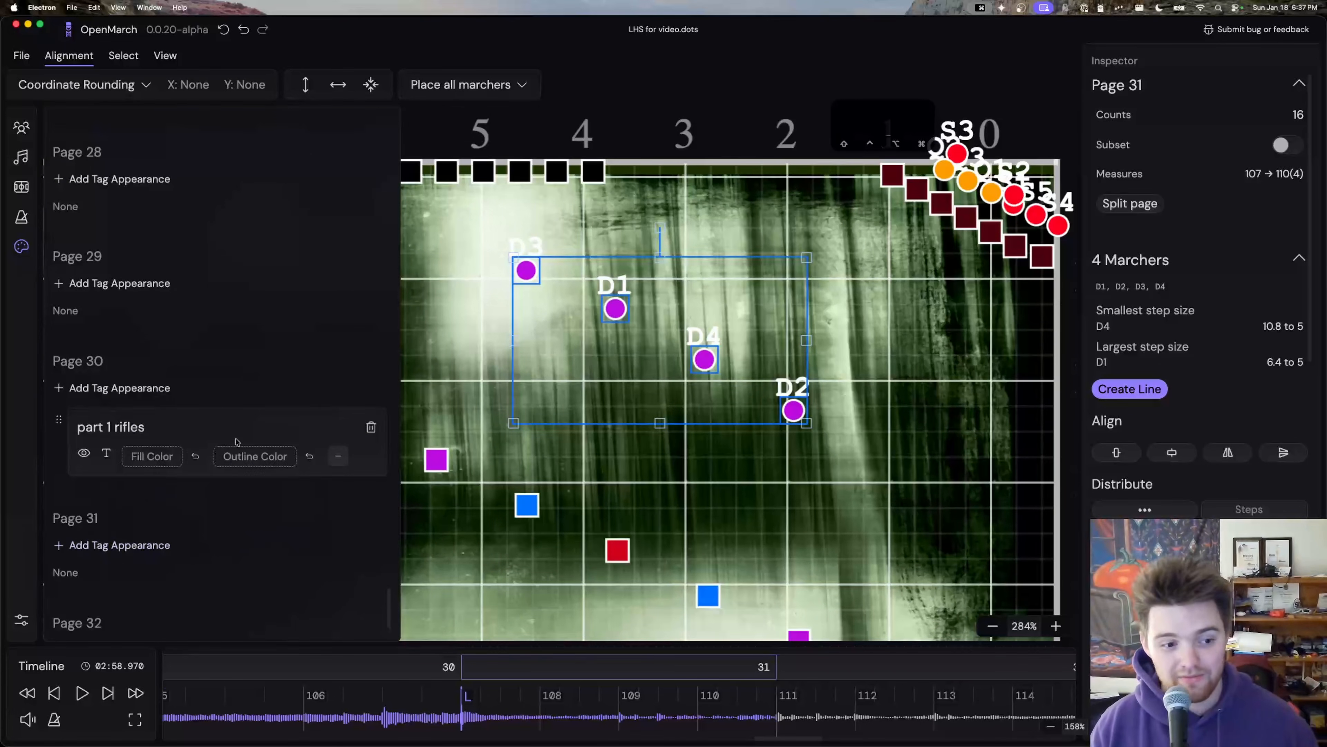
{"action": "left_click", "coordinate": [146, 457]}
{"action": "left_click", "coordinate": [173, 691]}
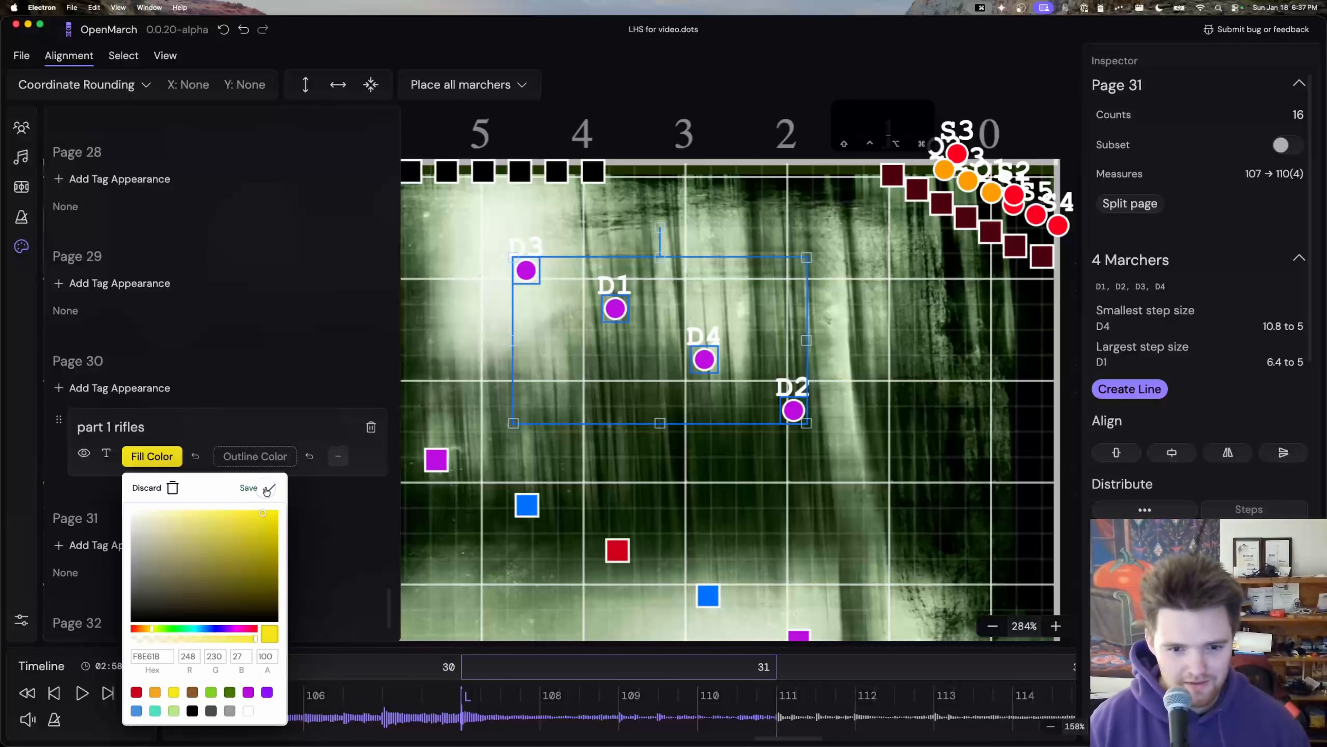
{"action": "left_click", "coordinate": [250, 488]}
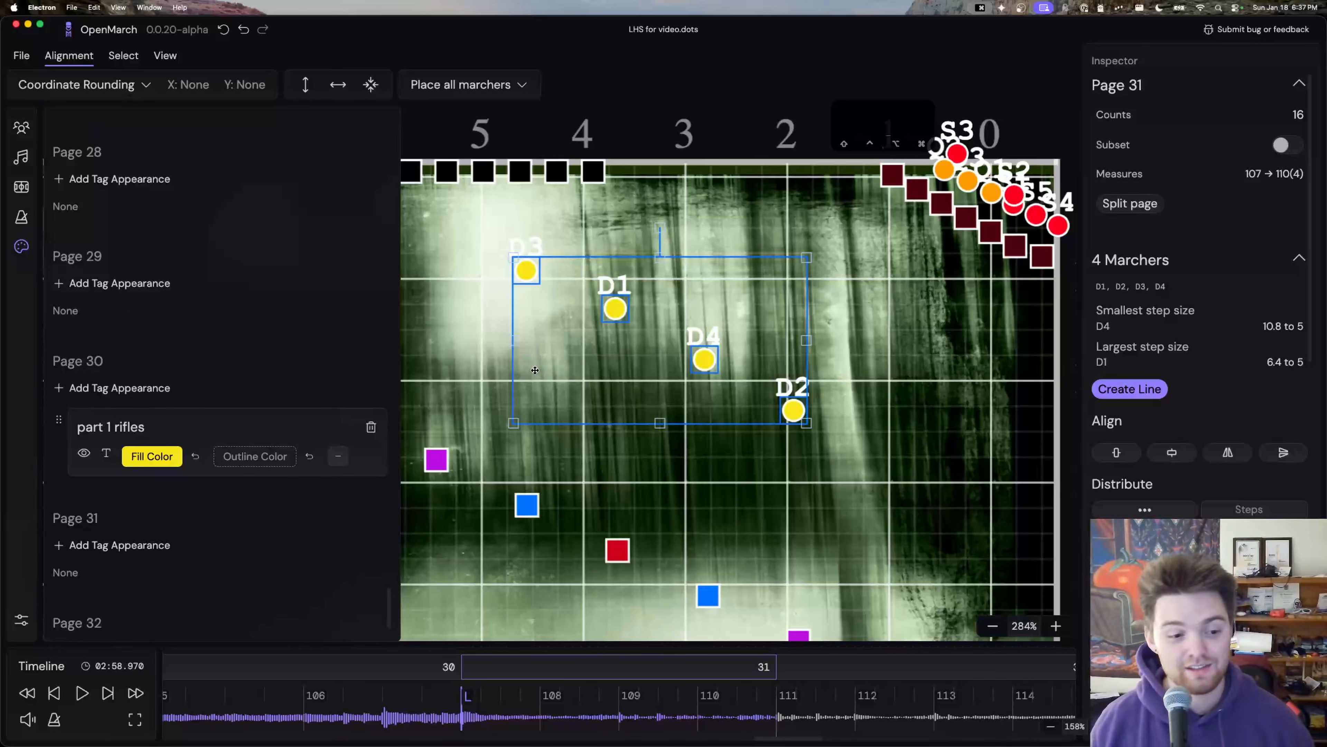
Step: Change the page 30 "part 1 rifles" appearance to a red fill, a yellow F8E61B outline and a square shape
{"action": "left_click", "coordinate": [282, 454]}
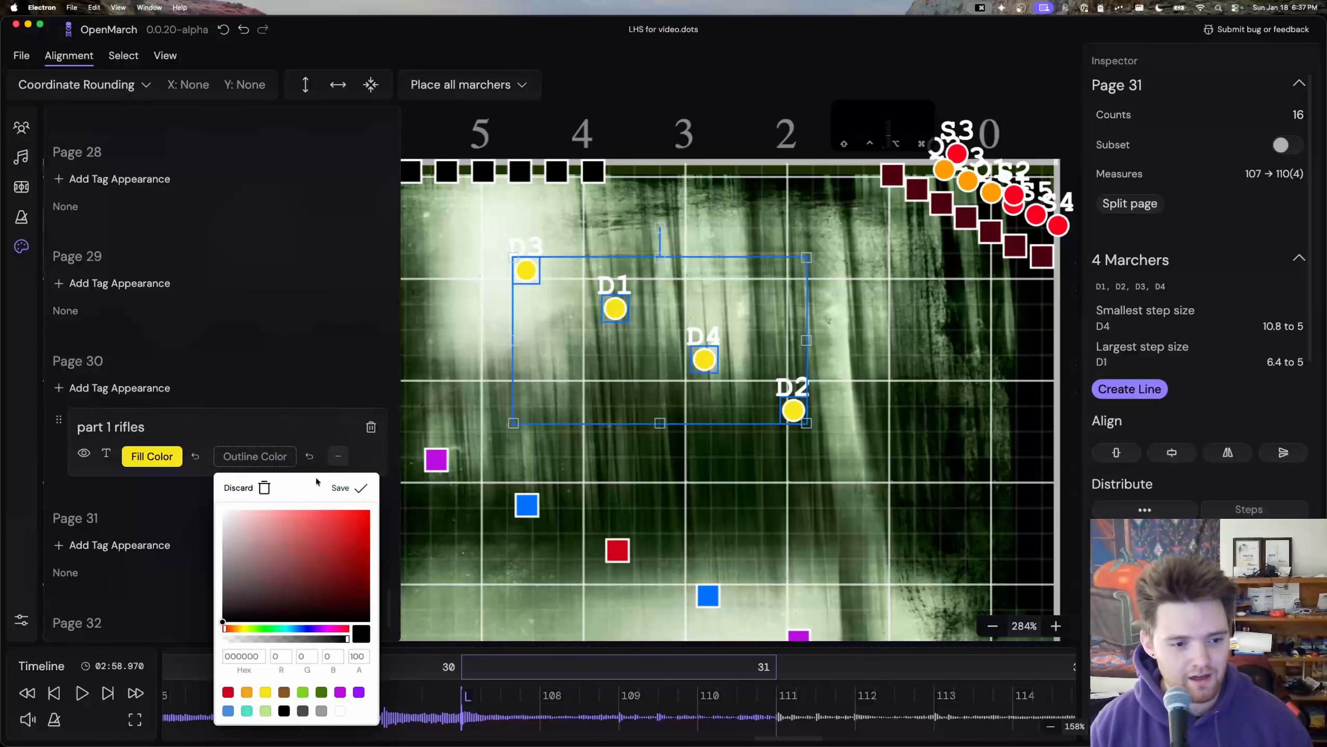
{"action": "left_click", "coordinate": [175, 461]}
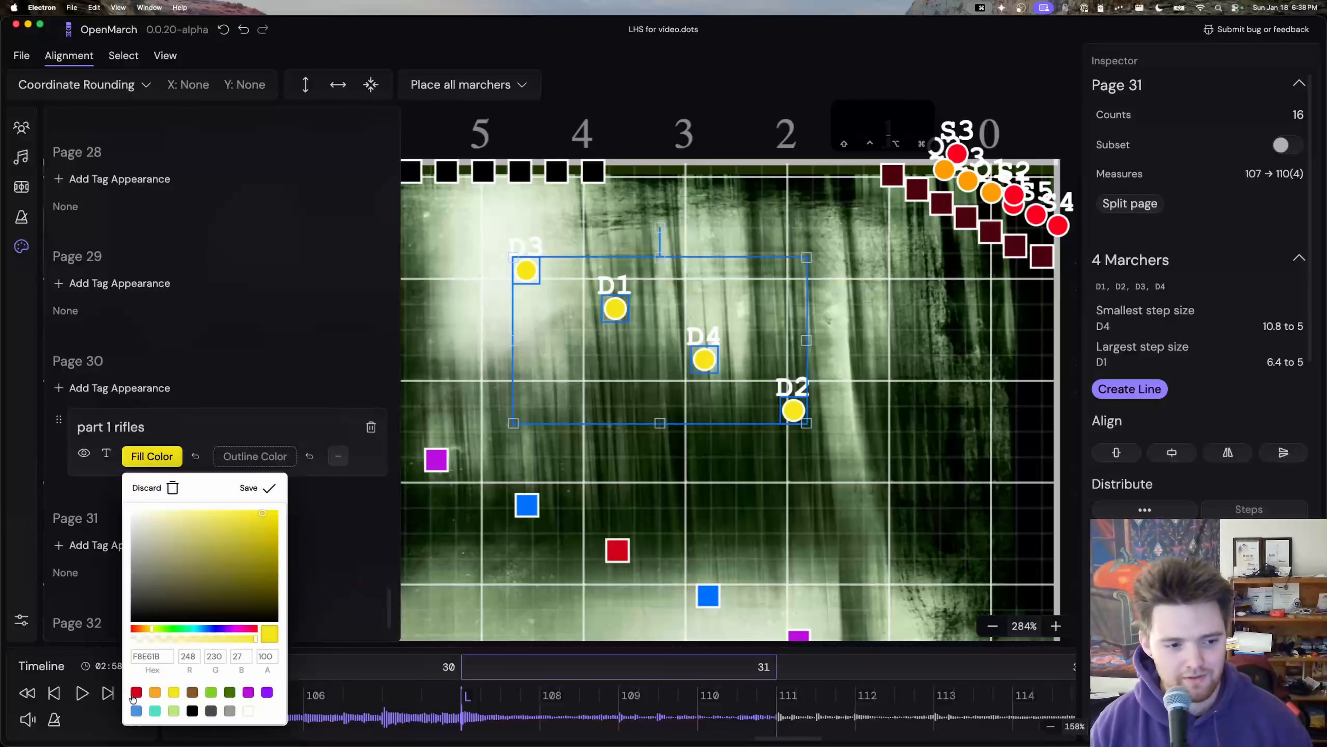
{"action": "left_click", "coordinate": [136, 692]}
{"action": "left_click", "coordinate": [264, 488]}
{"action": "left_click", "coordinate": [267, 467]}
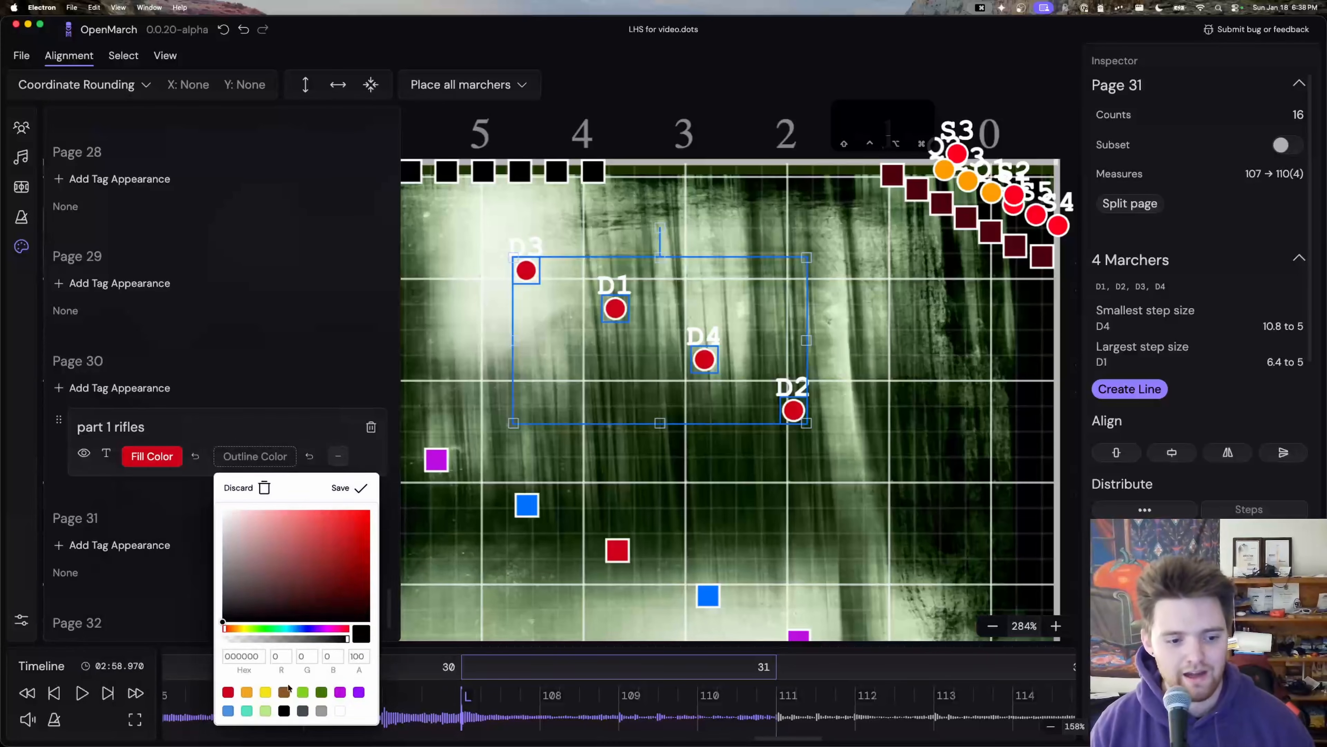
{"action": "left_click", "coordinate": [266, 692]}
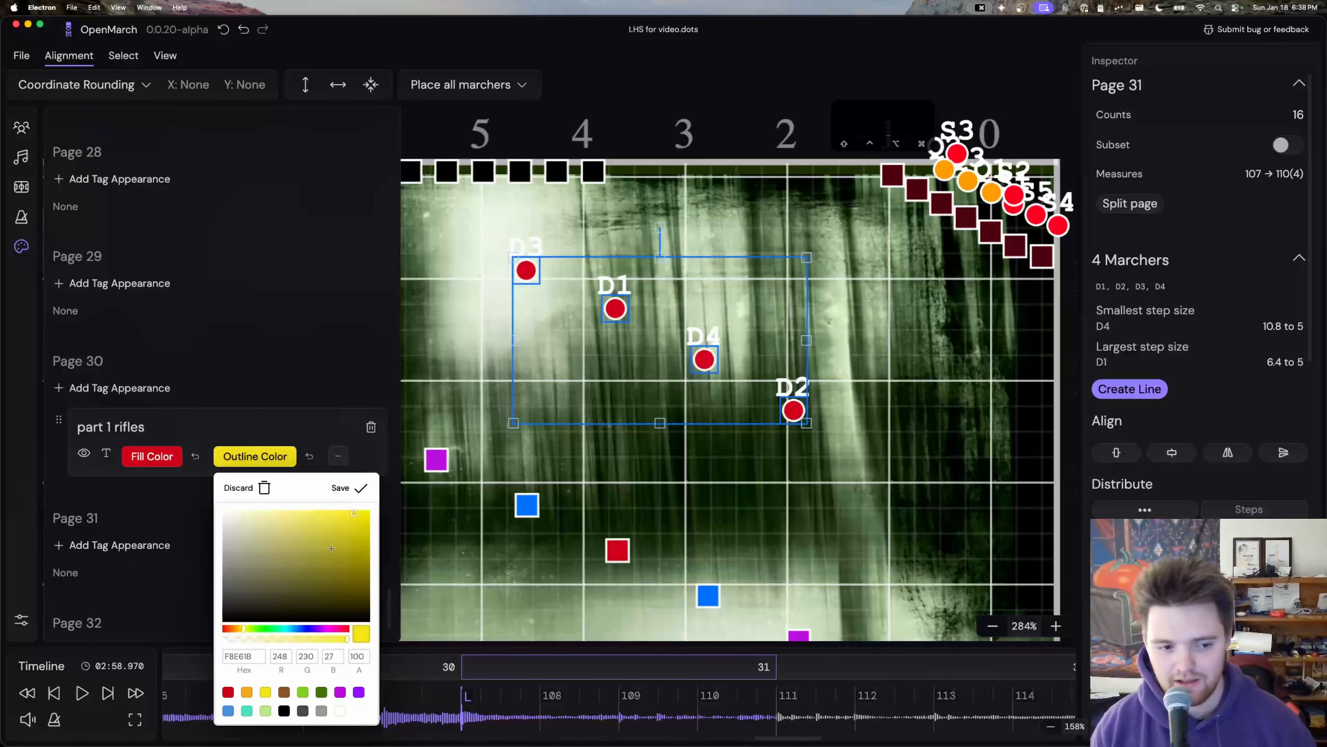
{"action": "left_click", "coordinate": [362, 489]}
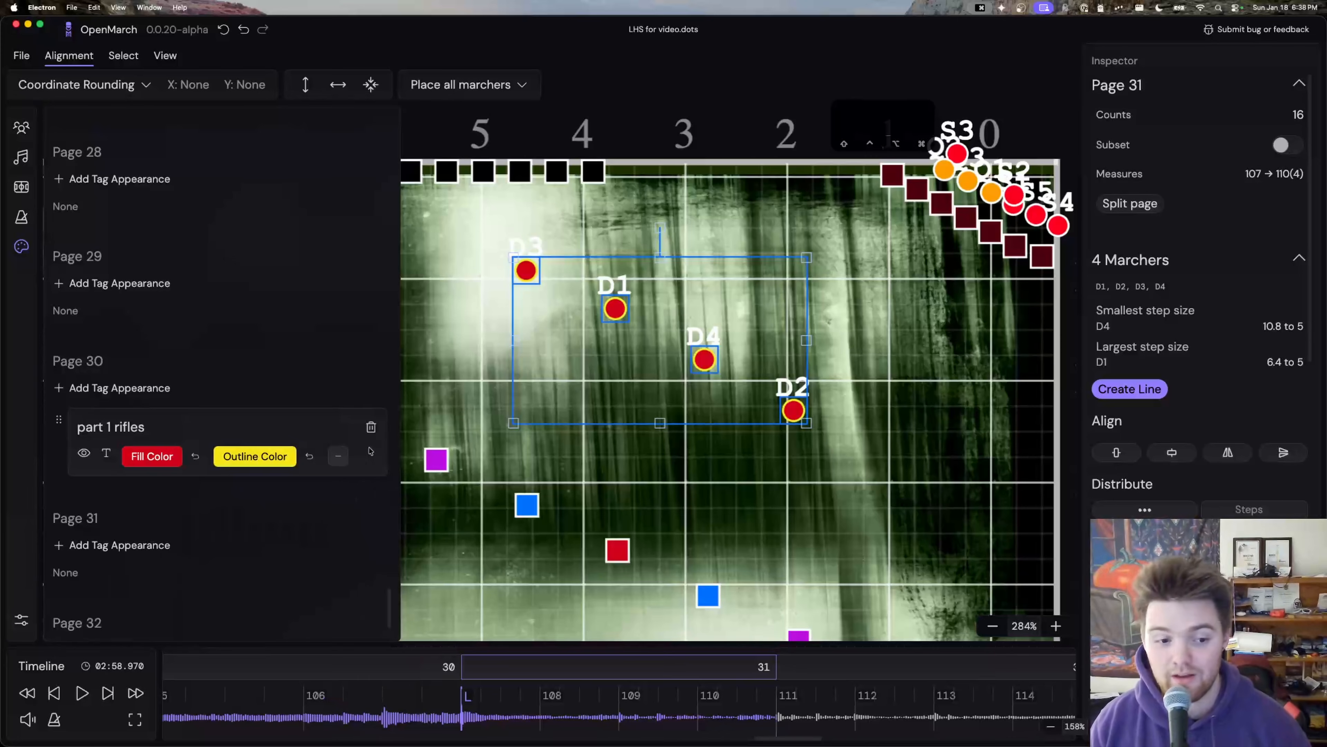
{"action": "left_click", "coordinate": [343, 455]}
{"action": "left_click", "coordinate": [354, 541]}
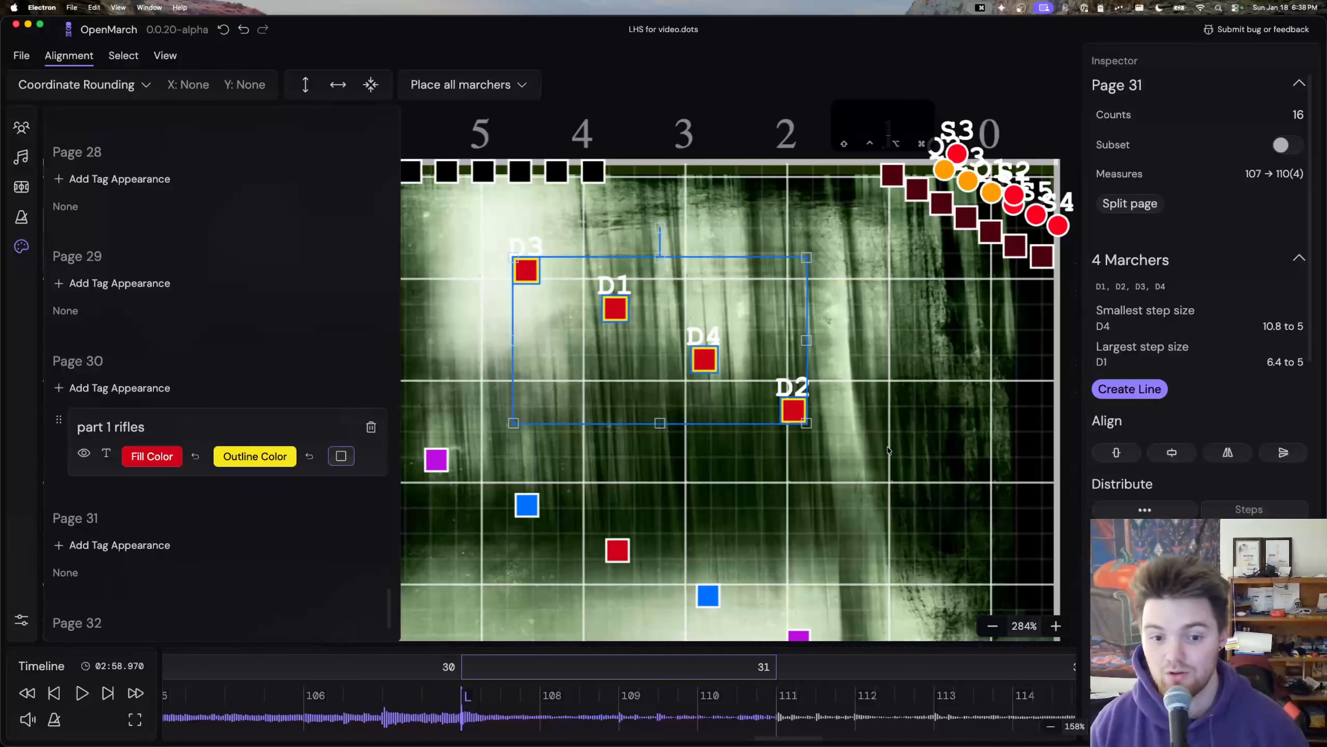
{"action": "left_click", "coordinate": [871, 444]}
{"action": "left_click_drag", "start_coordinate": [842, 465], "coordinate": [486, 230]}
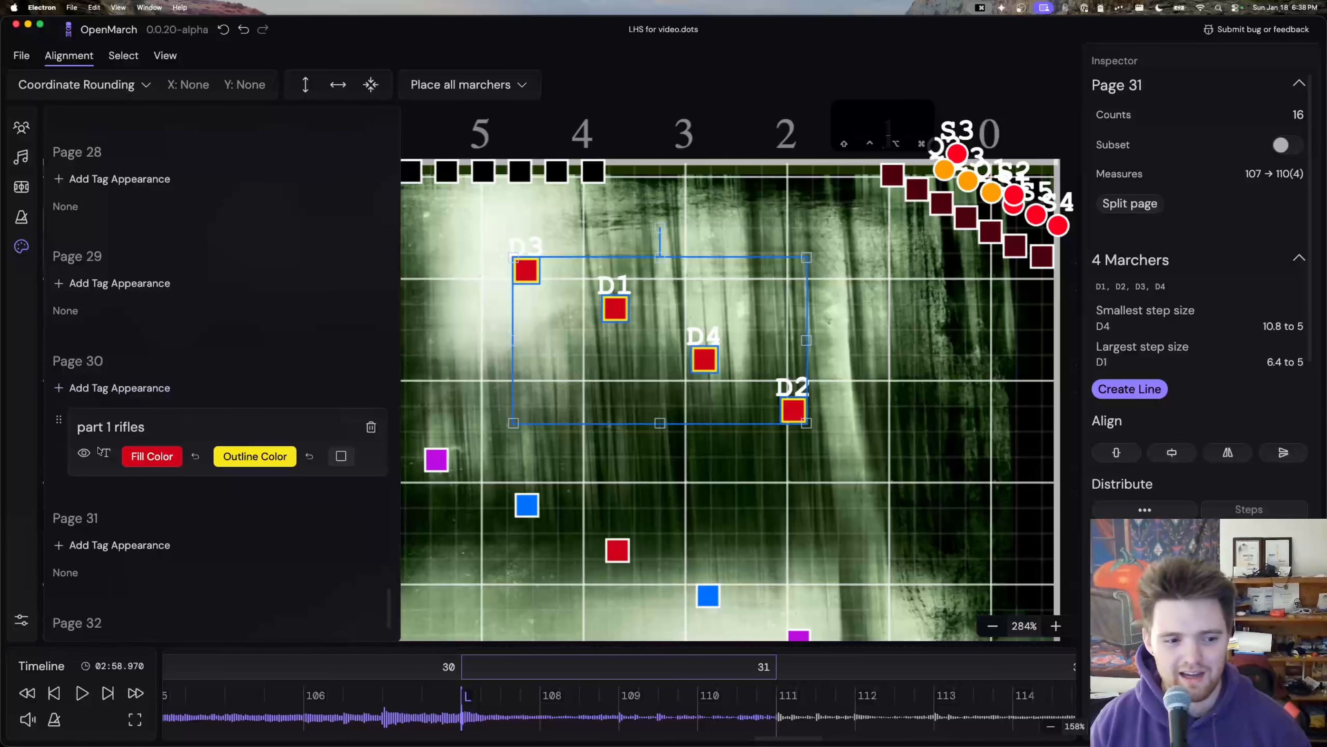
Step: Add a "part 1 rifles" tag appearance to page 32 with a brown 8B572A fill and a circle shape
{"action": "scroll", "coordinate": [99, 450], "scroll_direction": "down", "scroll_amount": 2}
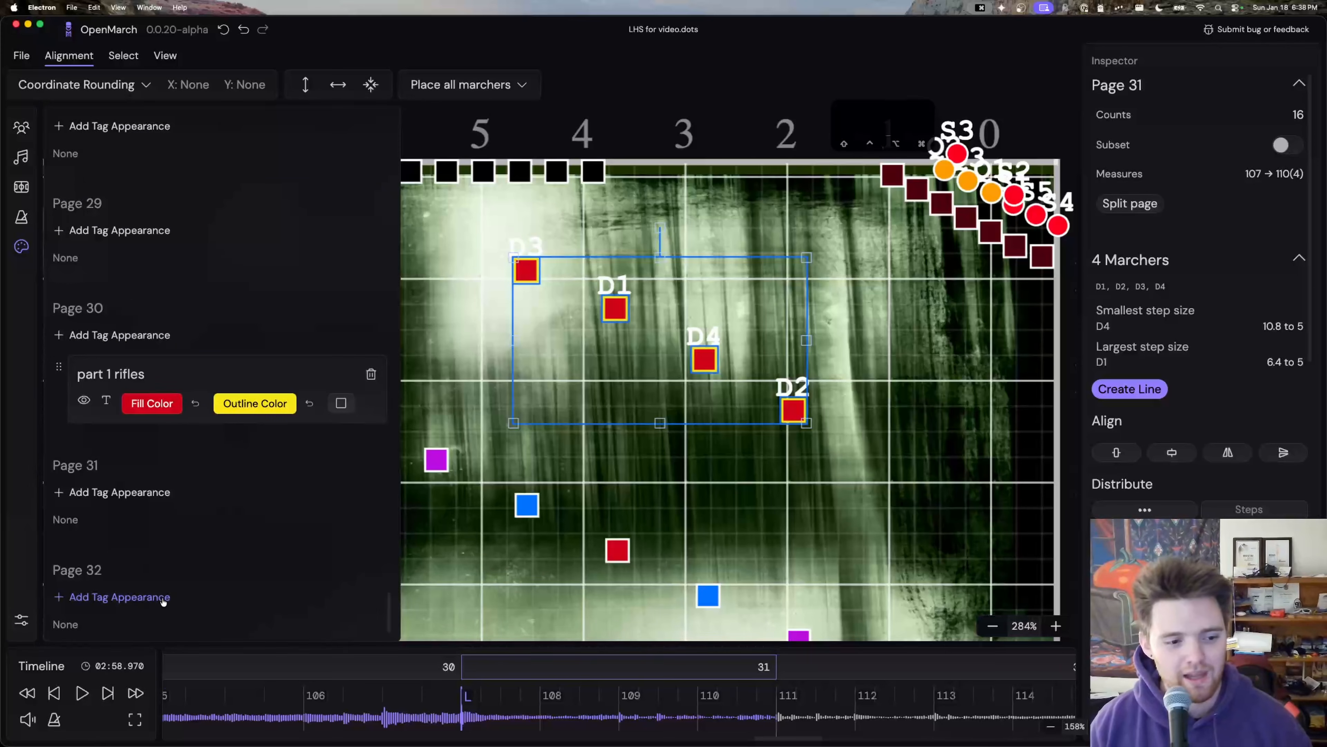
{"action": "left_click", "coordinate": [79, 598]}
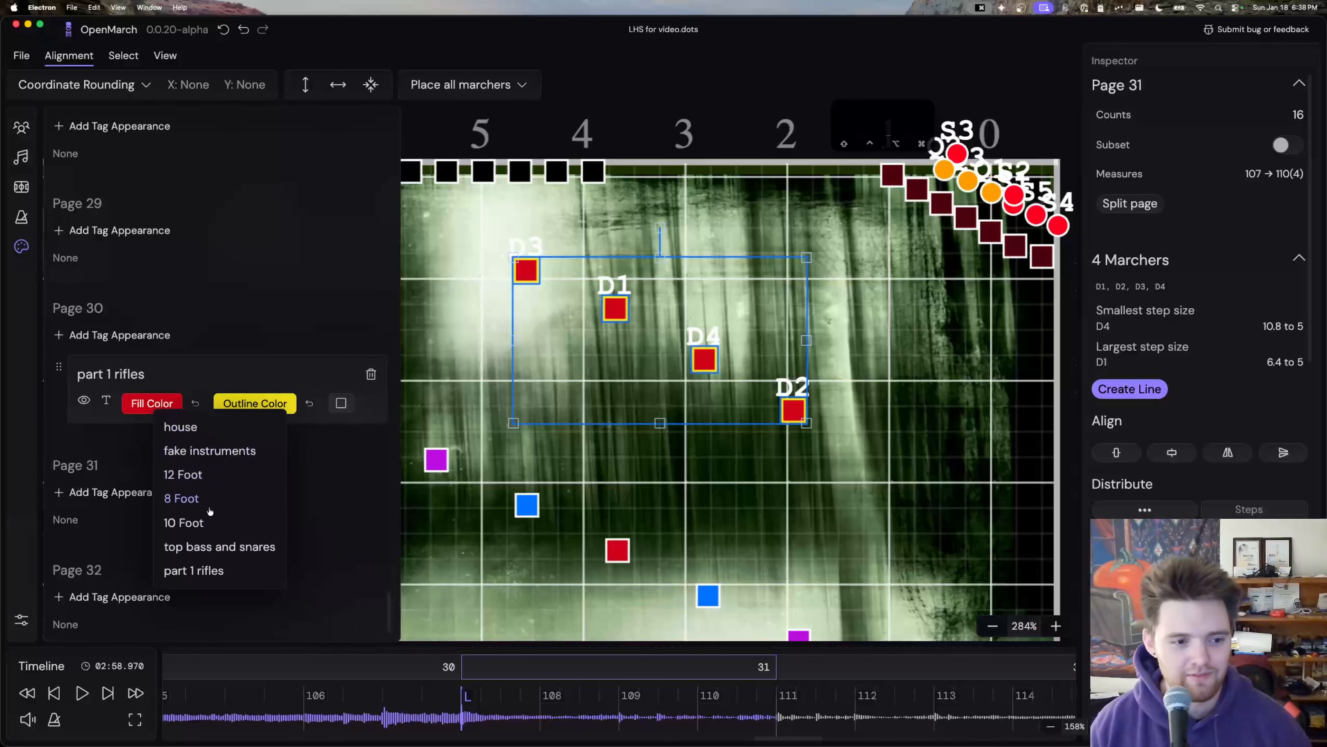
{"action": "left_click", "coordinate": [214, 575]}
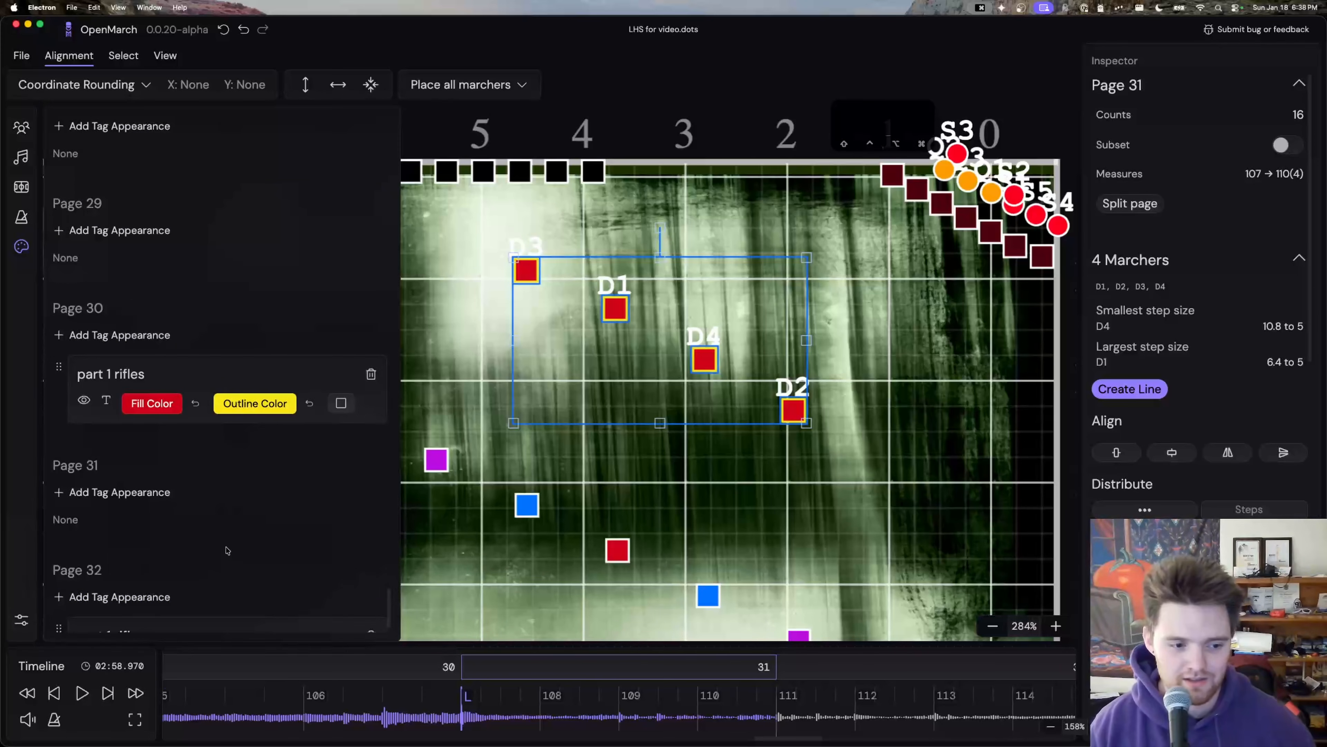
{"action": "scroll", "coordinate": [209, 575], "scroll_direction": "down", "scroll_amount": 2}
{"action": "left_click", "coordinate": [151, 612]}
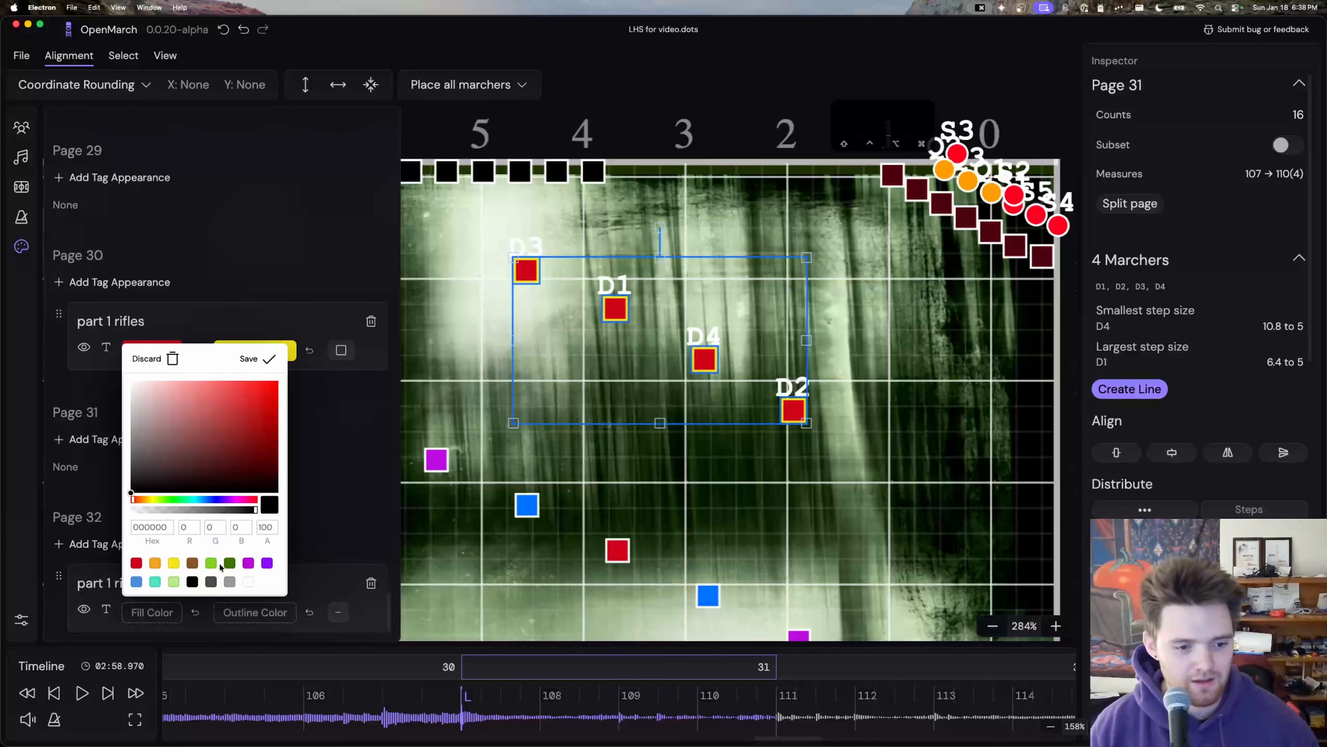
{"action": "left_click", "coordinate": [192, 562]}
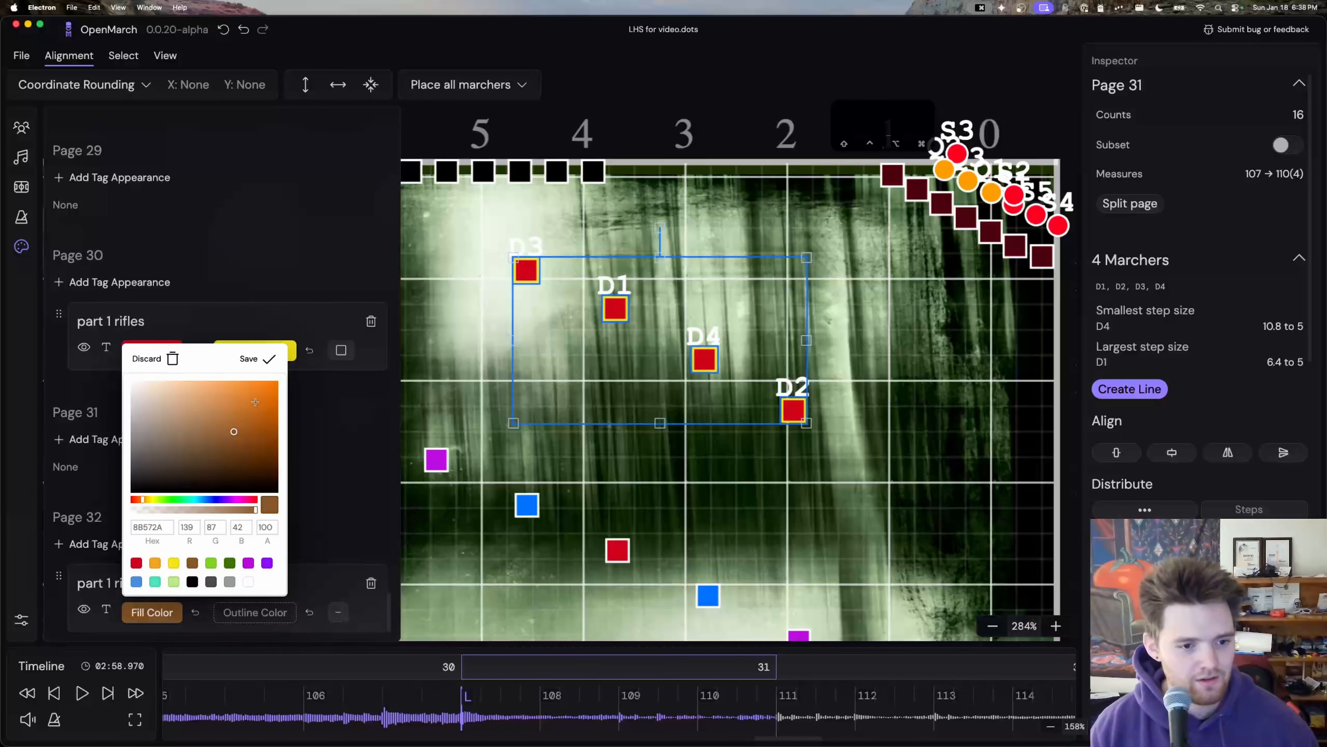
{"action": "left_click", "coordinate": [270, 365]}
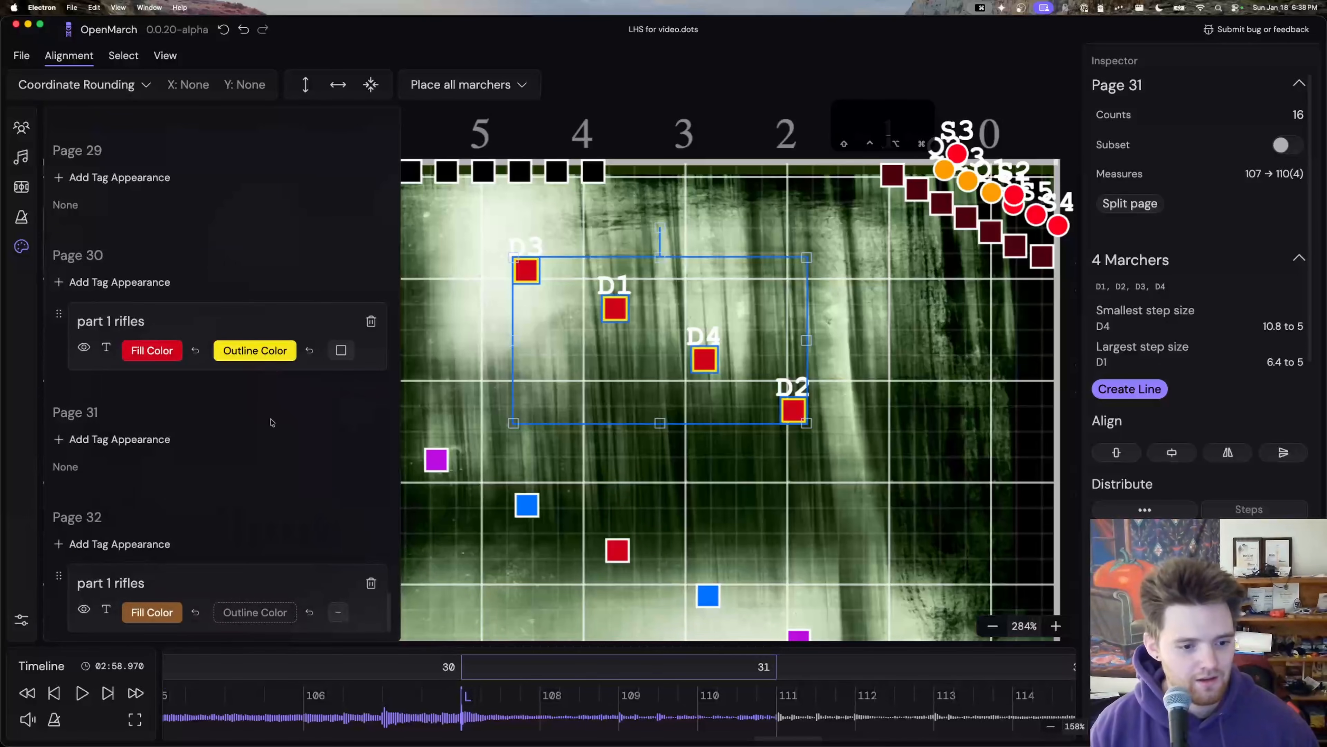
{"action": "left_click", "coordinate": [341, 613]}
{"action": "left_click", "coordinate": [354, 513]}
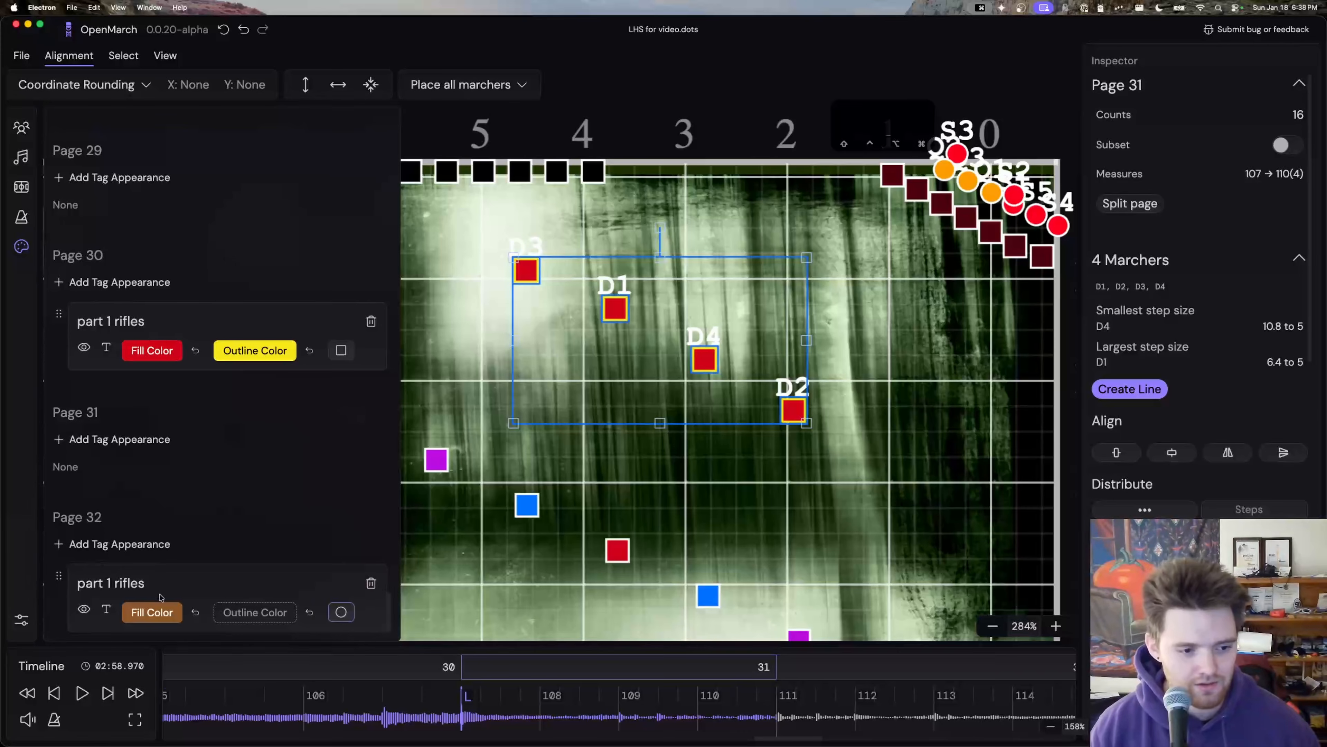
{"action": "scroll", "coordinate": [545, 616], "scroll_direction": "down", "scroll_amount": 1}
Step: Deselect the marchers and set the master volume to 0%
{"action": "left_click", "coordinate": [675, 599]}
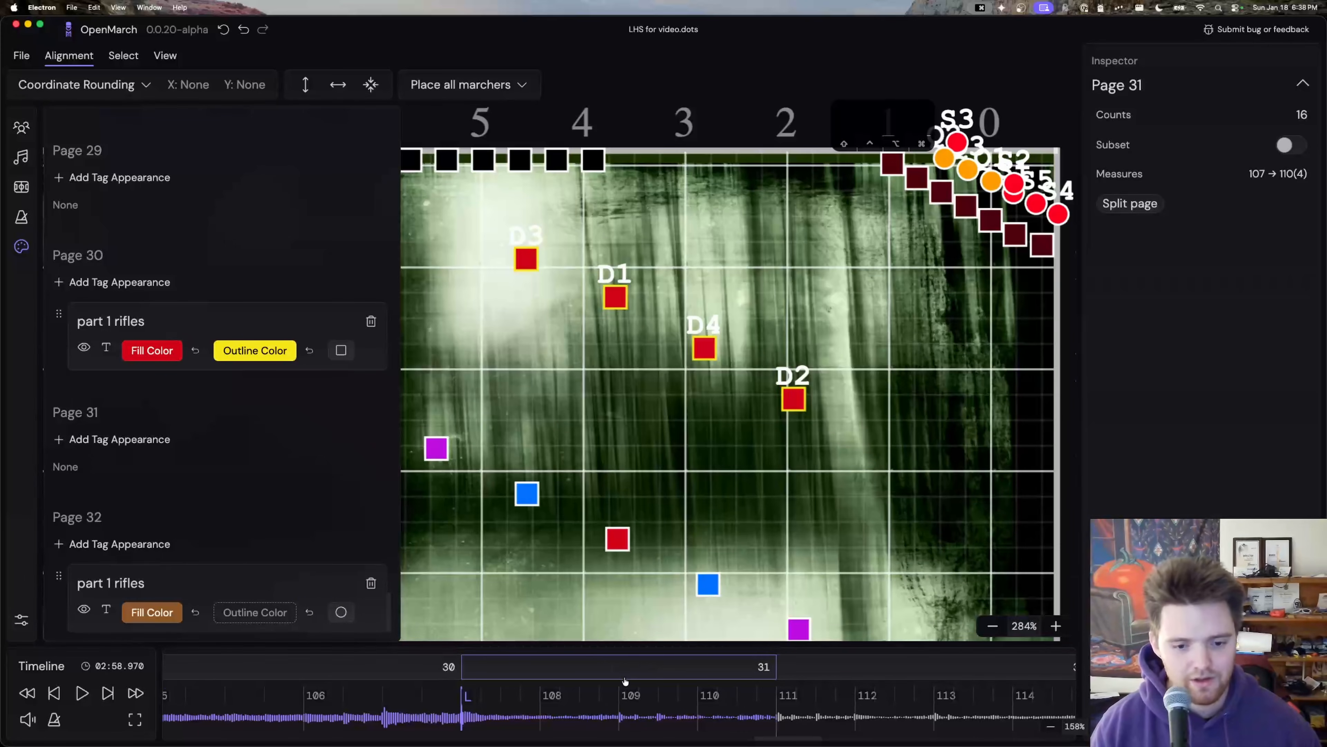
{"action": "key", "text": "space"}
{"action": "key", "text": "space"}
{"action": "left_click", "coordinate": [30, 721]}
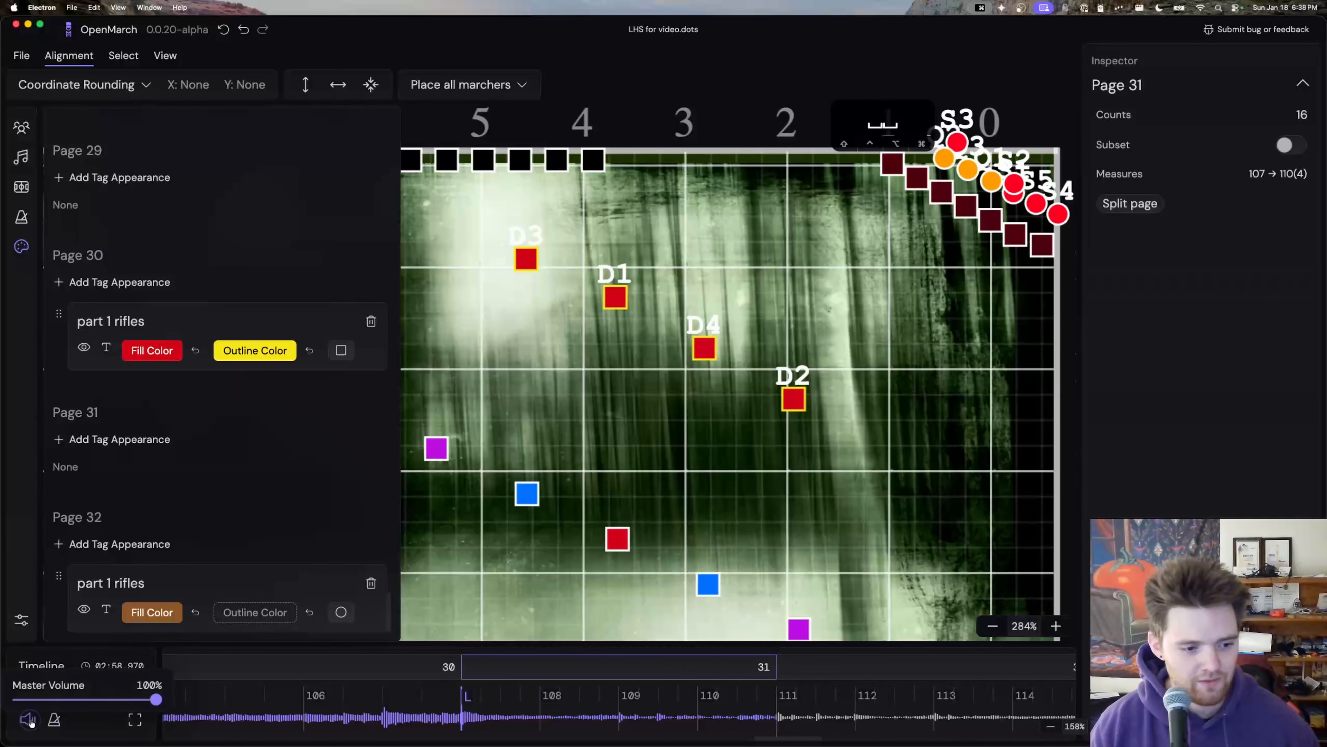
{"action": "left_click_drag", "start_coordinate": [107, 700], "coordinate": [7, 700]}
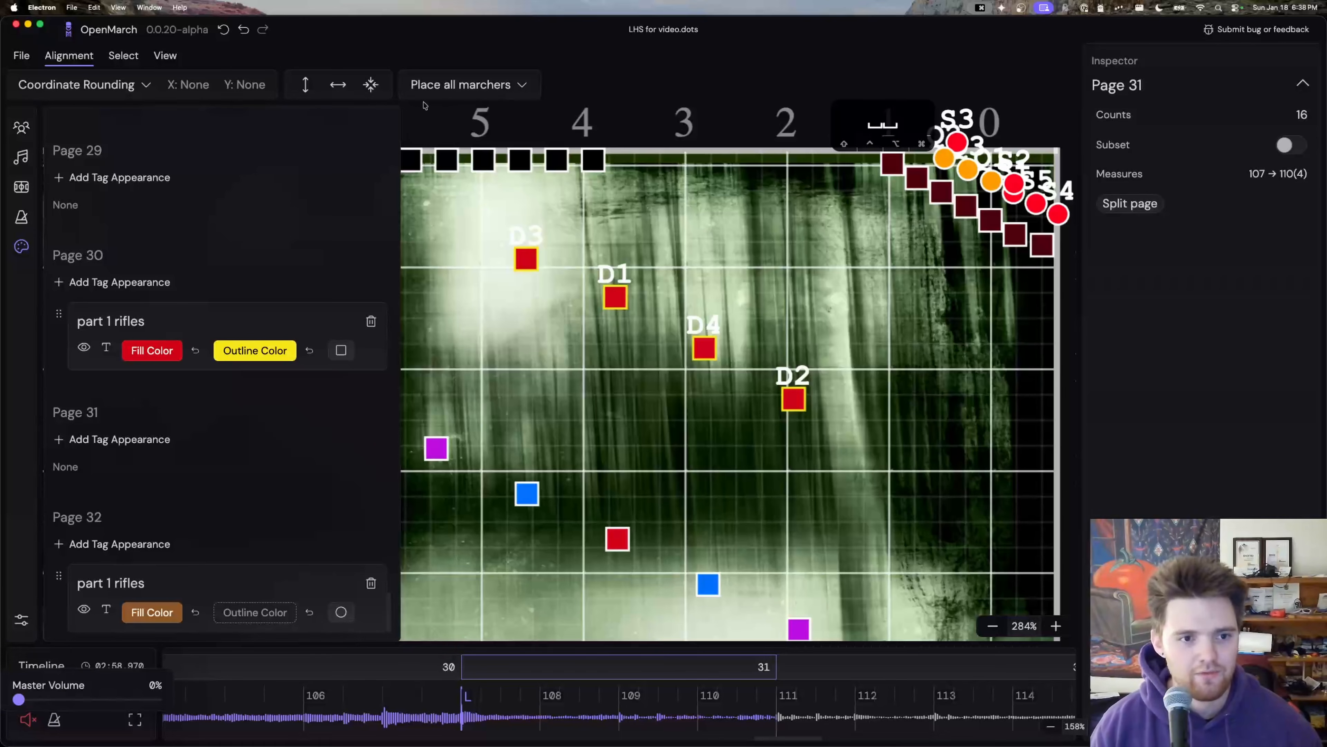
Step: Play the move from page 31 to page 32 and examine how marchers D1 to D4 look there
{"action": "key", "text": "space"}
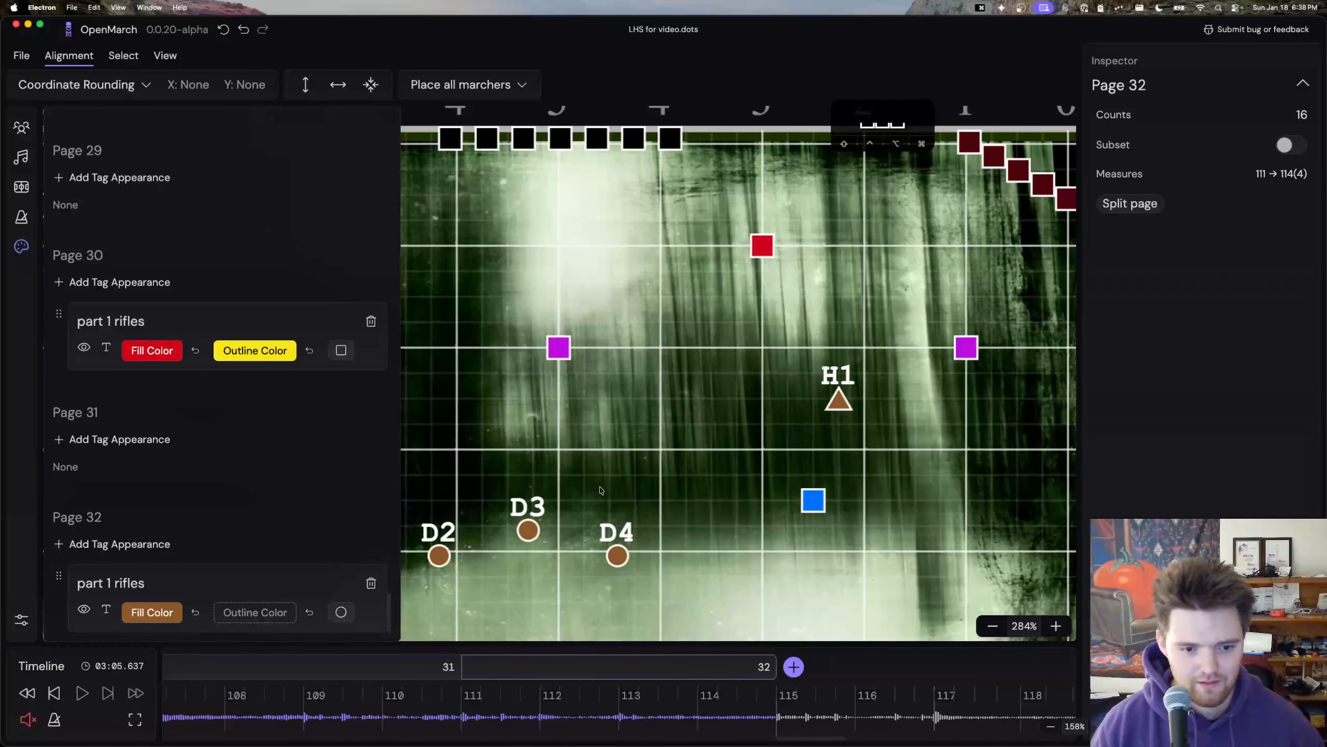
{"action": "scroll", "coordinate": [601, 490], "scroll_direction": "down", "scroll_amount": 3}
{"action": "scroll", "coordinate": [600, 489], "scroll_direction": "left", "scroll_amount": 5}
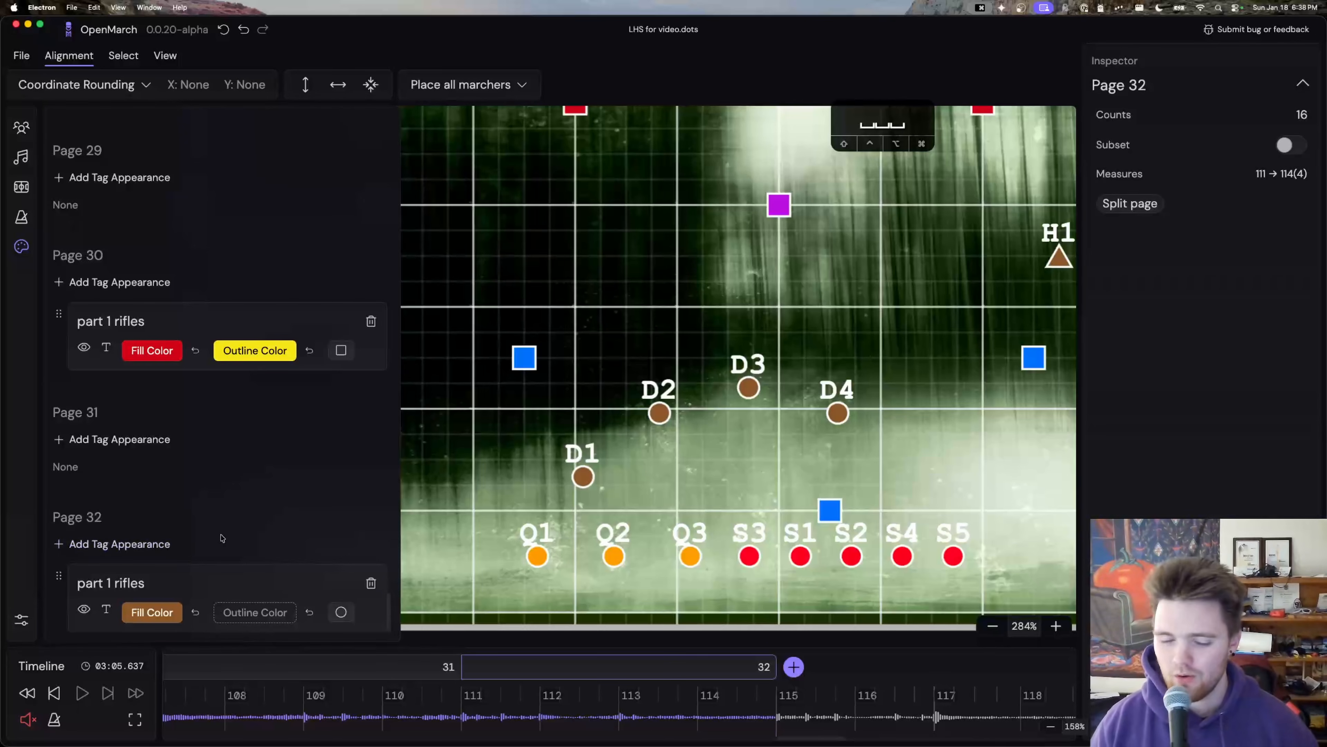
Step: Try to discard the fill color of the page 32 "part 1 rifles" appearance
{"action": "left_click", "coordinate": [157, 611]}
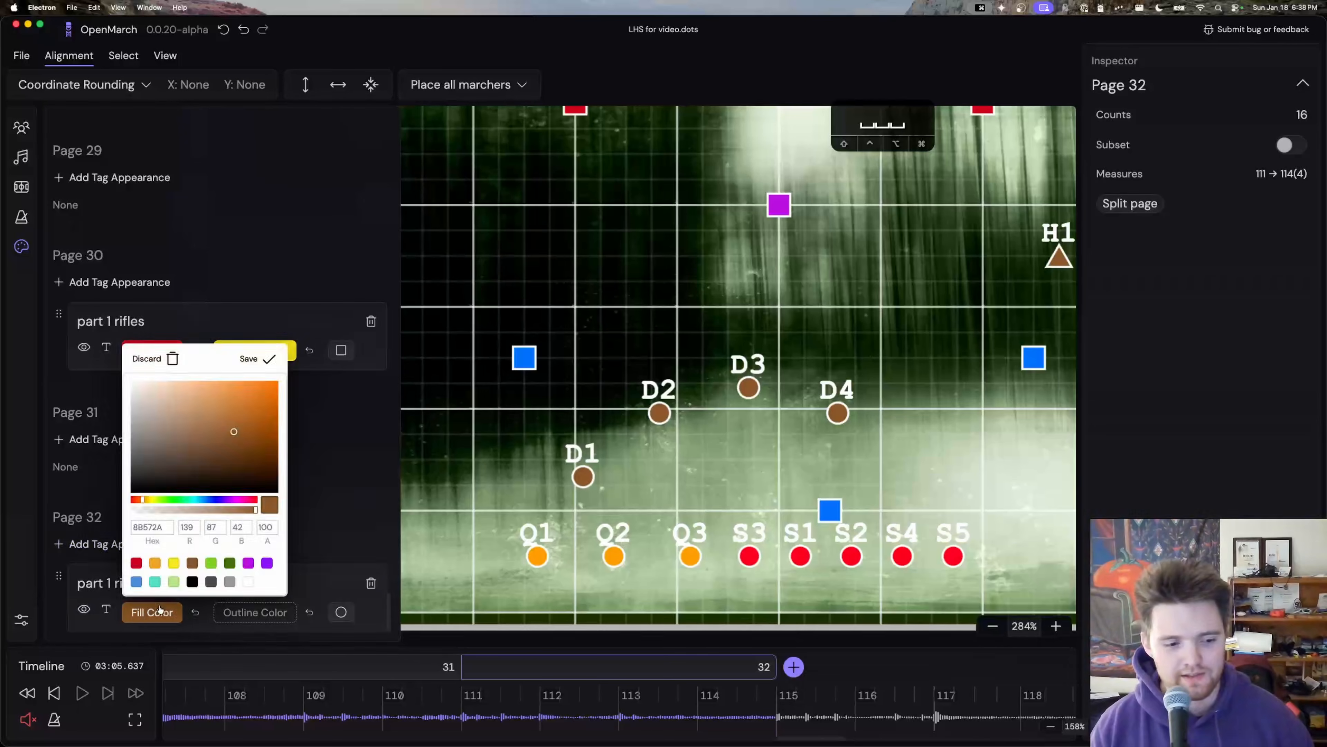
{"action": "left_click", "coordinate": [171, 360]}
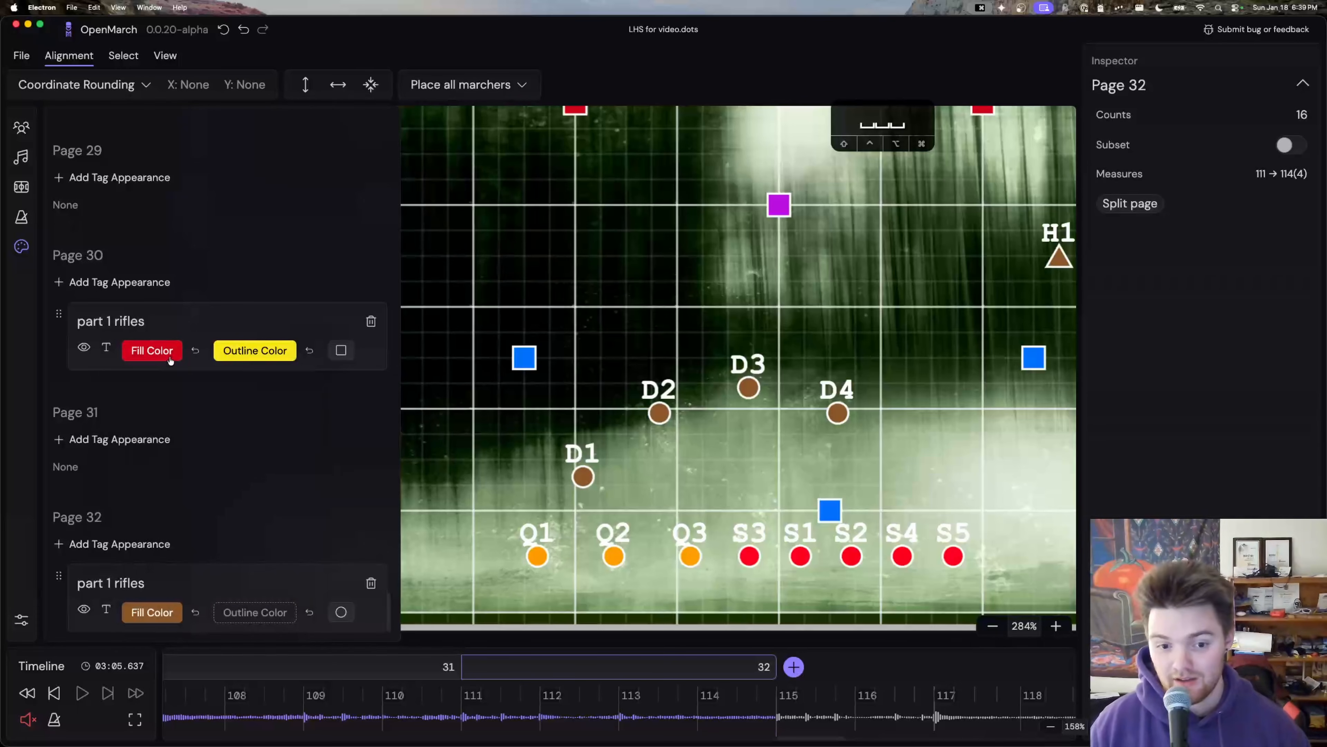
{"action": "left_click", "coordinate": [165, 624]}
{"action": "left_click", "coordinate": [166, 360]}
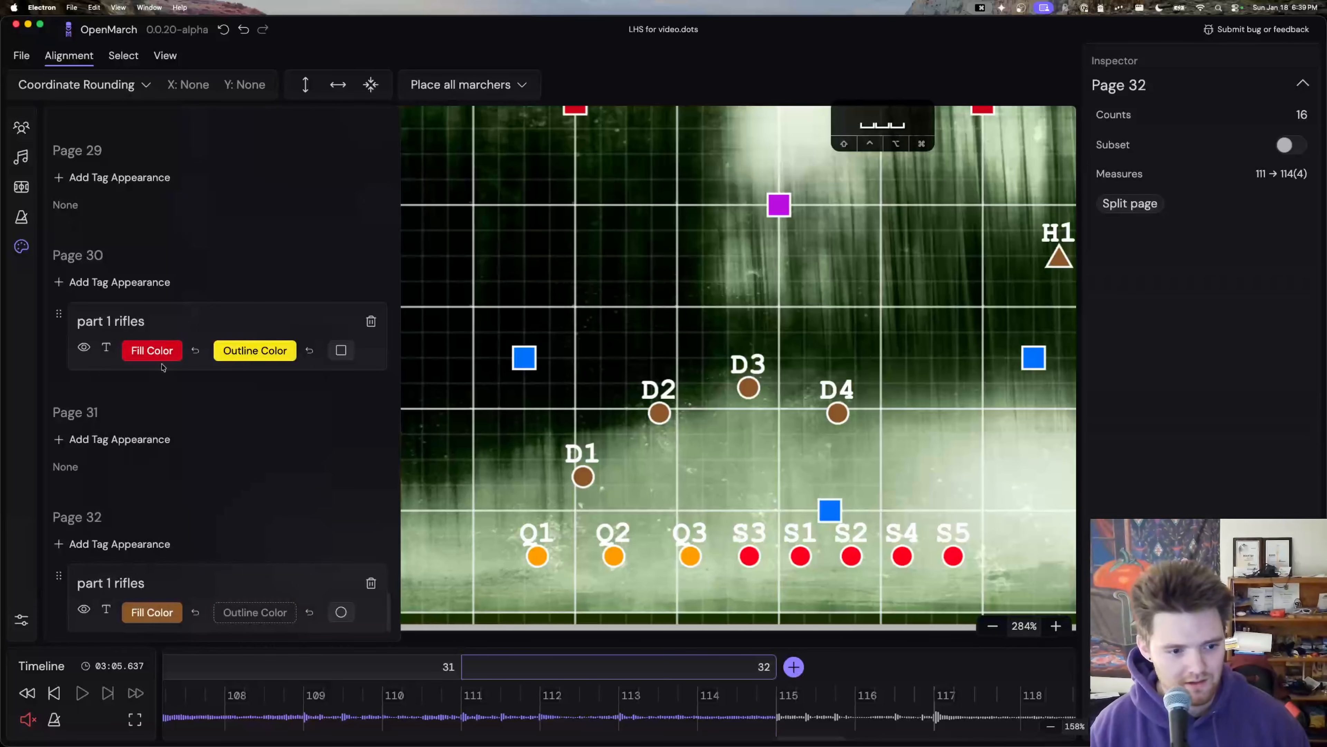
{"action": "left_click", "coordinate": [152, 614]}
Step: Replace the page 32 "part 1 rifles" appearance with a new one that sets only a triangle shape
{"action": "left_click", "coordinate": [371, 583]}
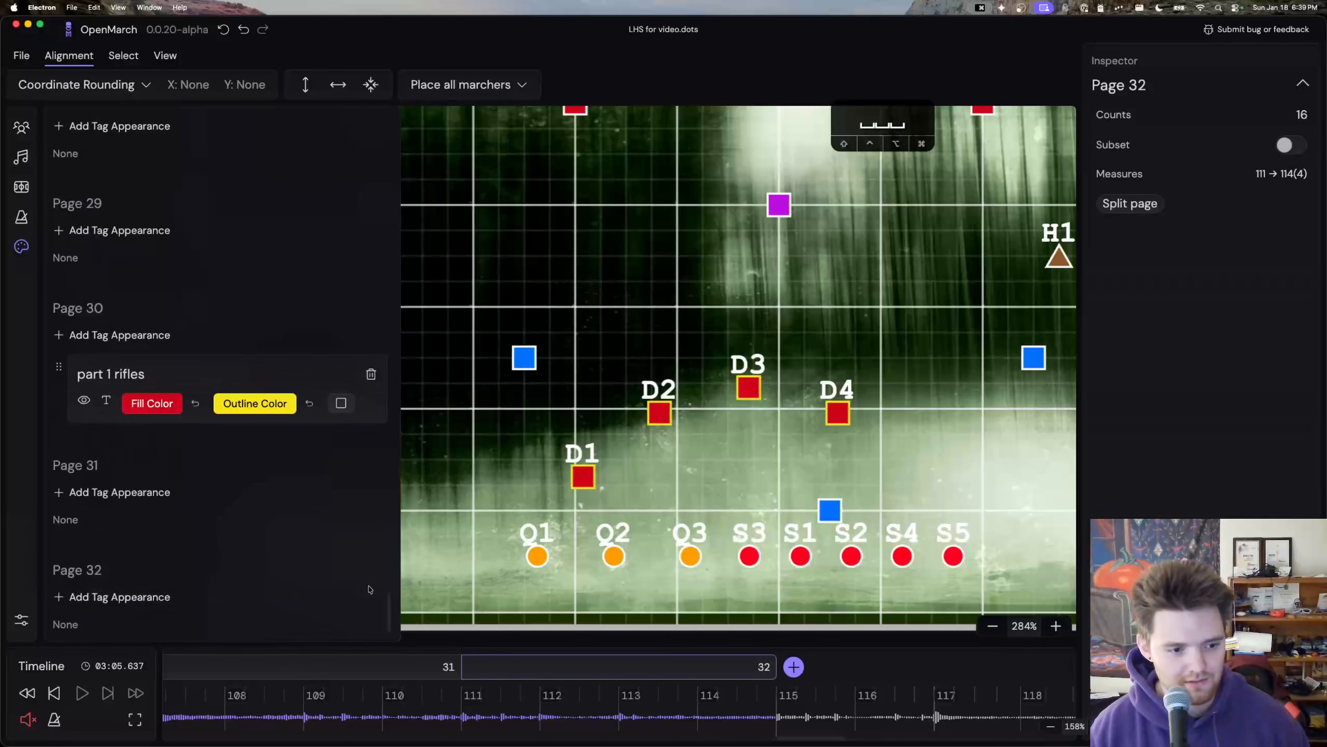
{"action": "left_click", "coordinate": [371, 583]}
{"action": "left_click", "coordinate": [96, 601]}
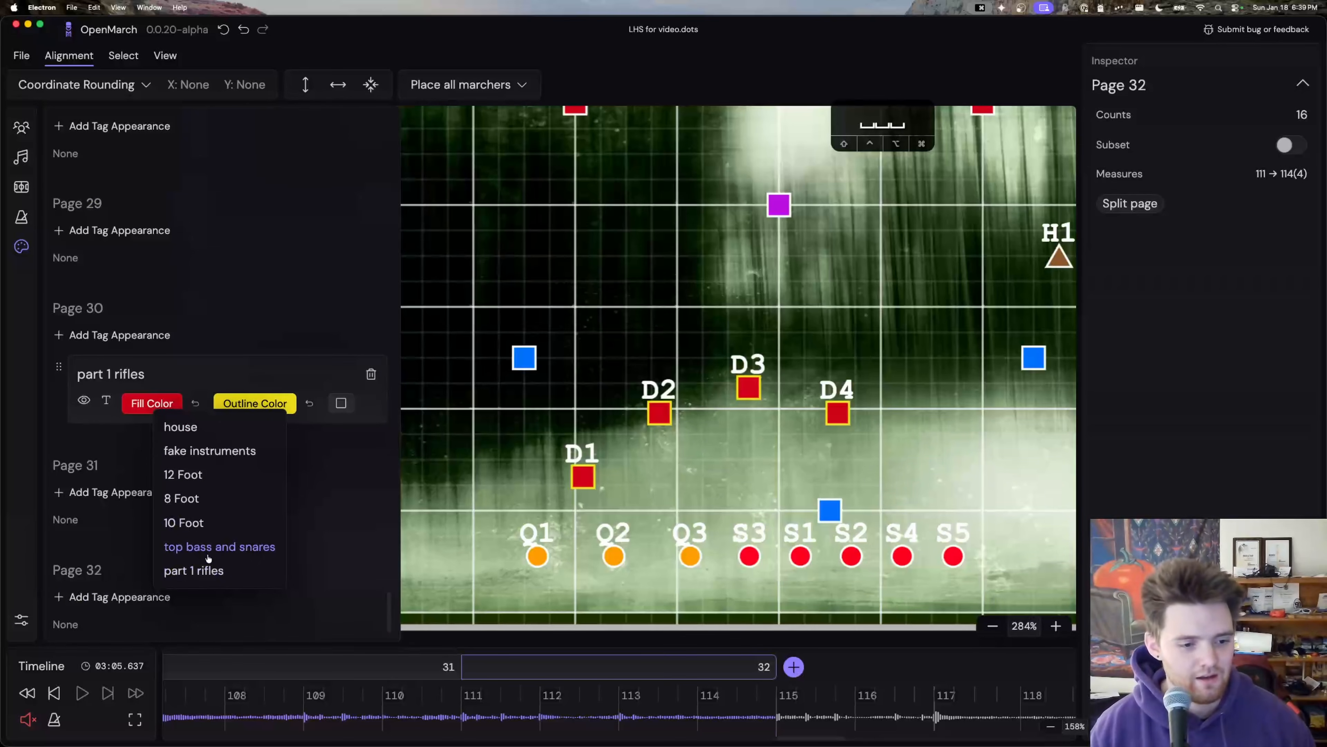
{"action": "left_click", "coordinate": [201, 573]}
{"action": "scroll", "coordinate": [346, 590], "scroll_direction": "down", "scroll_amount": 2}
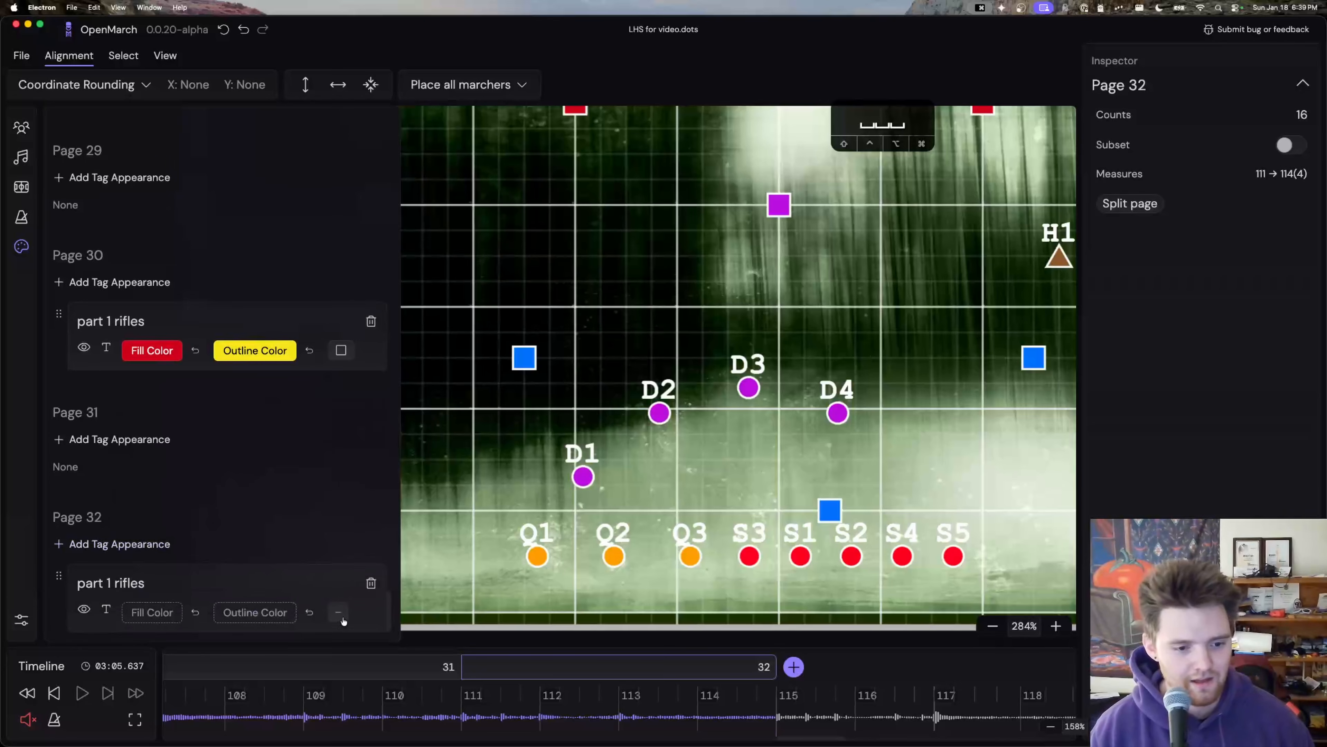
{"action": "left_click", "coordinate": [343, 620]}
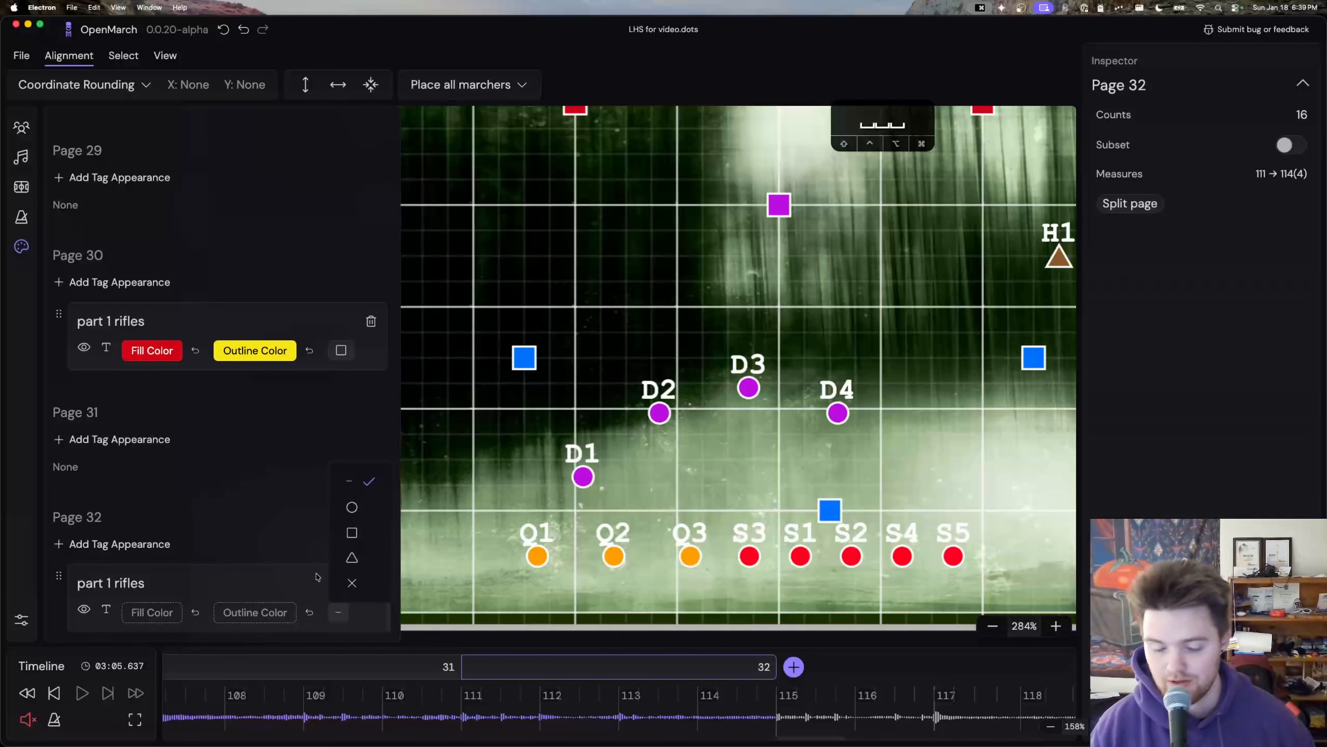
{"action": "left_click", "coordinate": [352, 558]}
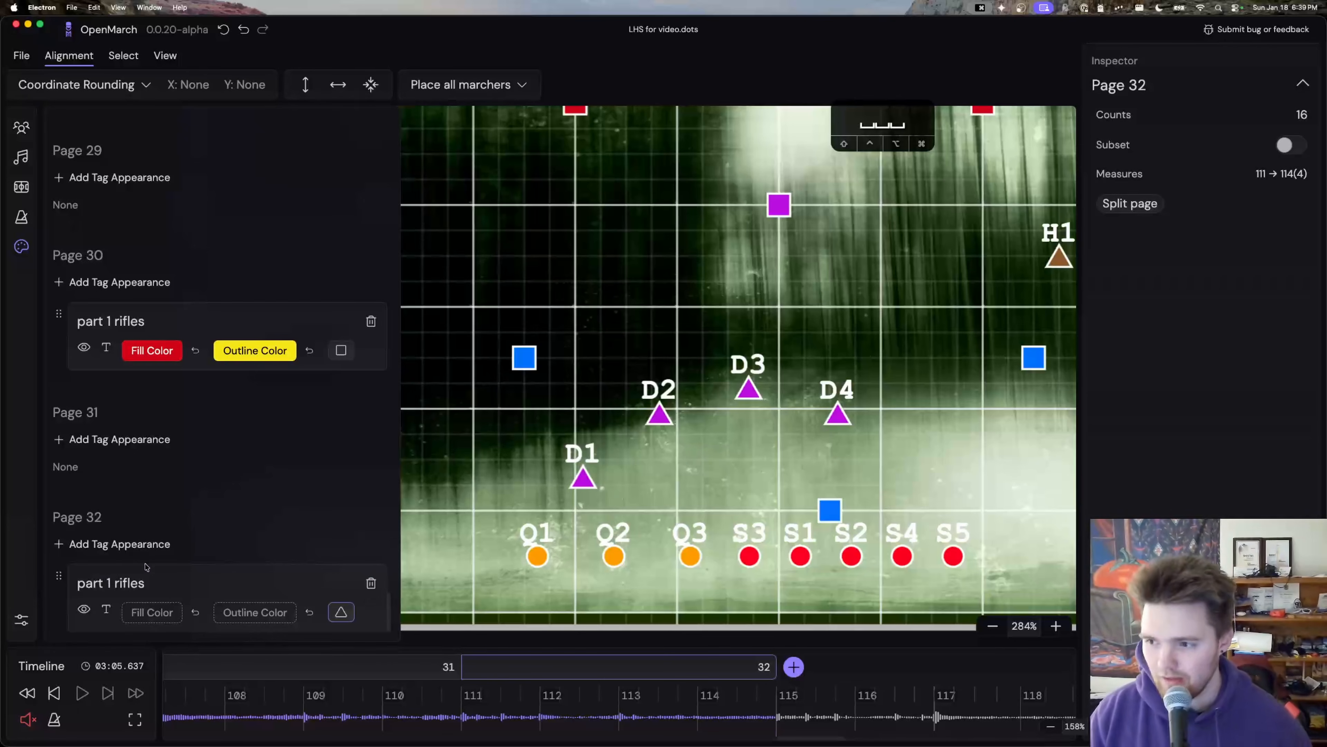
Step: Set the Bass Drum section's outline color to turquoise, and undo that change
{"action": "scroll", "coordinate": [110, 261], "scroll_direction": "up", "scroll_amount": 20}
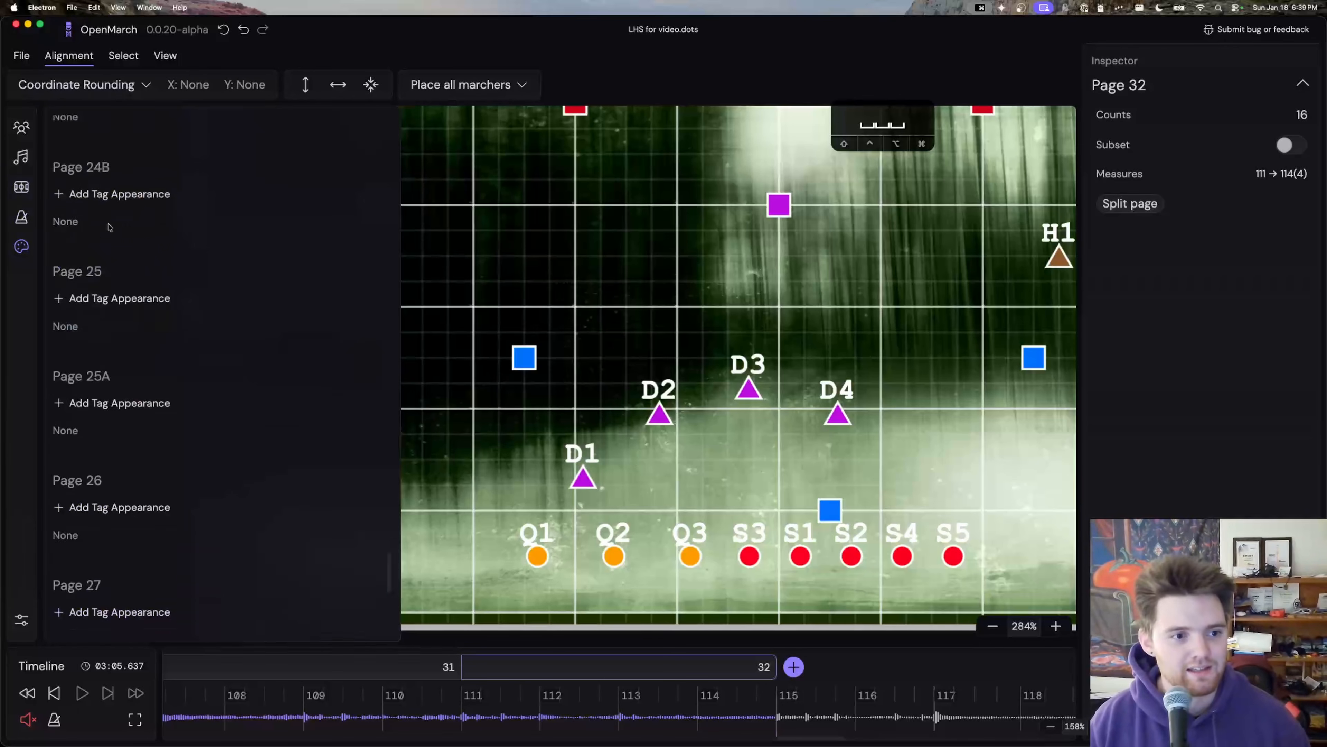
{"action": "left_click", "coordinate": [79, 158]}
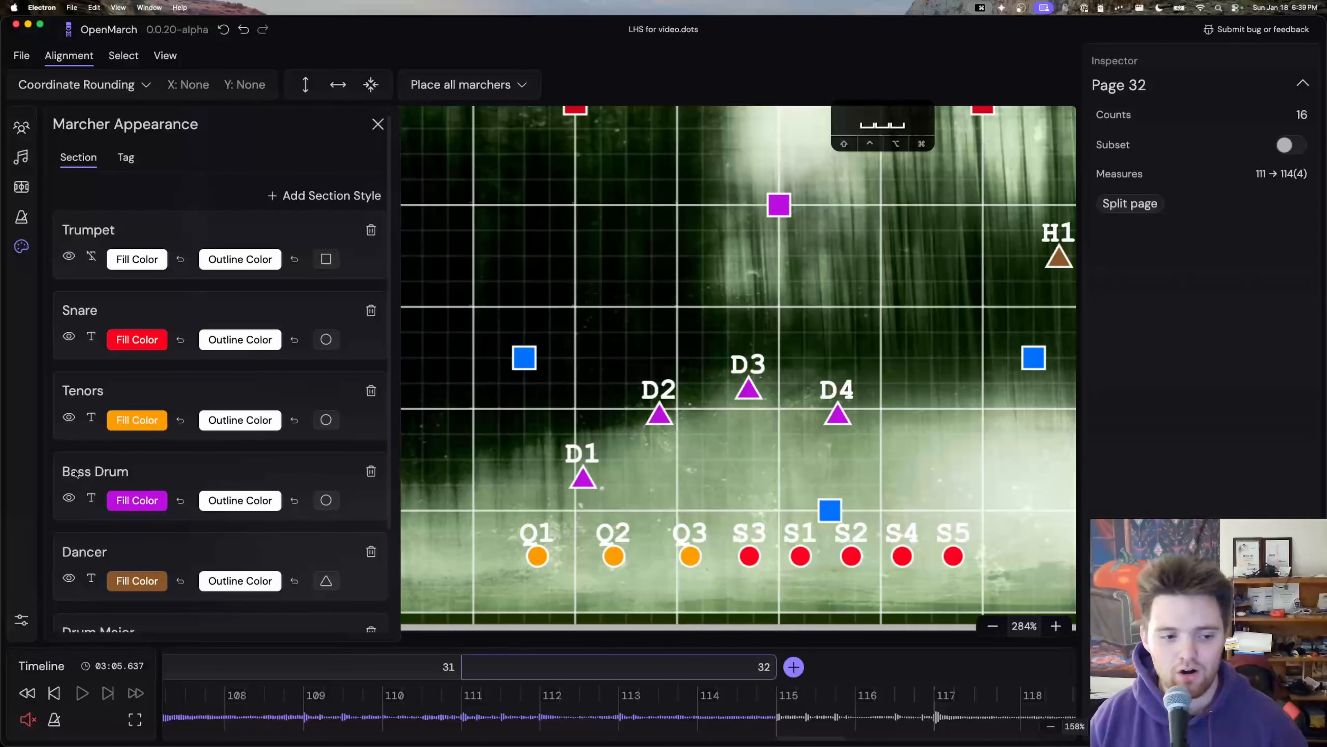
{"action": "left_click", "coordinate": [256, 502]}
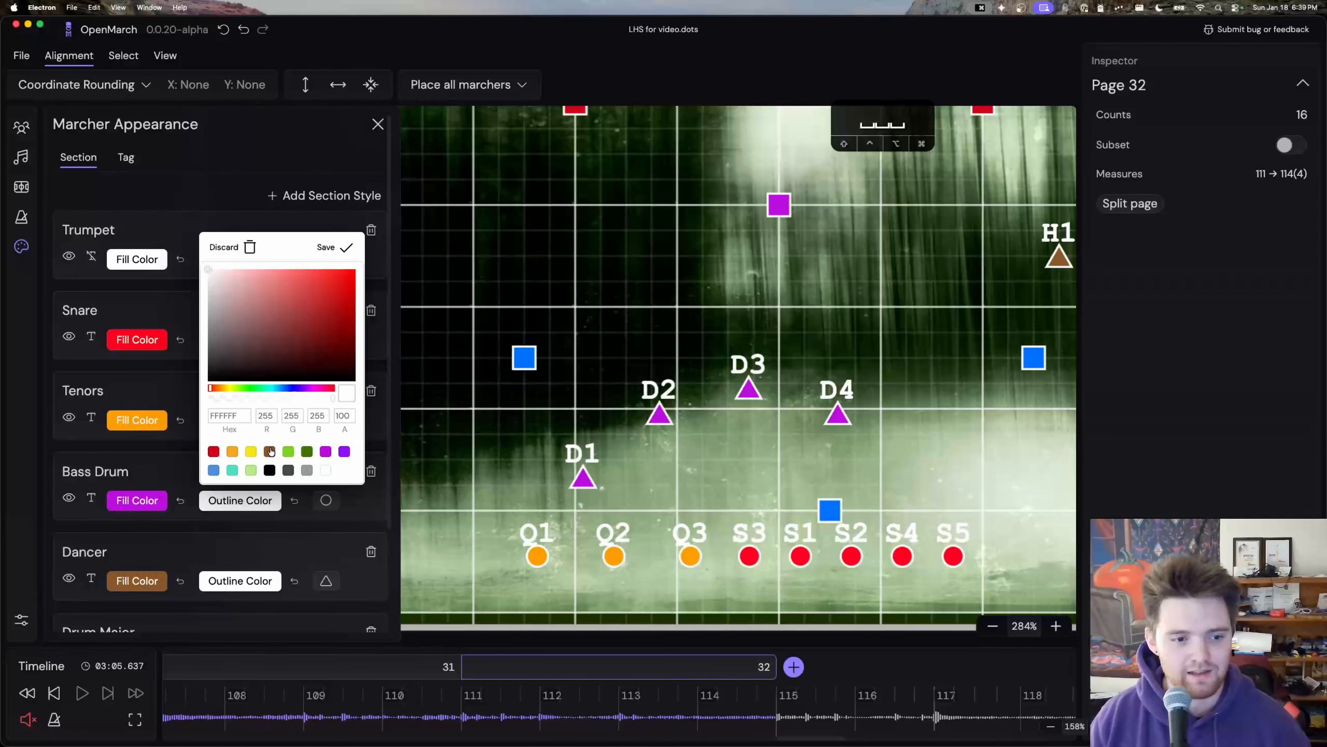
{"action": "left_click", "coordinate": [232, 471]}
{"action": "left_click", "coordinate": [343, 246]}
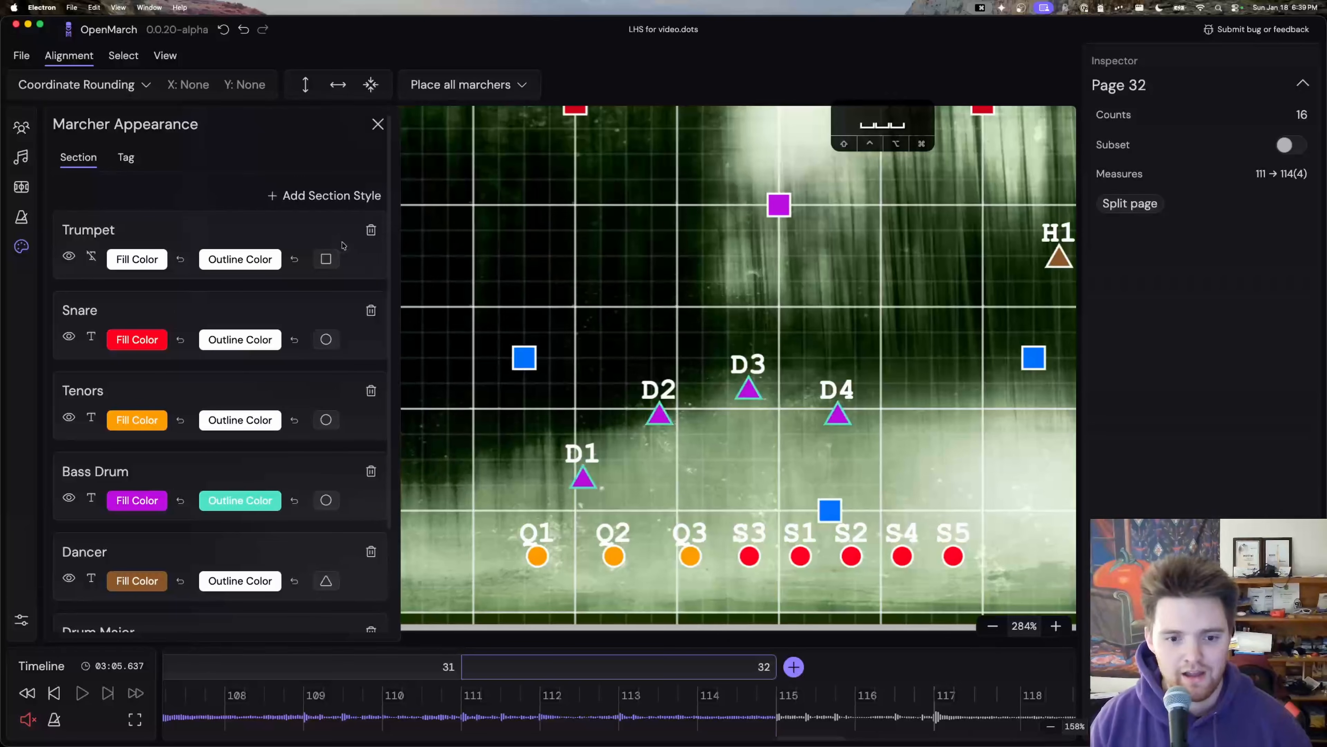
{"action": "key", "text": "super+z"}
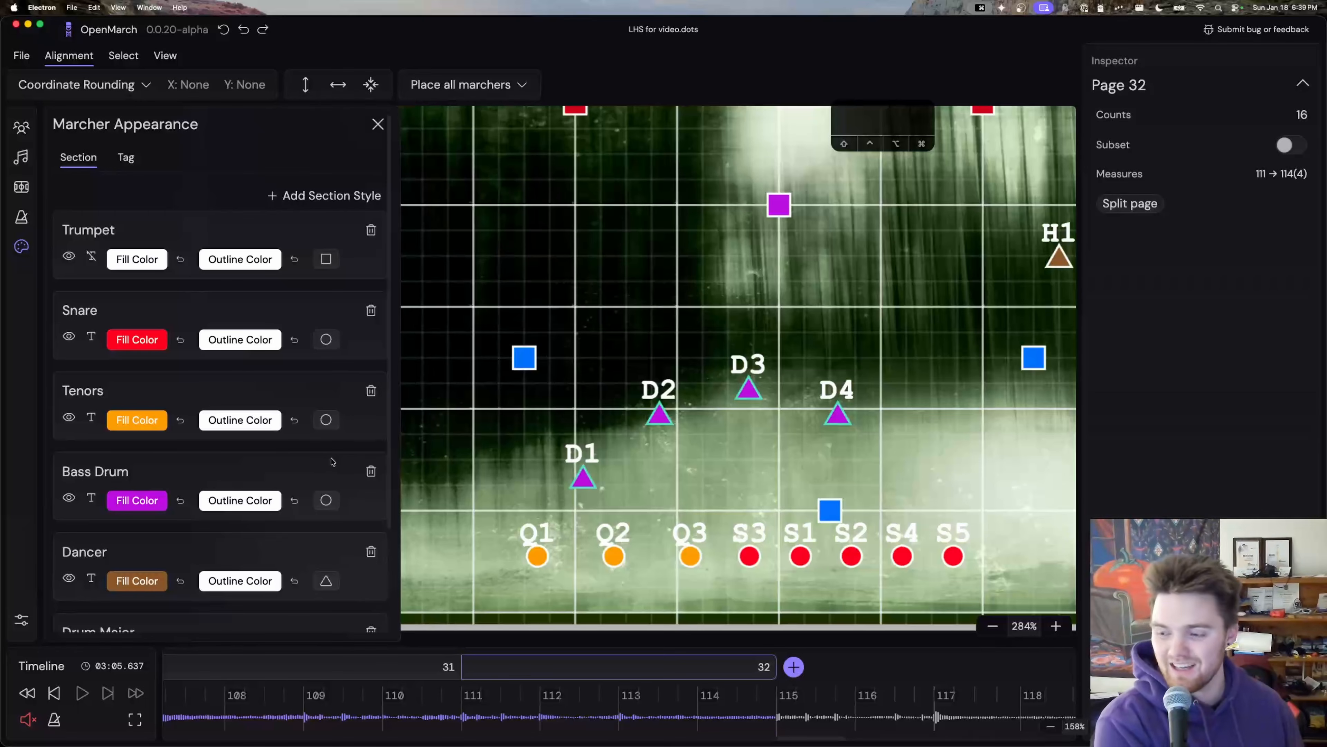
Step: Set the outline color of the page 32 "part 1 rifles" tag appearance to light red FF5C5C
{"action": "left_click", "coordinate": [125, 156]}
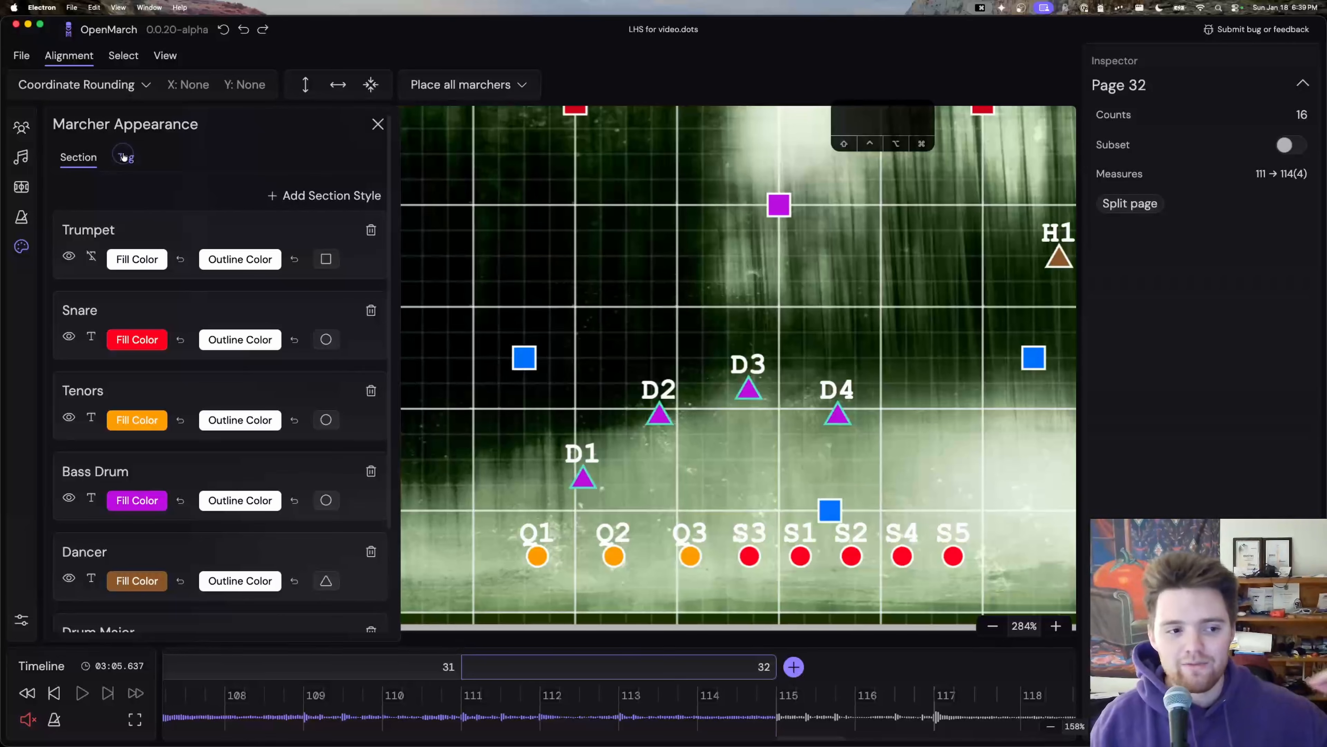
{"action": "scroll", "coordinate": [251, 439], "scroll_direction": "down", "scroll_amount": 10}
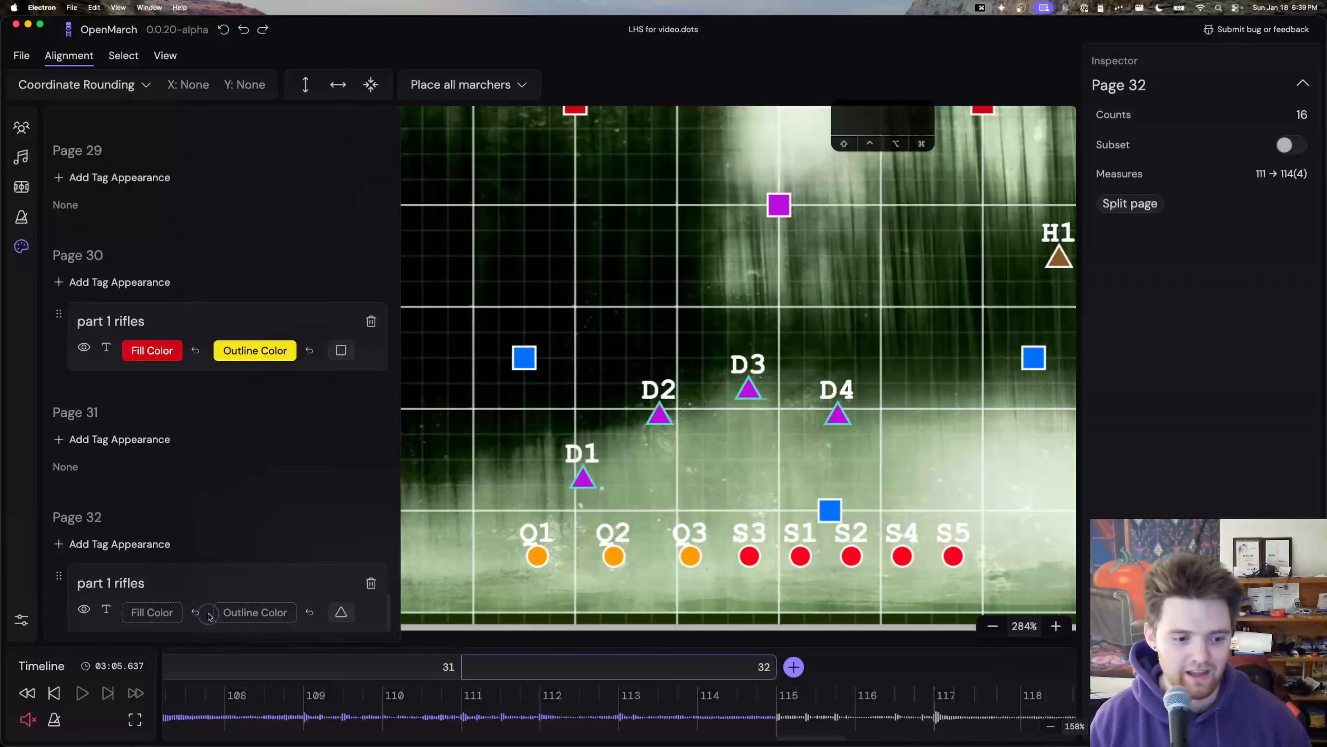
{"action": "left_click", "coordinate": [243, 617]}
{"action": "left_click_drag", "start_coordinate": [227, 409], "coordinate": [204, 365]}
{"action": "left_click", "coordinate": [343, 360]}
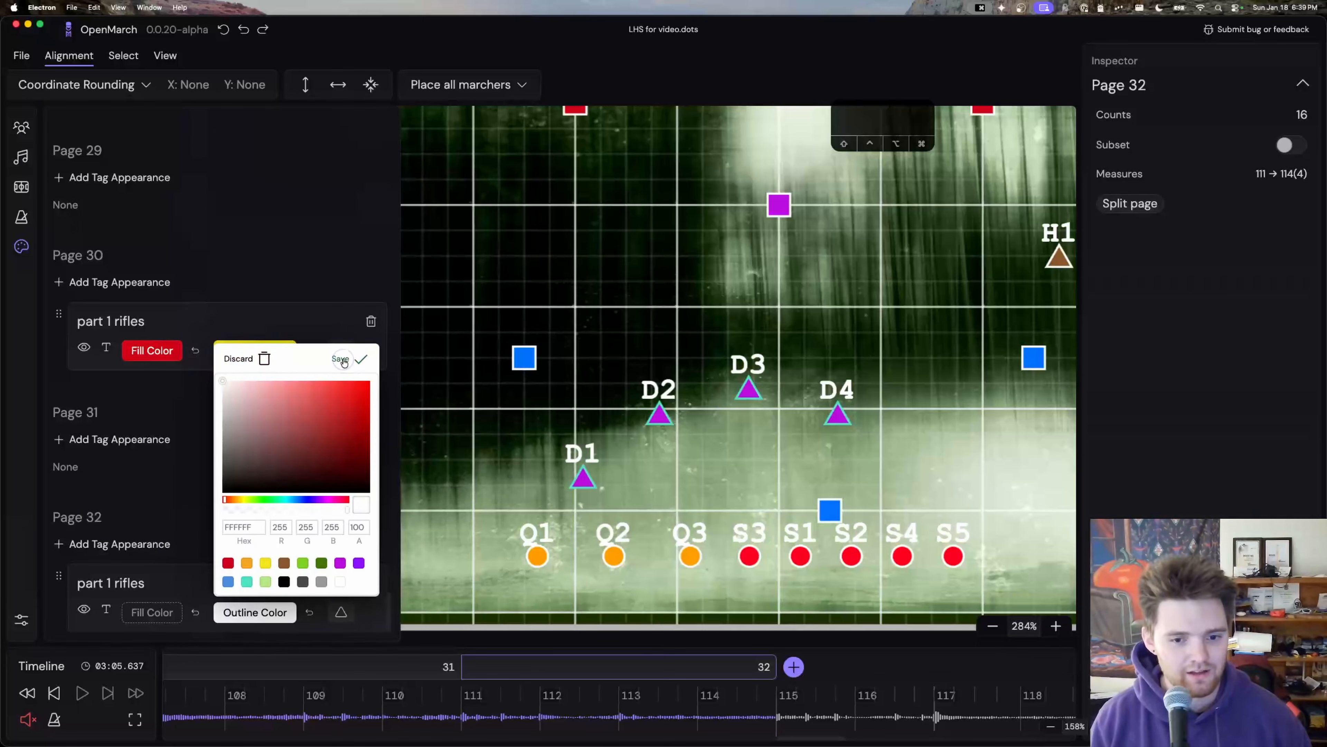
{"action": "left_click", "coordinate": [283, 613]}
{"action": "left_click", "coordinate": [227, 562]}
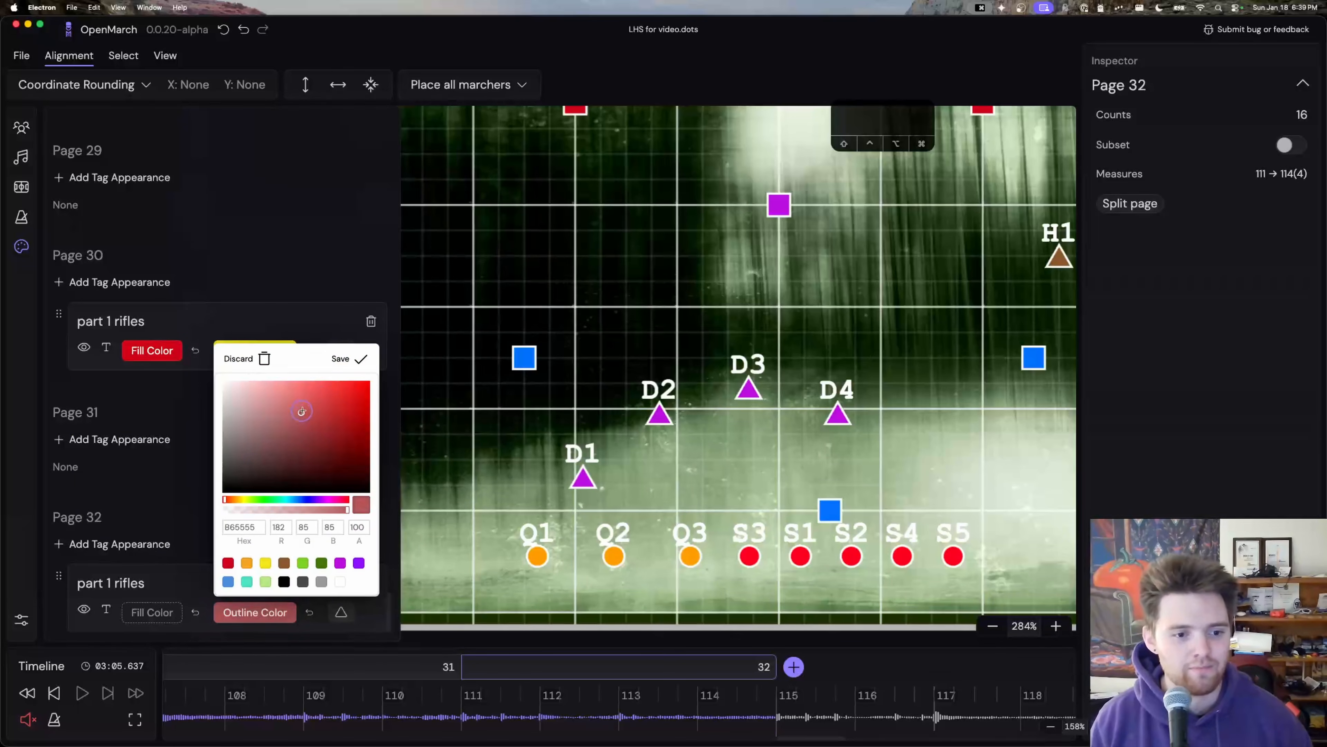
{"action": "left_click", "coordinate": [345, 359]}
Step: Undo the outline color changes made to the page 32 "part 1 rifles" appearance
{"action": "left_click", "coordinate": [260, 612]}
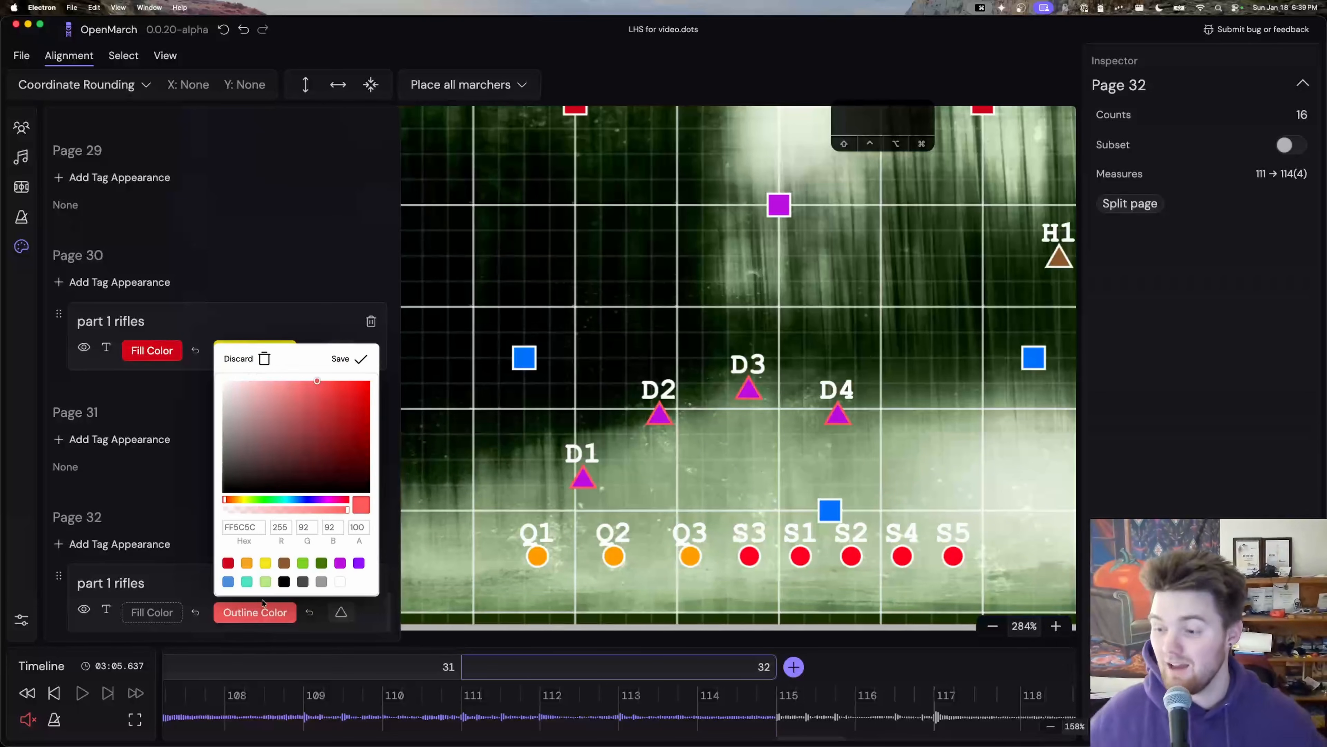
{"action": "key", "text": "super+z"}
{"action": "key", "text": "super+z"}
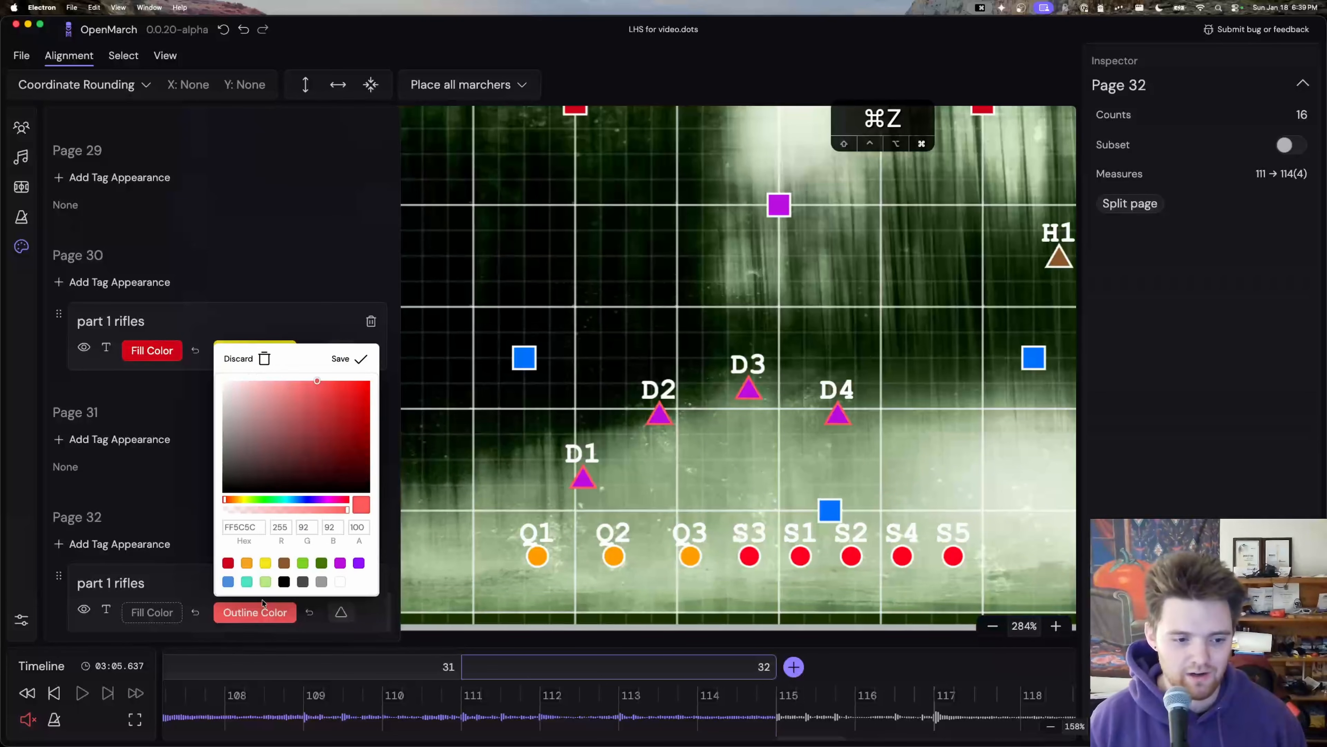
{"action": "left_click", "coordinate": [258, 613]}
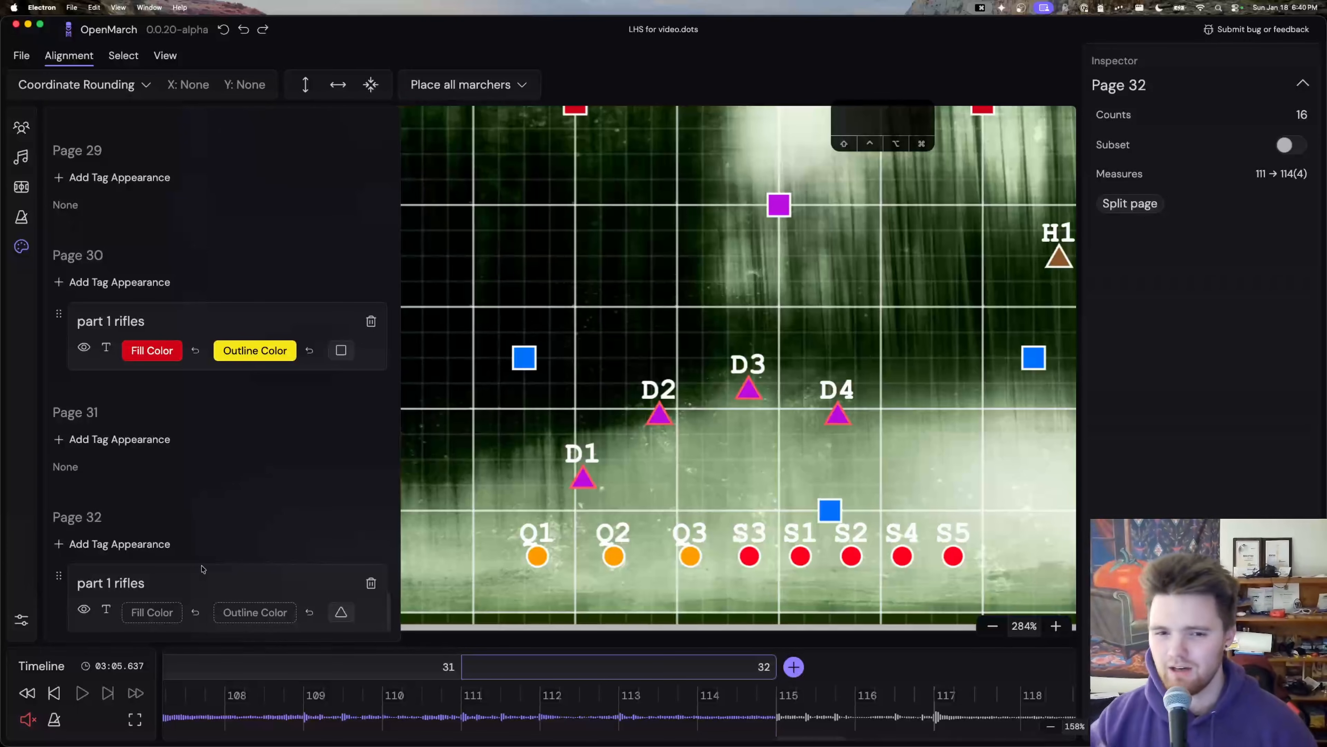
Step: Reload the application window and close the developer tools
{"action": "key", "text": "super+r"}
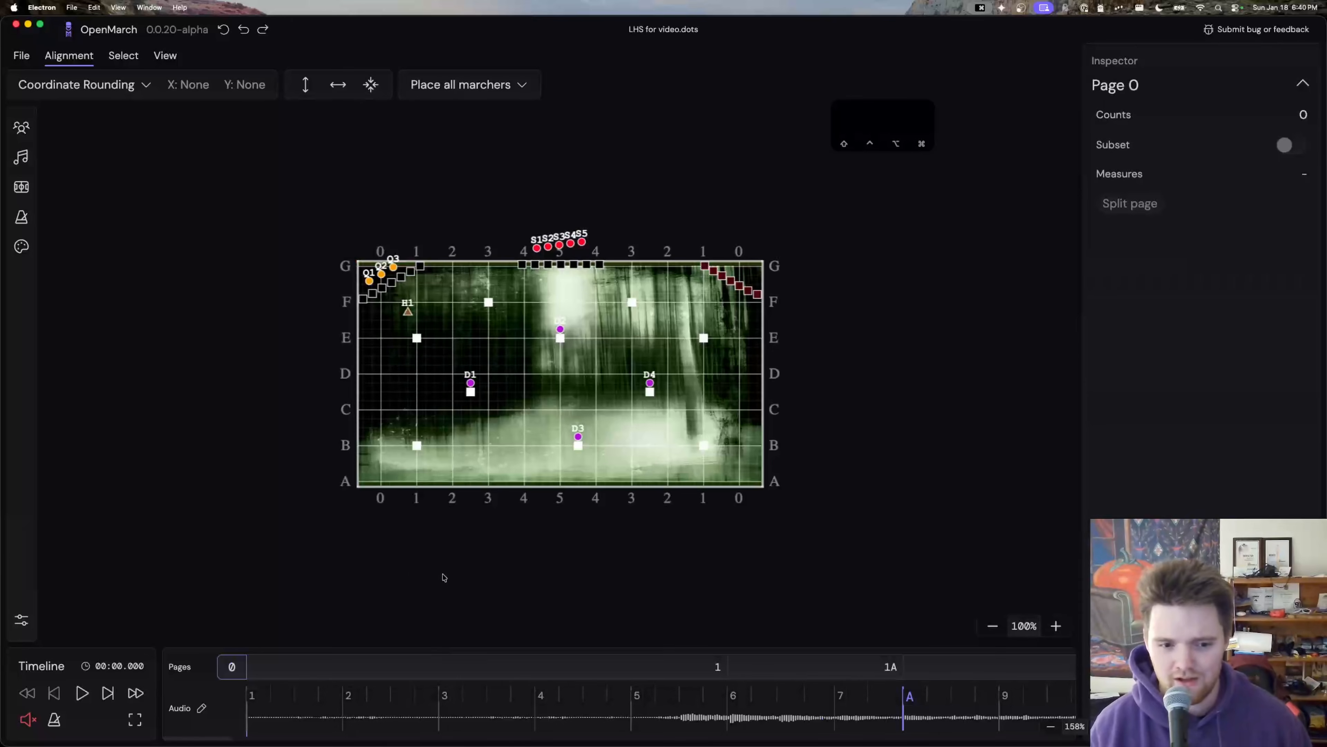
{"action": "key", "text": "super+r"}
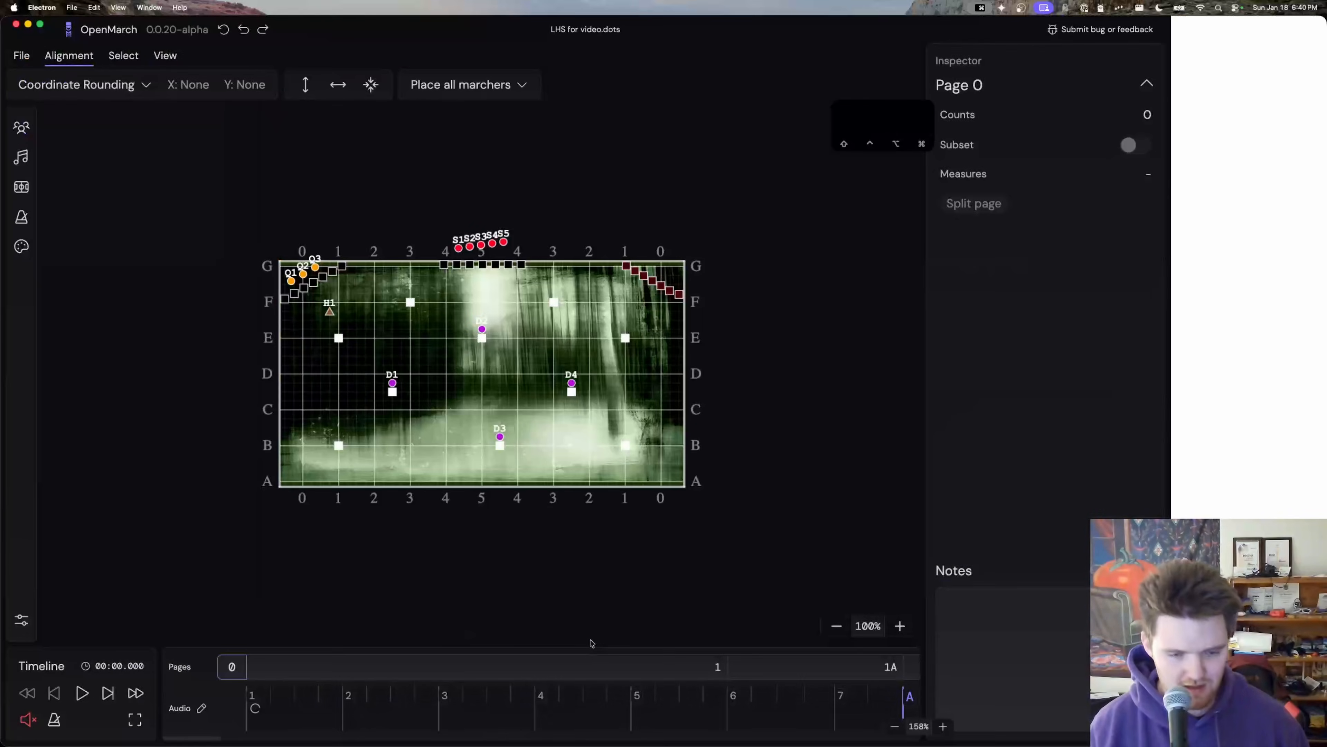
{"action": "key", "text": "super+e"}
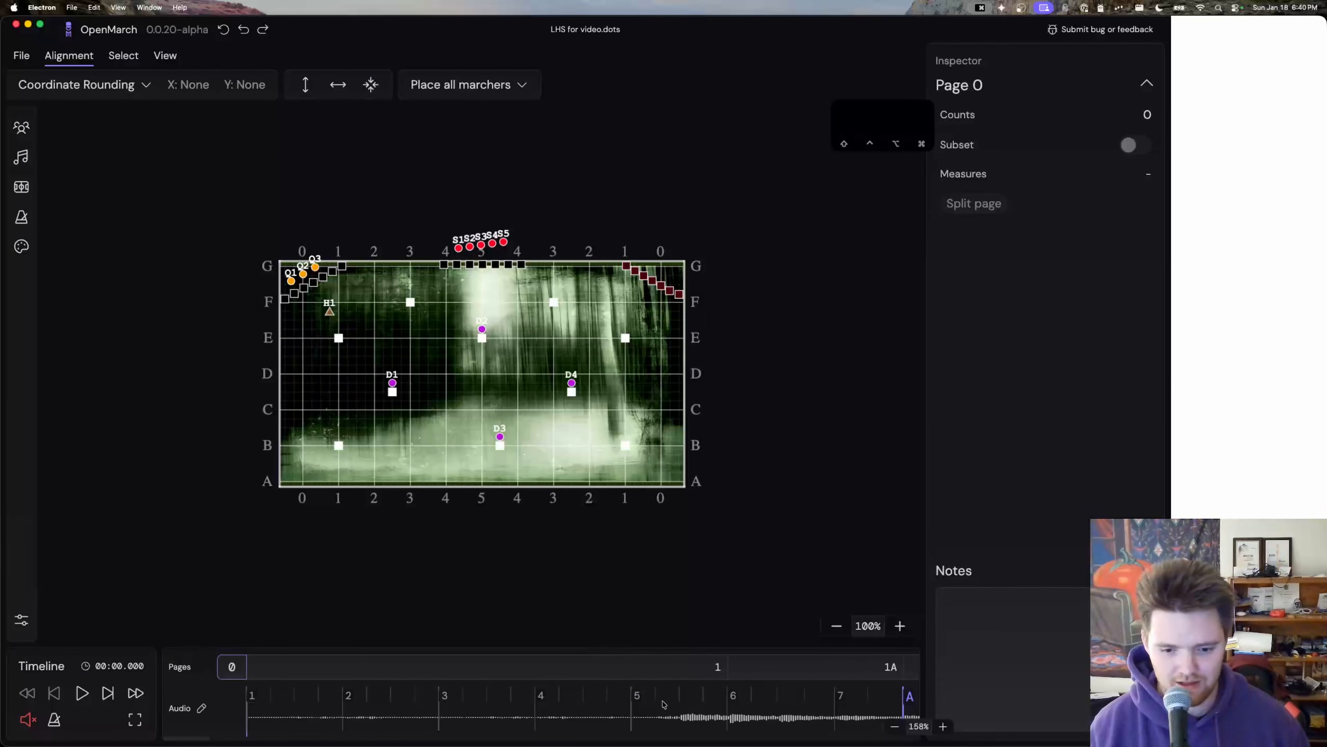
{"action": "scroll", "coordinate": [663, 704], "scroll_direction": "right", "scroll_amount": 10}
{"action": "left_click", "coordinate": [119, 7]}
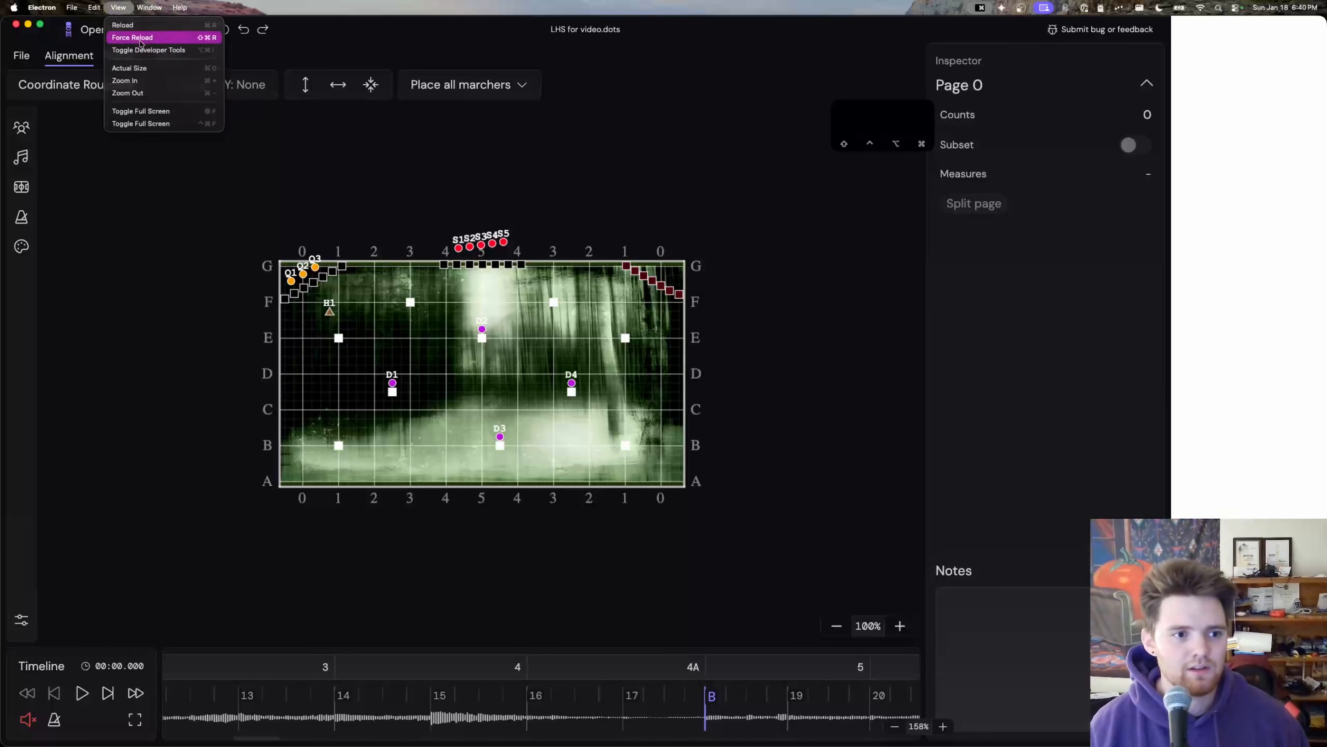
{"action": "left_click", "coordinate": [157, 48]}
Step: Go to page 32 in the timeline and examine how marchers D1 to D4 look on the field
{"action": "scroll", "coordinate": [677, 708], "scroll_direction": "right", "scroll_amount": 15}
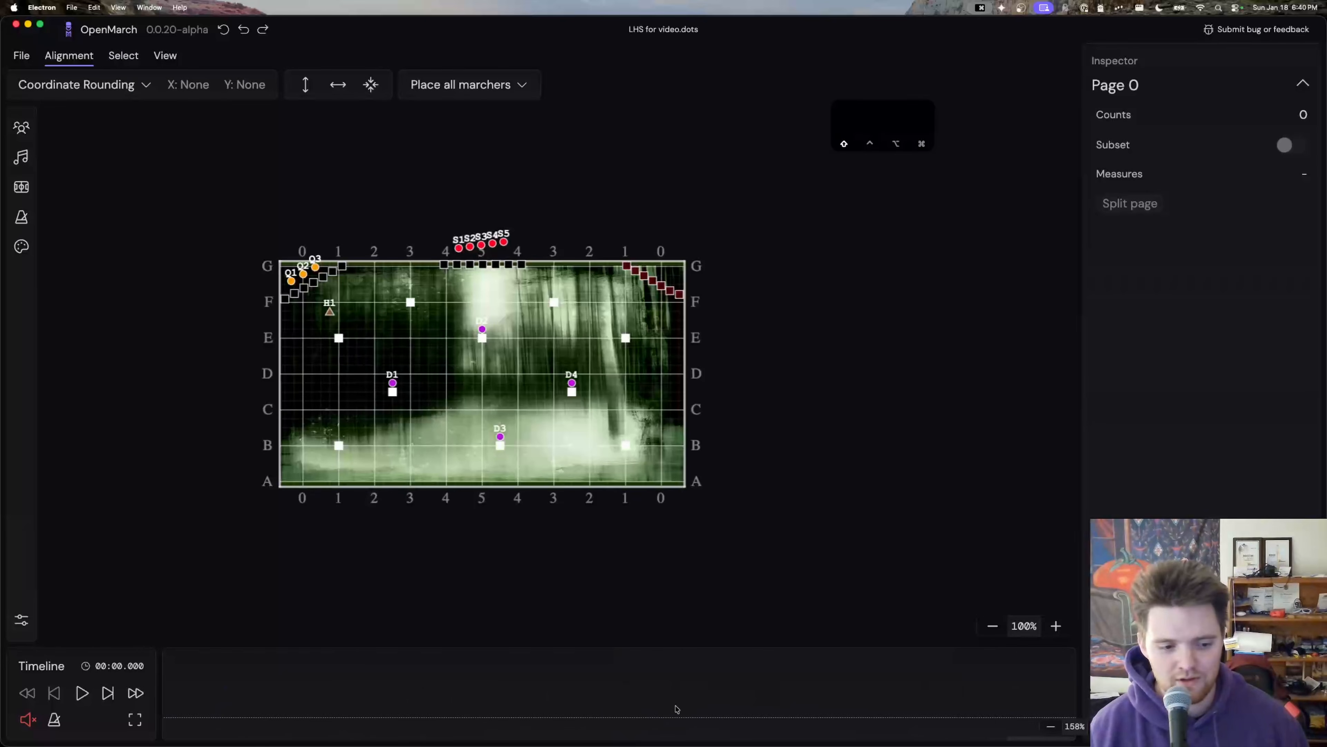
{"action": "scroll", "coordinate": [677, 708], "scroll_direction": "left", "scroll_amount": 5}
{"action": "scroll", "coordinate": [676, 707], "scroll_direction": "left", "scroll_amount": 6}
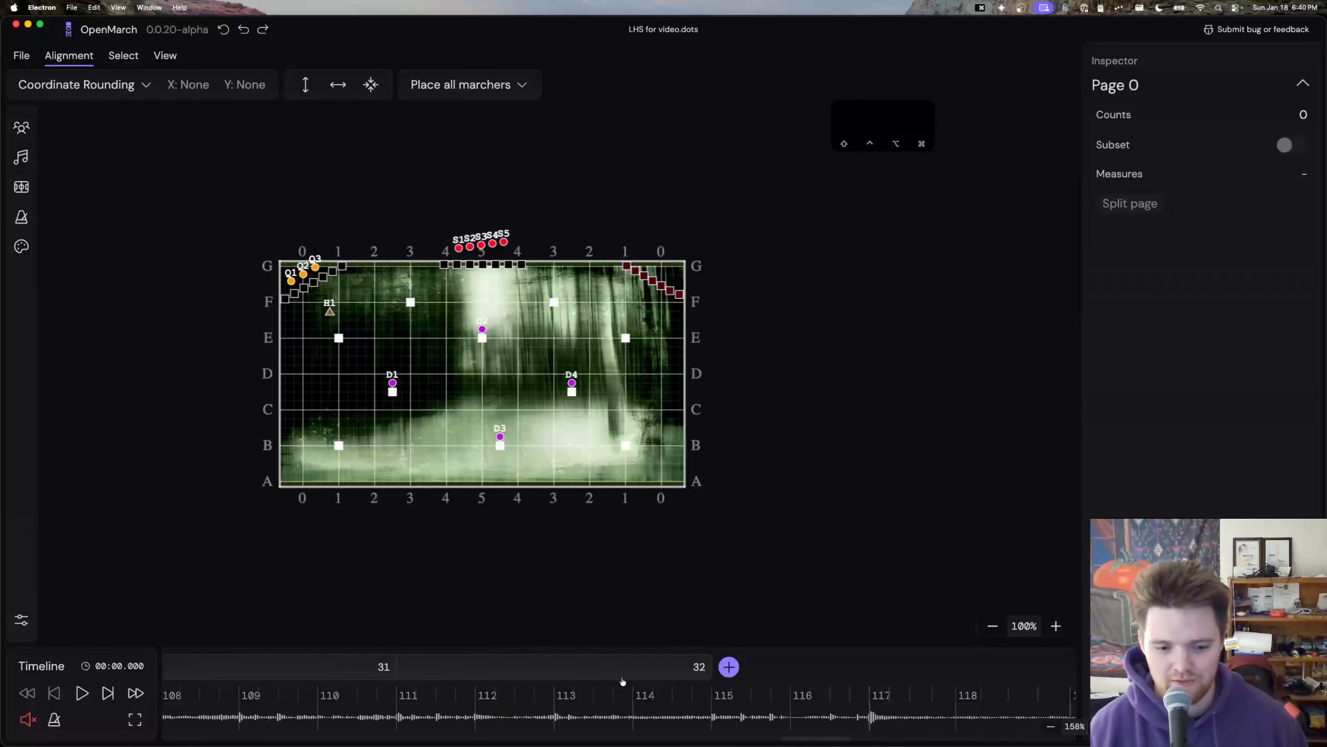
{"action": "left_click", "coordinate": [621, 676]}
{"action": "left_click_drag", "start_coordinate": [577, 547], "coordinate": [750, 544]}
{"action": "scroll", "coordinate": [750, 402], "scroll_direction": "up", "scroll_amount": 10}
{"action": "scroll", "coordinate": [751, 402], "scroll_direction": "down", "scroll_amount": 10}
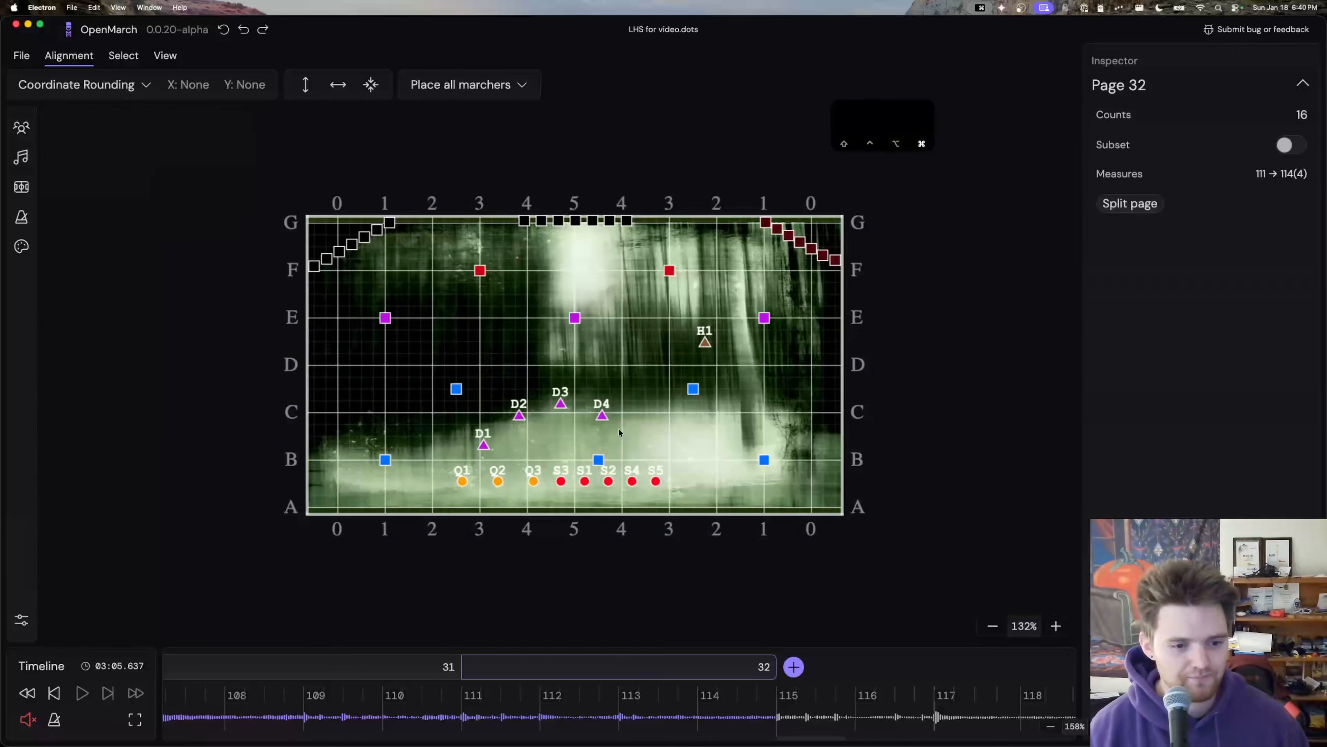
{"action": "scroll", "coordinate": [609, 447], "scroll_direction": "up", "scroll_amount": 5}
Step: Go back two pages to page 30 and examine the appearance of marchers D1 to D4
{"action": "key", "text": "q"}
{"action": "key", "text": "q"}
{"action": "left_click_drag", "start_coordinate": [800, 281], "coordinate": [681, 433]}
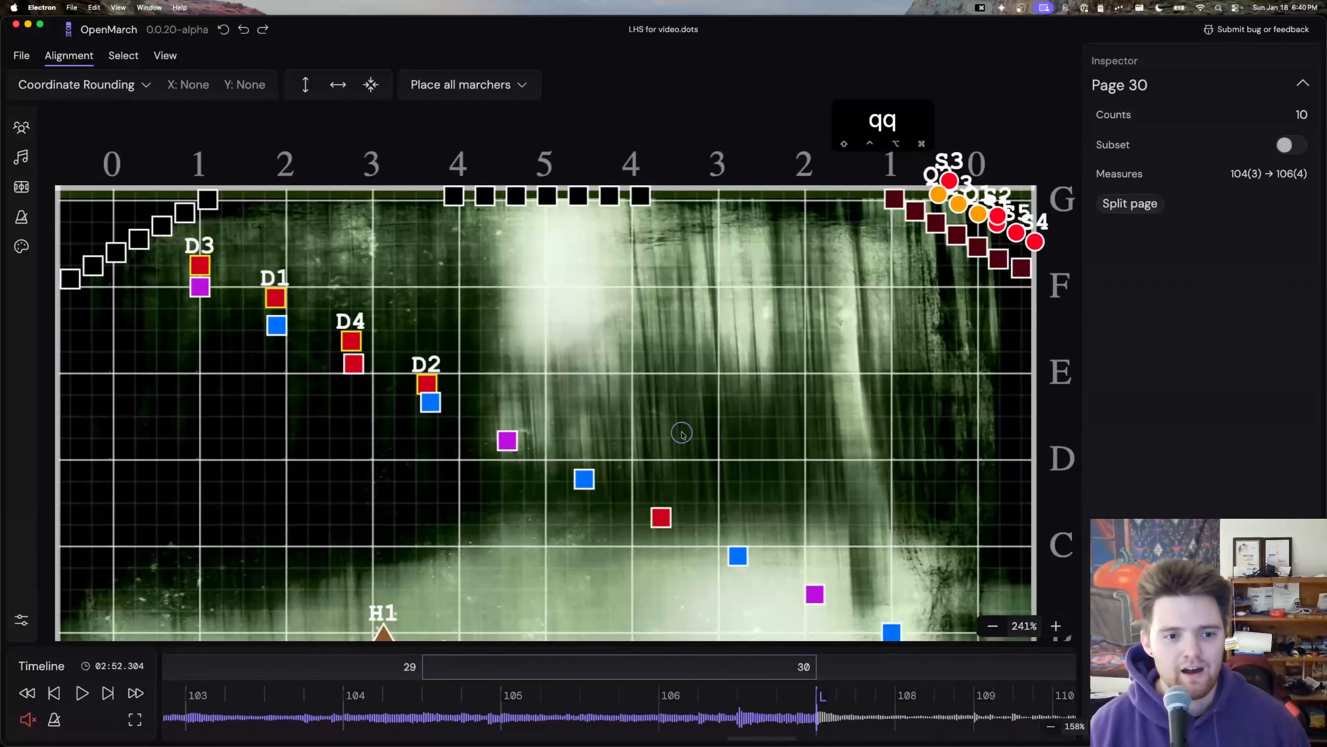
{"action": "left_click_drag", "start_coordinate": [559, 406], "coordinate": [751, 402]}
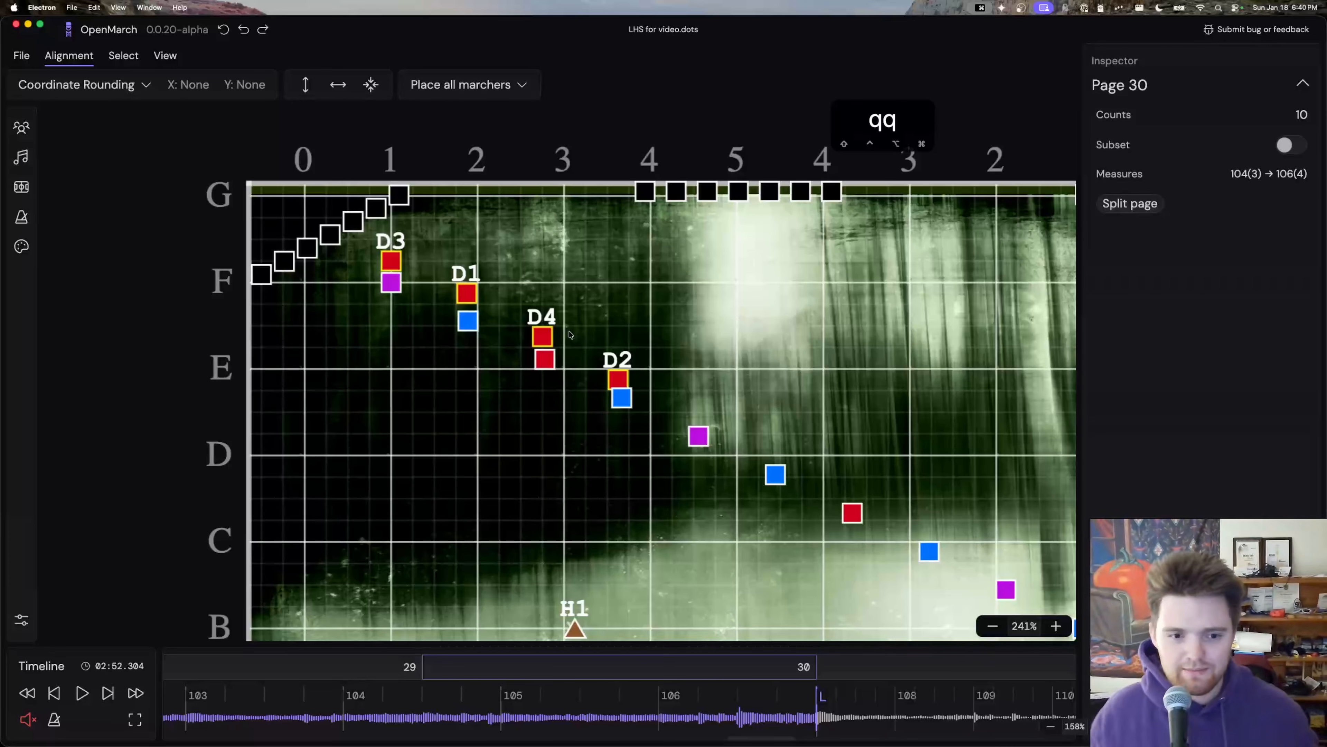
Step: Select marcher D4 and open the appearance settings of its "part 1 rifles" tag at page 30
{"action": "left_click", "coordinate": [537, 340]}
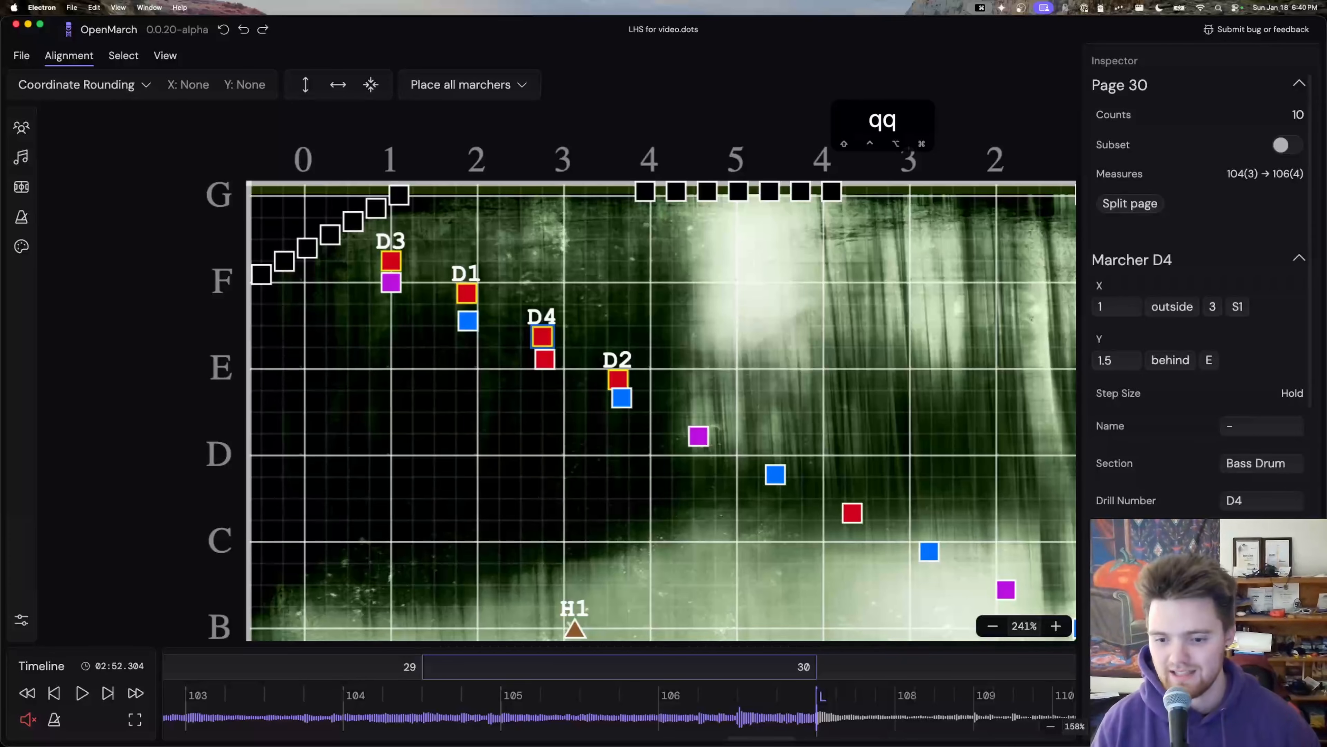
{"action": "scroll", "coordinate": [1220, 448], "scroll_direction": "down", "scroll_amount": 4}
{"action": "left_click", "coordinate": [1118, 380]}
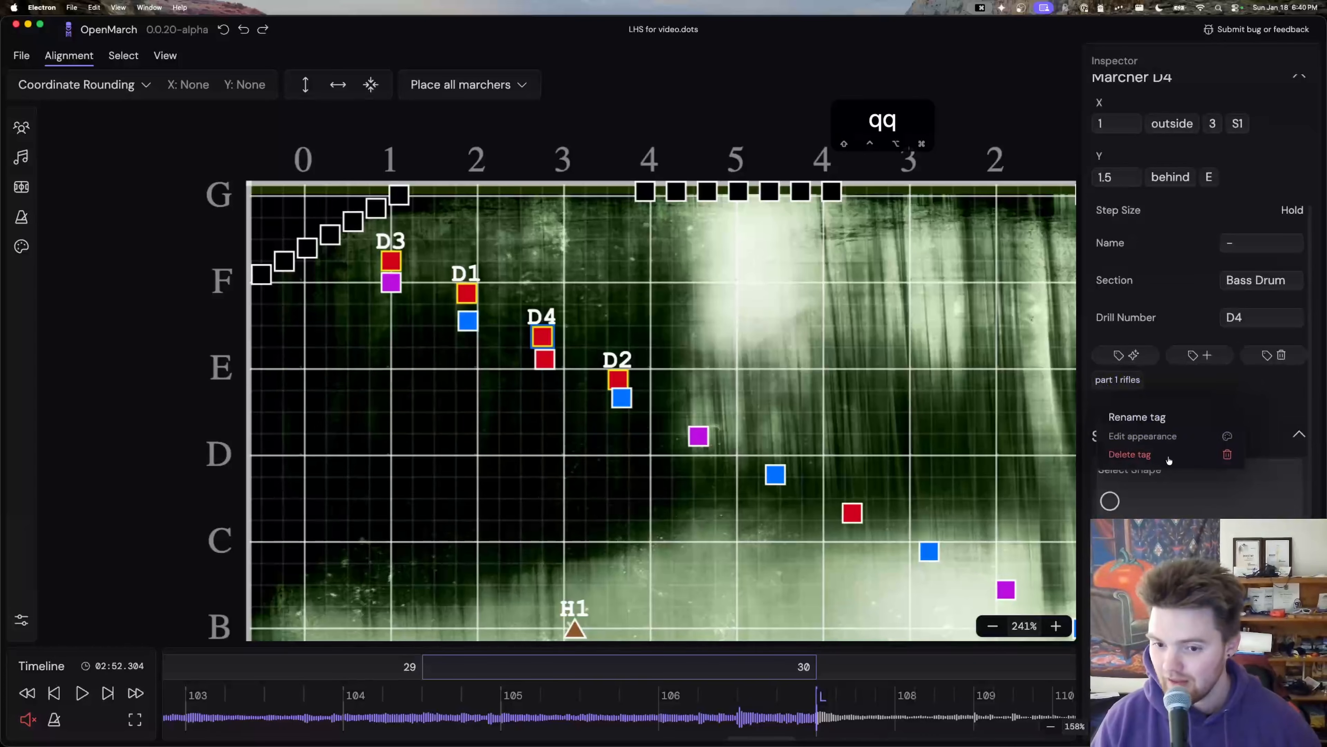
{"action": "left_click", "coordinate": [1151, 438]}
{"action": "scroll", "coordinate": [252, 288], "scroll_direction": "down", "scroll_amount": 20}
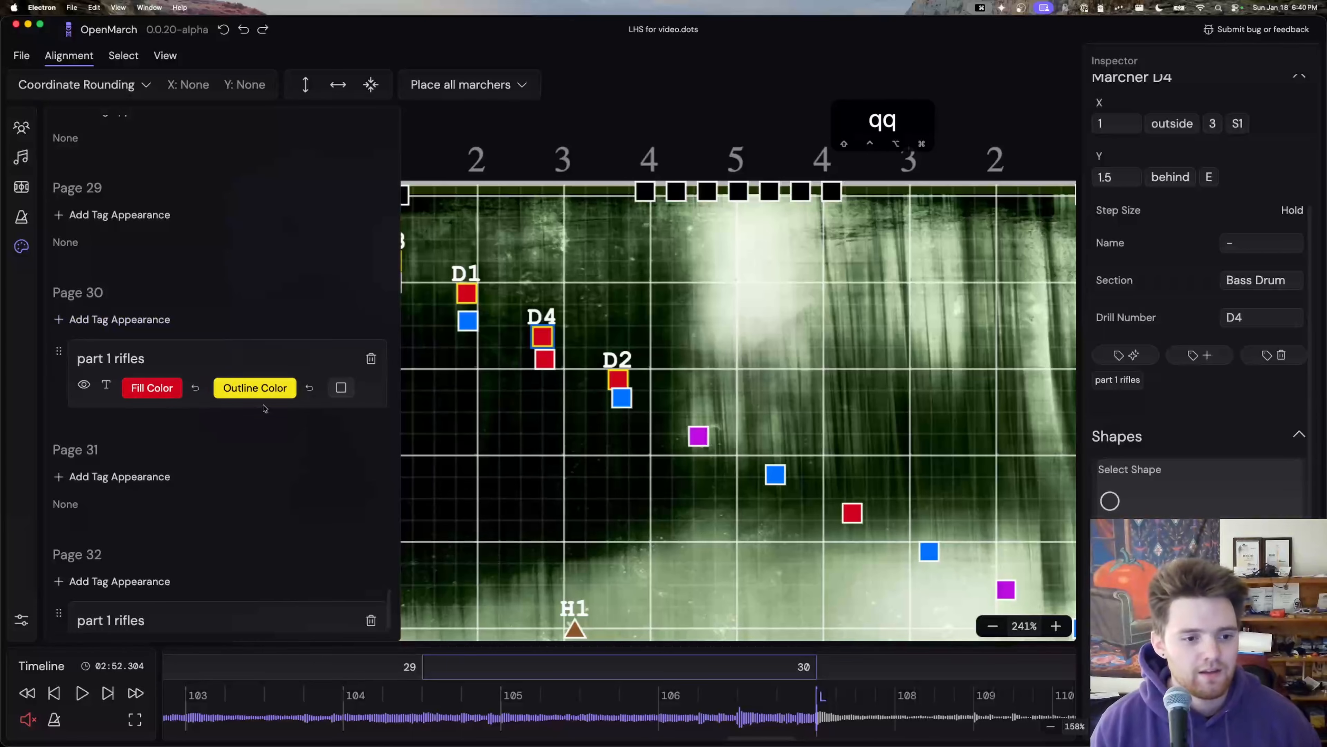
{"action": "left_click_drag", "start_coordinate": [523, 444], "coordinate": [706, 484]}
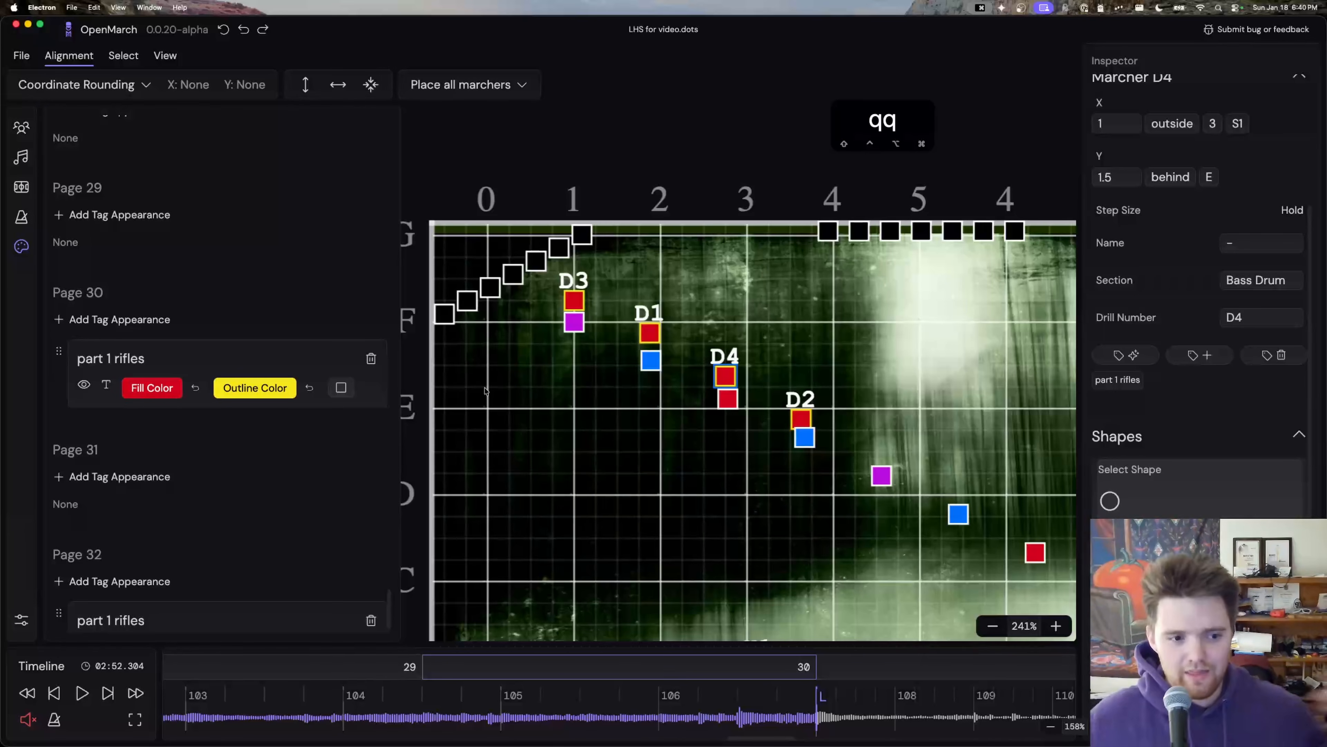
Step: Create four Tuba marchers with drill prefix U, numbered from 1
{"action": "left_click", "coordinate": [22, 127]}
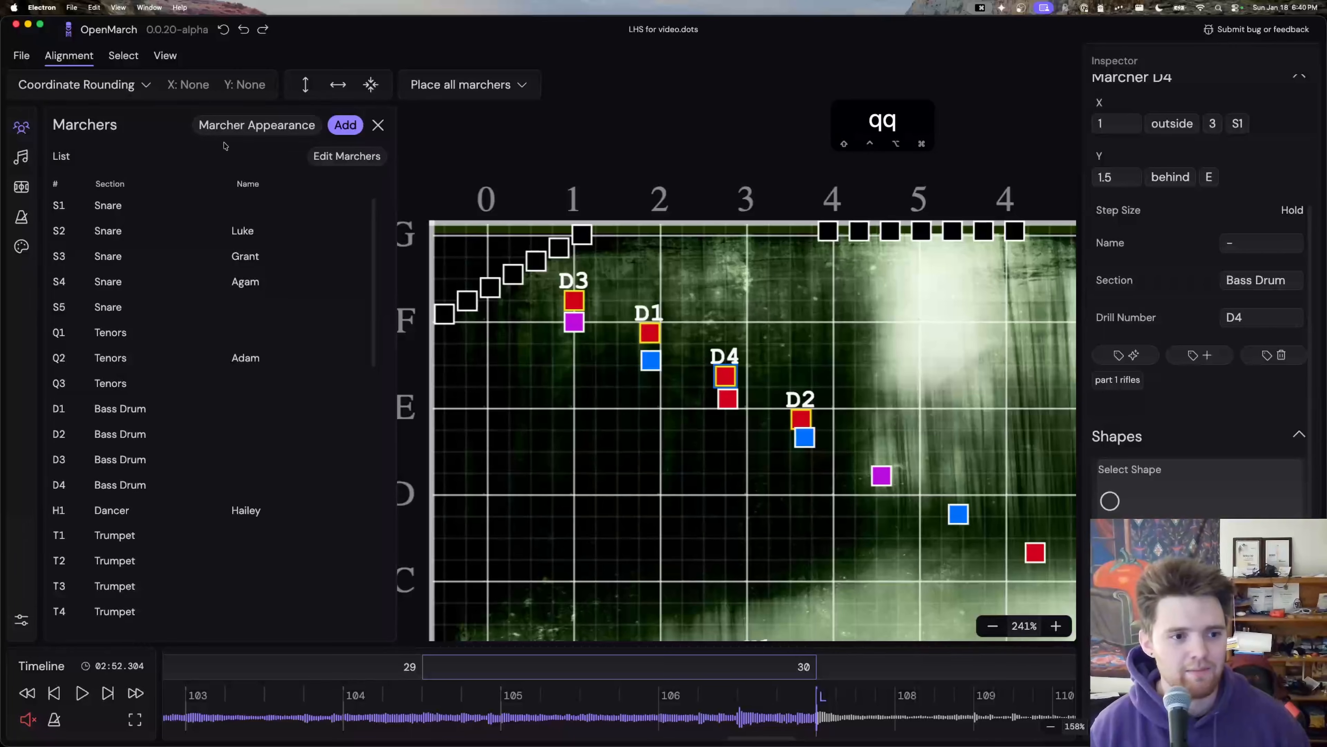
{"action": "left_click", "coordinate": [345, 124]}
{"action": "left_click", "coordinate": [335, 201]}
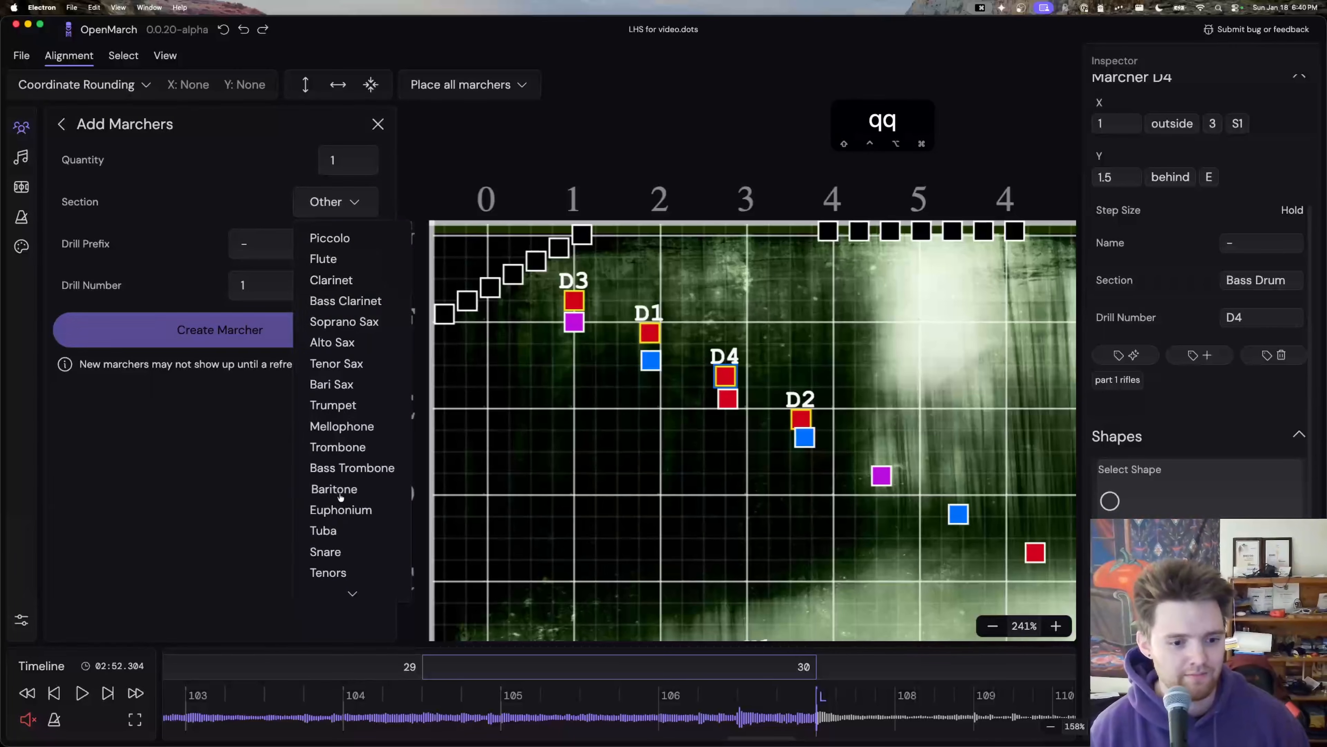
{"action": "left_click", "coordinate": [328, 531]}
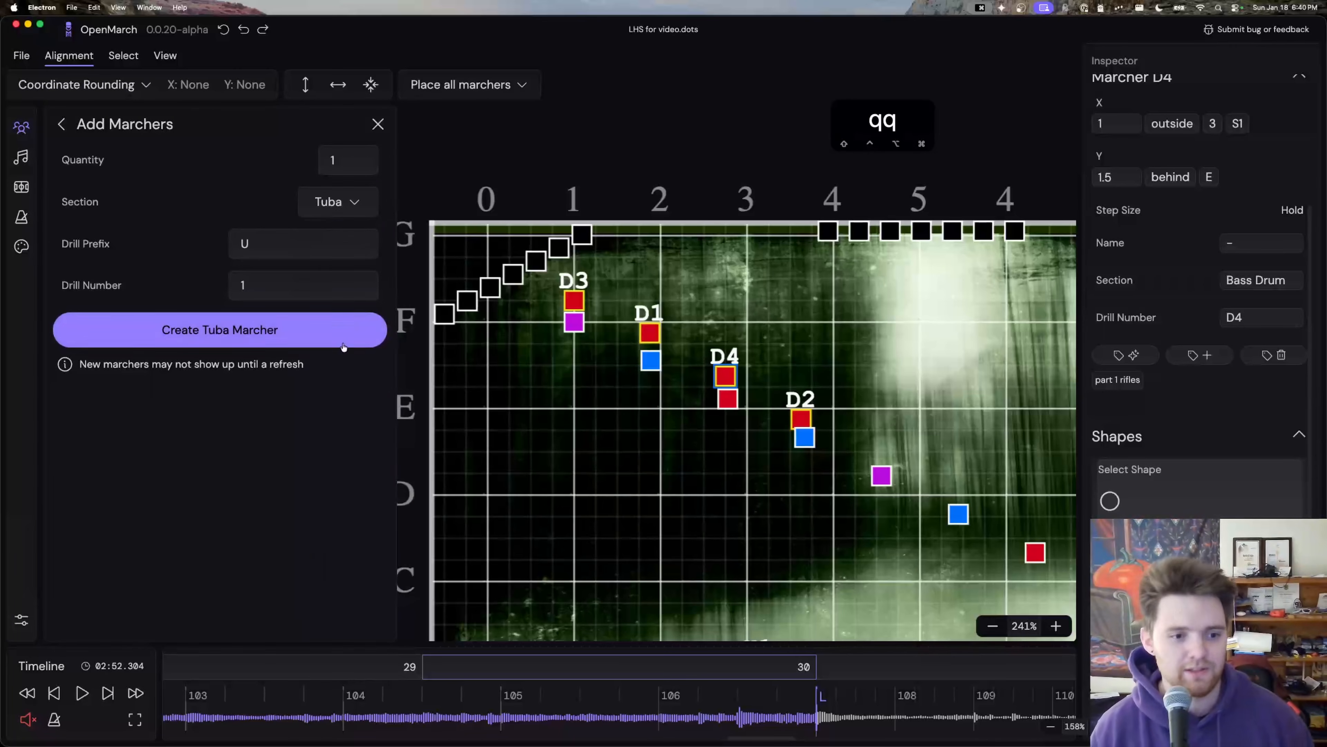
{"action": "left_click", "coordinate": [360, 157]}
{"action": "left_click", "coordinate": [360, 156]}
{"action": "left_click", "coordinate": [360, 156]}
{"action": "left_click", "coordinate": [313, 329]}
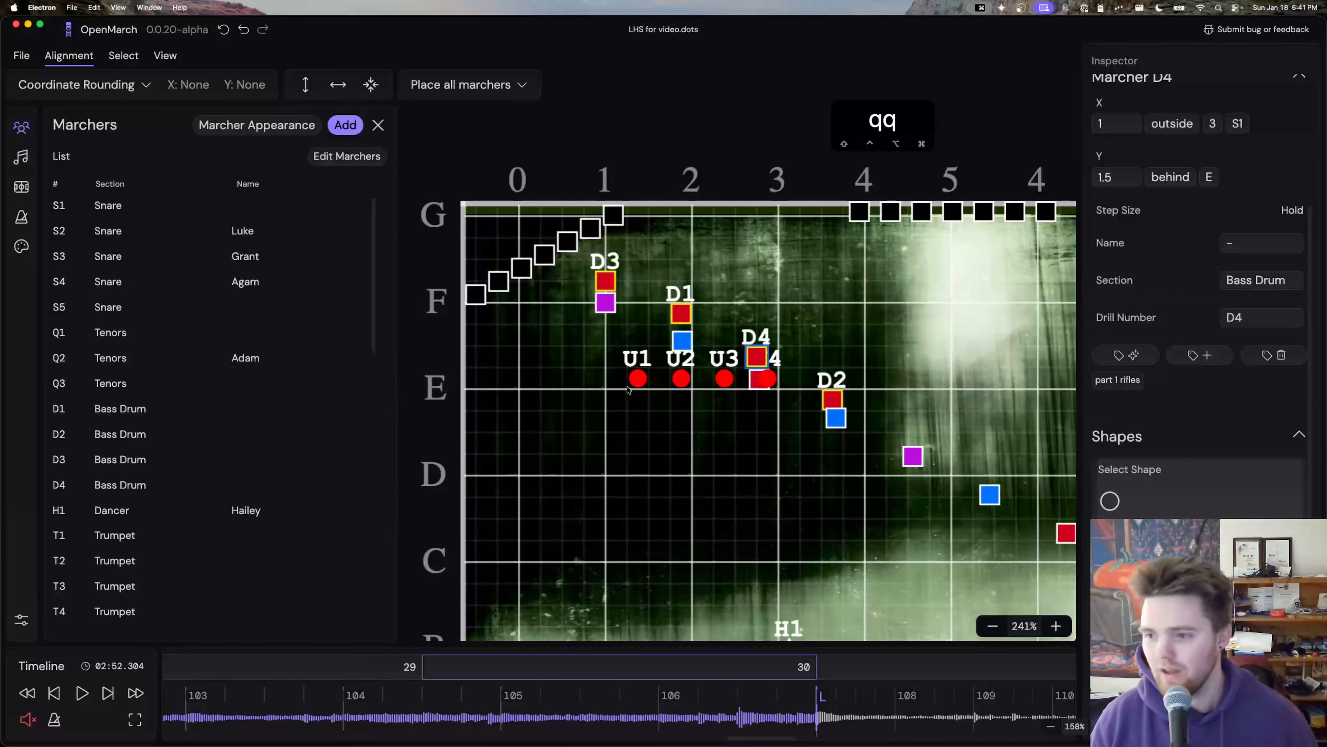
Step: Open the custom field's theme settings and examine the default marcher colors and shape type
{"action": "left_click", "coordinate": [21, 190]}
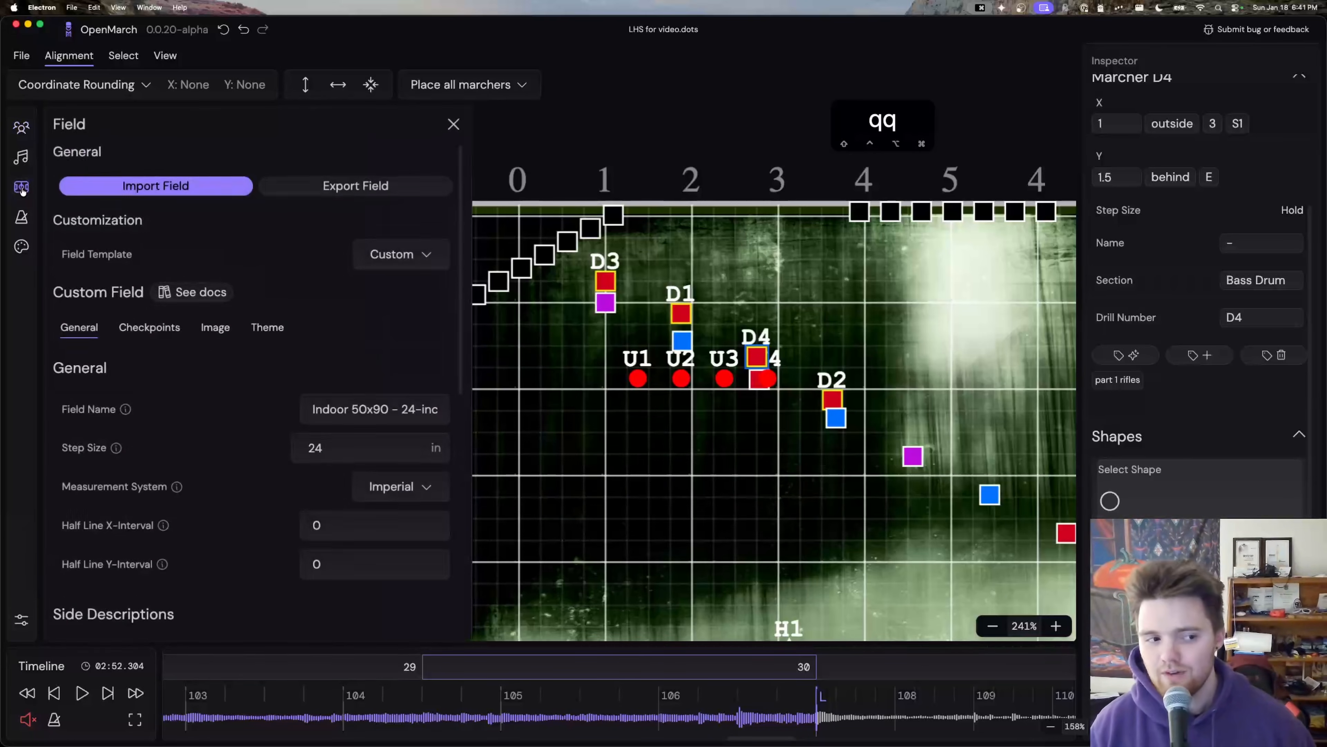
{"action": "left_click", "coordinate": [21, 130]}
{"action": "left_click", "coordinate": [21, 247]}
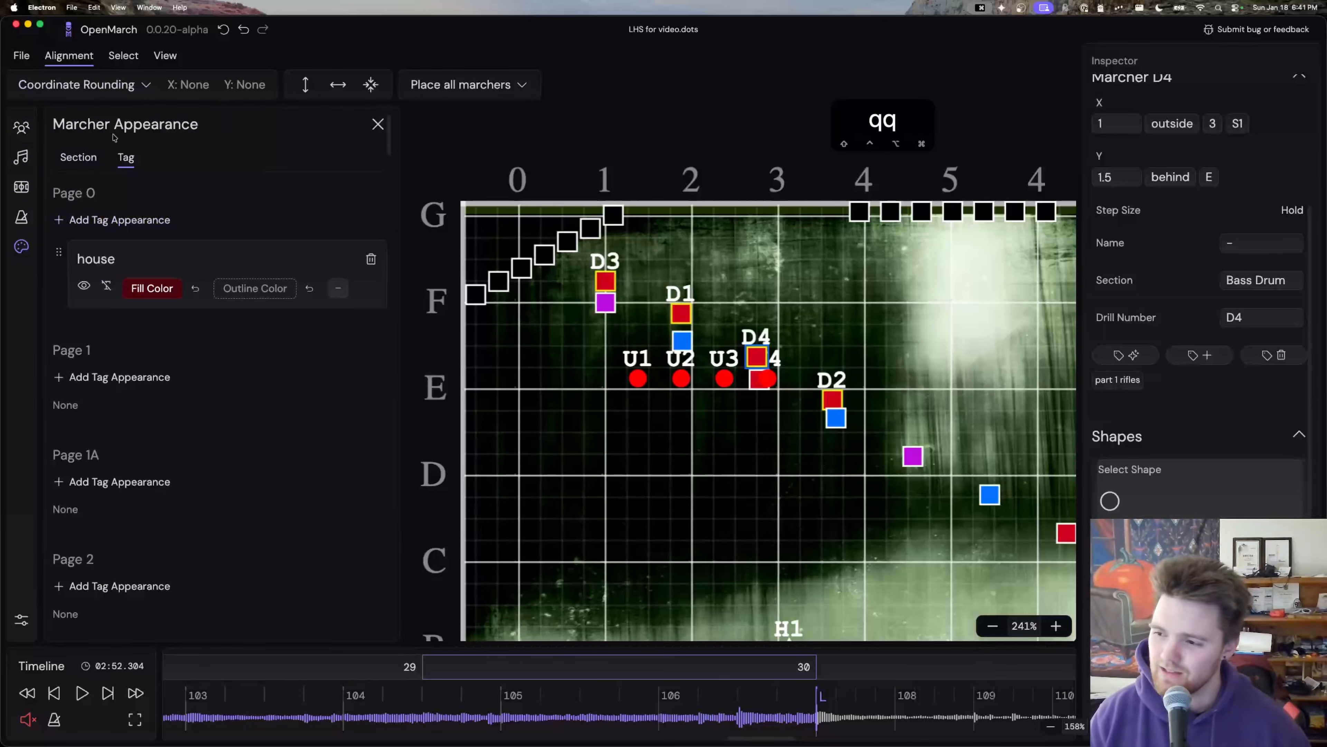
{"action": "left_click", "coordinate": [21, 187]}
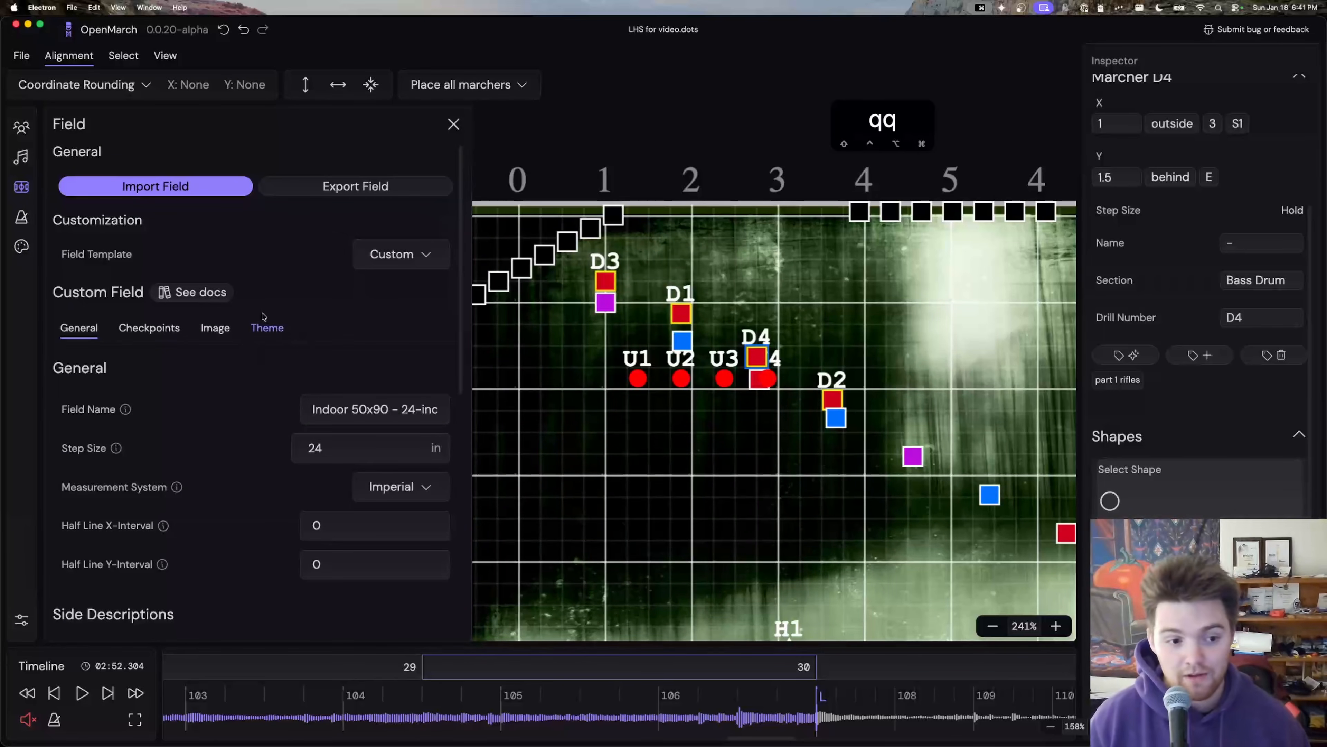
{"action": "left_click", "coordinate": [281, 333]}
{"action": "scroll", "coordinate": [358, 461], "scroll_direction": "down", "scroll_amount": 10}
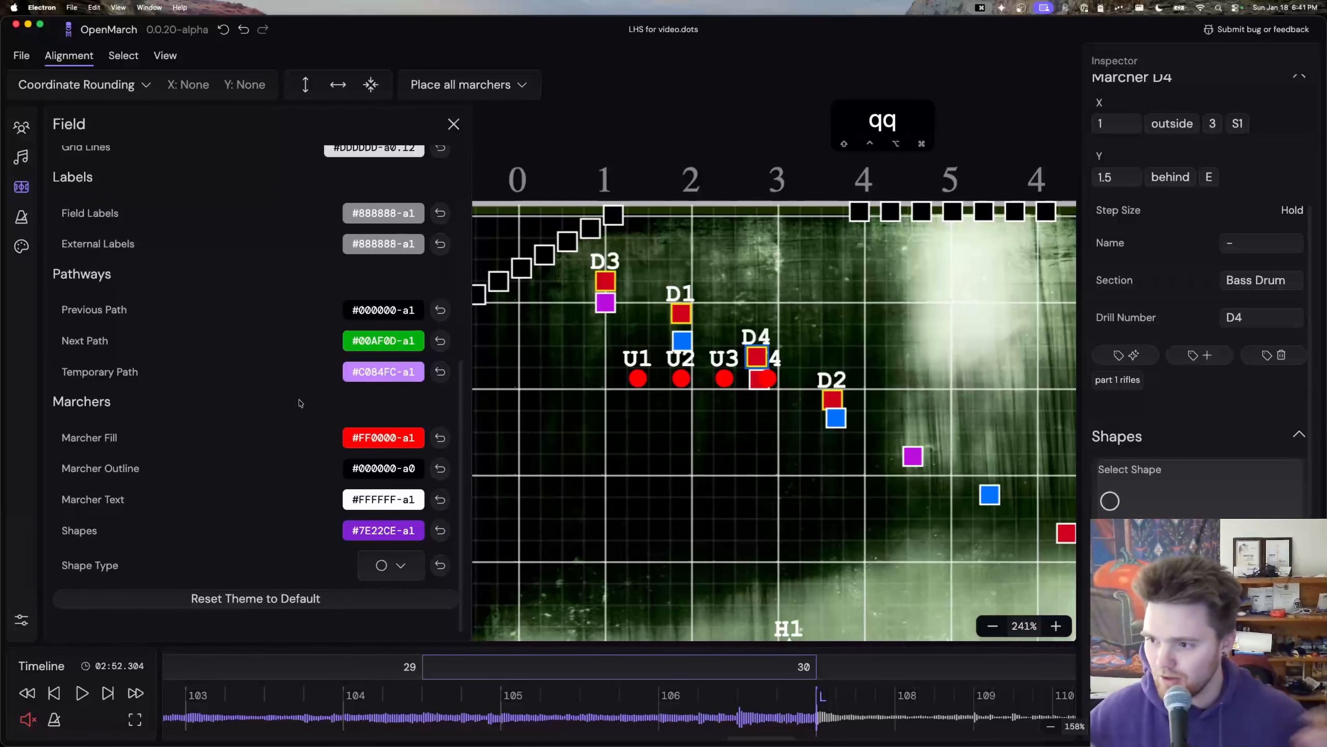
Step: Set the field theme's default marcher shape type to square, and finally to triangle
{"action": "left_click", "coordinate": [400, 565]}
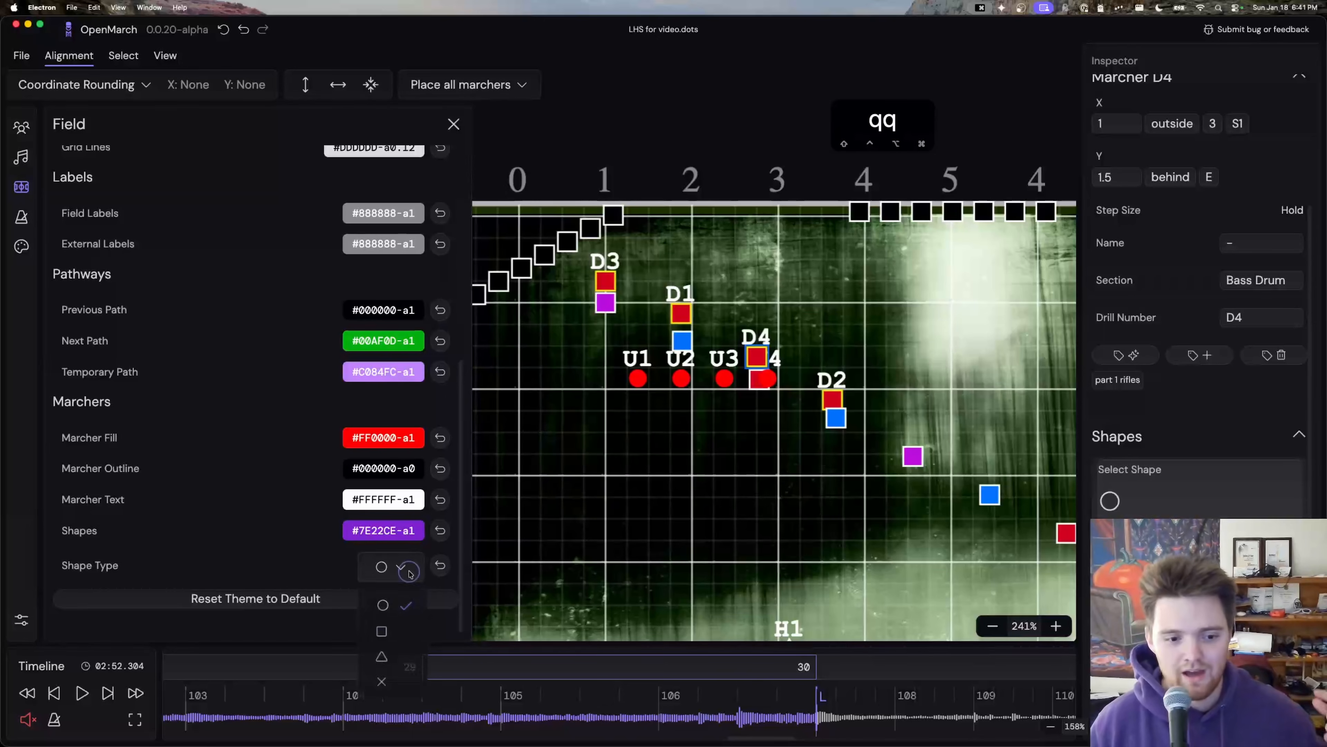
{"action": "left_click", "coordinate": [383, 630]}
{"action": "left_click", "coordinate": [387, 566]}
{"action": "left_click", "coordinate": [383, 655]}
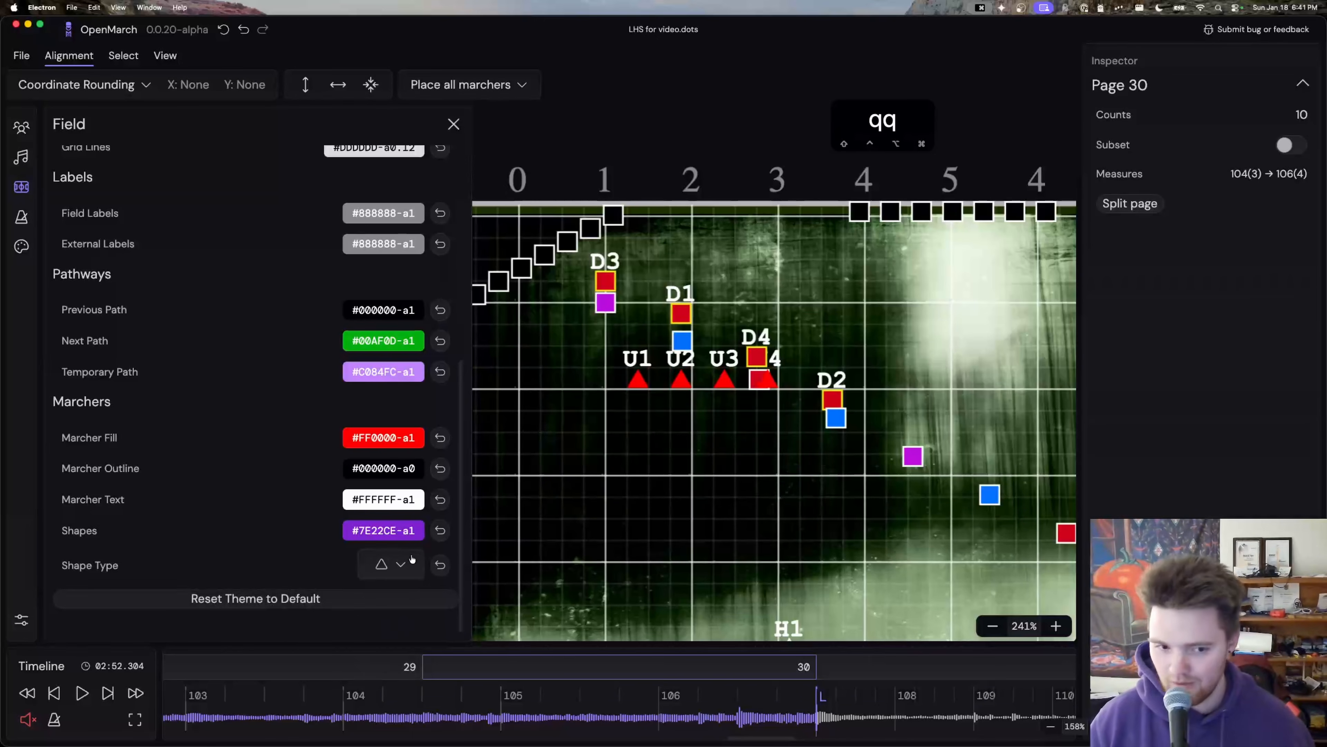
Step: Try the X shape as the field theme's default marcher shape type, and reset the shape type to its default
{"action": "left_click", "coordinate": [389, 675]}
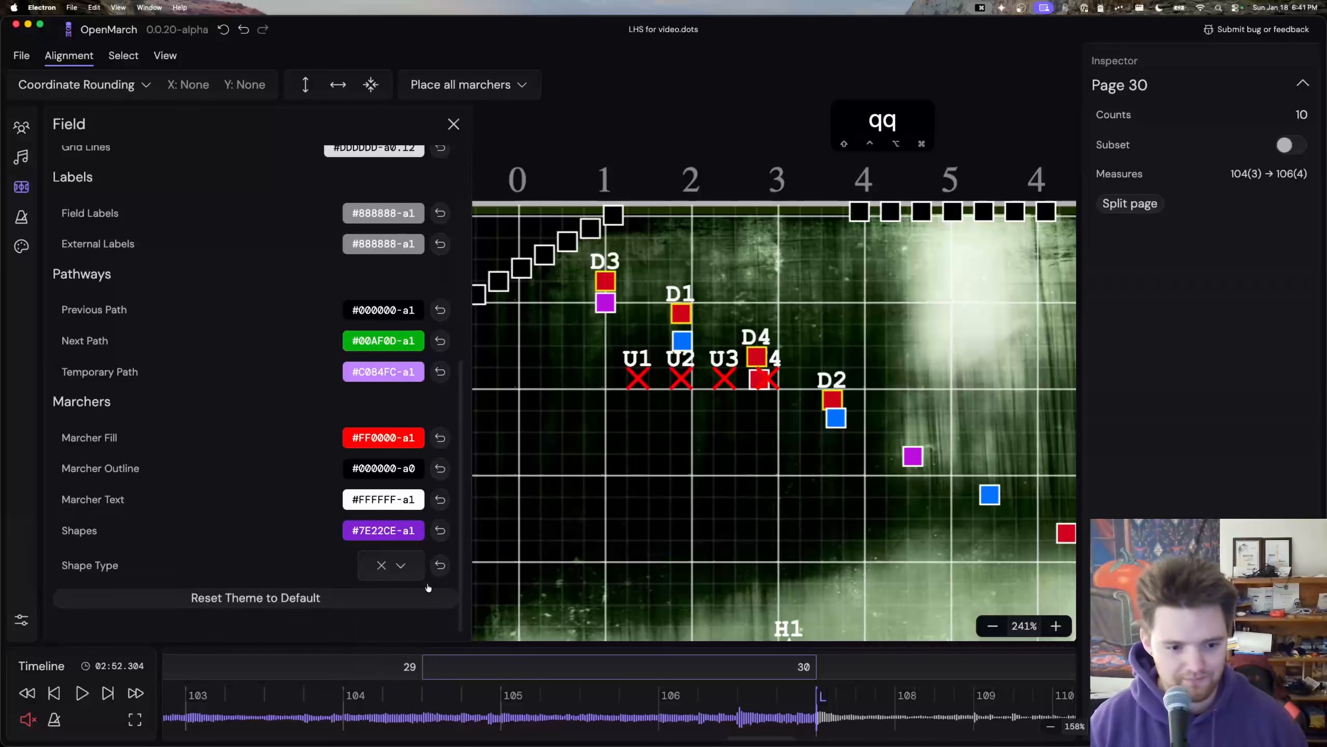
{"action": "left_click", "coordinate": [440, 559]}
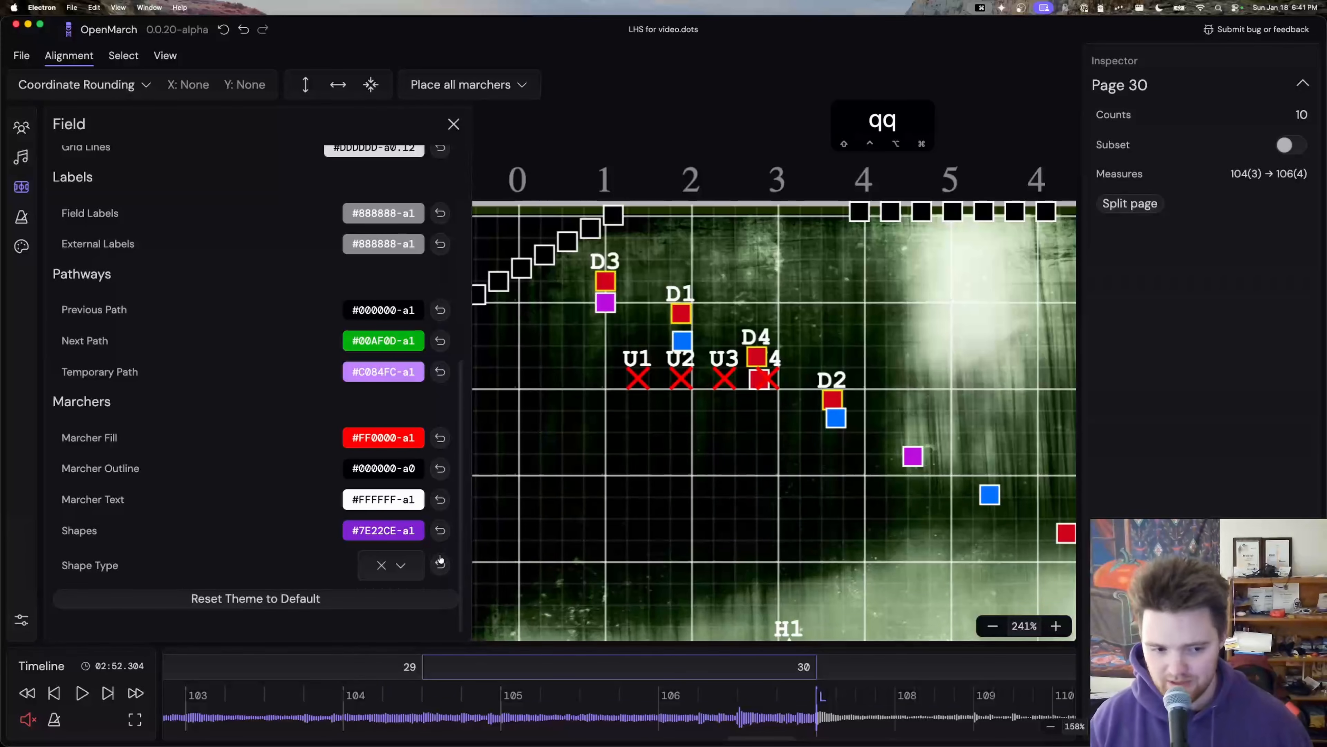
{"action": "left_click", "coordinate": [440, 566]}
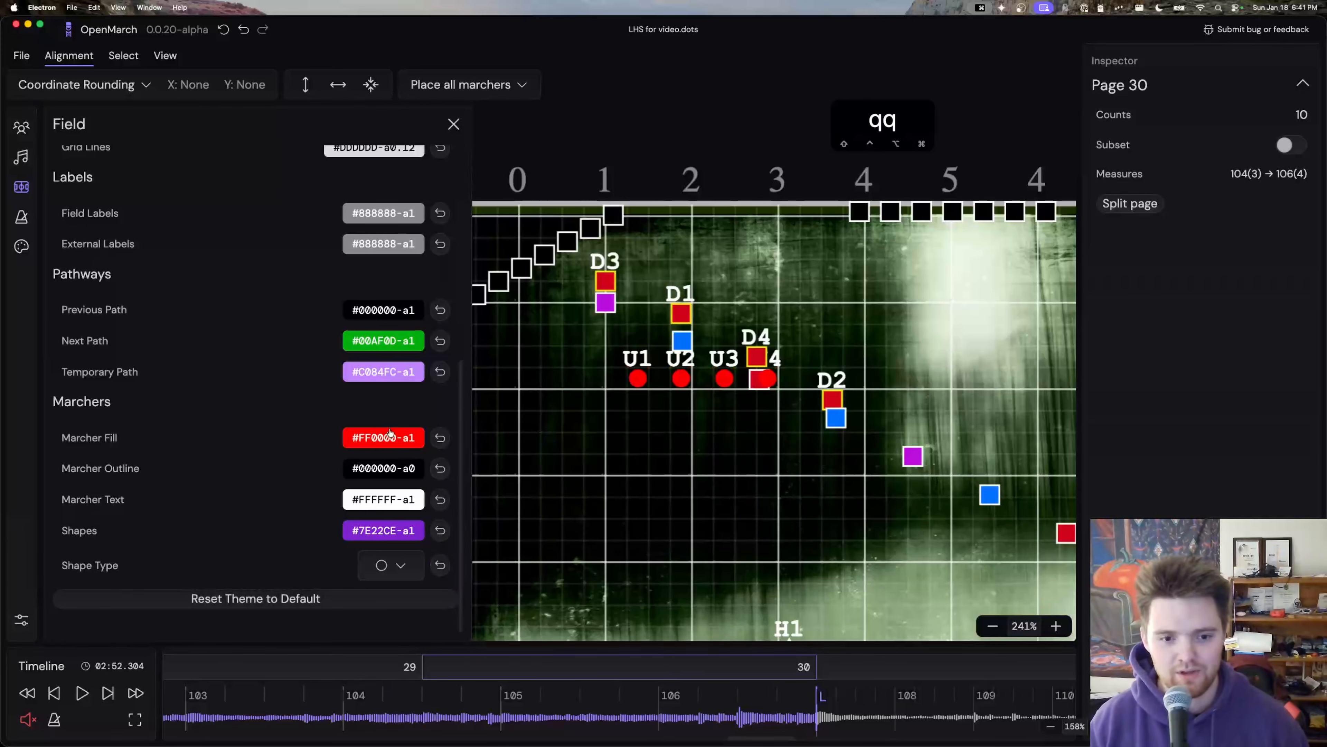
Step: Set the field theme's marcher outline color to white (#FFFFFF) and save it
{"action": "left_click", "coordinate": [377, 468]}
{"action": "left_click", "coordinate": [469, 438]}
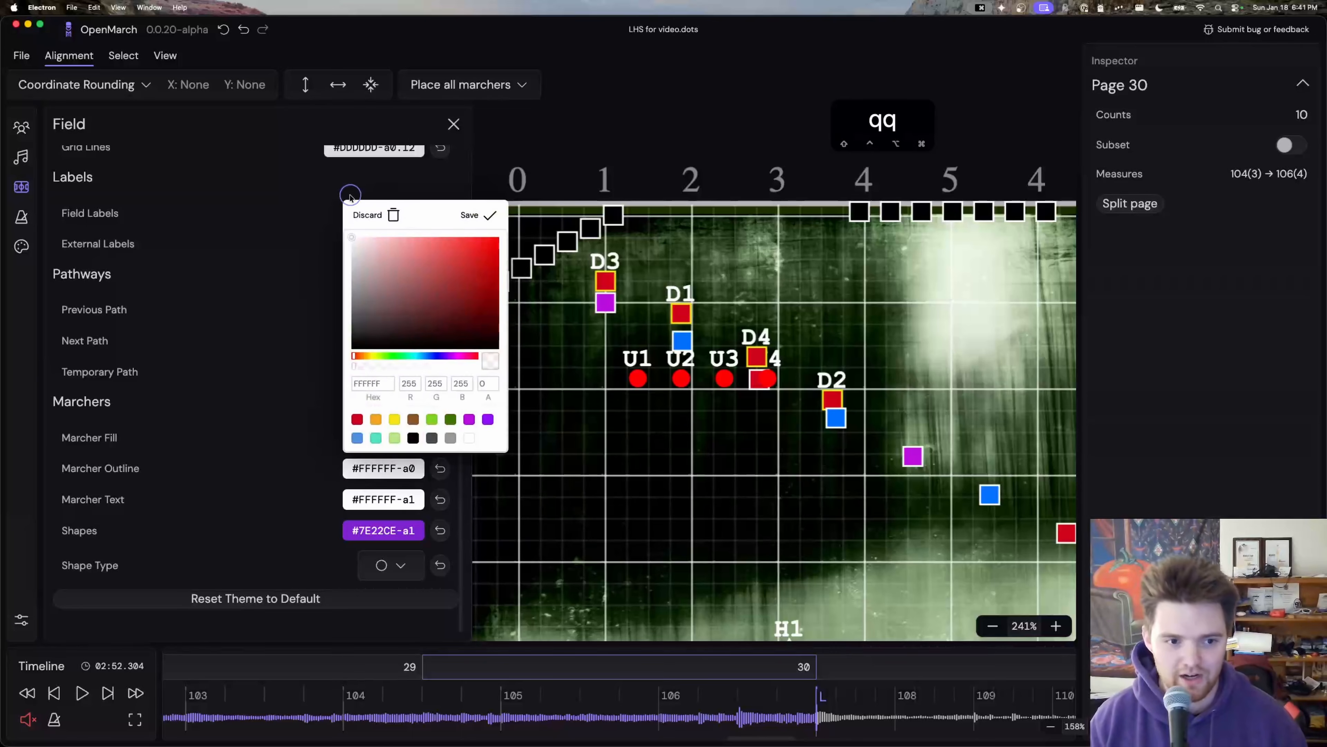
{"action": "left_click", "coordinate": [491, 216]}
{"action": "scroll", "coordinate": [621, 516], "scroll_direction": "left", "scroll_amount": 2}
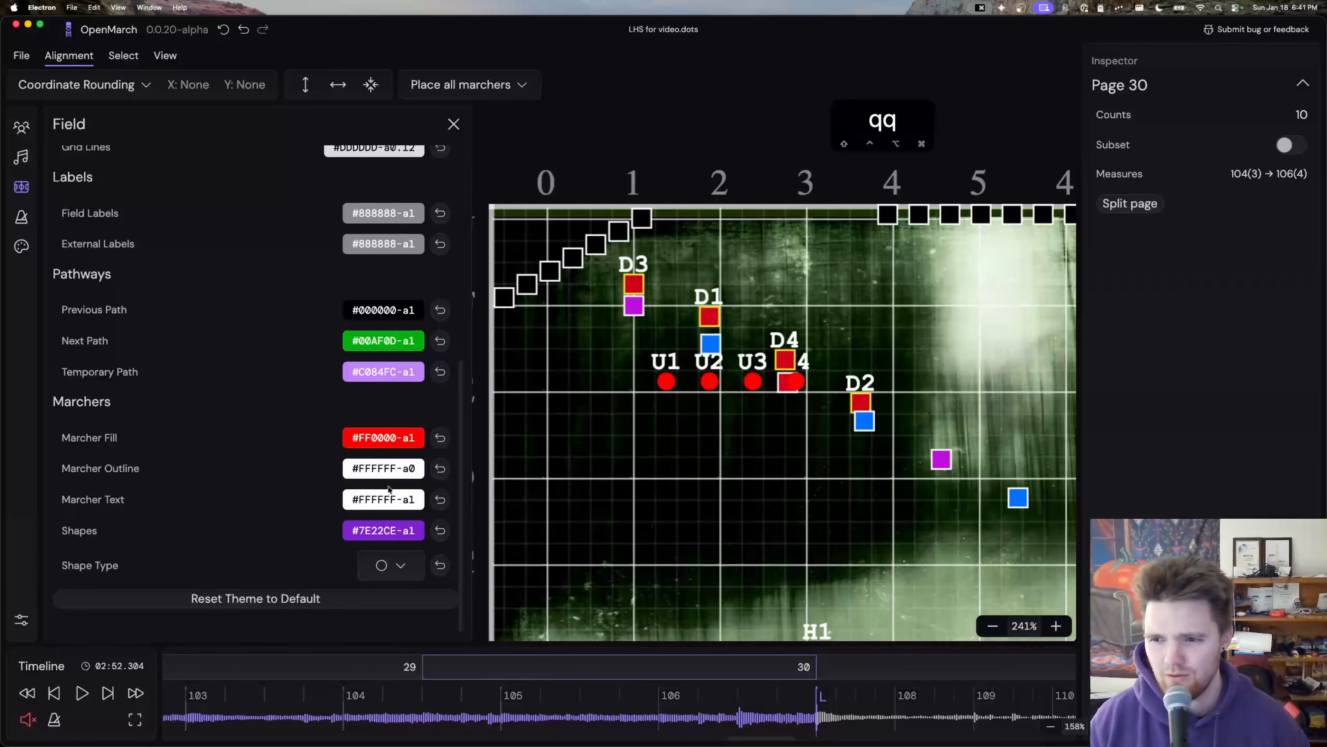
{"action": "left_click", "coordinate": [387, 470]}
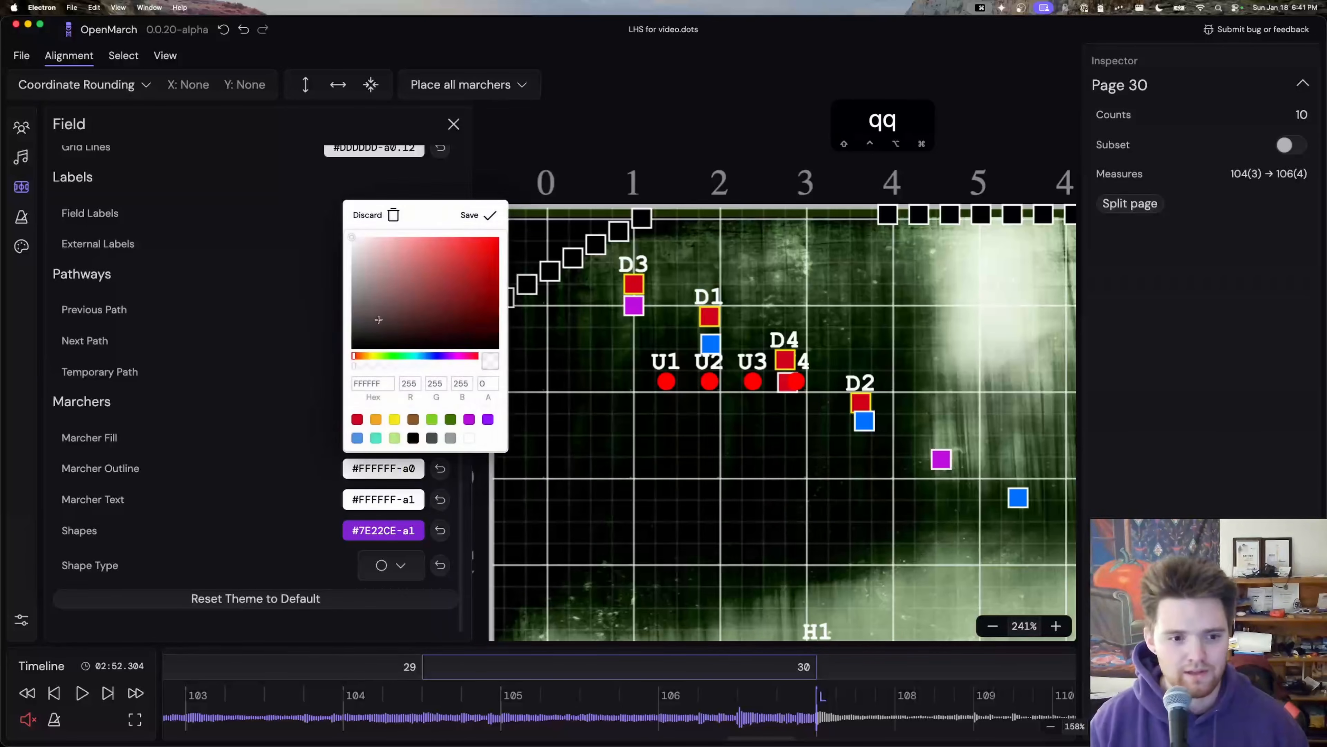
{"action": "left_click", "coordinate": [483, 223]}
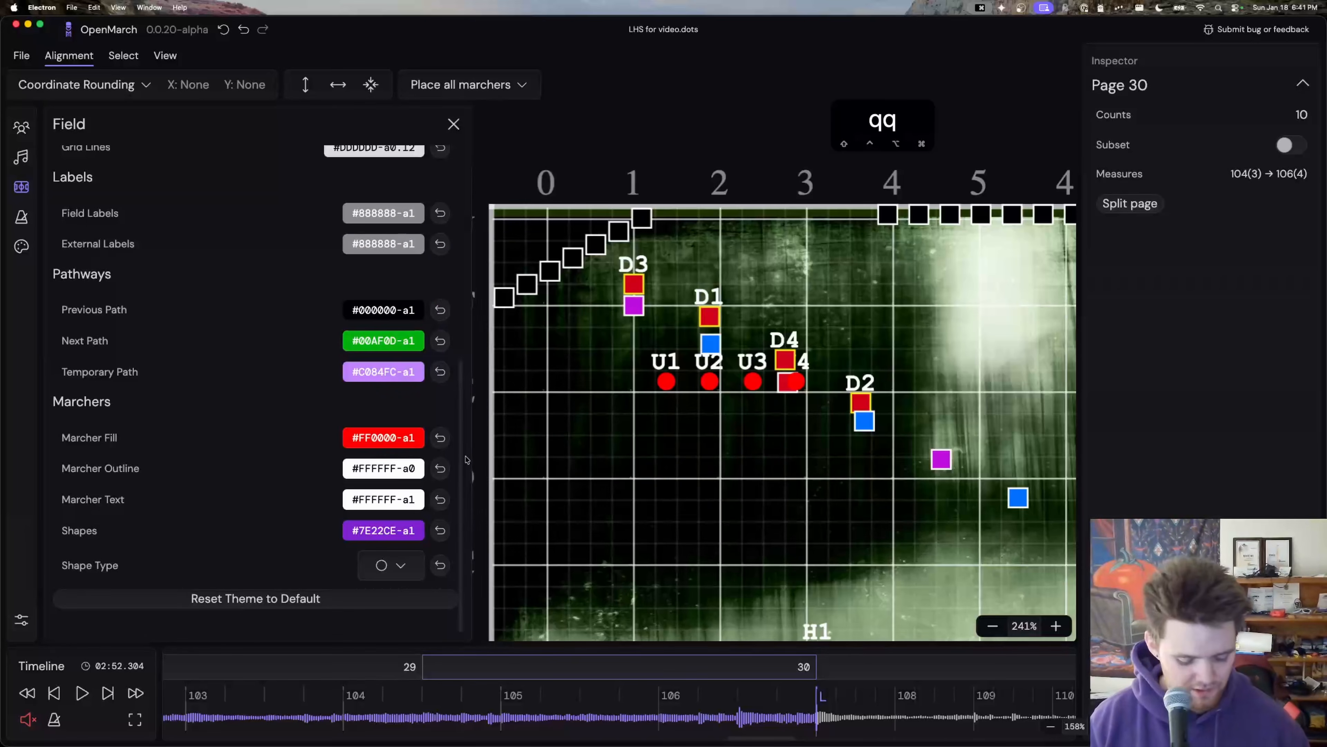
Step: Reload the application and get a close view of the Tuba marchers U1 to U4 on page 0
{"action": "key", "text": "super+r"}
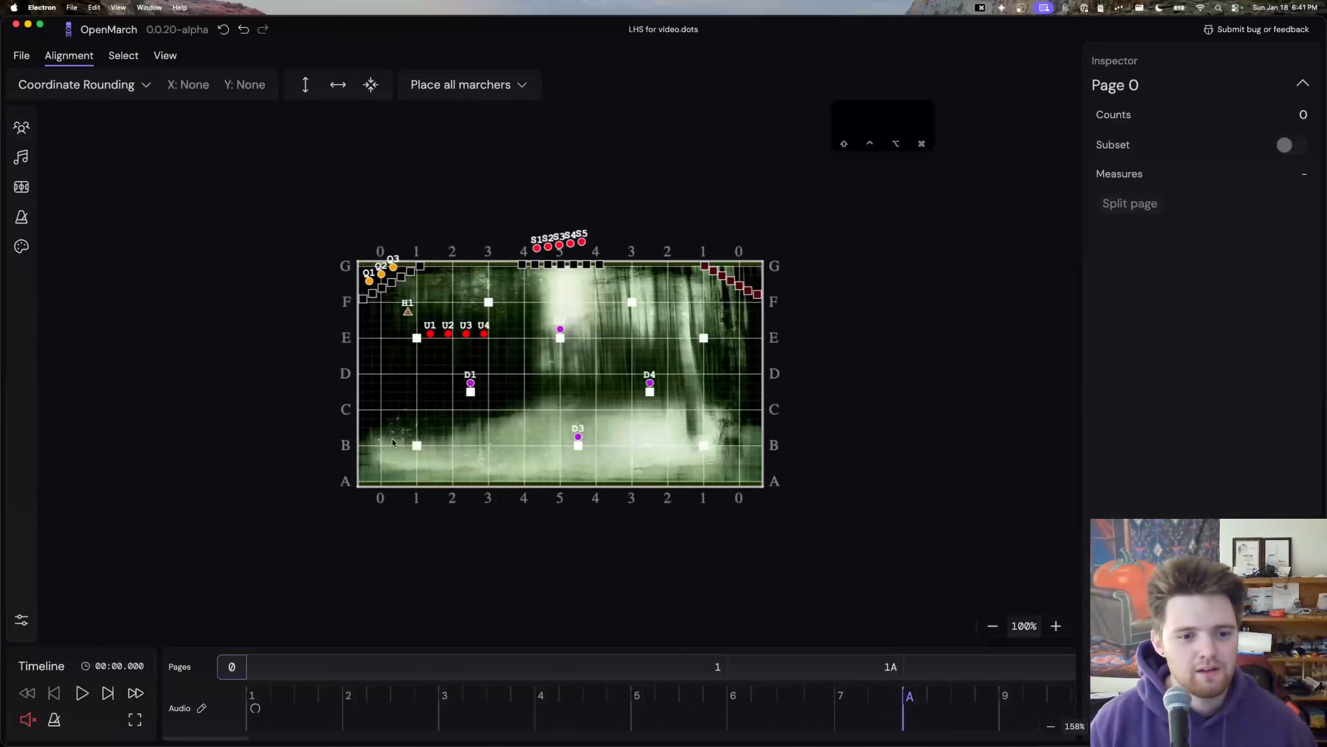
{"action": "scroll", "coordinate": [669, 296], "scroll_direction": "left", "scroll_amount": 3}
{"action": "scroll", "coordinate": [669, 296], "scroll_direction": "up", "scroll_amount": 10}
{"action": "scroll", "coordinate": [533, 353], "scroll_direction": "down", "scroll_amount": 2}
{"action": "scroll", "coordinate": [533, 353], "scroll_direction": "left", "scroll_amount": 4}
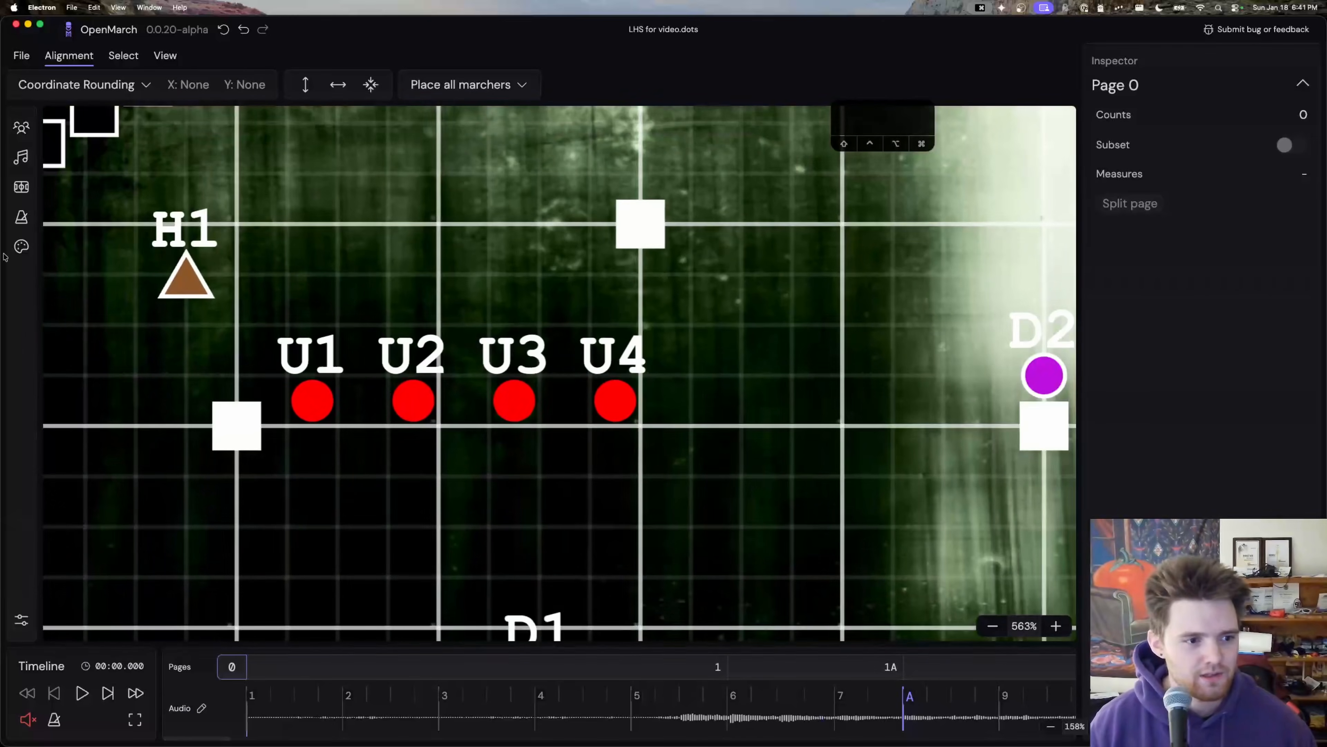
Step: Set the marcher outline in the custom field's theme settings to full opacity and save it
{"action": "left_click", "coordinate": [21, 186]}
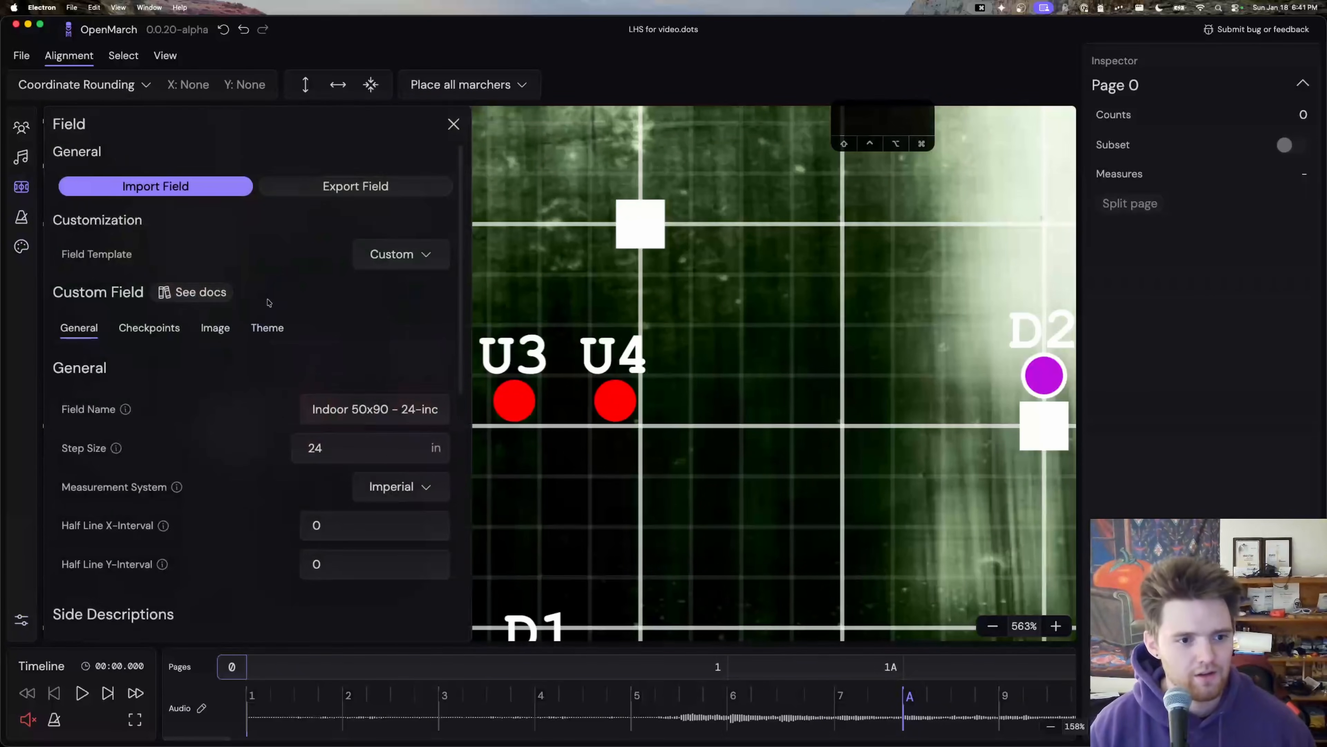
{"action": "scroll", "coordinate": [277, 340], "scroll_direction": "down", "scroll_amount": 10}
{"action": "scroll", "coordinate": [291, 447], "scroll_direction": "up", "scroll_amount": 10}
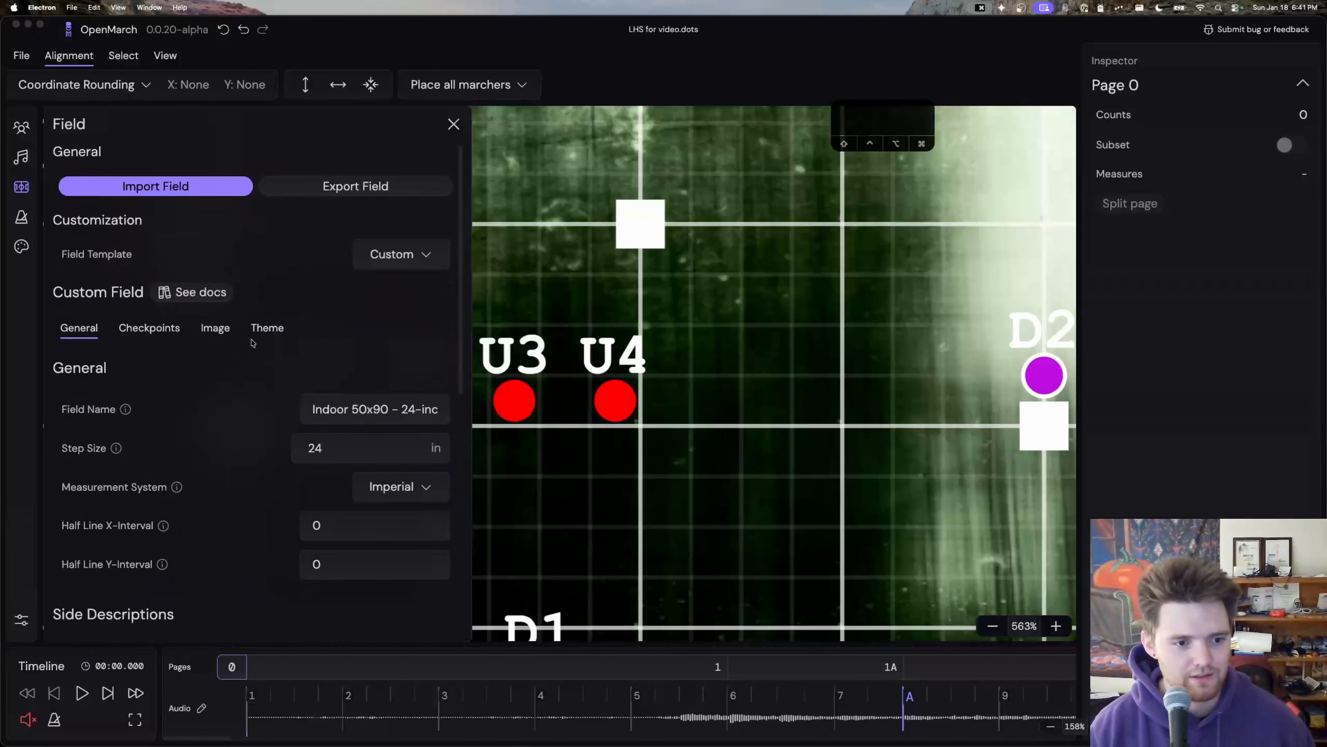
{"action": "left_click", "coordinate": [268, 328]}
{"action": "scroll", "coordinate": [293, 429], "scroll_direction": "down", "scroll_amount": 8}
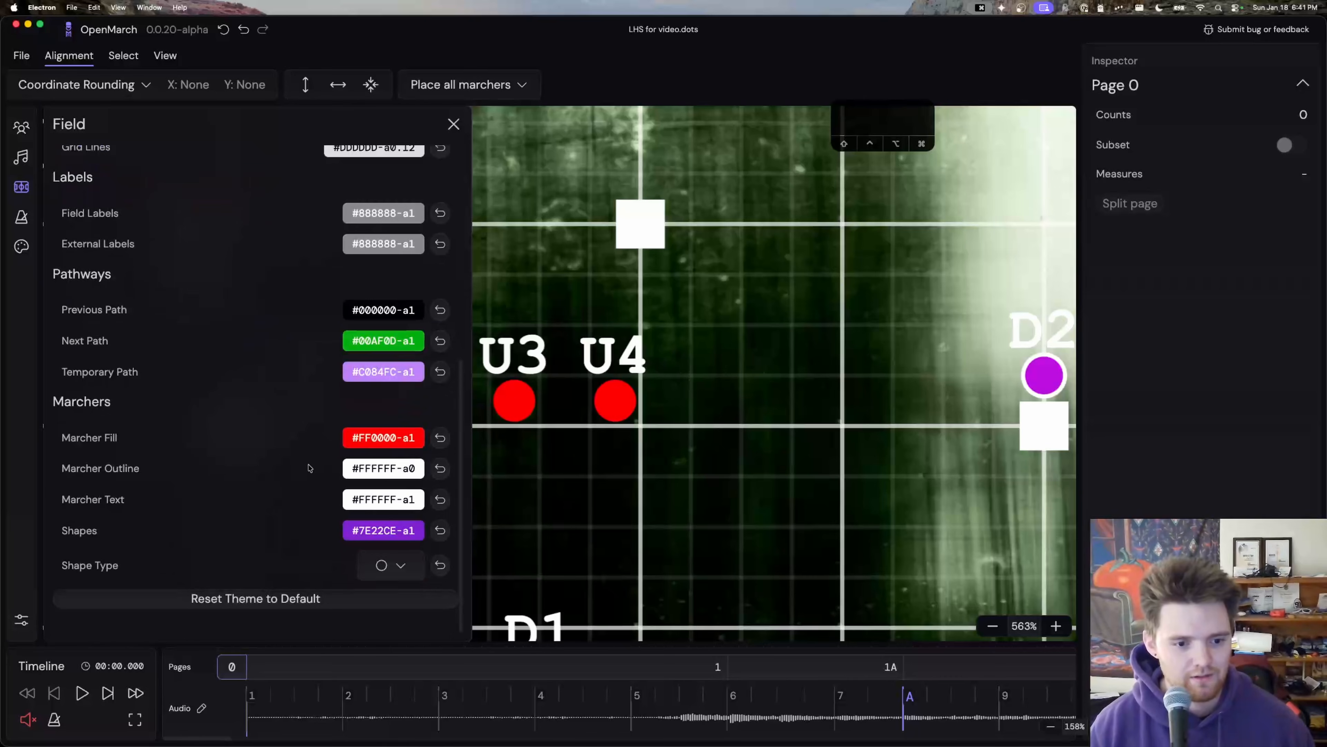
{"action": "left_click", "coordinate": [390, 467]}
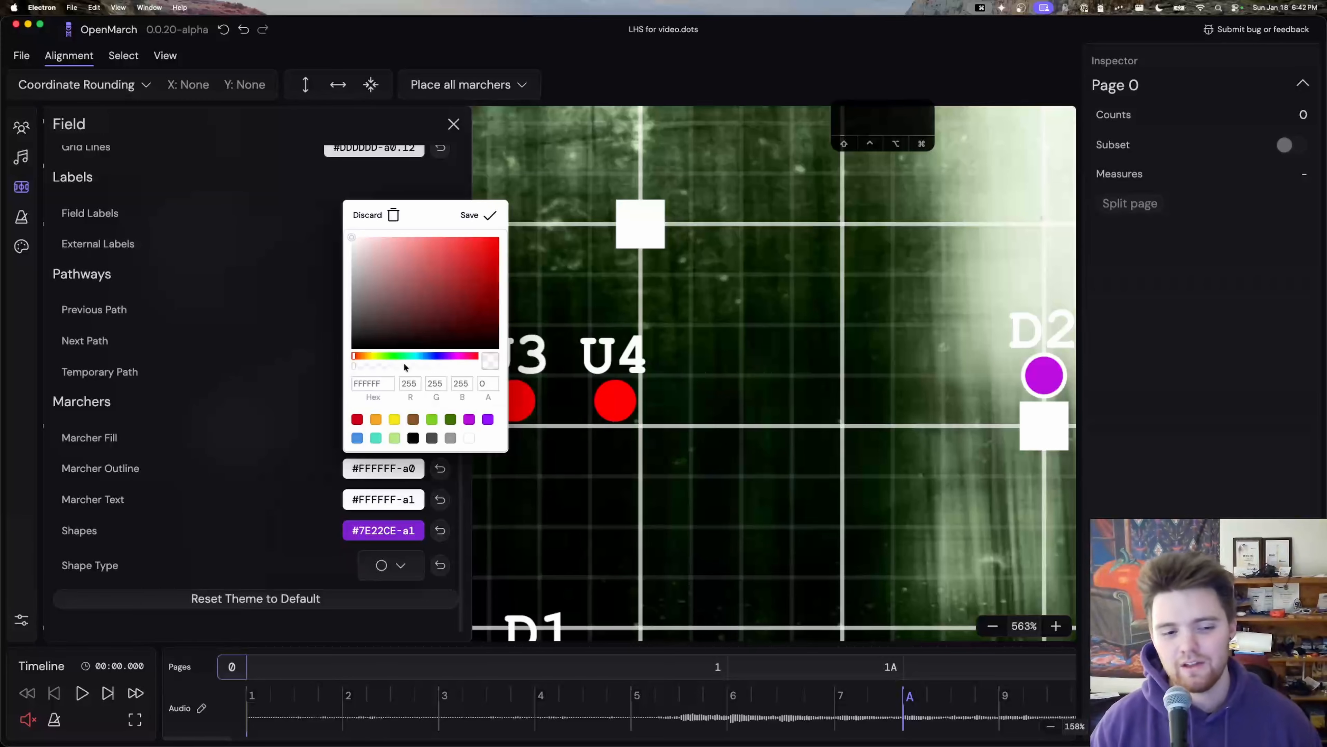
{"action": "left_click", "coordinate": [387, 366]}
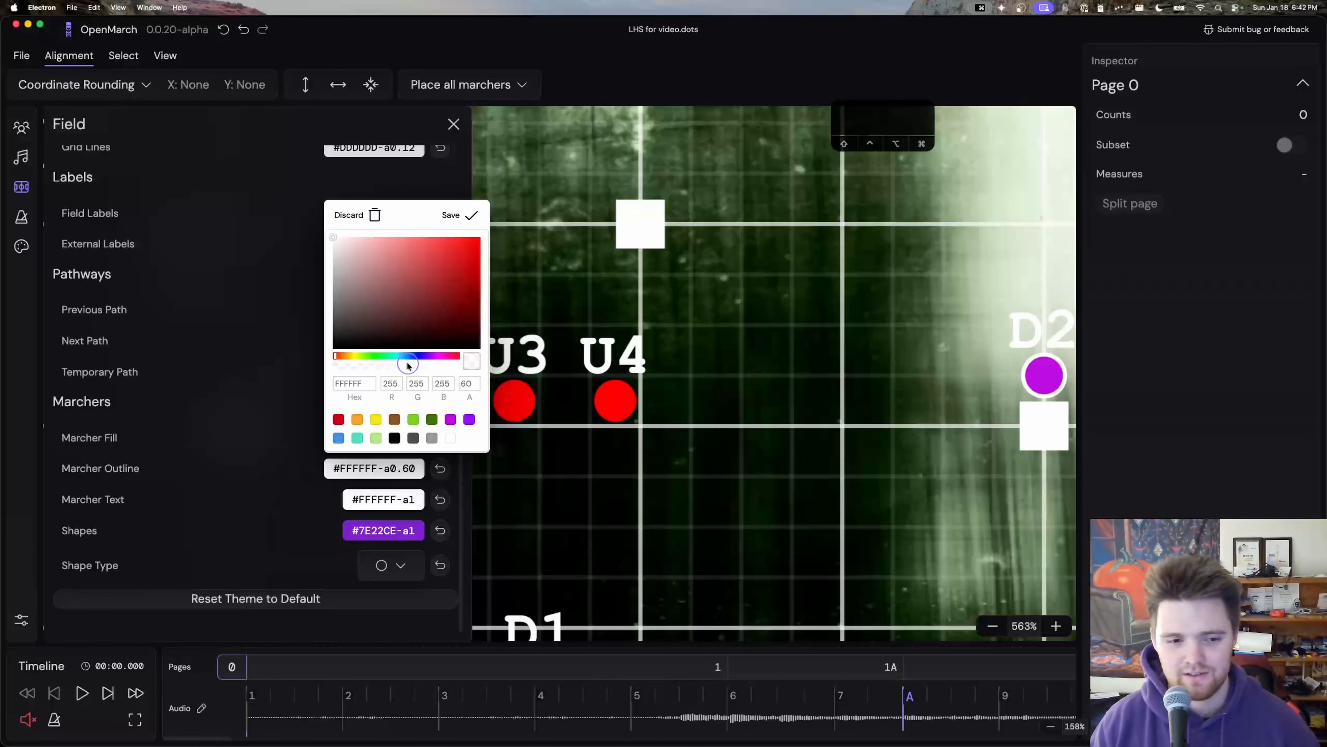
{"action": "left_click_drag", "start_coordinate": [416, 366], "coordinate": [520, 374]}
{"action": "left_click", "coordinate": [478, 215]}
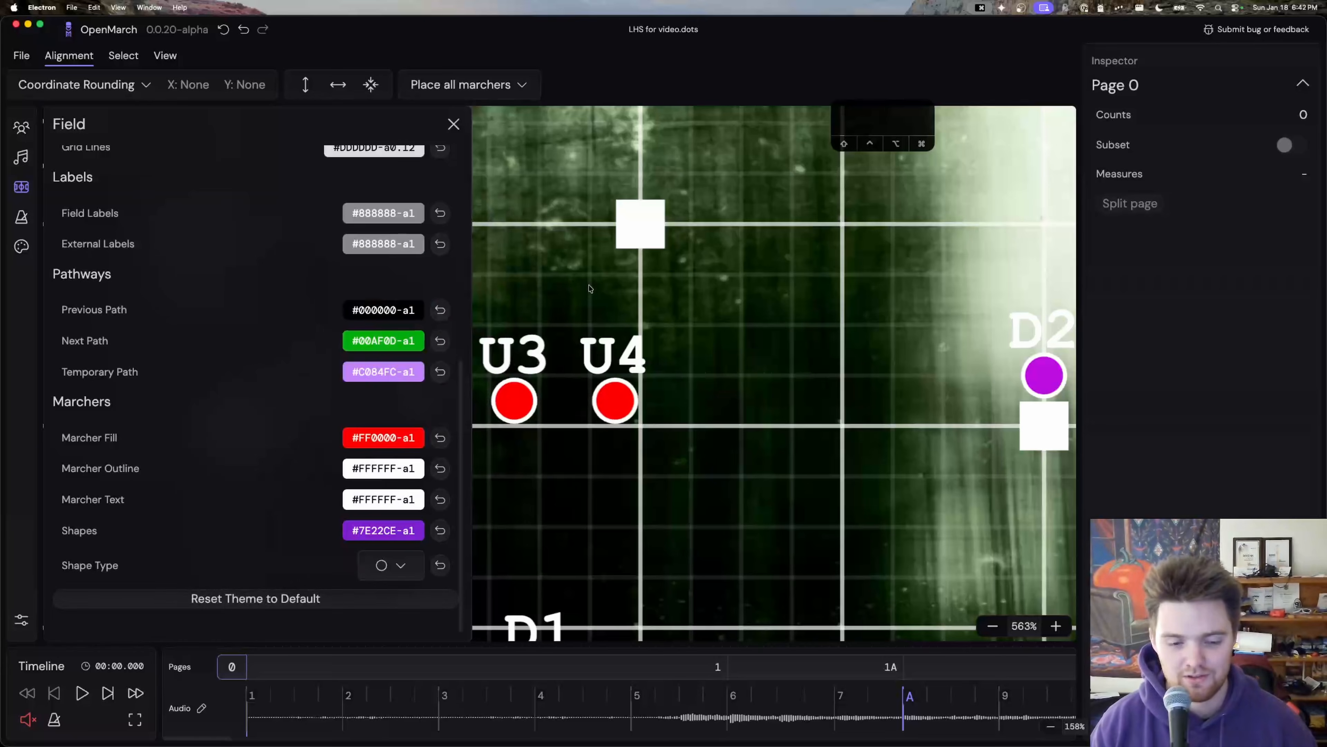
Step: Set the field theme's marcher outline color to brown (#8B572A)
{"action": "scroll", "coordinate": [594, 369], "scroll_direction": "left", "scroll_amount": 3}
{"action": "left_click", "coordinate": [388, 437]}
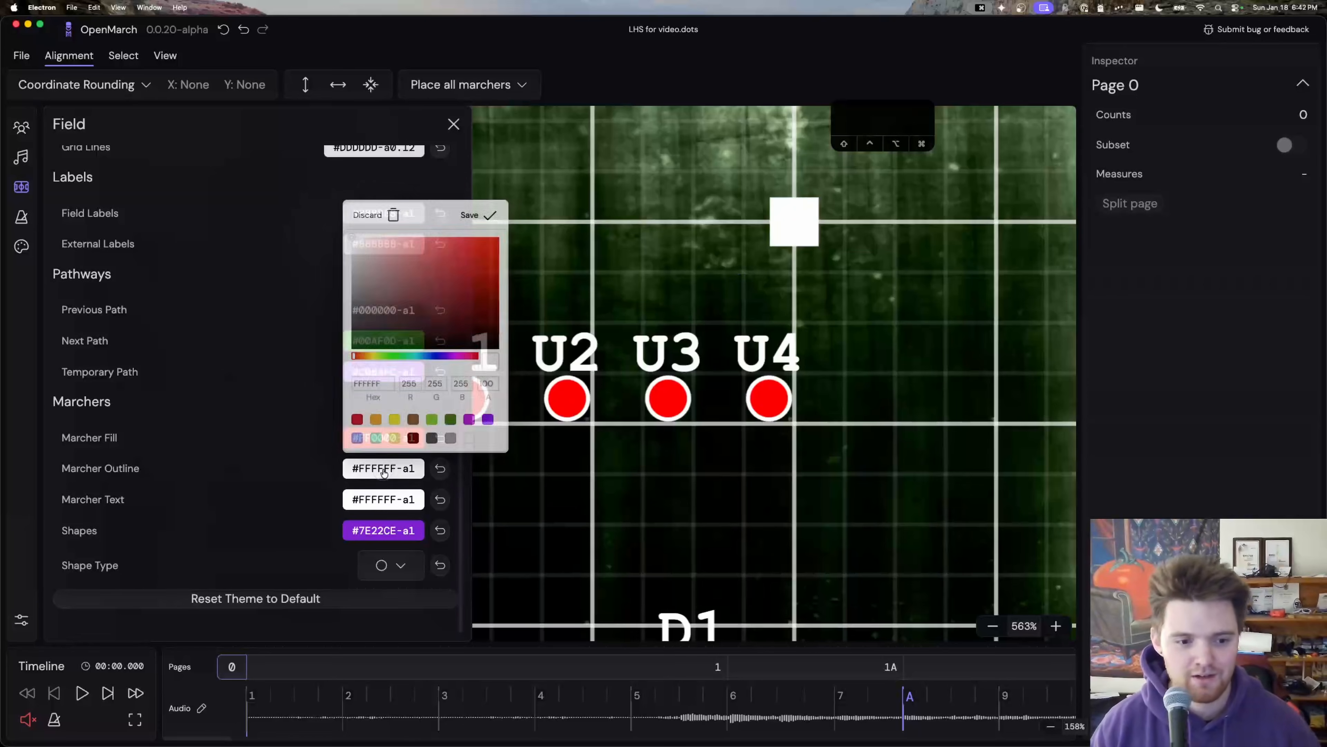
{"action": "left_click", "coordinate": [413, 420]}
{"action": "left_click", "coordinate": [499, 221]}
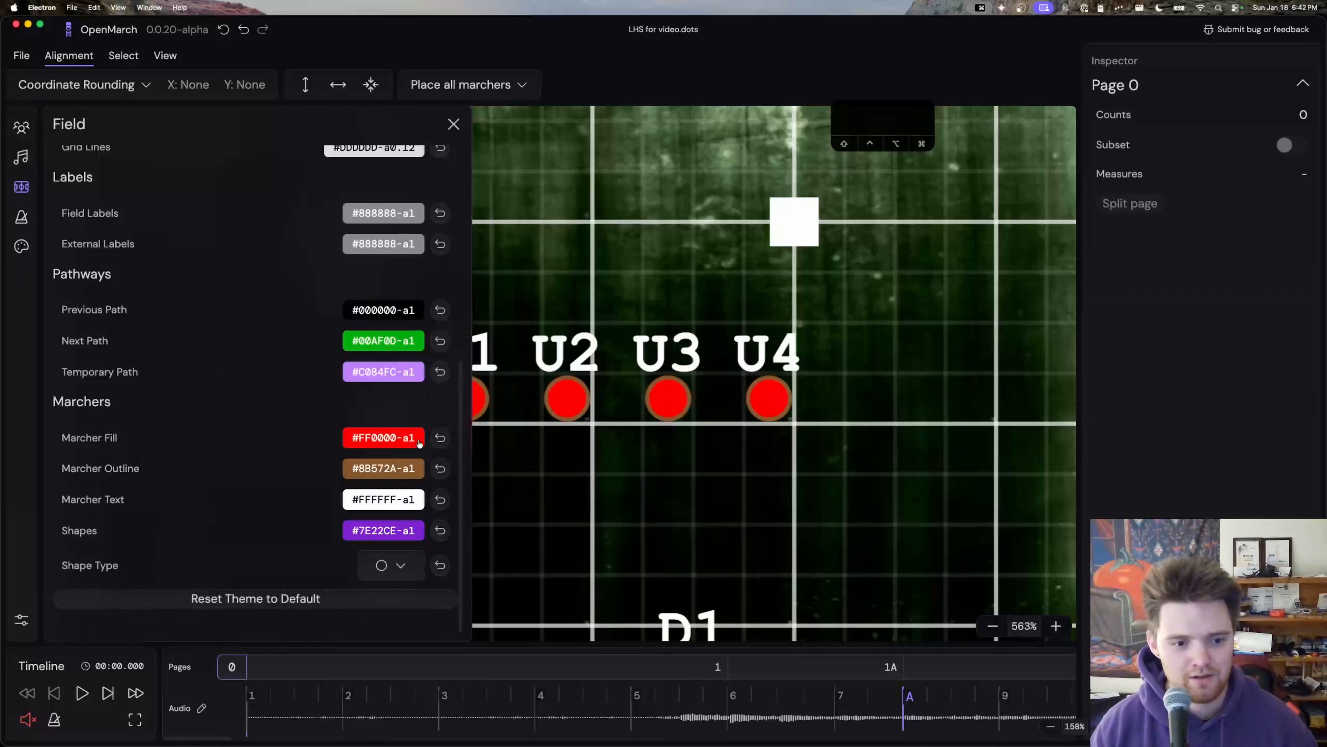
Step: Set the field theme's marcher outline color to purple (#9013FE) at full opacity
{"action": "left_click", "coordinate": [403, 470]}
{"action": "left_click", "coordinate": [488, 419]}
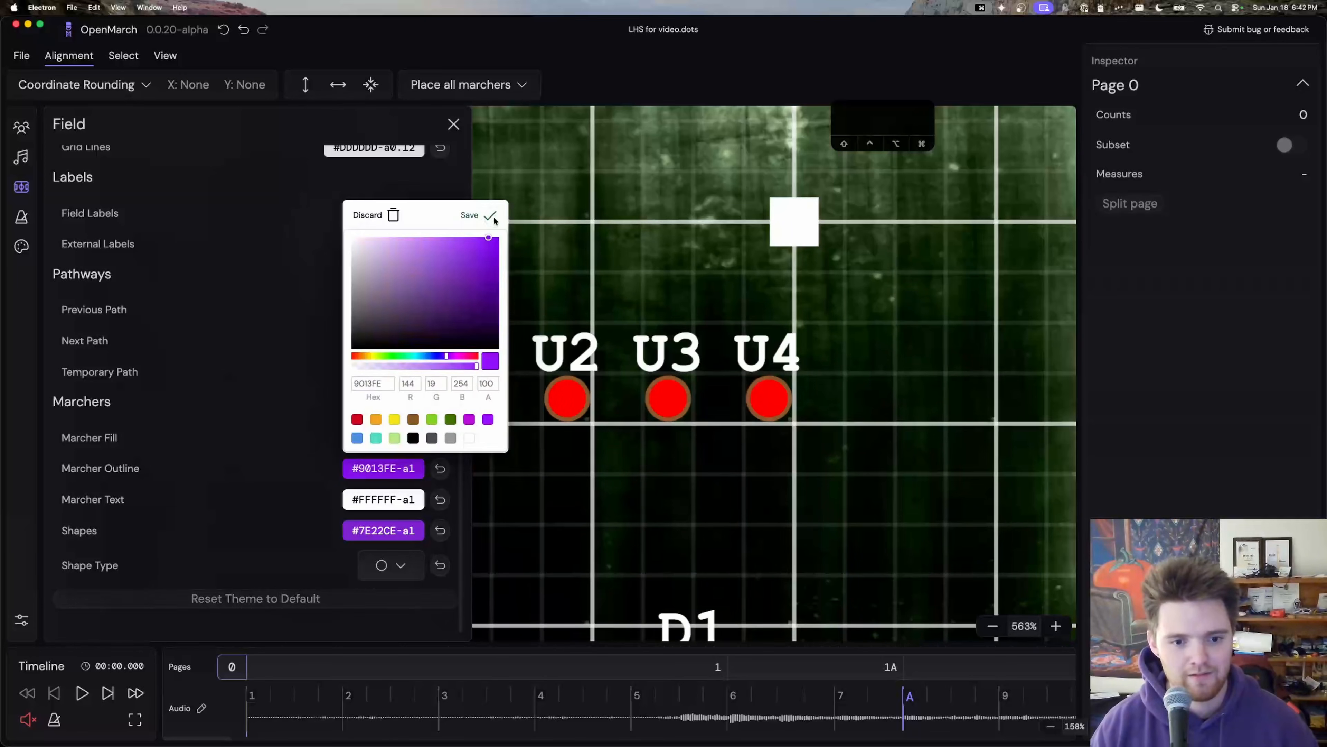
{"action": "left_click", "coordinate": [481, 215]}
{"action": "left_click", "coordinate": [400, 469]}
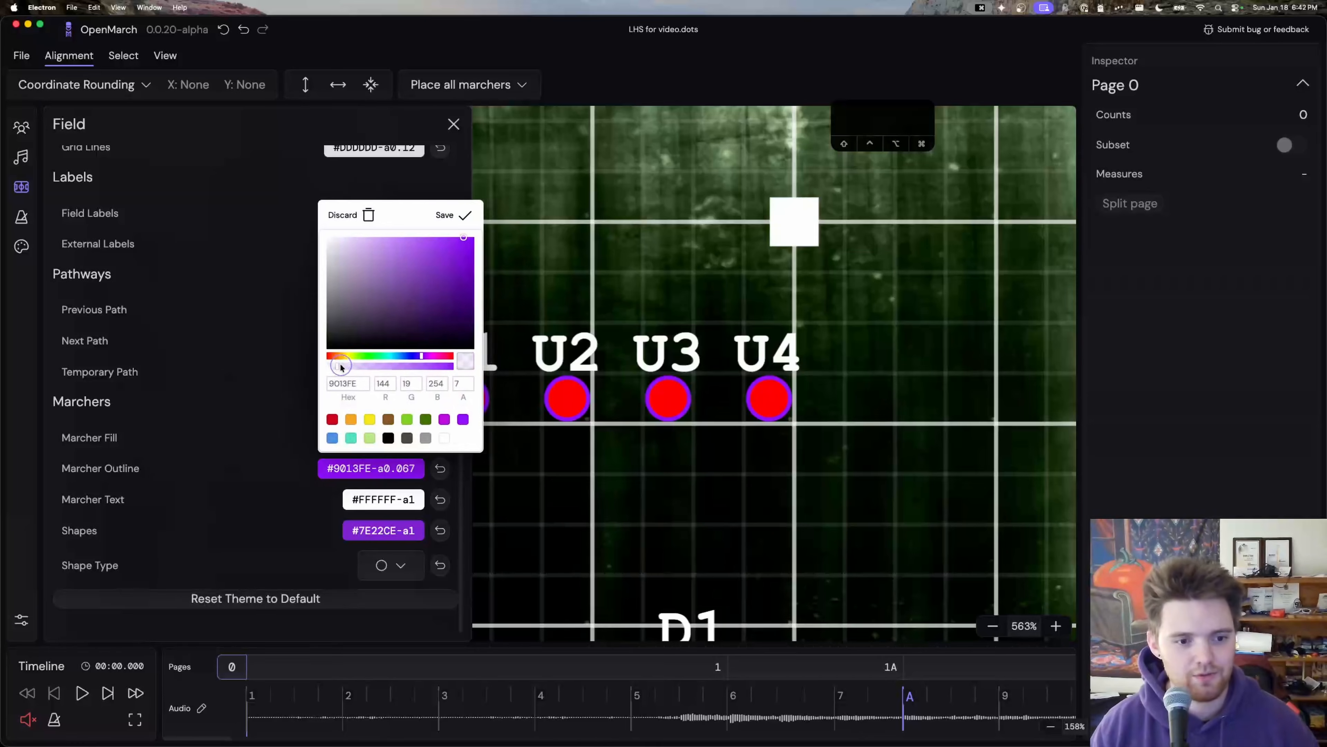
{"action": "left_click", "coordinate": [491, 216]}
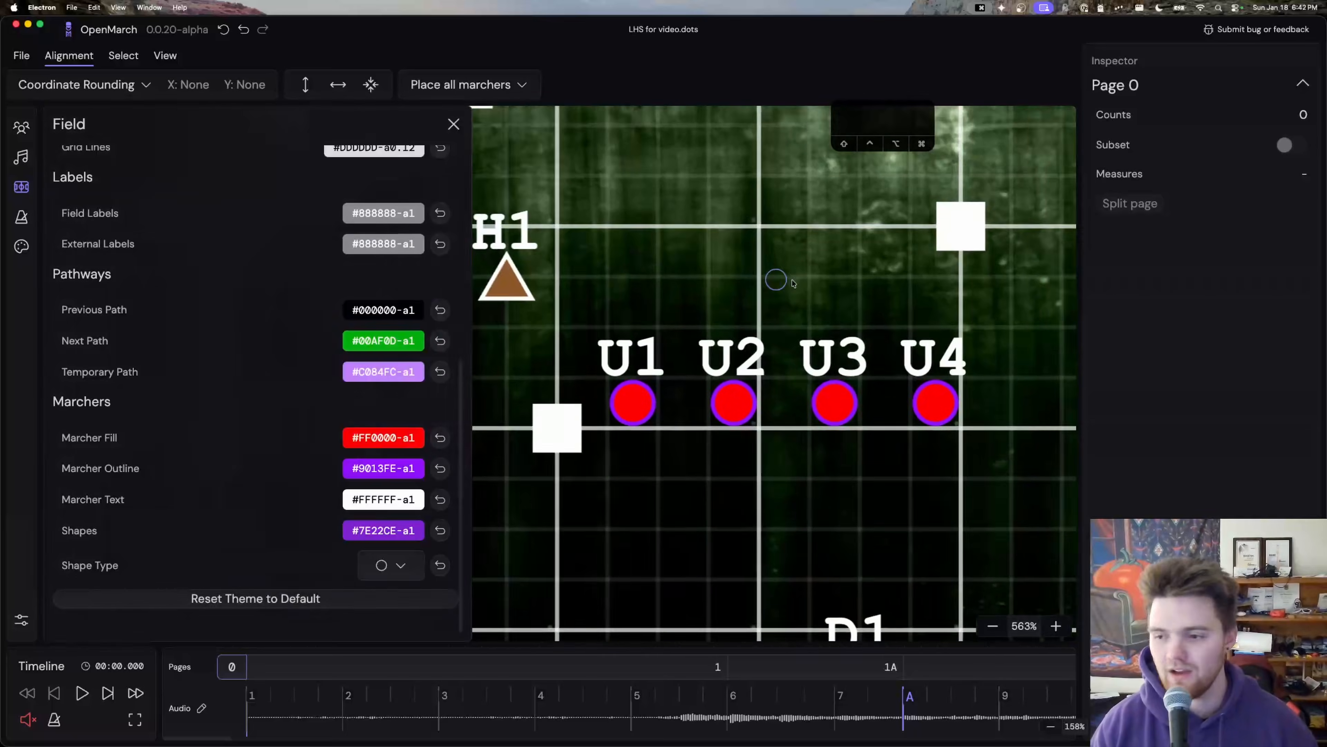
Step: Set the field theme's marcher text color to black (#000000) and check the marcher labels on the field
{"action": "left_click", "coordinate": [381, 501]}
{"action": "left_click_drag", "start_coordinate": [383, 335], "coordinate": [332, 408]}
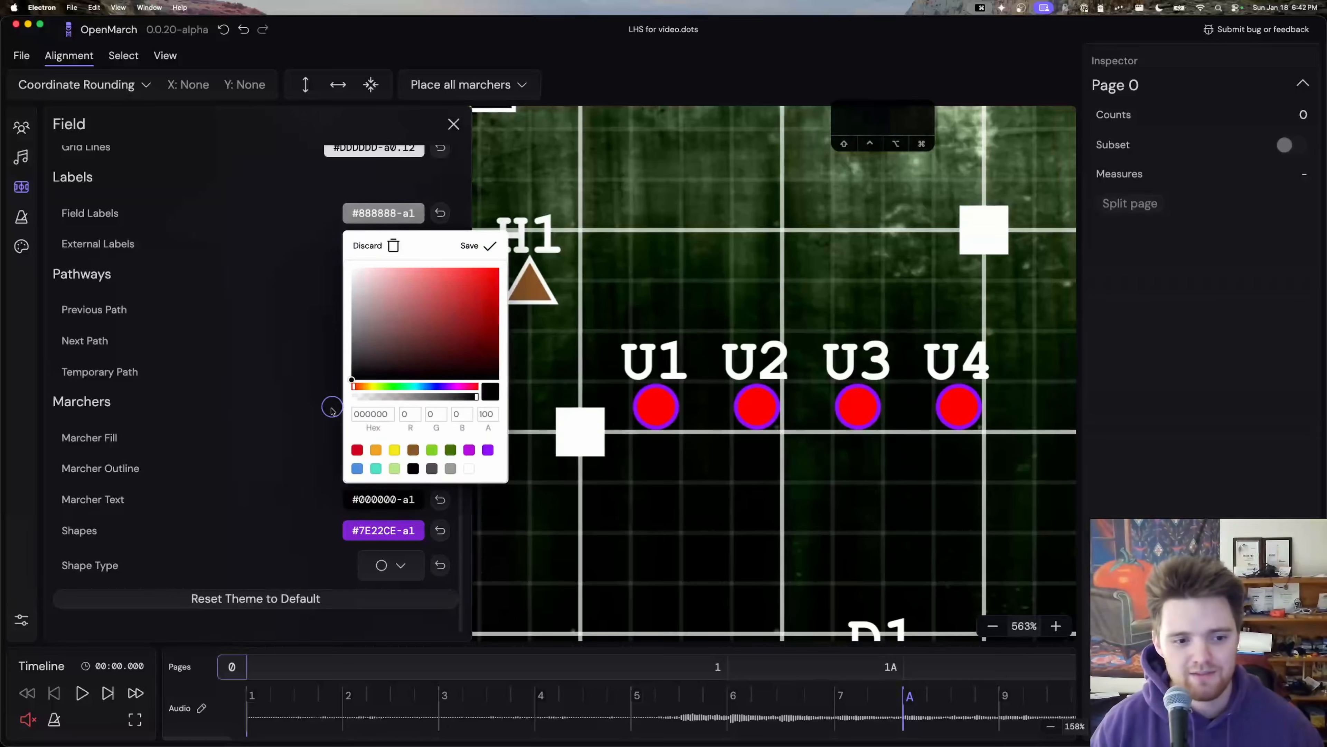
{"action": "left_click", "coordinate": [493, 251]}
{"action": "scroll", "coordinate": [658, 338], "scroll_direction": "down", "scroll_amount": 10}
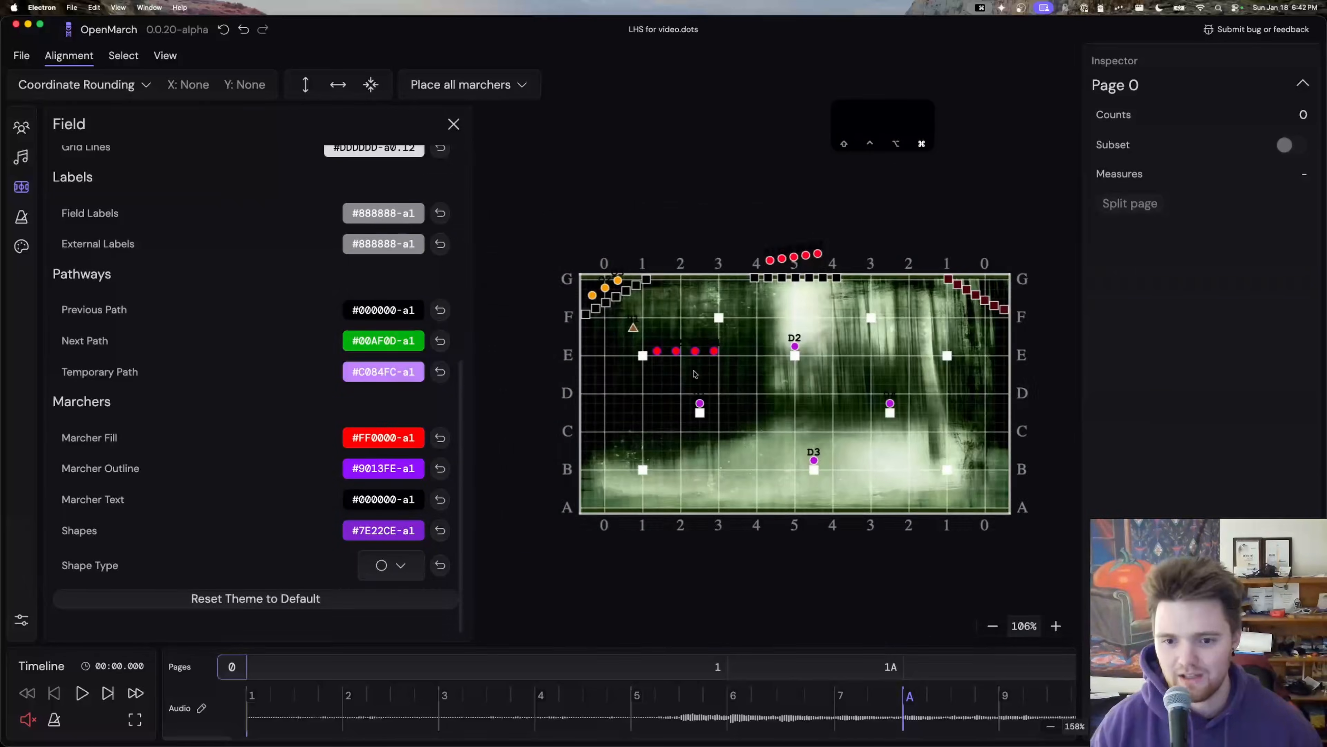
{"action": "scroll", "coordinate": [696, 374], "scroll_direction": "up", "scroll_amount": 5}
Step: Set the field theme's marcher text color back to white (#FFFFFF)
{"action": "left_click", "coordinate": [375, 501]}
{"action": "left_click_drag", "start_coordinate": [360, 368], "coordinate": [317, 244]}
{"action": "left_click", "coordinate": [477, 243]}
{"action": "left_click_drag", "start_coordinate": [589, 379], "coordinate": [640, 429]}
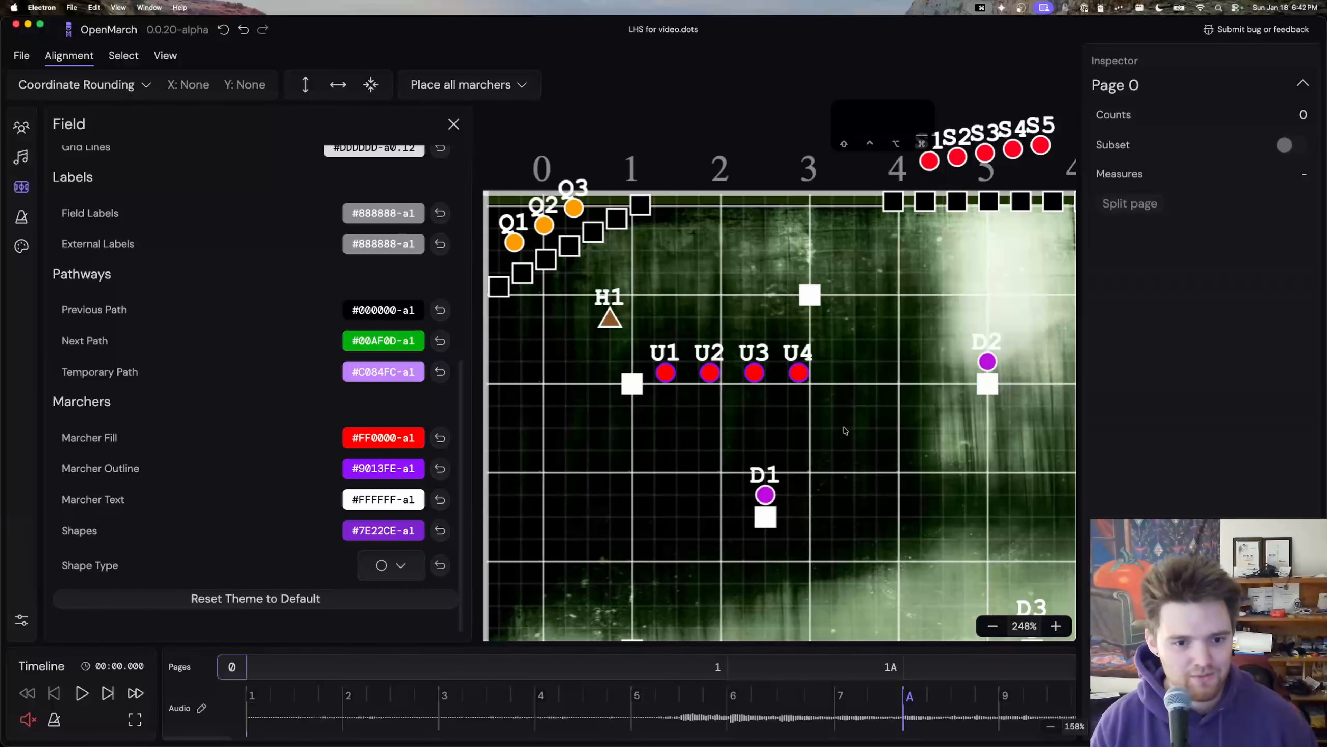
{"action": "left_click_drag", "start_coordinate": [844, 430], "coordinate": [853, 437]}
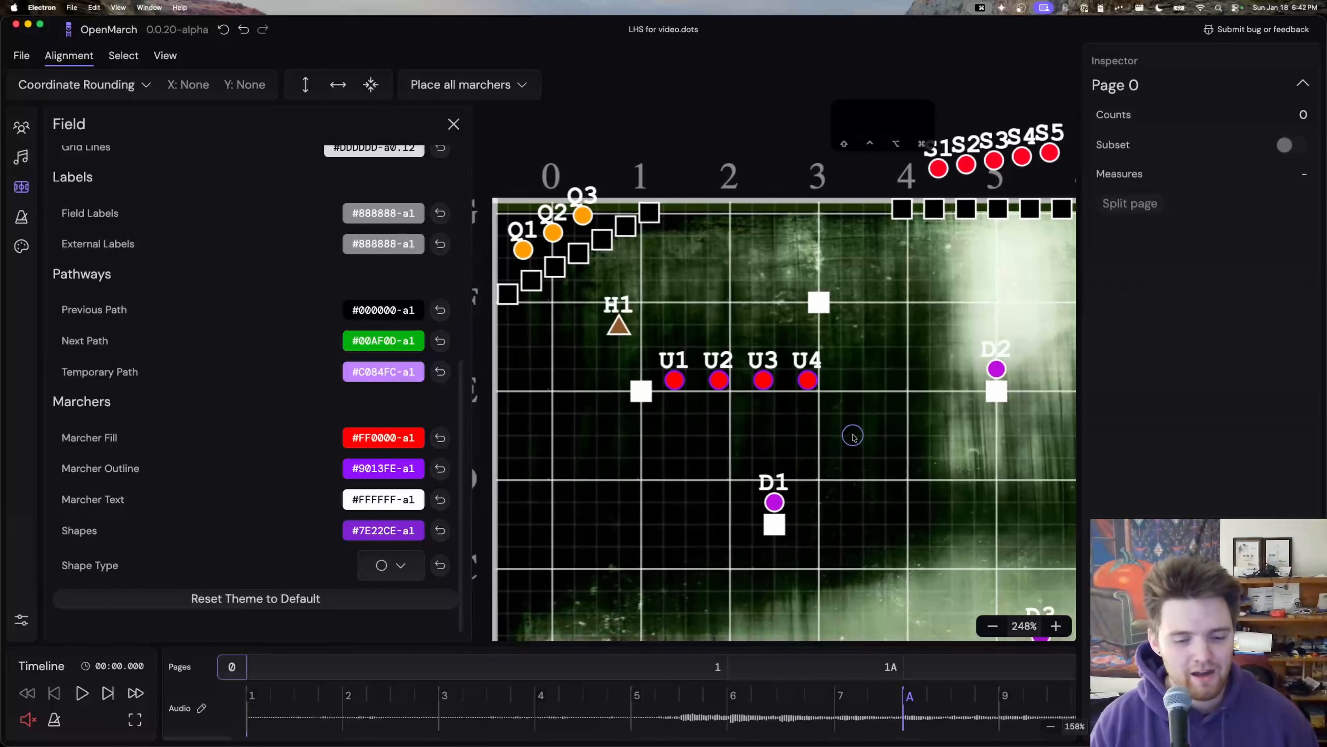
Step: Open the marcher appearance settings and examine the tag appearances page by page, including the label visibility options
{"action": "left_click", "coordinate": [22, 246]}
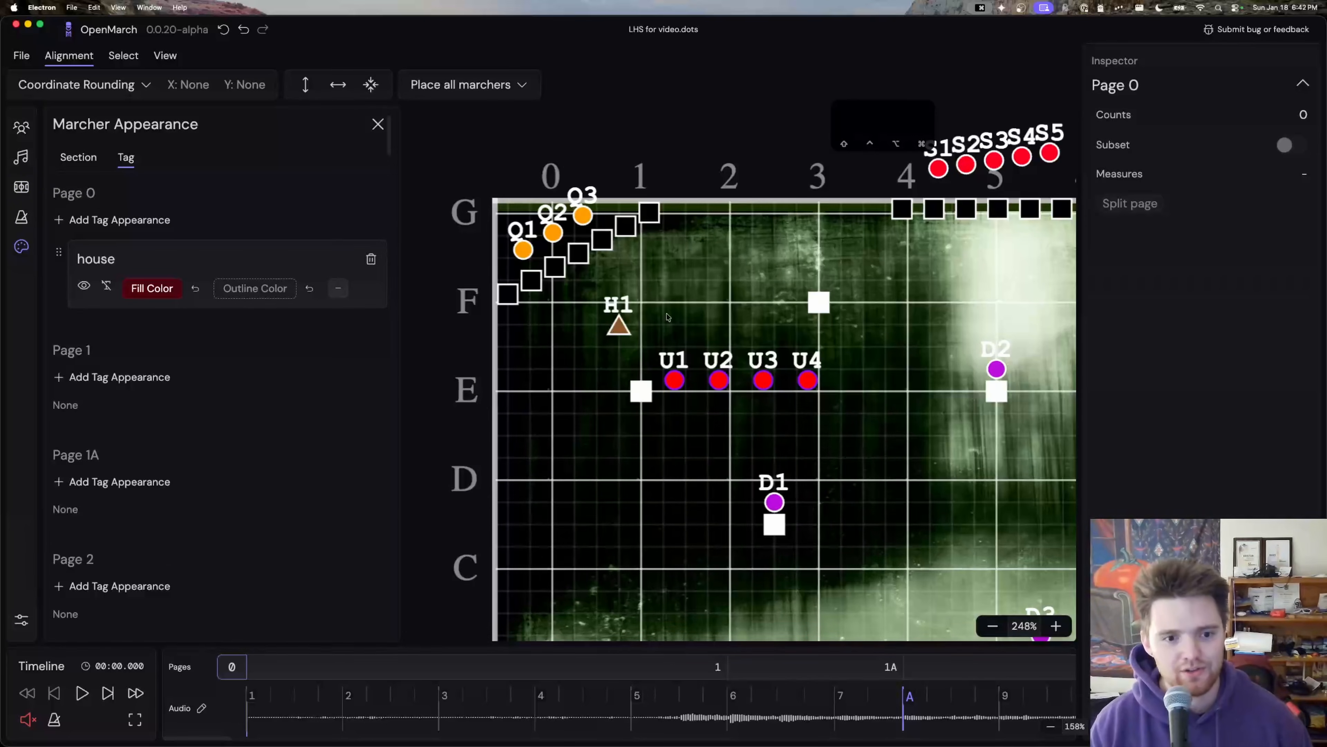
{"action": "scroll", "coordinate": [668, 317], "scroll_direction": "right", "scroll_amount": 9}
{"action": "scroll", "coordinate": [667, 317], "scroll_direction": "up", "scroll_amount": 5}
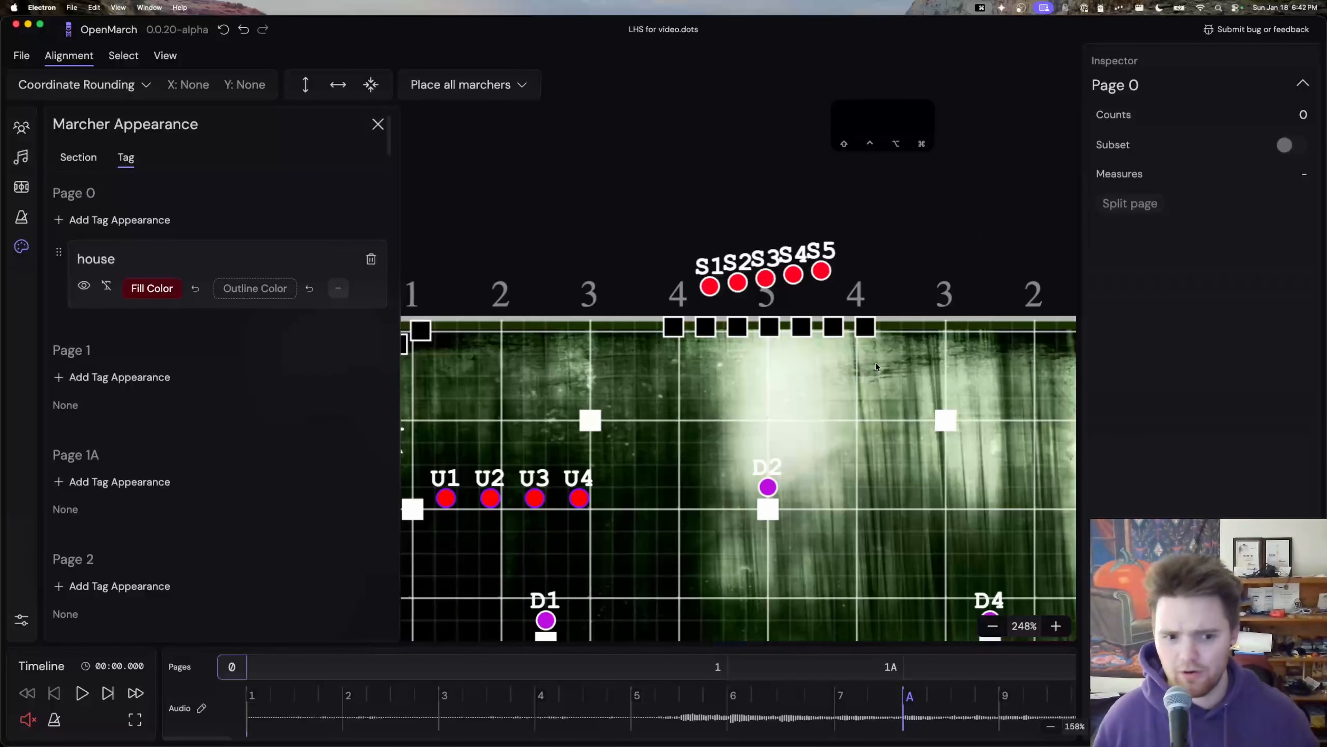
{"action": "left_click_drag", "start_coordinate": [916, 355], "coordinate": [726, 370]}
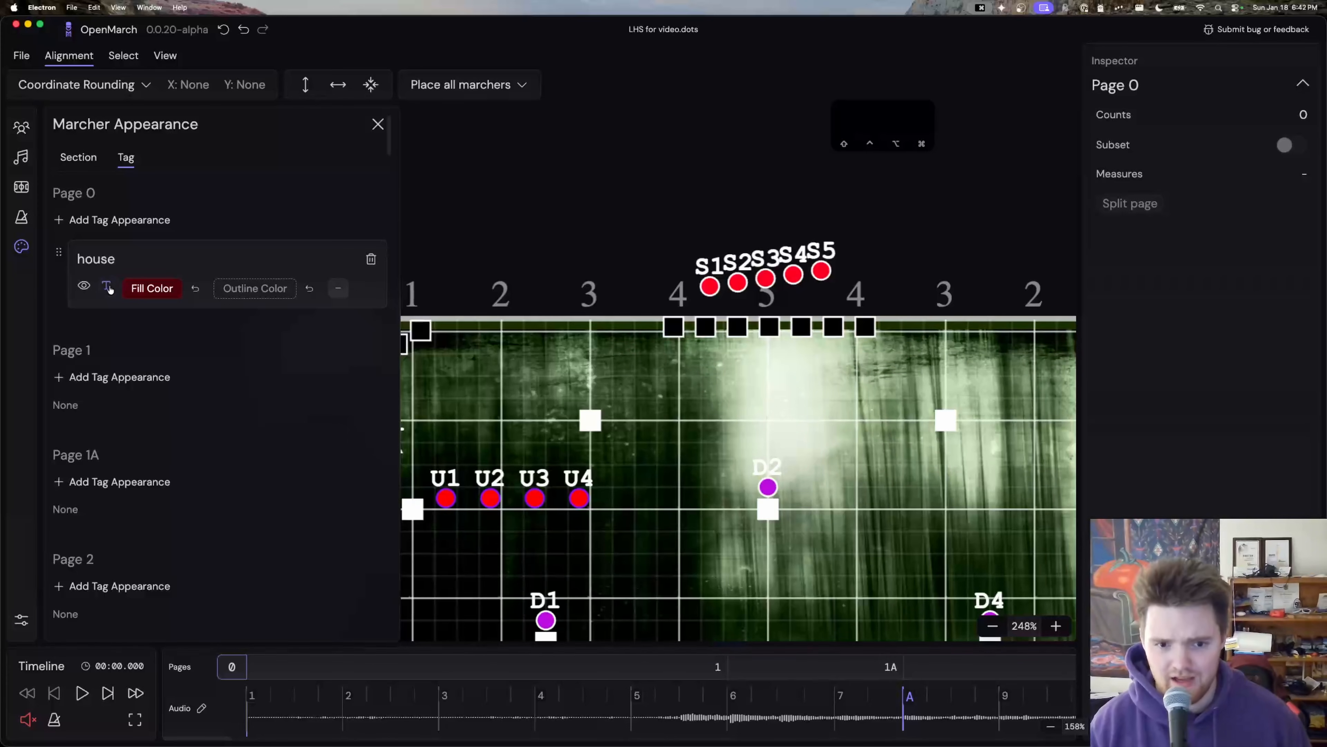
{"action": "scroll", "coordinate": [418, 398], "scroll_direction": "left", "scroll_amount": 6}
{"action": "scroll", "coordinate": [220, 496], "scroll_direction": "down", "scroll_amount": 15}
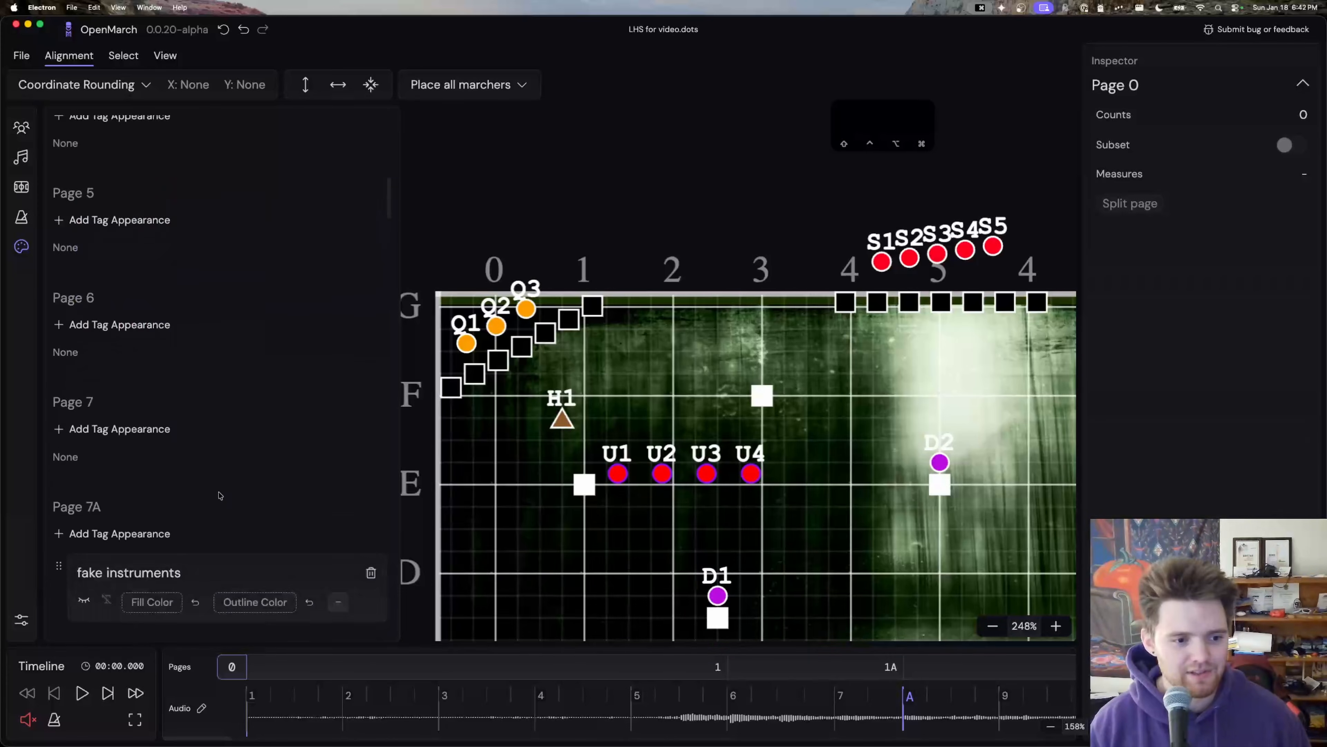
{"action": "scroll", "coordinate": [219, 495], "scroll_direction": "down", "scroll_amount": 5}
{"action": "scroll", "coordinate": [172, 392], "scroll_direction": "up", "scroll_amount": 15}
{"action": "scroll", "coordinate": [128, 270], "scroll_direction": "down", "scroll_amount": 3}
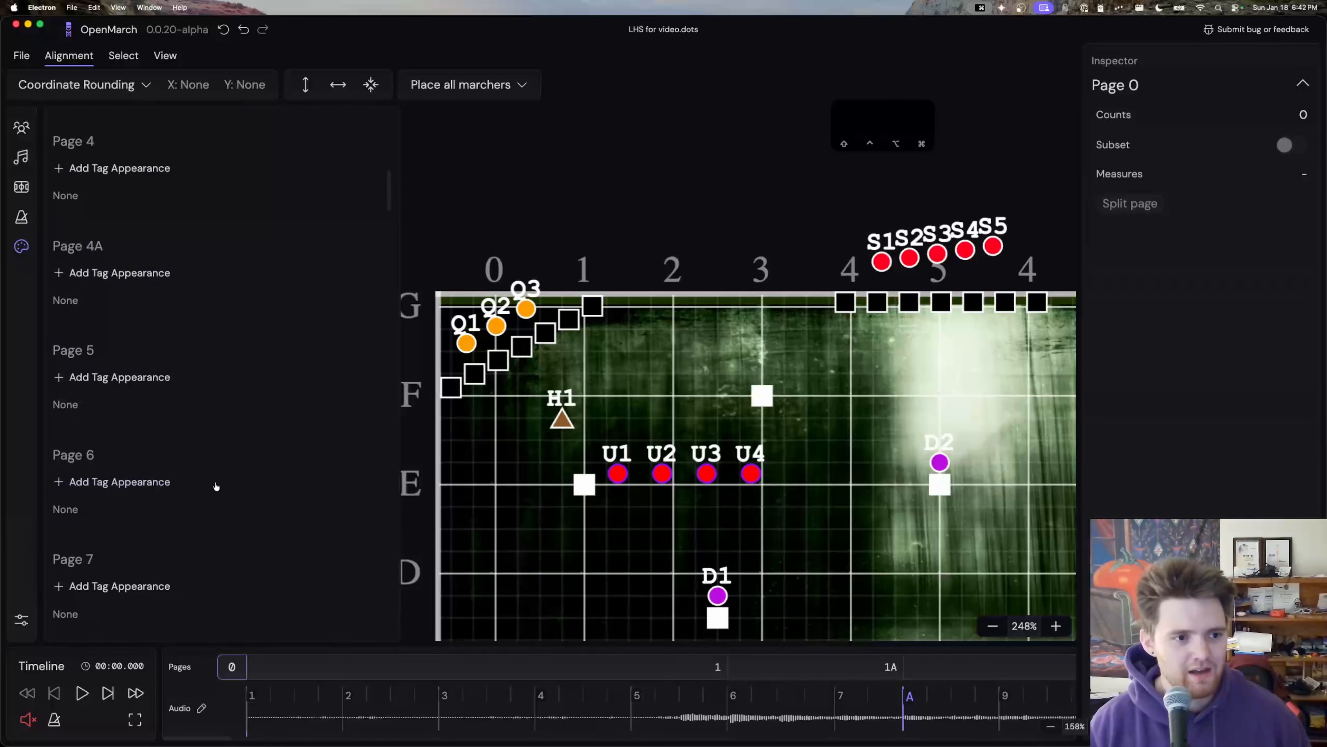
{"action": "left_click", "coordinate": [128, 268]}
Step: Open the section styles, show the Trumpet section's marcher labels and hide them again
{"action": "left_click", "coordinate": [79, 157]}
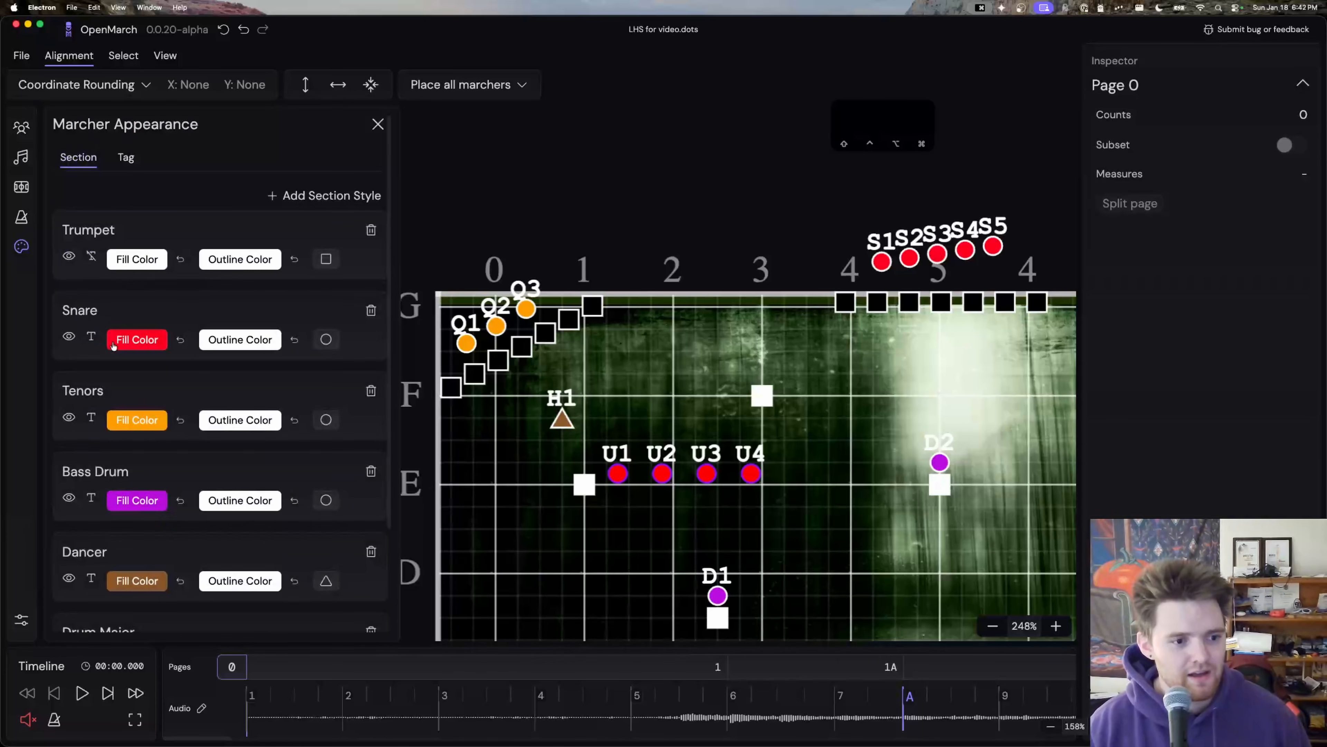
{"action": "left_click", "coordinate": [92, 257]}
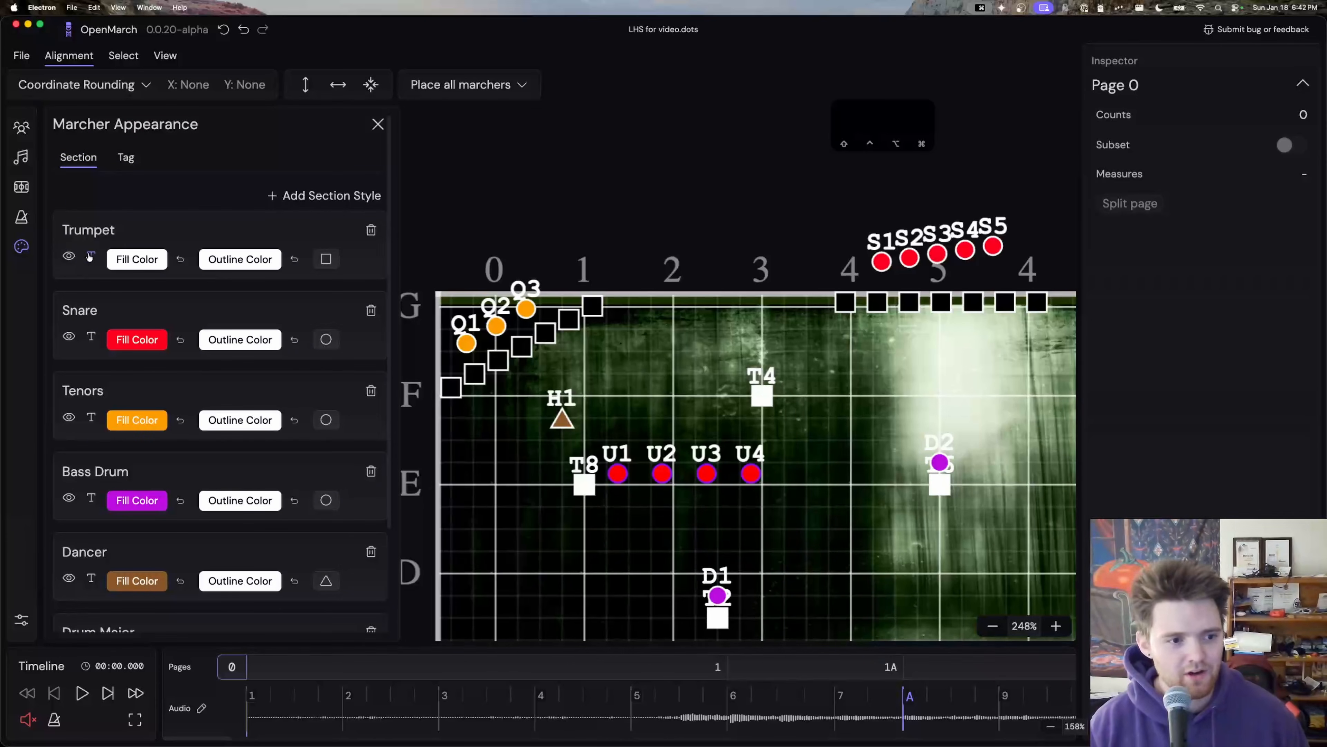
{"action": "left_click", "coordinate": [90, 256]}
Step: Show the marcher labels for the Drum Major section and inspect them at the upper edge of the field
{"action": "scroll", "coordinate": [154, 431], "scroll_direction": "down", "scroll_amount": 3}
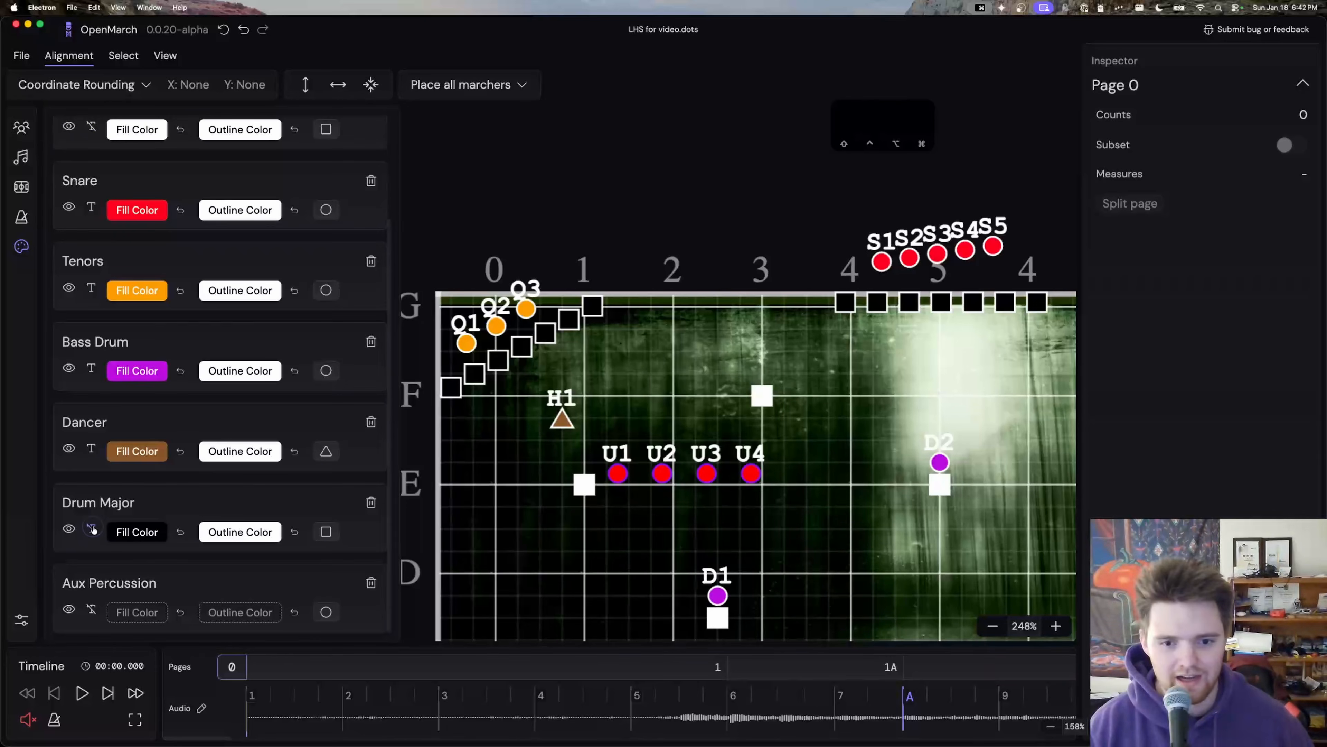
{"action": "left_click", "coordinate": [92, 529]}
{"action": "scroll", "coordinate": [630, 390], "scroll_direction": "right", "scroll_amount": 5}
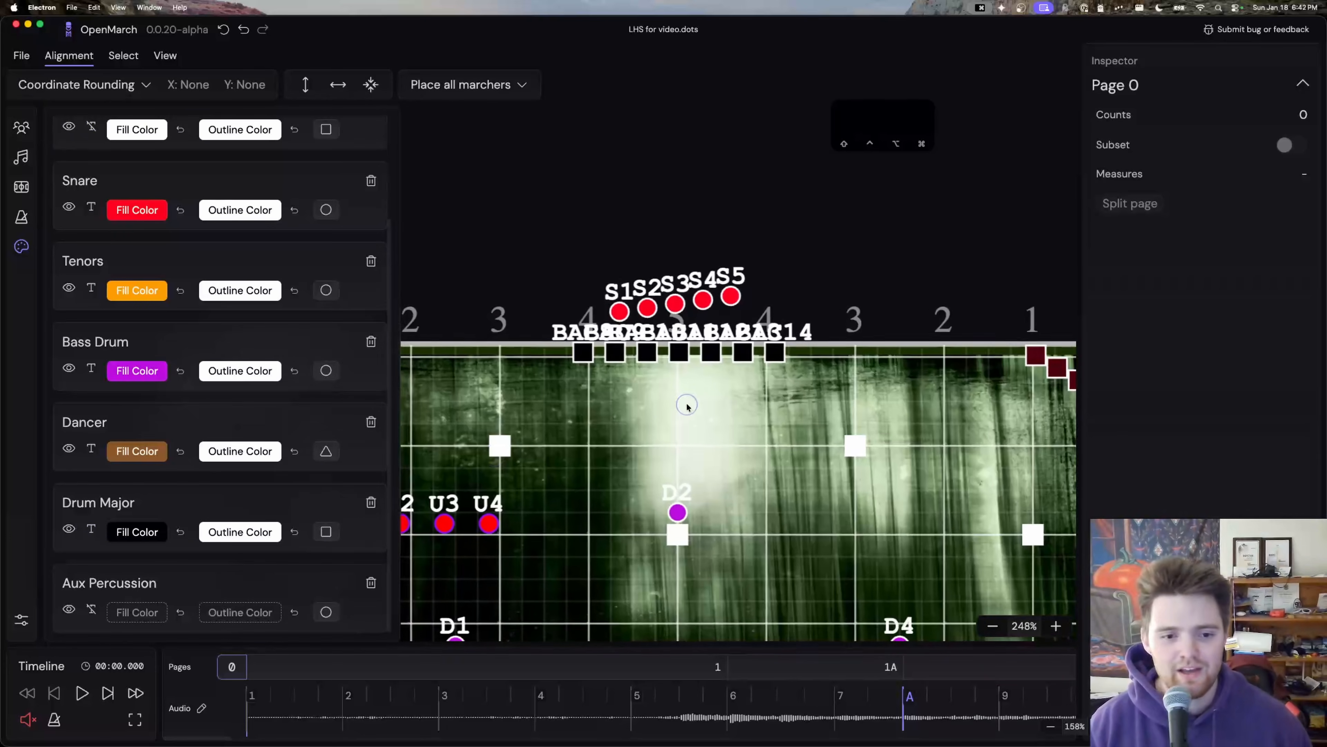
{"action": "scroll", "coordinate": [688, 406], "scroll_direction": "left", "scroll_amount": 3}
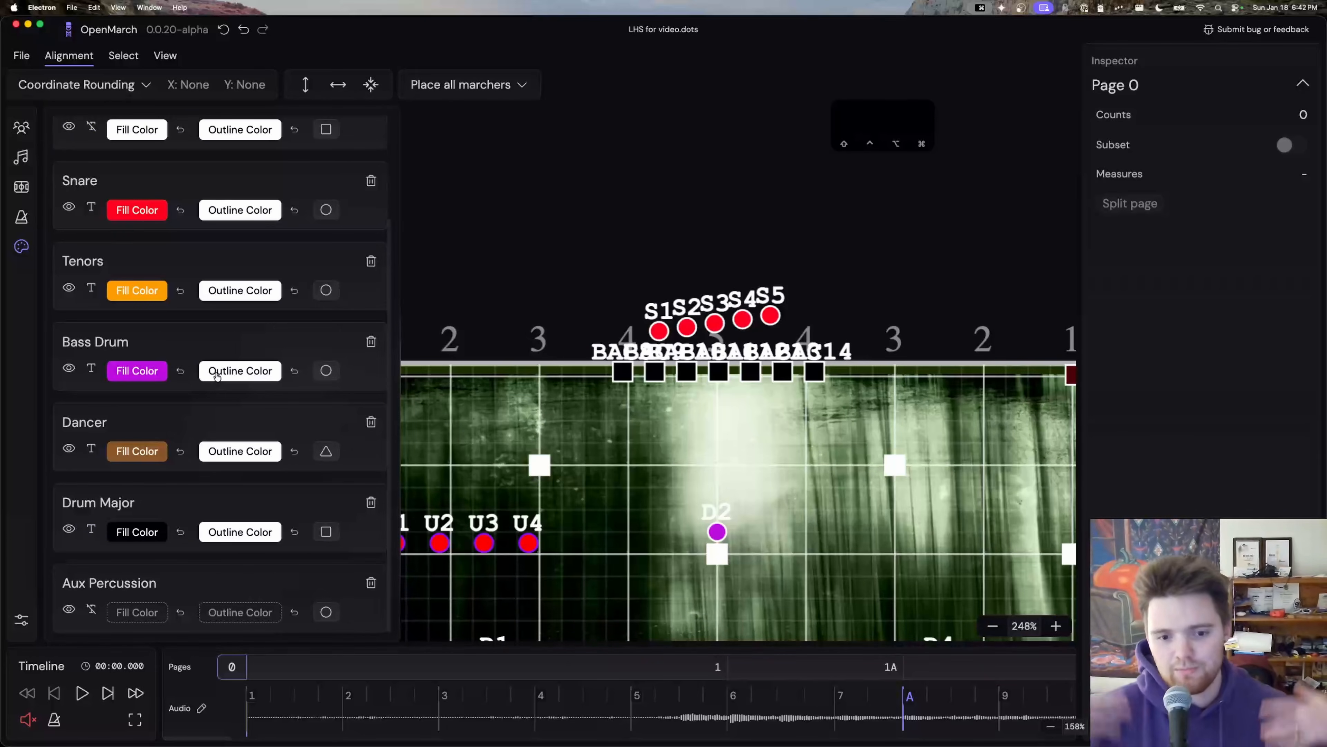
{"action": "scroll", "coordinate": [683, 407], "scroll_direction": "up", "scroll_amount": 3}
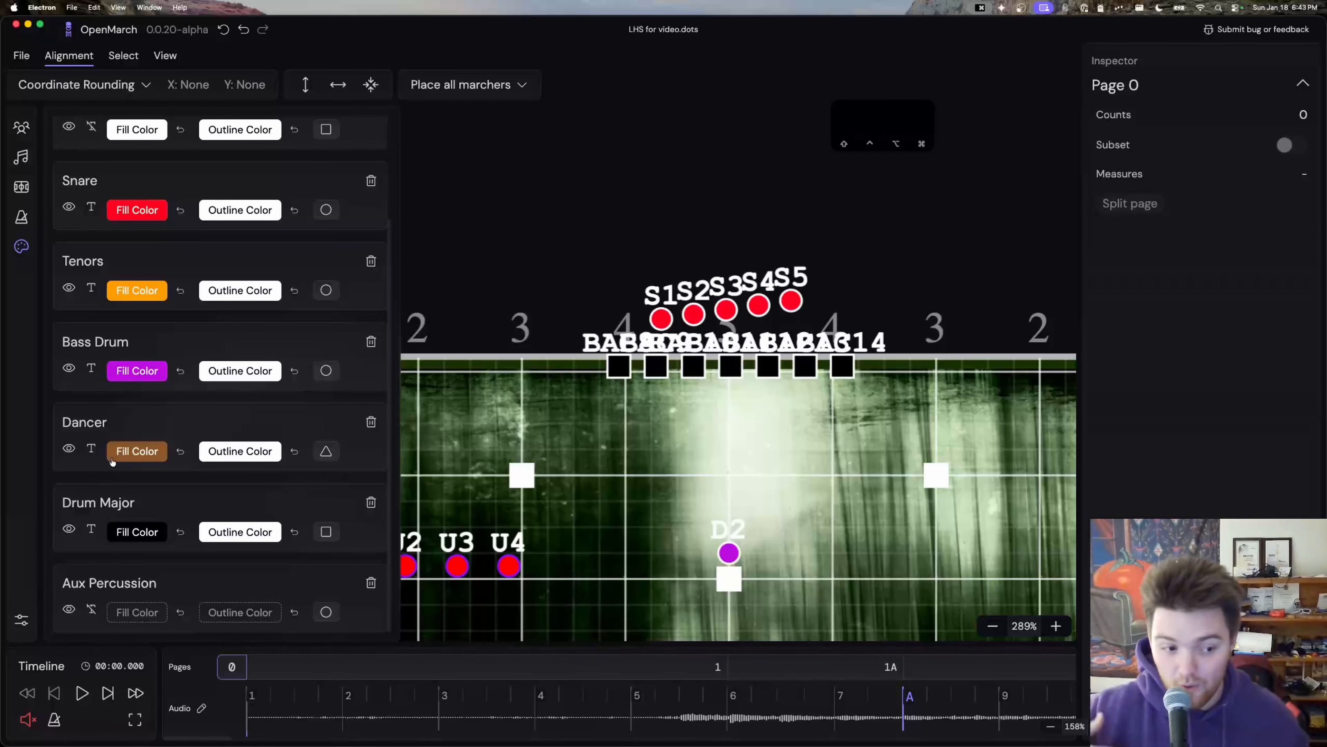
Step: Hide the marcher labels of the Drum Major section again and check the upper edge of the field
{"action": "left_click", "coordinate": [91, 529]}
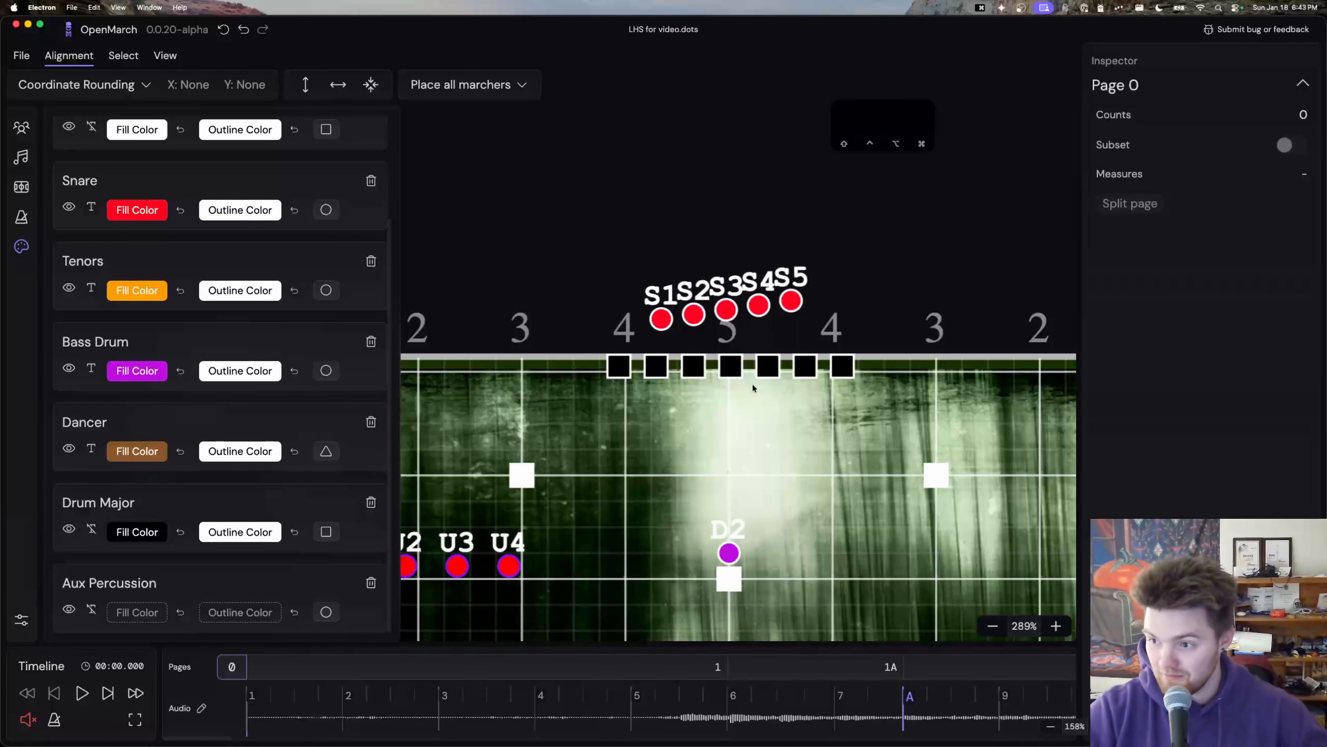
{"action": "left_click_drag", "start_coordinate": [726, 420], "coordinate": [873, 390]}
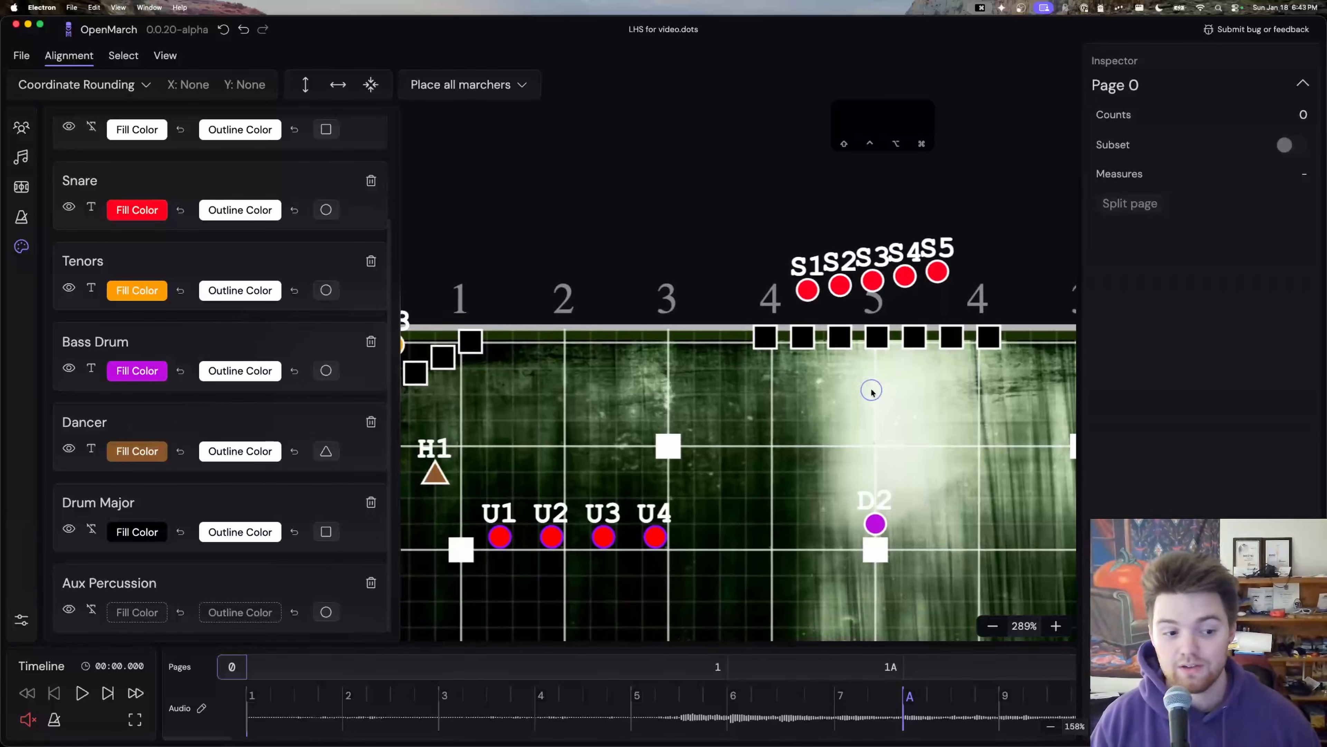
Step: Hide and re-show the Drum Major section's marchers, and toggle its marcher labels on and off
{"action": "left_click", "coordinate": [67, 529]}
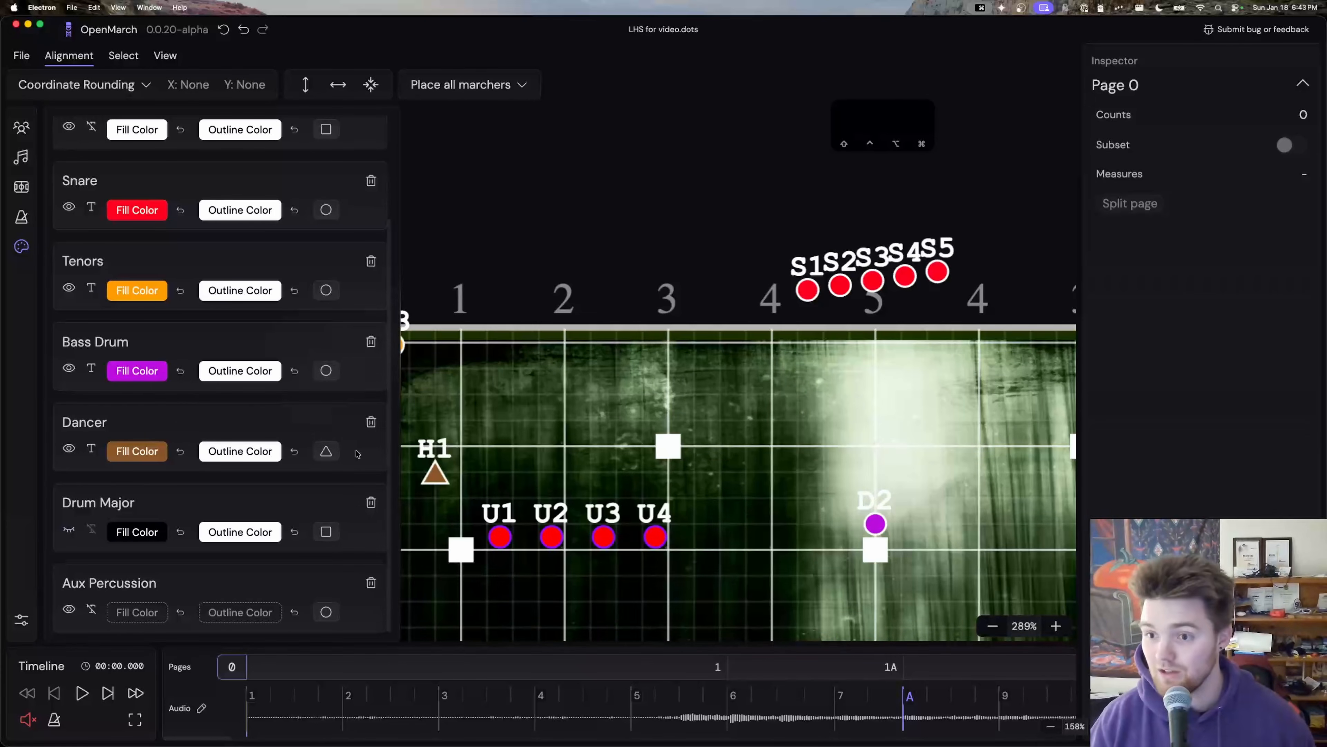
{"action": "scroll", "coordinate": [560, 361], "scroll_direction": "left", "scroll_amount": 6}
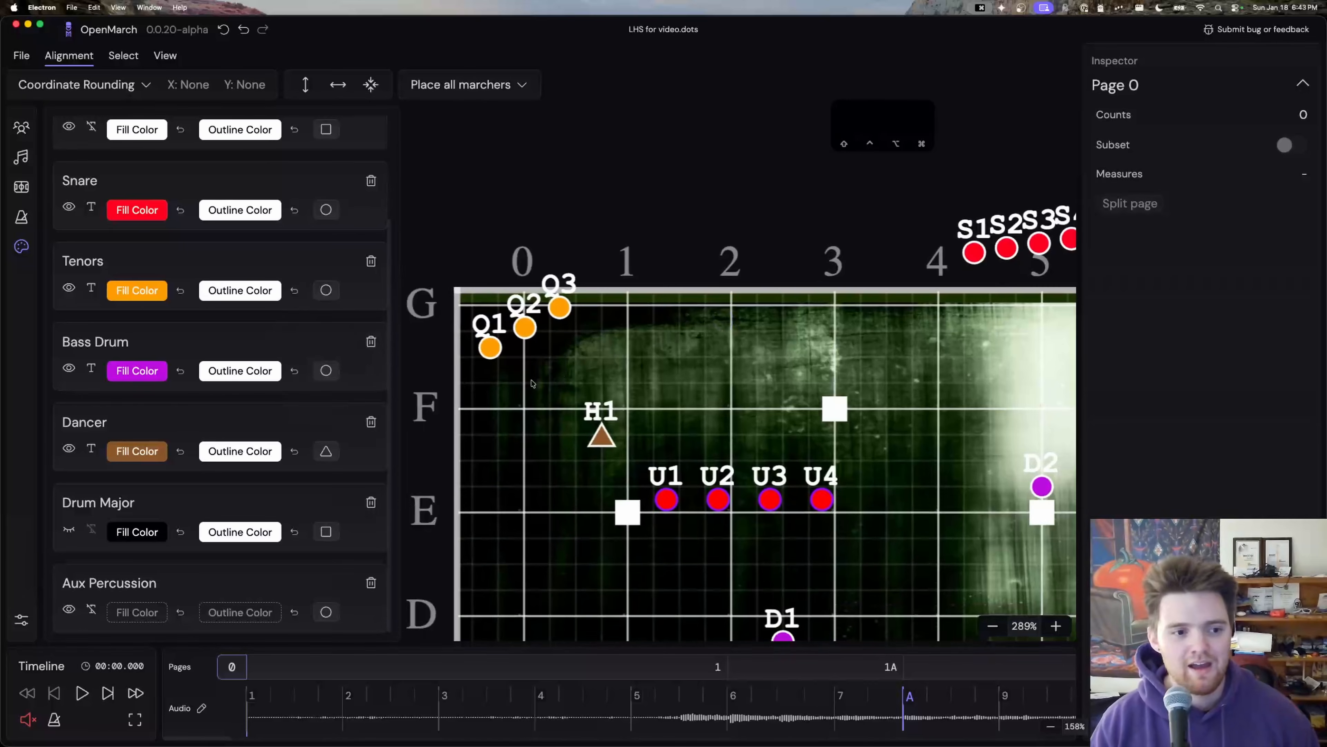
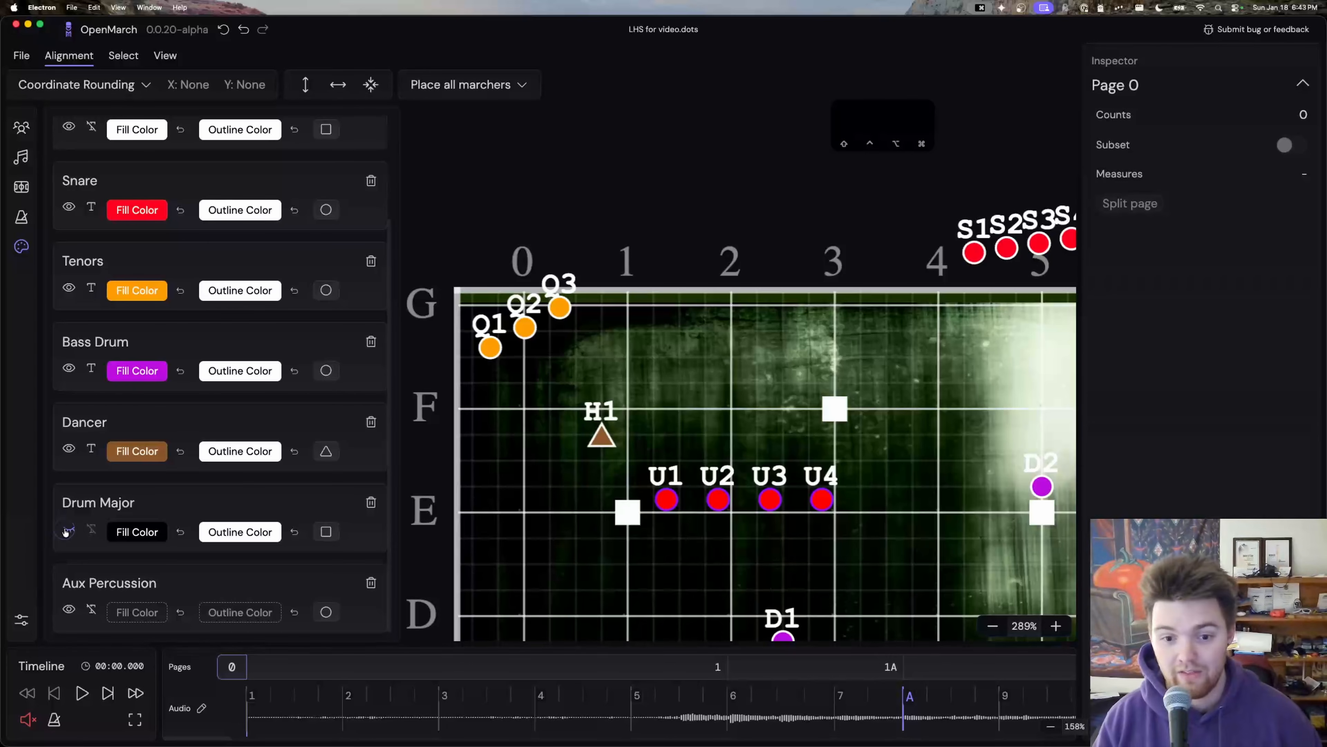
{"action": "left_click", "coordinate": [67, 531]}
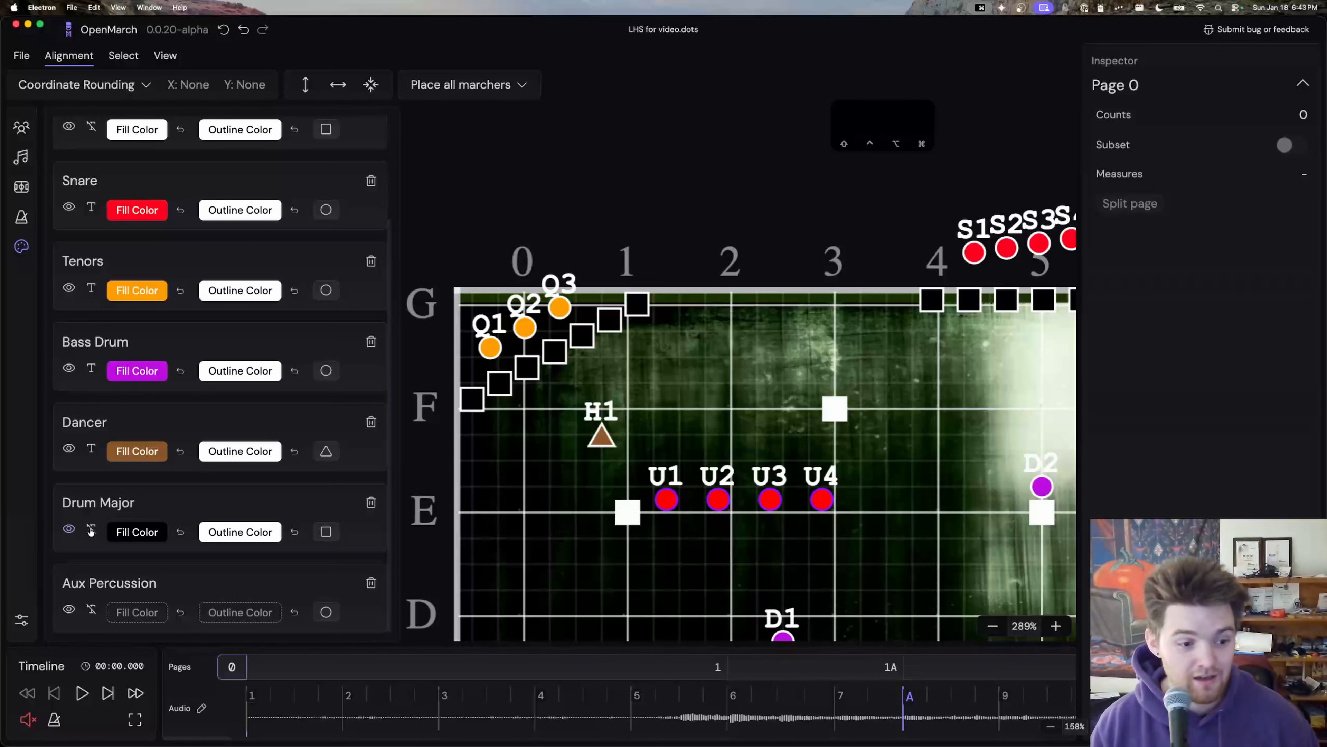
{"action": "left_click", "coordinate": [93, 529]}
{"action": "left_click", "coordinate": [92, 529]}
{"action": "left_click", "coordinate": [93, 530]}
{"action": "left_click", "coordinate": [93, 530]}
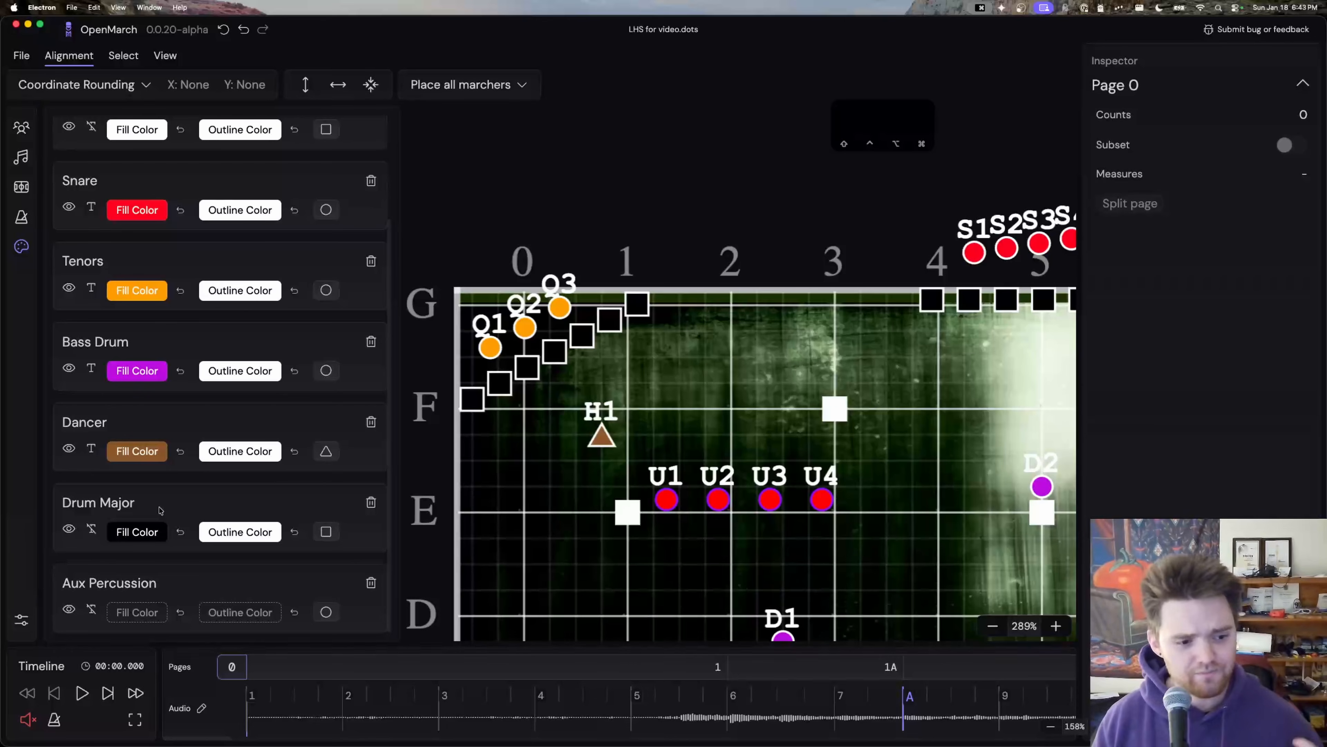
Step: Open the tag appearances and find the entries for the part 1 rifles tag on pages 30 and 32
{"action": "scroll", "coordinate": [161, 510], "scroll_direction": "up", "scroll_amount": 10}
{"action": "left_click", "coordinate": [120, 172]}
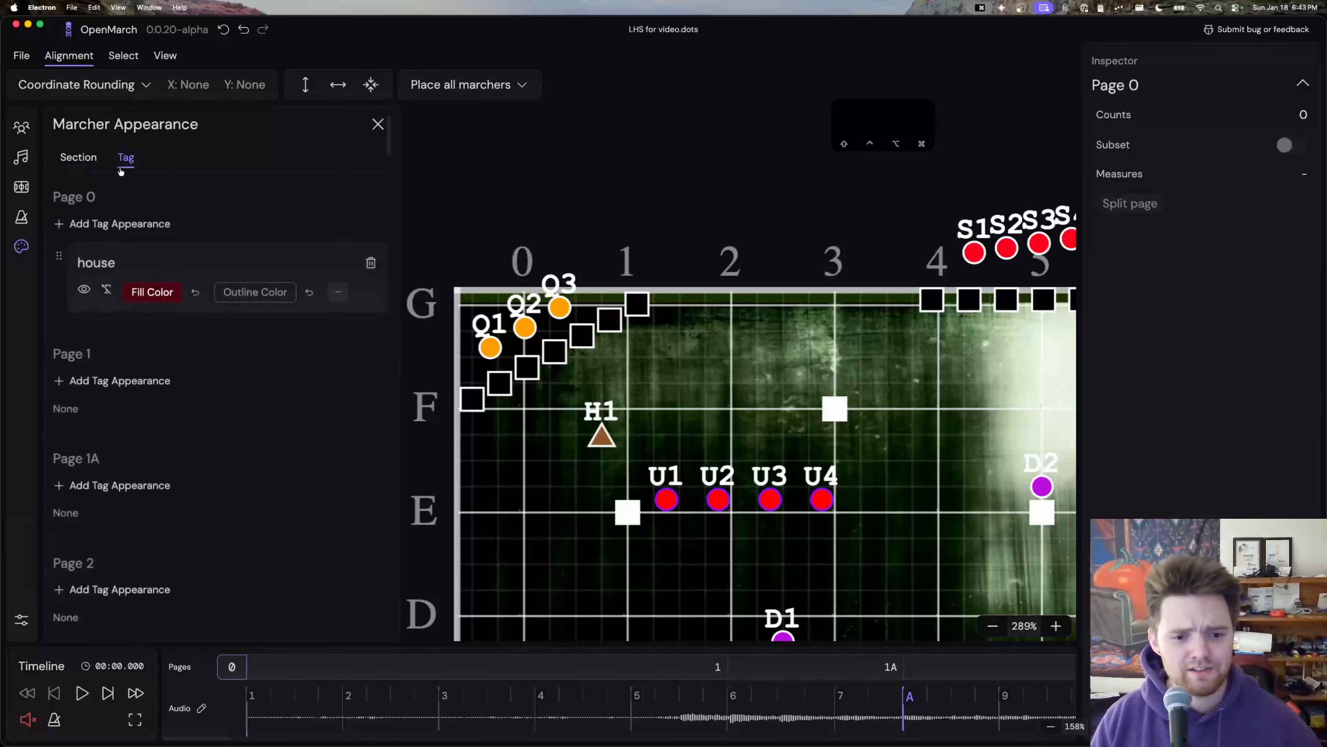
{"action": "scroll", "coordinate": [223, 432], "scroll_direction": "down", "scroll_amount": 20}
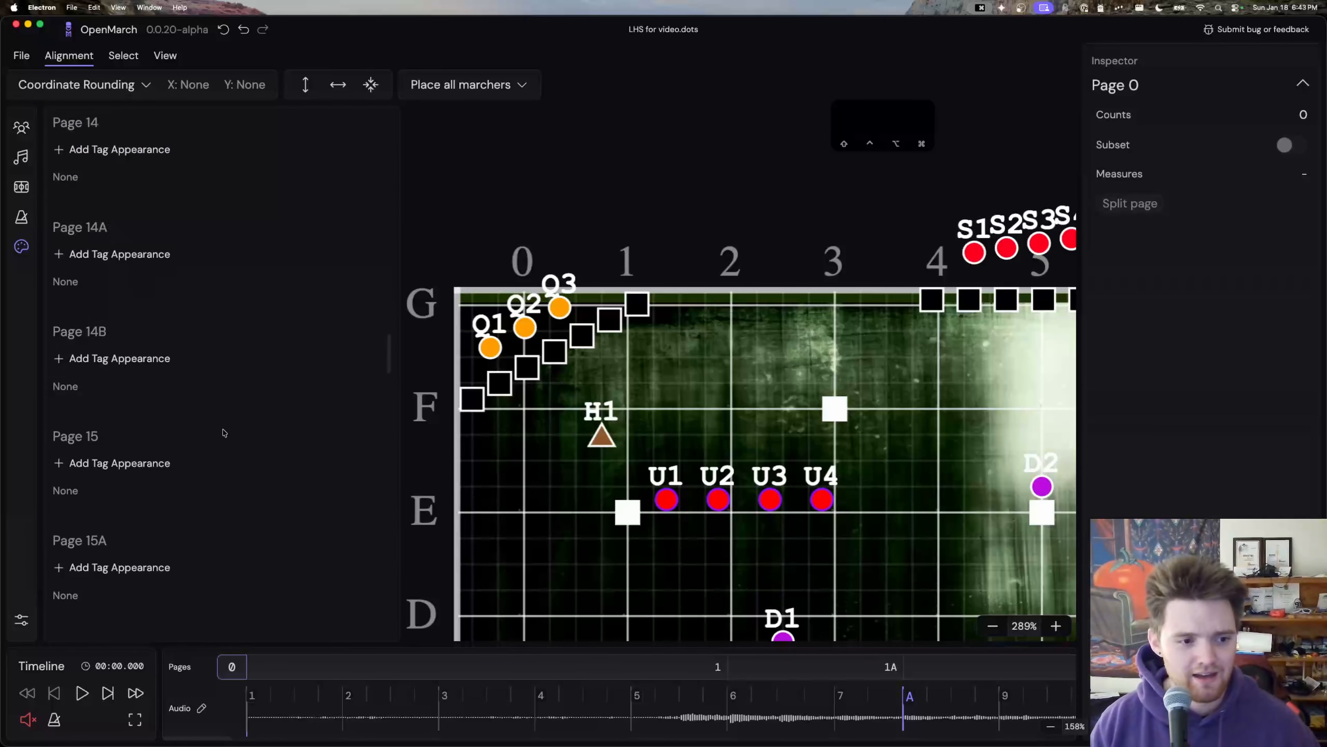
{"action": "scroll", "coordinate": [224, 433], "scroll_direction": "down", "scroll_amount": 20}
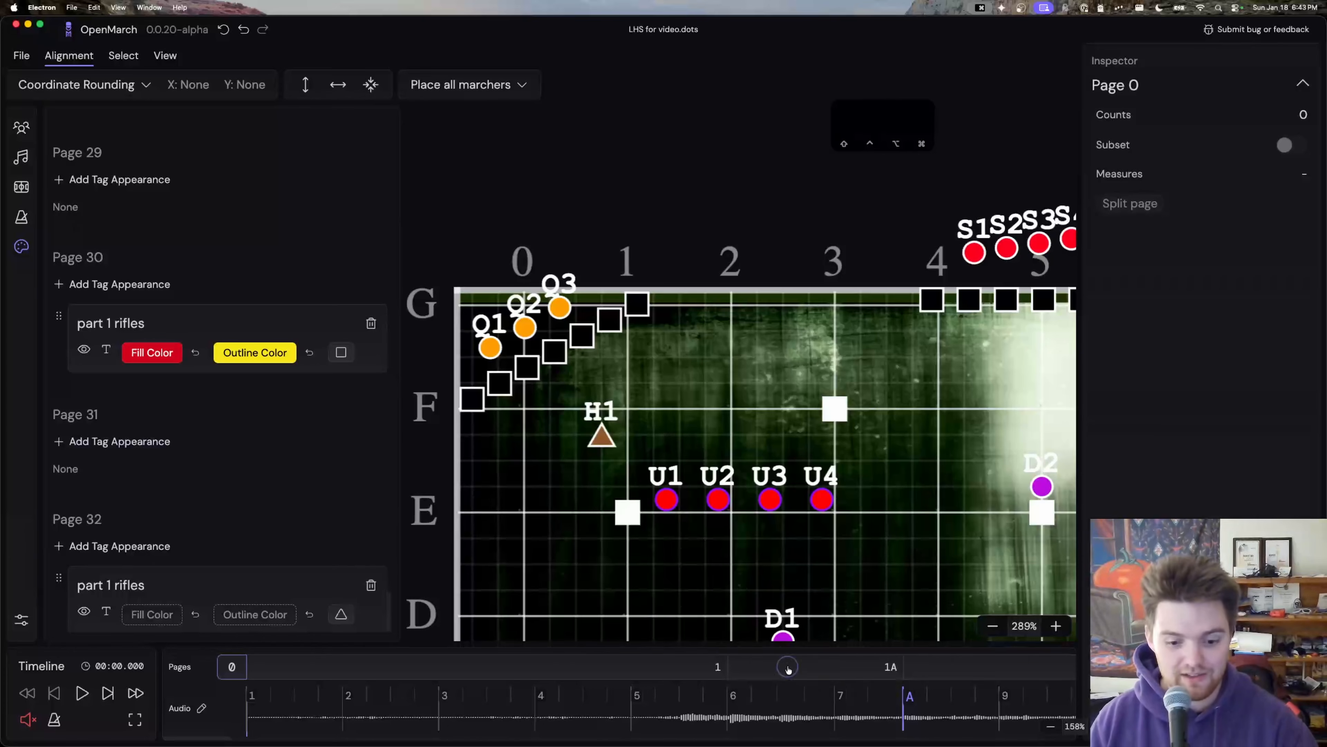
Step: Jump to the last page, go back to page 30 and bring the tagged marchers D1 to D4 into view
{"action": "left_click", "coordinate": [788, 669]}
{"action": "key", "text": "shift+e"}
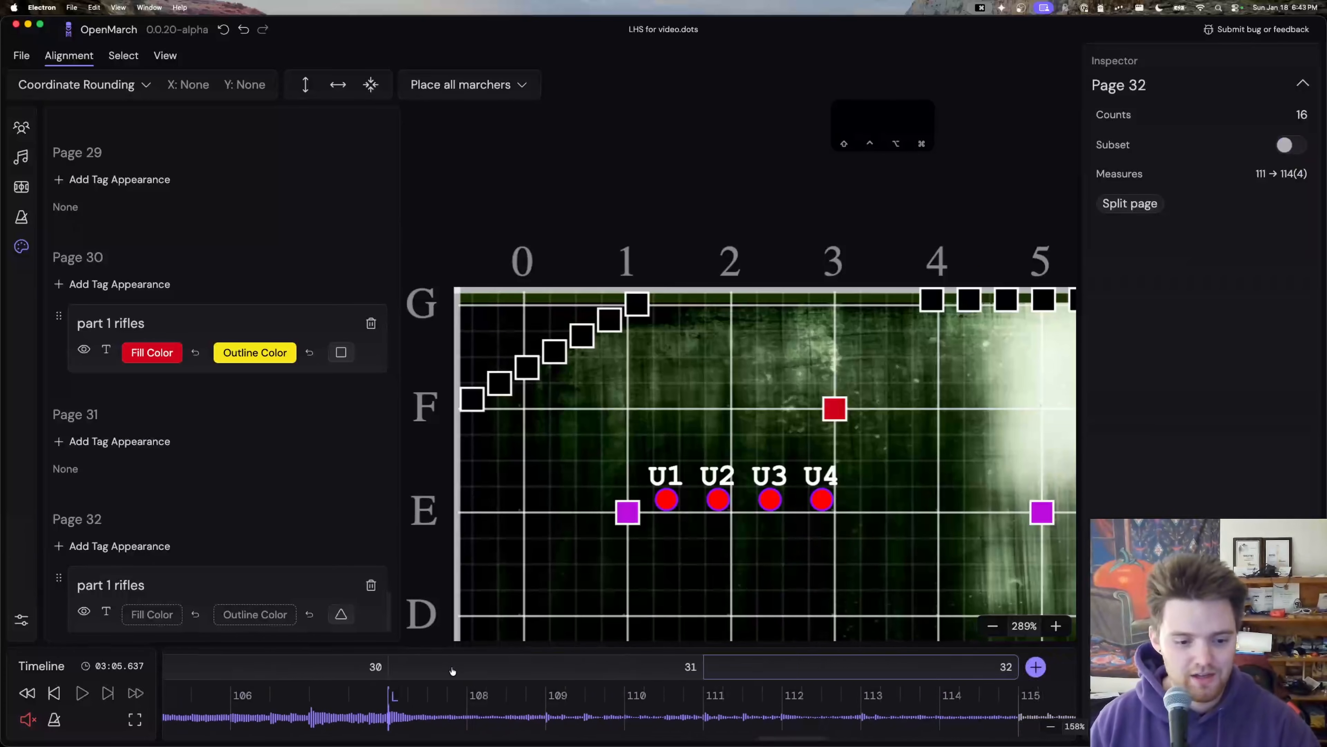
{"action": "key", "text": "q"}
{"action": "key", "text": "q"}
{"action": "scroll", "coordinate": [782, 412], "scroll_direction": "right", "scroll_amount": 3}
{"action": "scroll", "coordinate": [782, 413], "scroll_direction": "right", "scroll_amount": 2}
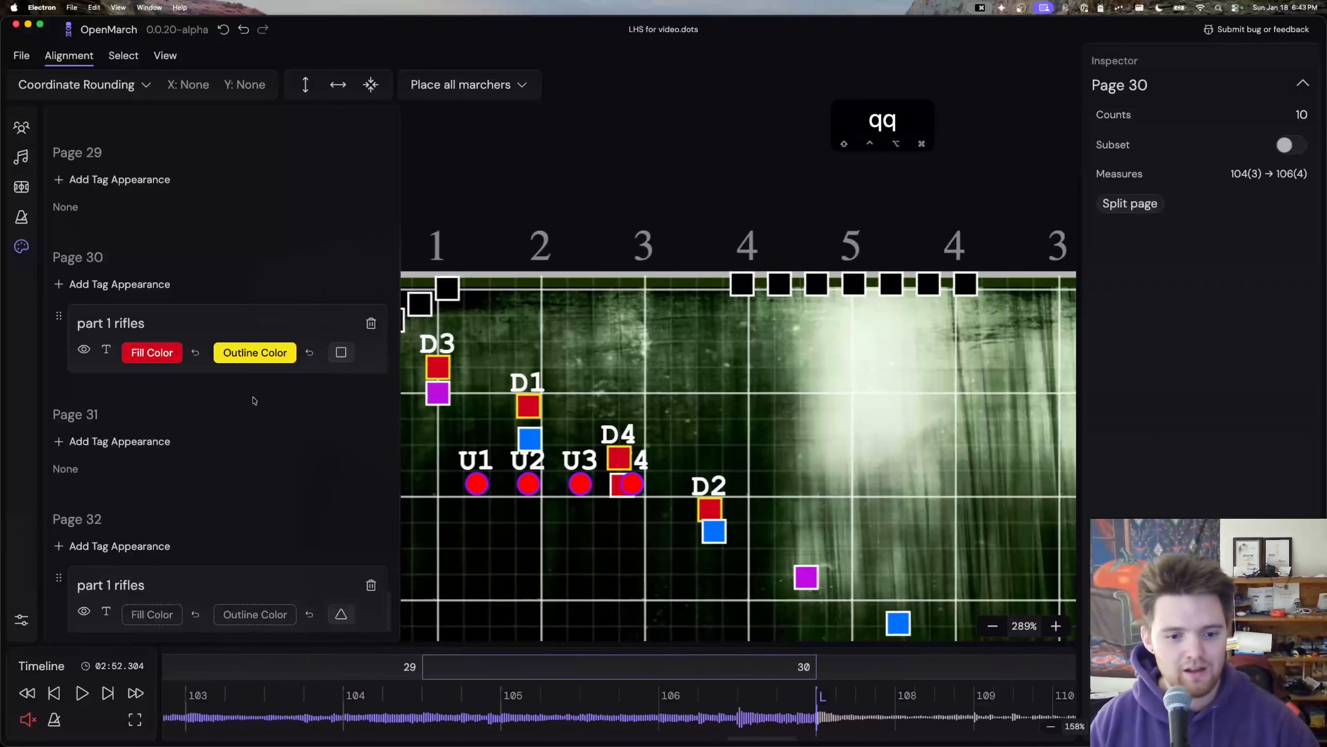
{"action": "scroll", "coordinate": [660, 360], "scroll_direction": "left", "scroll_amount": 2}
{"action": "scroll", "coordinate": [660, 360], "scroll_direction": "down", "scroll_amount": 1}
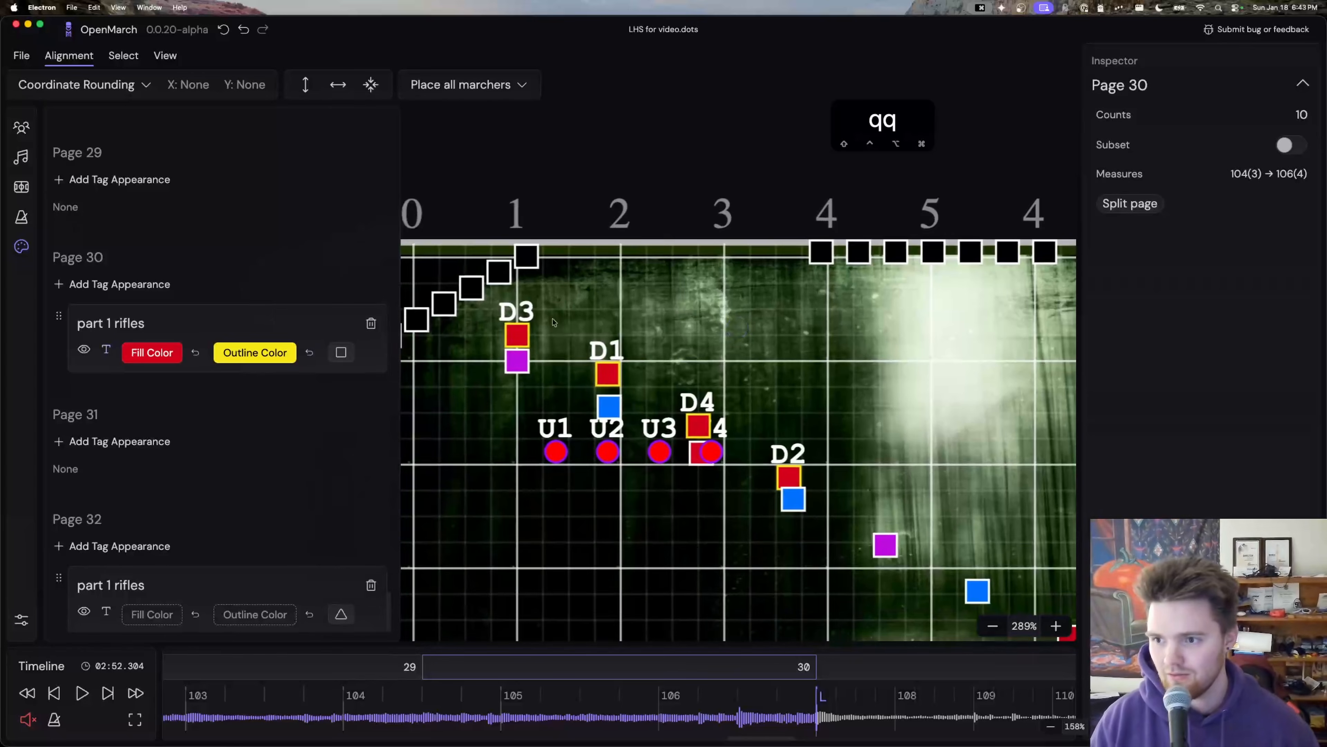
Step: Hide the part 1 rifles marchers on page 30 and check tagged marcher D2 on page 32
{"action": "left_click", "coordinate": [84, 350]}
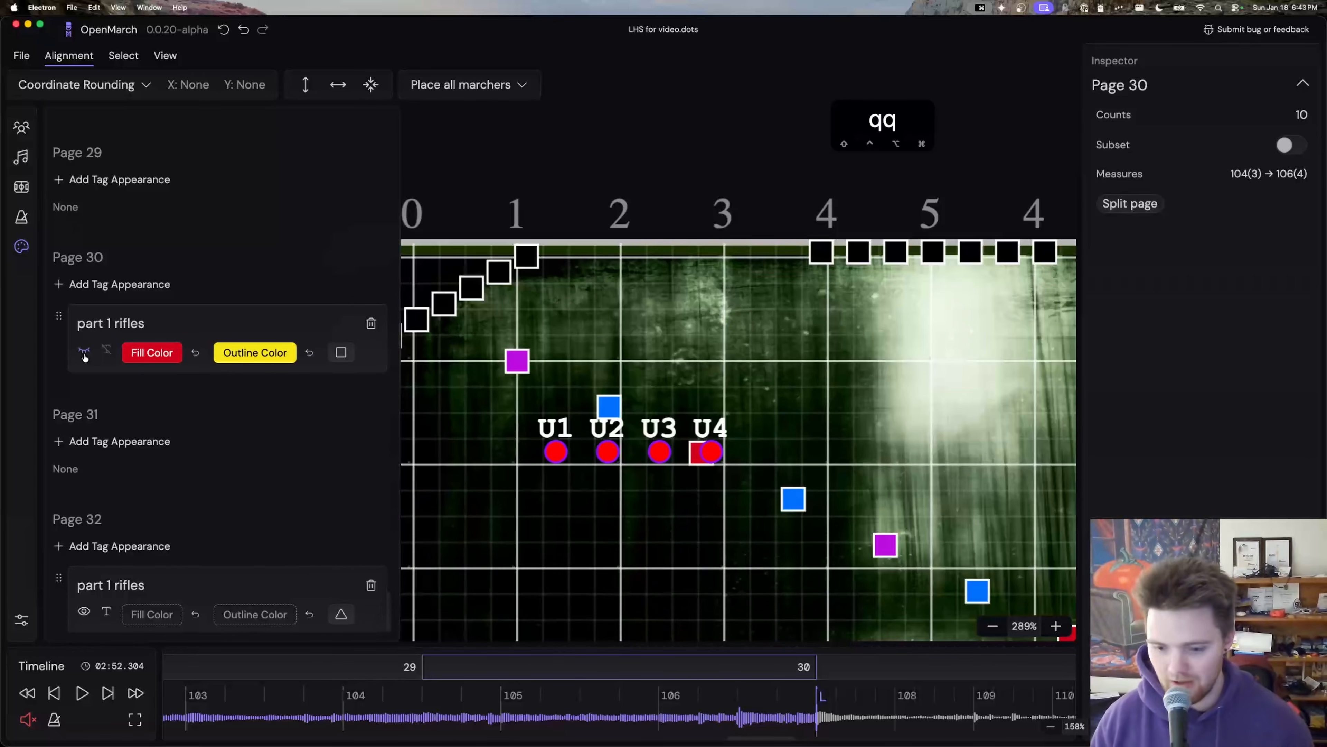
{"action": "key", "text": "e"}
{"action": "key", "text": "e"}
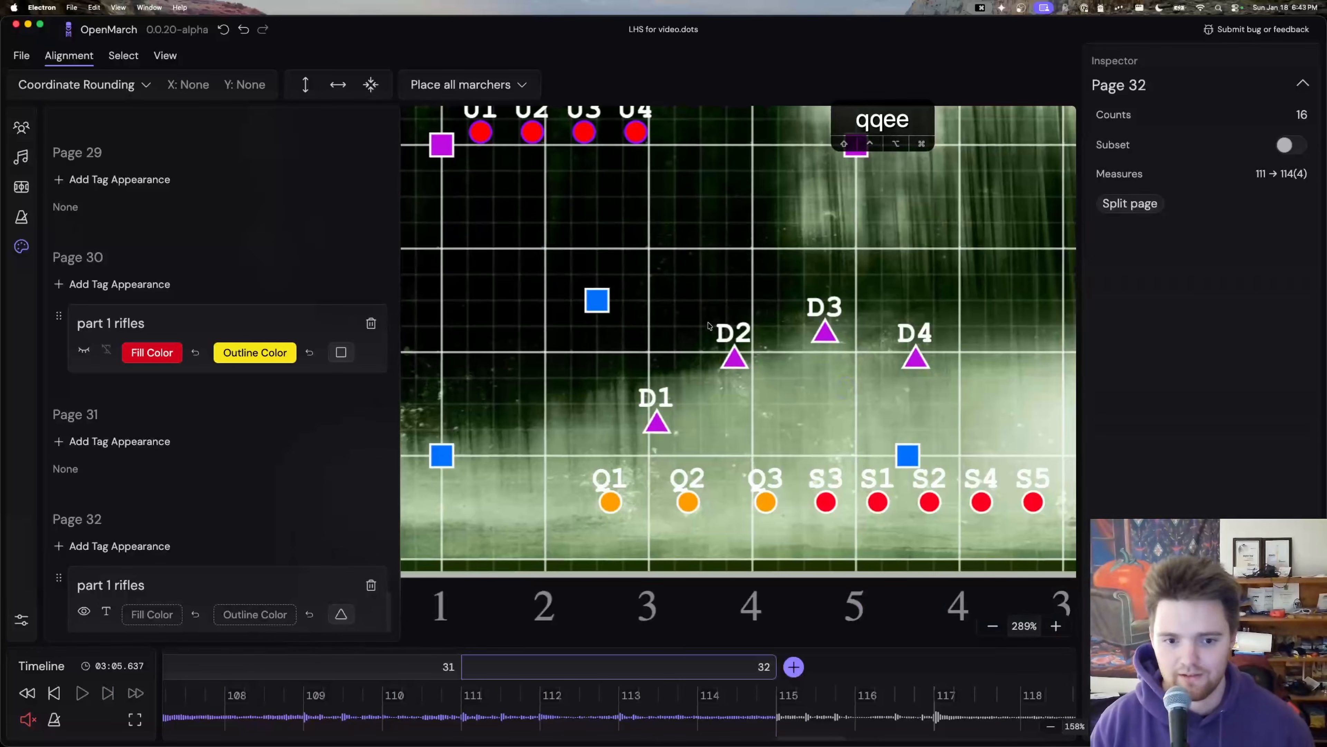
{"action": "left_click", "coordinate": [734, 358]}
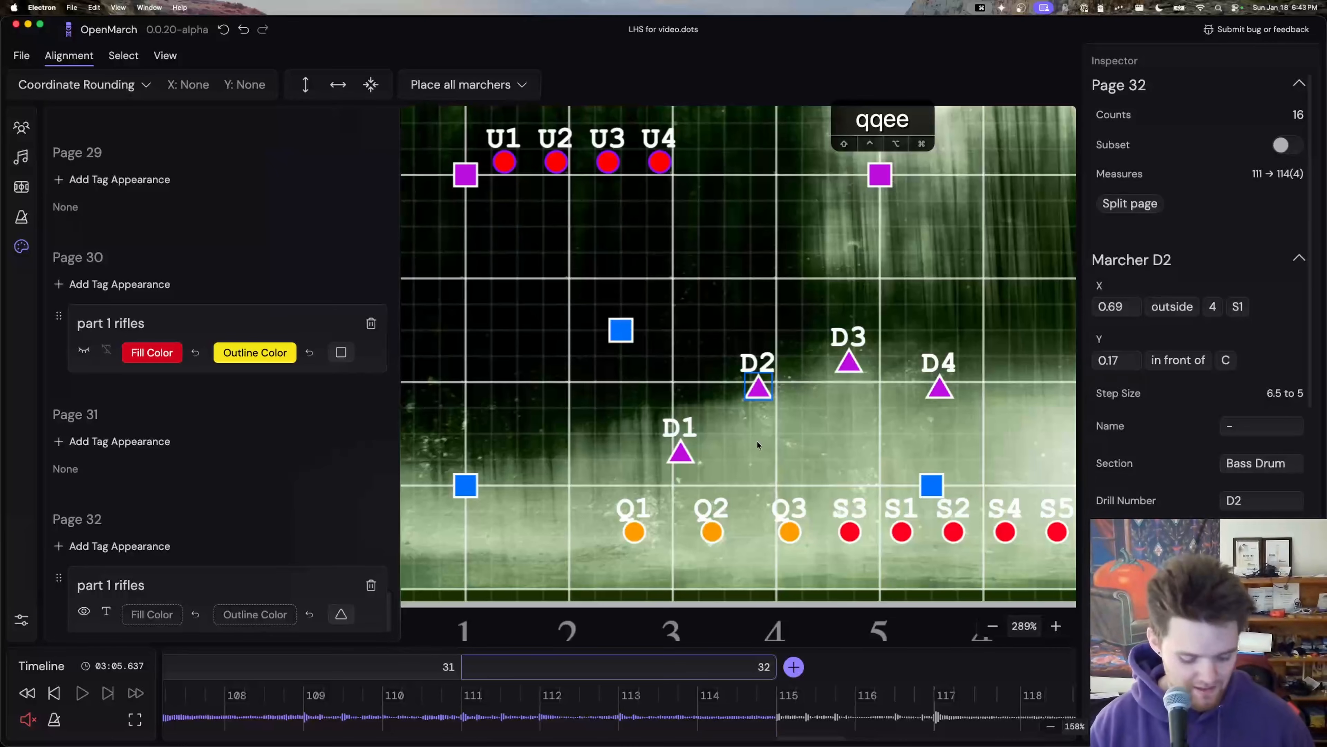
Step: Return to page 30 and show the part 1 rifles marchers again
{"action": "key", "text": "q"}
{"action": "key", "text": "q"}
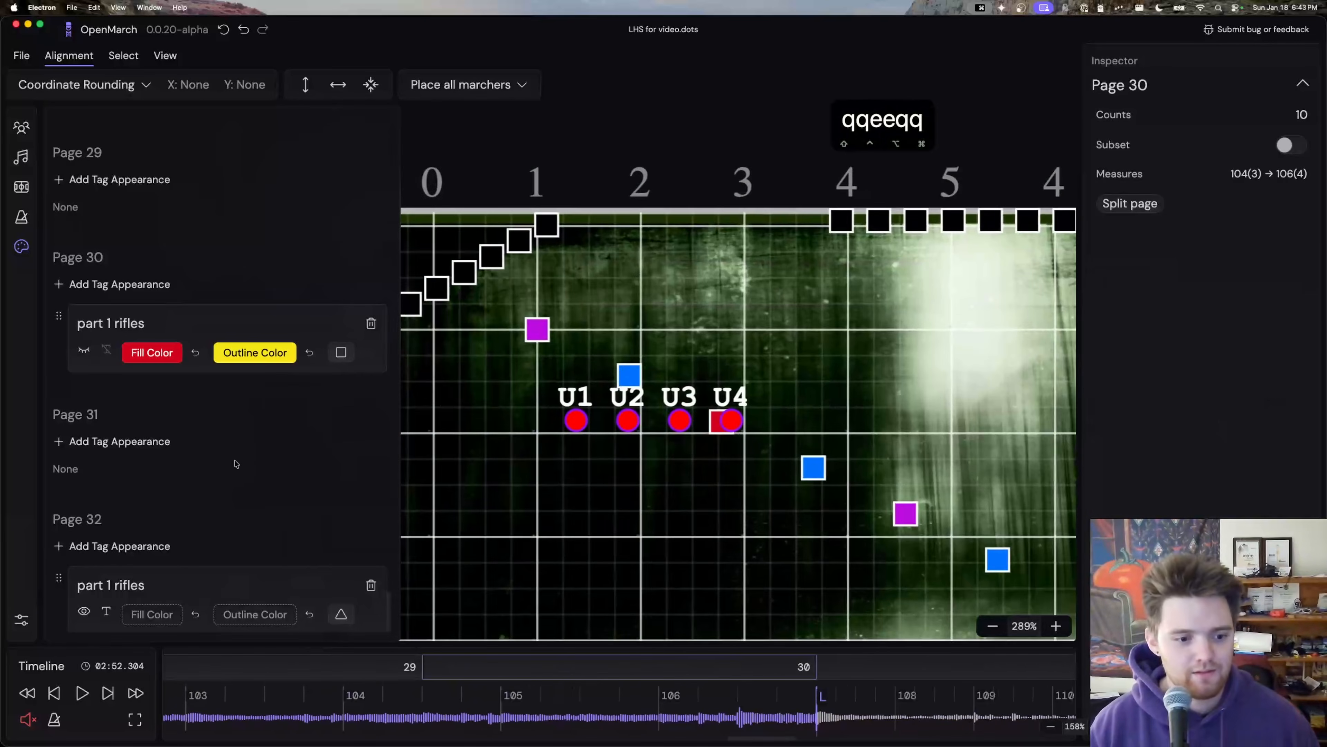
{"action": "left_click", "coordinate": [84, 350]}
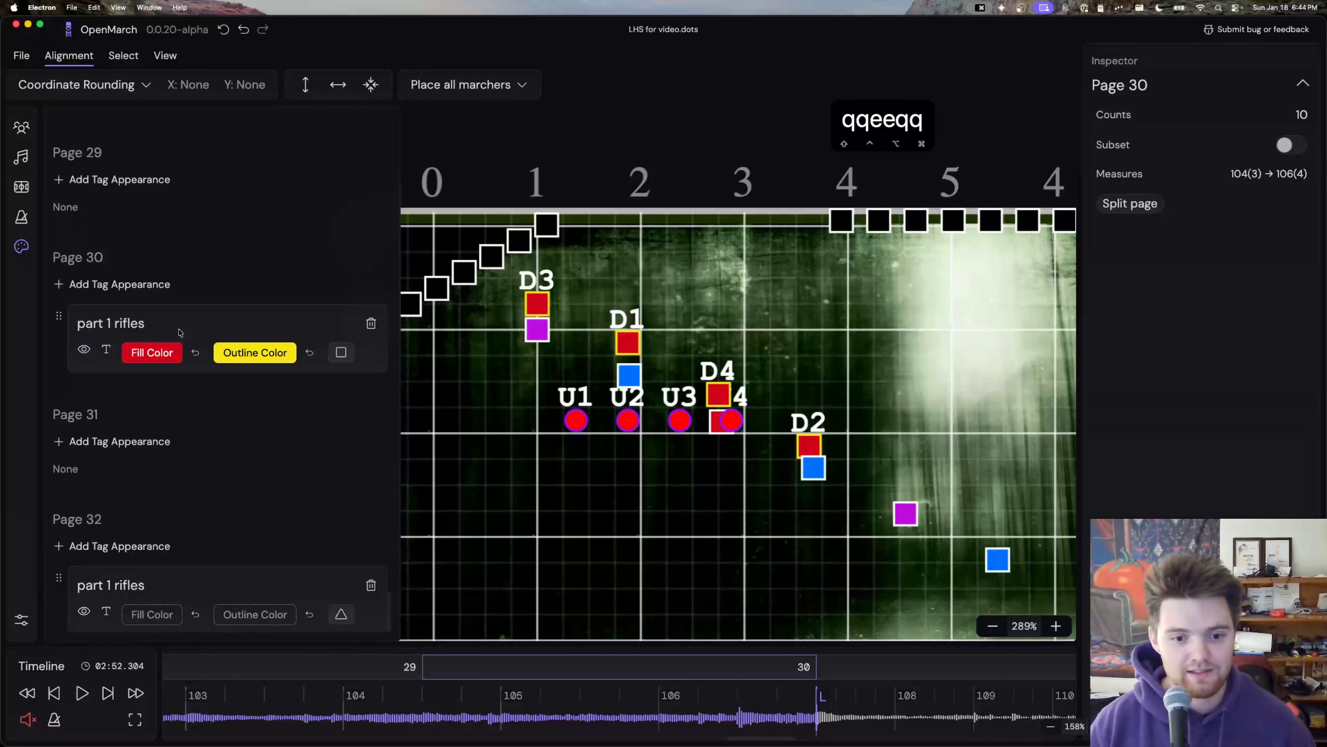
Step: Move tuba marchers U1 to U4 on page 30 in front of line D, clear of the part 1 rifles marchers
{"action": "left_click_drag", "start_coordinate": [576, 420], "coordinate": [467, 561]}
{"action": "left_click_drag", "start_coordinate": [628, 420], "coordinate": [520, 624]}
{"action": "left_click_drag", "start_coordinate": [679, 420], "coordinate": [541, 630]}
{"action": "left_click_drag", "start_coordinate": [732, 420], "coordinate": [546, 611]}
{"action": "left_click", "coordinate": [612, 555]}
{"action": "left_click_drag", "start_coordinate": [717, 565], "coordinate": [605, 587]}
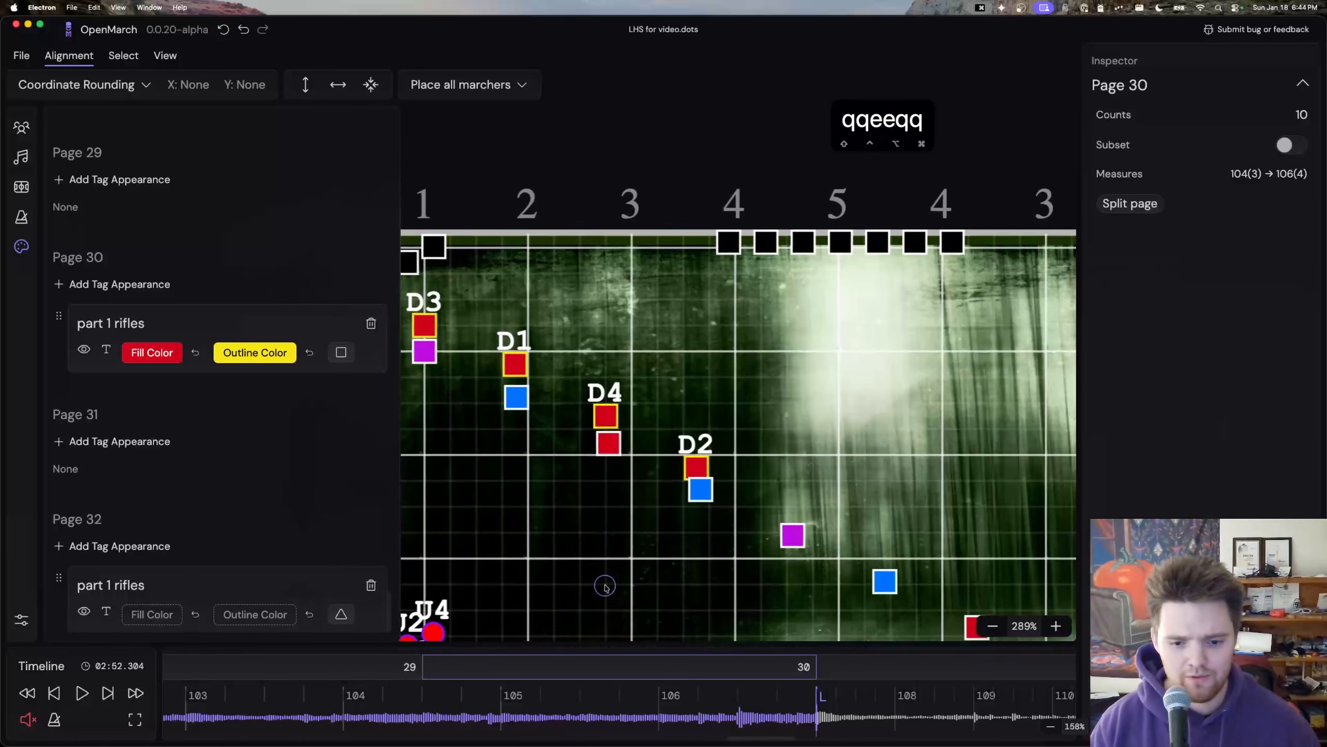
Step: On page 29, move tuba marchers U1 to U4 in front of line D near line 1 on side 1, clear of D1 to D4
{"action": "left_click", "coordinate": [391, 661]}
{"action": "left_click_drag", "start_coordinate": [485, 630], "coordinate": [681, 640]}
{"action": "left_click_drag", "start_coordinate": [660, 450], "coordinate": [567, 632]}
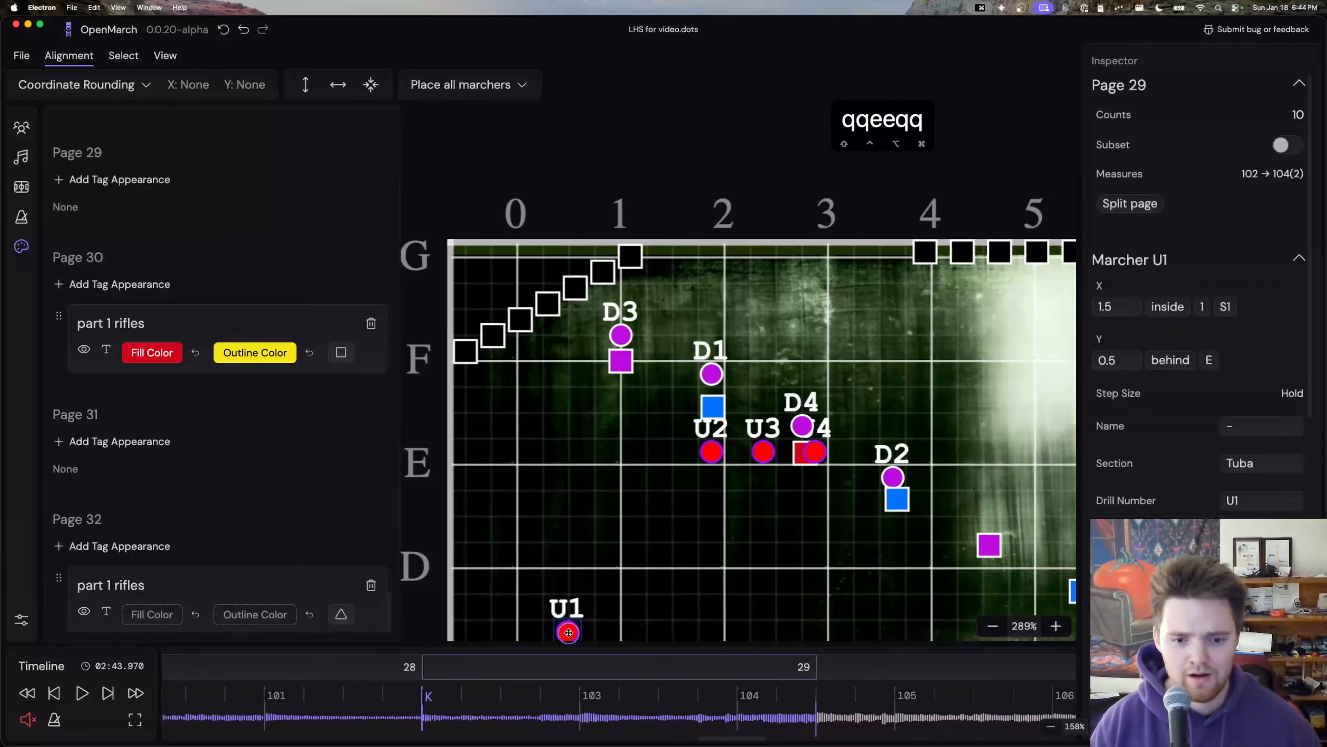
{"action": "left_click_drag", "start_coordinate": [707, 455], "coordinate": [575, 631]}
{"action": "left_click_drag", "start_coordinate": [763, 451], "coordinate": [621, 605]}
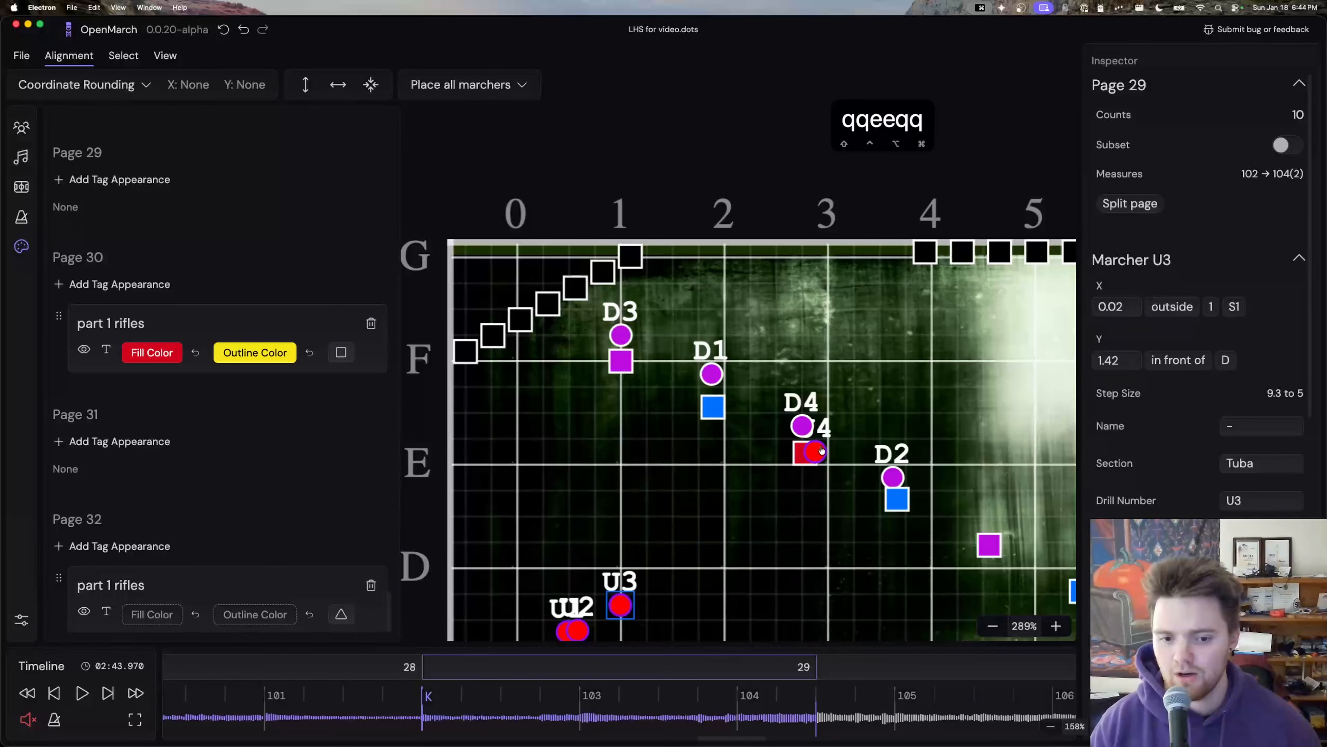
{"action": "left_click_drag", "start_coordinate": [815, 451], "coordinate": [591, 577]}
{"action": "scroll", "coordinate": [627, 544], "scroll_direction": "right", "scroll_amount": 3}
{"action": "scroll", "coordinate": [627, 544], "scroll_direction": "down", "scroll_amount": 2}
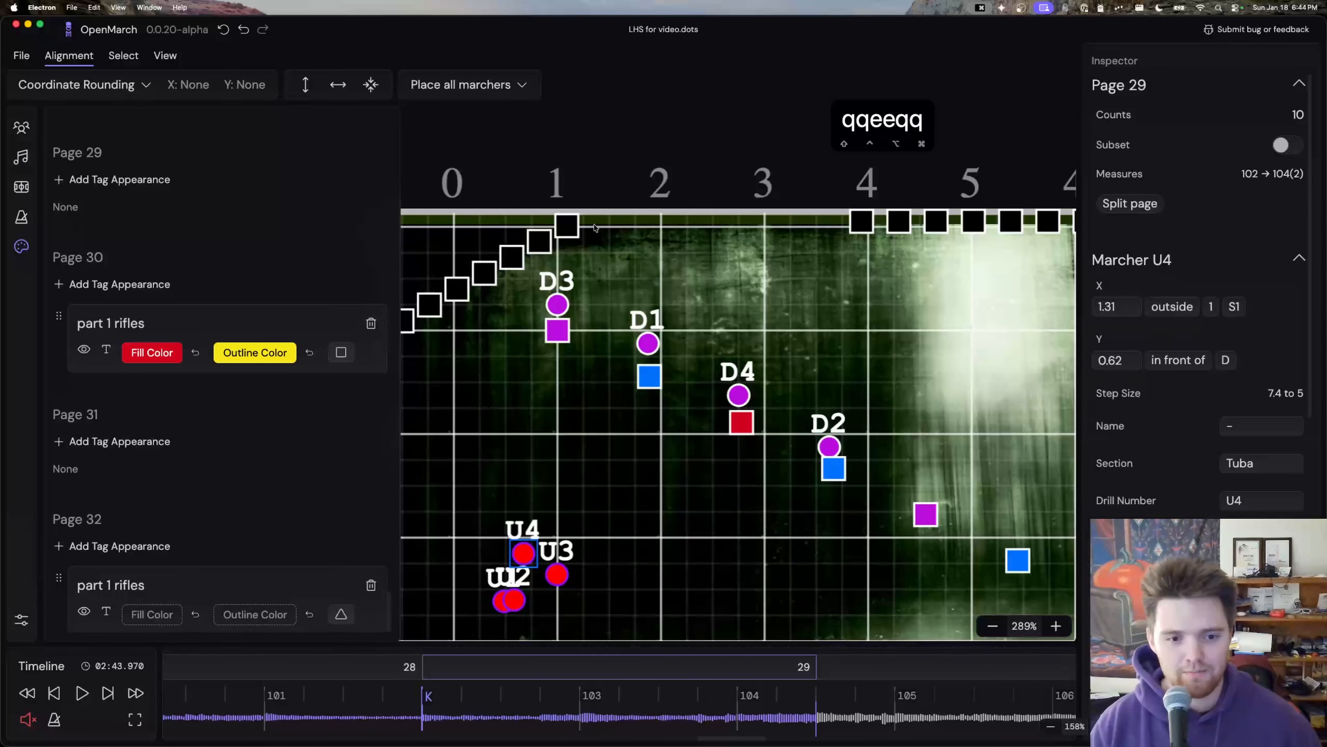
Step: Select bass drum marcher D3 on page 29 and examine its tag details
{"action": "left_click", "coordinate": [559, 303]}
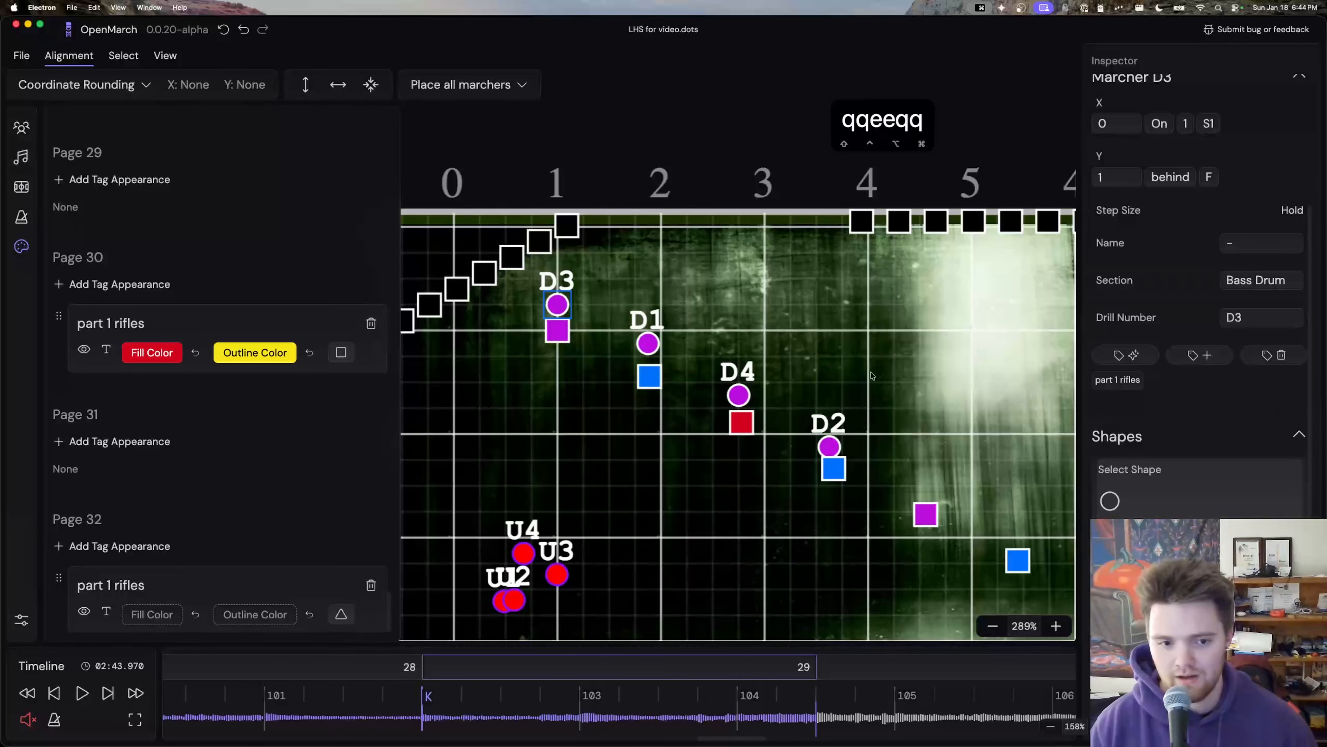
Step: Select marcher D1 on page 29 and check the tags assigned to it
{"action": "left_click", "coordinate": [644, 345]}
{"action": "left_click", "coordinate": [737, 396]}
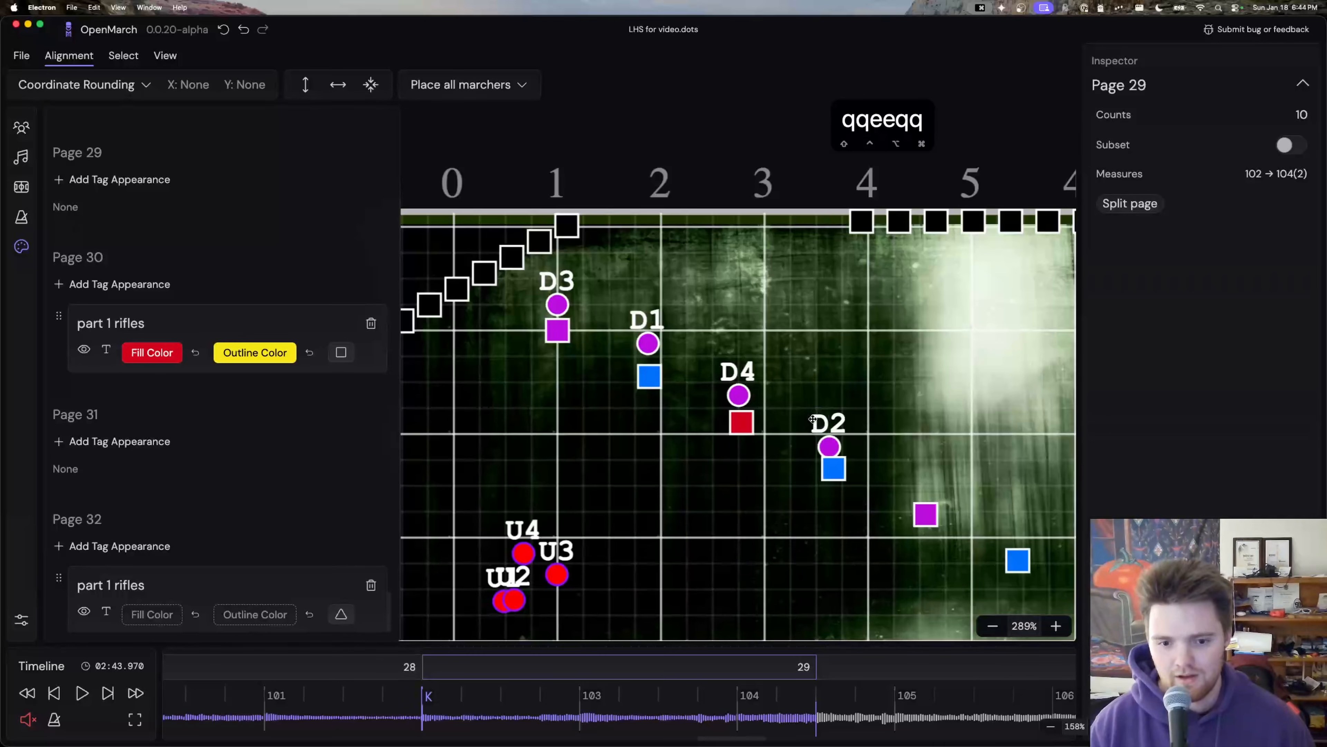
{"action": "left_click", "coordinate": [633, 336]}
{"action": "left_click", "coordinate": [636, 337]}
{"action": "scroll", "coordinate": [1210, 341], "scroll_direction": "down", "scroll_amount": 5}
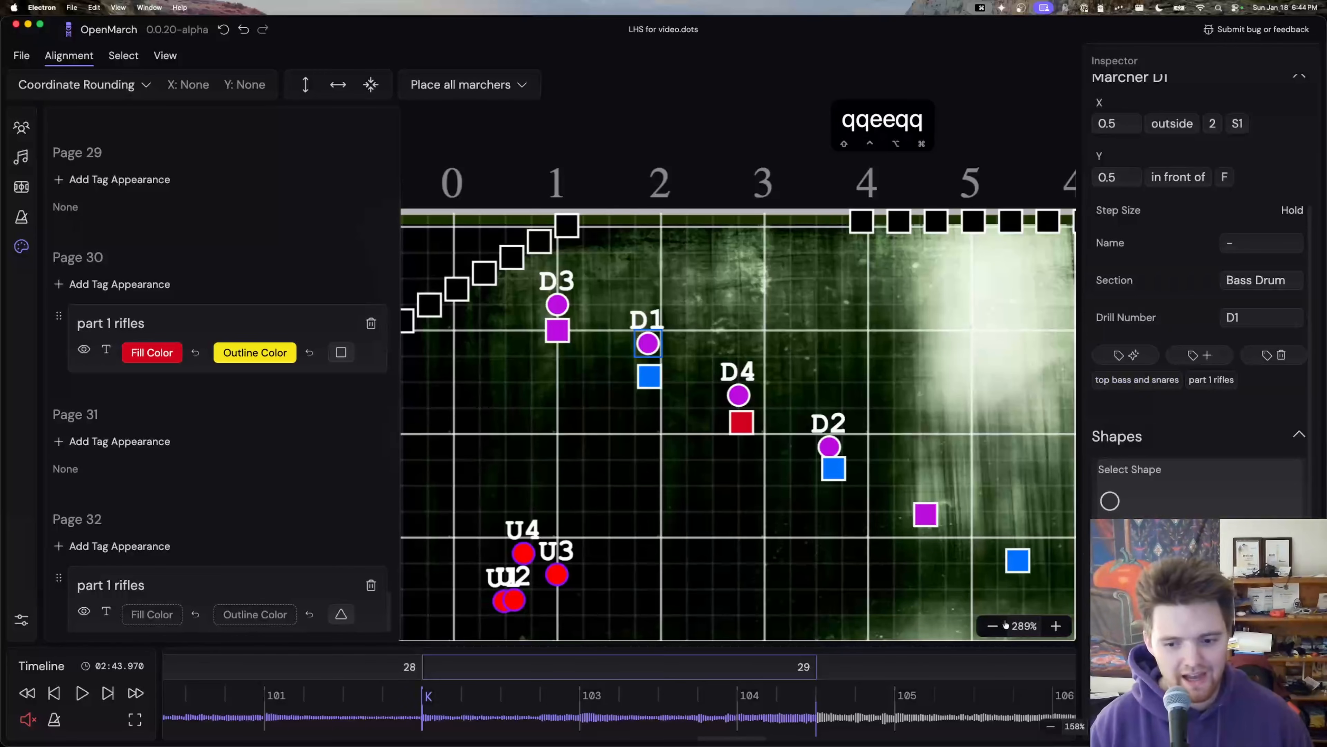
{"action": "left_click", "coordinate": [1155, 387]}
{"action": "left_click", "coordinate": [1170, 438]}
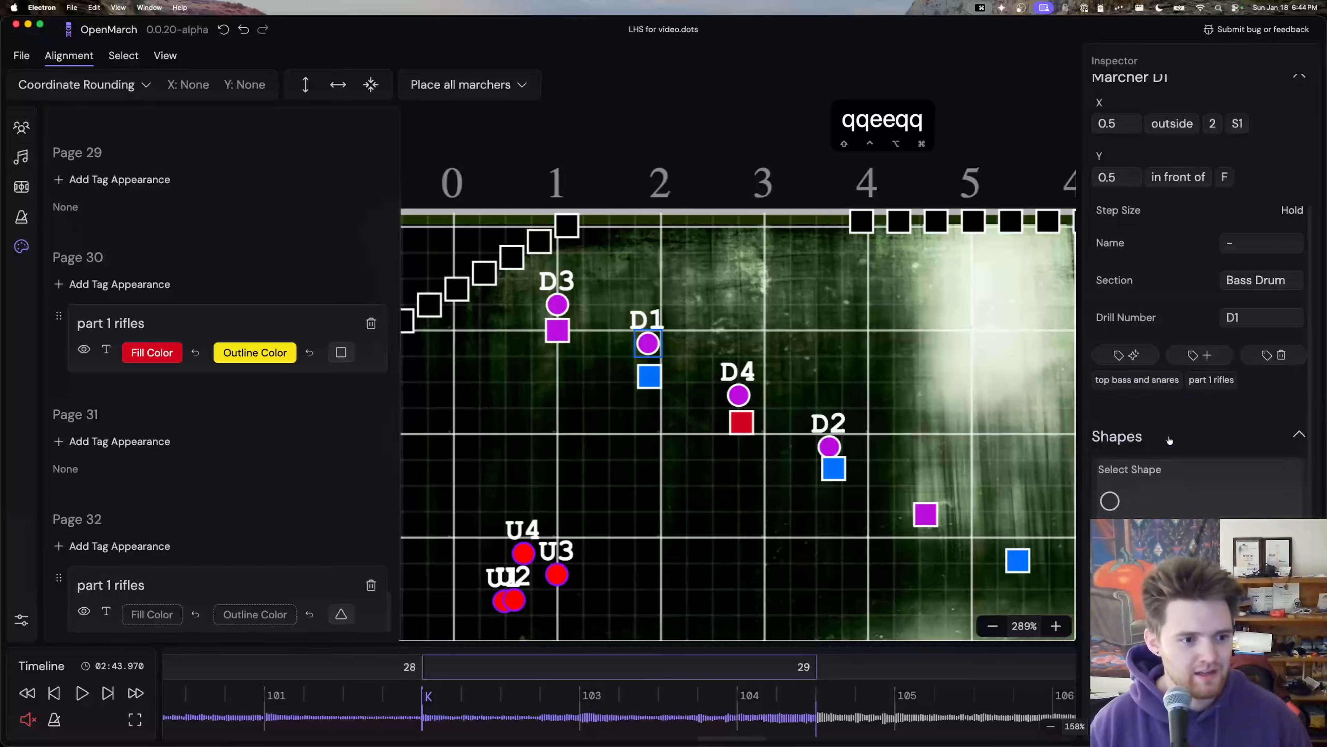
Step: Add a top bass and snares tag appearance to page 29 with a white fill and a triangle shape
{"action": "left_click", "coordinate": [137, 388]}
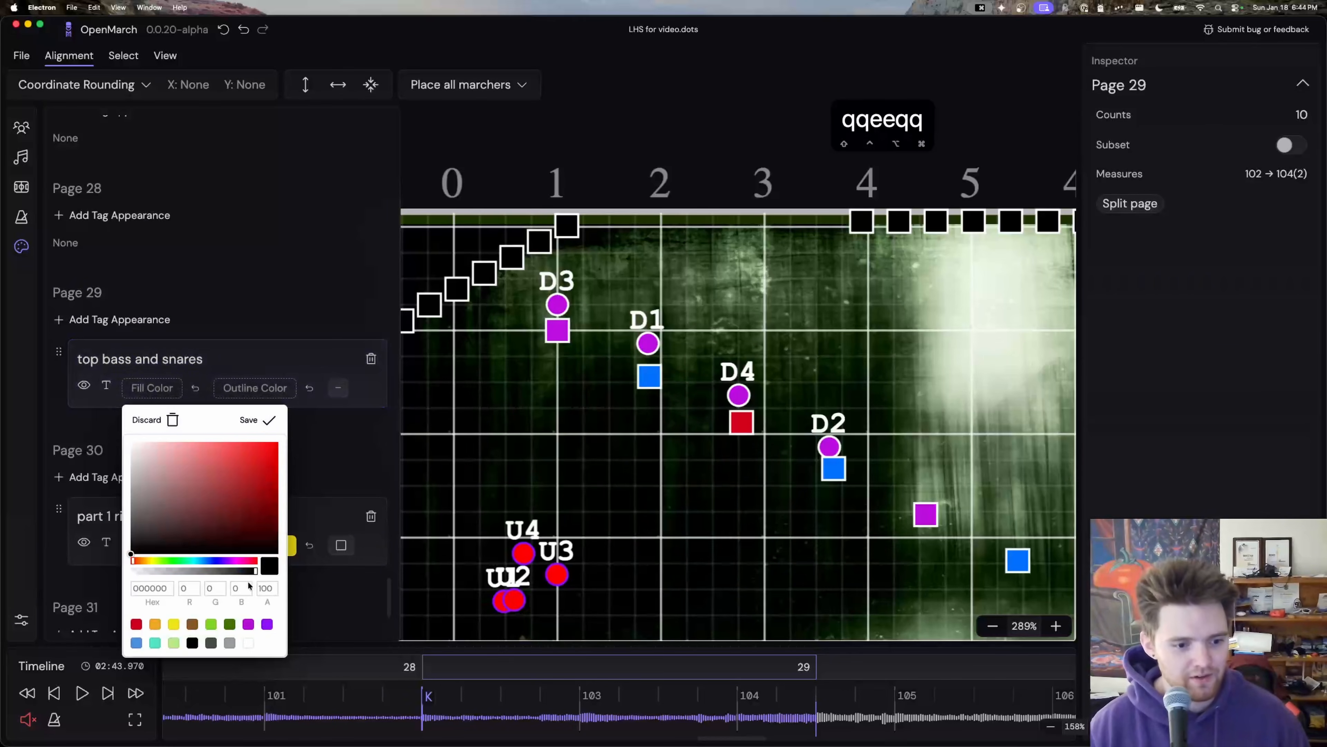
{"action": "left_click", "coordinate": [248, 643]}
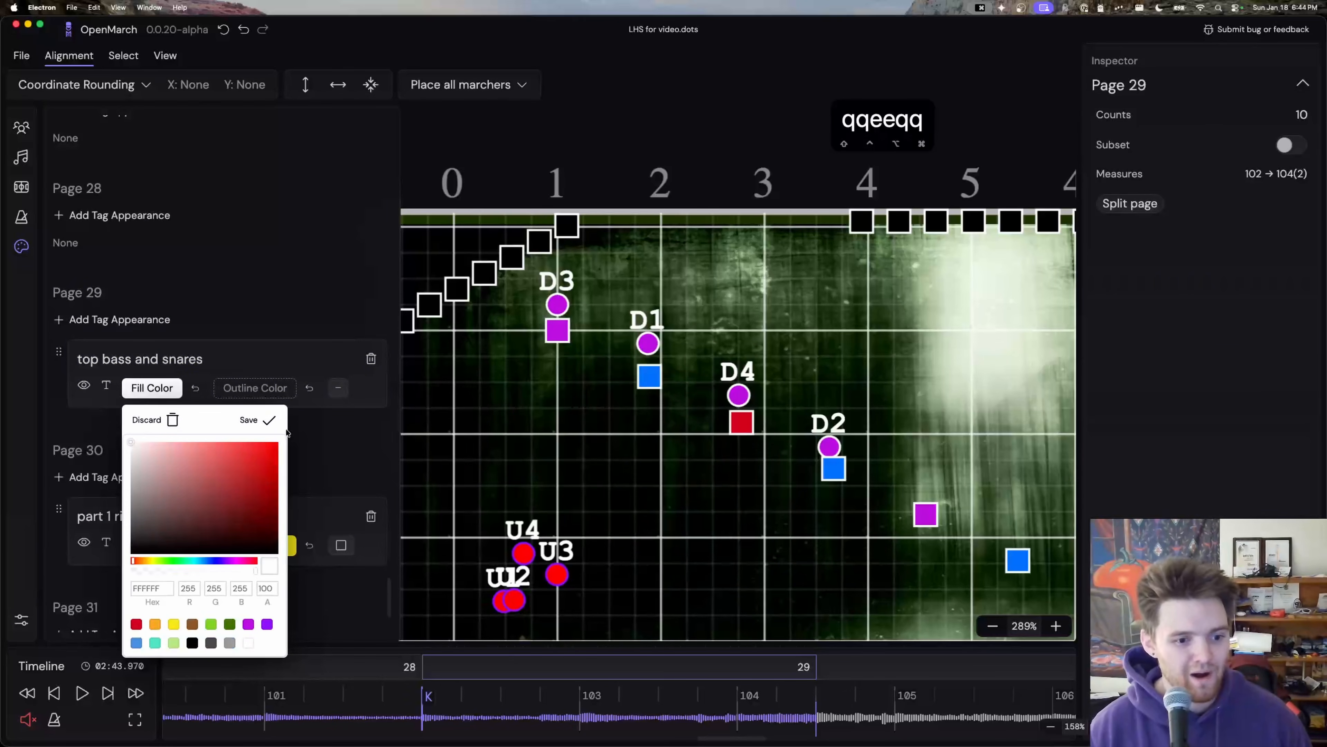
{"action": "left_click", "coordinate": [262, 422]}
{"action": "left_click", "coordinate": [338, 387]}
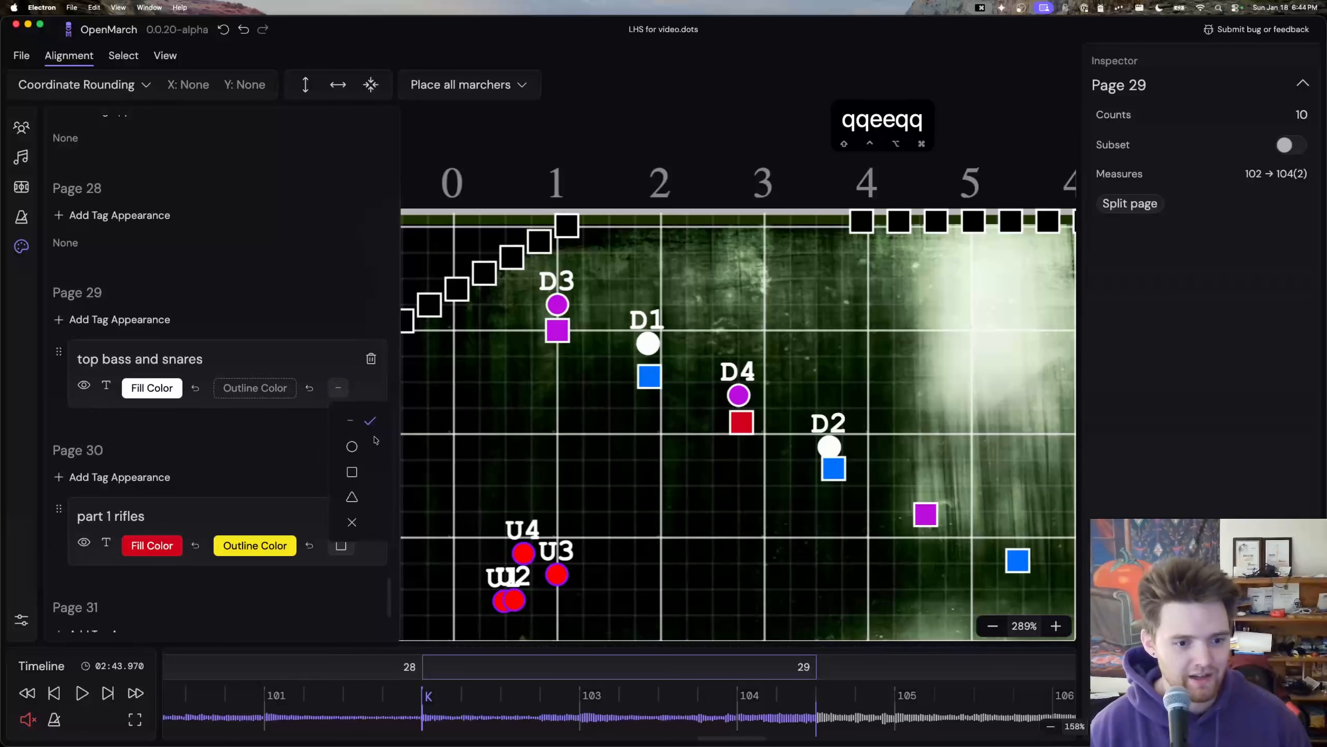
{"action": "left_click", "coordinate": [355, 493]}
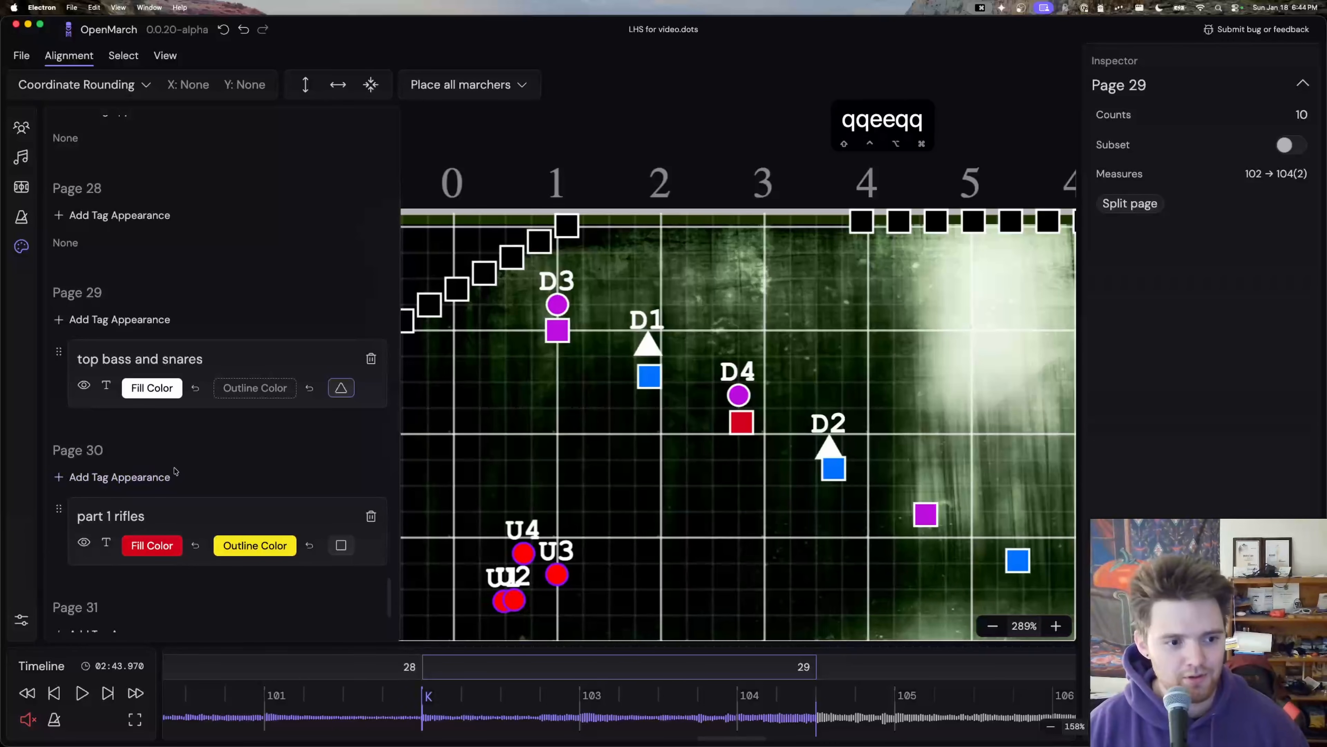
Step: Select marcher D1 and go to page 30 to check its combined appearance
{"action": "left_click", "coordinate": [133, 476]}
{"action": "left_click", "coordinate": [130, 463]}
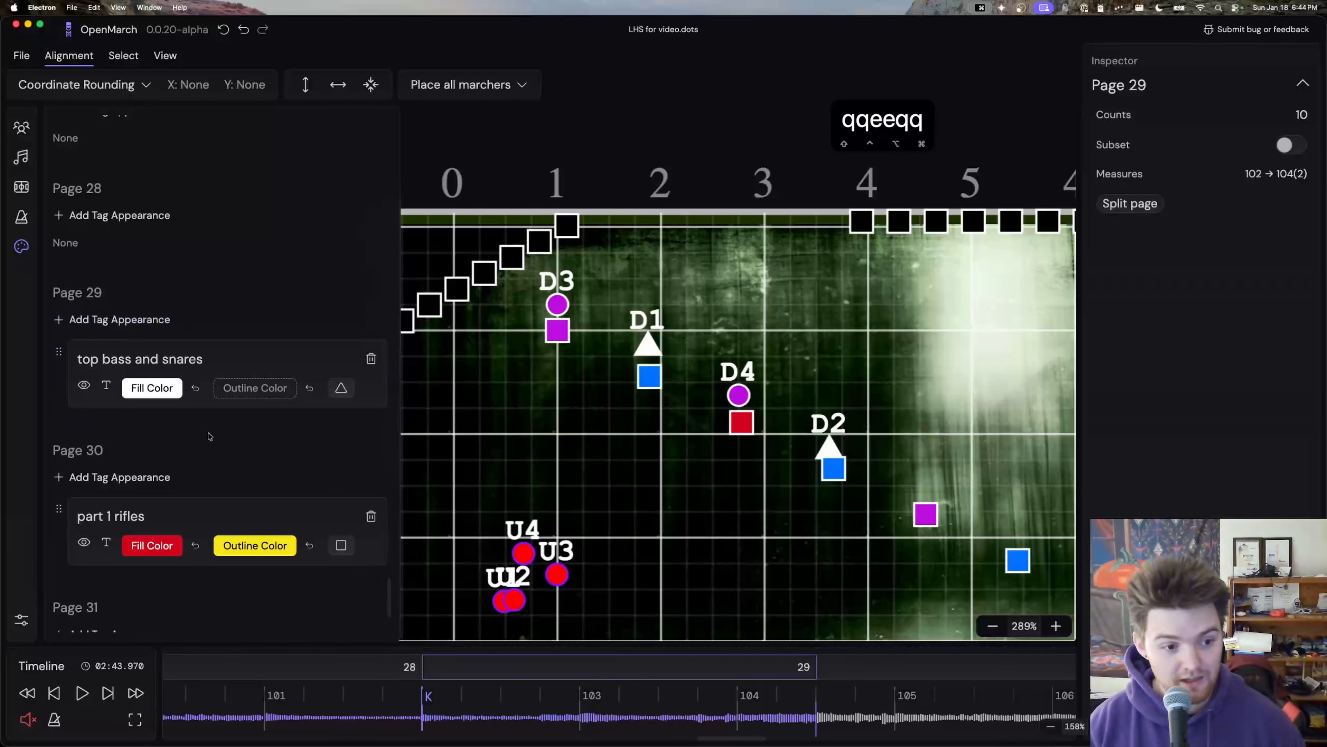
{"action": "left_click", "coordinate": [643, 349]}
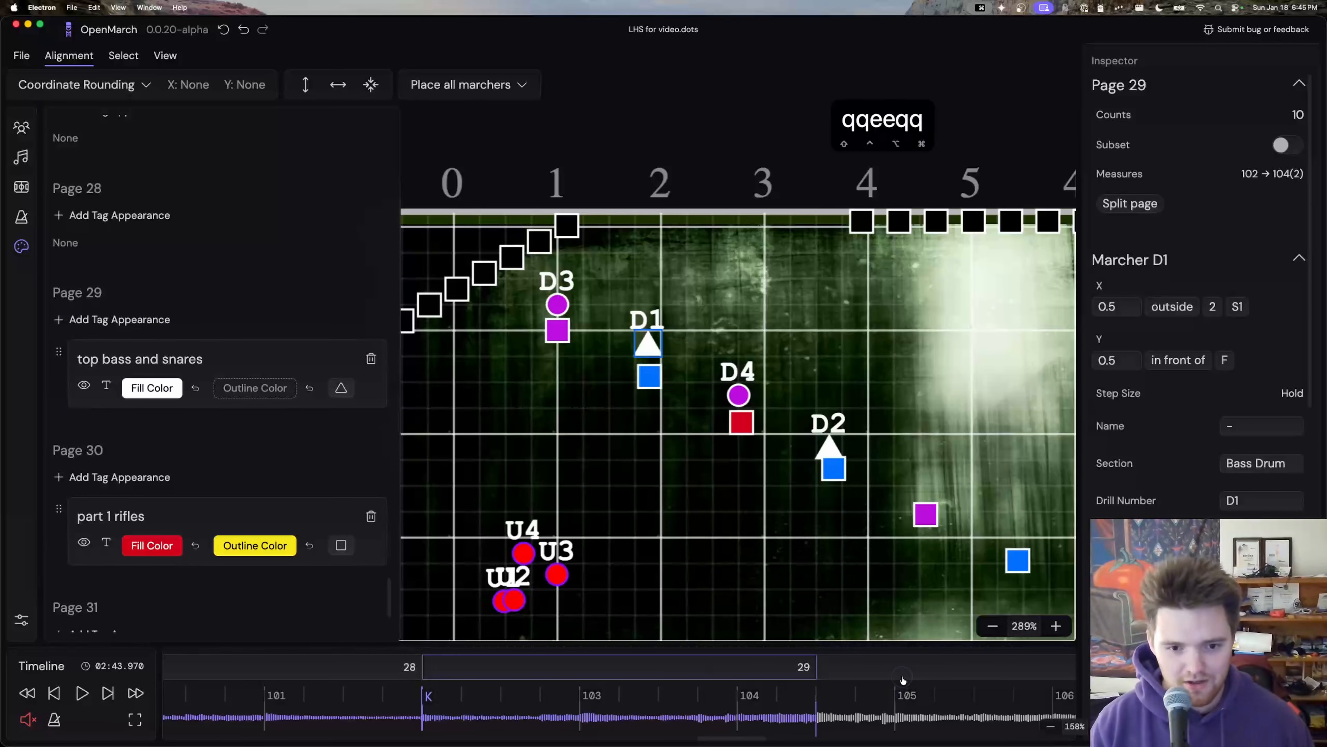
{"action": "left_click", "coordinate": [904, 680]}
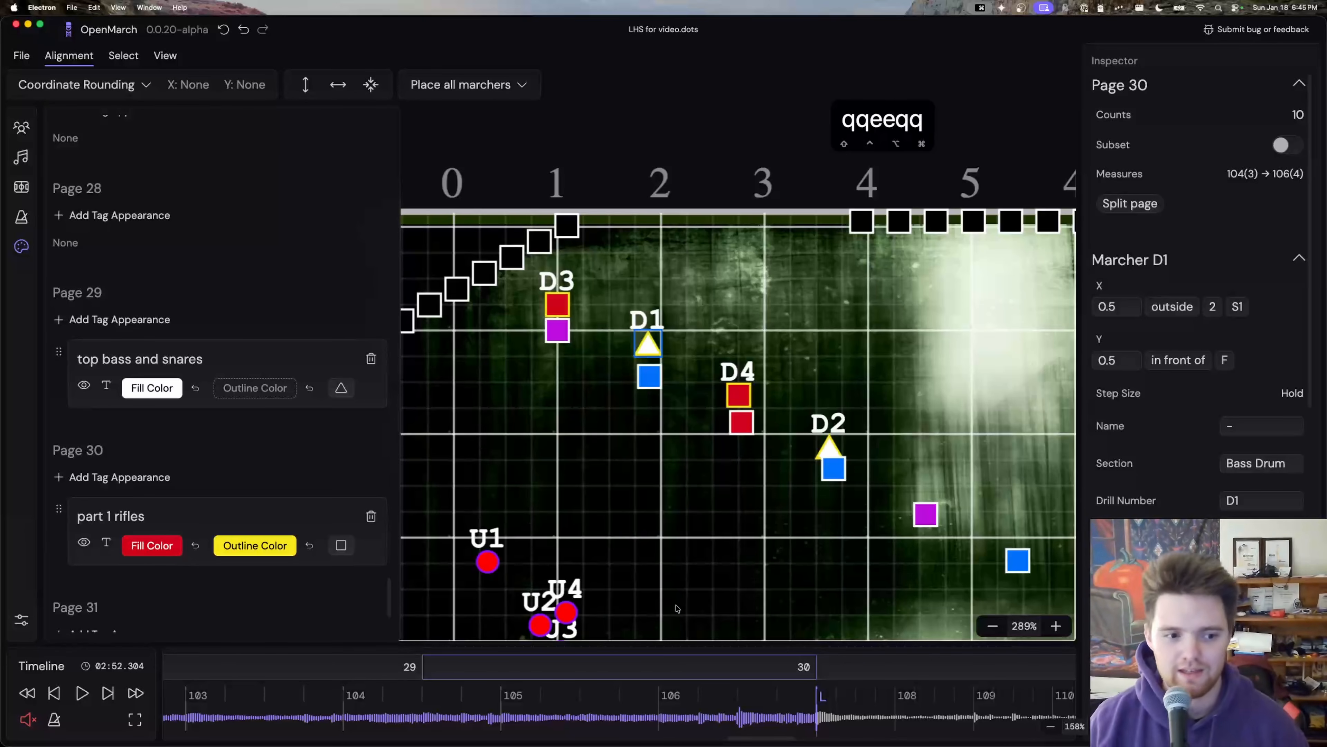
Step: Add a top bass and snares tag appearance to page 30 with a white fill and a triangle shape
{"action": "left_click", "coordinate": [111, 477]}
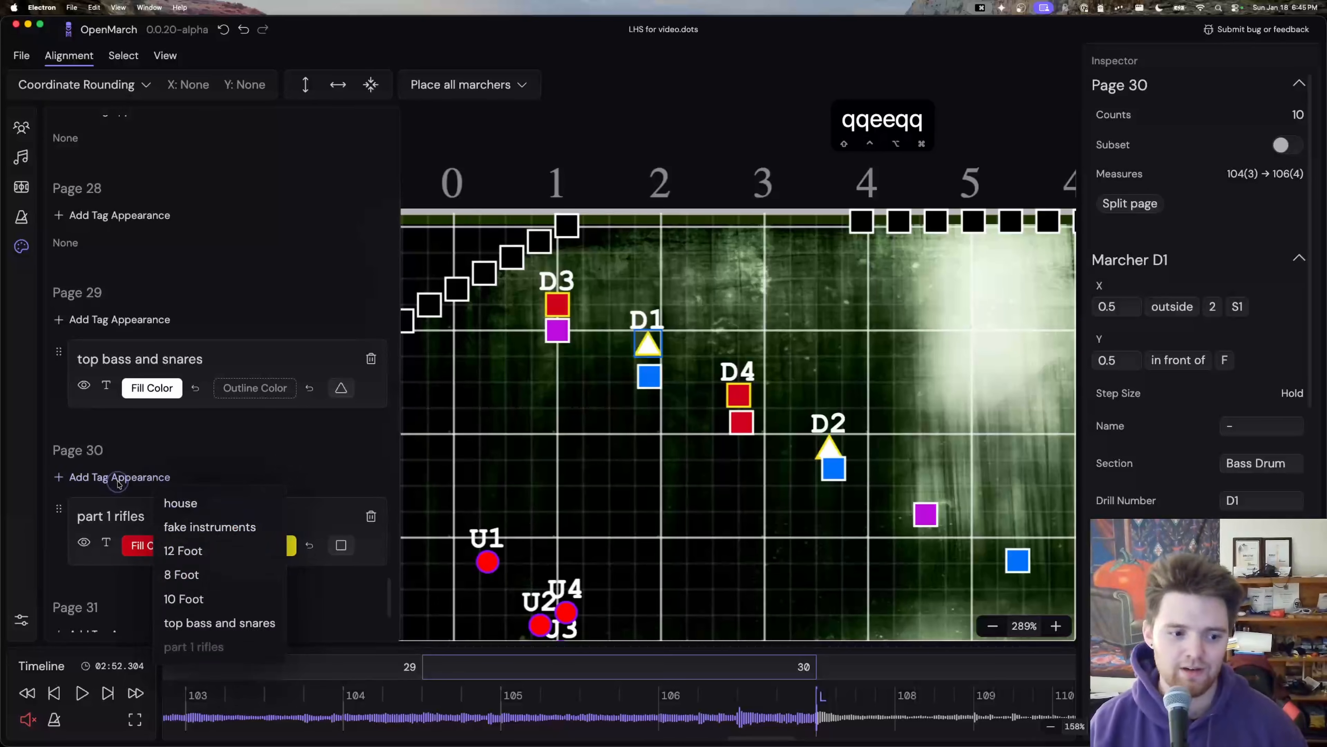
{"action": "left_click", "coordinate": [234, 622]}
{"action": "scroll", "coordinate": [157, 523], "scroll_direction": "down", "scroll_amount": 3}
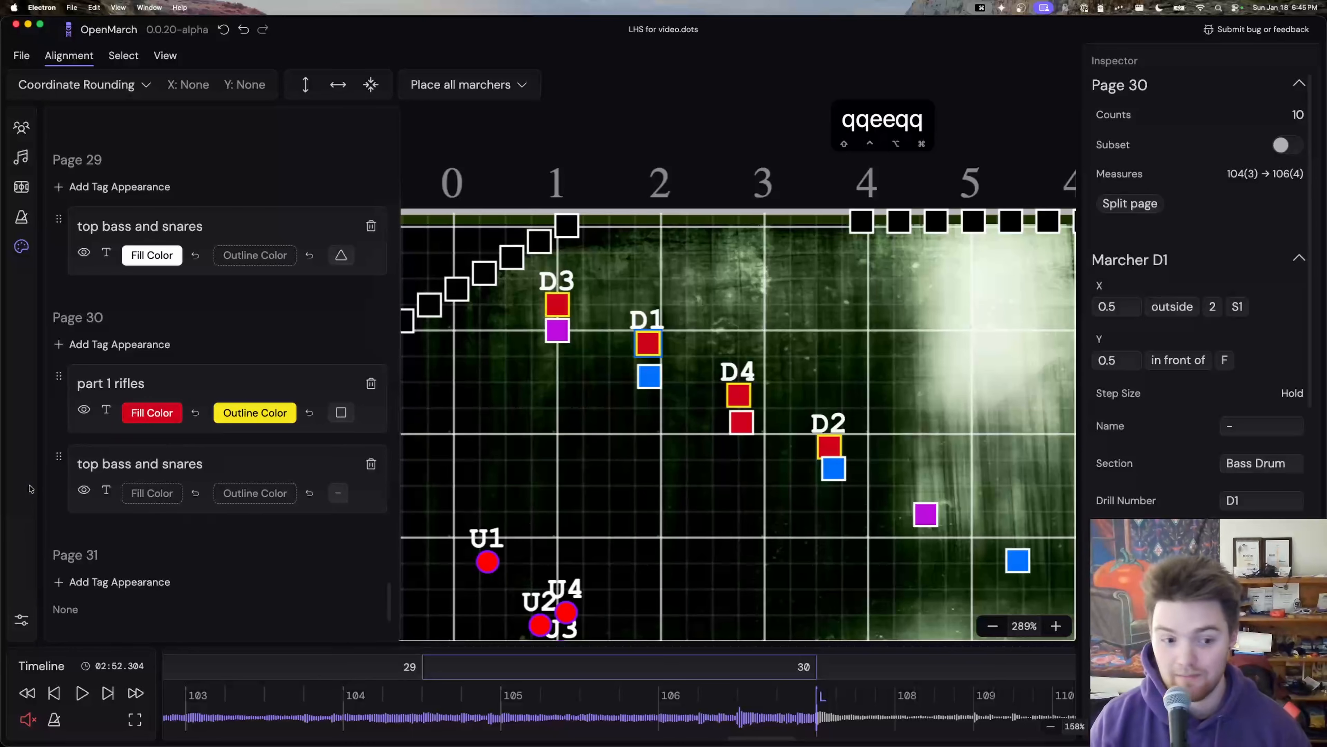
{"action": "left_click", "coordinate": [138, 495]}
{"action": "left_click", "coordinate": [249, 462]}
{"action": "left_click", "coordinate": [266, 240]}
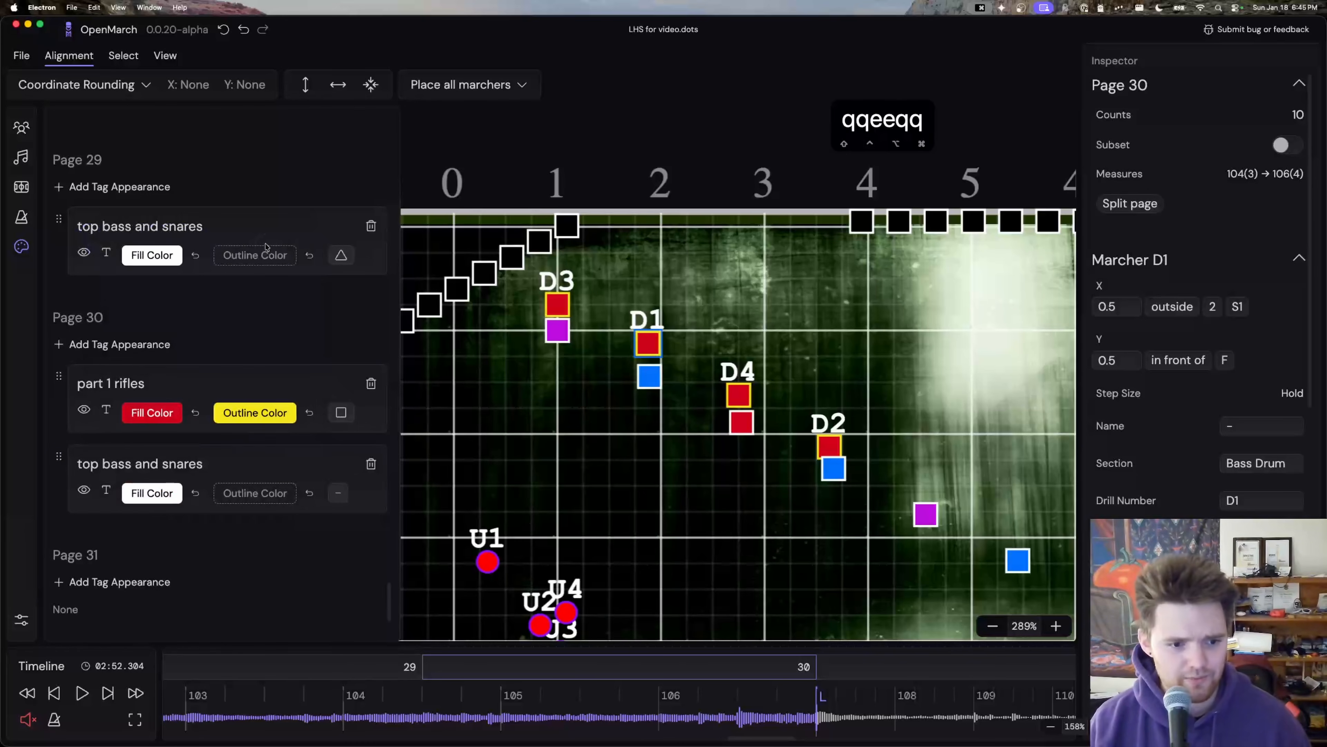
{"action": "left_click", "coordinate": [339, 493]}
{"action": "left_click", "coordinate": [354, 605]}
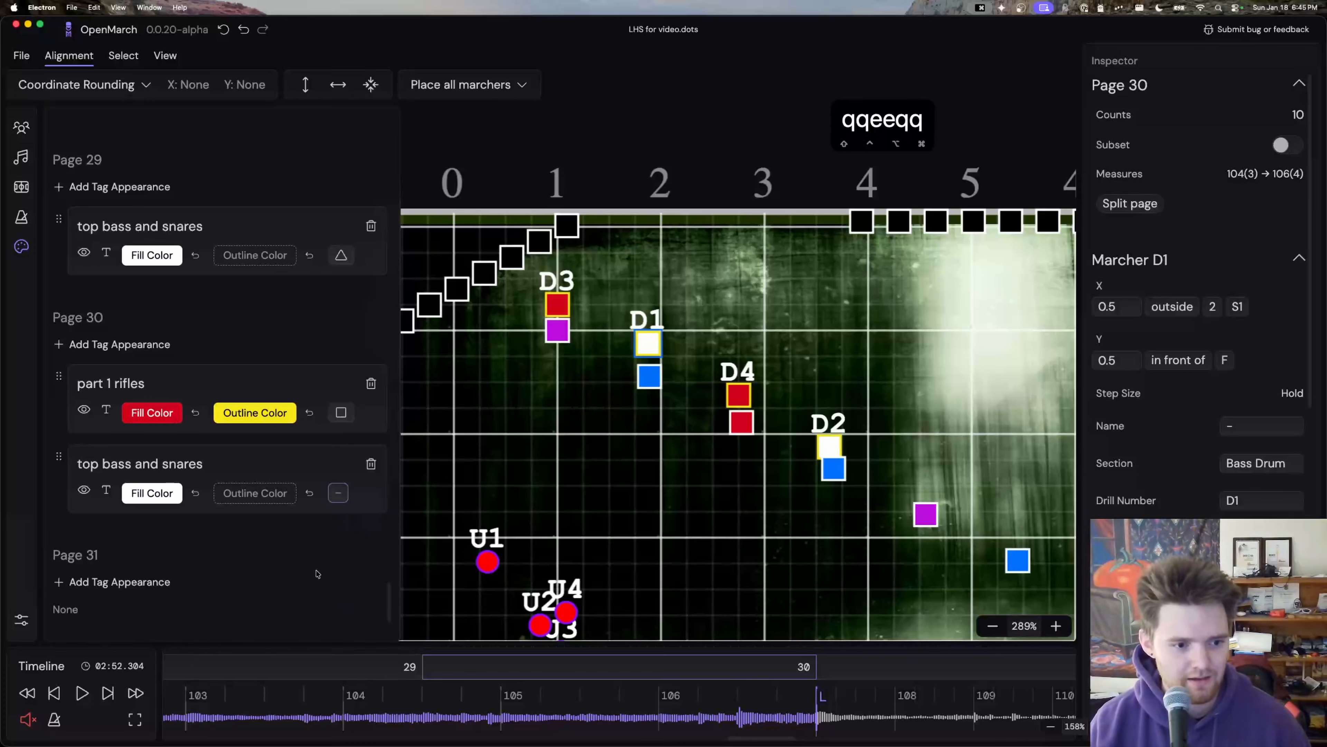
Step: Move page 30's top bass and snares appearance above part 1 rifles and give it a red FF0000 outline
{"action": "left_click_drag", "start_coordinate": [59, 460], "coordinate": [61, 374]}
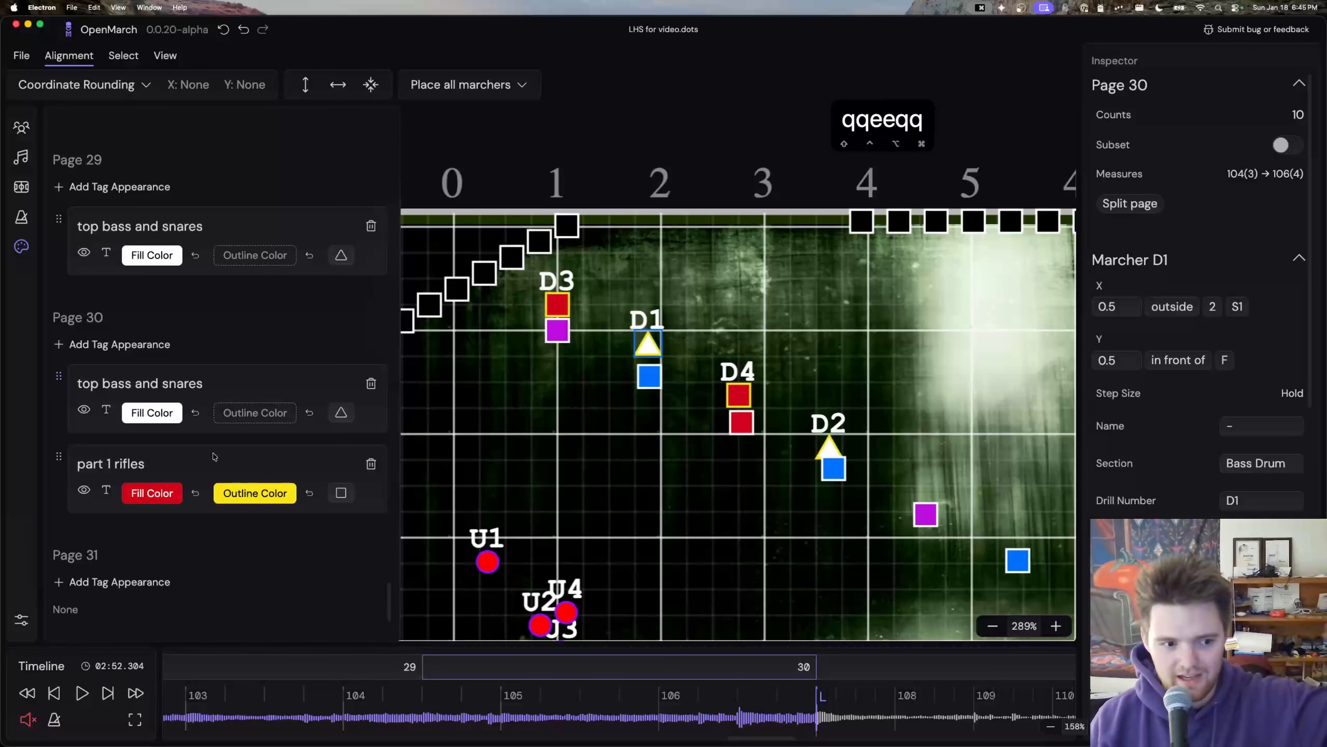
{"action": "left_click", "coordinate": [251, 420]}
{"action": "left_click_drag", "start_coordinate": [293, 535], "coordinate": [386, 428]}
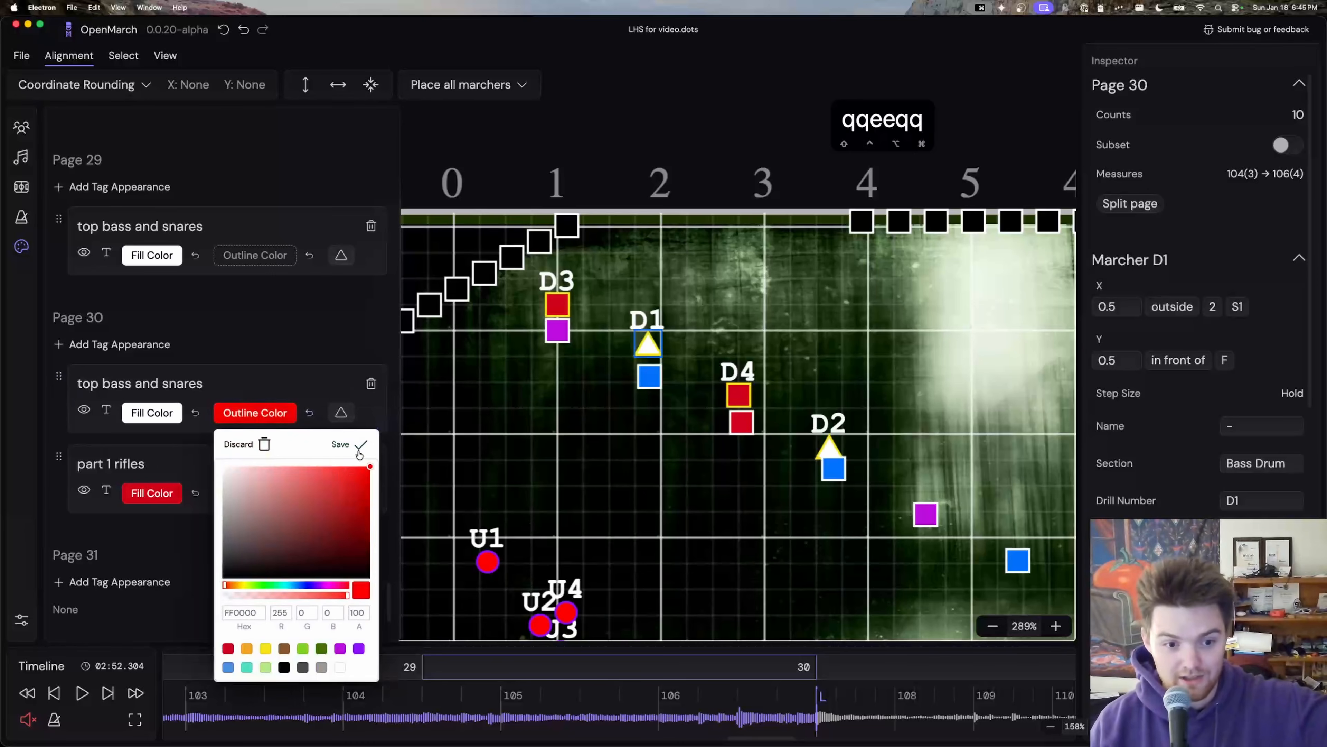
{"action": "left_click", "coordinate": [358, 449]}
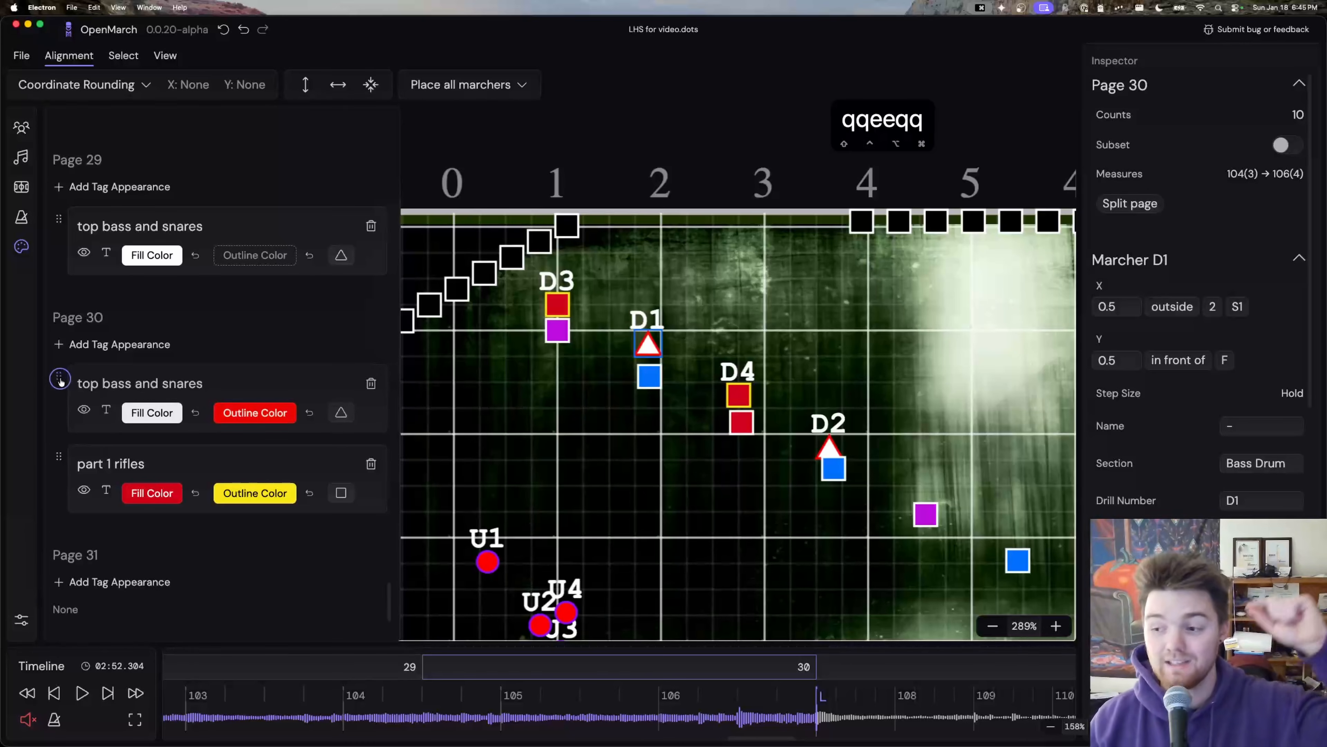
Step: Move the top bass and snares appearance below part 1 rifles on page 30 and inspect the snare marchers
{"action": "left_click_drag", "start_coordinate": [61, 381], "coordinate": [60, 446]}
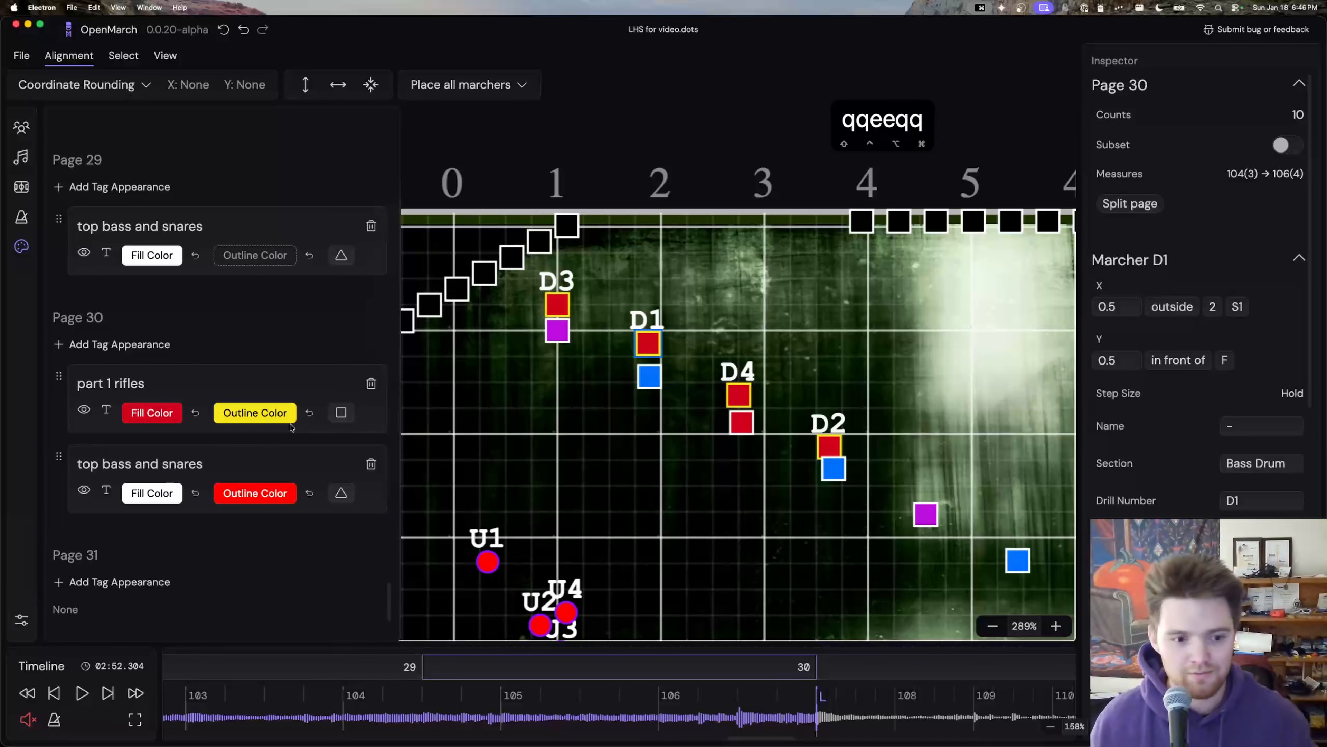
{"action": "scroll", "coordinate": [805, 388], "scroll_direction": "right", "scroll_amount": 10}
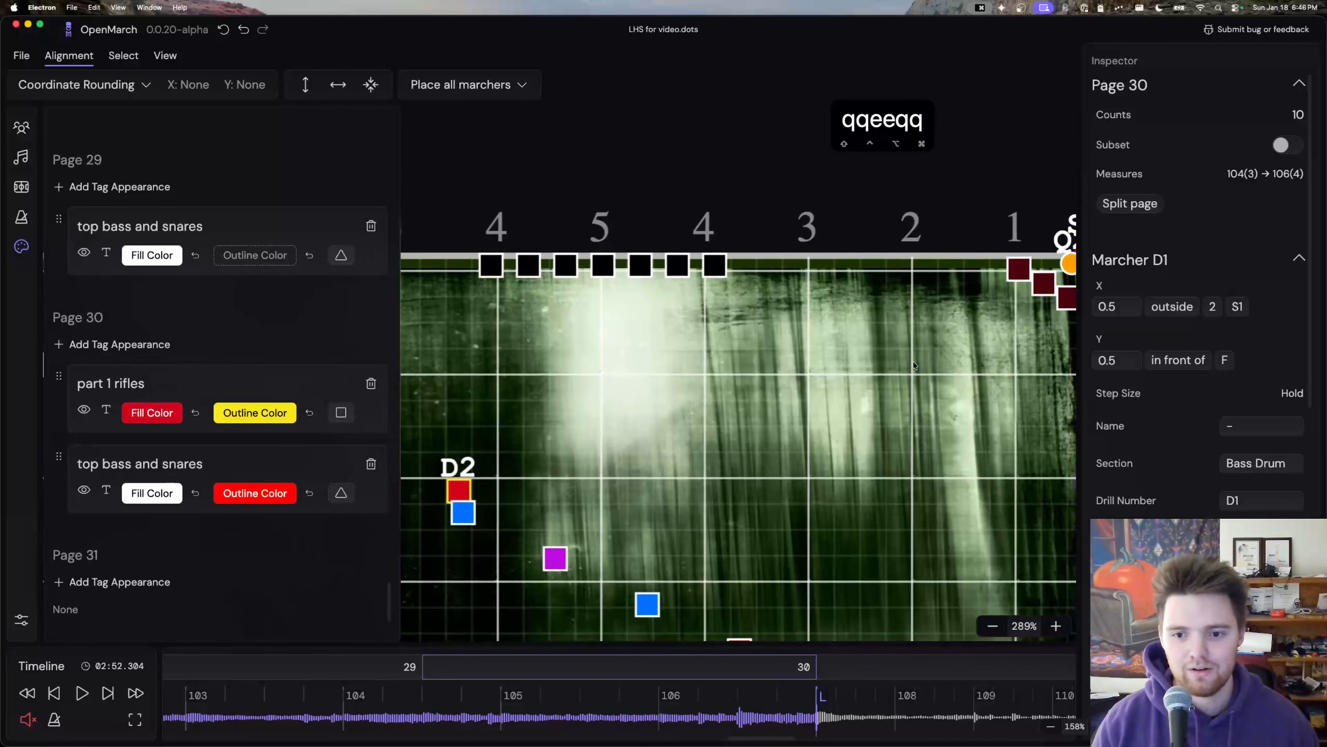
{"action": "scroll", "coordinate": [804, 389], "scroll_direction": "up", "scroll_amount": 10}
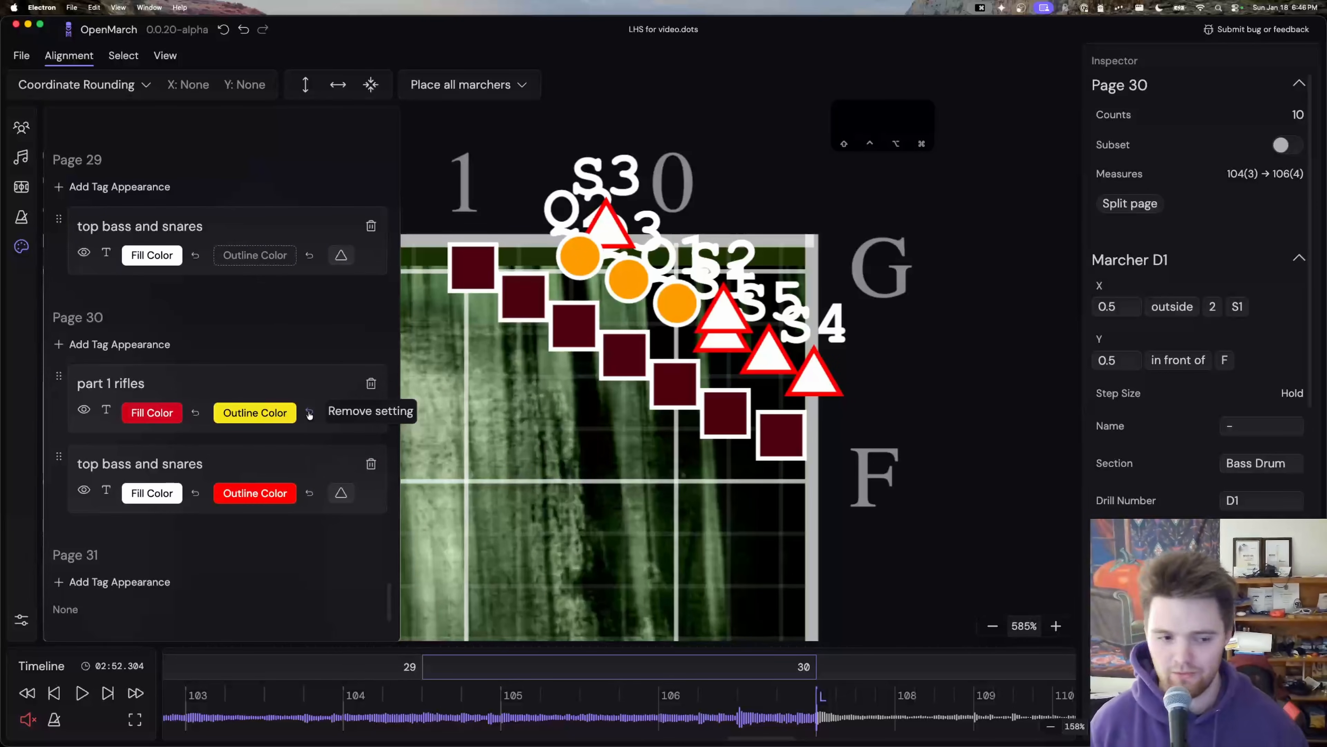
Step: Select all marchers that carry the part 1 rifles tag
{"action": "scroll", "coordinate": [818, 430], "scroll_direction": "left", "scroll_amount": 10}
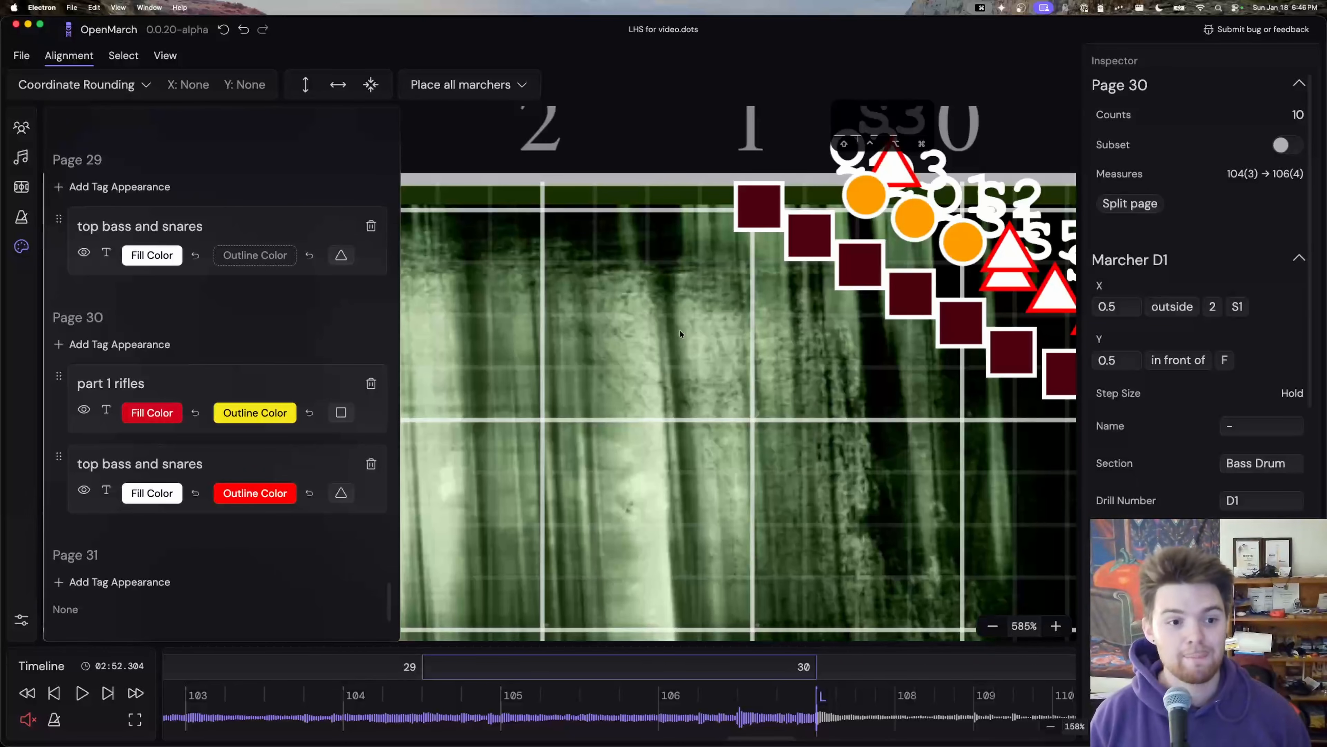
{"action": "scroll", "coordinate": [681, 333], "scroll_direction": "left", "scroll_amount": 5}
{"action": "left_click", "coordinate": [123, 55]}
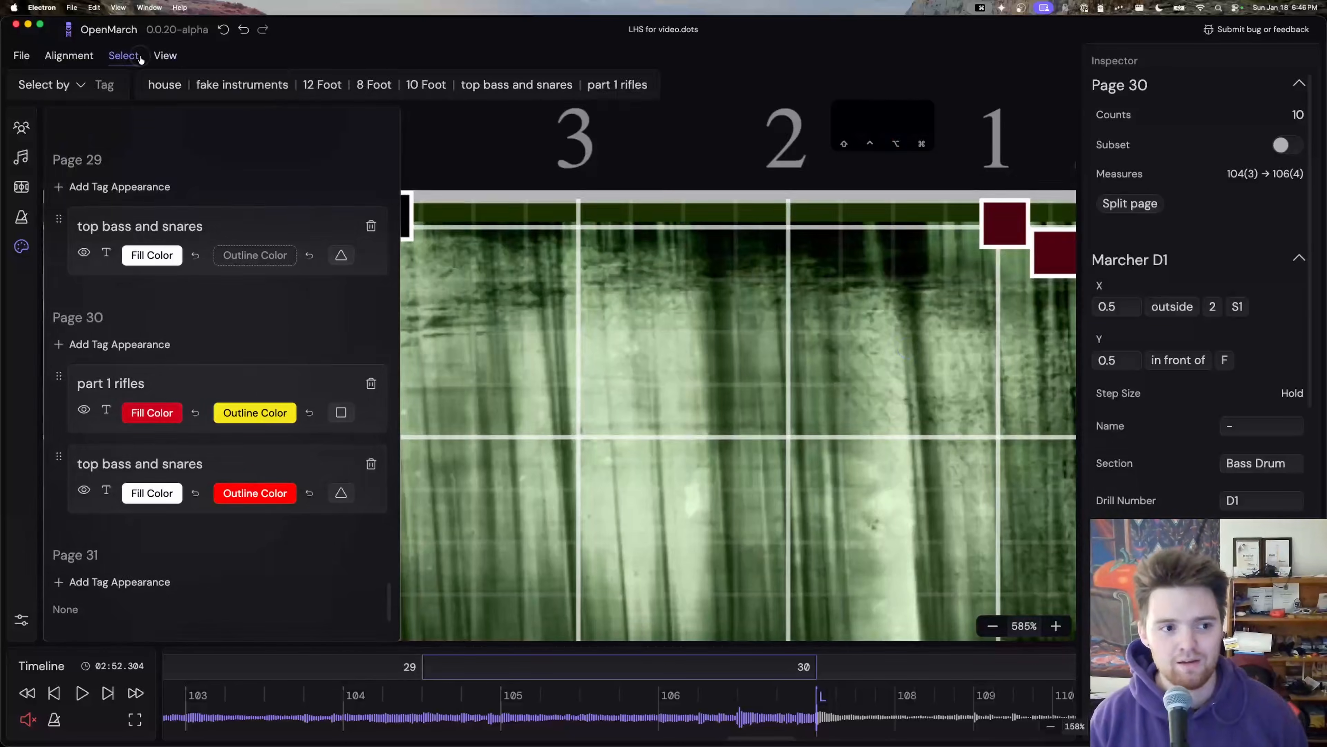
{"action": "left_click", "coordinate": [89, 87]}
{"action": "left_click", "coordinate": [617, 85]}
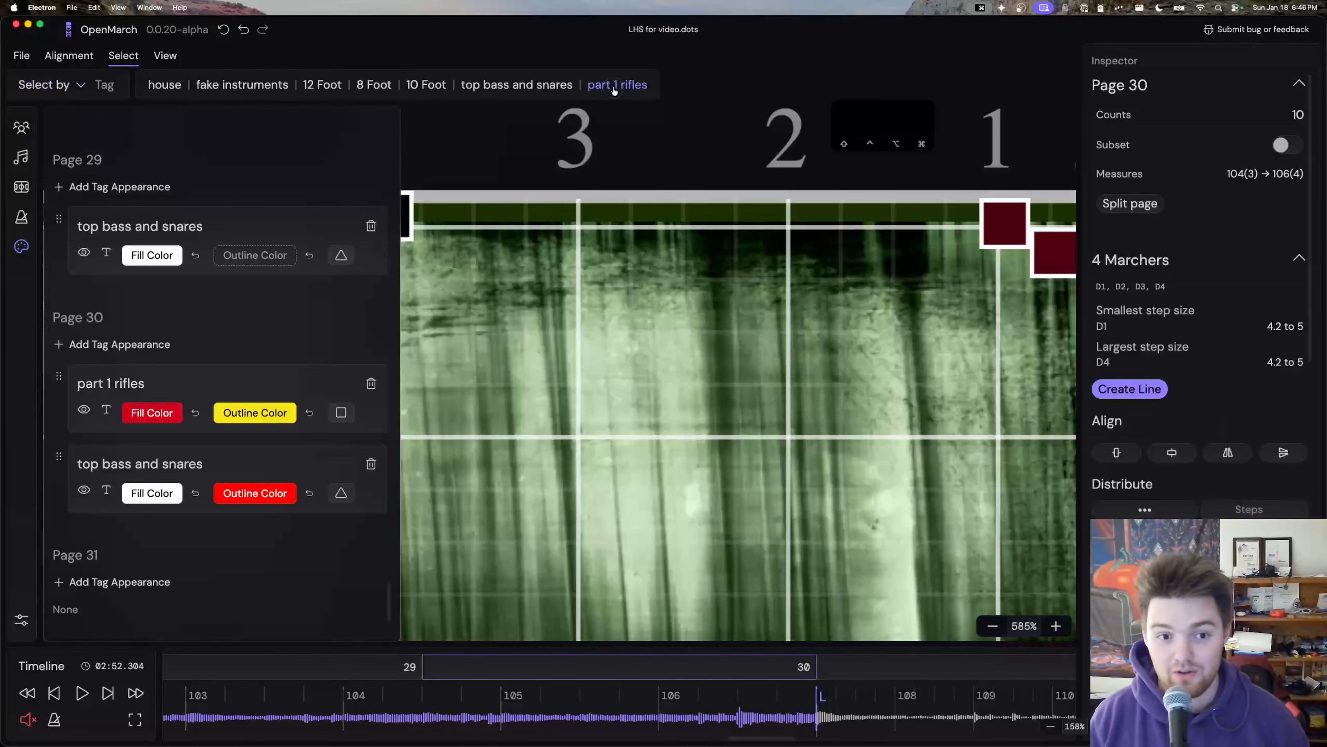
Step: Try moving the selected D marchers diagonally from around row F toward row C, and undo the move
{"action": "scroll", "coordinate": [844, 226], "scroll_direction": "down", "scroll_amount": 10}
{"action": "left_click_drag", "start_coordinate": [639, 245], "coordinate": [802, 310]}
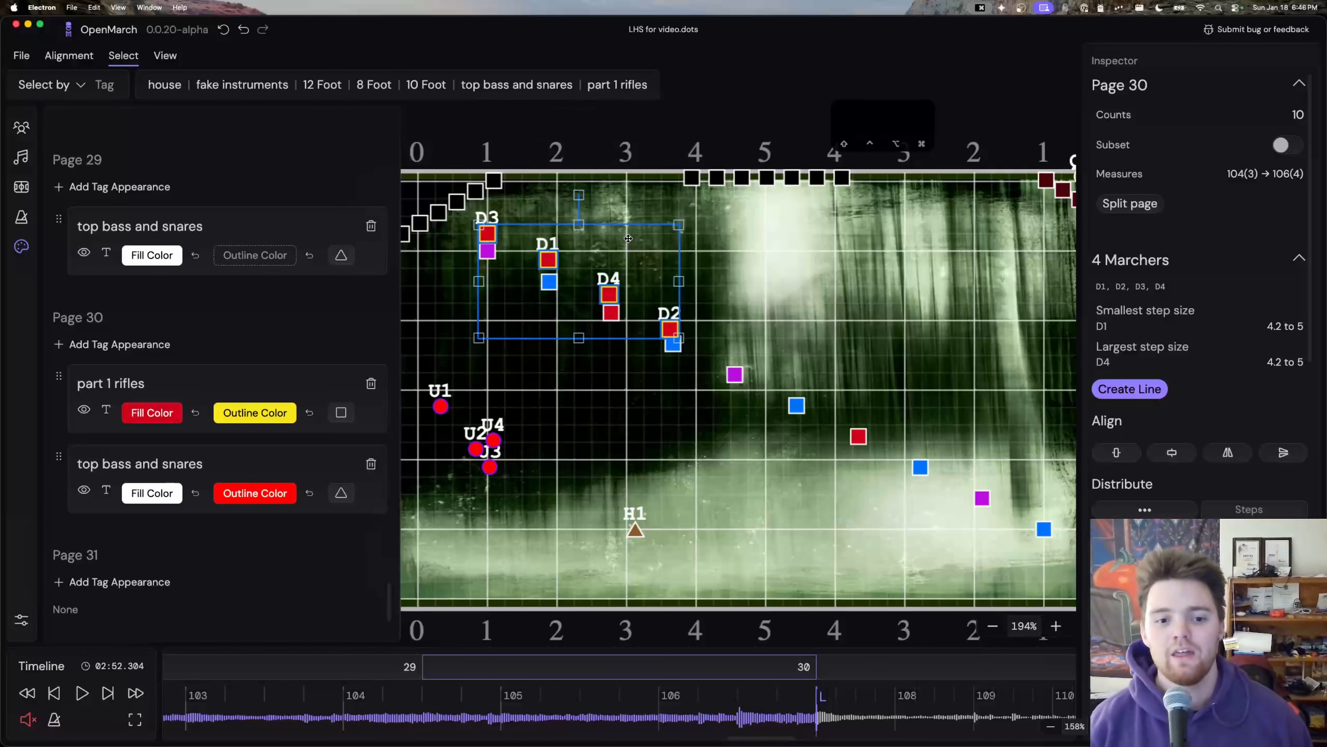
{"action": "left_click_drag", "start_coordinate": [631, 241], "coordinate": [755, 429]}
{"action": "left_click", "coordinate": [768, 269]}
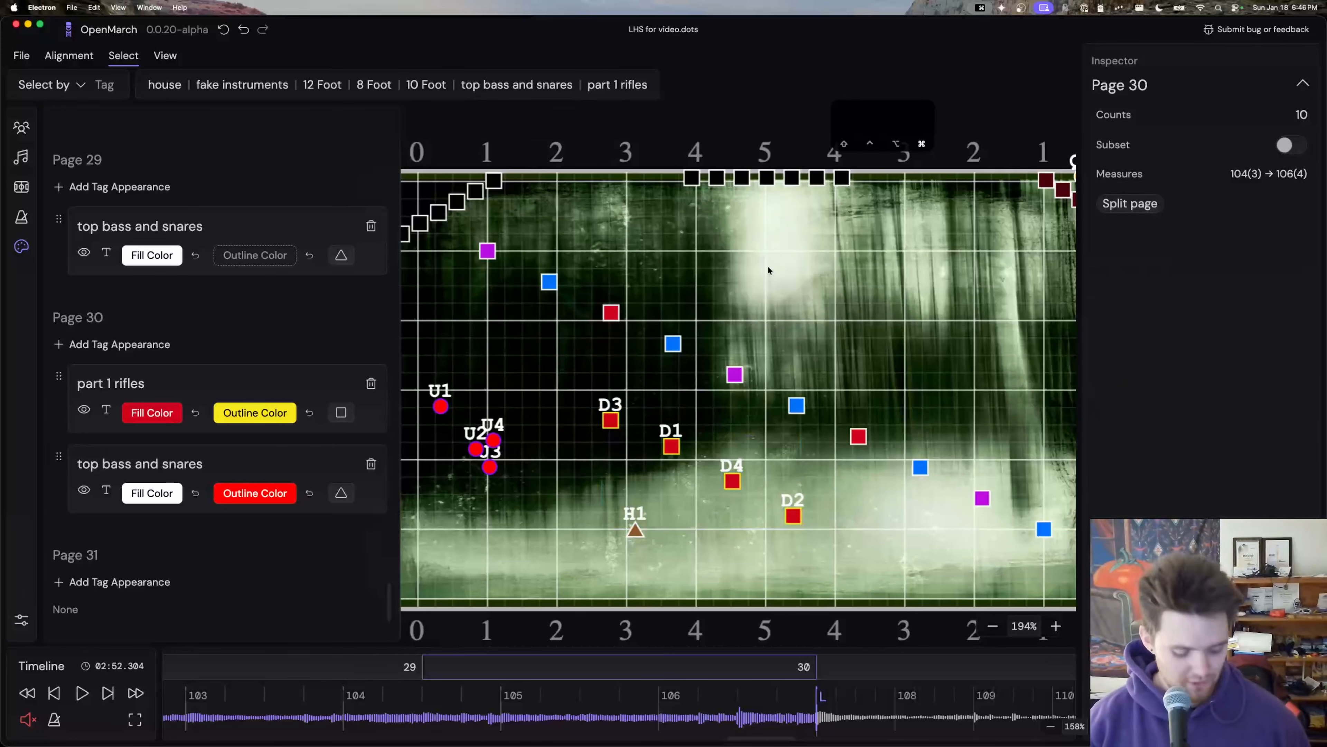
{"action": "key", "text": "super+z"}
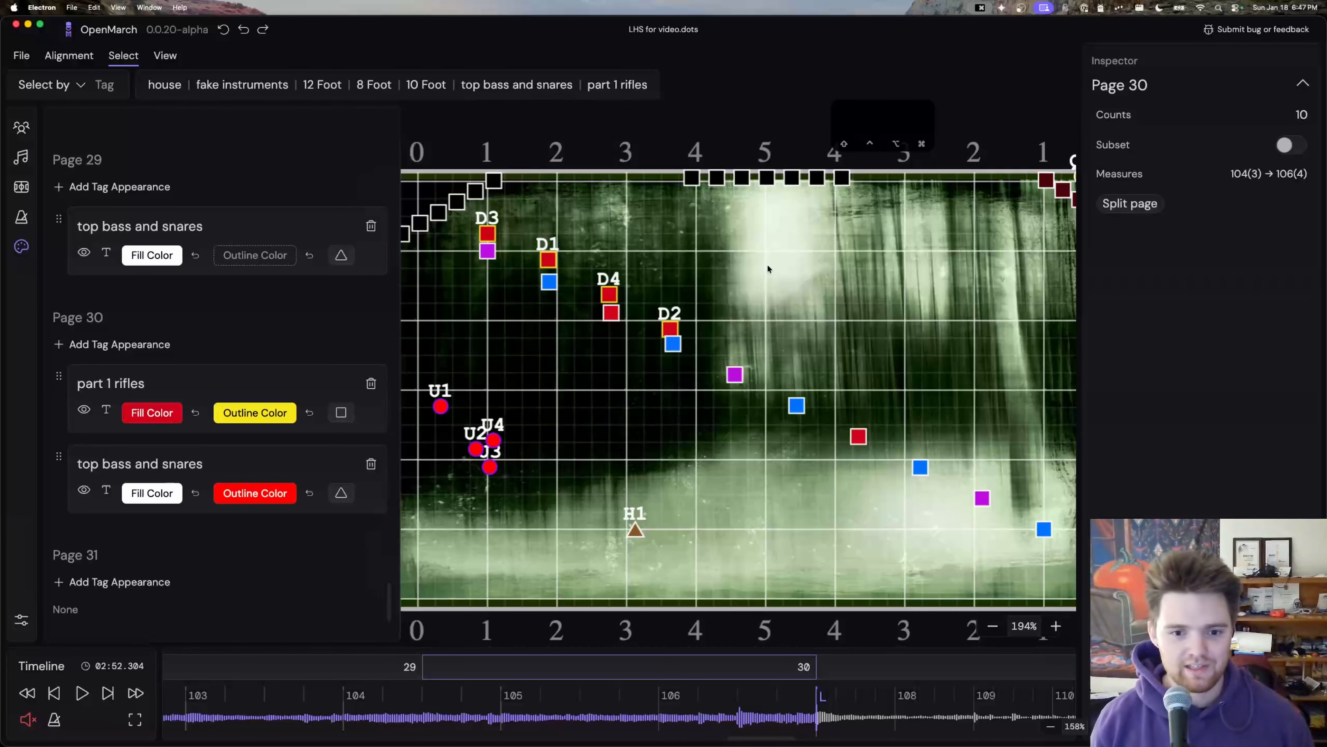
Step: Select every marcher and create a new tag named "whole ensemble" for them
{"action": "scroll", "coordinate": [779, 228], "scroll_direction": "down", "scroll_amount": 5}
{"action": "key", "text": "super+a"}
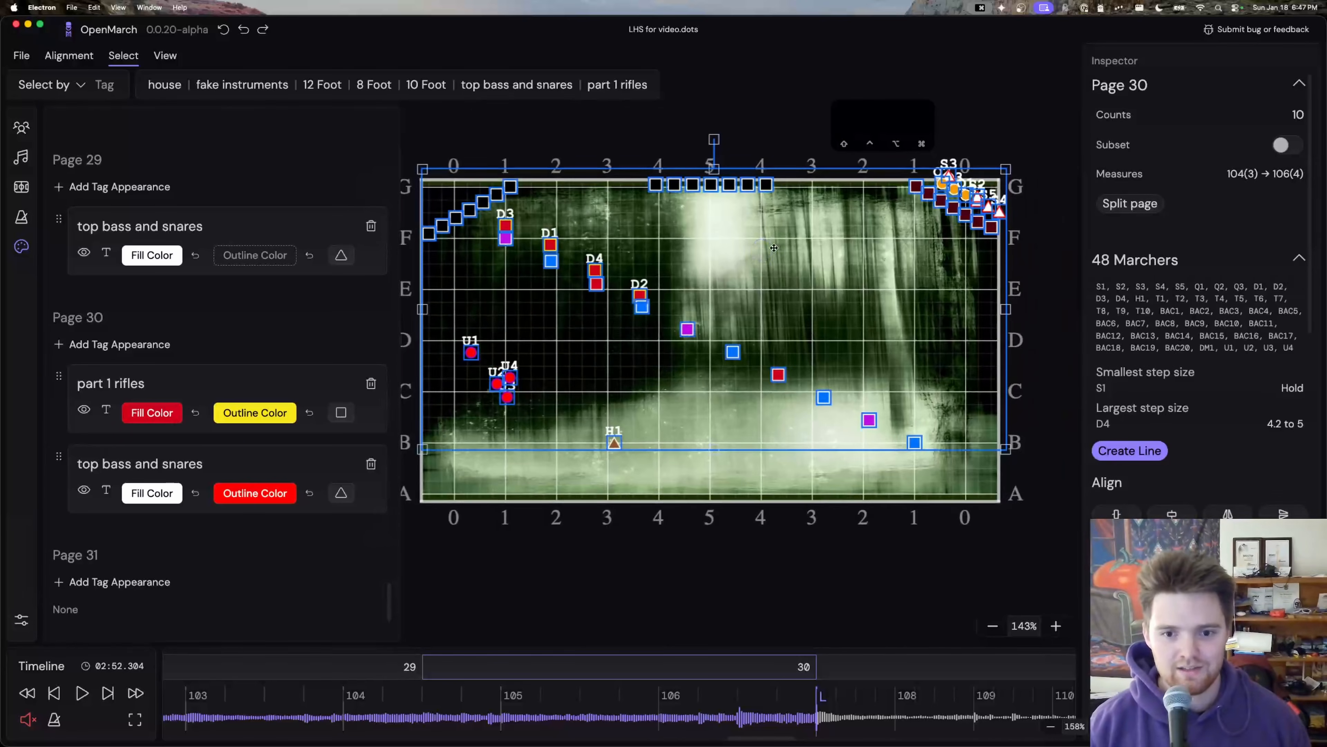
{"action": "scroll", "coordinate": [1129, 450], "scroll_direction": "down", "scroll_amount": 5}
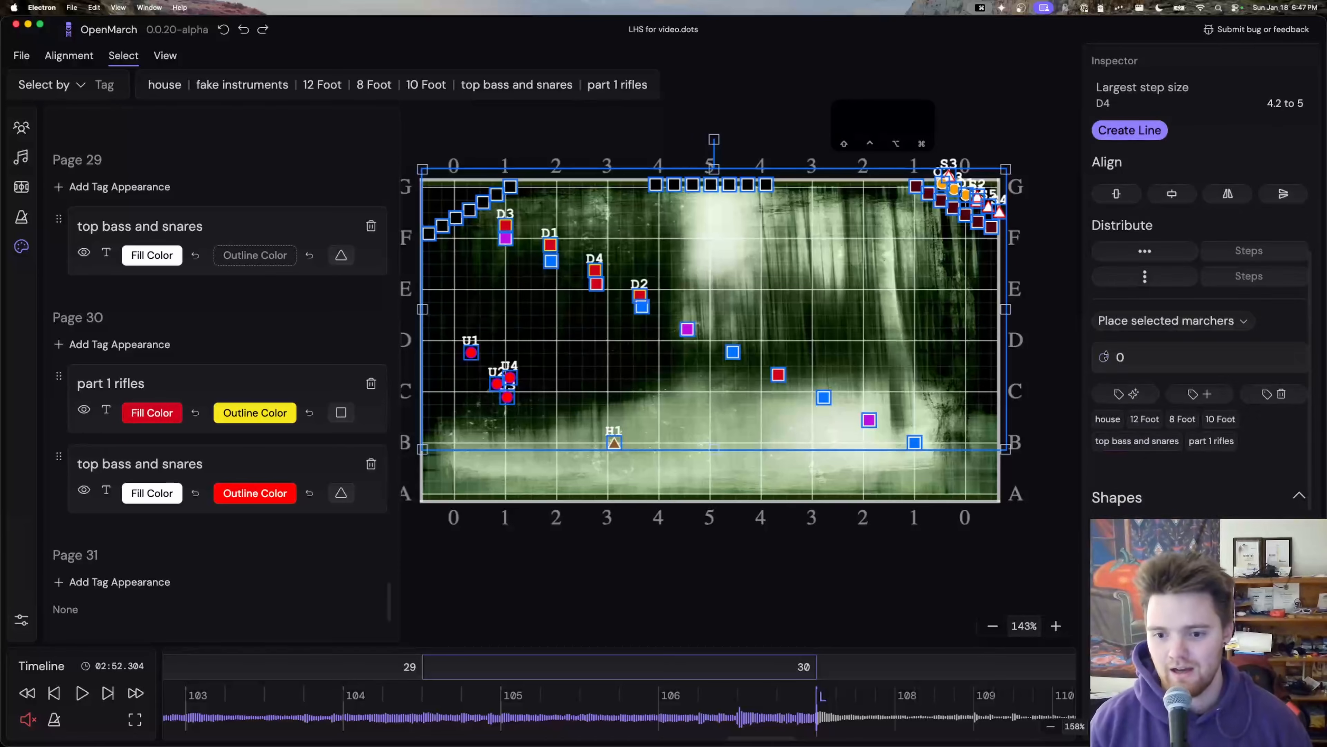
{"action": "left_click", "coordinate": [1124, 394]}
{"action": "type", "text": "whole ensemble"}
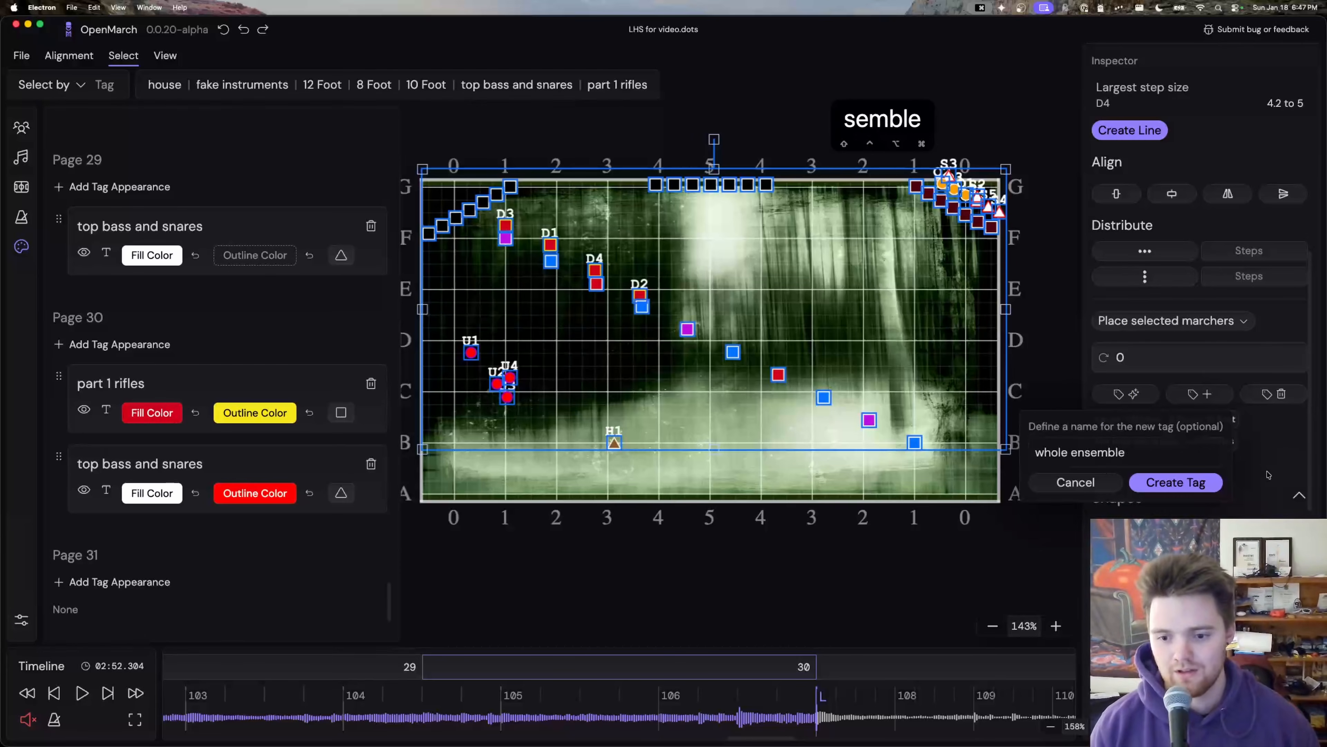
{"action": "left_click", "coordinate": [1176, 482]}
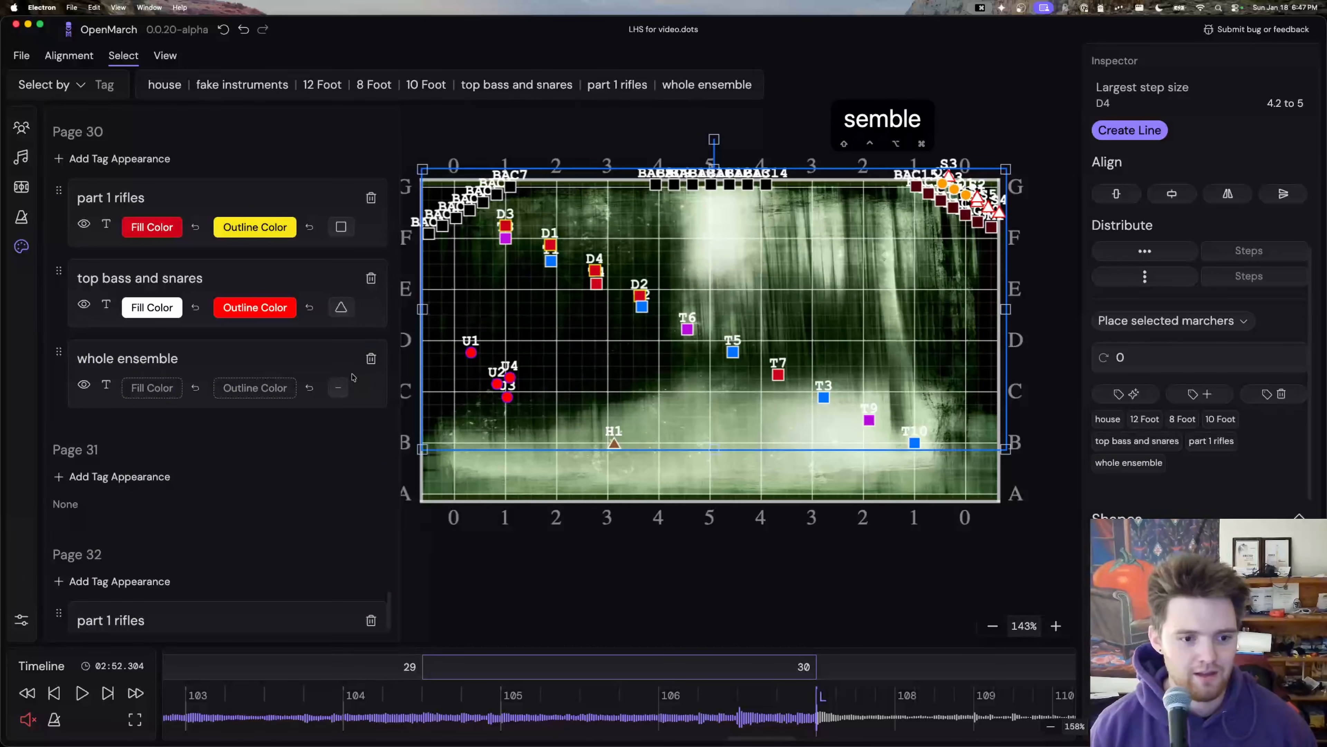
Step: Remove the whole ensemble appearance from page 30 and add one to page 31 with a purple fill
{"action": "left_click", "coordinate": [371, 358]}
{"action": "left_click", "coordinate": [167, 440]}
{"action": "left_click", "coordinate": [228, 633]}
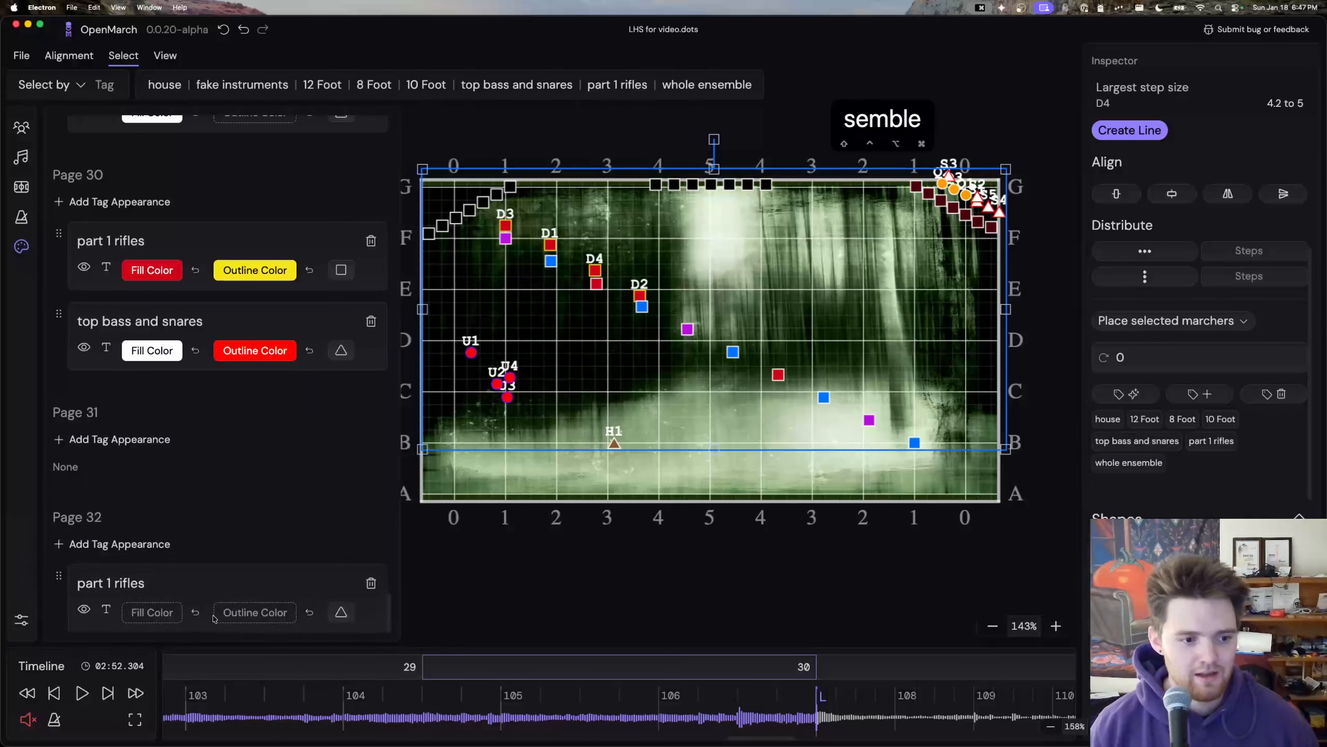
{"action": "left_click", "coordinate": [149, 506]}
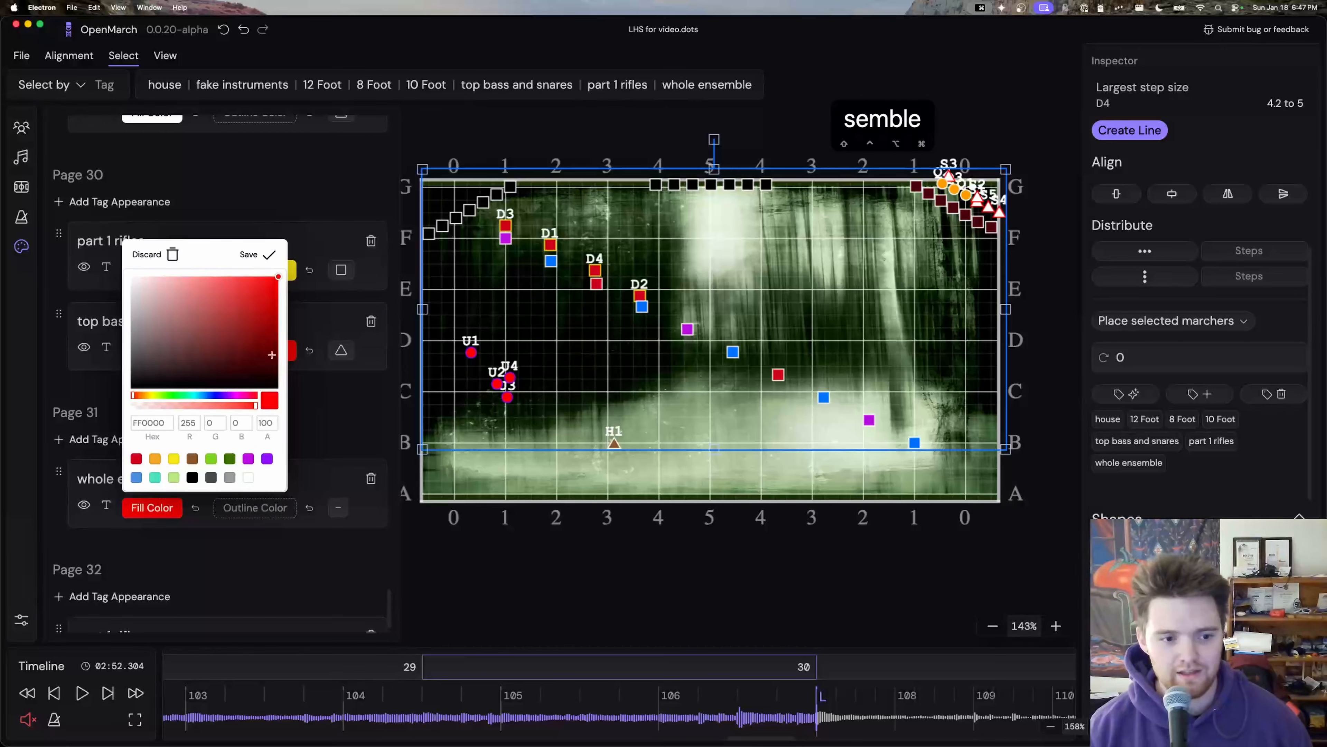
{"action": "left_click", "coordinate": [248, 458]}
{"action": "left_click", "coordinate": [270, 254]}
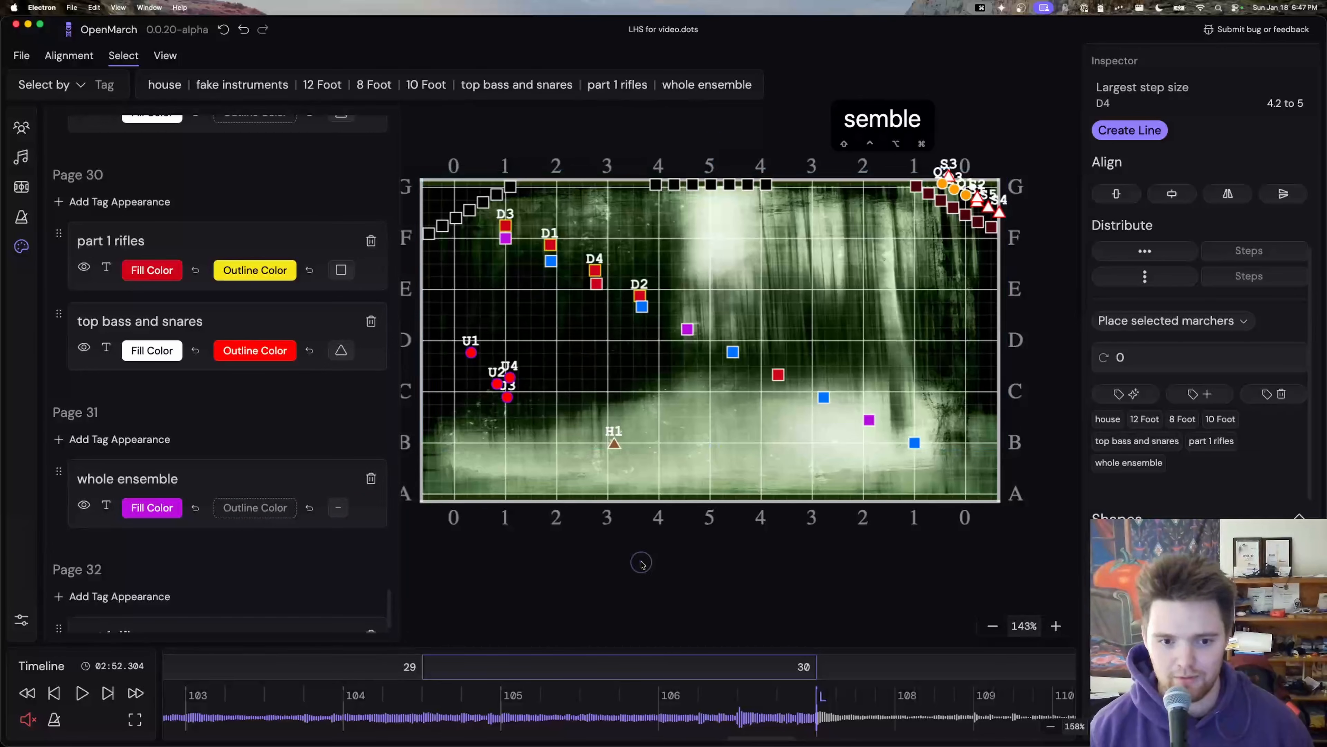
Step: Go to page 31 and check the whole ensemble appearance on the field
{"action": "key", "text": "e"}
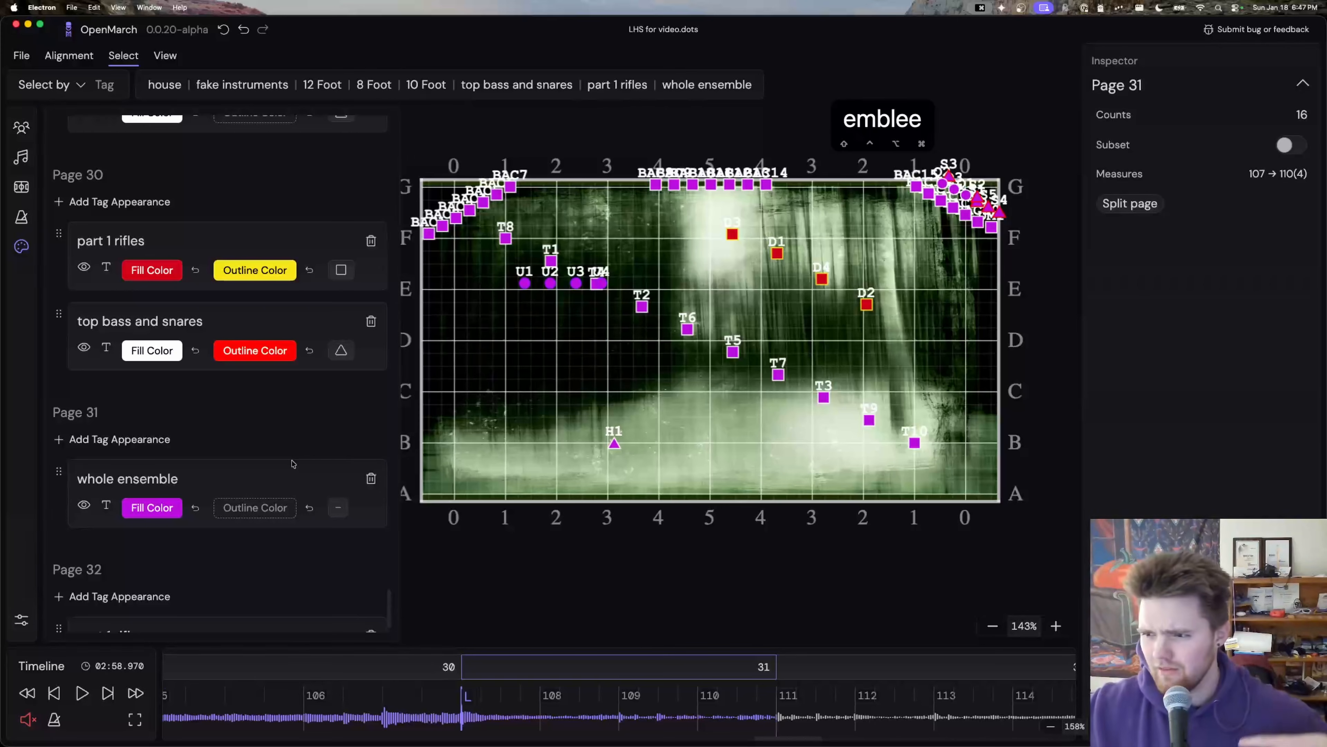
{"action": "left_click_drag", "start_coordinate": [790, 317], "coordinate": [721, 359]}
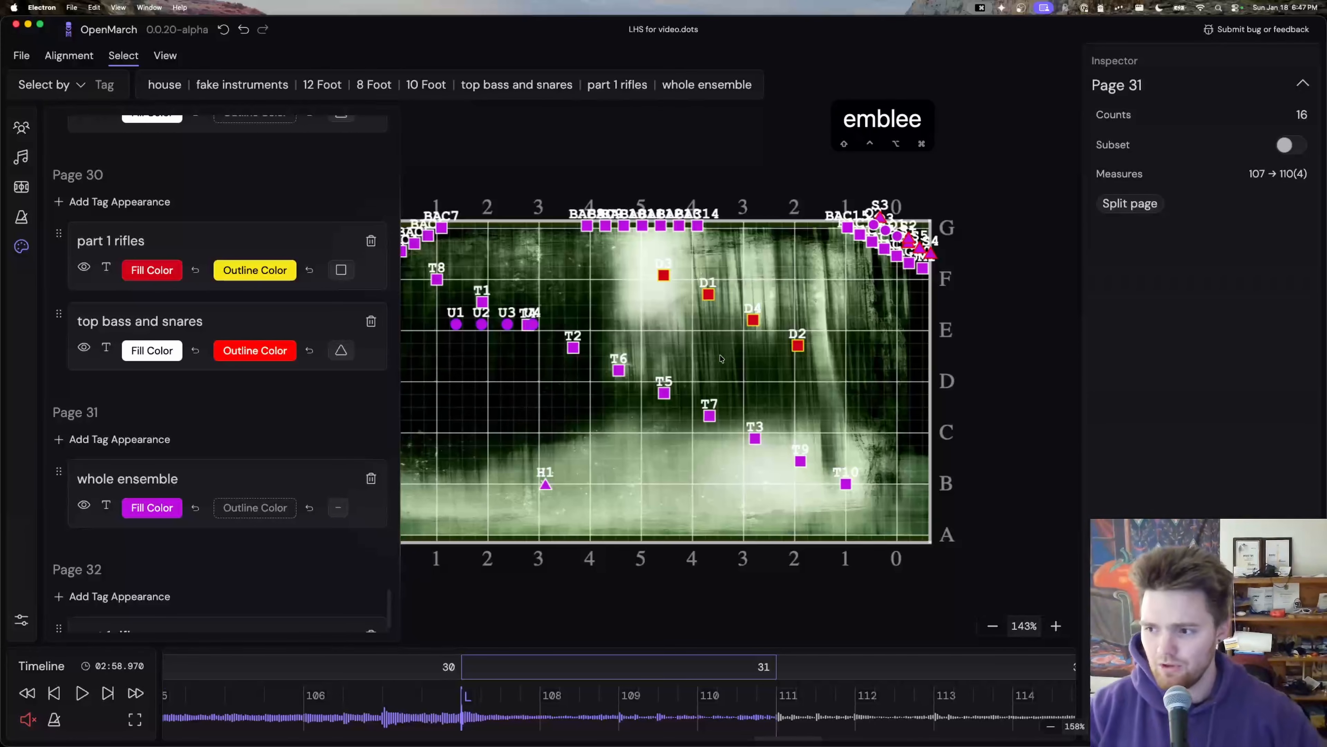
Step: Undo the whole ensemble appearance added to page 31 and return to page 30
{"action": "key", "text": "super+z"}
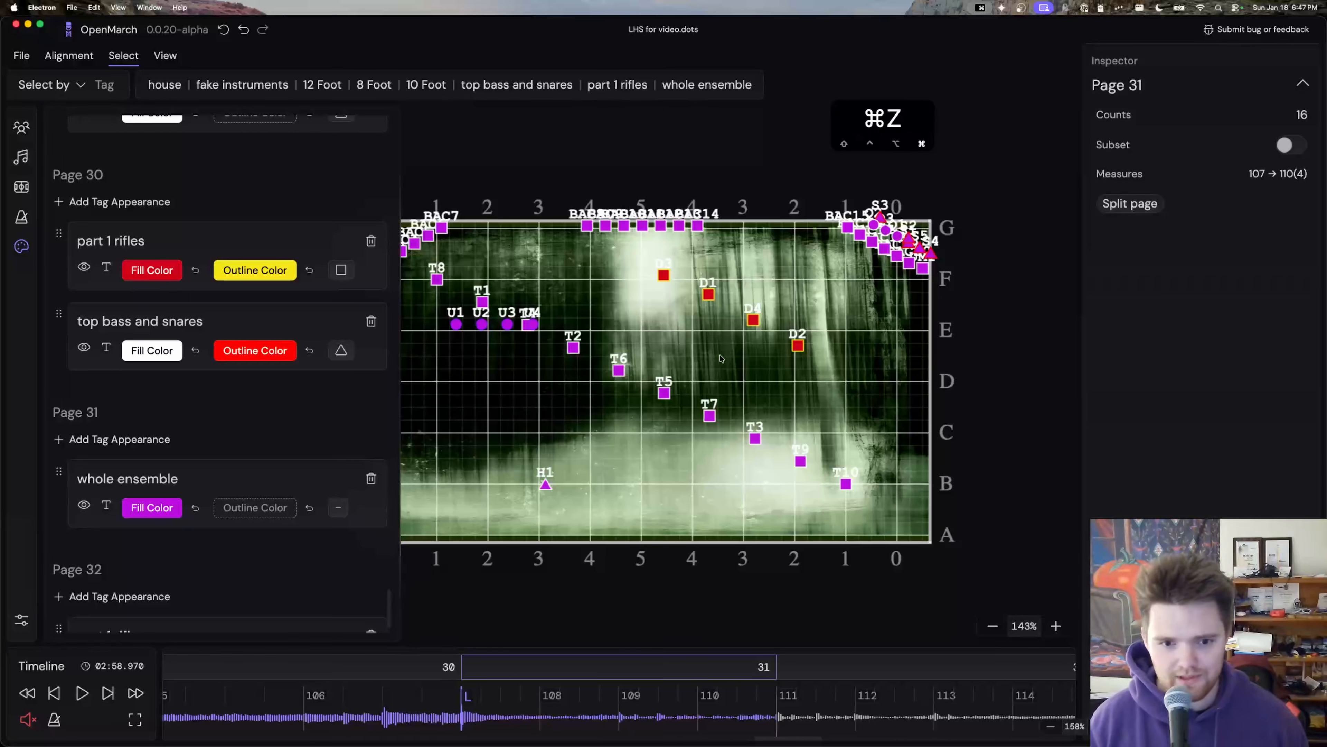
{"action": "key", "text": "super+z"}
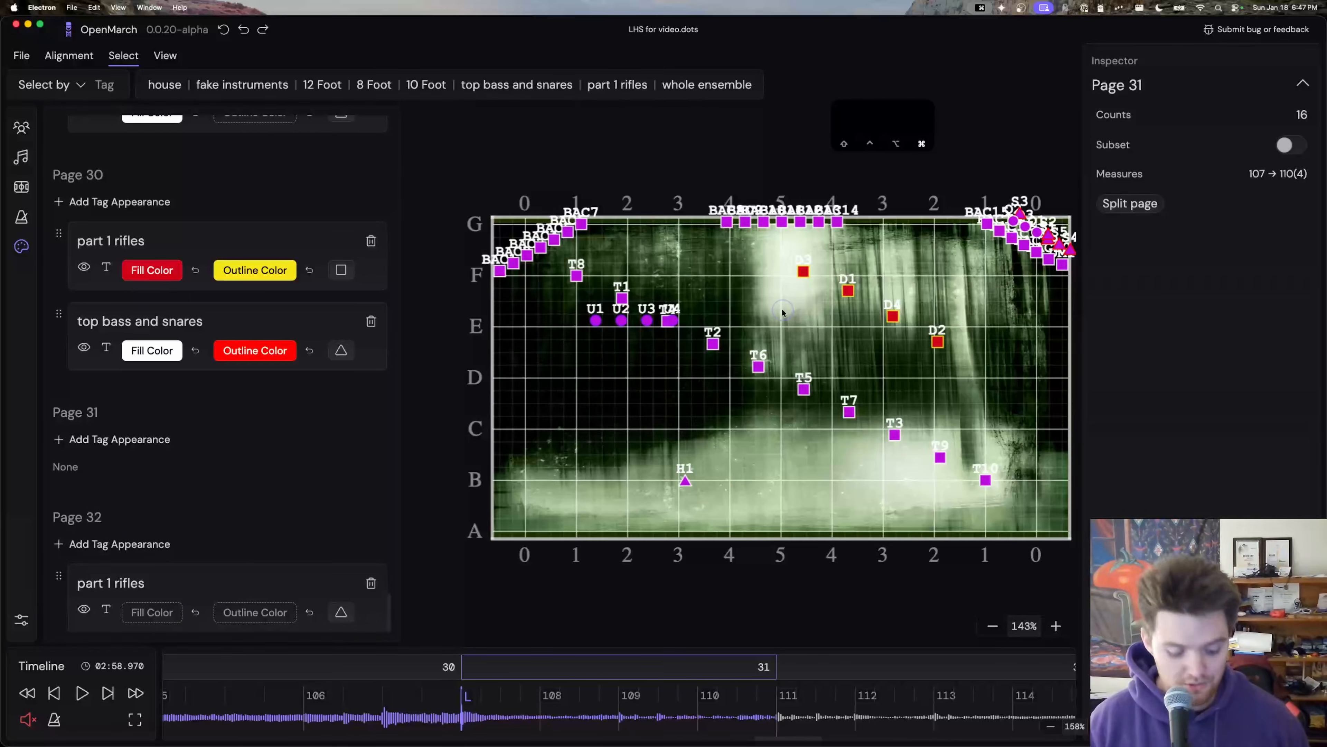
{"action": "key", "text": "q"}
{"action": "key", "text": "e"}
{"action": "key", "text": "q"}
{"action": "key", "text": "q"}
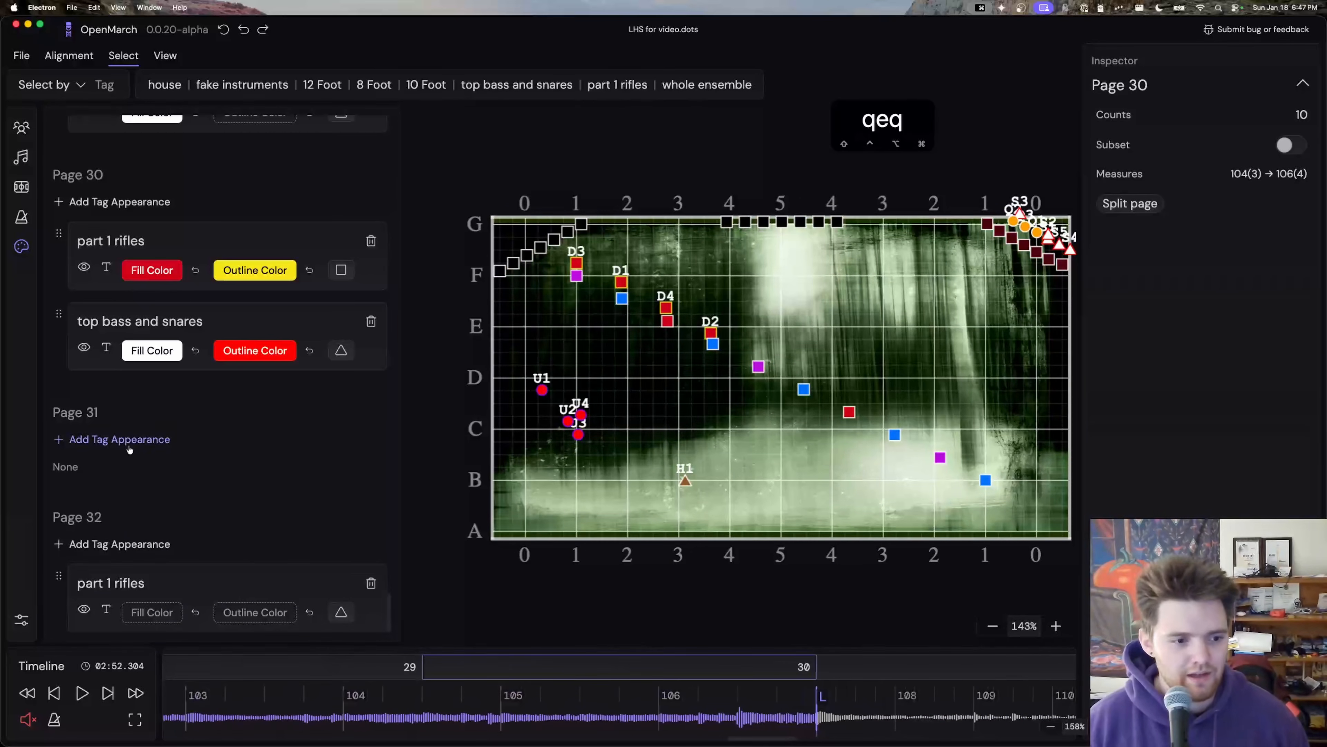
Step: Reload the app window and close the docked developer tools pane
{"action": "key", "text": "super+r"}
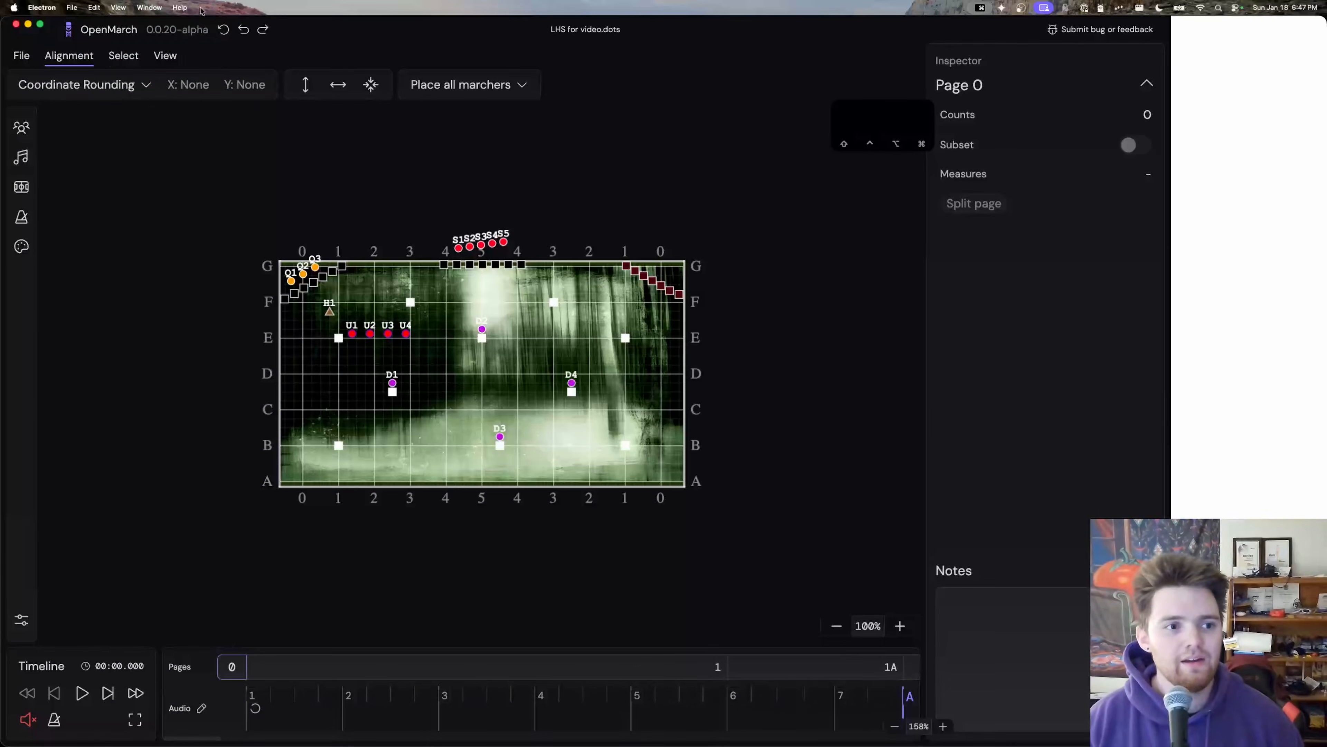
{"action": "left_click", "coordinate": [149, 7]}
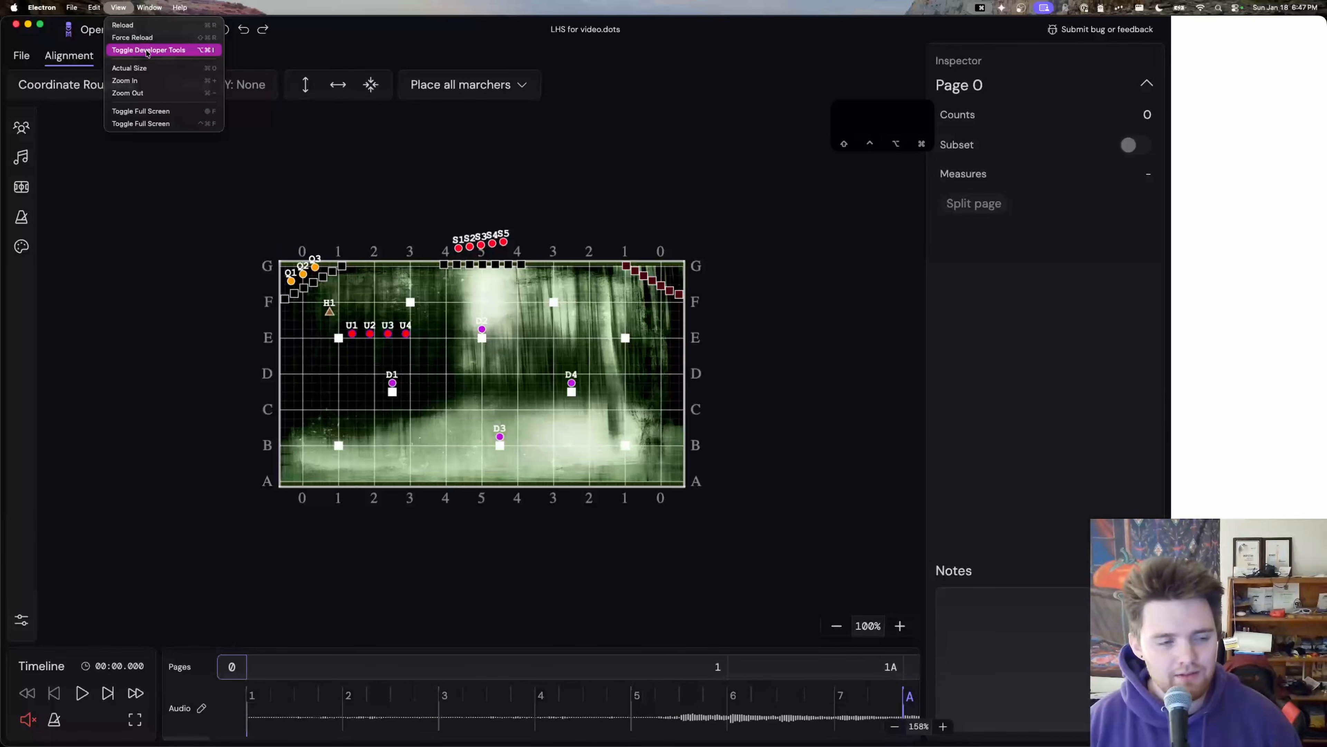
{"action": "left_click", "coordinate": [147, 53]}
{"action": "left_click", "coordinate": [118, 7]}
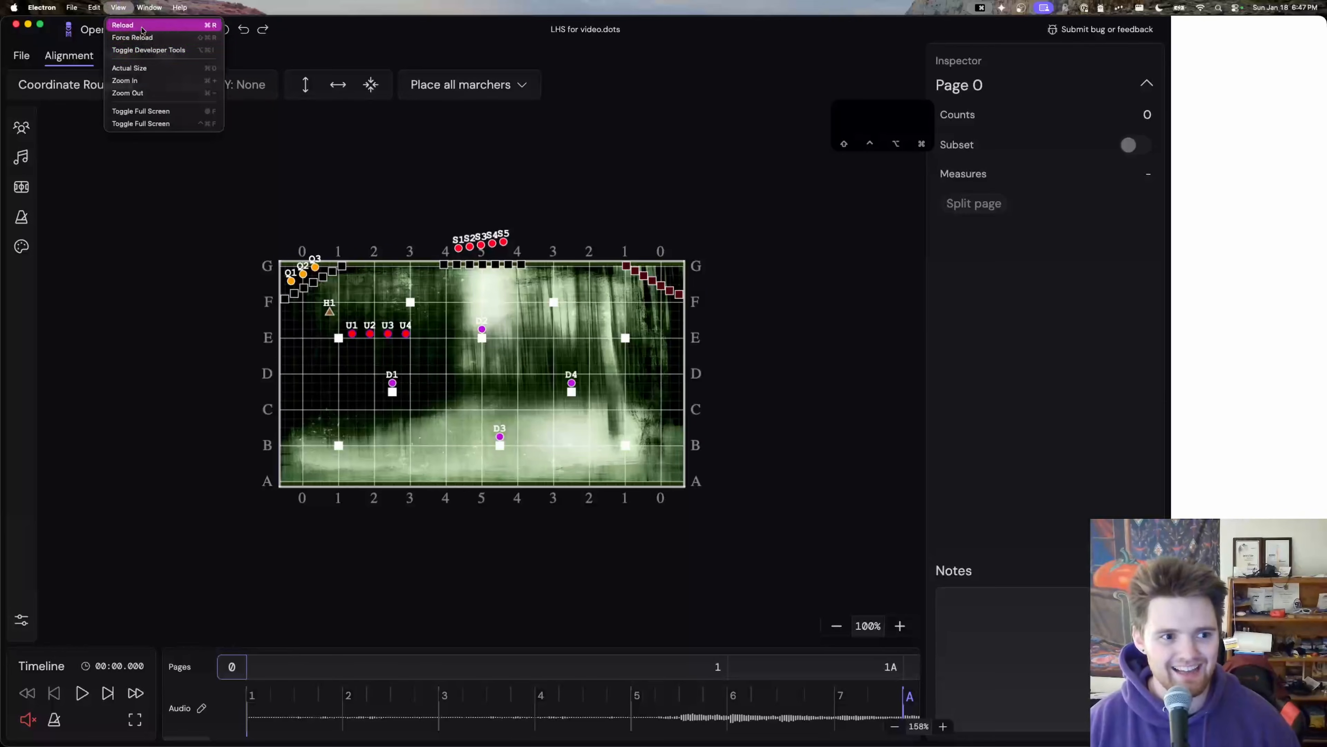
{"action": "left_click", "coordinate": [149, 50]}
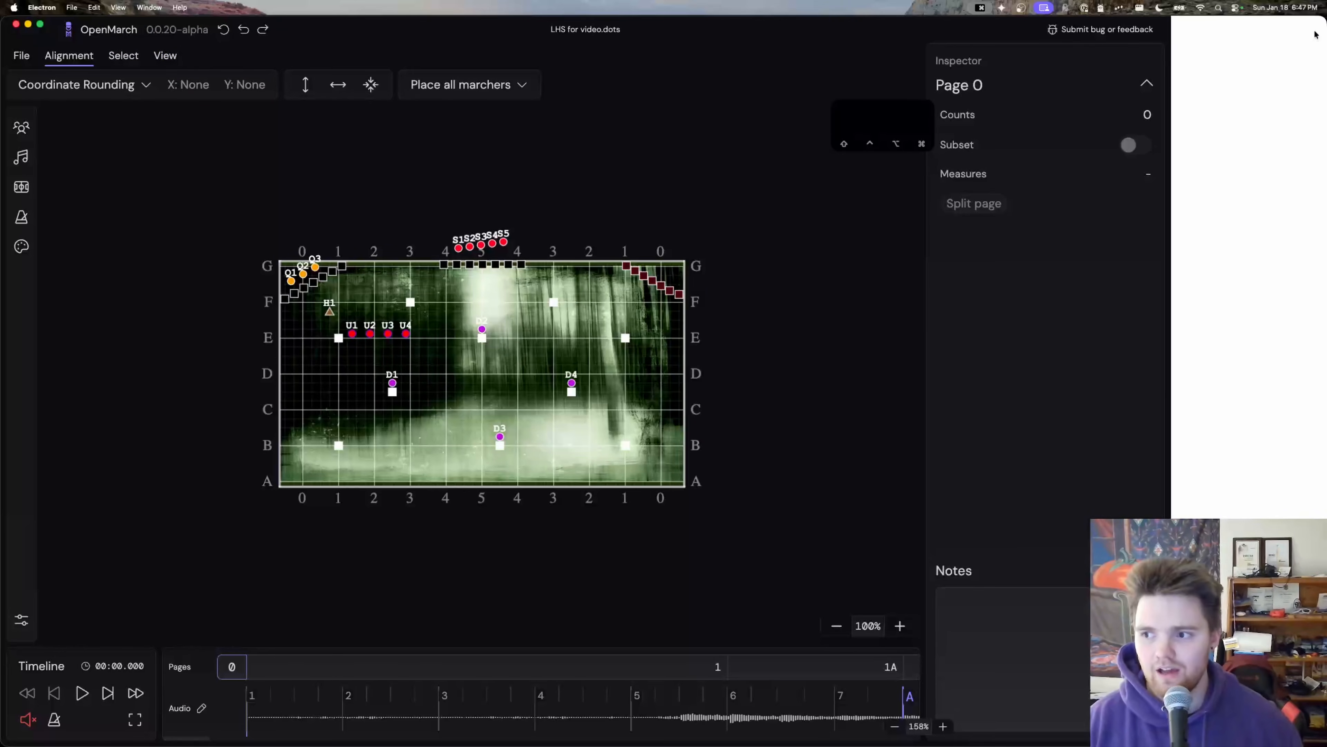
{"action": "left_click", "coordinate": [1169, 240]}
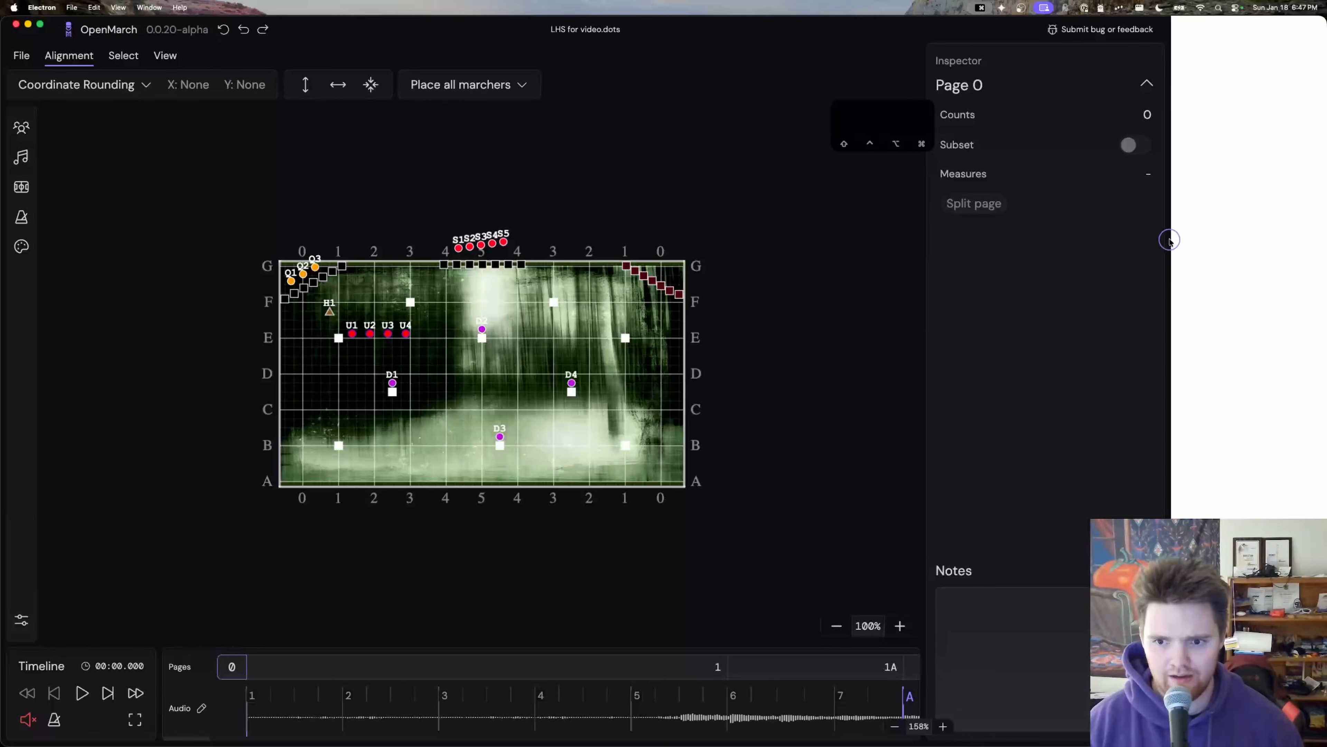
{"action": "key", "text": "super+r"}
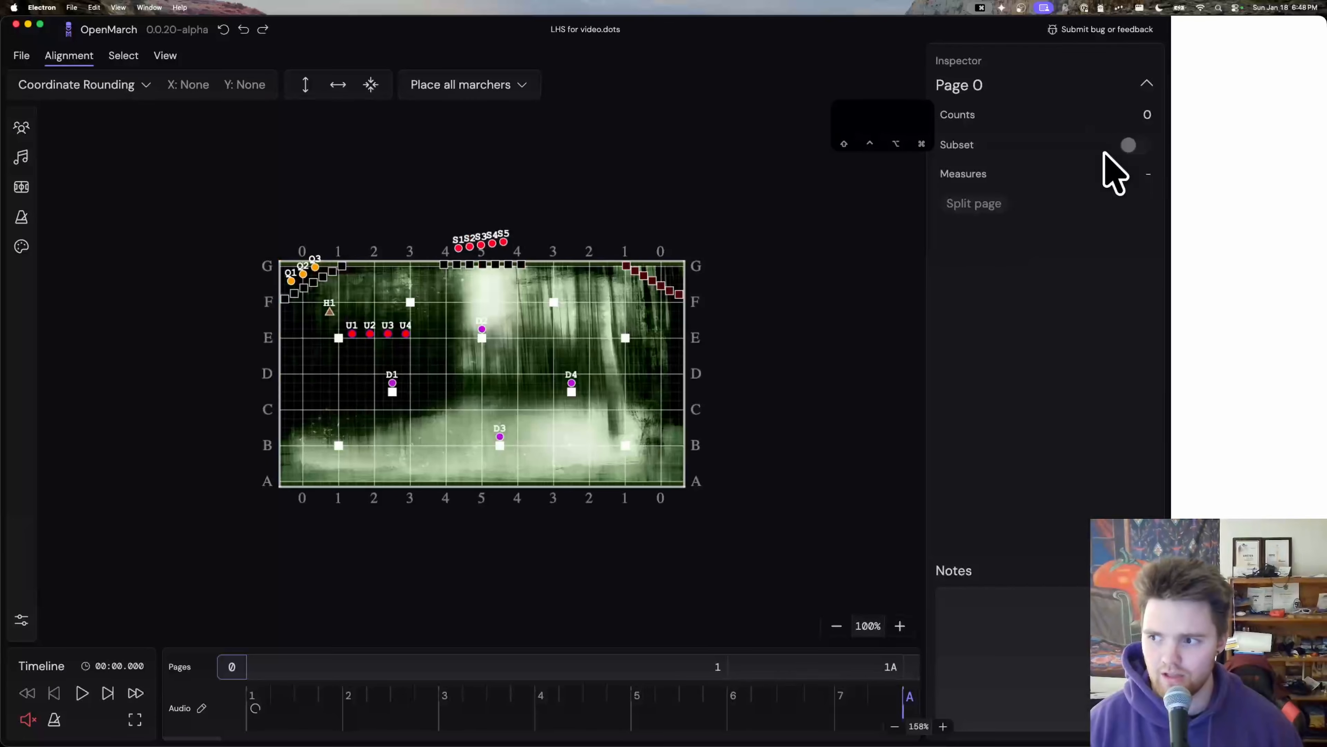
{"action": "left_click", "coordinate": [118, 7]}
{"action": "left_click", "coordinate": [137, 51]}
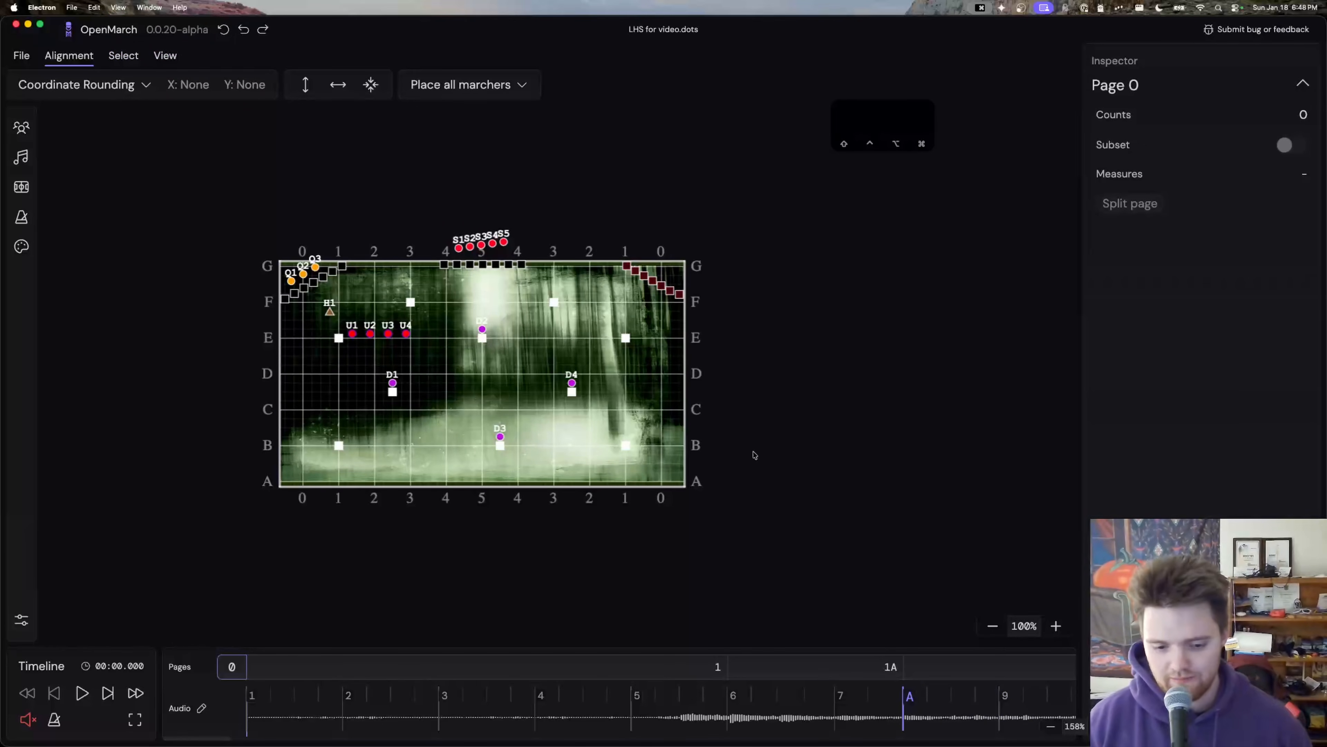
{"action": "left_click_drag", "start_coordinate": [696, 366], "coordinate": [956, 444]}
{"action": "scroll", "coordinate": [716, 453], "scroll_direction": "up", "scroll_amount": 8}
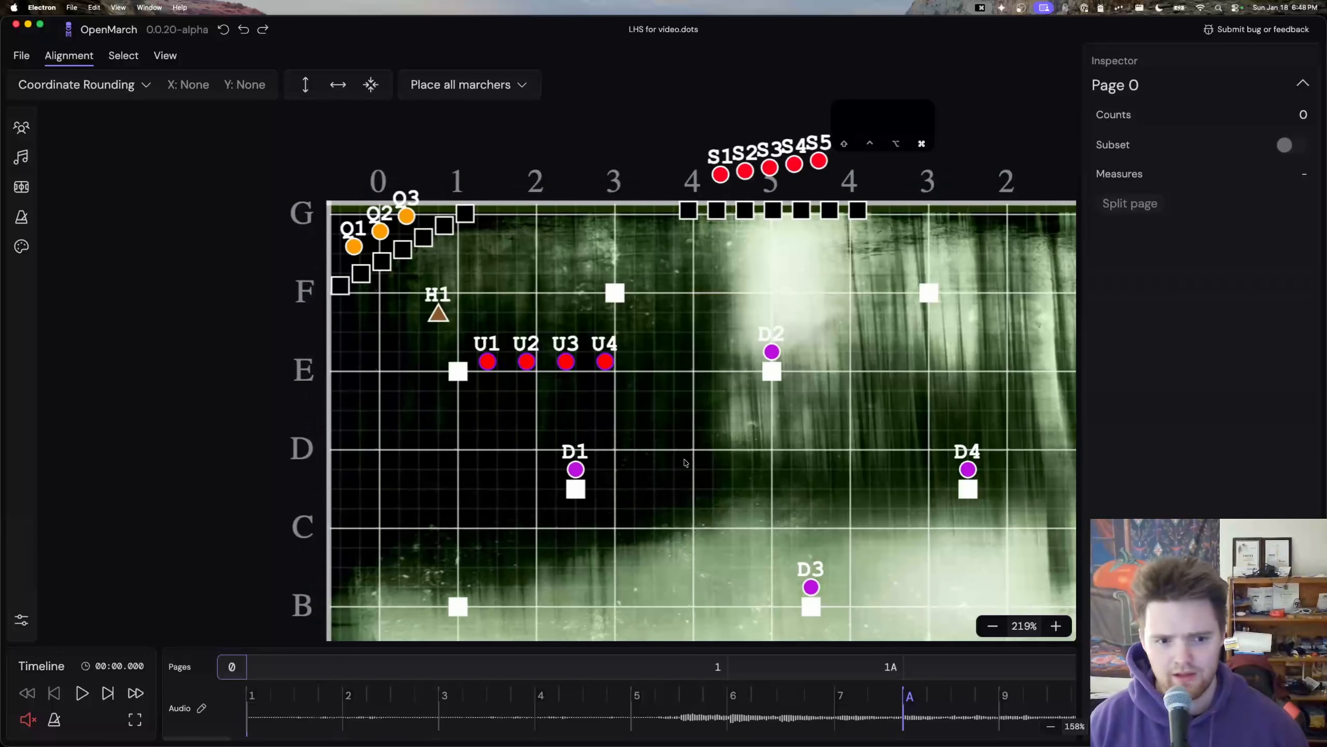
{"action": "scroll", "coordinate": [686, 462], "scroll_direction": "up", "scroll_amount": 1}
{"action": "scroll", "coordinate": [751, 413], "scroll_direction": "up", "scroll_amount": 2}
{"action": "left_click_drag", "start_coordinate": [634, 405], "coordinate": [730, 376]}
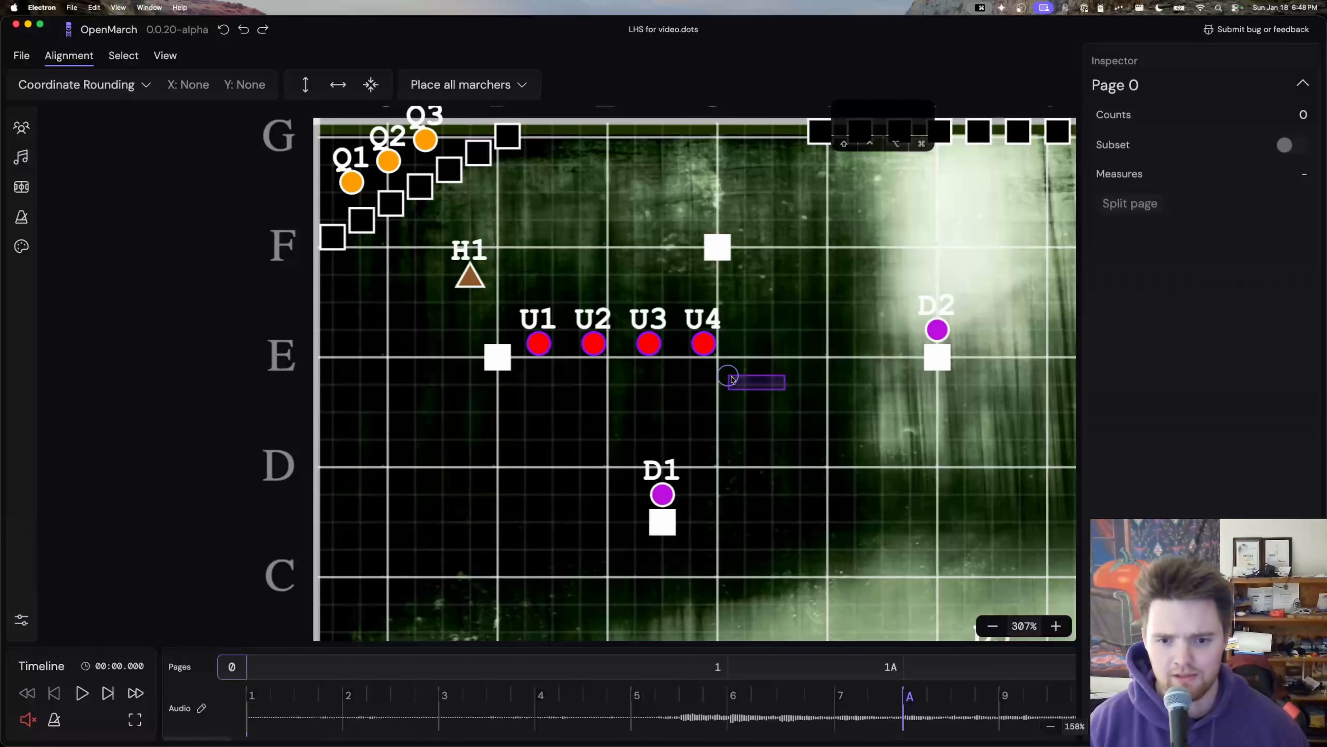
{"action": "scroll", "coordinate": [782, 402], "scroll_direction": "down", "scroll_amount": 7}
{"action": "left_click_drag", "start_coordinate": [907, 331], "coordinate": [655, 349]}
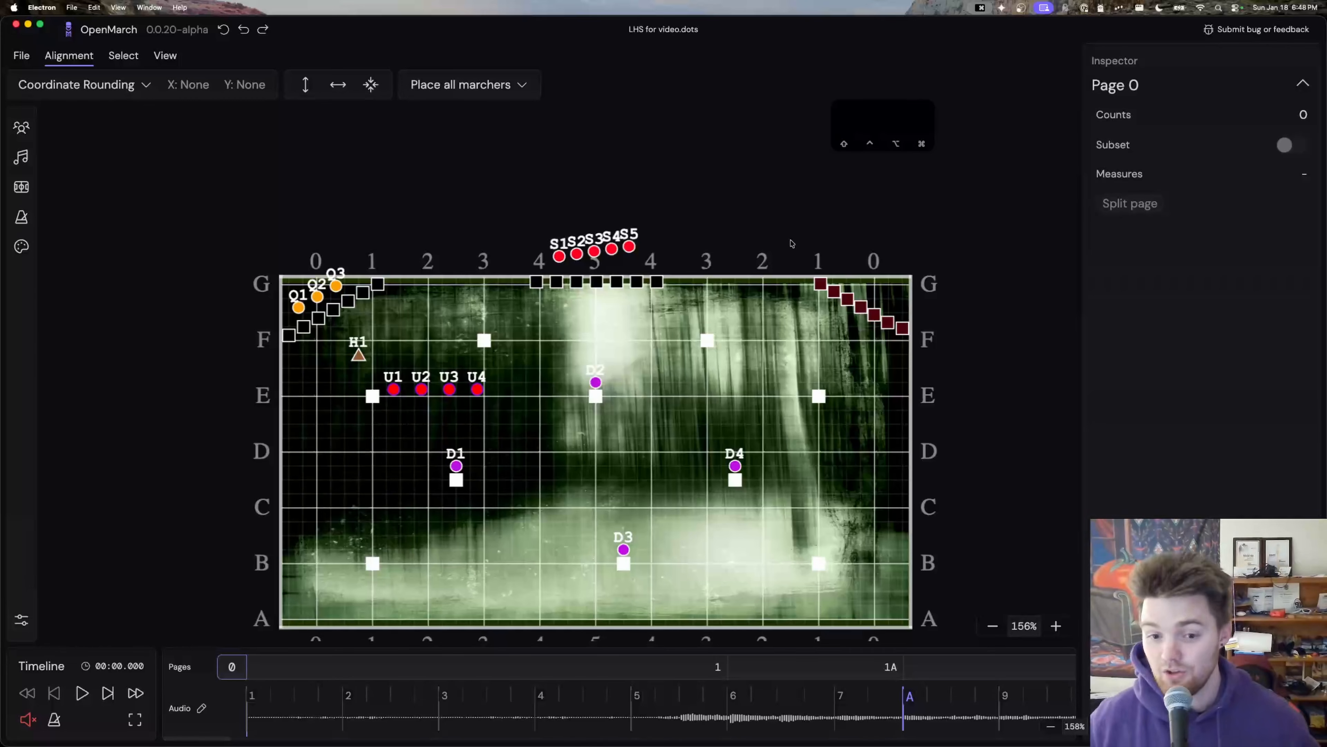
Step: Select marchers BAC15 to BAC20 and DM1 between rows F and G and arrange them in a circle
{"action": "left_click_drag", "start_coordinate": [782, 244], "coordinate": [1001, 378]}
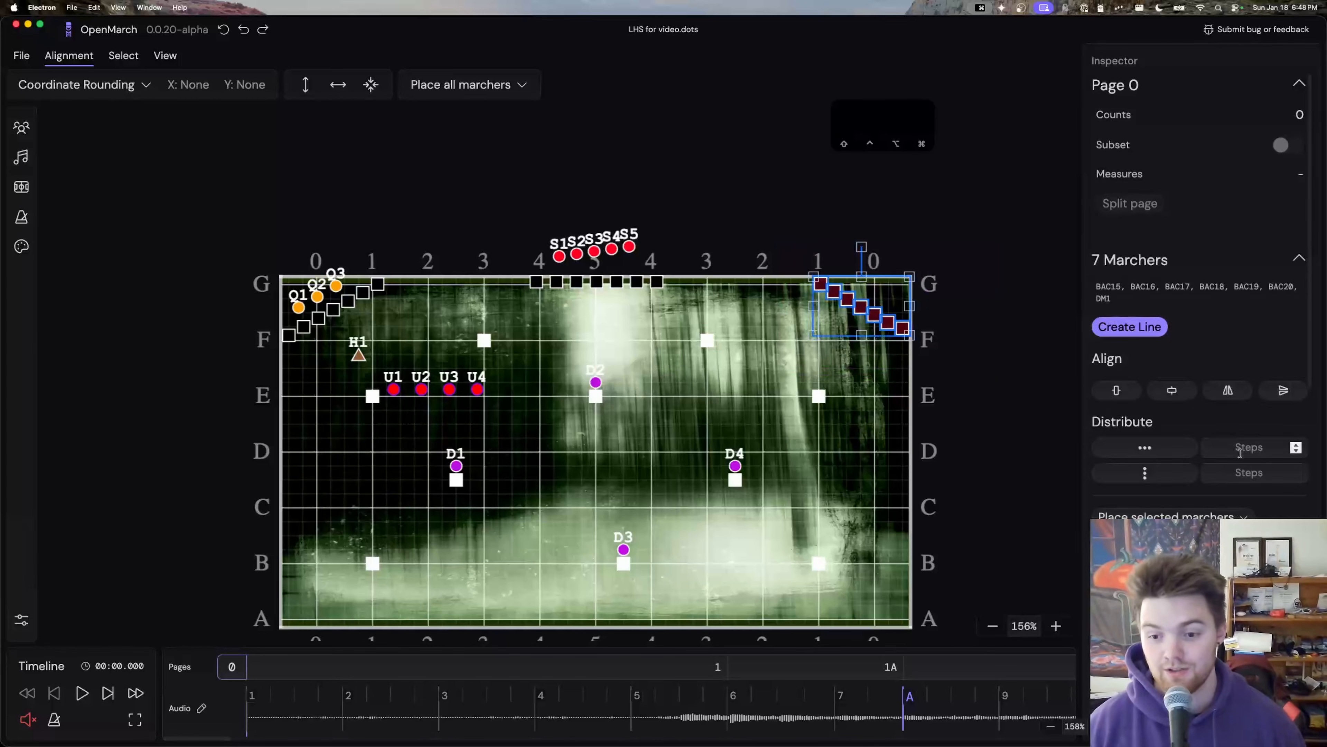
{"action": "scroll", "coordinate": [1240, 452], "scroll_direction": "down", "scroll_amount": 5}
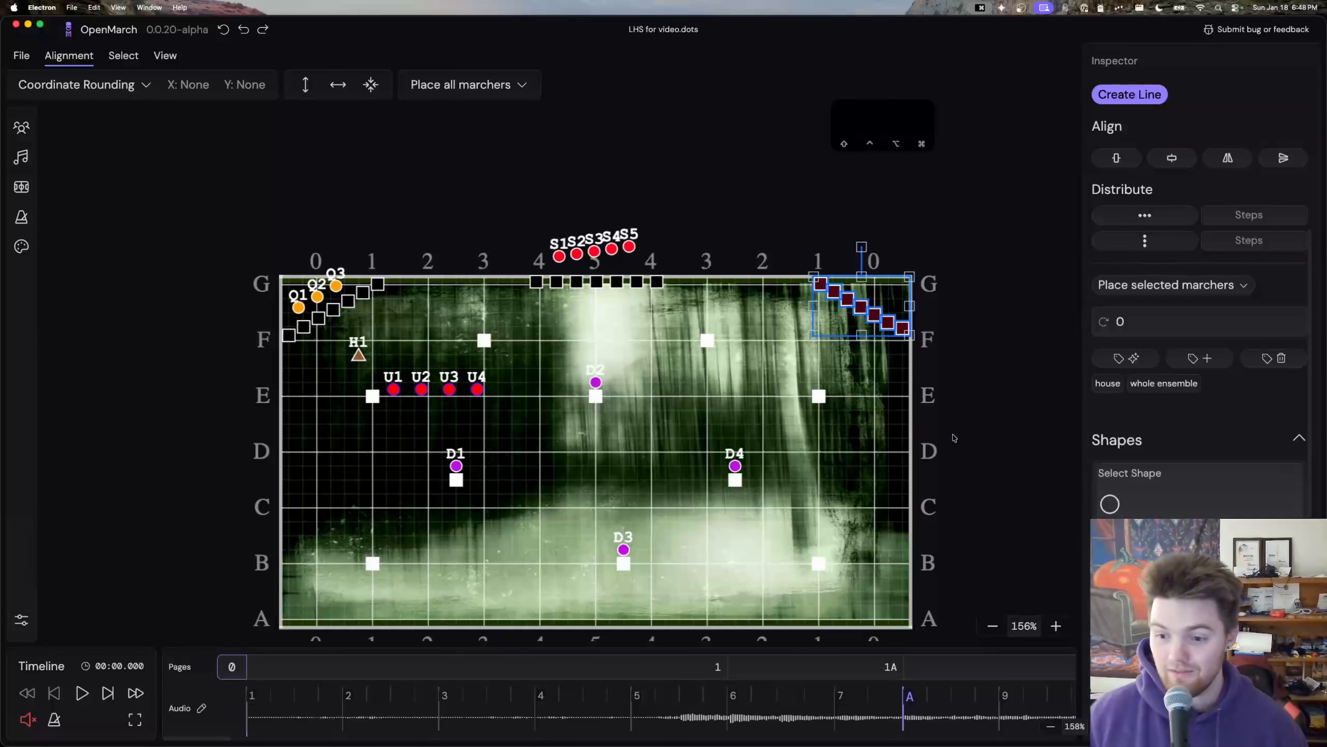
{"action": "left_click_drag", "start_coordinate": [1208, 632], "coordinate": [117, 645]}
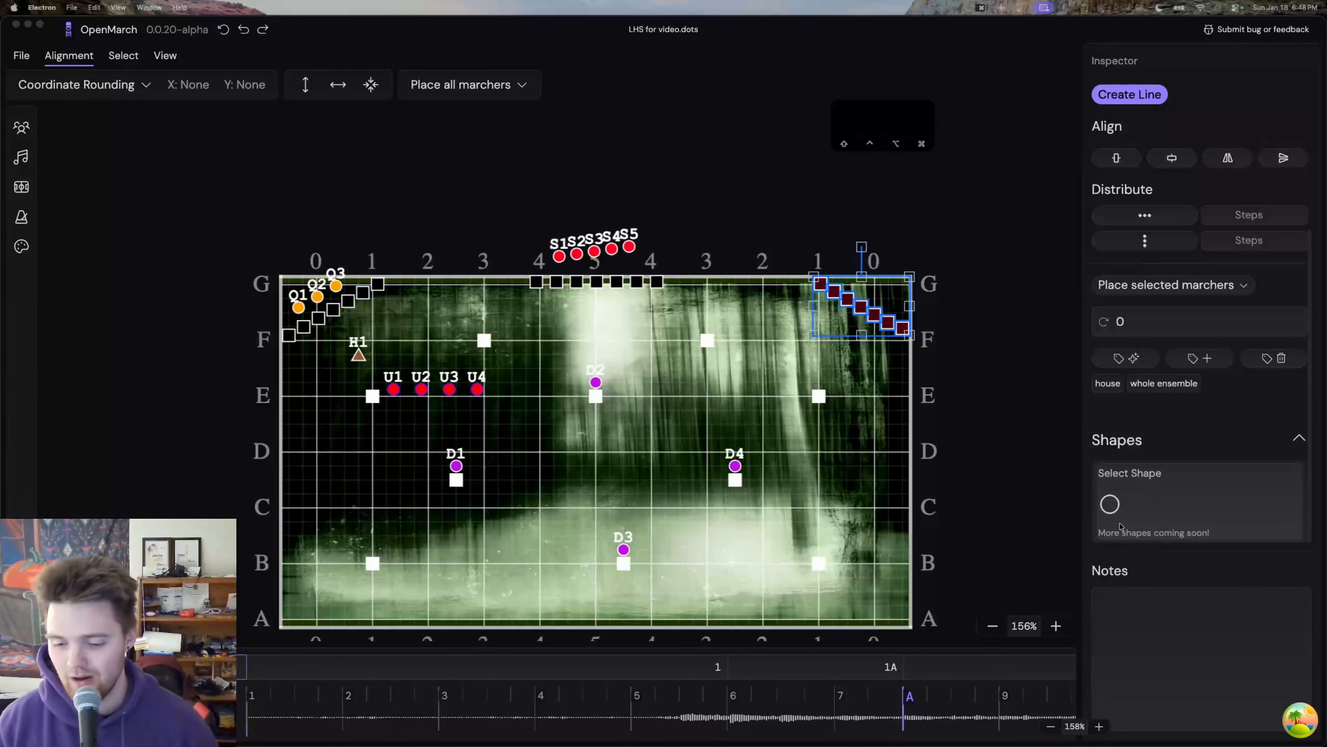
{"action": "left_click", "coordinate": [1111, 505]}
{"action": "left_click", "coordinate": [1110, 505]}
{"action": "left_click", "coordinate": [943, 337]}
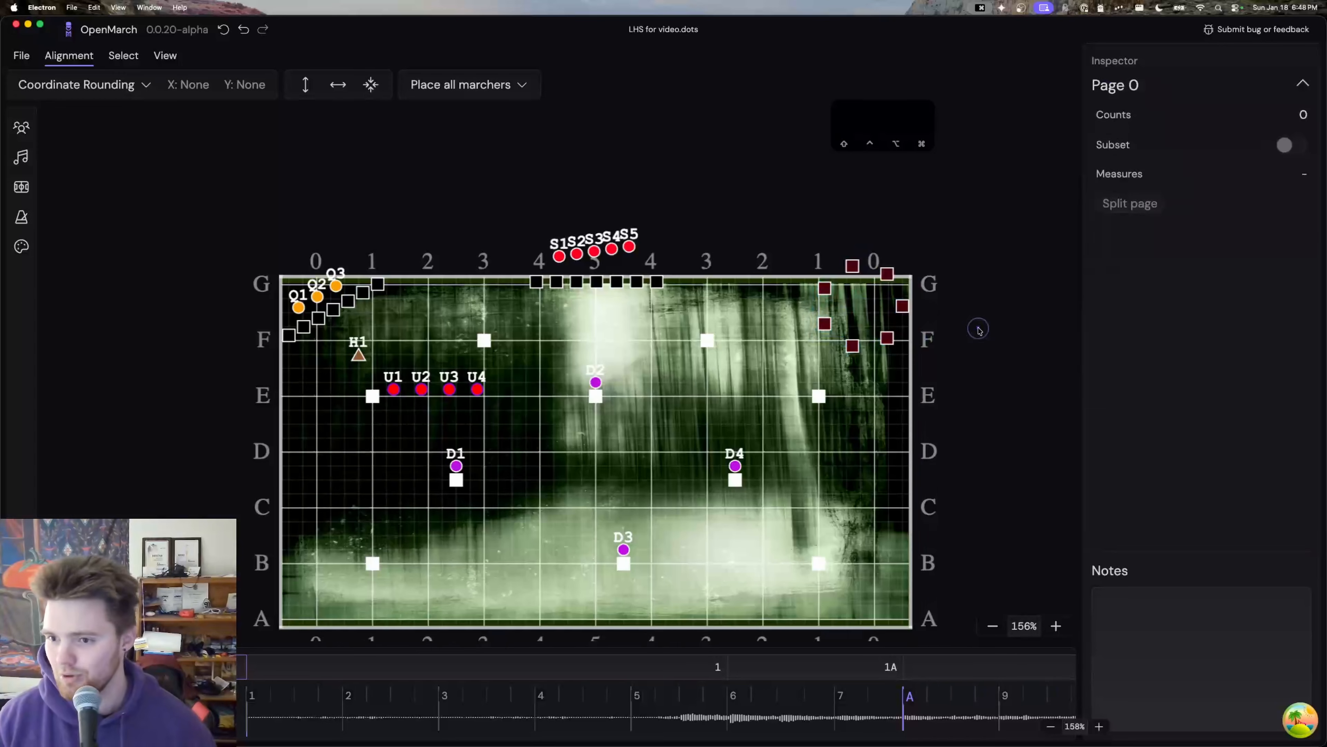
Step: Enlarge the circle of seven marchers outward toward row D, and flatten it into an oval by lowering its upper edge to just above row F
{"action": "scroll", "coordinate": [959, 334], "scroll_direction": "up", "scroll_amount": 5}
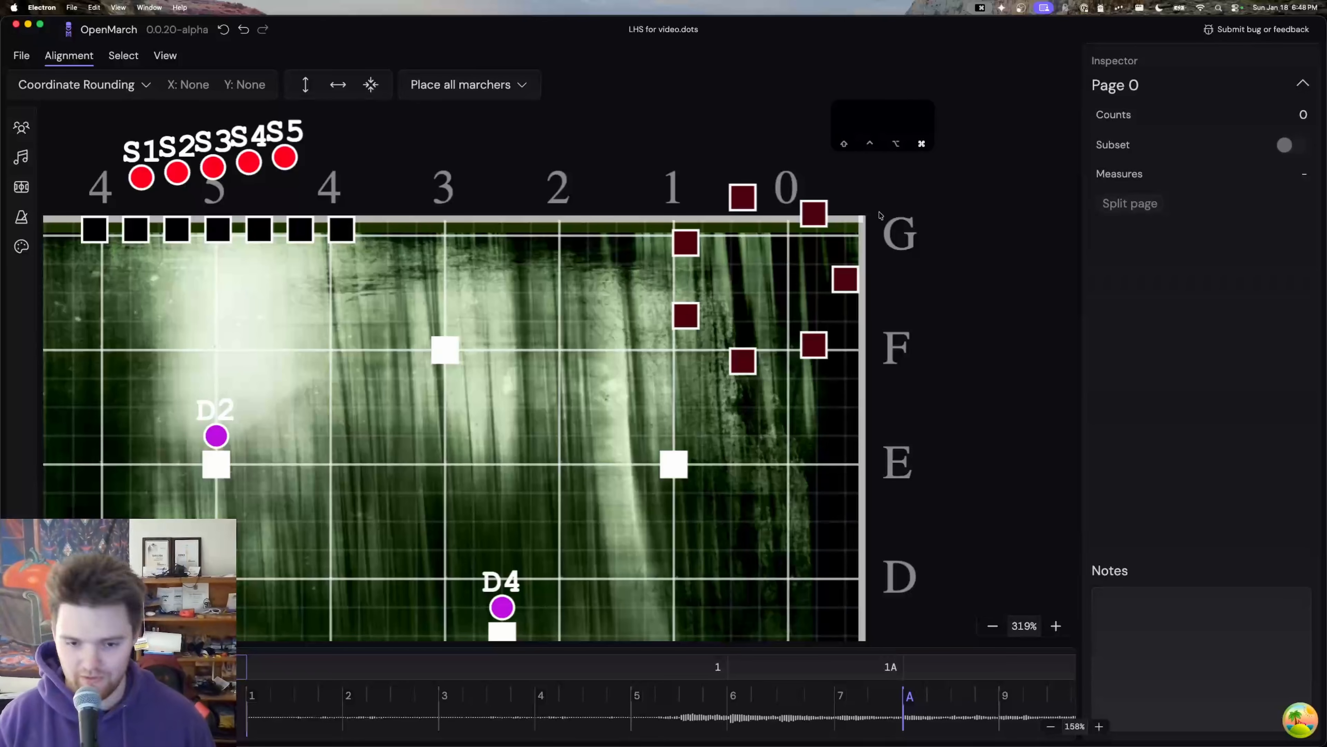
{"action": "key", "text": "super+a"}
{"action": "left_click_drag", "start_coordinate": [907, 182], "coordinate": [670, 378]}
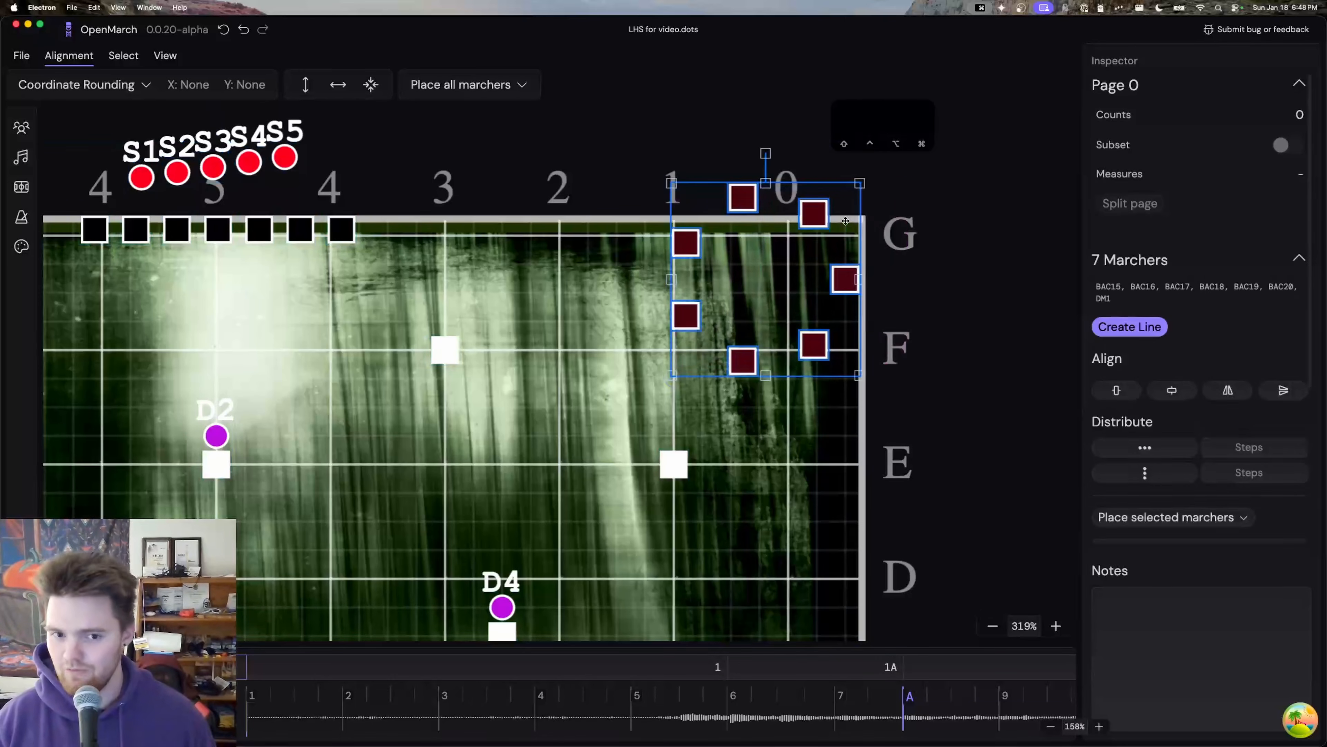
{"action": "left_click_drag", "start_coordinate": [860, 381], "coordinate": [1034, 526]}
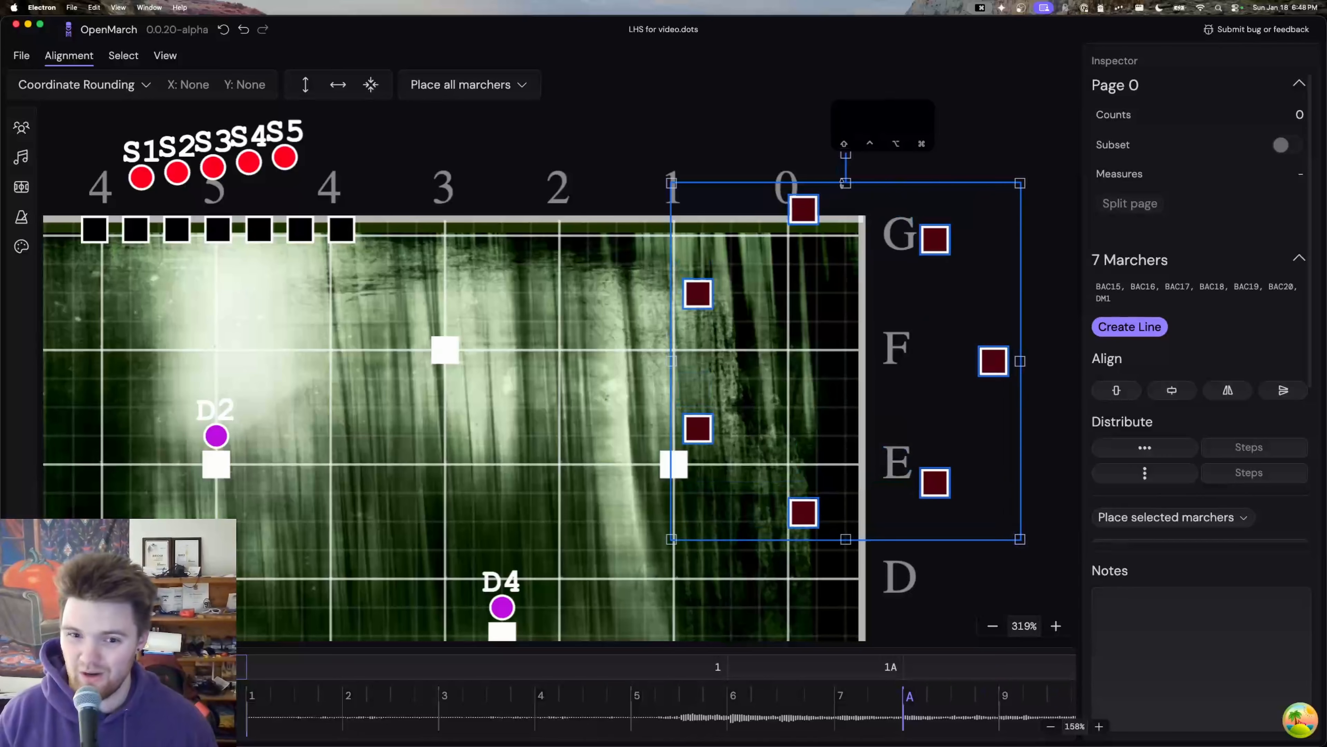
{"action": "left_click_drag", "start_coordinate": [845, 183], "coordinate": [845, 312]}
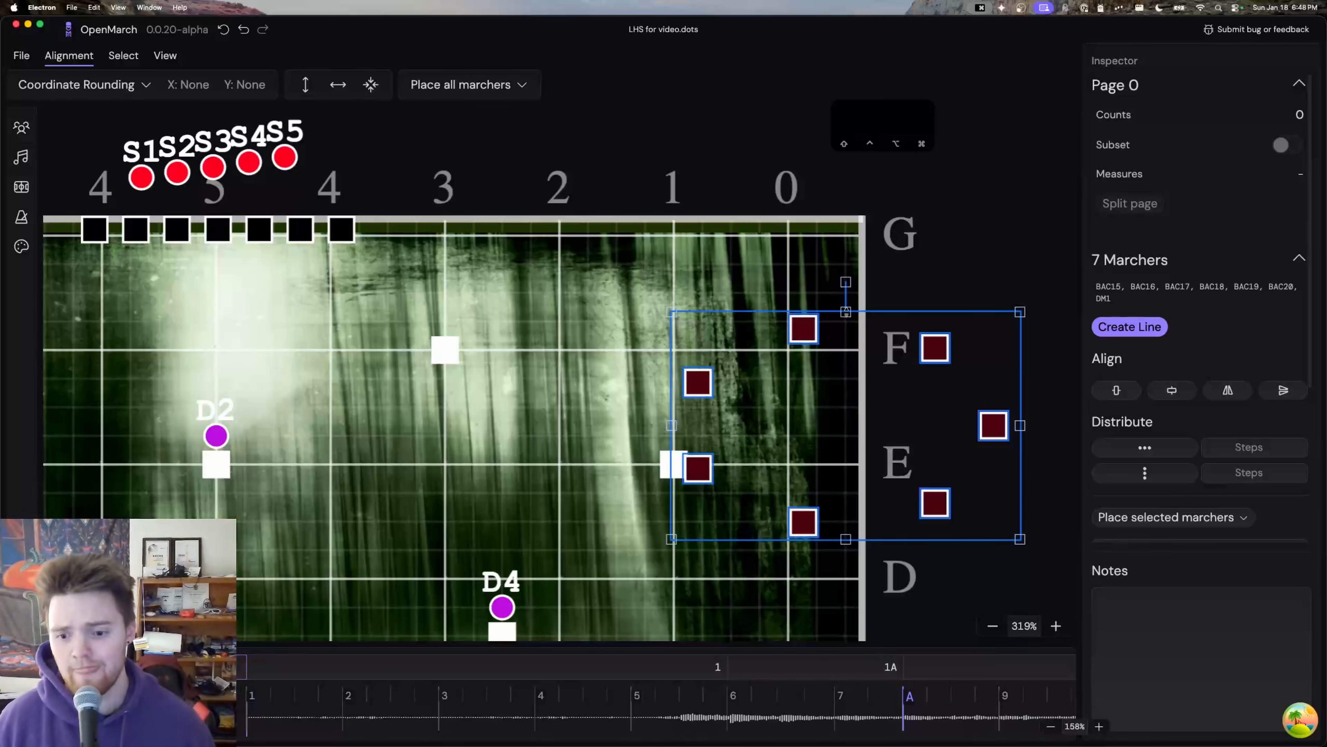
{"action": "scroll", "coordinate": [1210, 369], "scroll_direction": "down", "scroll_amount": 5}
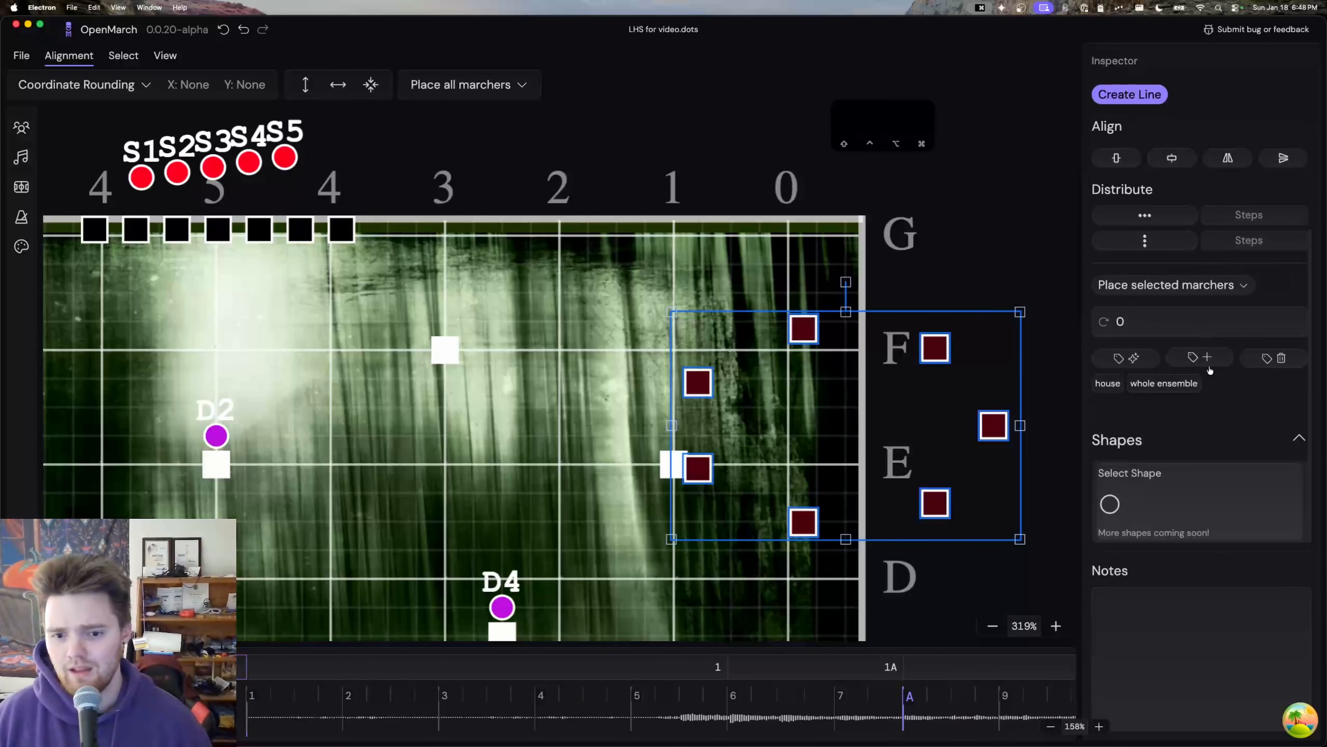
{"action": "left_click", "coordinate": [721, 284]}
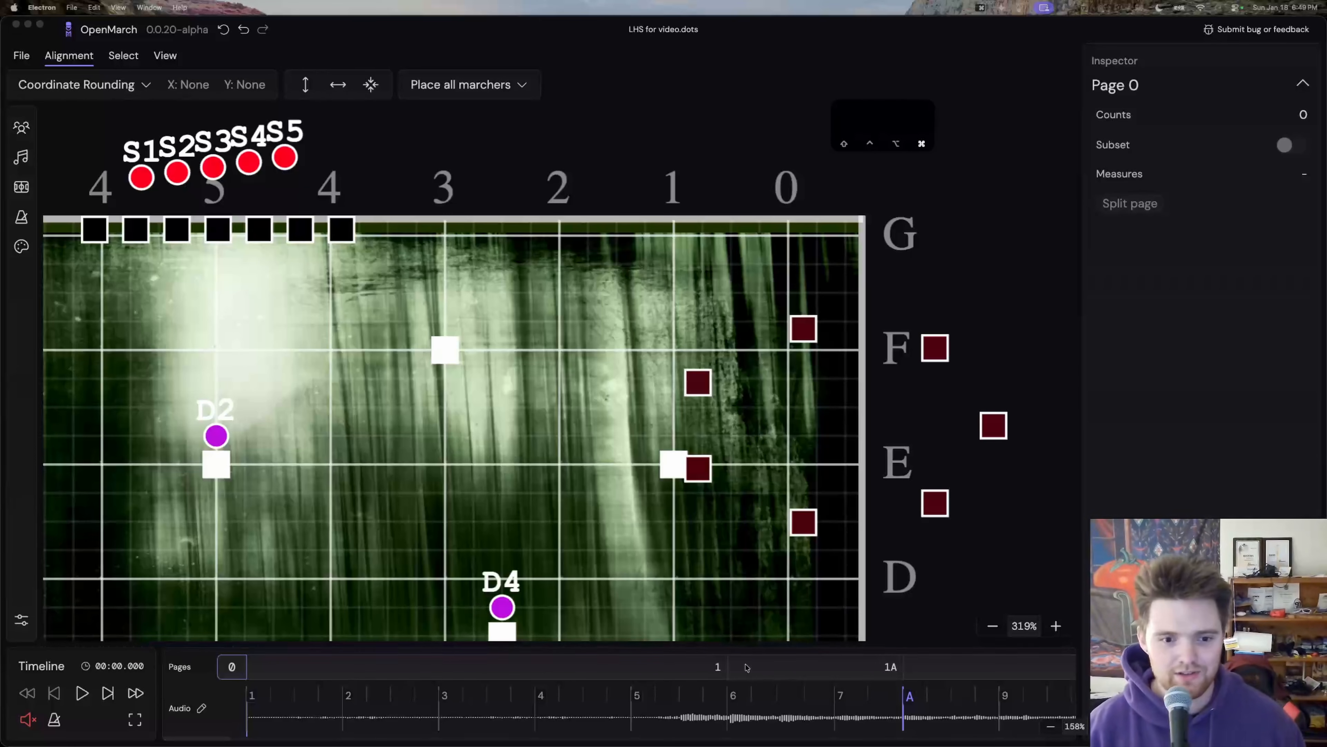
{"action": "scroll", "coordinate": [643, 564], "scroll_direction": "down", "scroll_amount": 5}
{"action": "scroll", "coordinate": [601, 566], "scroll_direction": "up", "scroll_amount": 6}
{"action": "scroll", "coordinate": [838, 455], "scroll_direction": "down", "scroll_amount": 5}
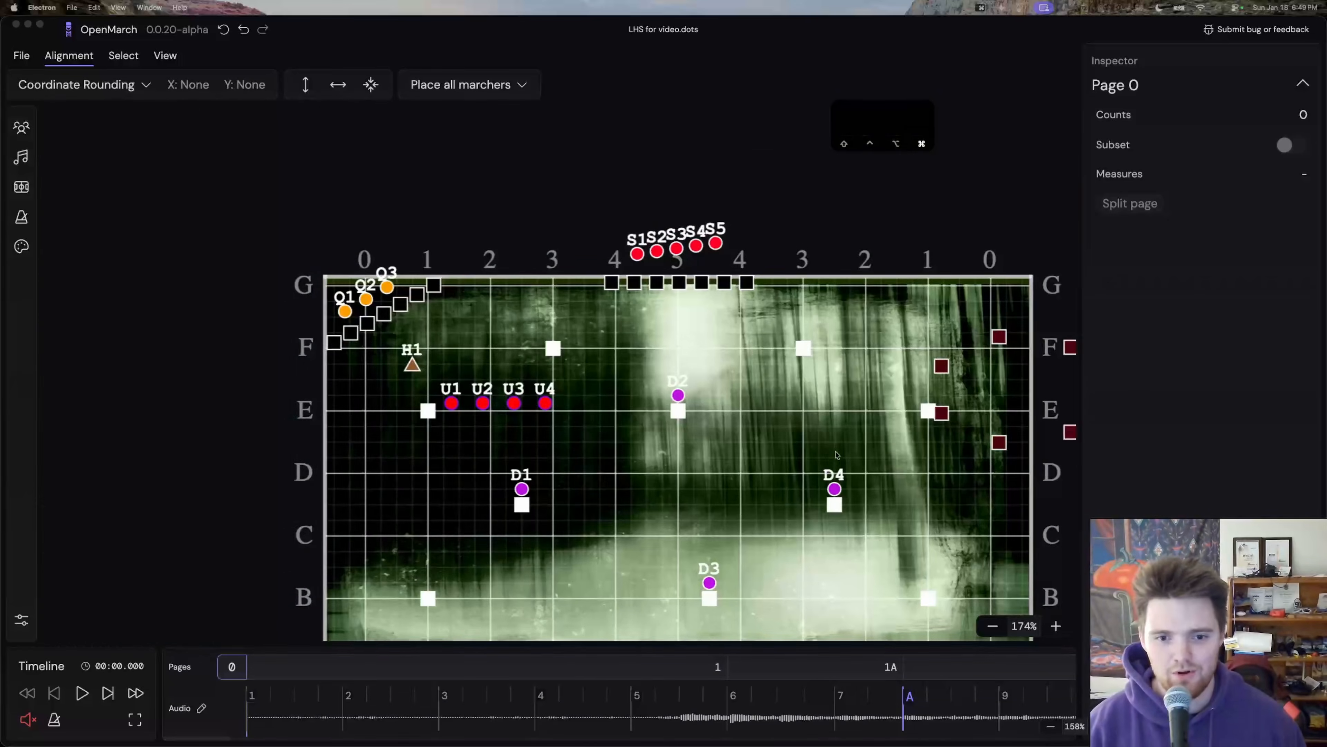
{"action": "scroll", "coordinate": [837, 455], "scroll_direction": "up", "scroll_amount": 1}
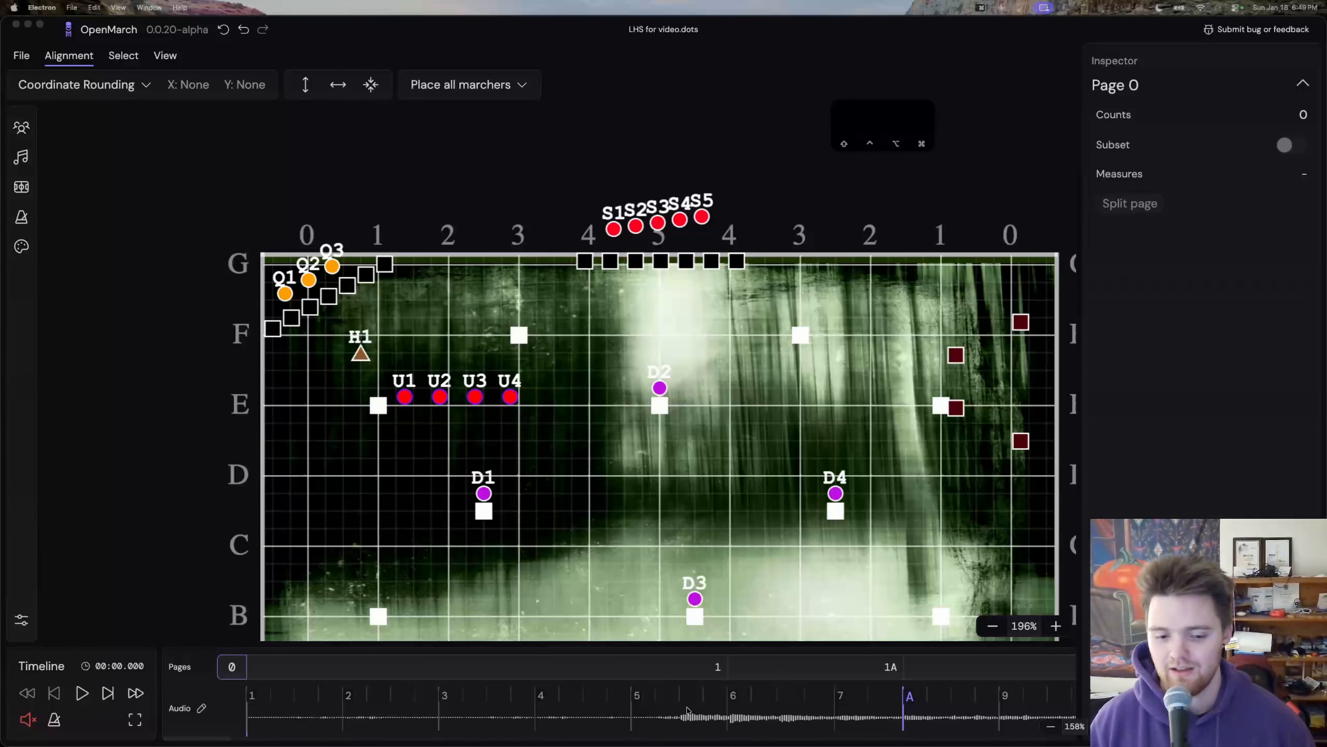
{"action": "scroll", "coordinate": [765, 415], "scroll_direction": "down", "scroll_amount": 2}
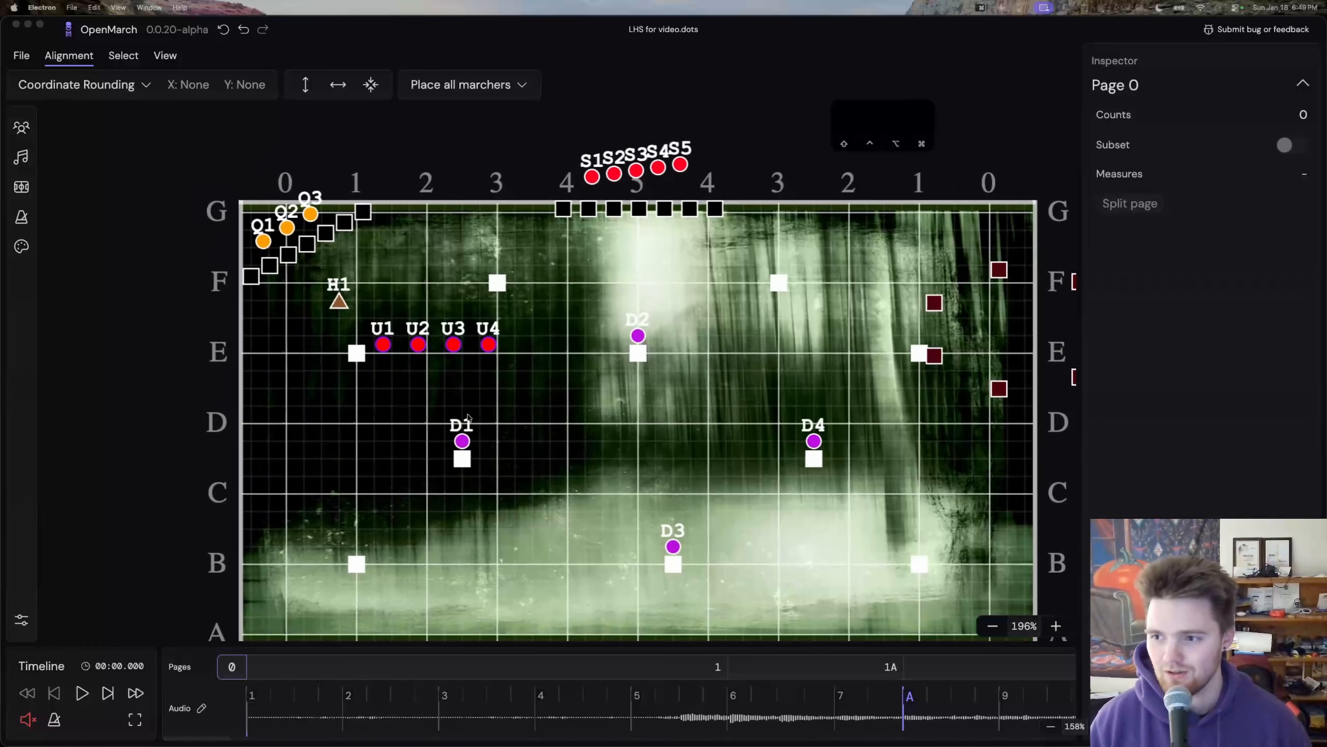
{"action": "scroll", "coordinate": [720, 385], "scroll_direction": "down", "scroll_amount": 3}
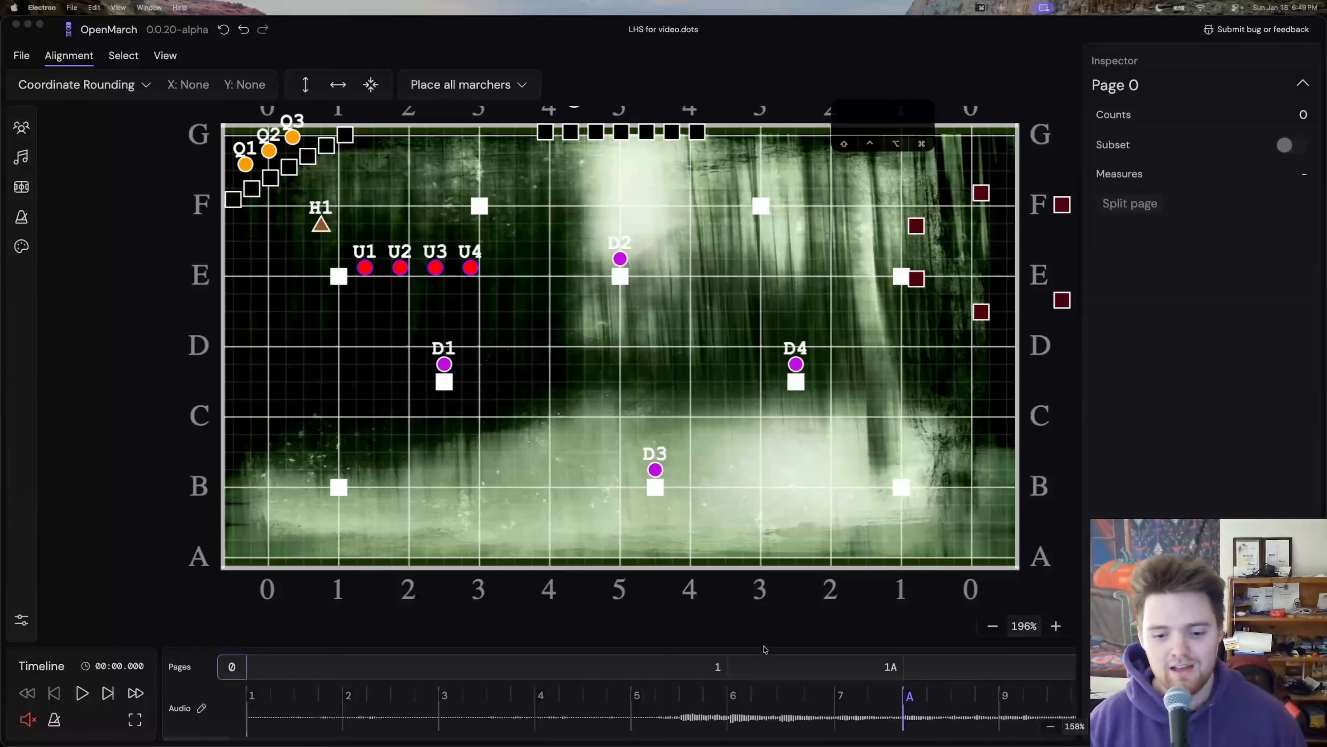
Step: Play the drill from page 1 through page 1A and stop at page 2 to watch the marchers move
{"action": "left_click", "coordinate": [701, 672]}
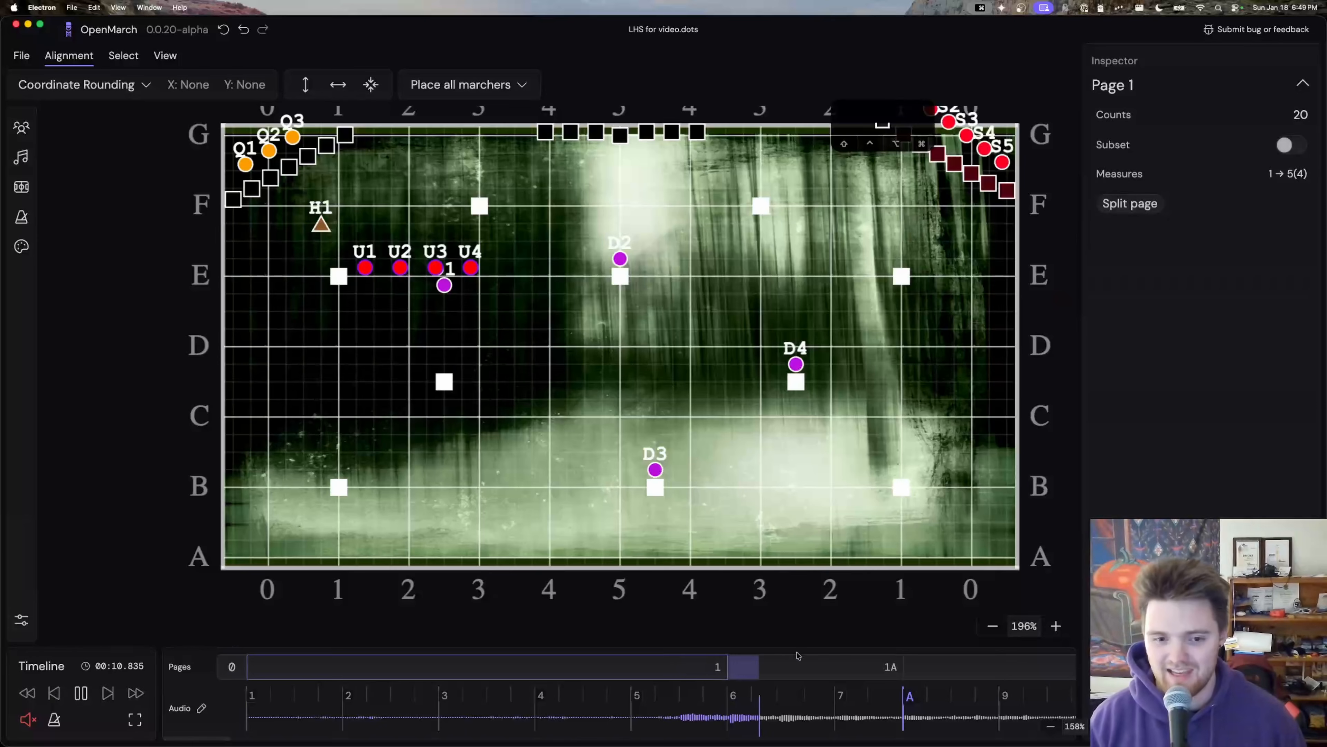
{"action": "scroll", "coordinate": [726, 469], "scroll_direction": "up", "scroll_amount": 2}
{"action": "scroll", "coordinate": [726, 468], "scroll_direction": "right", "scroll_amount": 1}
{"action": "scroll", "coordinate": [726, 469], "scroll_direction": "right", "scroll_amount": 2}
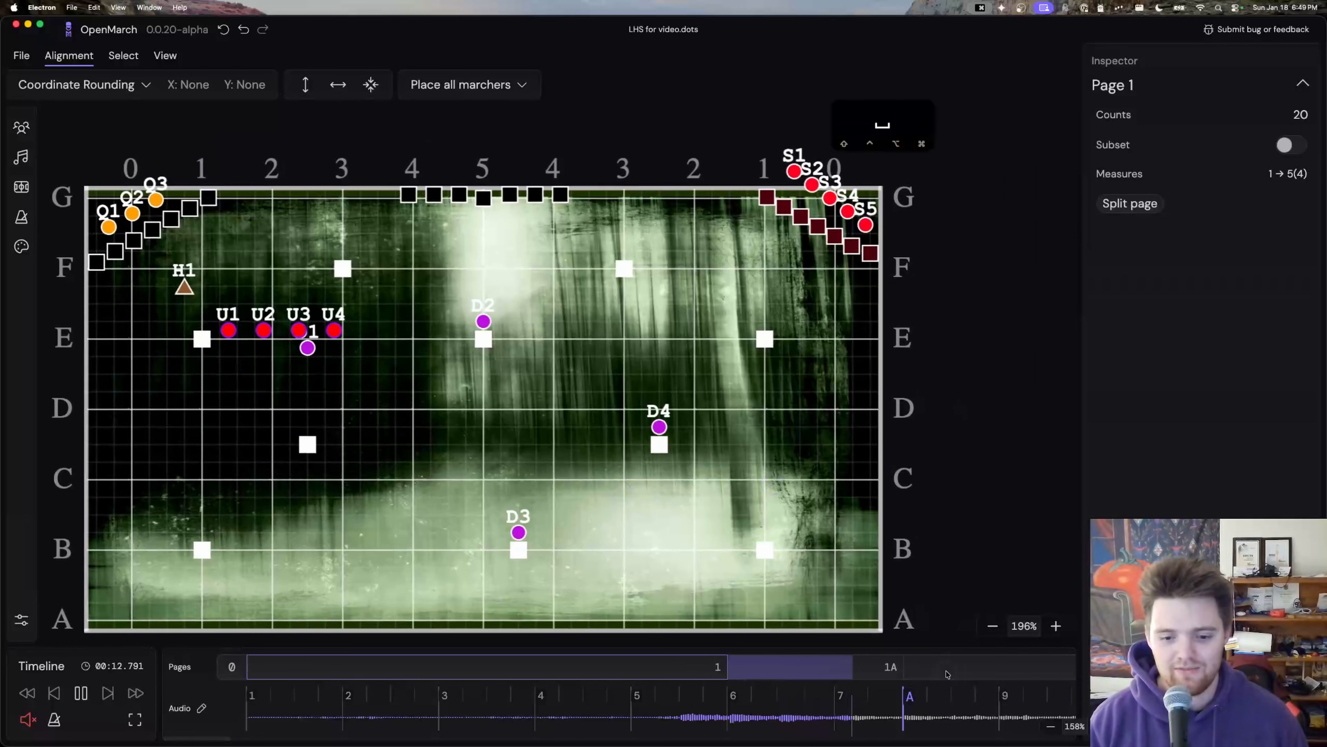
{"action": "scroll", "coordinate": [942, 555], "scroll_direction": "right", "scroll_amount": 3}
{"action": "scroll", "coordinate": [942, 555], "scroll_direction": "down", "scroll_amount": 2}
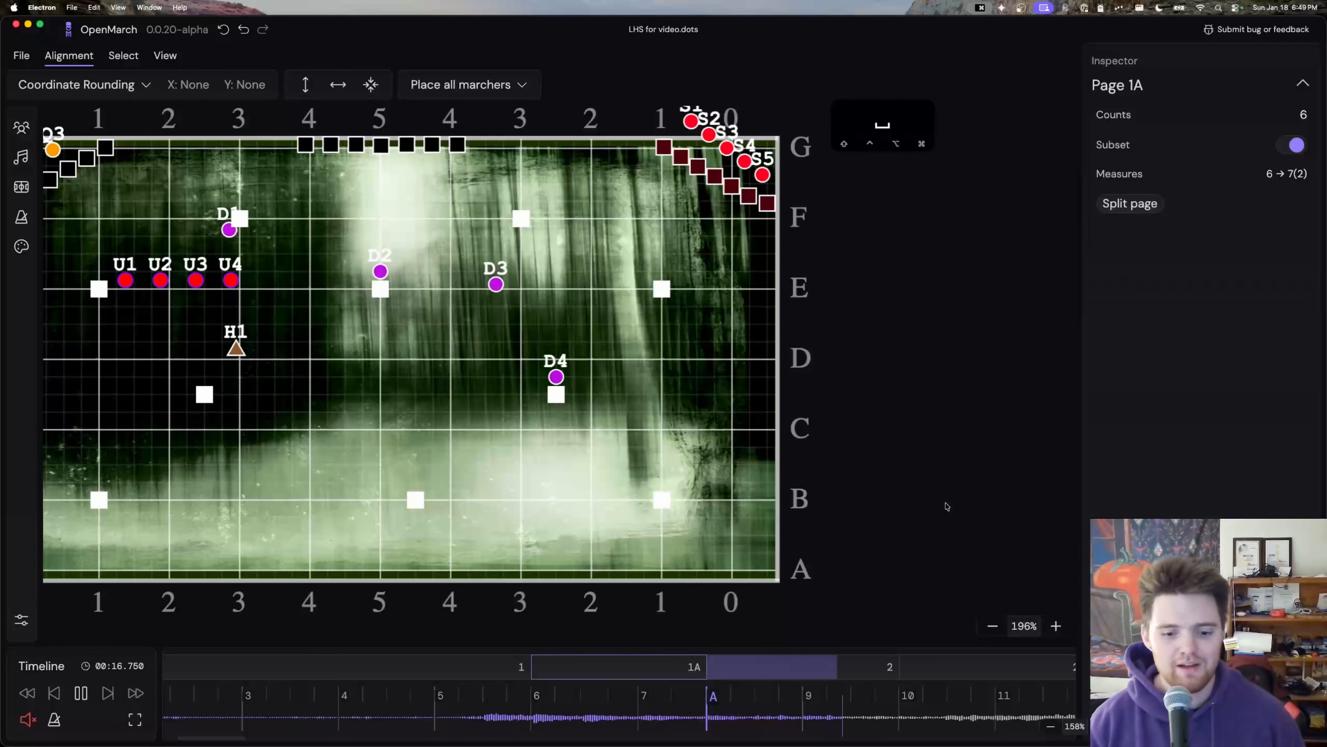
{"action": "left_click_drag", "start_coordinate": [514, 500], "coordinate": [717, 504]}
{"action": "key", "text": "space"}
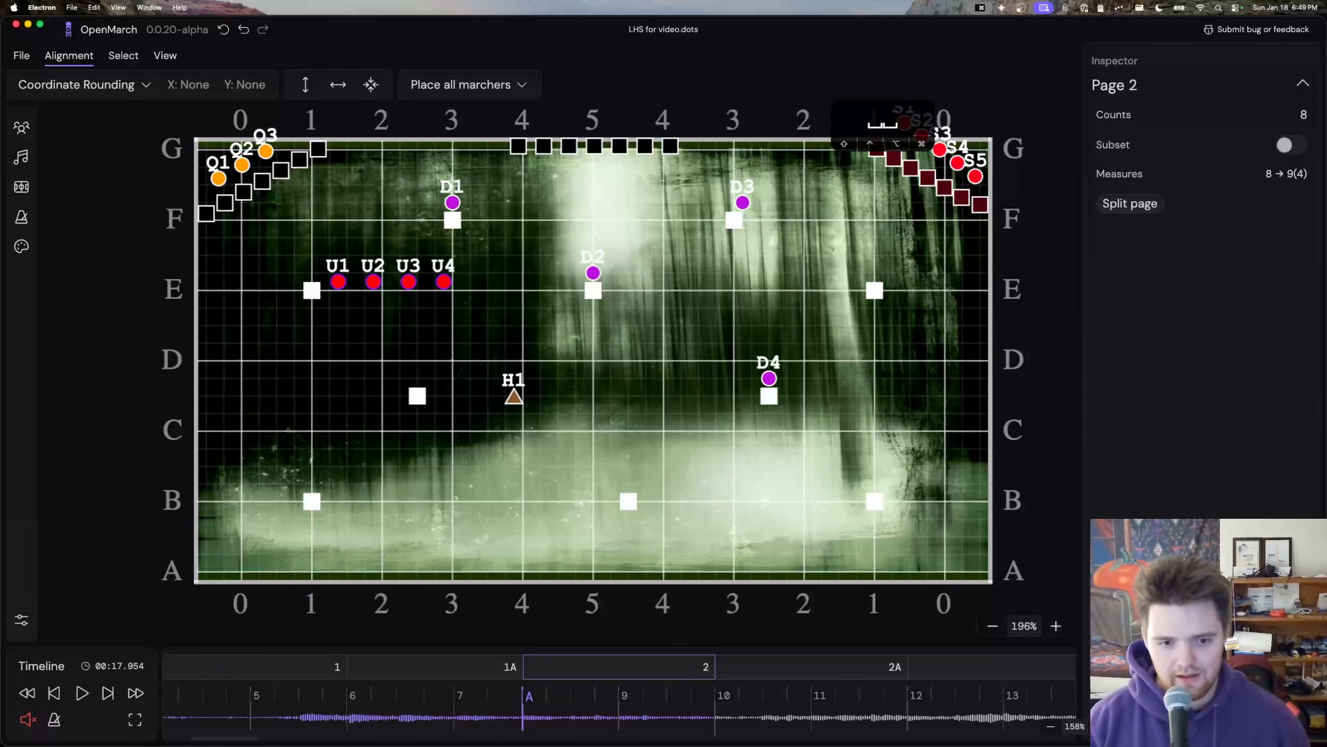
{"action": "scroll", "coordinate": [763, 389], "scroll_direction": "up", "scroll_amount": 1}
{"action": "scroll", "coordinate": [763, 389], "scroll_direction": "left", "scroll_amount": 1}
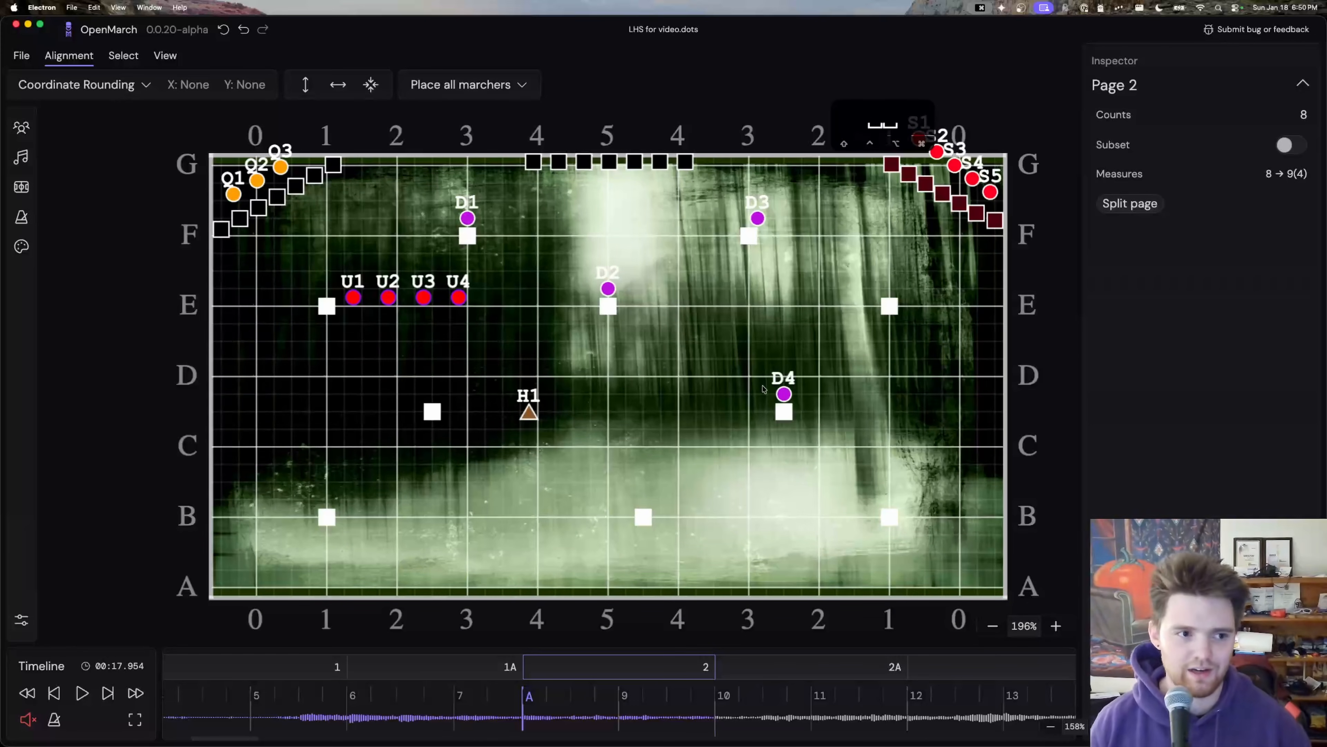
Step: Open the app settings and change the interface language to Español
{"action": "left_click", "coordinate": [21, 56]}
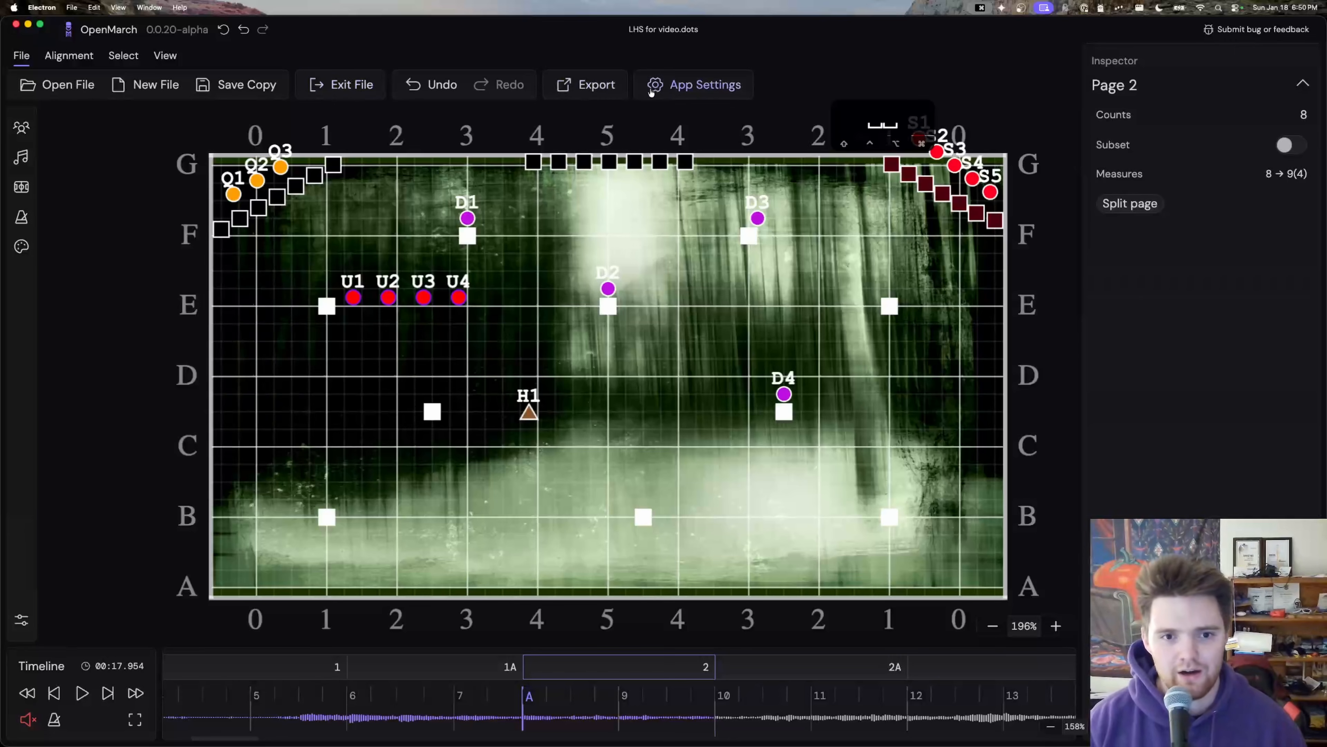
{"action": "left_click_drag", "start_coordinate": [860, 125], "coordinate": [1118, 51]}
{"action": "left_click", "coordinate": [694, 85]}
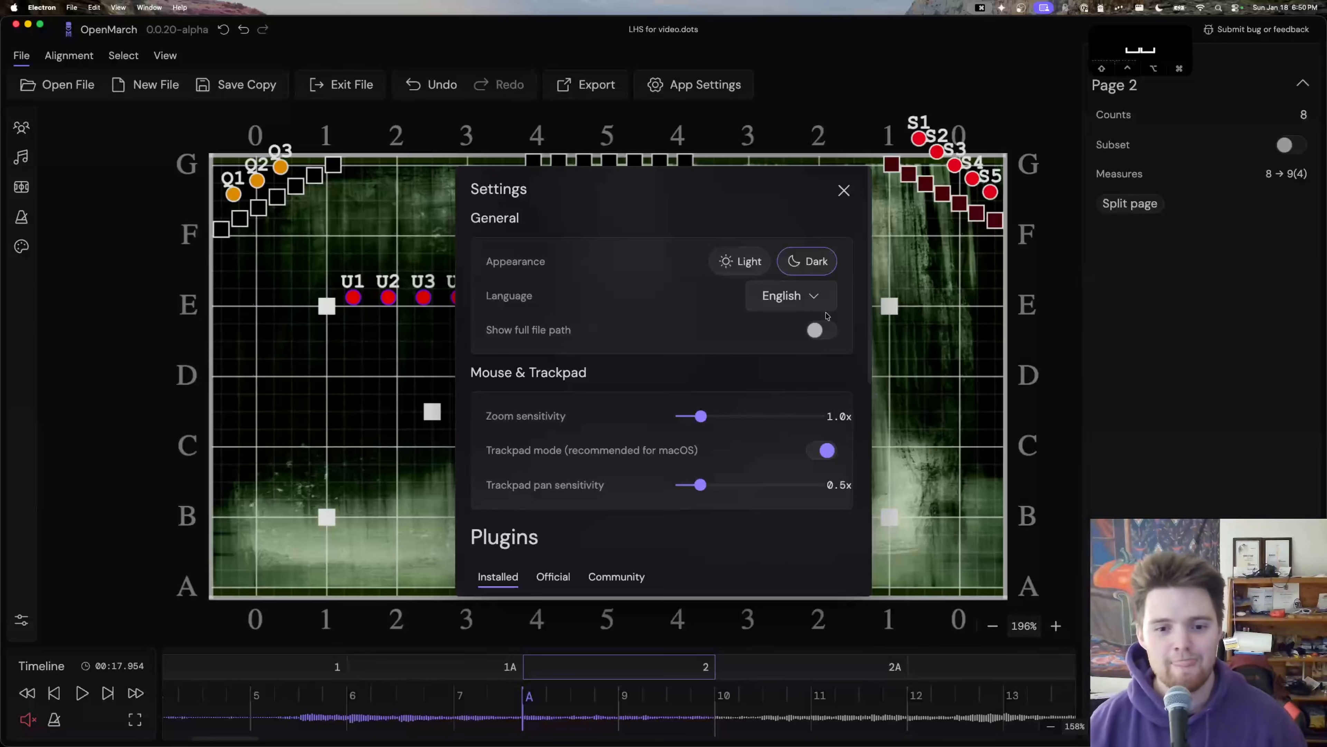
{"action": "left_click", "coordinate": [810, 297]}
{"action": "left_click", "coordinate": [818, 353]}
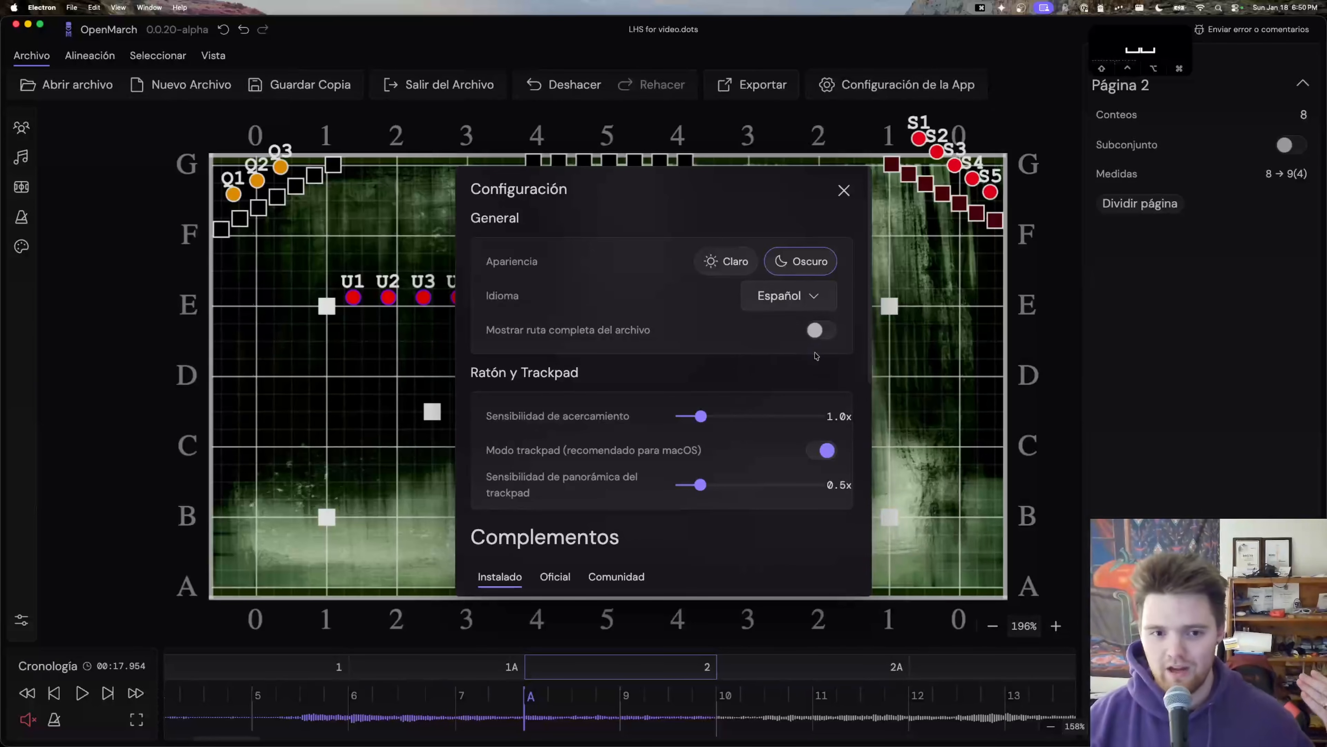
Step: Switch the interface language through other available translations, including Français, and finish on 日本語
{"action": "left_click", "coordinate": [803, 296]}
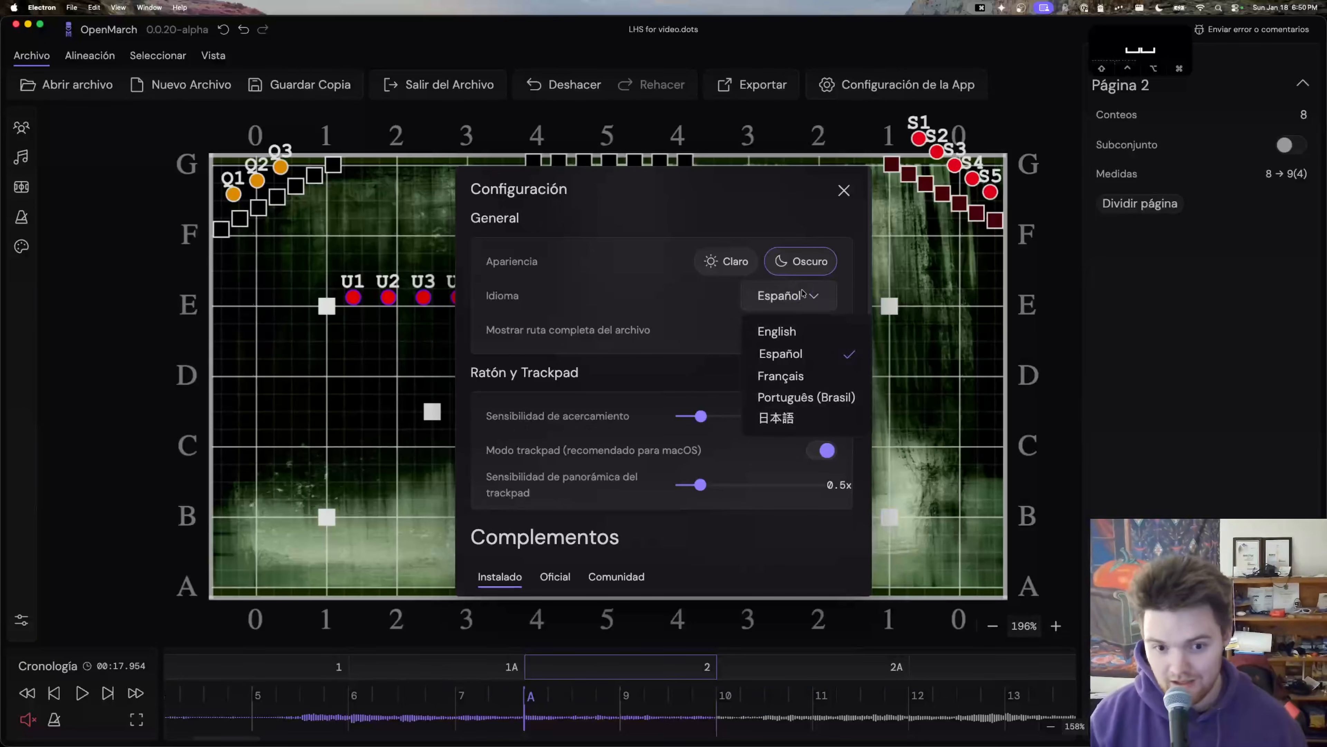
{"action": "left_click", "coordinate": [781, 376]}
{"action": "left_click", "coordinate": [784, 296]}
{"action": "left_click", "coordinate": [805, 393]}
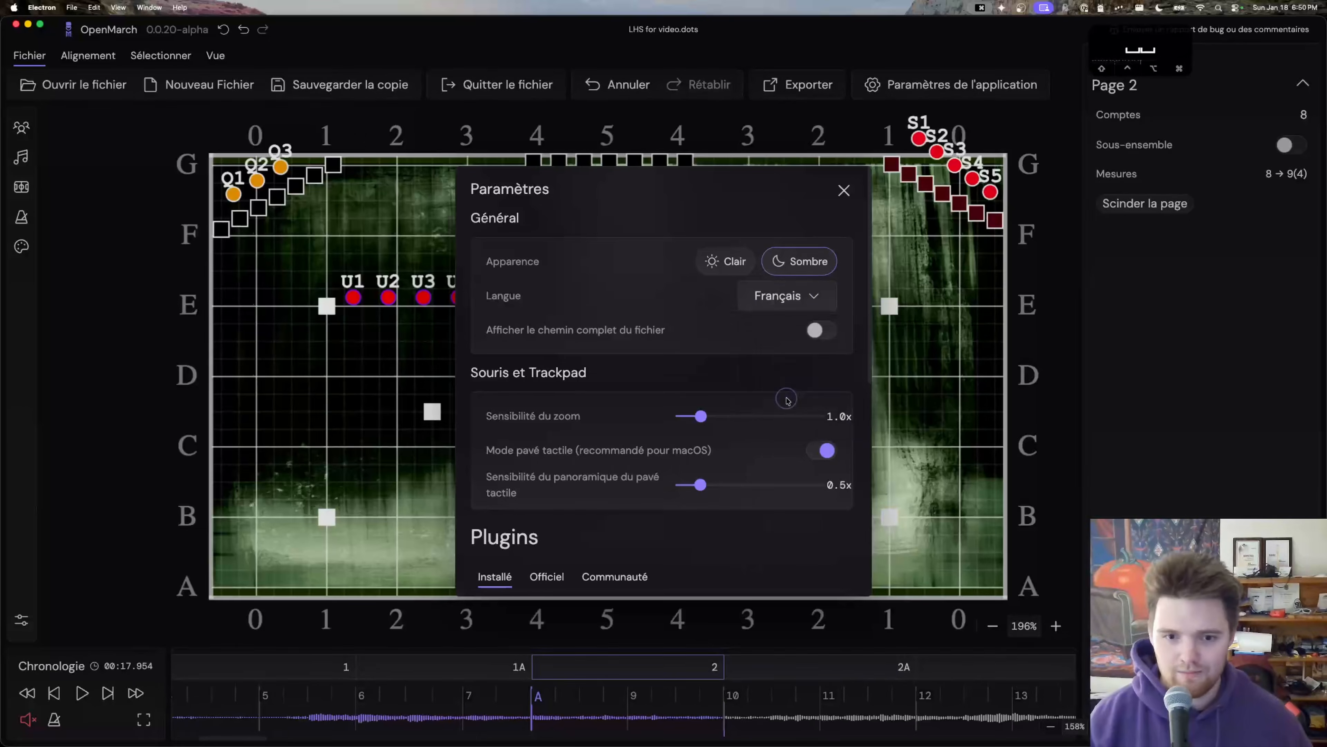
{"action": "left_click", "coordinate": [787, 307]}
{"action": "left_click", "coordinate": [774, 417]}
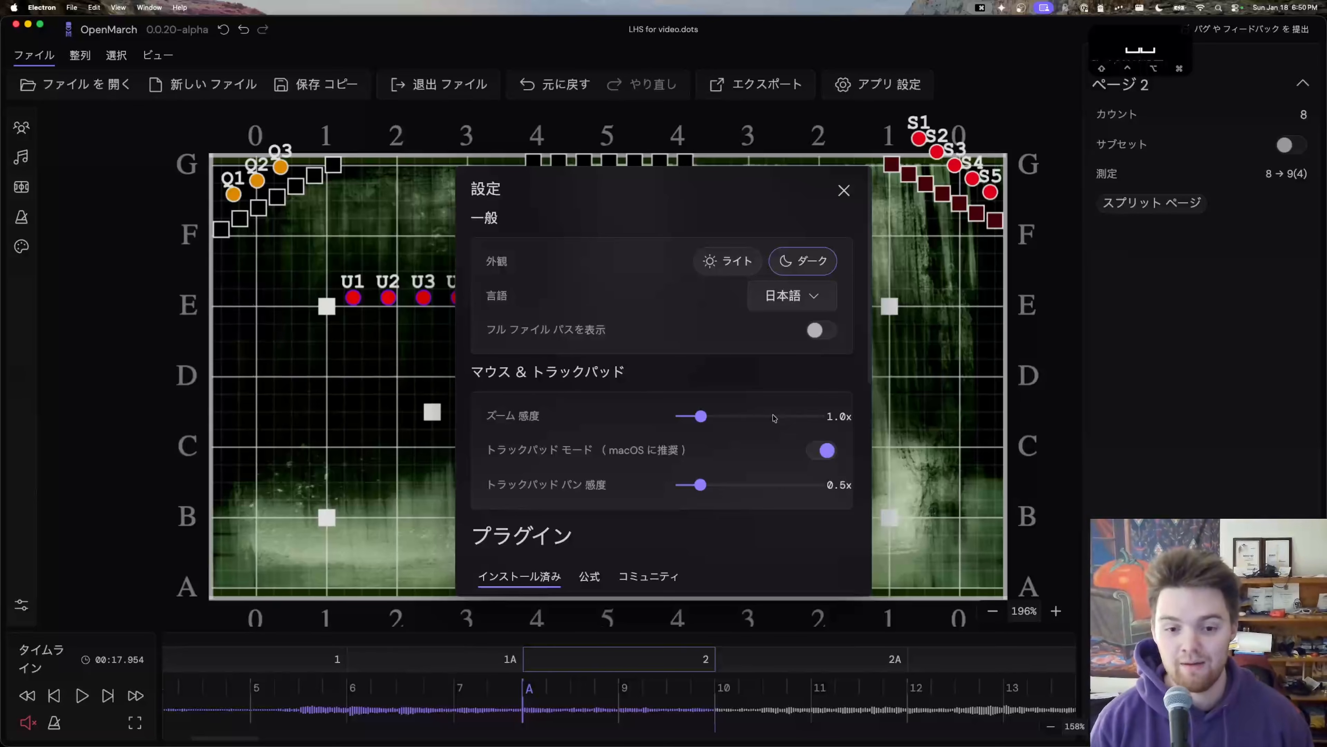
Step: Switch to the Chrome browser, open the Translating OpenMarch guide and examine its instructions for translators
{"action": "key", "text": "super+Tab"}
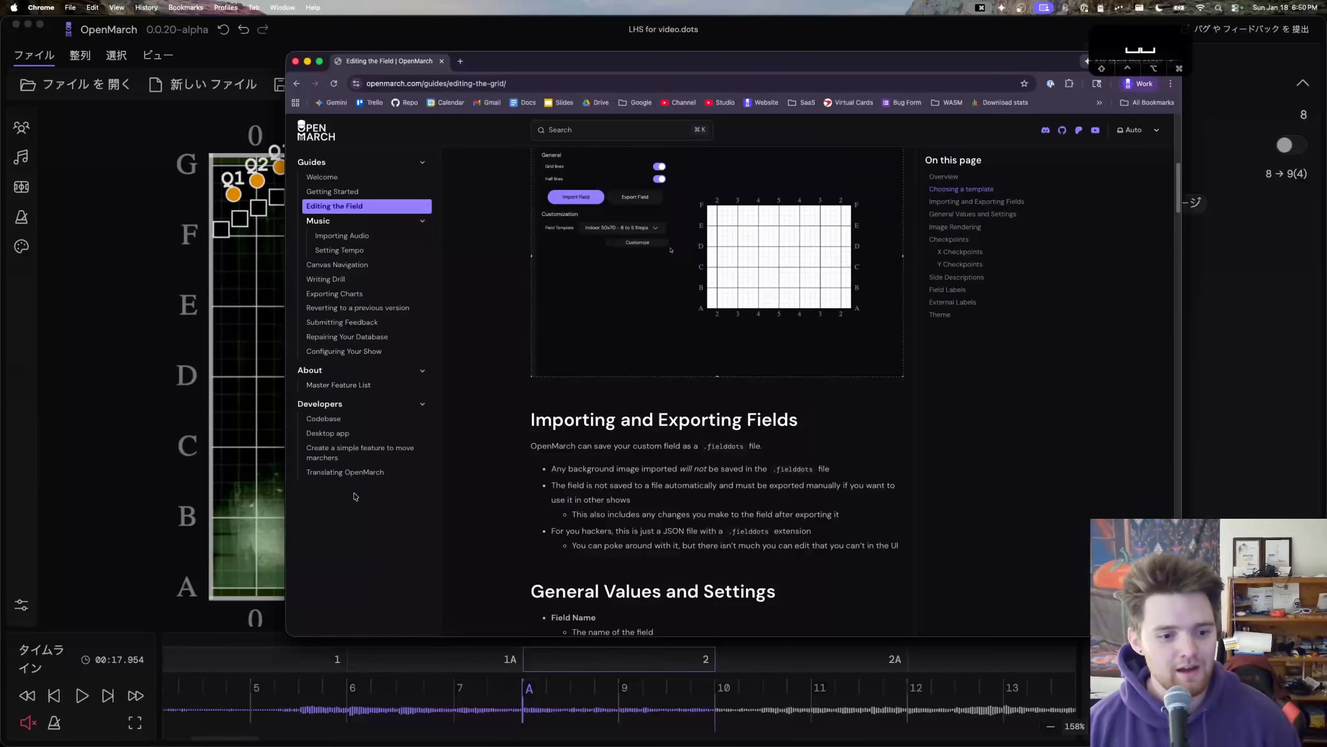
{"action": "left_click", "coordinate": [347, 471]}
{"action": "scroll", "coordinate": [650, 435], "scroll_direction": "down", "scroll_amount": 3}
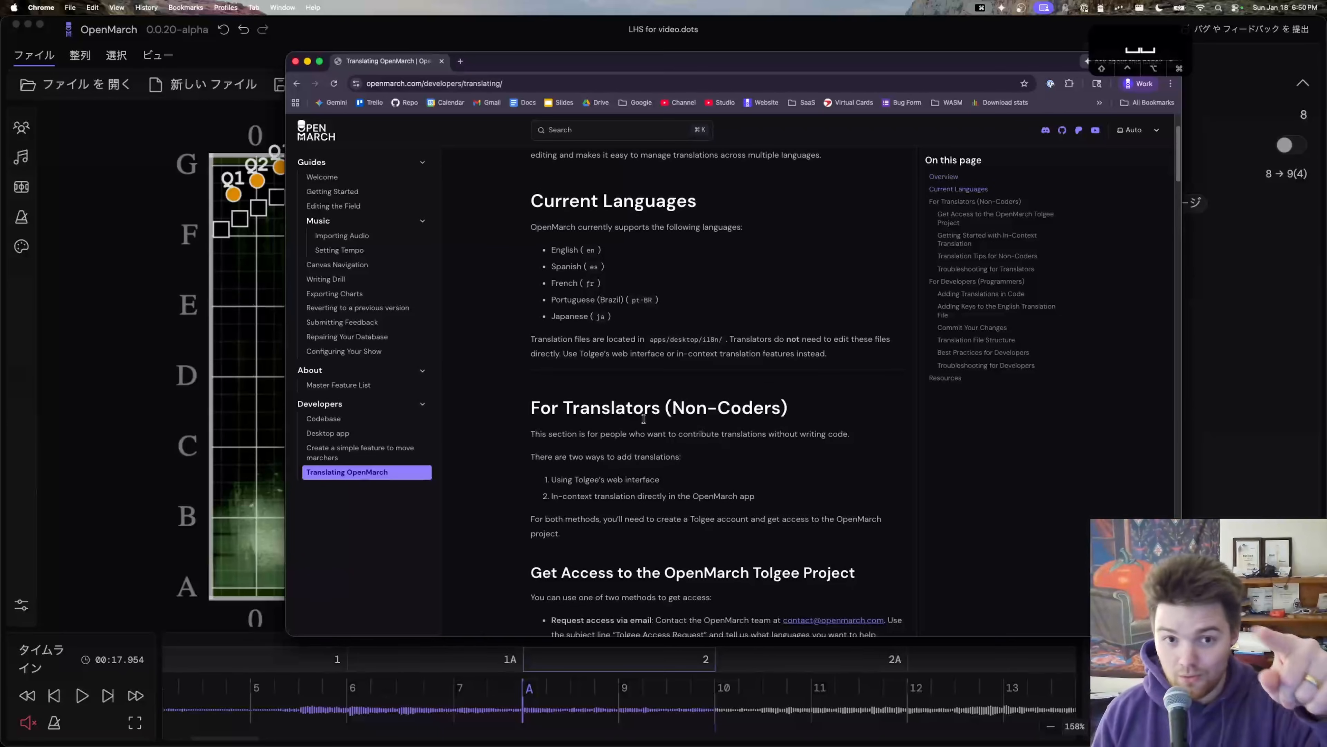
{"action": "scroll", "coordinate": [640, 412], "scroll_direction": "down", "scroll_amount": 5}
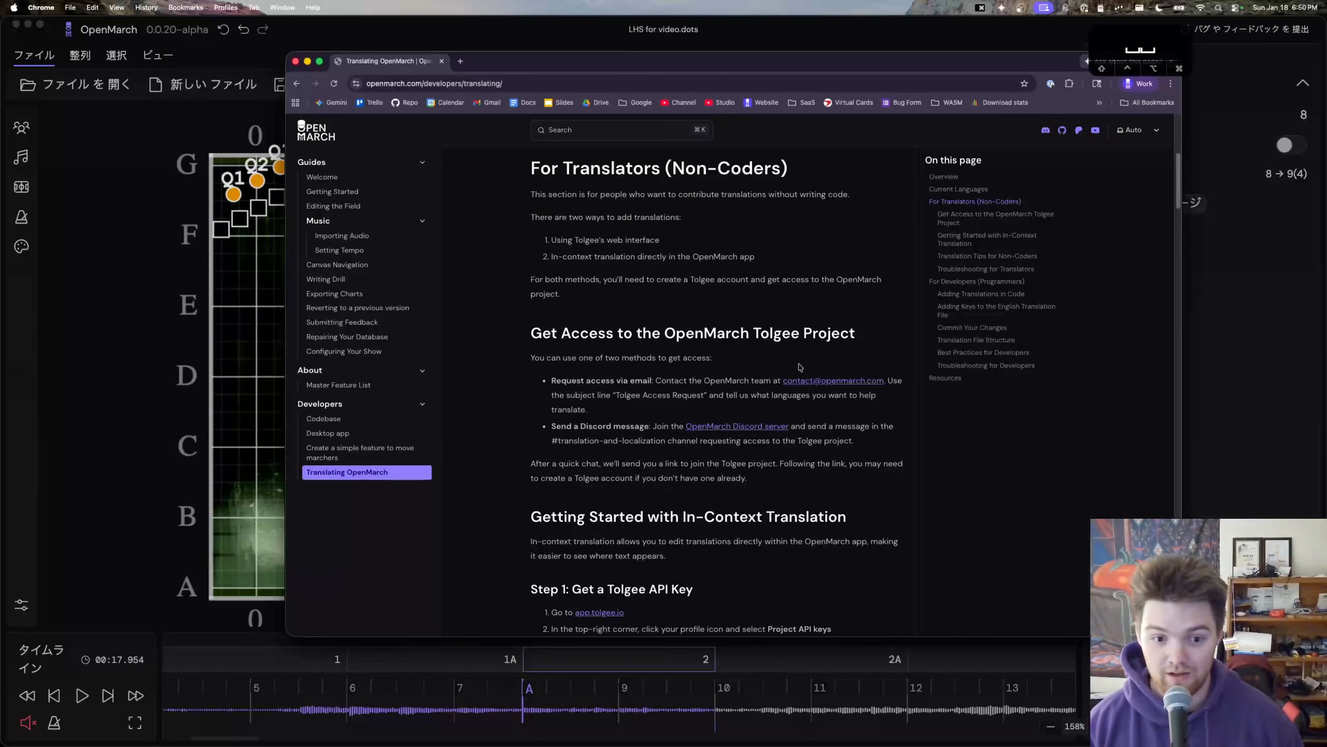
{"action": "scroll", "coordinate": [802, 369], "scroll_direction": "down", "scroll_amount": 20}
{"action": "scroll", "coordinate": [837, 379], "scroll_direction": "up", "scroll_amount": 18}
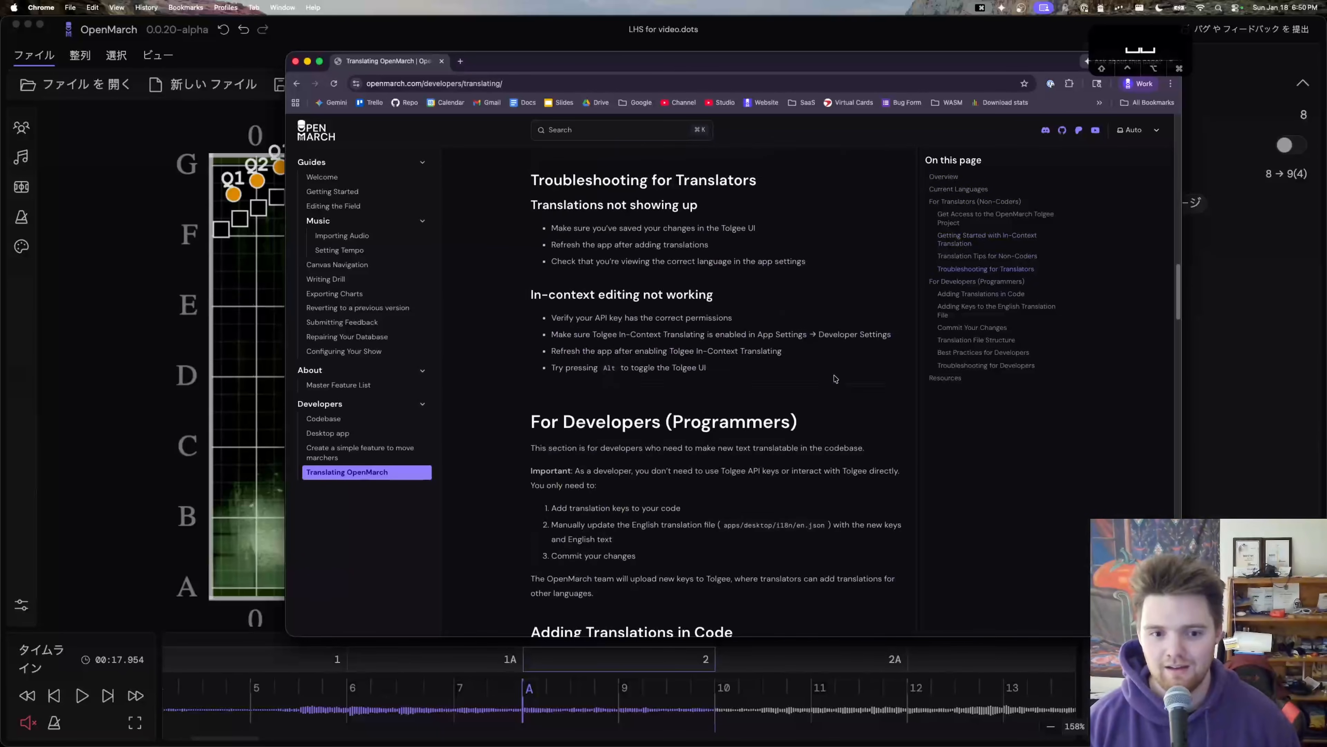
{"action": "scroll", "coordinate": [800, 380], "scroll_direction": "down", "scroll_amount": 4}
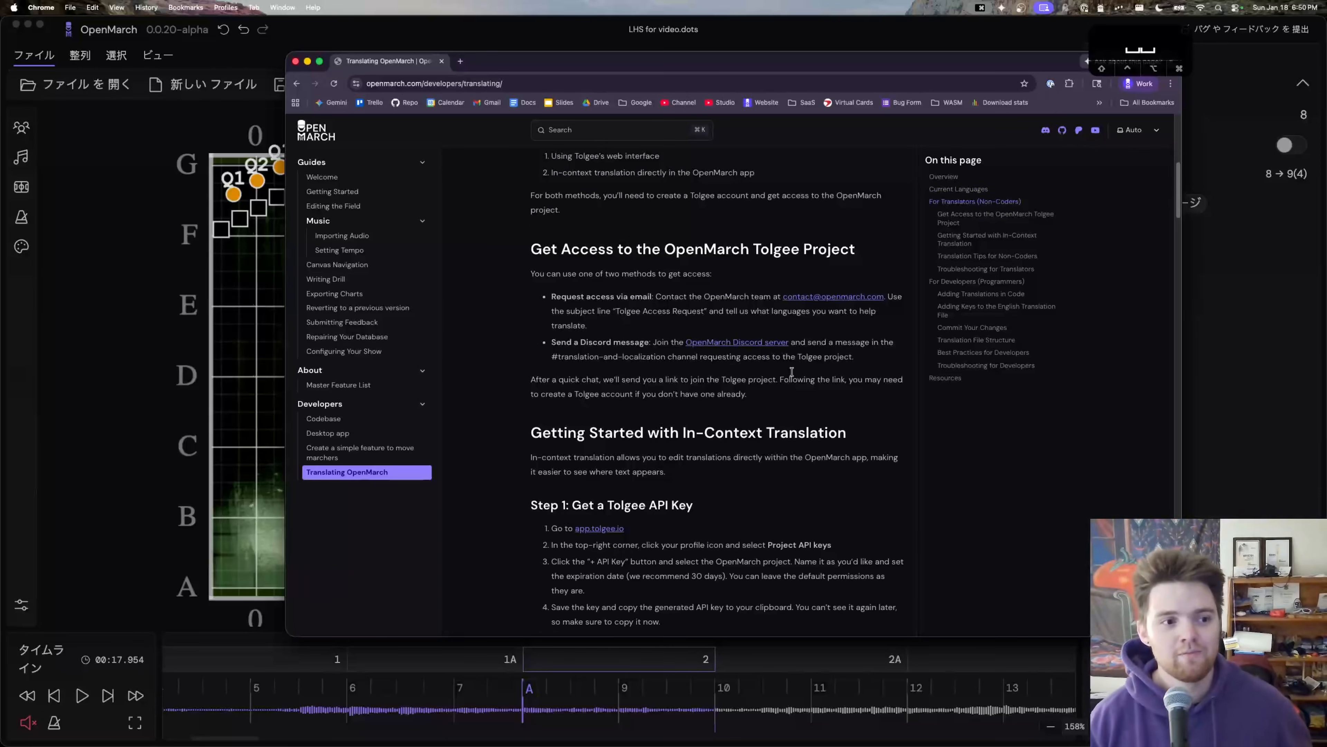
Step: Return to OpenMarch, set the interface language to English and close the settings
{"action": "left_click", "coordinate": [282, 395]}
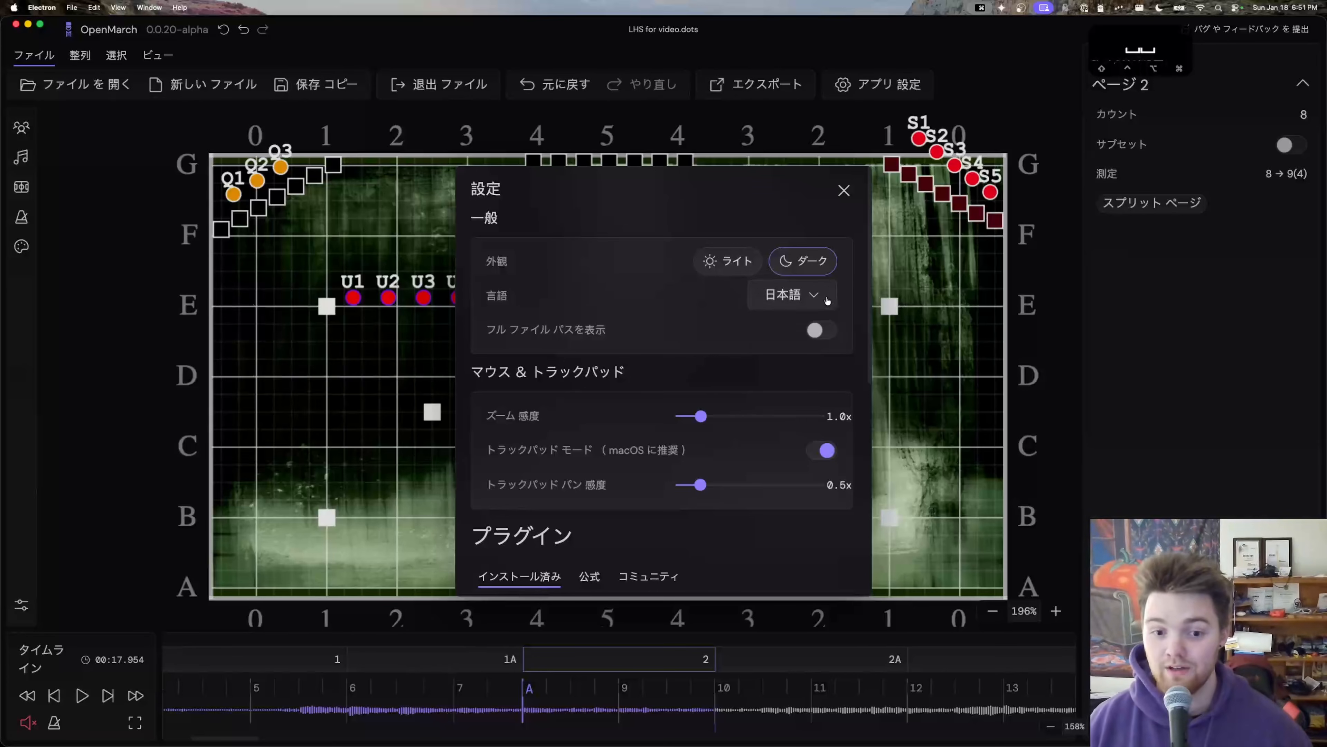
{"action": "left_click", "coordinate": [790, 296]}
{"action": "left_click", "coordinate": [805, 350]}
{"action": "left_click", "coordinate": [805, 304]}
{"action": "left_click", "coordinate": [794, 335]}
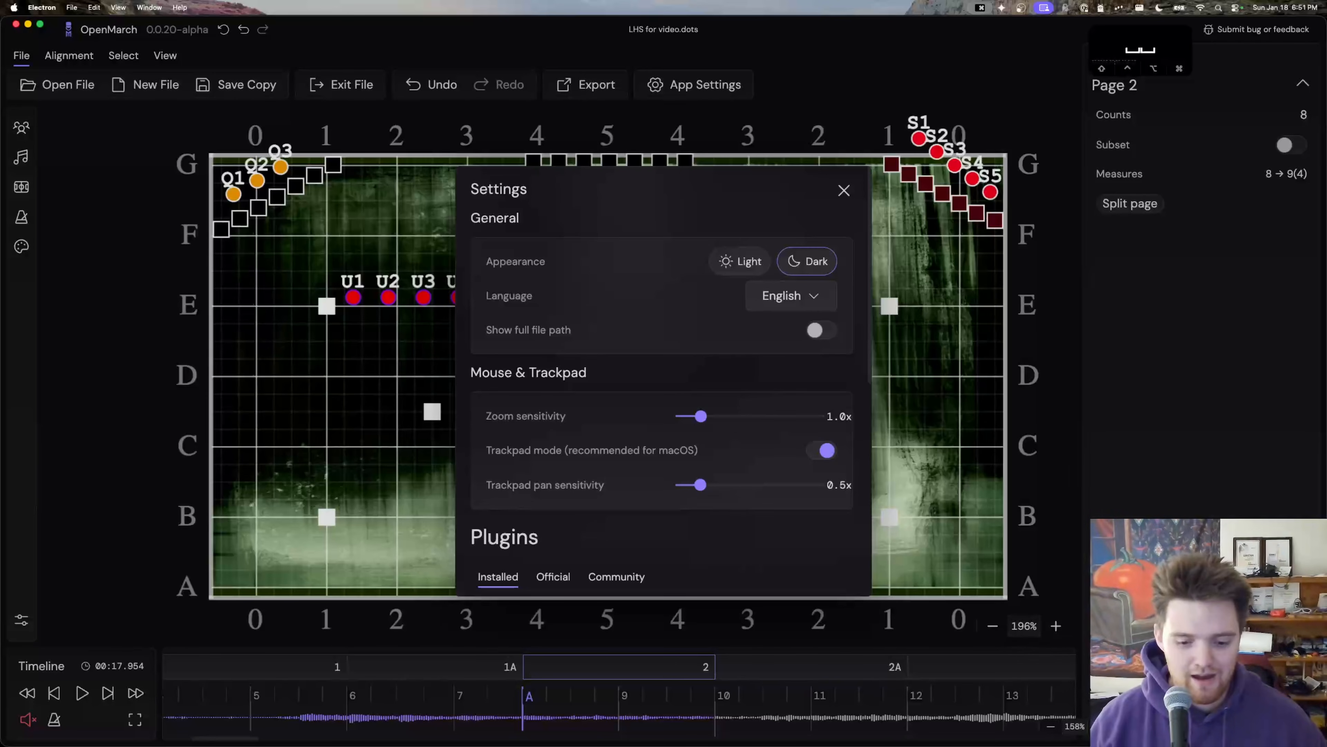
{"action": "left_click", "coordinate": [845, 191]}
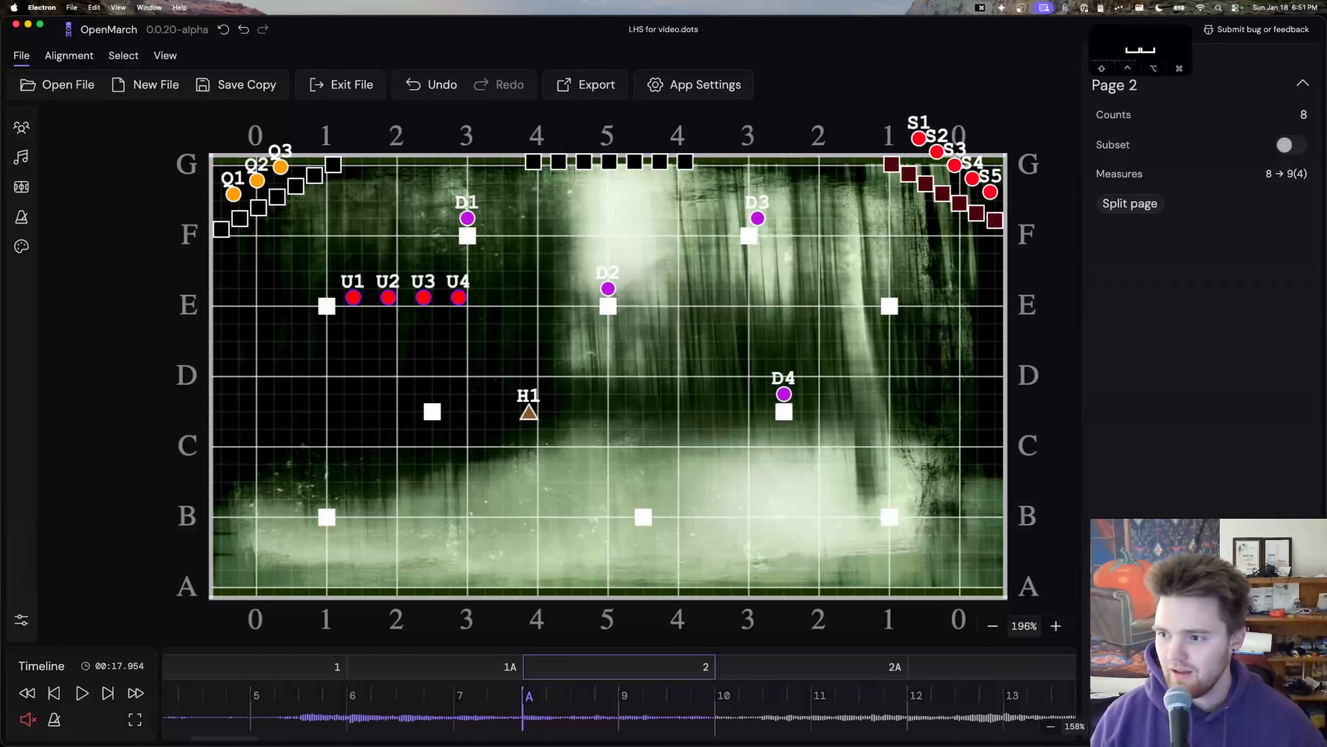
Step: Enter the note "Bass drums go around props" for page 2
{"action": "left_click_drag", "start_coordinate": [1208, 633], "coordinate": [119, 632]}
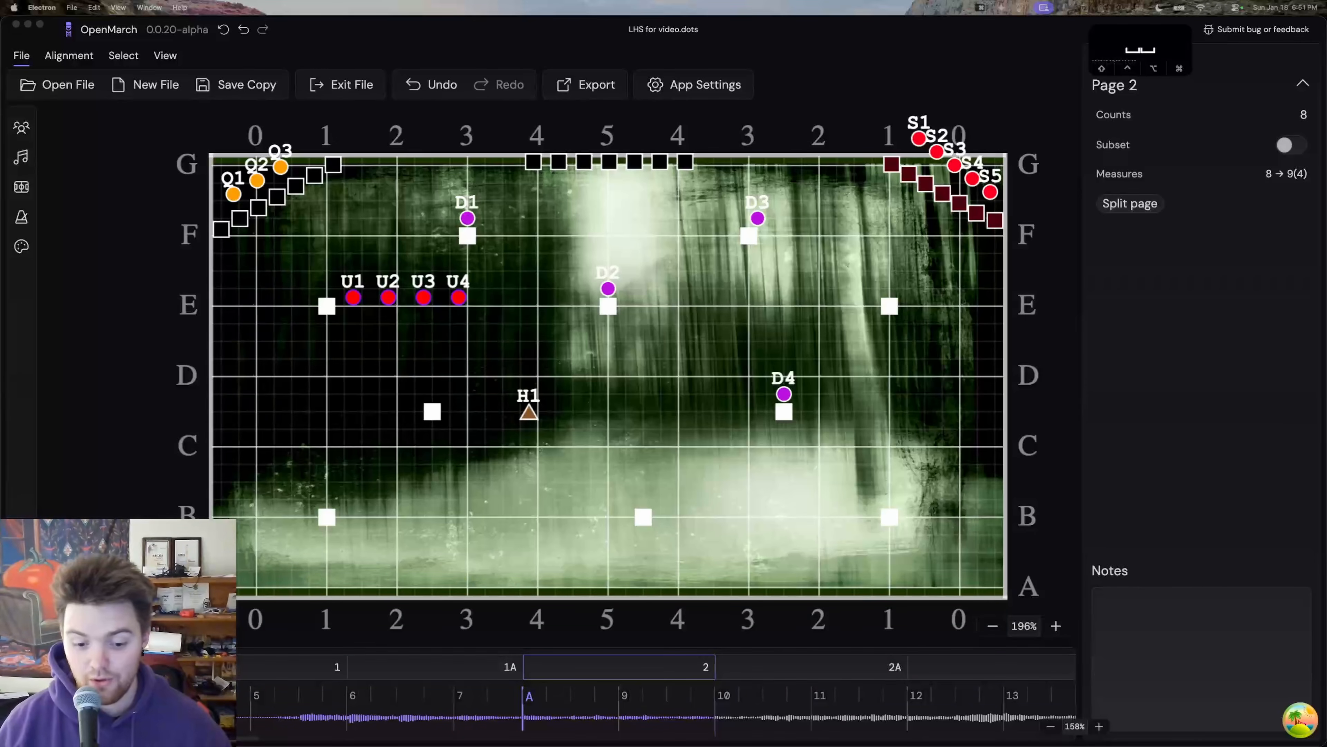
{"action": "left_click", "coordinate": [1207, 595]}
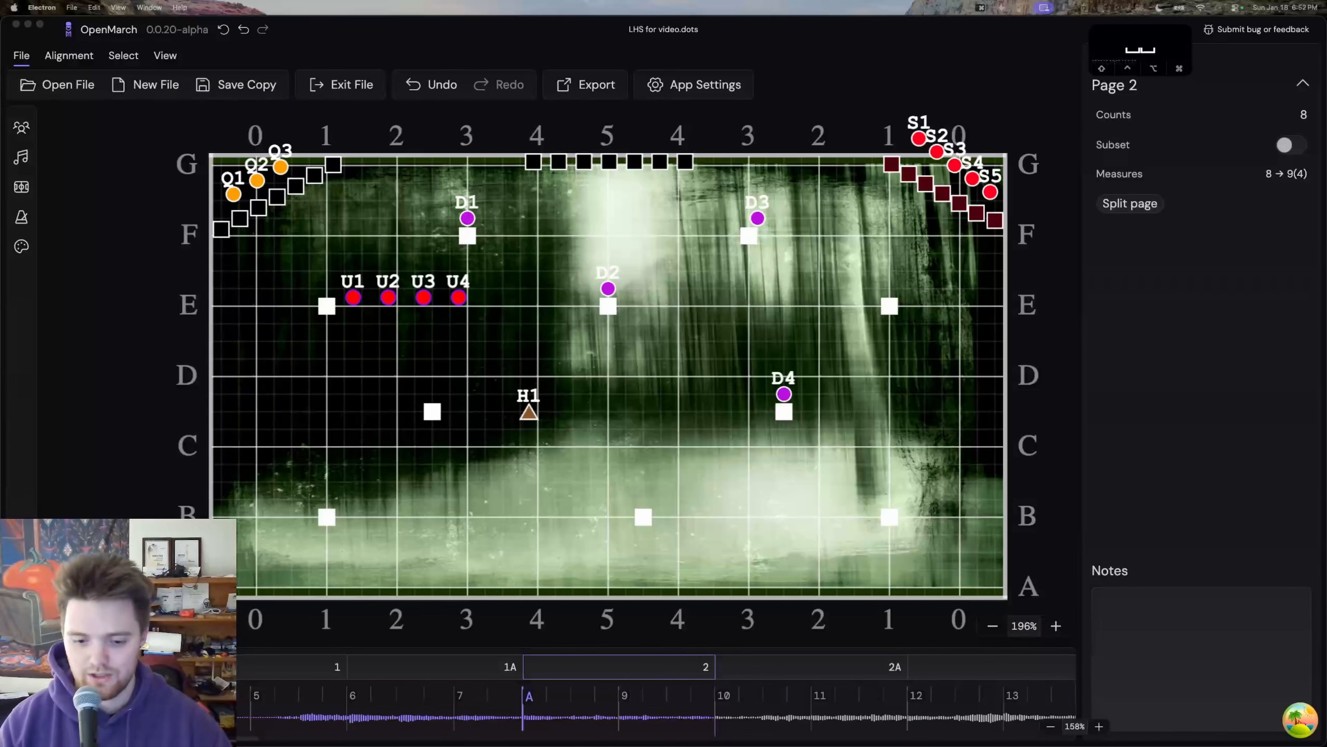
{"action": "left_click", "coordinate": [1212, 589]}
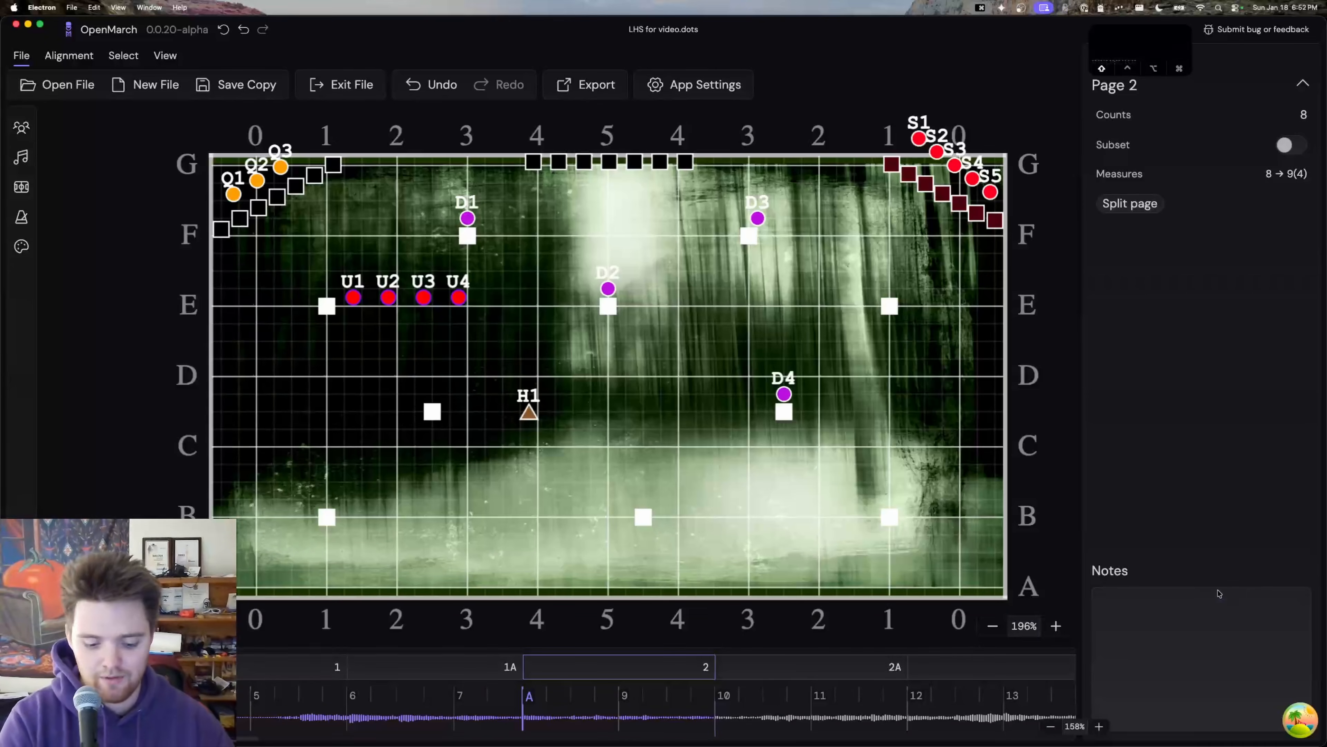
{"action": "type", "text": "Bass drums "}
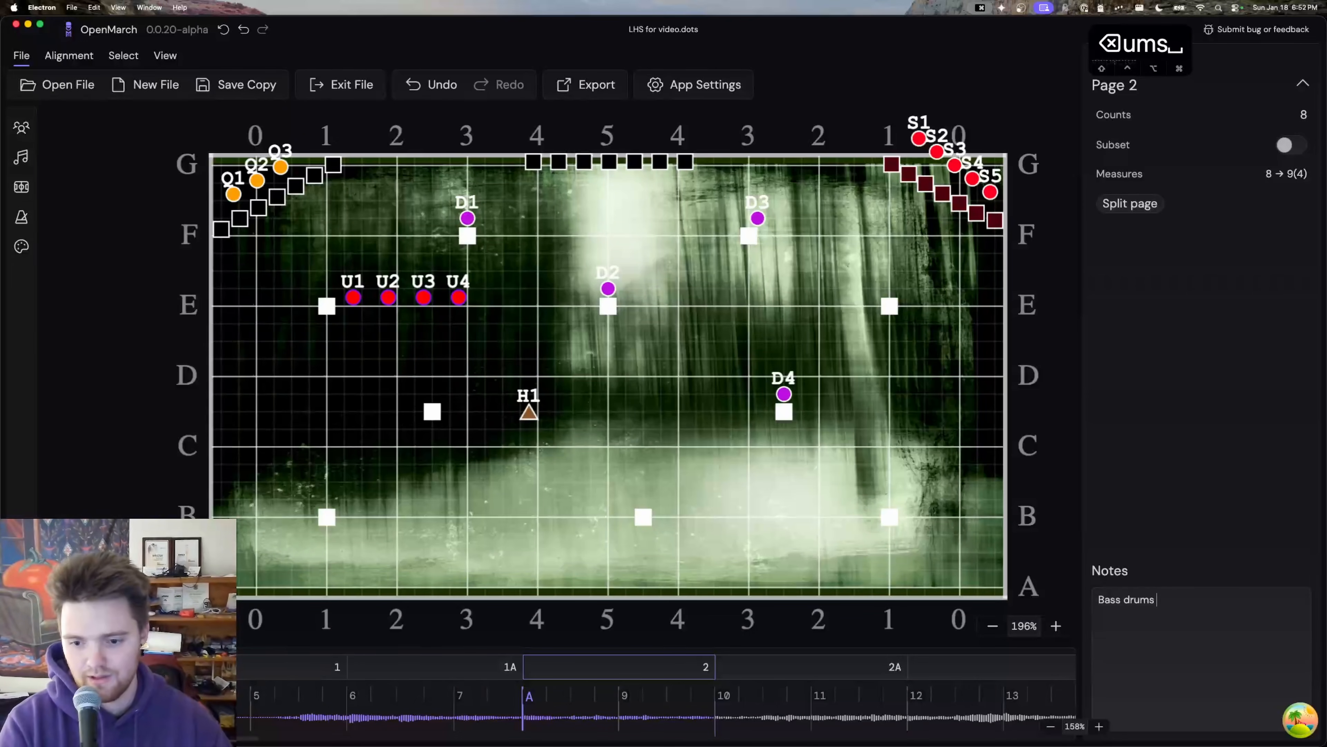
{"action": "type", "text": "go around pro"}
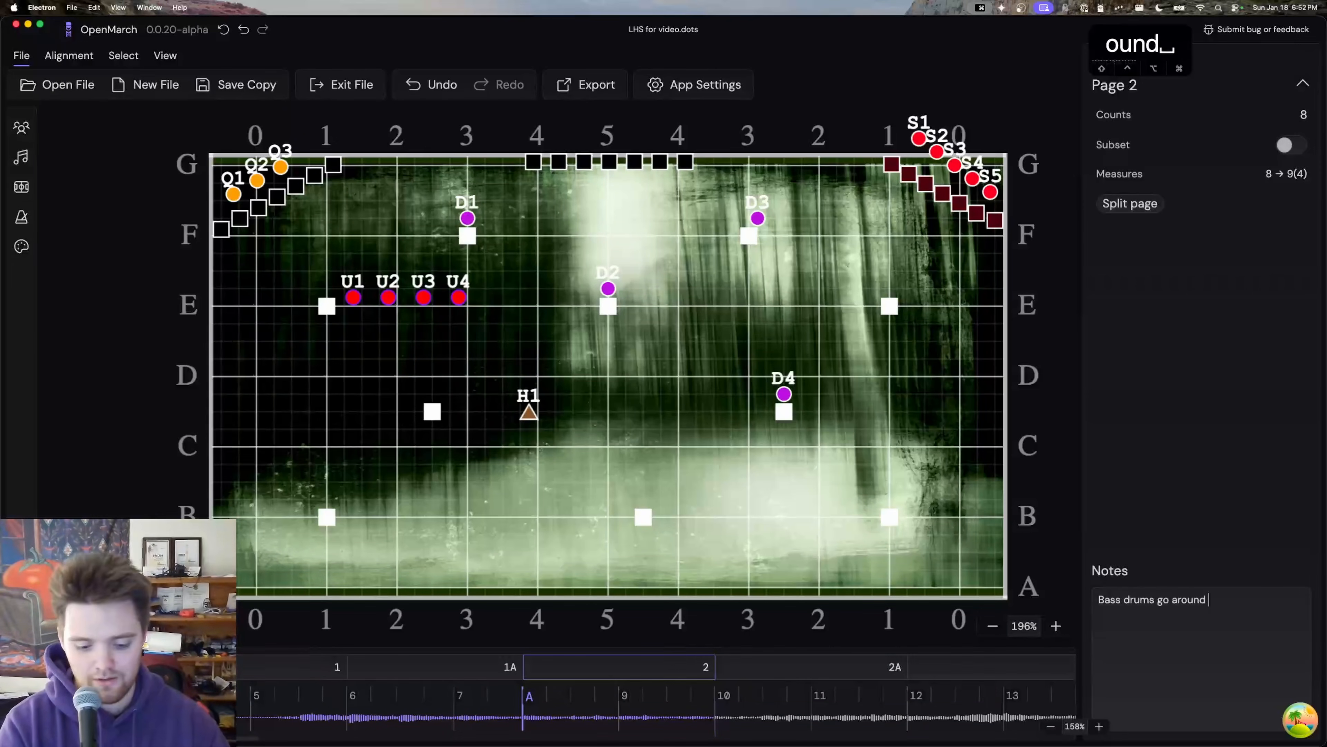
{"action": "type", "text": "ps"}
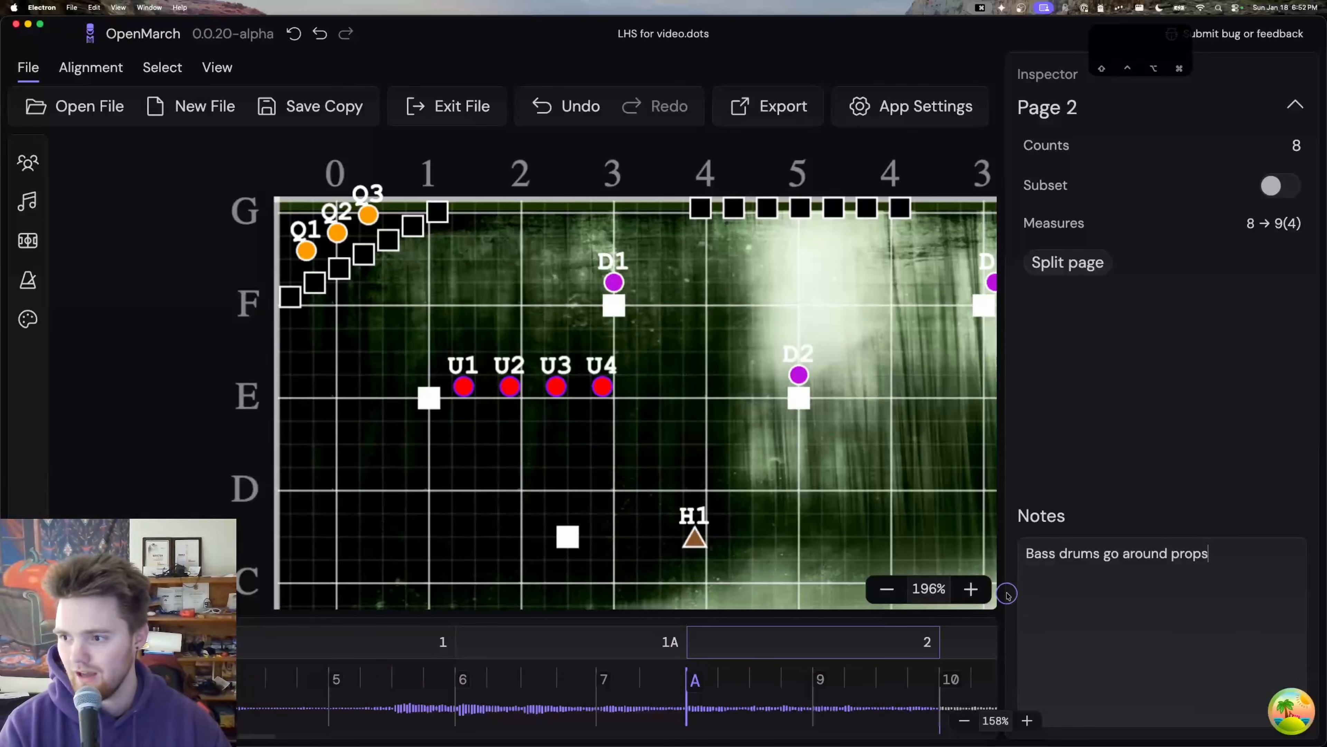
Step: Try bold, italic and underline formatting on the page 2 note text, and return it to plain text
{"action": "double_click", "coordinate": [1058, 555]}
{"action": "triple_click", "coordinate": [1058, 554]}
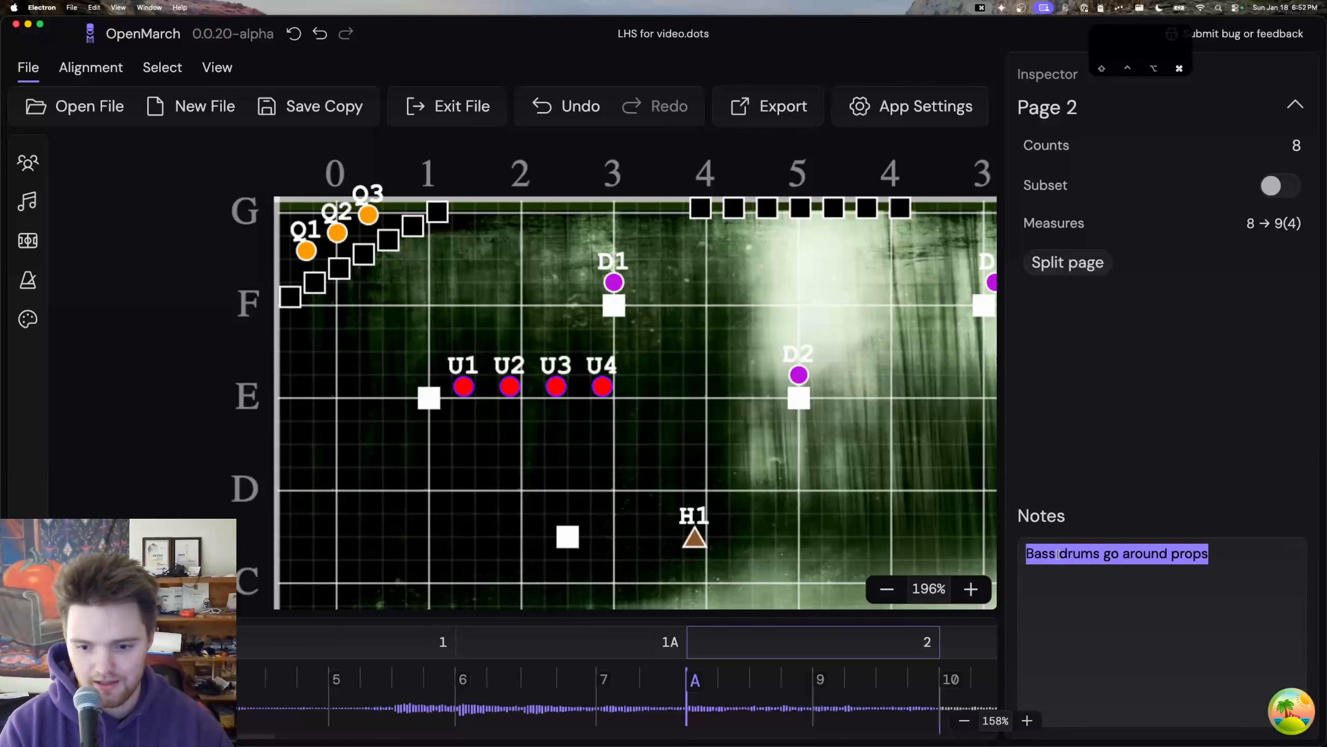
{"action": "key", "text": "super+b"}
{"action": "left_click", "coordinate": [1144, 582]}
{"action": "key", "text": "super+a"}
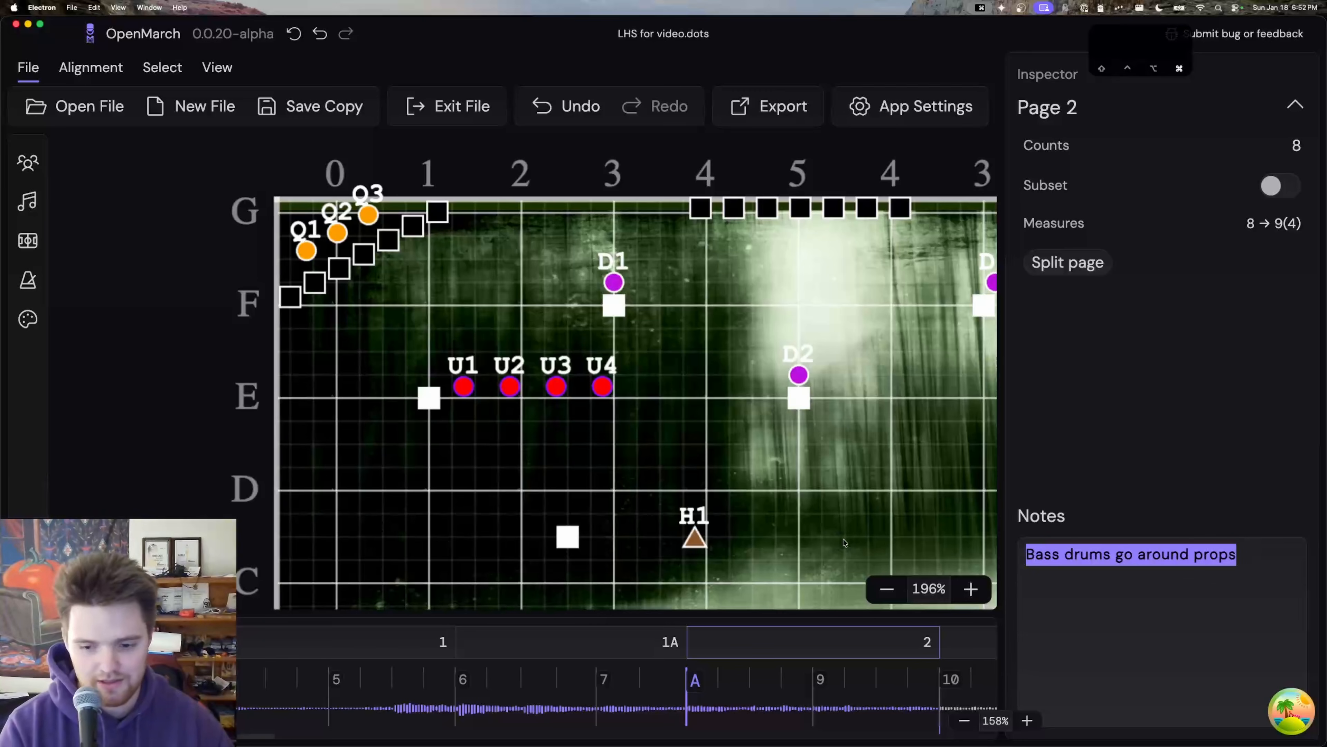
{"action": "key", "text": "super+i"}
{"action": "key", "text": "super+u"}
{"action": "key", "text": "super+i"}
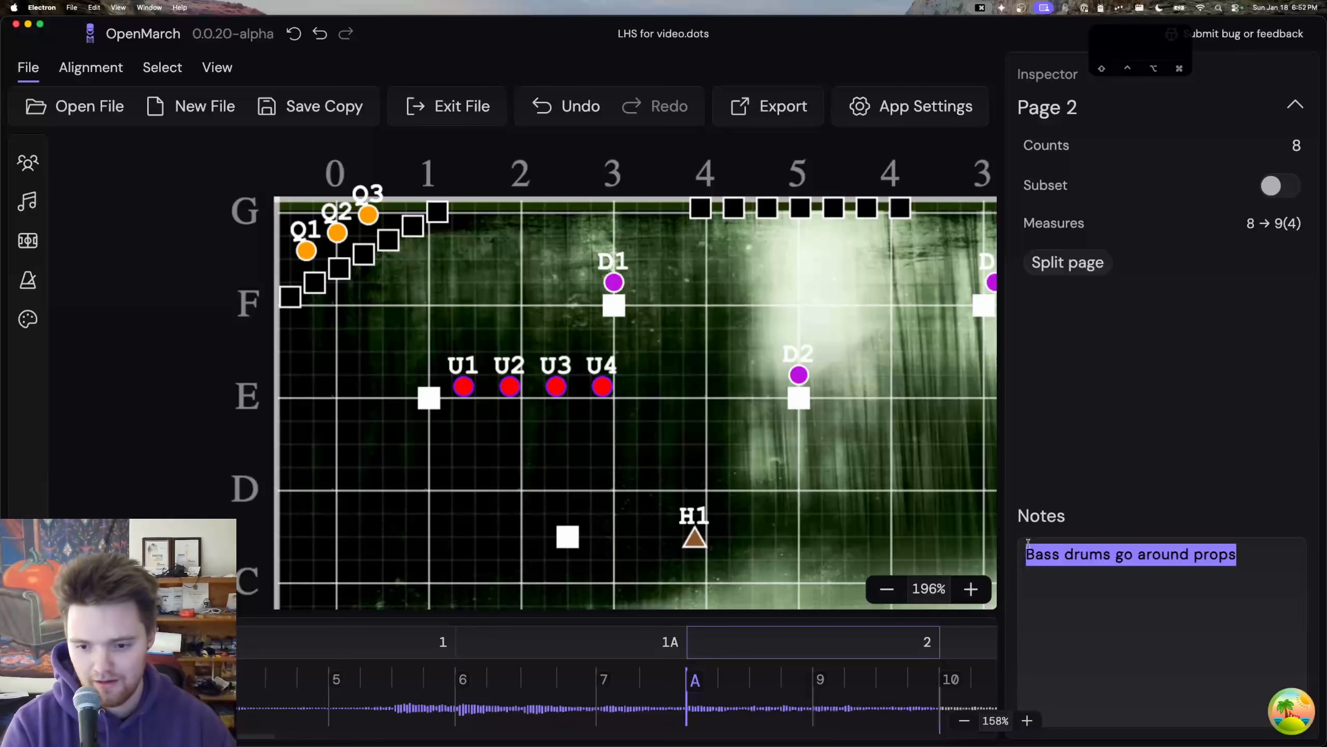
{"action": "left_click", "coordinate": [1152, 654]}
{"action": "left_click_drag", "start_coordinate": [1268, 549], "coordinate": [1061, 555]}
{"action": "key", "text": "super+u"}
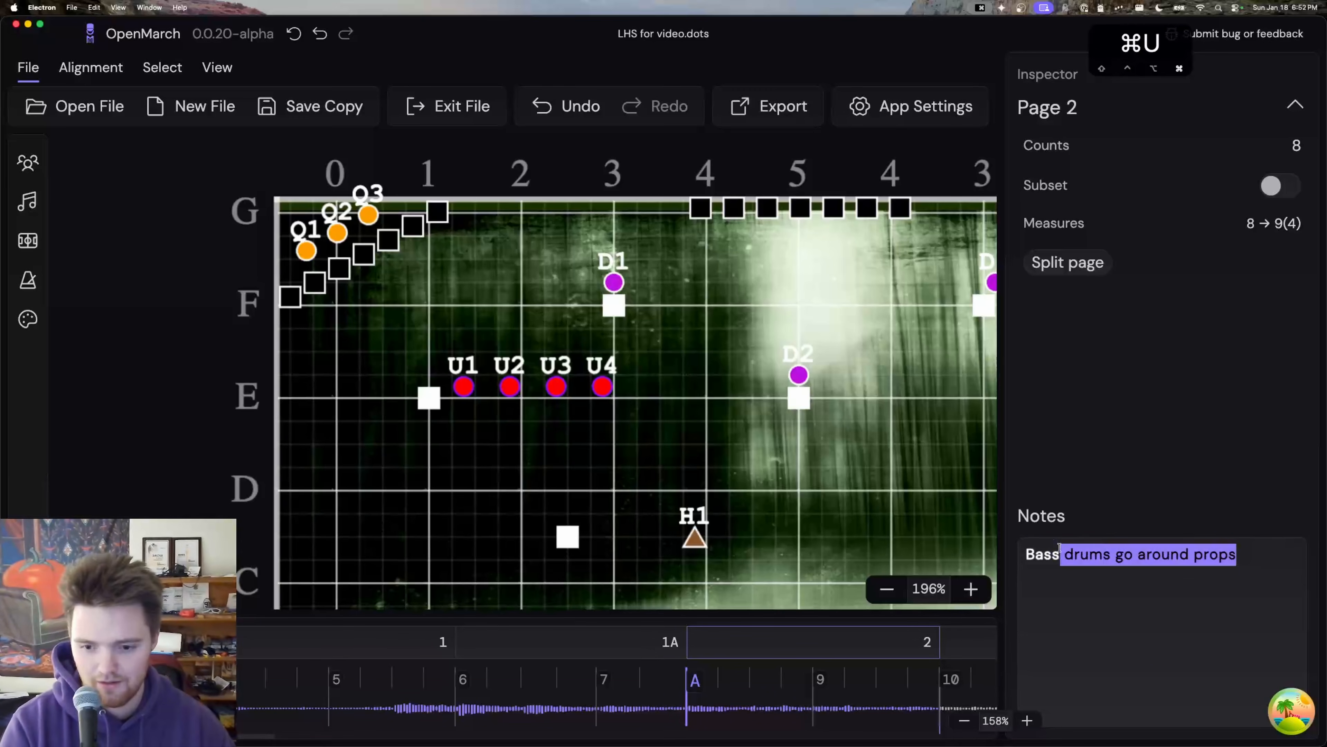
{"action": "left_click", "coordinate": [1168, 578]}
{"action": "key", "text": "super+a"}
{"action": "left_click", "coordinate": [1192, 580]}
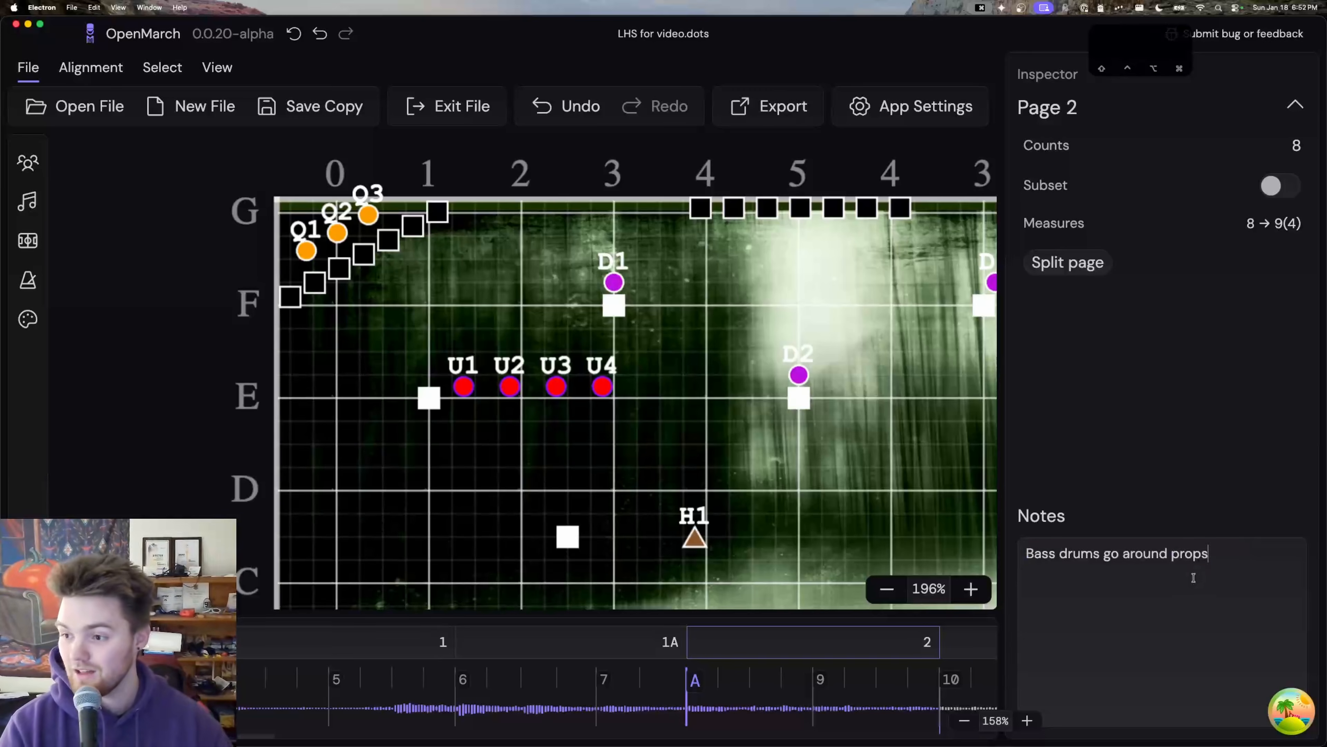
Step: Add the filler lines "asdfasdkfa" and "ansieuhawoief" below the note, and "asdkjfhaoiusyefh" after two blank lines
{"action": "key", "text": "Return"}
{"action": "type", "text": "asdfasdkfa"}
{"action": "key", "text": "Return"}
{"action": "type", "text": "ansieuhawoief"}
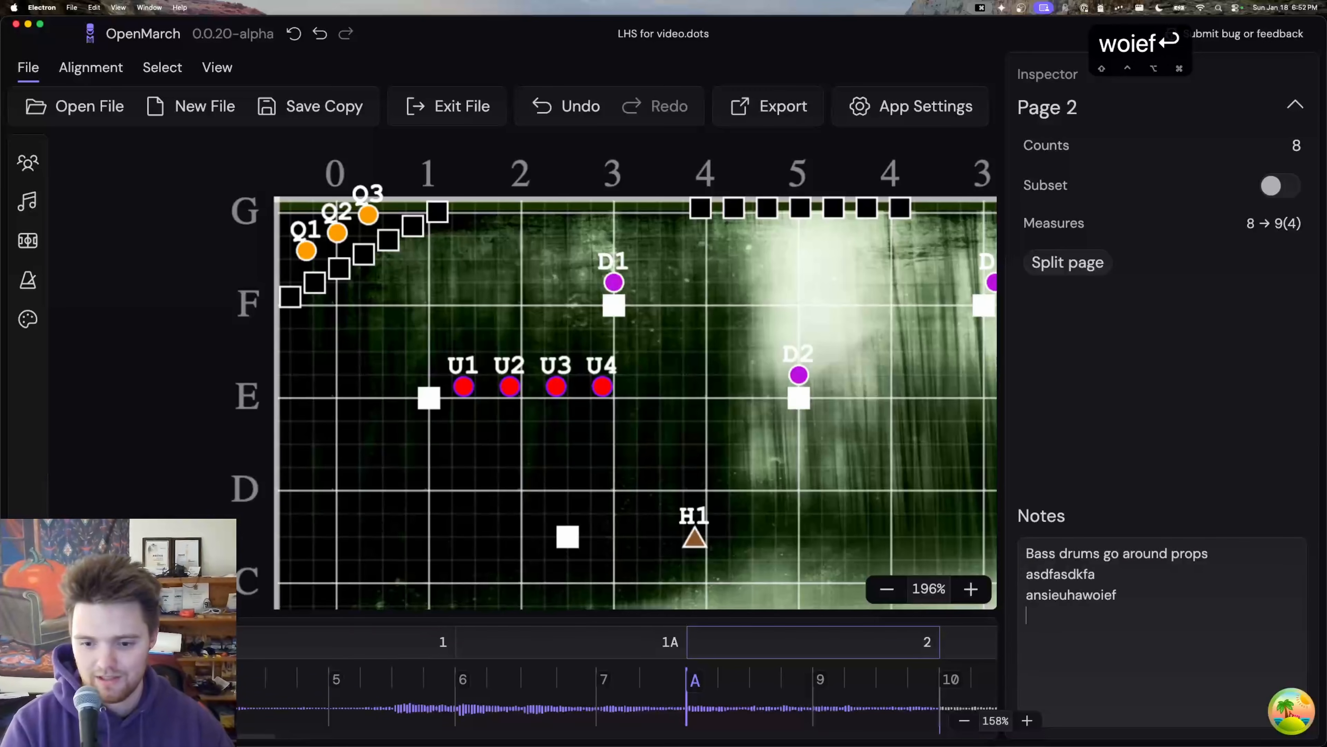
{"action": "key", "text": "Return"}
{"action": "key", "text": "Return"}
{"action": "key", "text": "Return"}
{"action": "type", "text": "asdkjfhaoiusyefh"}
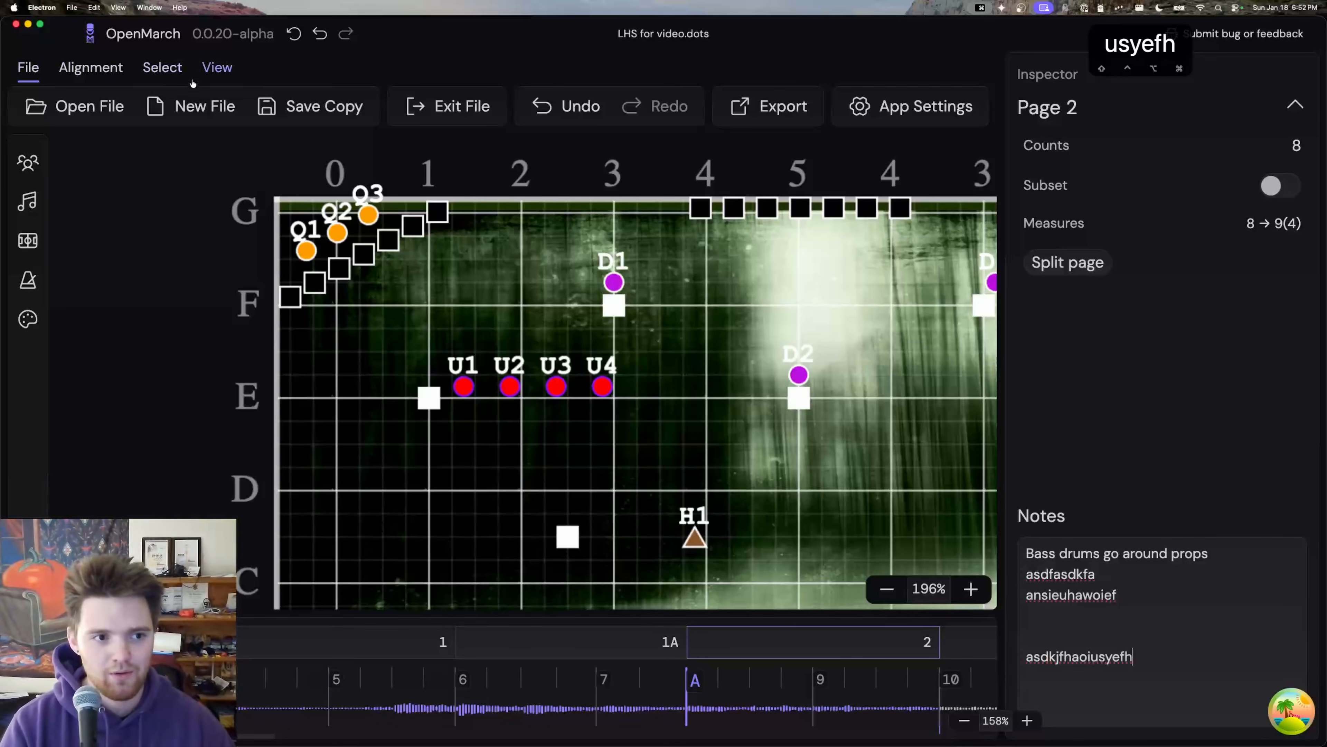
Step: Export the drill charts with notes appendix pages to the IDL 2026 folder as LHS for video-2026-01-18-charts
{"action": "left_click", "coordinate": [756, 116]}
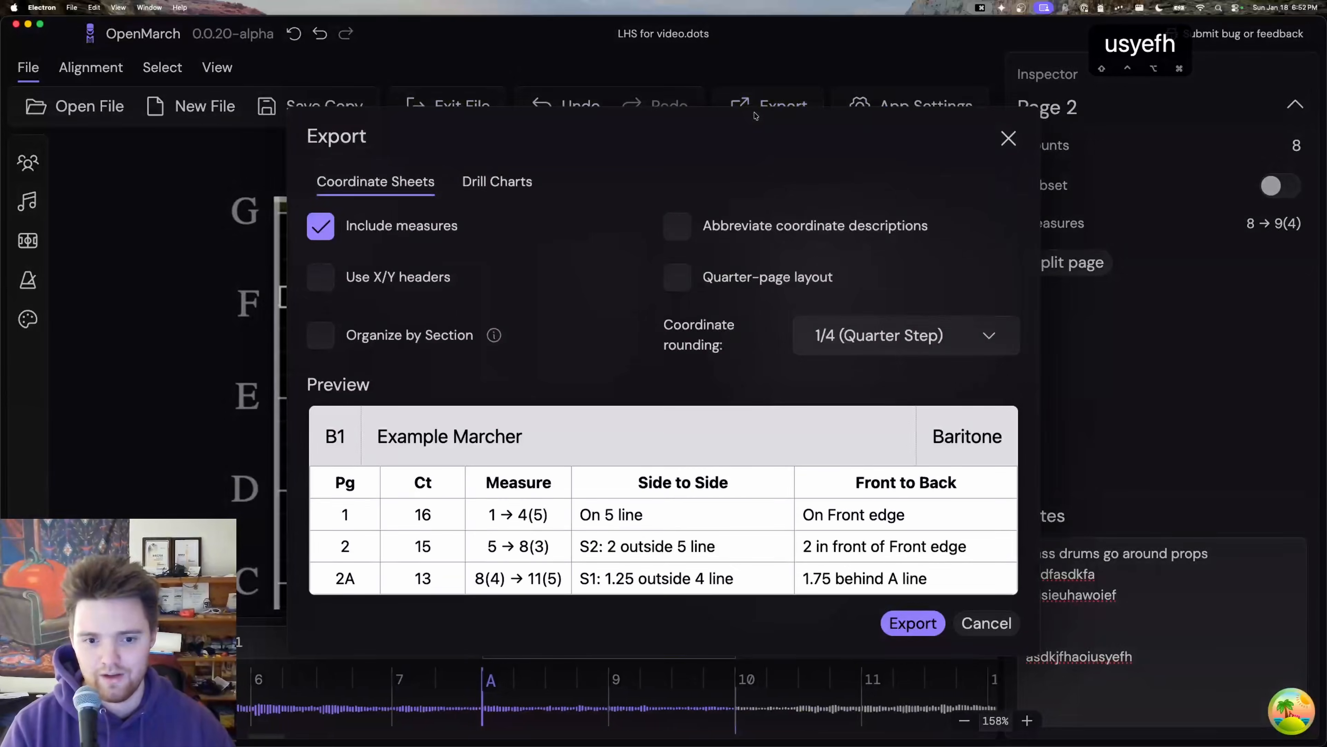
{"action": "left_click", "coordinate": [497, 181]}
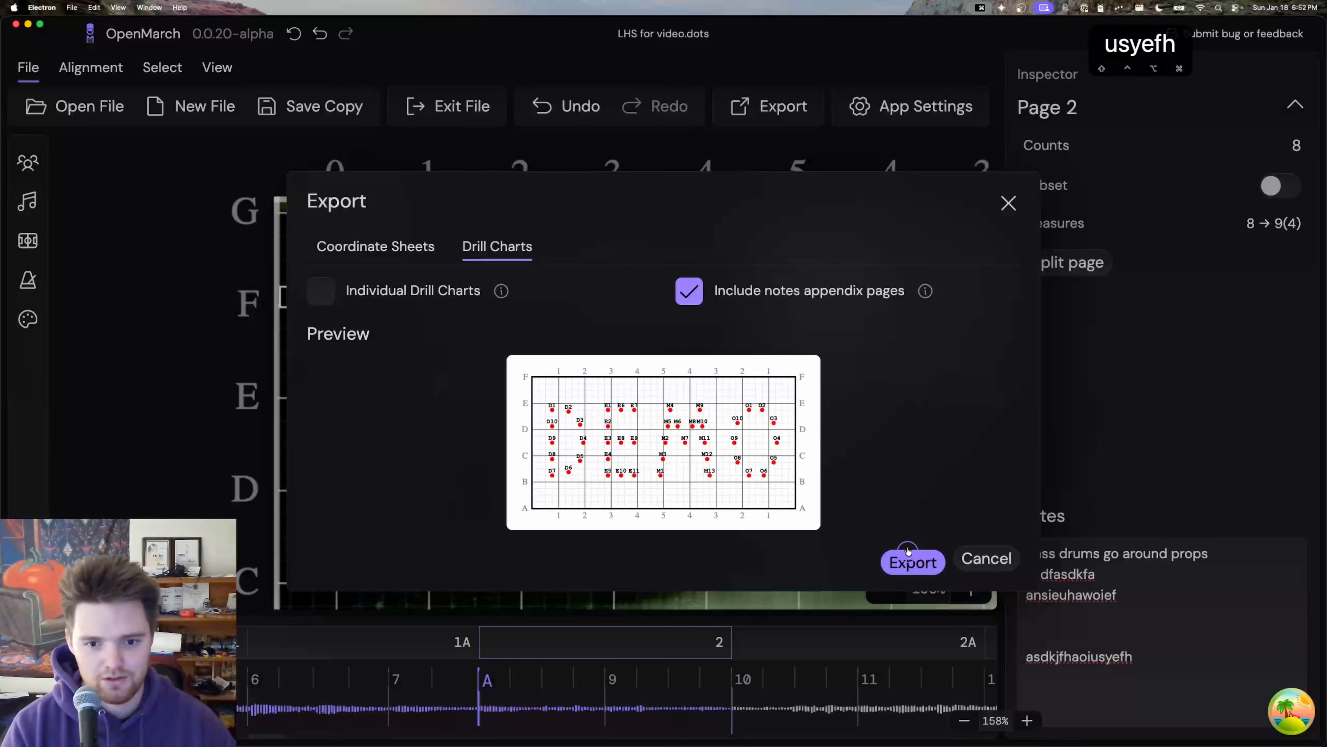
{"action": "left_click", "coordinate": [913, 558]}
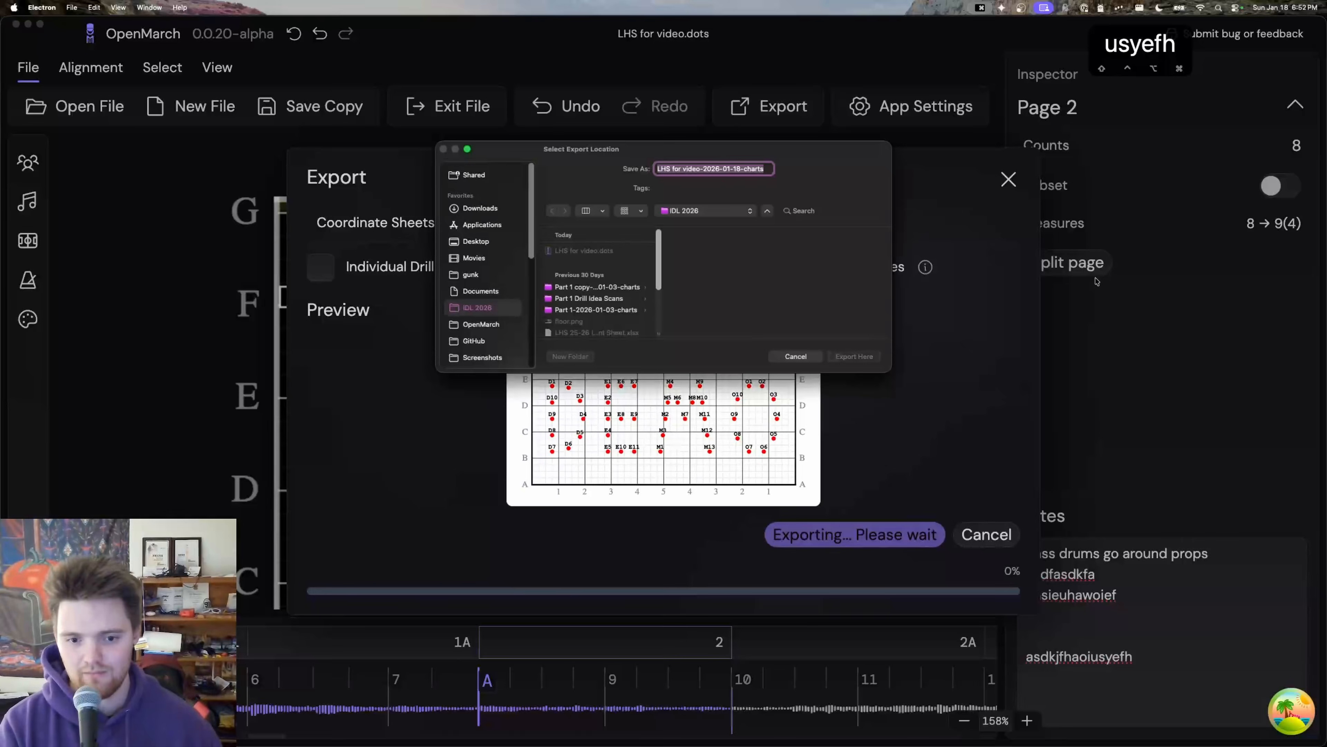
{"action": "left_click", "coordinate": [872, 358]}
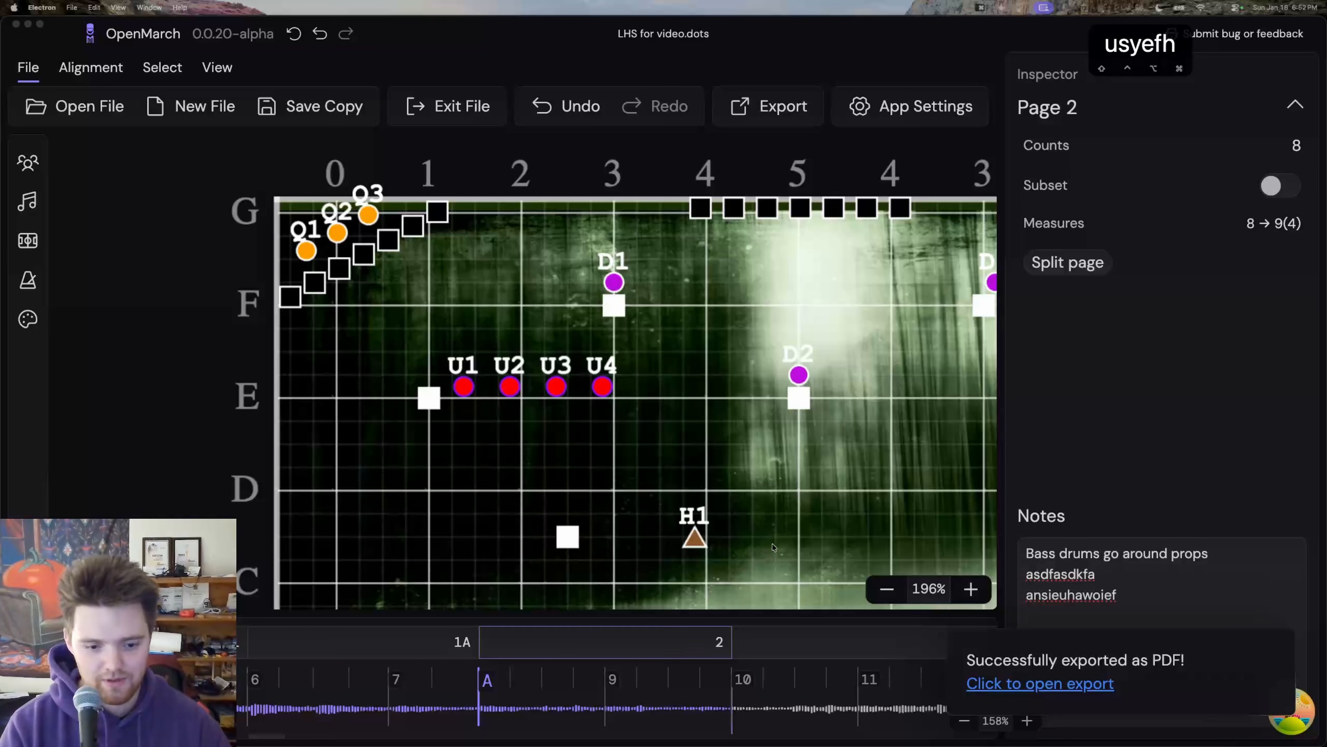
Step: Switch to the exported charts PDF in Preview and examine the notes below each set and on the appendix pages
{"action": "key", "text": "super+Left"}
{"action": "key", "text": "ctrl+alt+super+Left"}
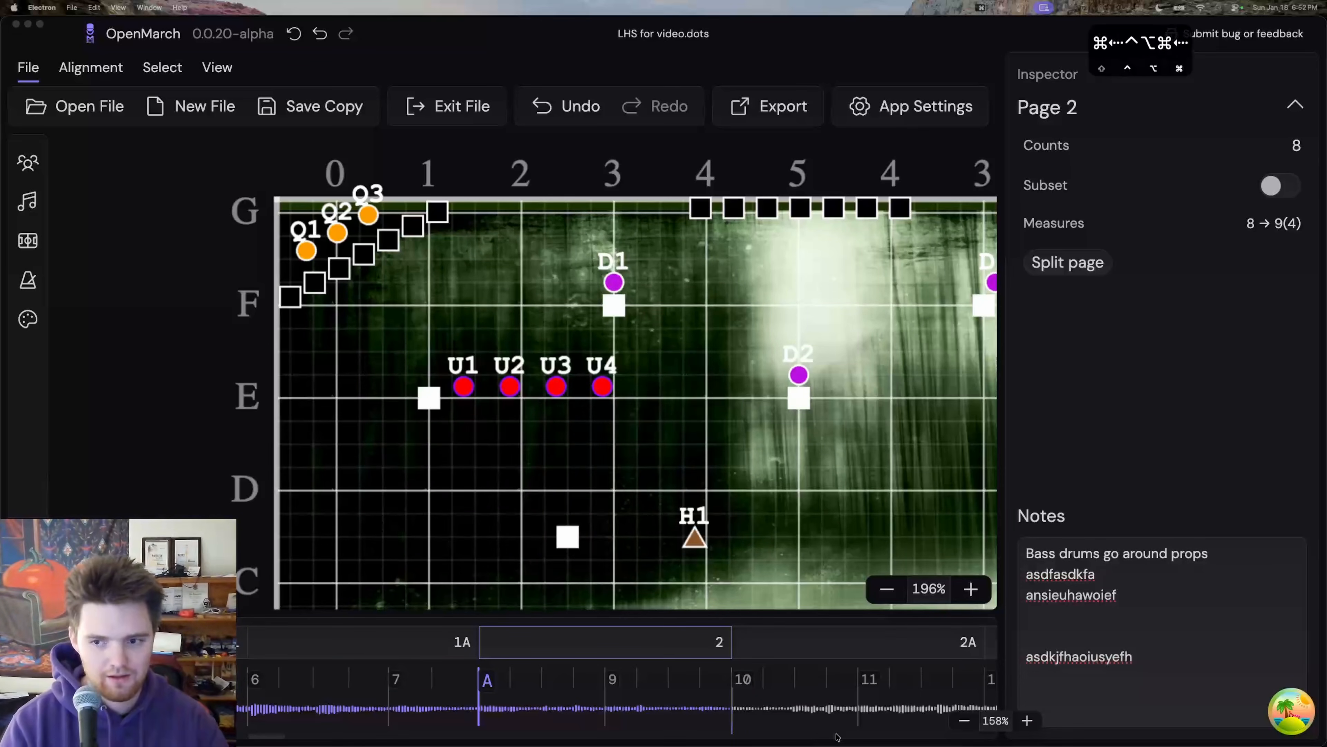
{"action": "scroll", "coordinate": [582, 413], "scroll_direction": "down", "scroll_amount": 15}
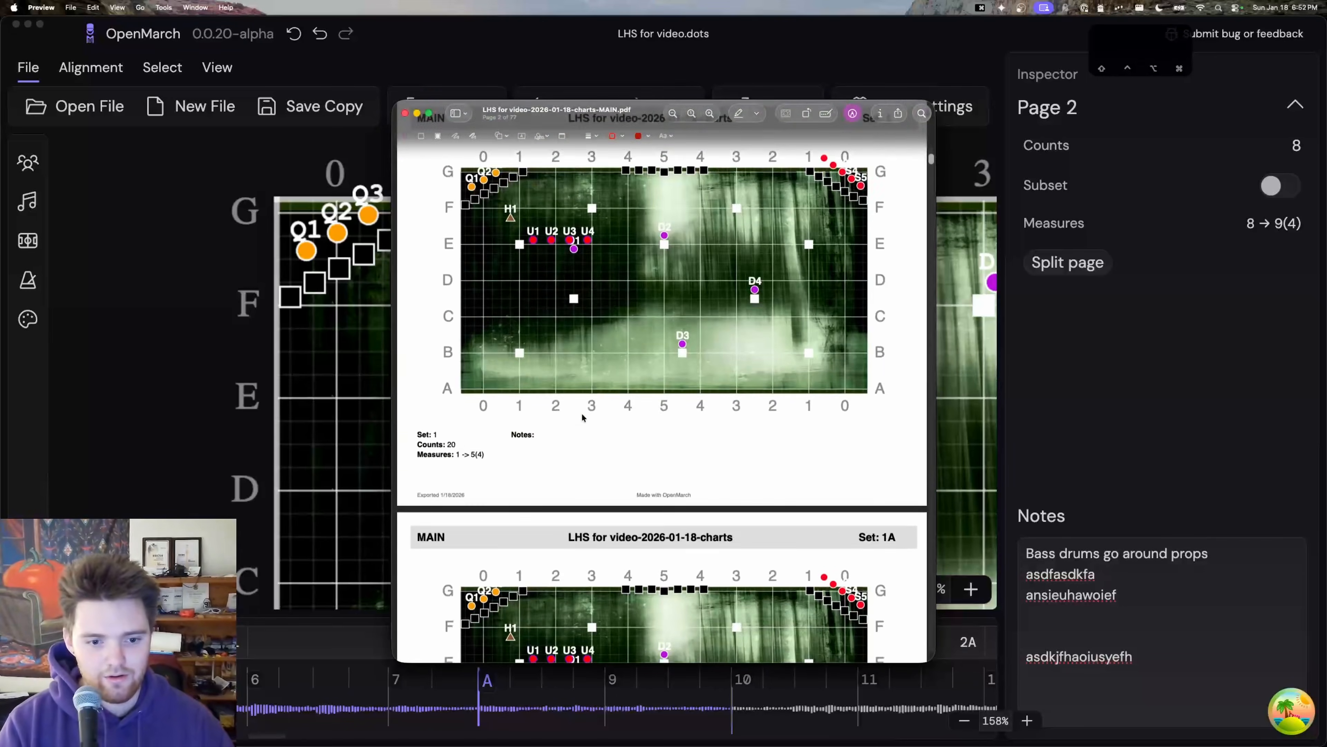
{"action": "scroll", "coordinate": [582, 413], "scroll_direction": "down", "scroll_amount": 1}
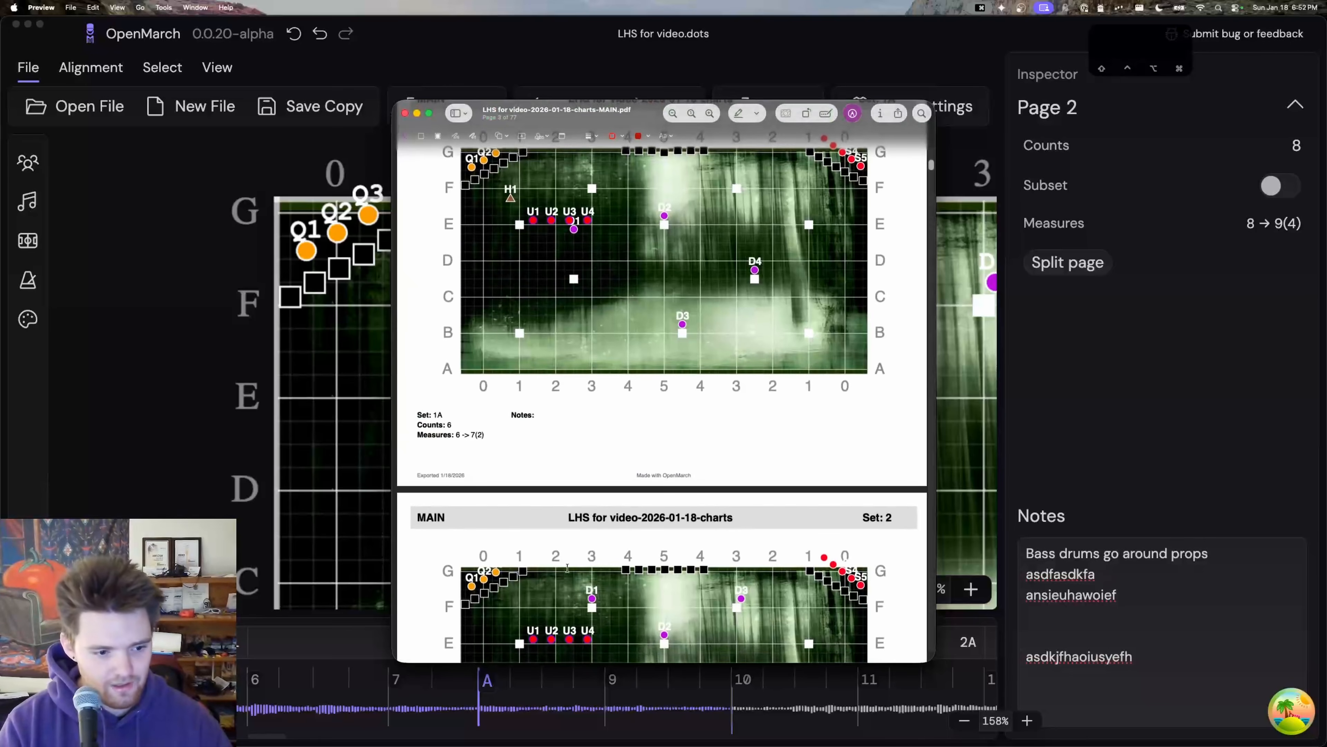
{"action": "scroll", "coordinate": [701, 328], "scroll_direction": "down", "scroll_amount": 5}
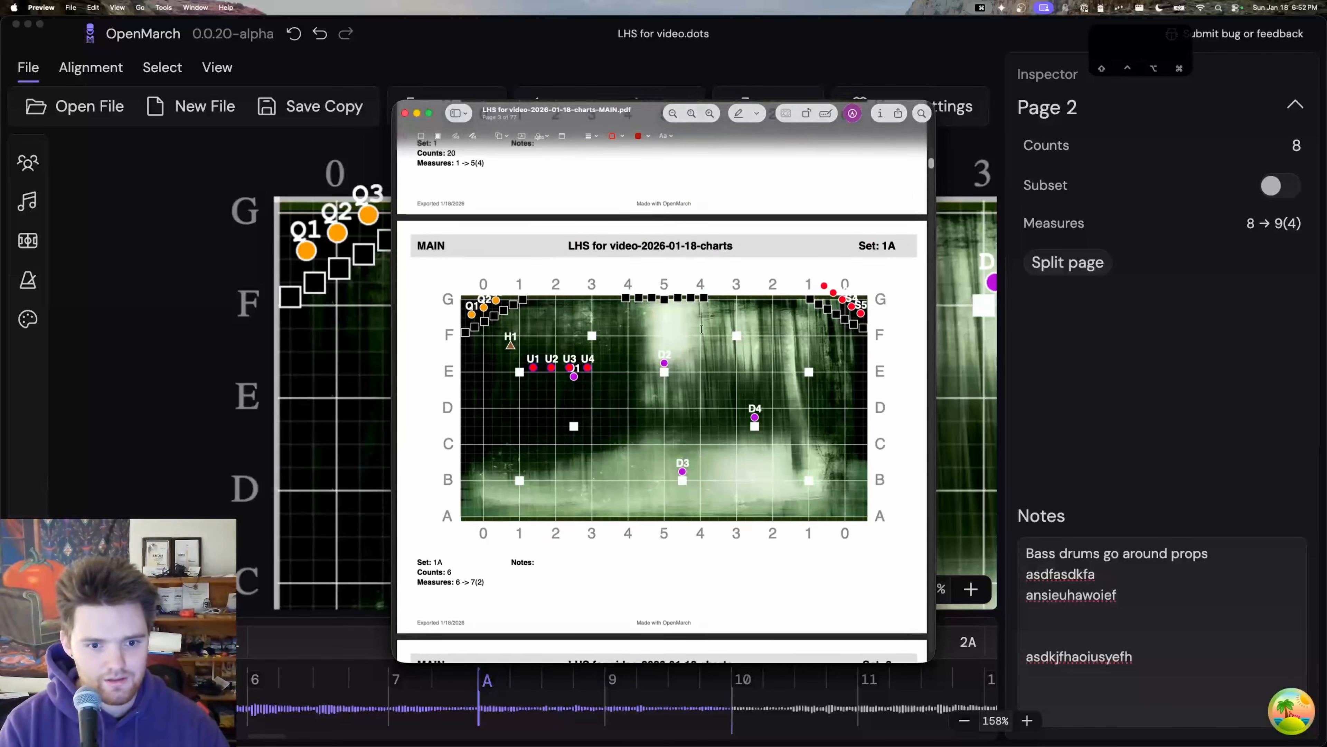
{"action": "scroll", "coordinate": [701, 330], "scroll_direction": "up", "scroll_amount": 2}
{"action": "scroll", "coordinate": [702, 329], "scroll_direction": "down", "scroll_amount": 5}
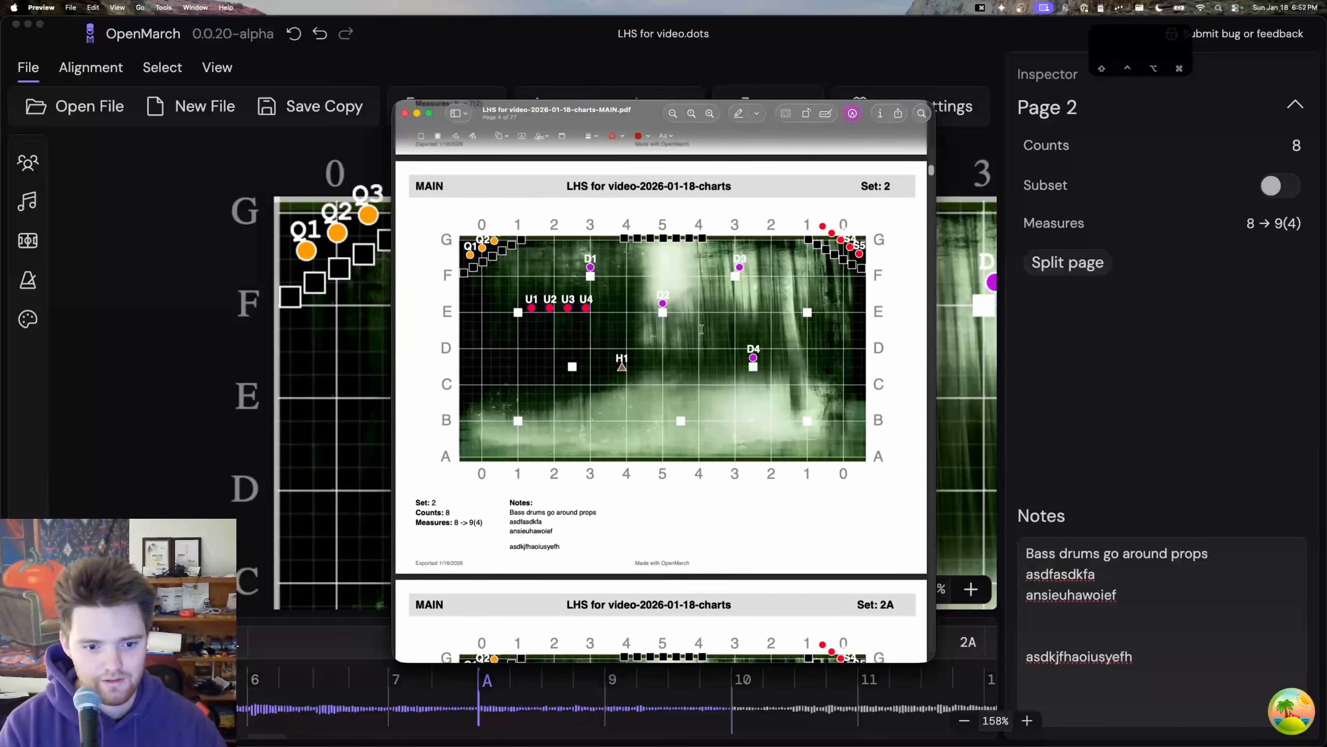
{"action": "scroll", "coordinate": [508, 466], "scroll_direction": "down", "scroll_amount": 15}
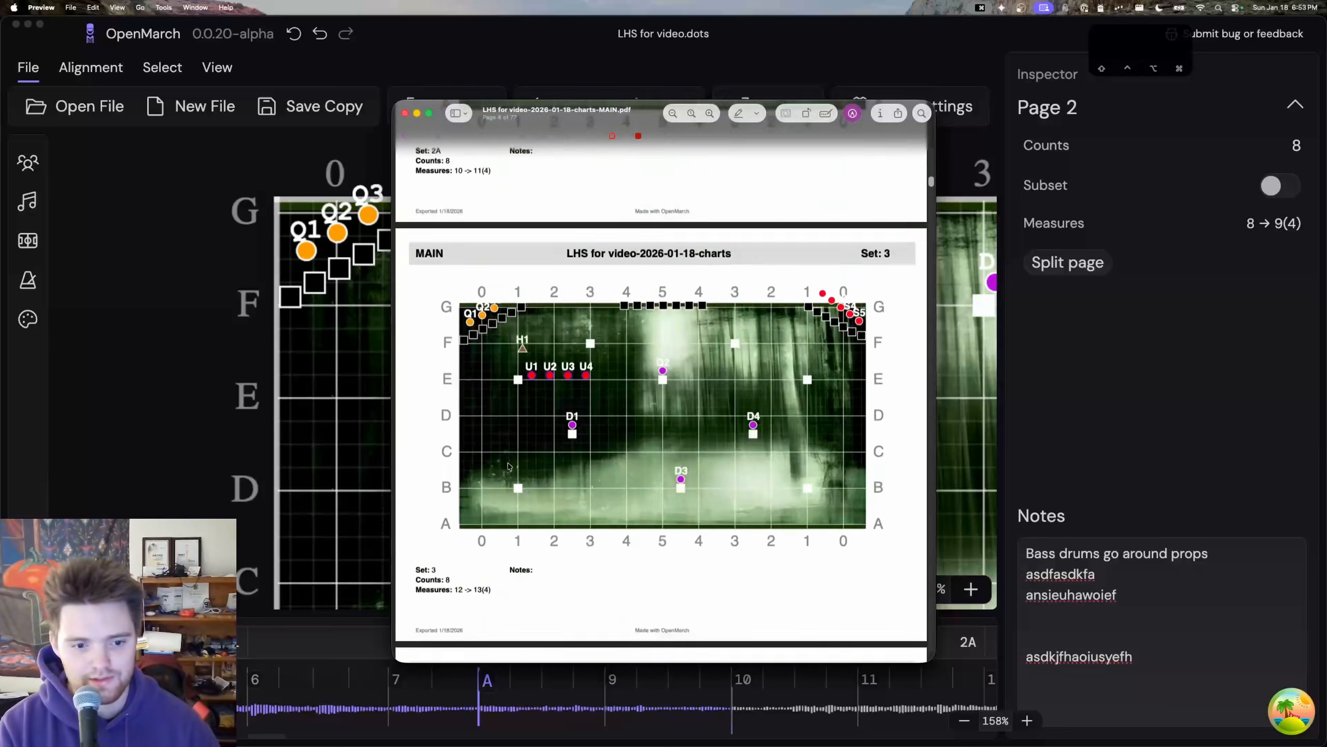
{"action": "key", "text": "super+Down"}
{"action": "scroll", "coordinate": [509, 466], "scroll_direction": "up", "scroll_amount": 10}
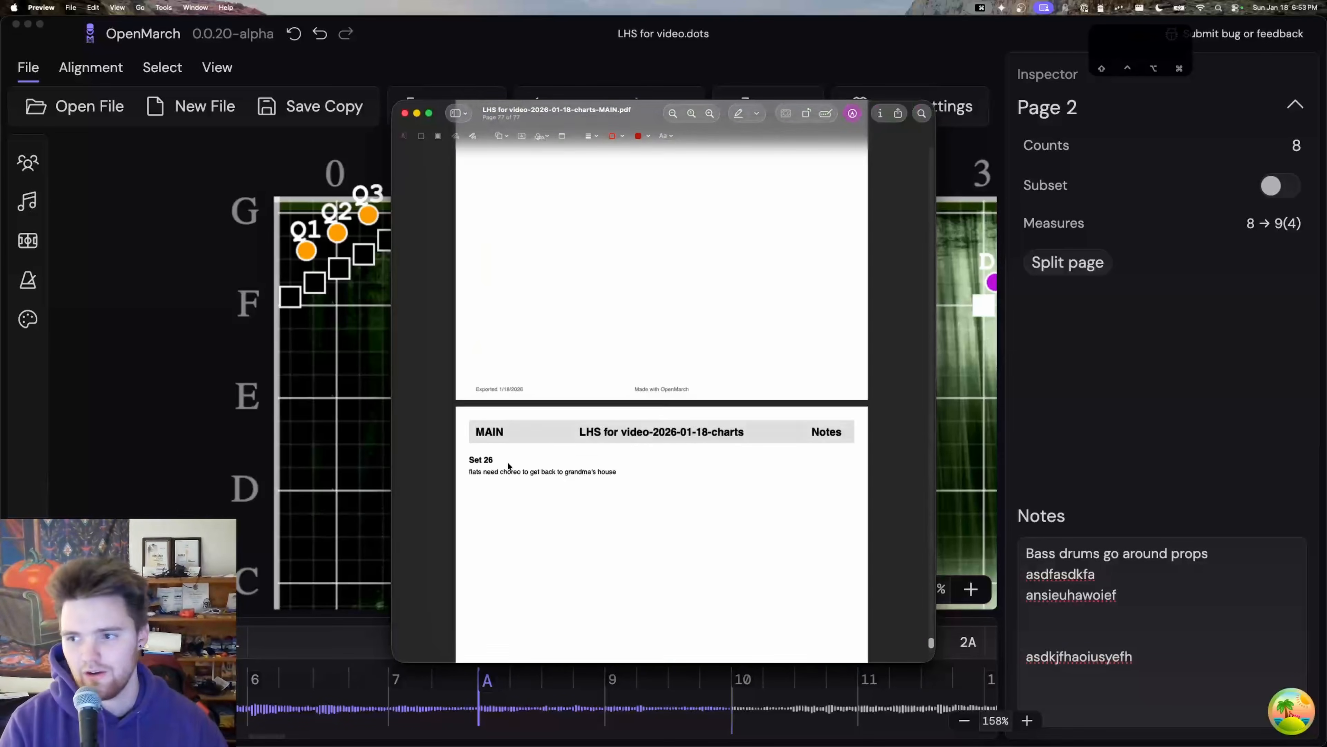
Step: Examine the set notes on the charts PDF's appendix pages from Set 26 back to Set 13, and close the PDF
{"action": "scroll", "coordinate": [586, 408], "scroll_direction": "up", "scroll_amount": 15}
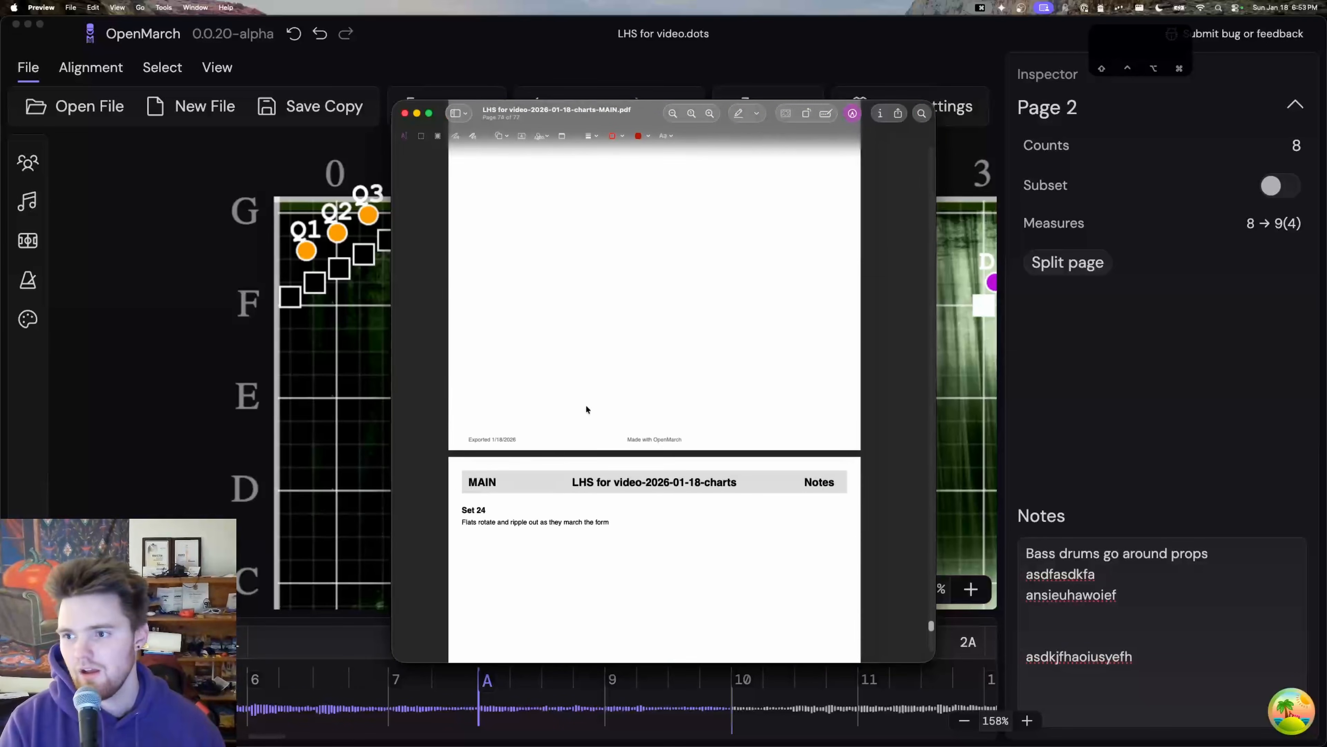
{"action": "scroll", "coordinate": [586, 405], "scroll_direction": "up", "scroll_amount": 8}
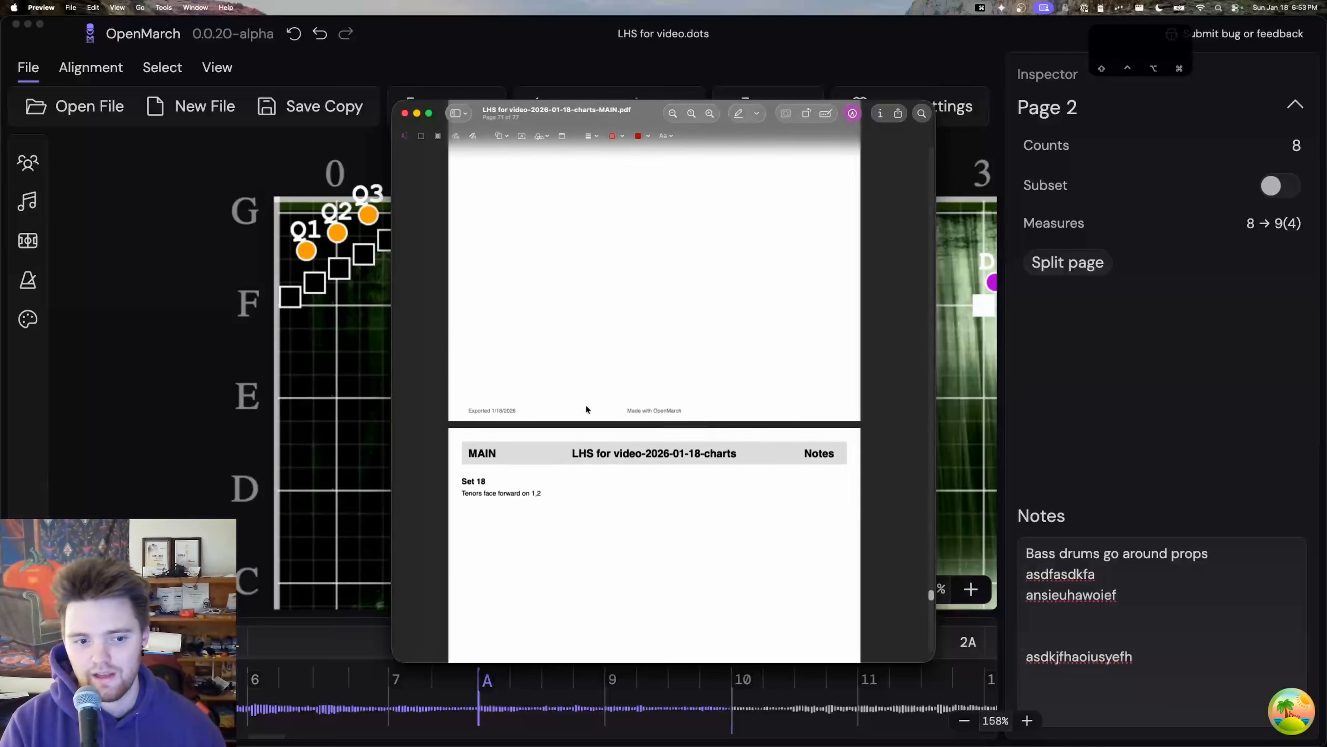
{"action": "scroll", "coordinate": [564, 423], "scroll_direction": "up", "scroll_amount": 10}
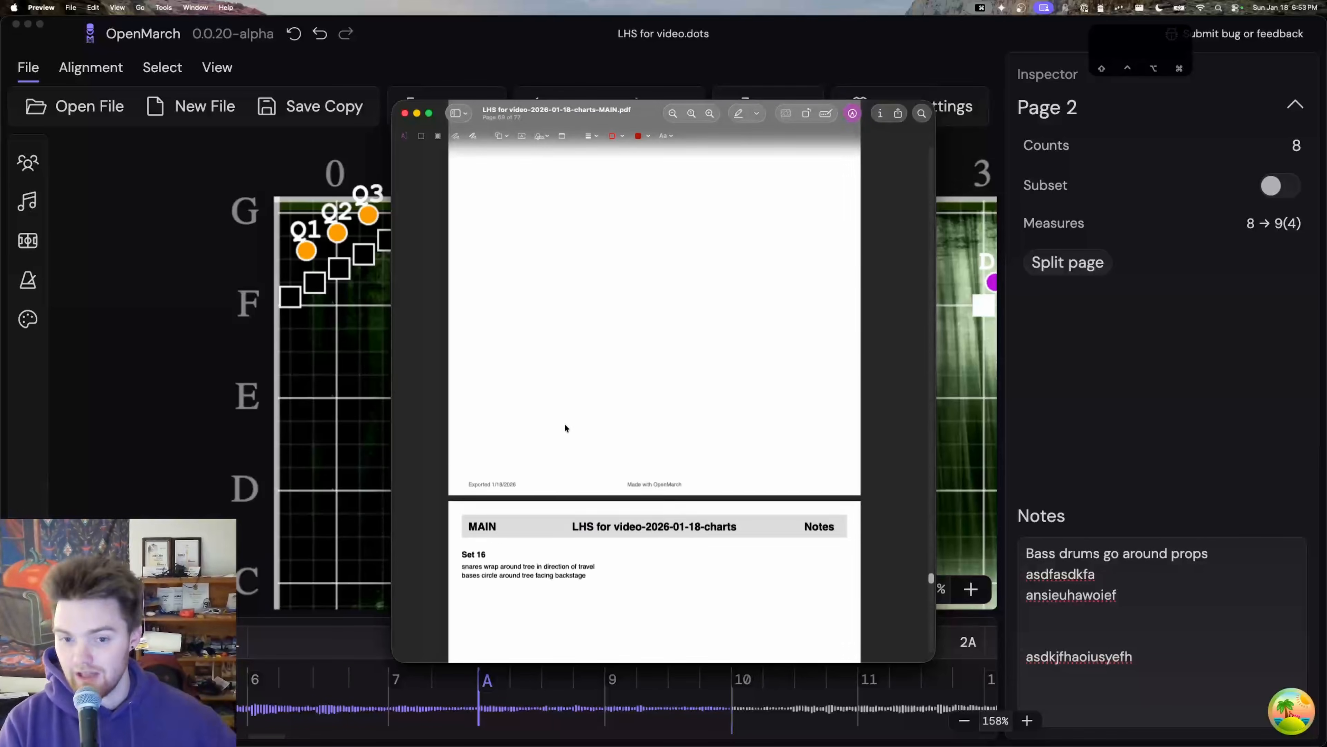
{"action": "left_click_drag", "start_coordinate": [489, 391], "coordinate": [510, 390]}
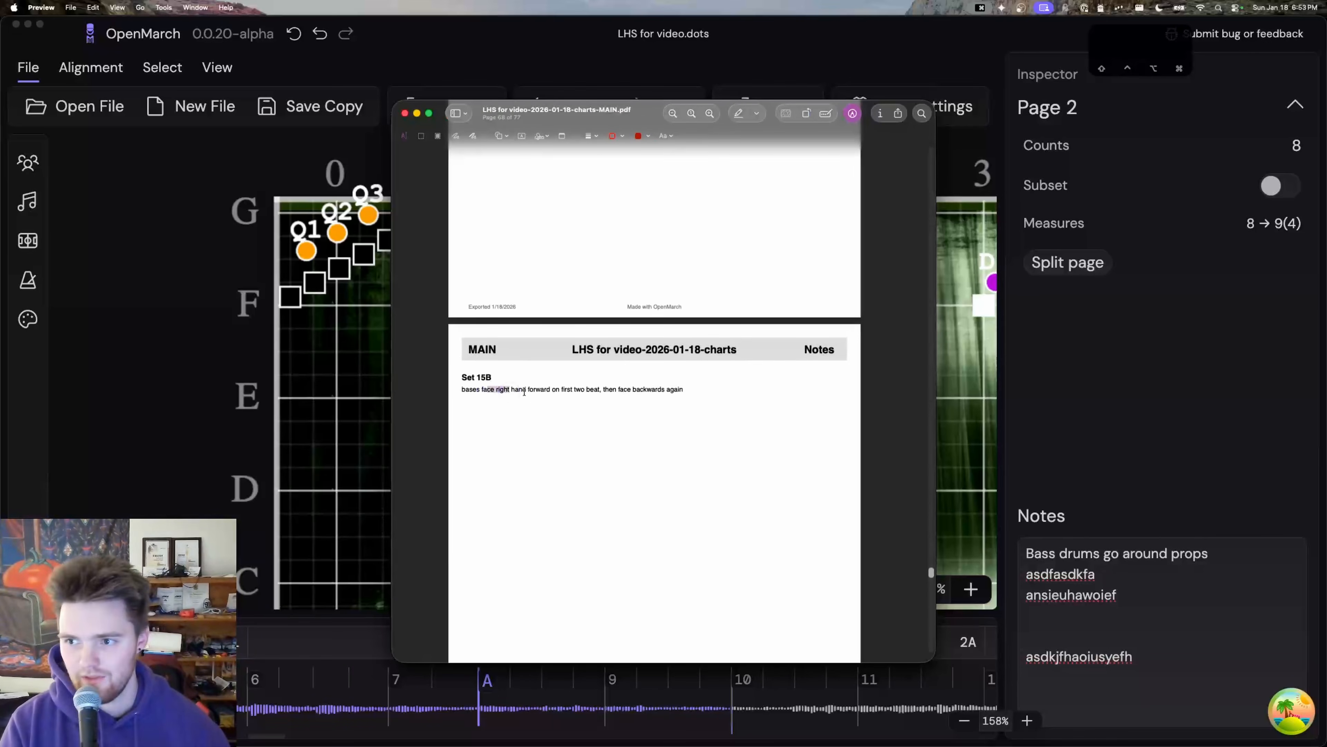
{"action": "scroll", "coordinate": [509, 390], "scroll_direction": "up", "scroll_amount": 5}
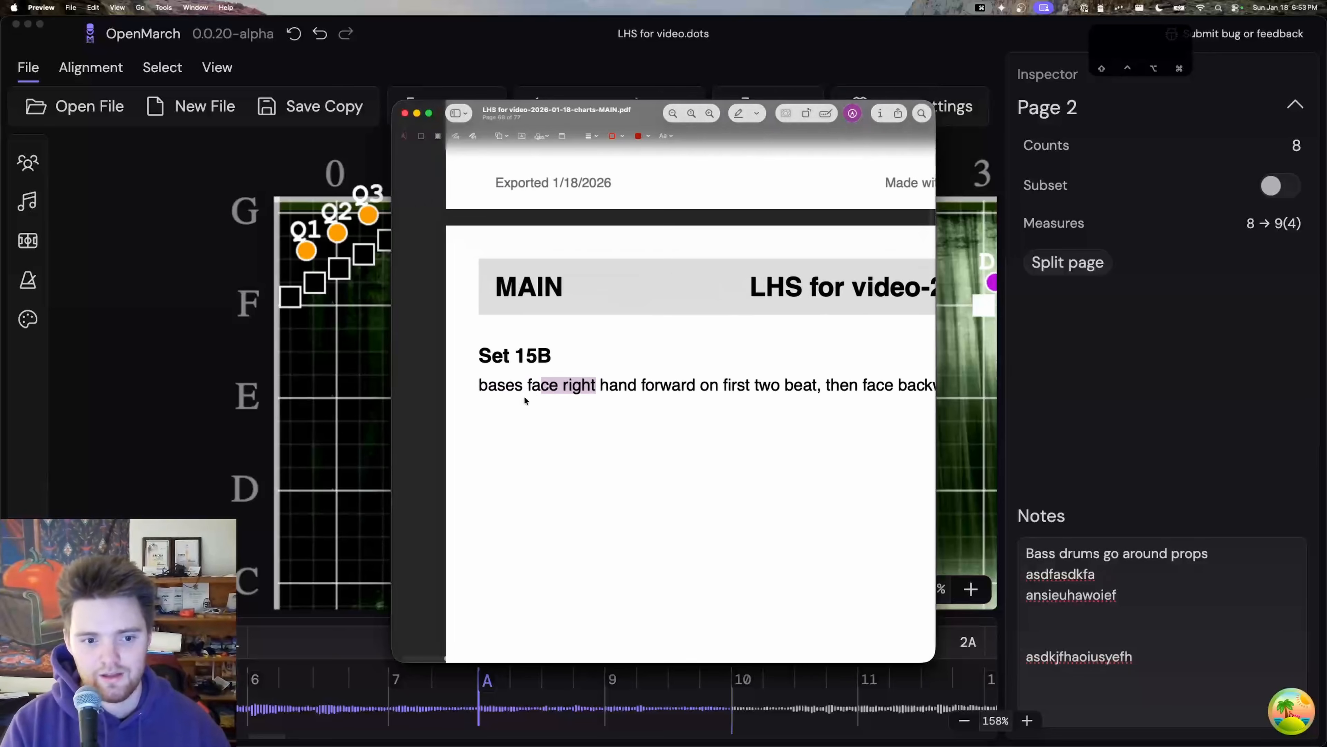
{"action": "left_click", "coordinate": [524, 393]}
{"action": "scroll", "coordinate": [527, 387], "scroll_direction": "down", "scroll_amount": 5}
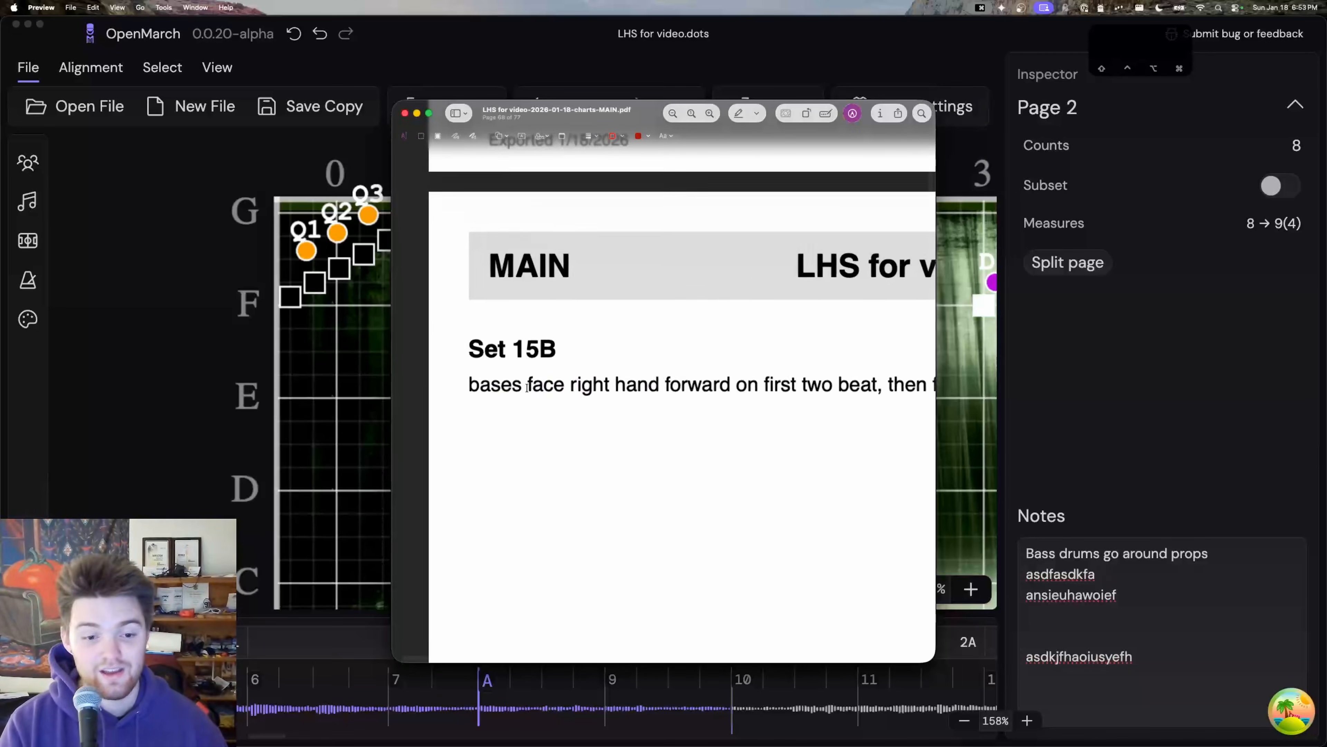
{"action": "scroll", "coordinate": [526, 387], "scroll_direction": "down", "scroll_amount": 10}
{"action": "scroll", "coordinate": [527, 391], "scroll_direction": "up", "scroll_amount": 10}
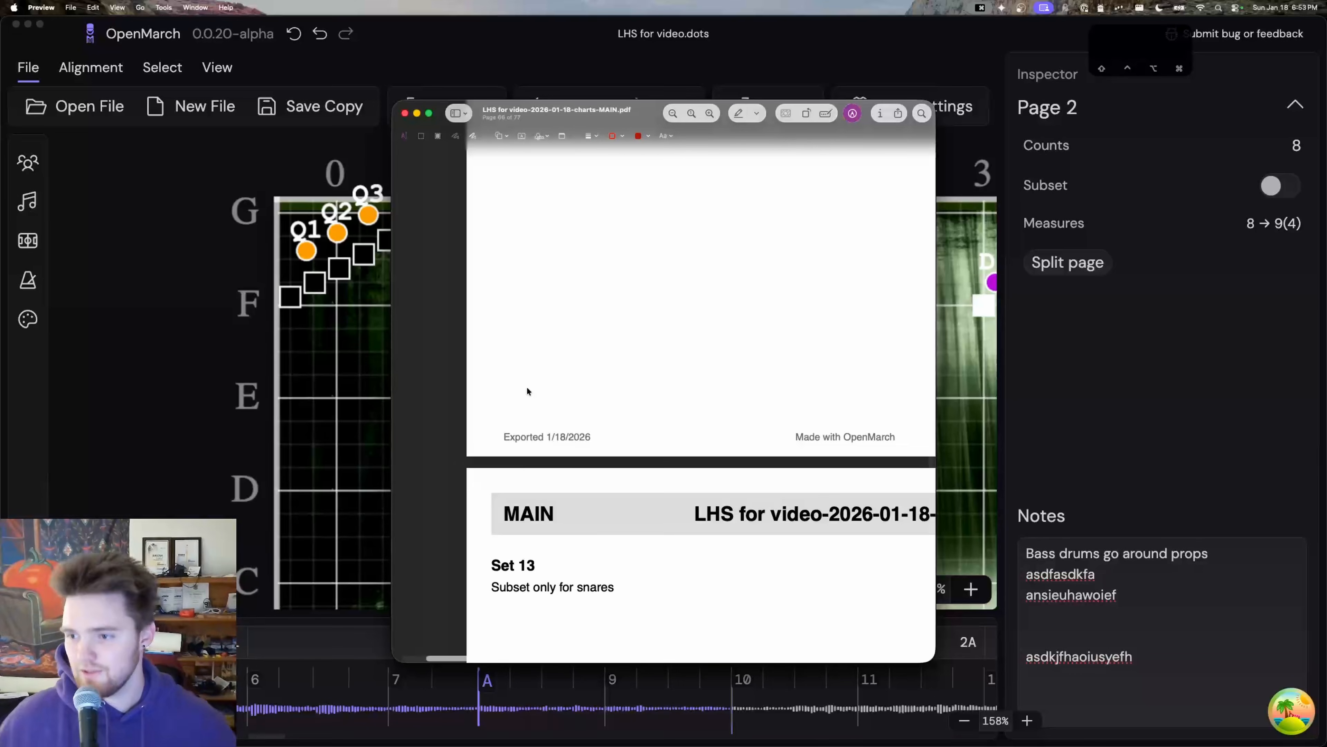
{"action": "scroll", "coordinate": [527, 387], "scroll_direction": "down", "scroll_amount": 5}
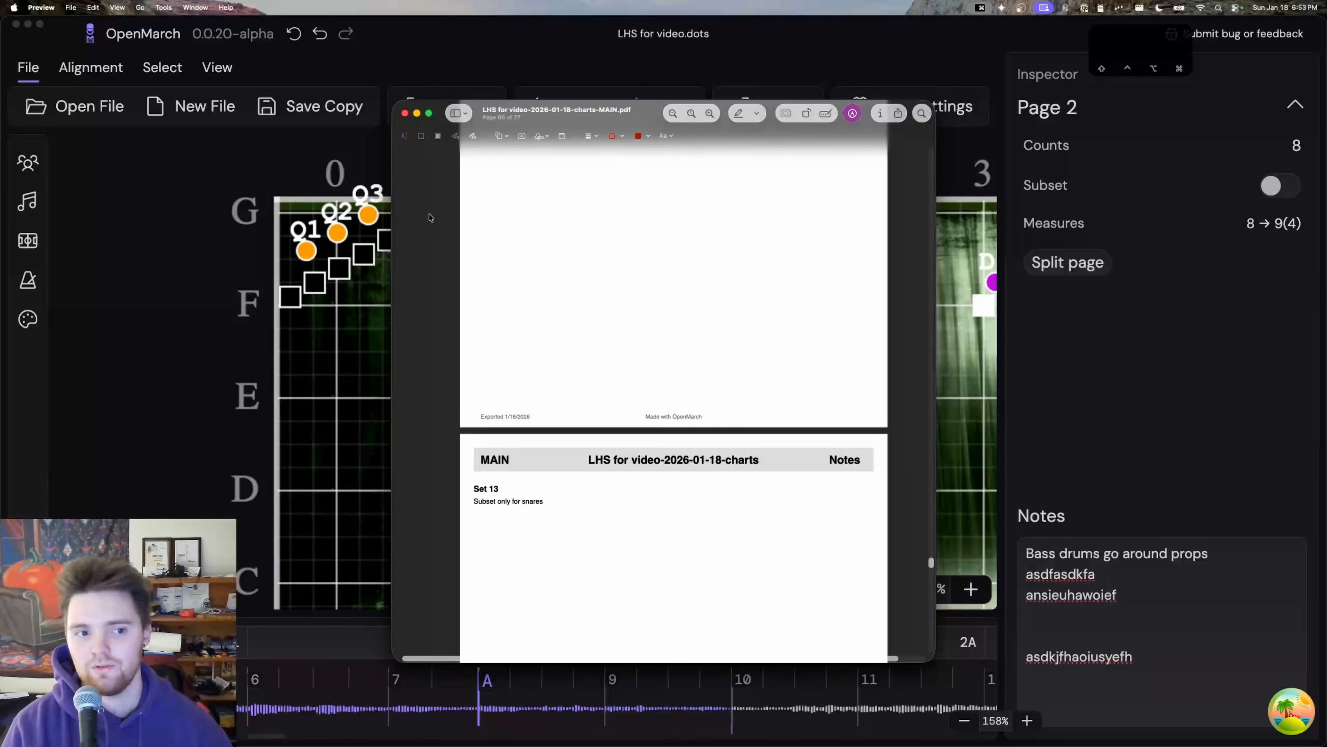
{"action": "left_click", "coordinate": [405, 113]}
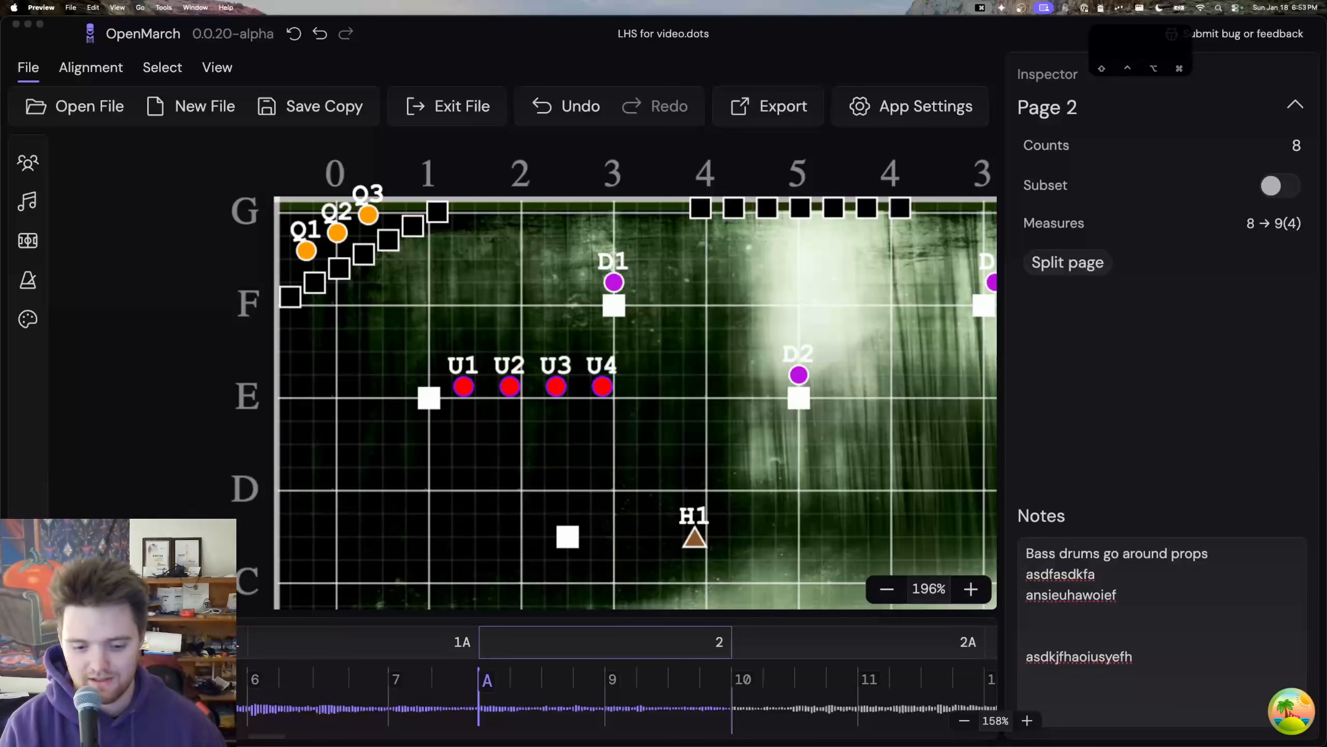
{"action": "left_click", "coordinate": [779, 108]}
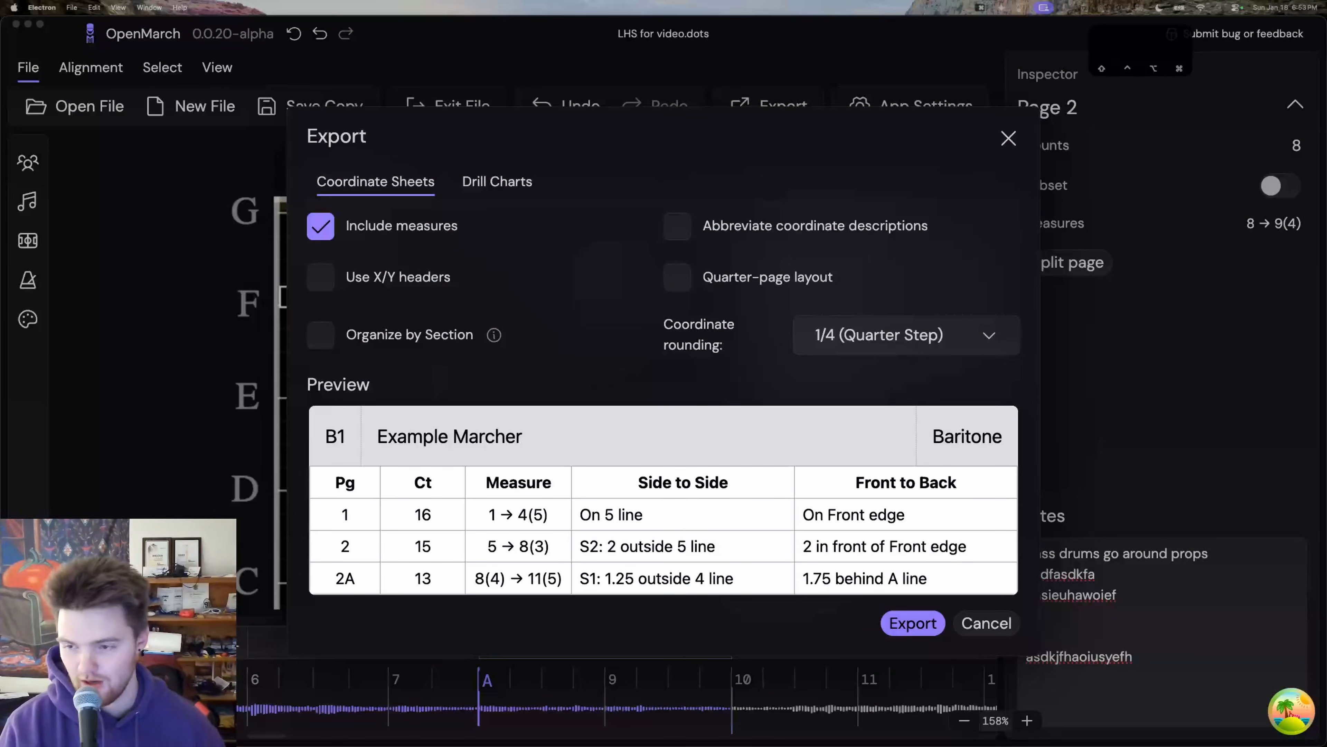
{"action": "left_click", "coordinate": [171, 302]}
{"action": "left_click", "coordinate": [129, 172]}
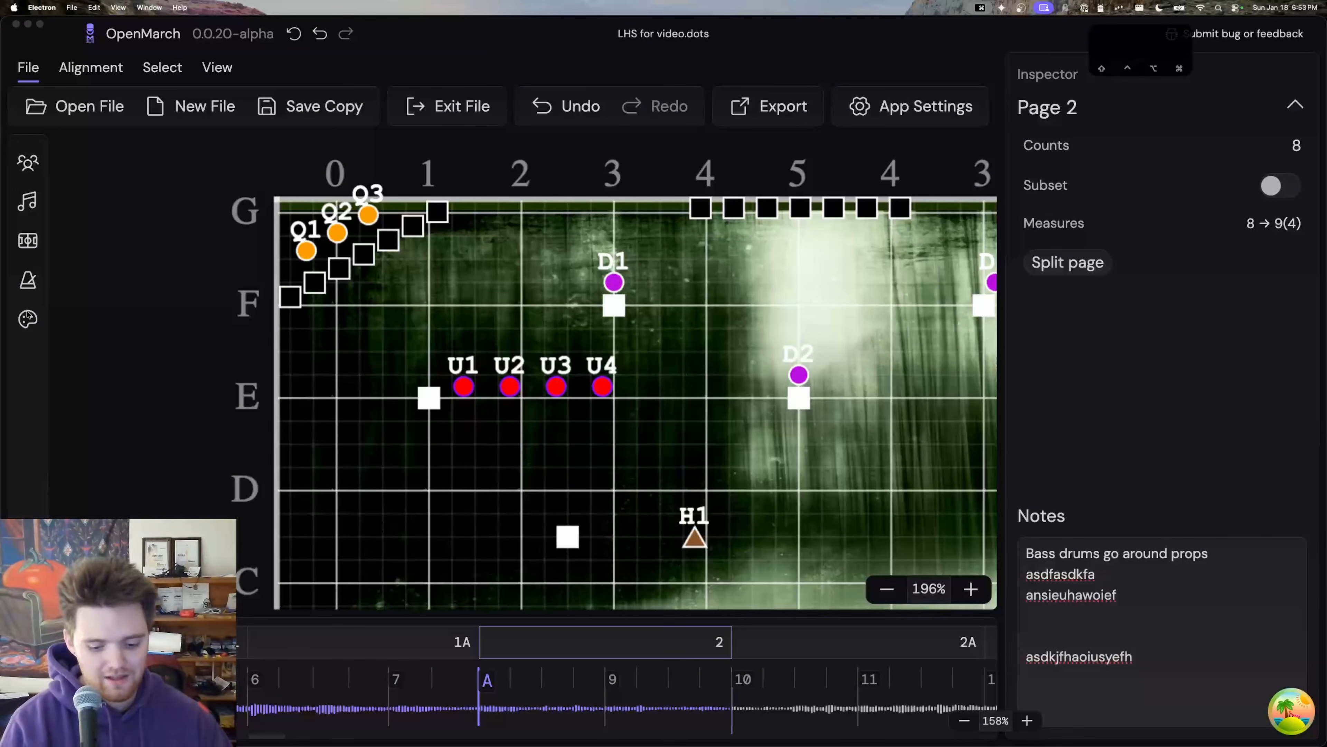
Step: Return to OpenMarch, zoom its interface out two levels and show the section styles in the marcher appearance settings
{"action": "key", "text": "super+Tab"}
{"action": "key", "text": "super+Tab"}
{"action": "left_click", "coordinate": [55, 329]}
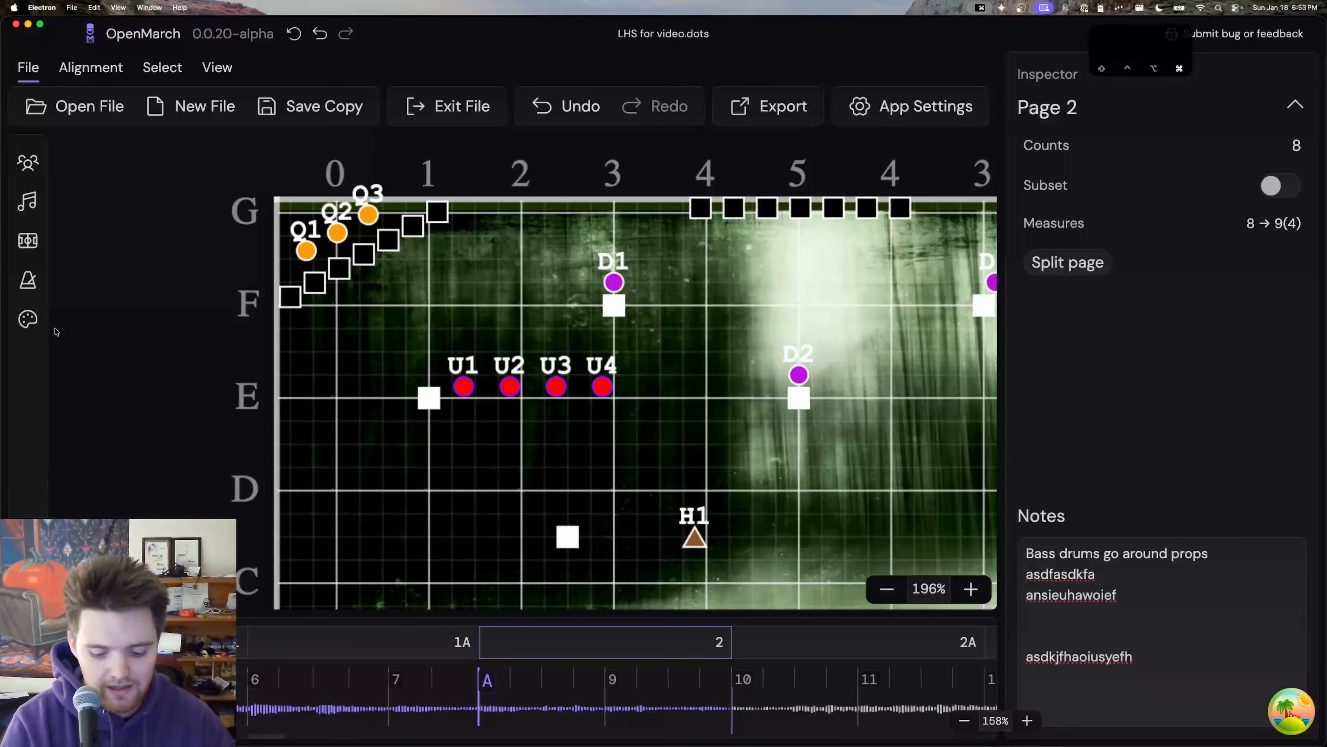
{"action": "key", "text": "super+minus"}
{"action": "key", "text": "super+minus"}
{"action": "left_click", "coordinate": [23, 268]}
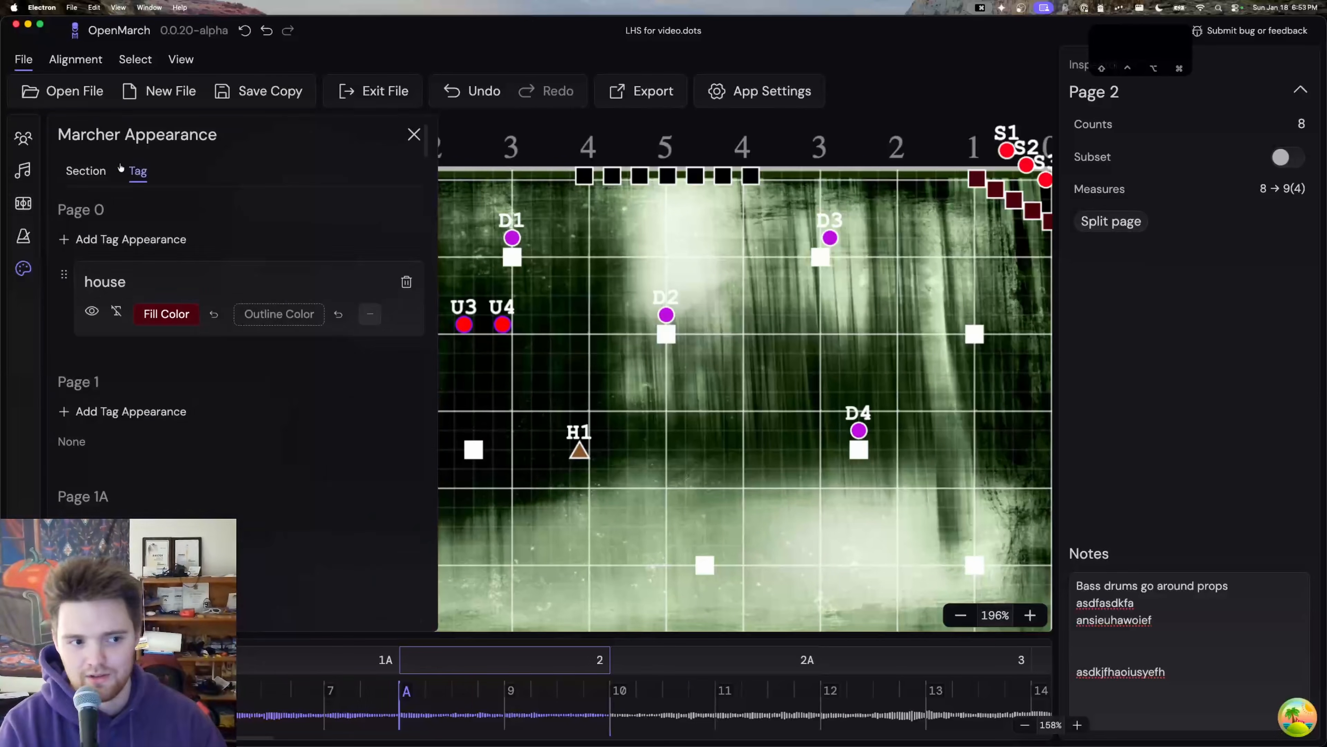
{"action": "left_click", "coordinate": [97, 171]}
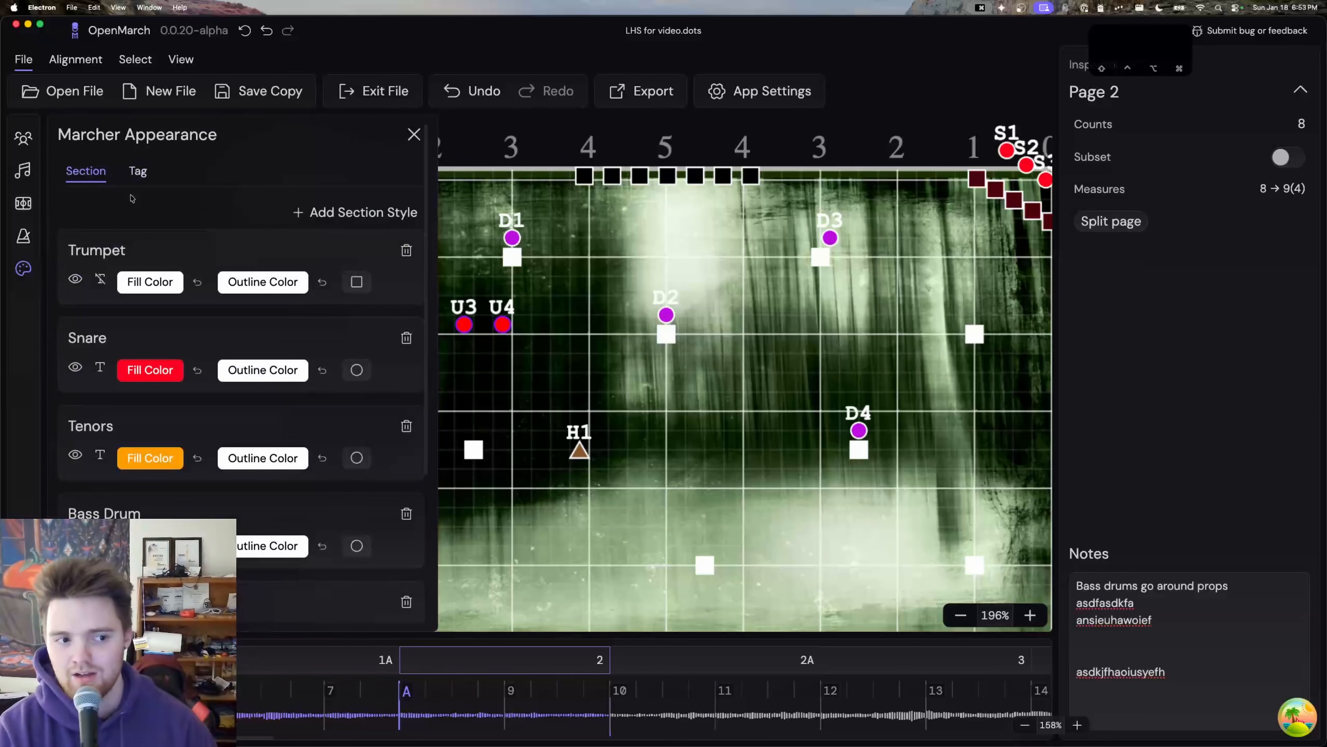
Step: Look through the existing section styles from Trumpet to Drum Major
{"action": "left_click", "coordinate": [24, 137]}
{"action": "left_click", "coordinate": [282, 135]}
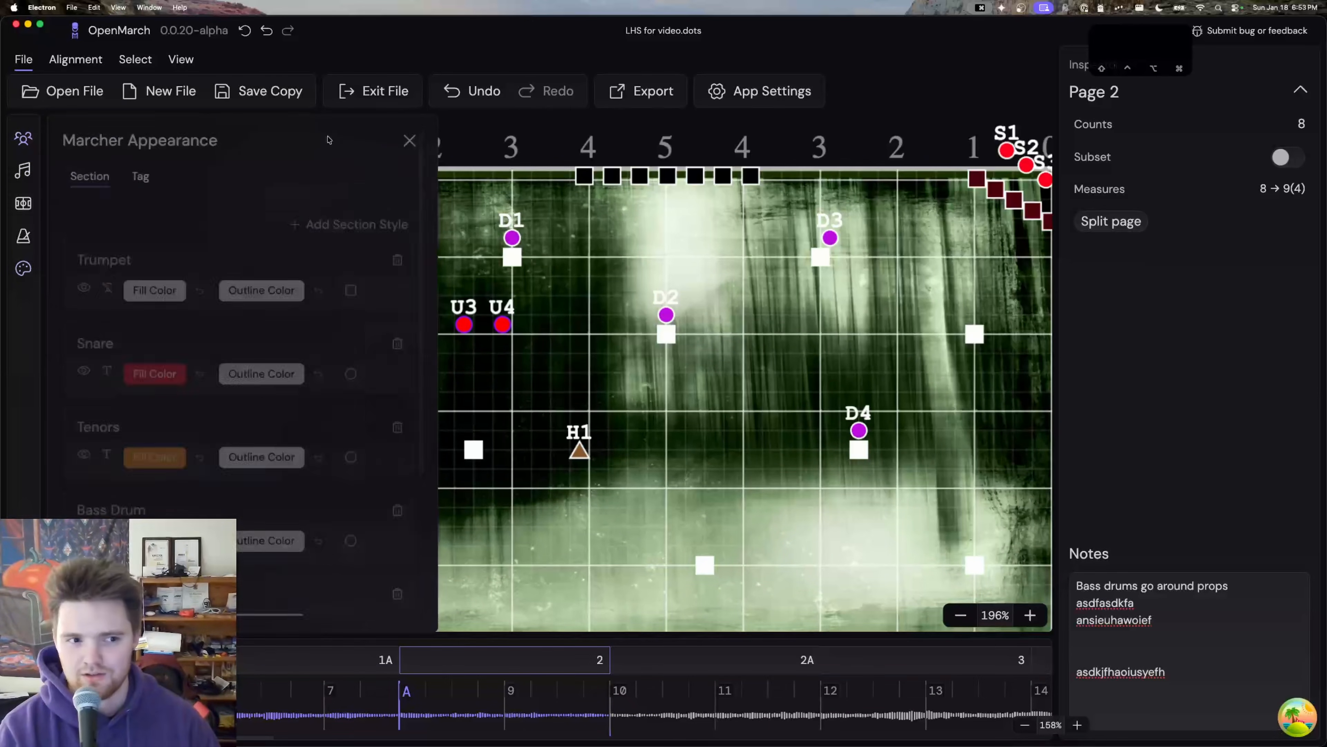
{"action": "scroll", "coordinate": [289, 393], "scroll_direction": "down", "scroll_amount": 3}
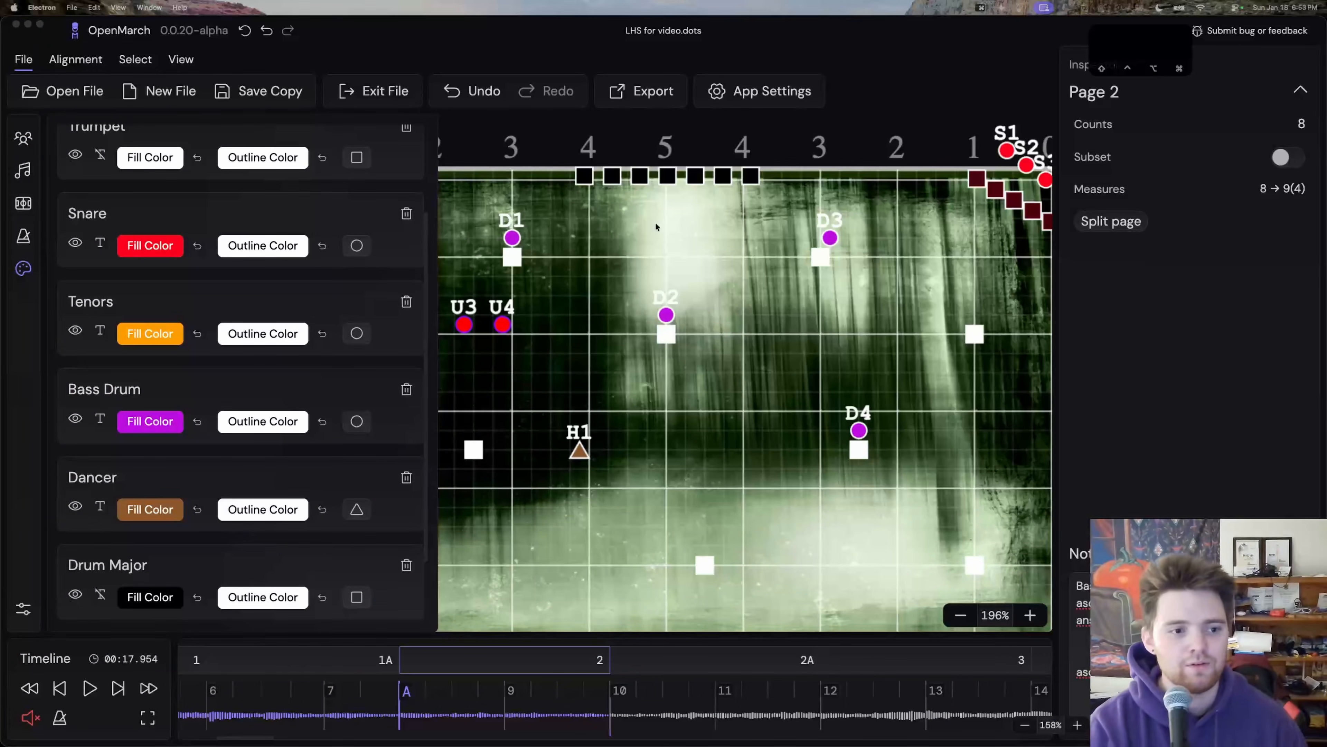
{"action": "scroll", "coordinate": [335, 201], "scroll_direction": "up", "scroll_amount": 3}
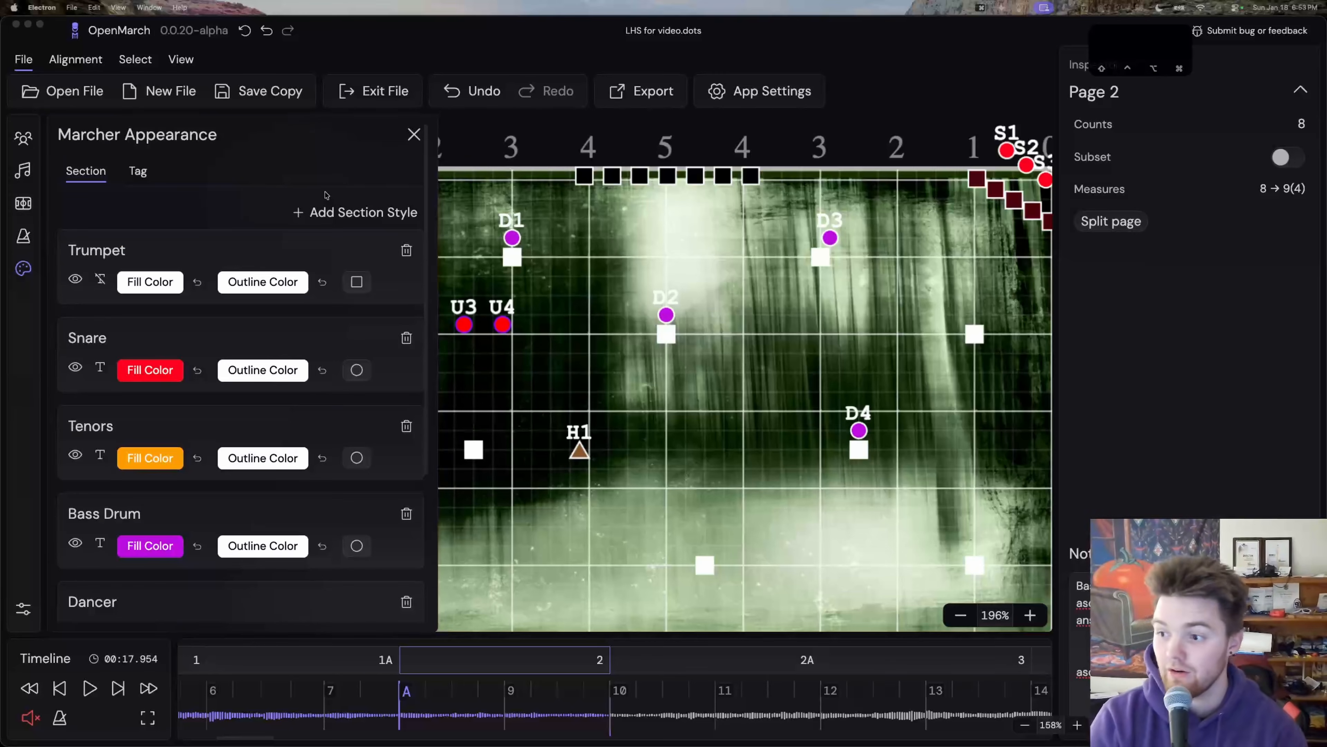
Step: Examine the sections offered for a new section style, both those in the show and all available ones
{"action": "left_click", "coordinate": [324, 208]}
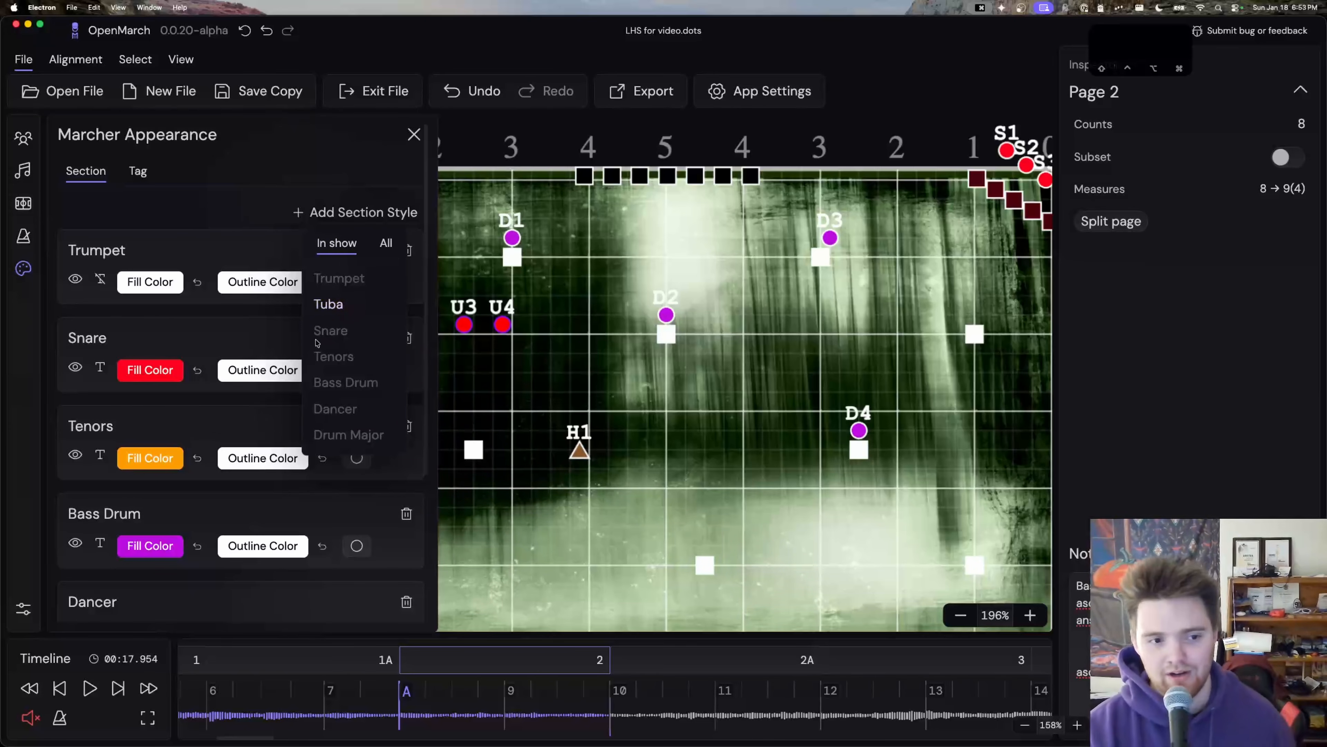
{"action": "left_click", "coordinate": [386, 243]}
{"action": "scroll", "coordinate": [322, 402], "scroll_direction": "down", "scroll_amount": 5}
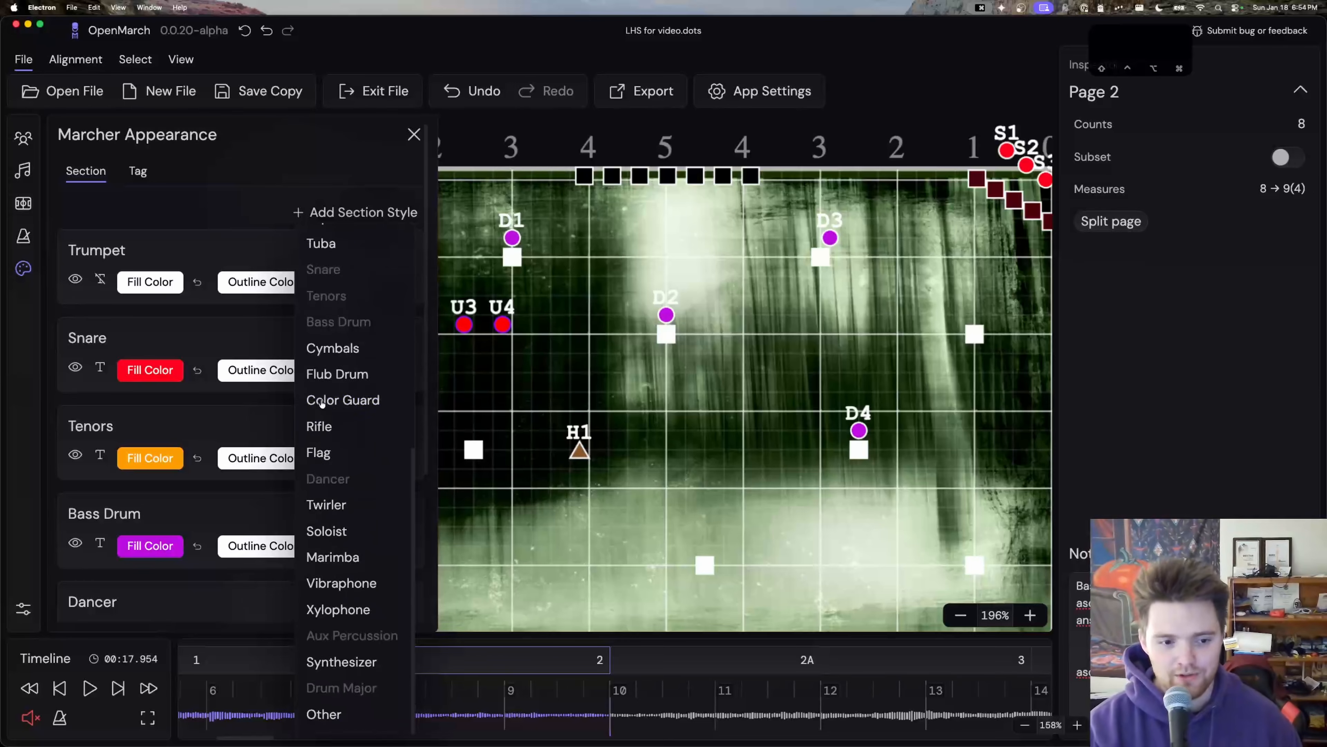
{"action": "scroll", "coordinate": [323, 403], "scroll_direction": "up", "scroll_amount": 5}
{"action": "left_click", "coordinate": [323, 244]}
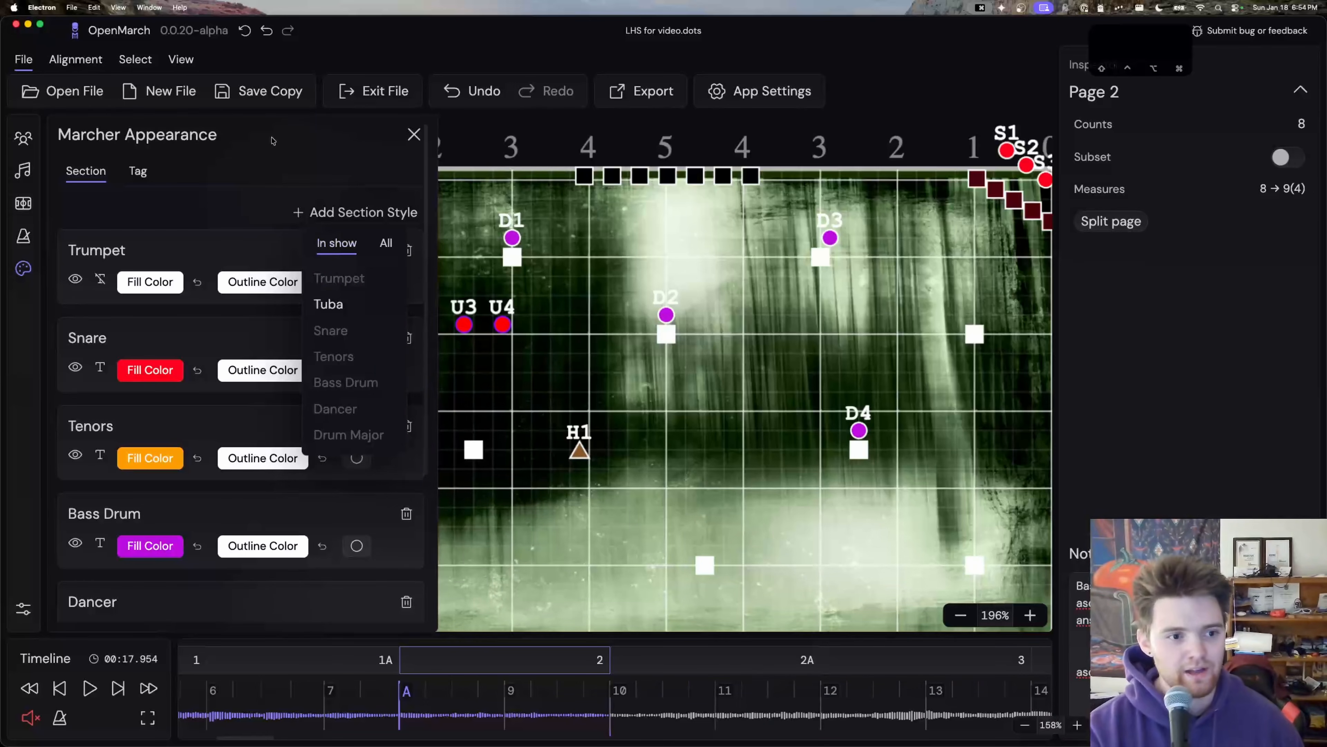
{"action": "left_click", "coordinate": [229, 217]}
{"action": "scroll", "coordinate": [229, 220], "scroll_direction": "down", "scroll_amount": 5}
{"action": "scroll", "coordinate": [251, 419], "scroll_direction": "up", "scroll_amount": 5}
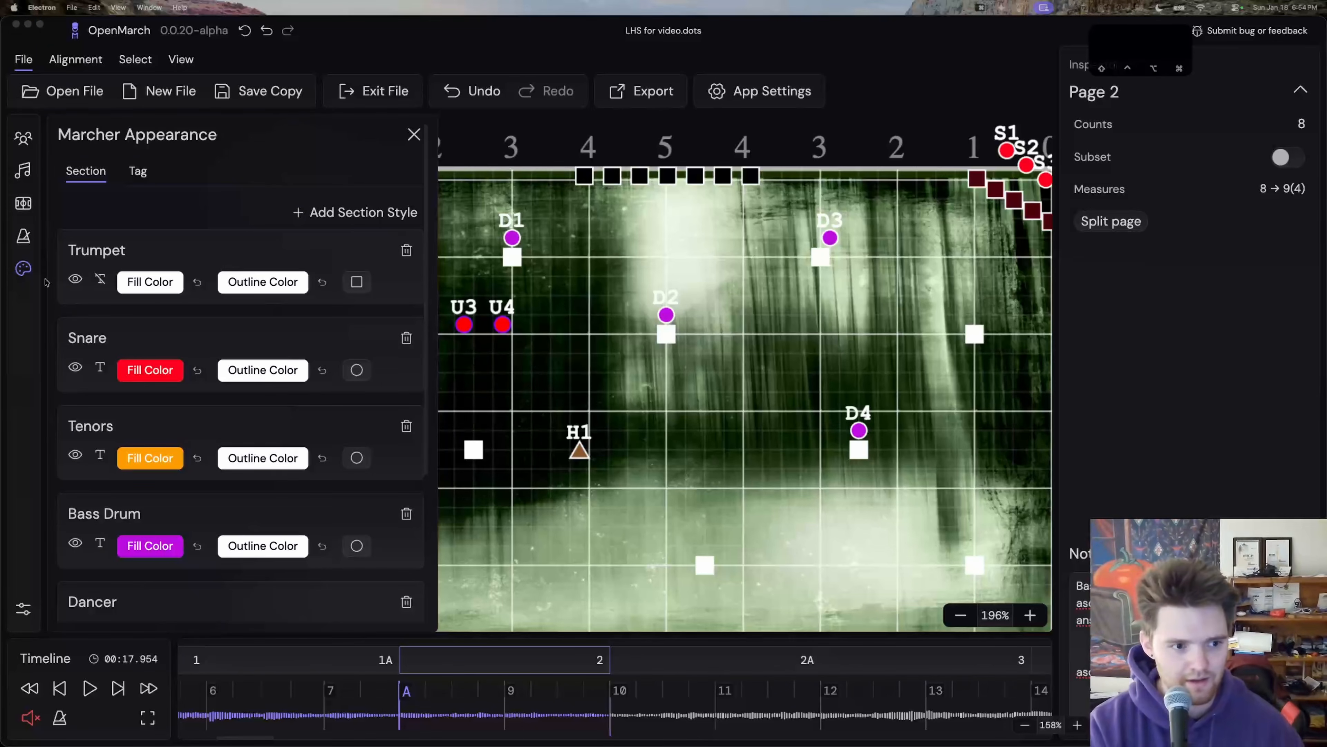
Step: Try toggling the Trumpet section's marcher labels on, and hide them again
{"action": "left_click", "coordinate": [100, 280]}
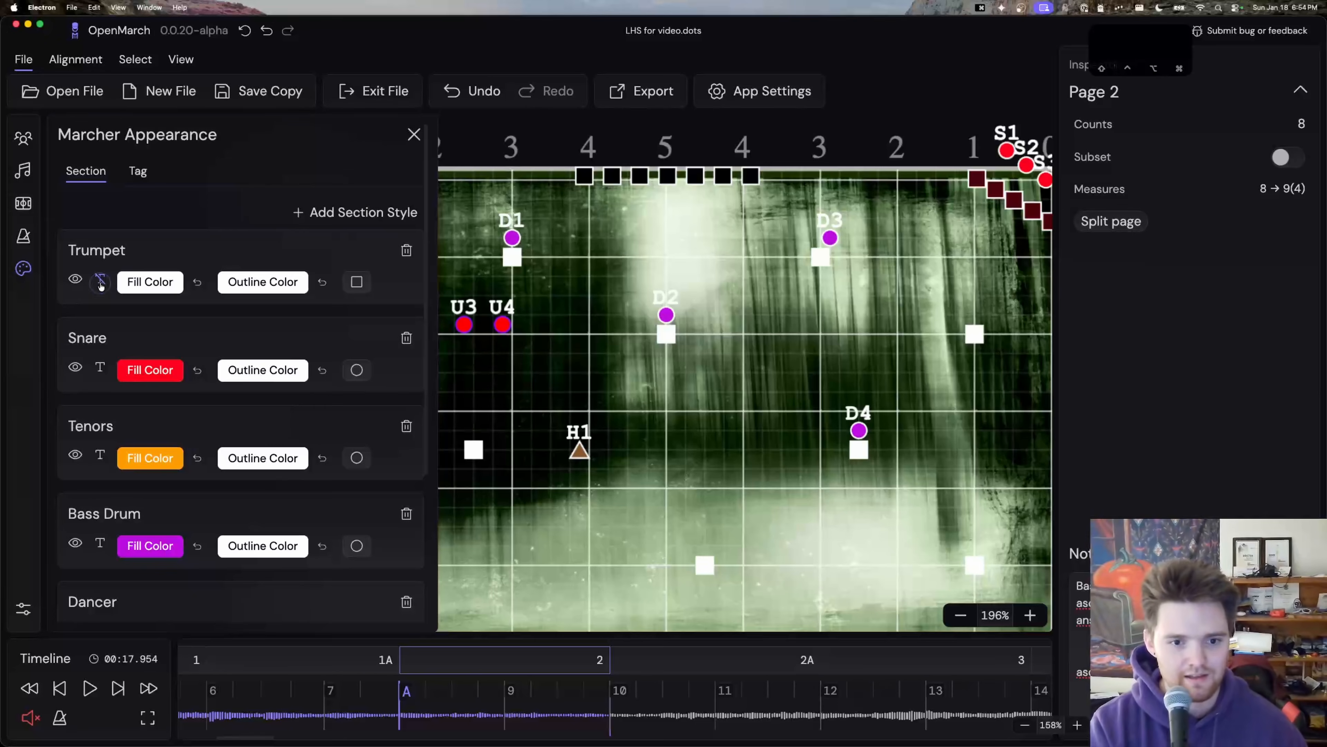
{"action": "left_click", "coordinate": [100, 282]}
{"action": "scroll", "coordinate": [663, 375], "scroll_direction": "up", "scroll_amount": 2}
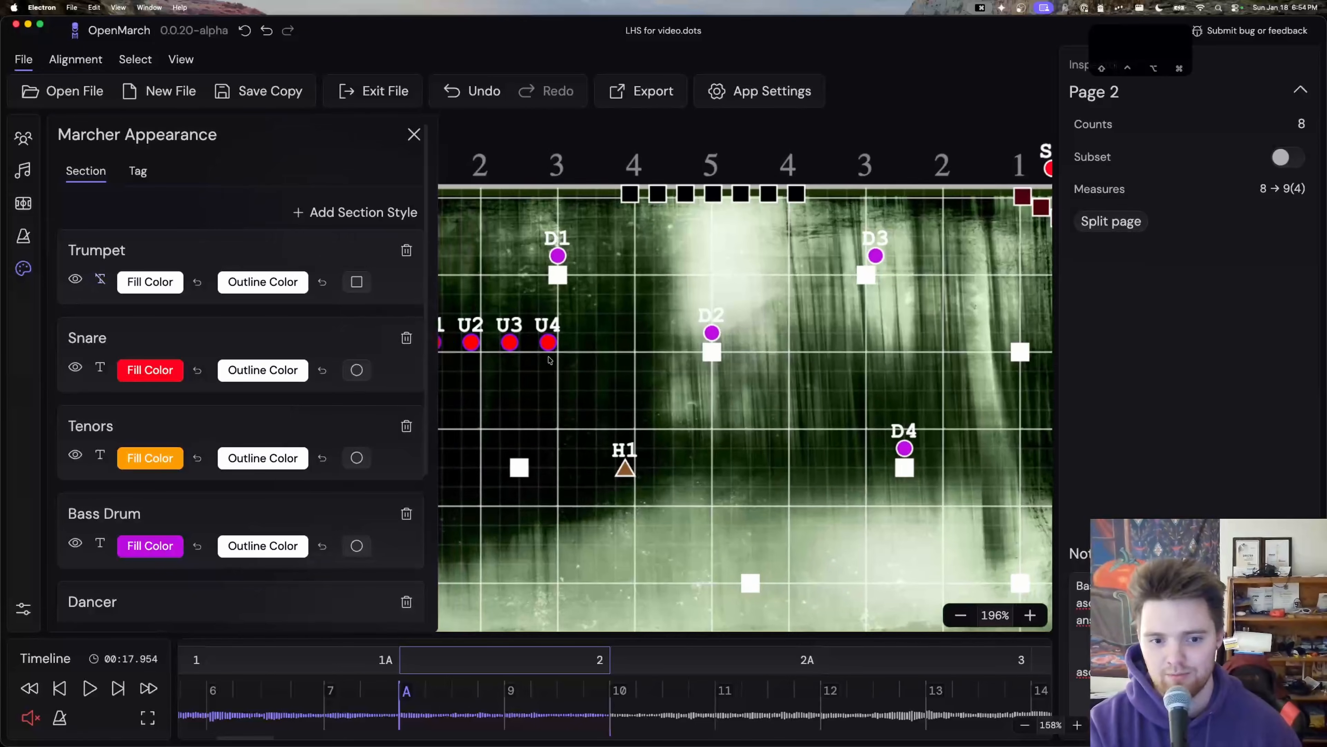
{"action": "scroll", "coordinate": [663, 376], "scroll_direction": "up", "scroll_amount": 1}
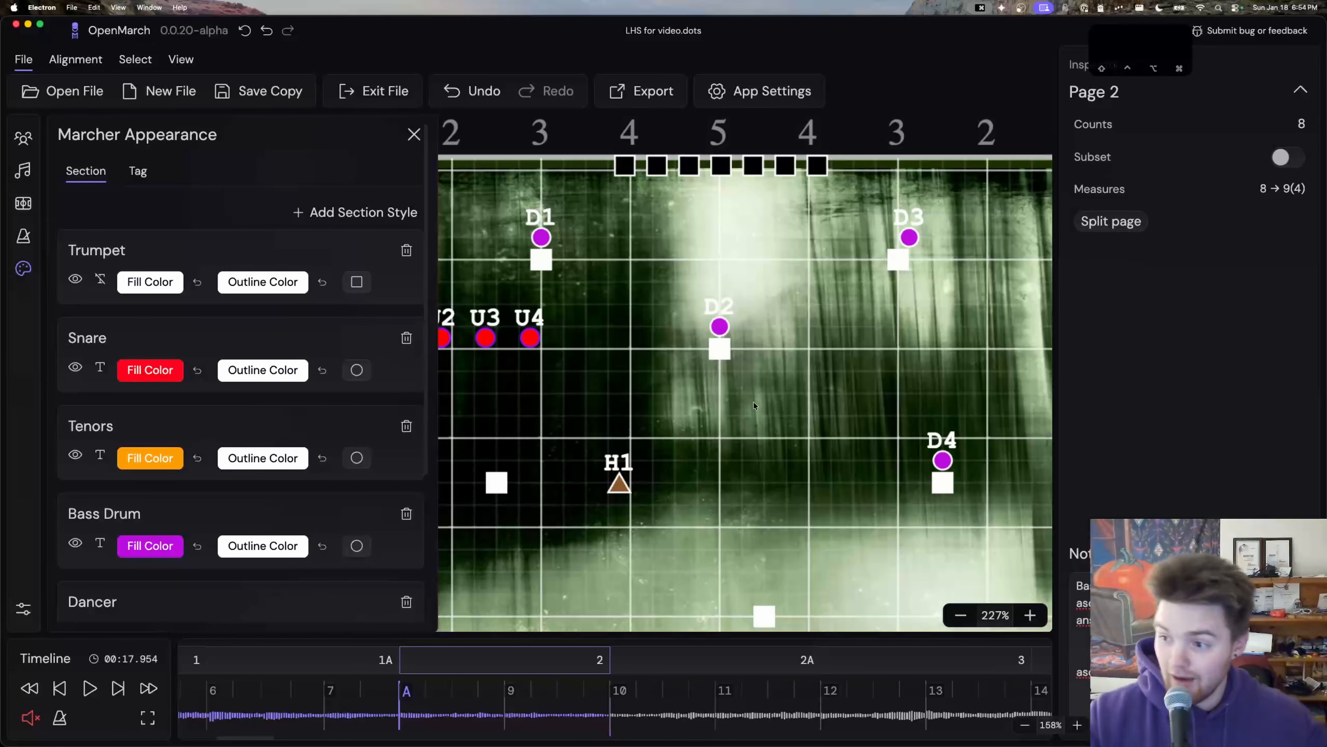
{"action": "scroll", "coordinate": [754, 405], "scroll_direction": "down", "scroll_amount": 3}
{"action": "scroll", "coordinate": [753, 406], "scroll_direction": "left", "scroll_amount": 4}
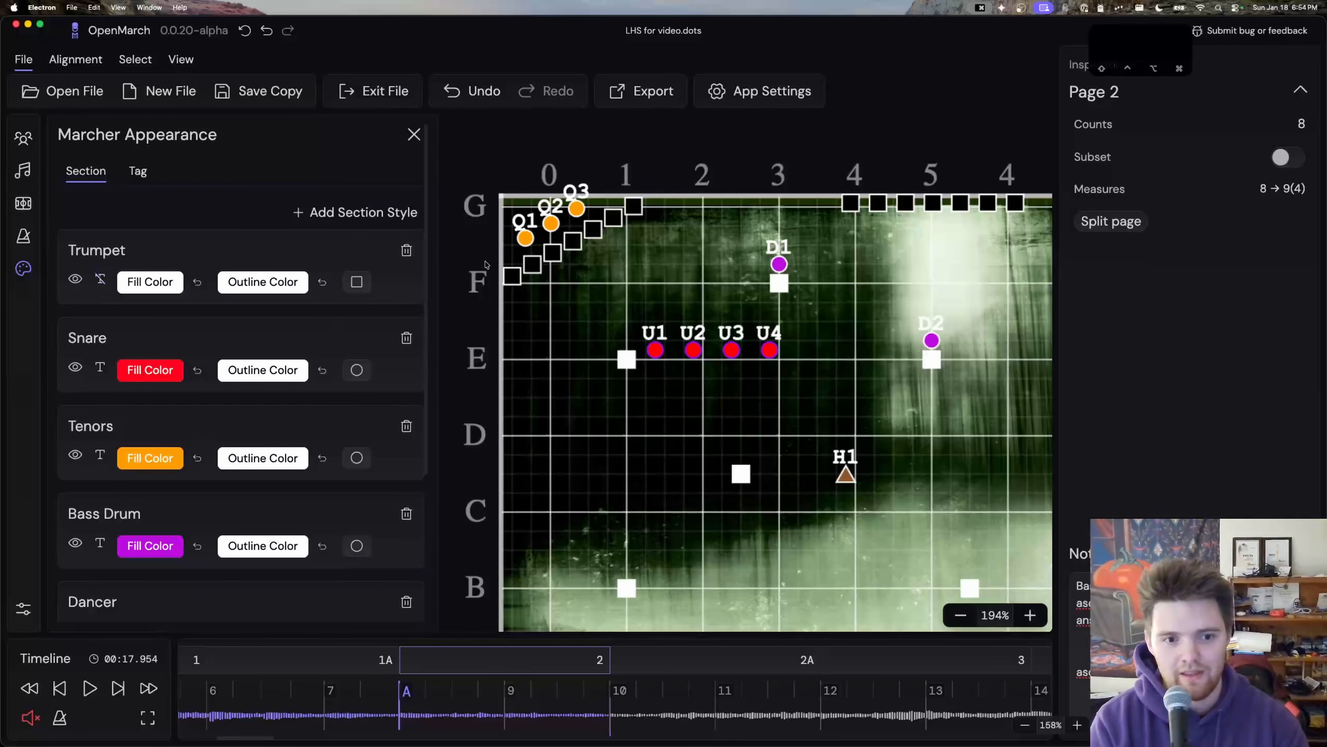
Step: Try showing the Drum Major section's marcher labels, hide them again, and close the appearance settings
{"action": "scroll", "coordinate": [161, 445], "scroll_direction": "down", "scroll_amount": 5}
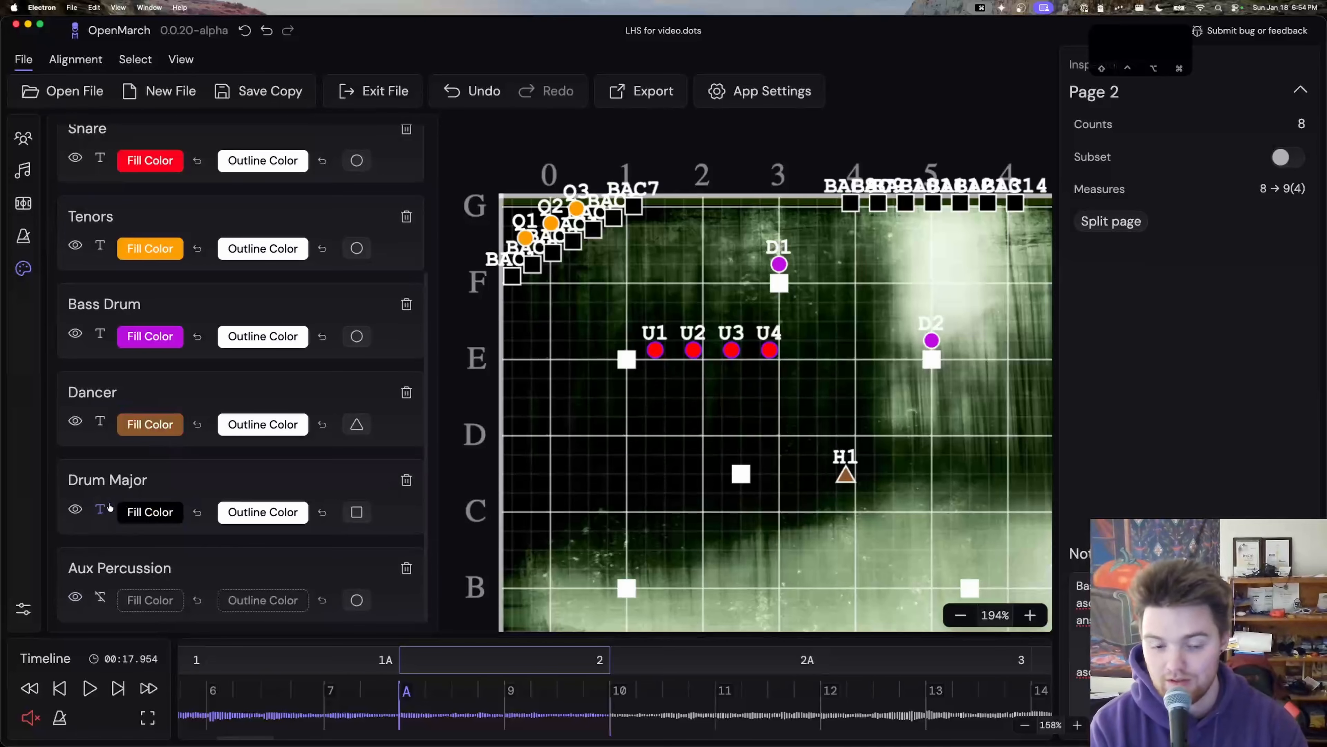
{"action": "left_click", "coordinate": [99, 509]}
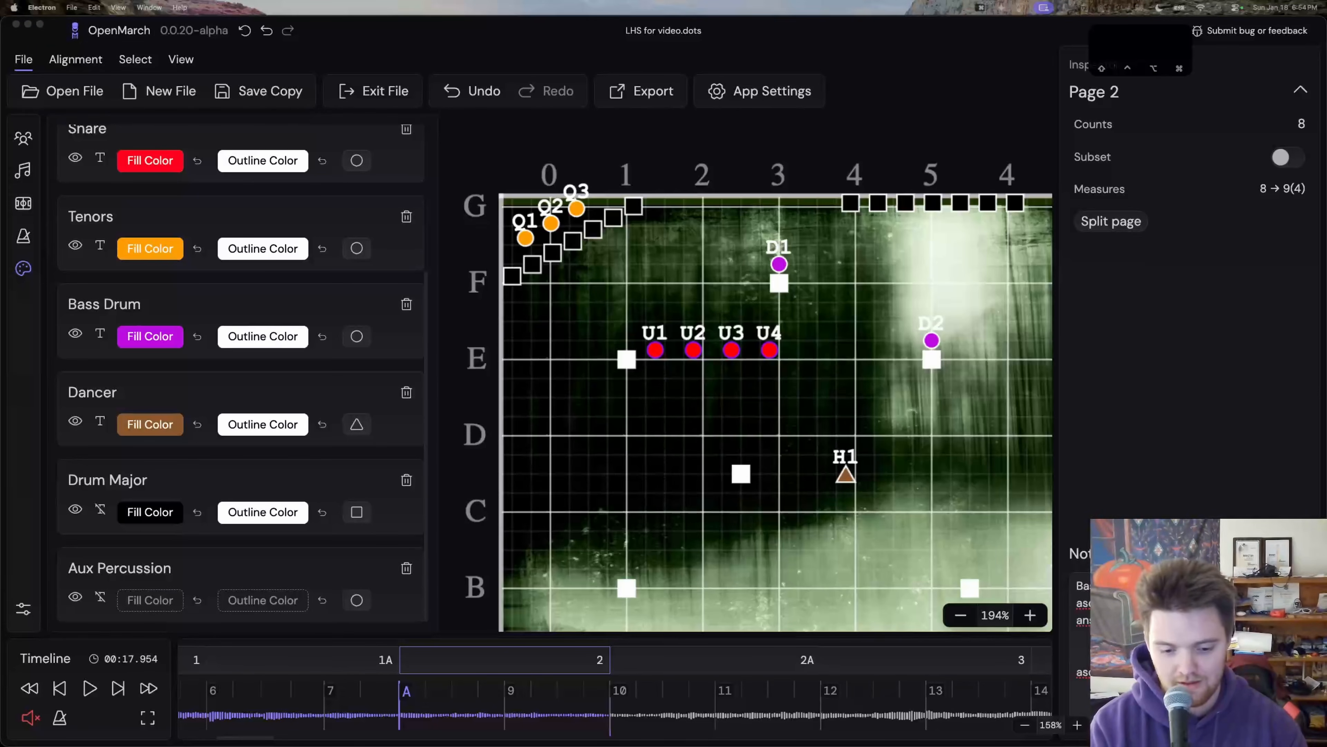
{"action": "left_click", "coordinate": [853, 369]}
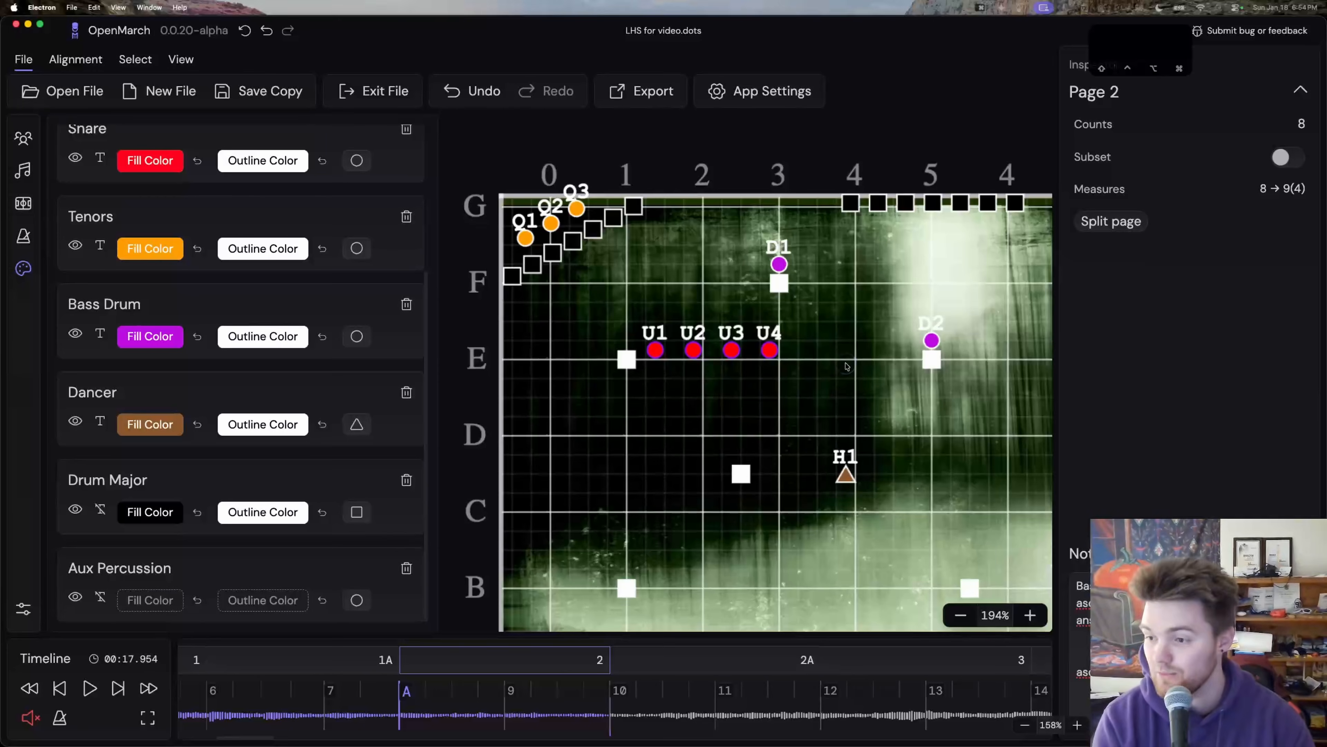
{"action": "key", "text": "Escape"}
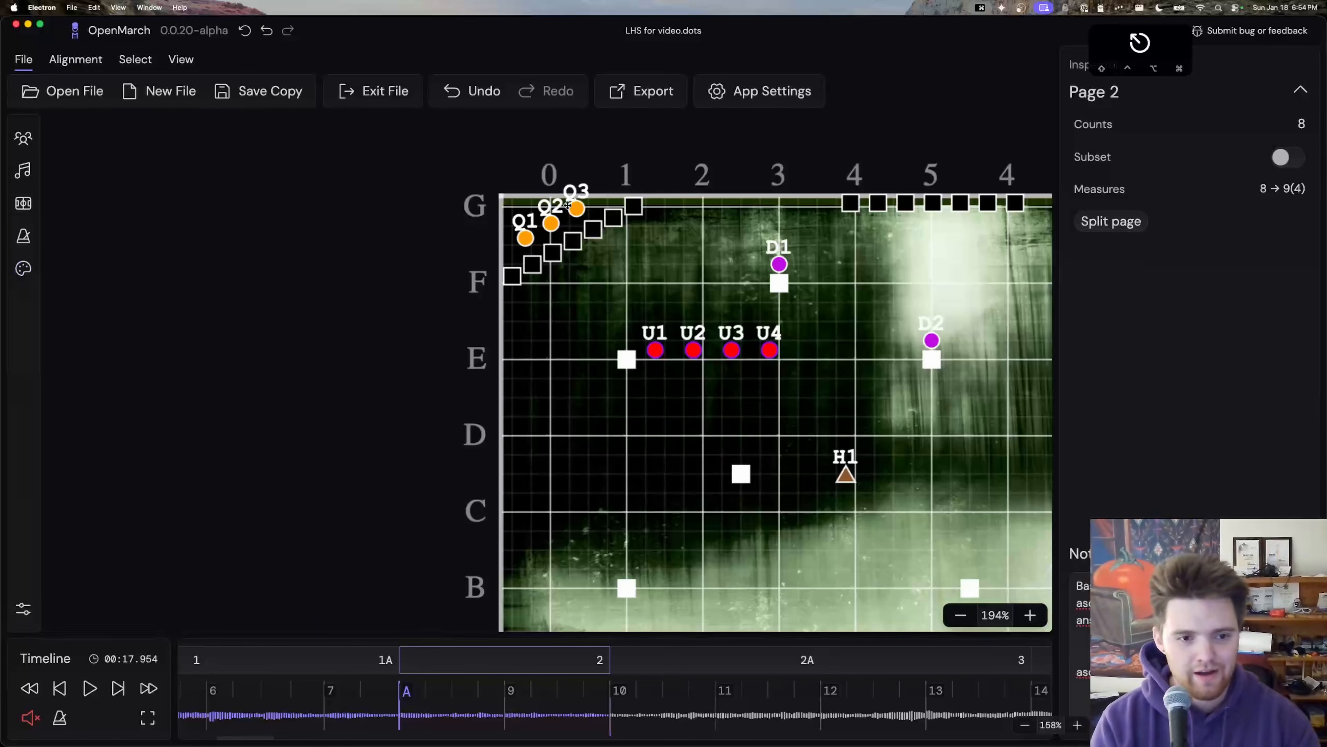
Step: Open the music settings and examine the tempo groups, including the individual beat tempos of measure 3, without saving changes
{"action": "left_click", "coordinate": [23, 170]}
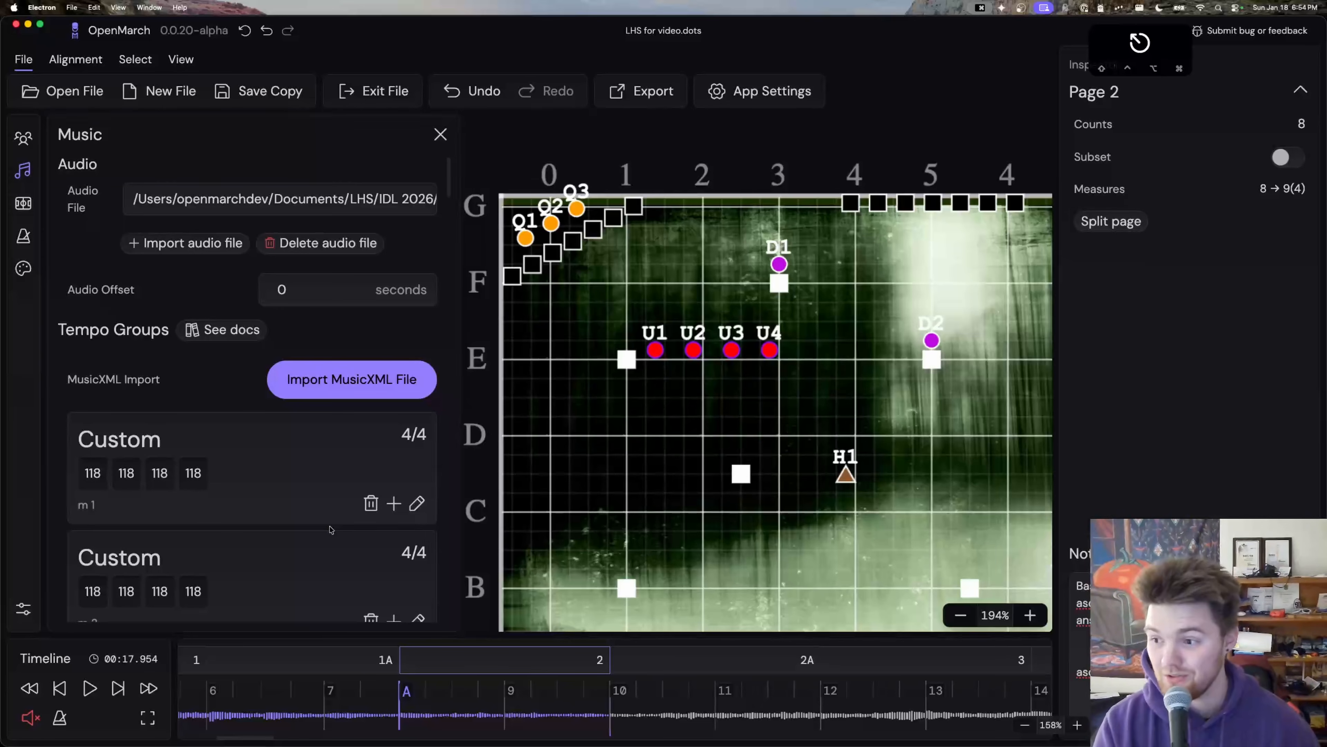
{"action": "scroll", "coordinate": [429, 648], "scroll_direction": "left", "scroll_amount": 5}
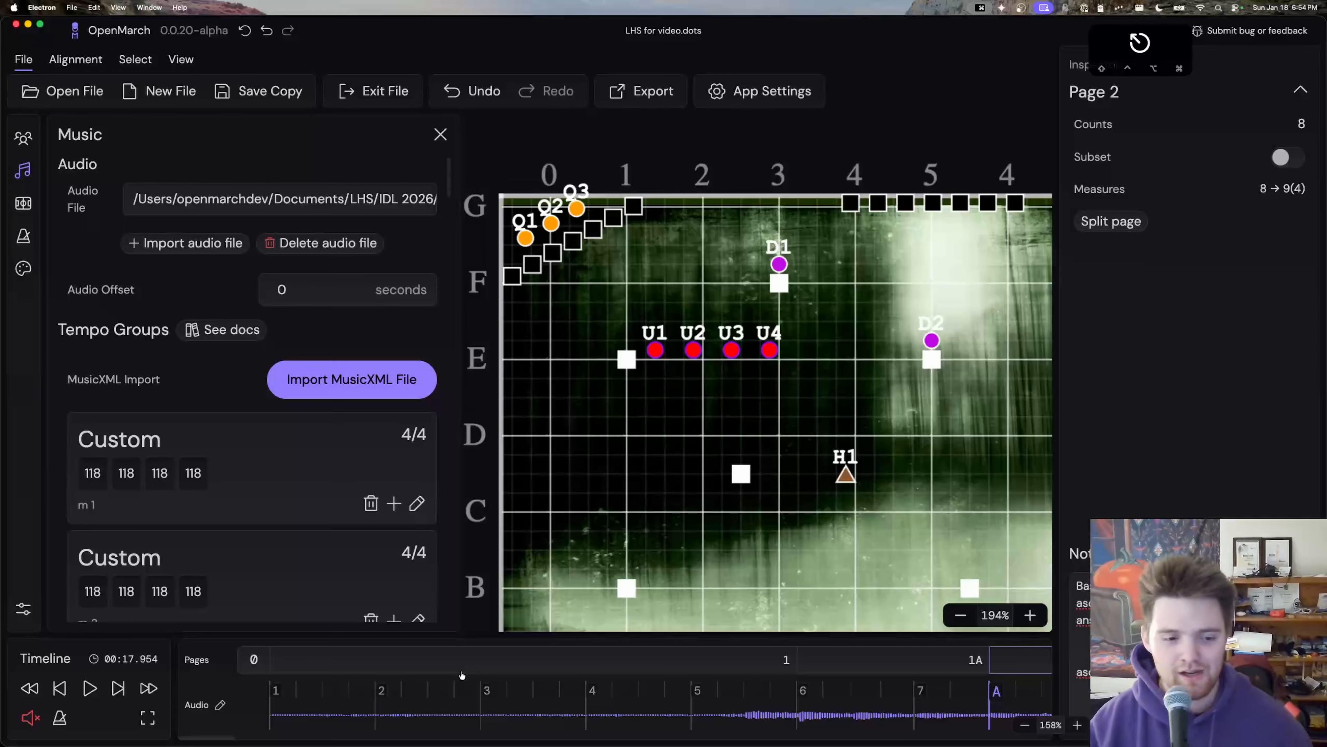
{"action": "scroll", "coordinate": [312, 402], "scroll_direction": "down", "scroll_amount": 7}
{"action": "left_click", "coordinate": [417, 346]}
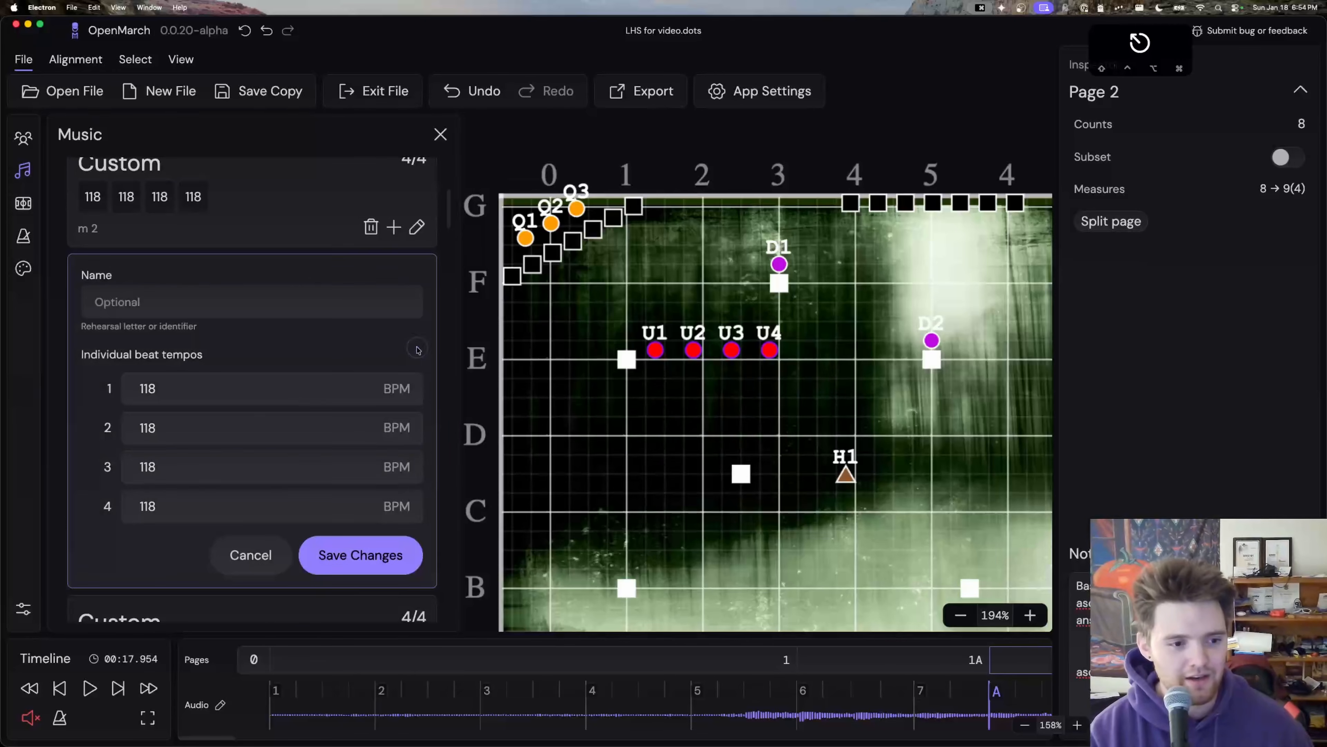
{"action": "left_click", "coordinate": [322, 414]}
{"action": "left_click", "coordinate": [307, 387]}
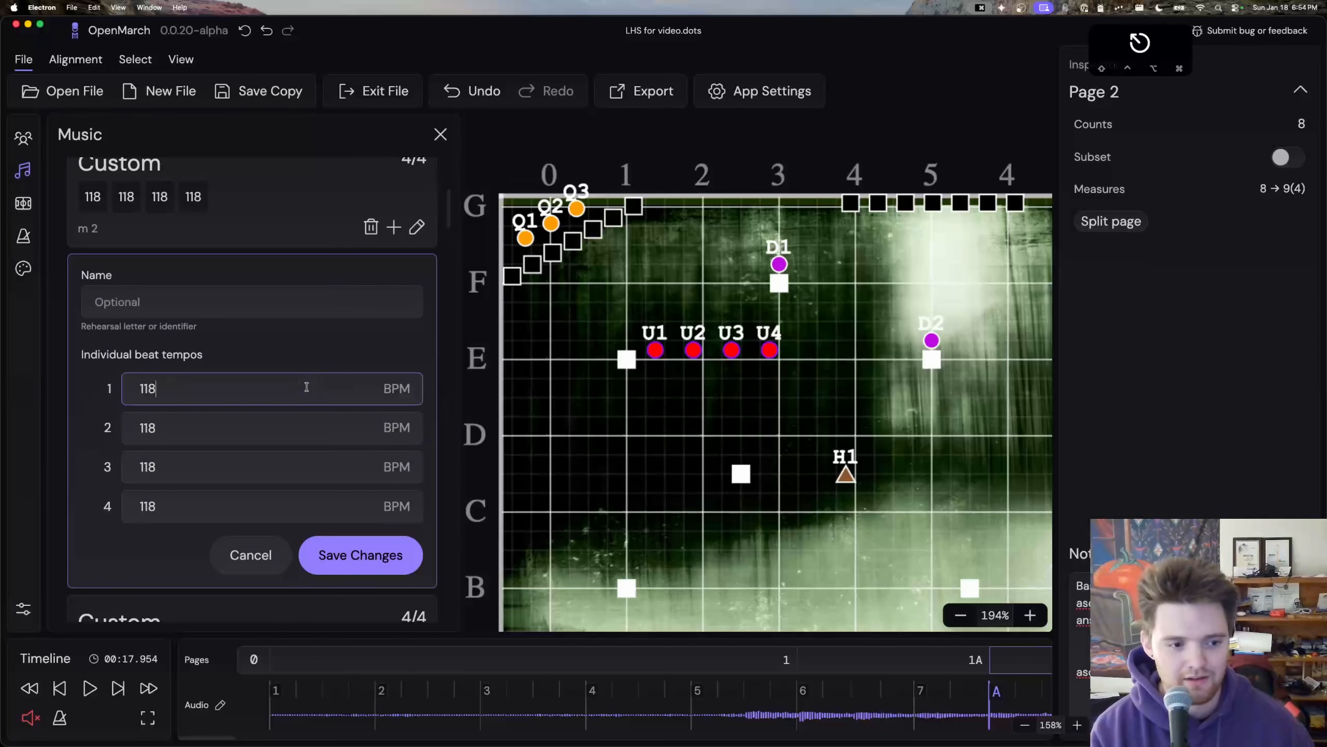
{"action": "left_click", "coordinate": [276, 556]}
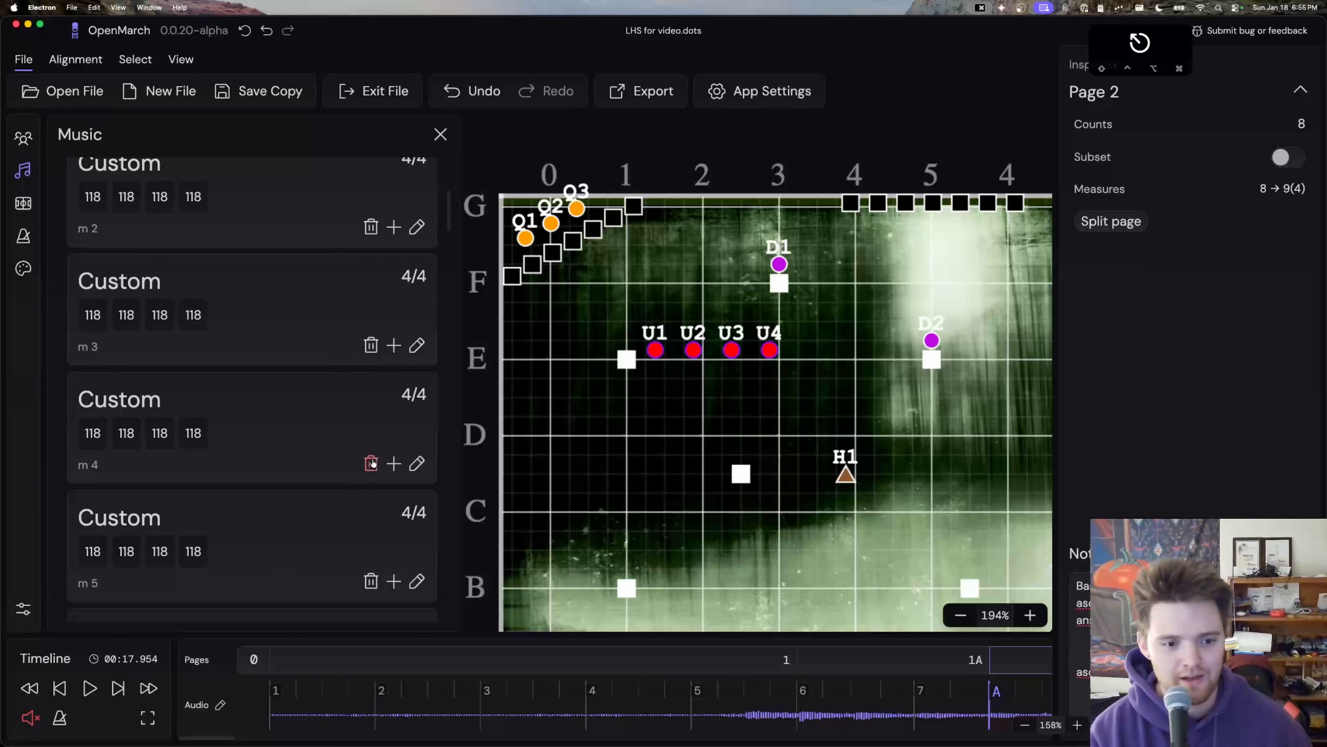
{"action": "scroll", "coordinate": [418, 469], "scroll_direction": "down", "scroll_amount": 15}
{"action": "scroll", "coordinate": [418, 469], "scroll_direction": "up", "scroll_amount": 5}
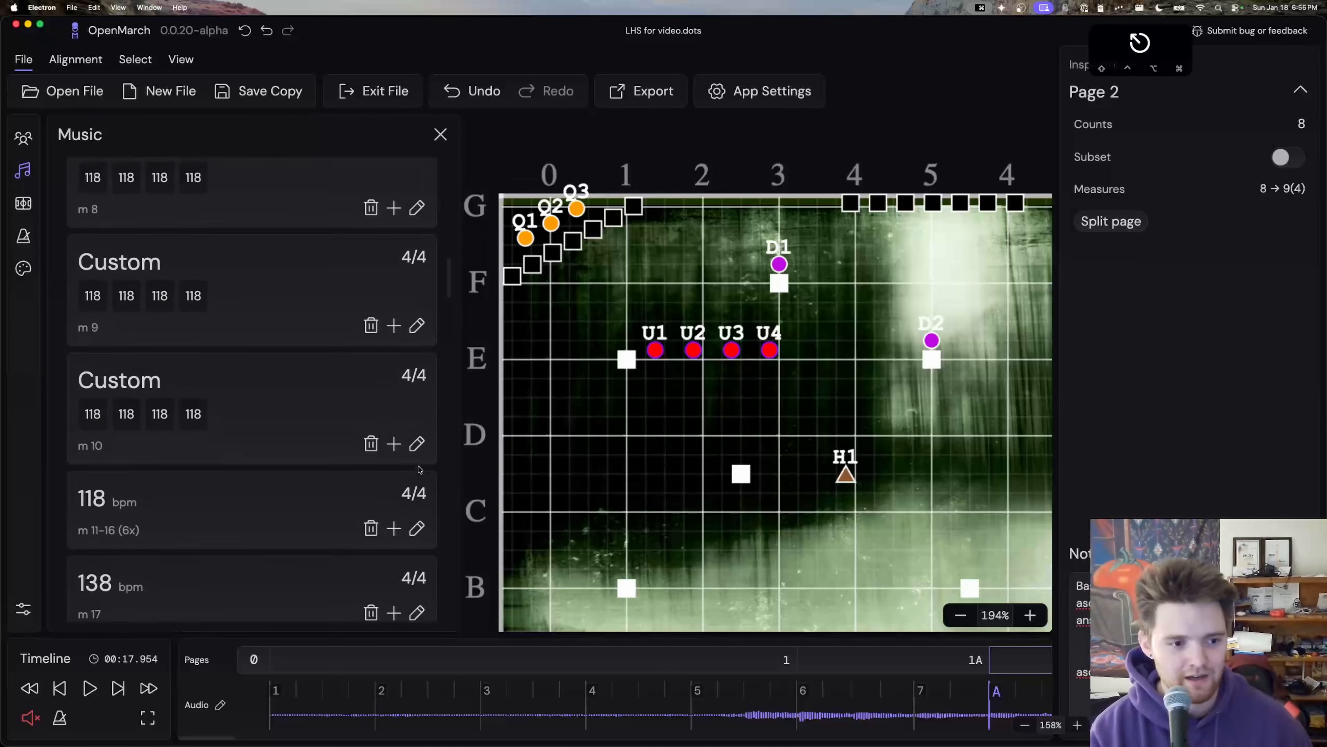
Step: Examine the editable settings of the 118 bpm tempo group for measures 11–16 and the matching timeline measures, without saving changes
{"action": "scroll", "coordinate": [418, 469], "scroll_direction": "down", "scroll_amount": 3}
{"action": "left_click", "coordinate": [417, 255]}
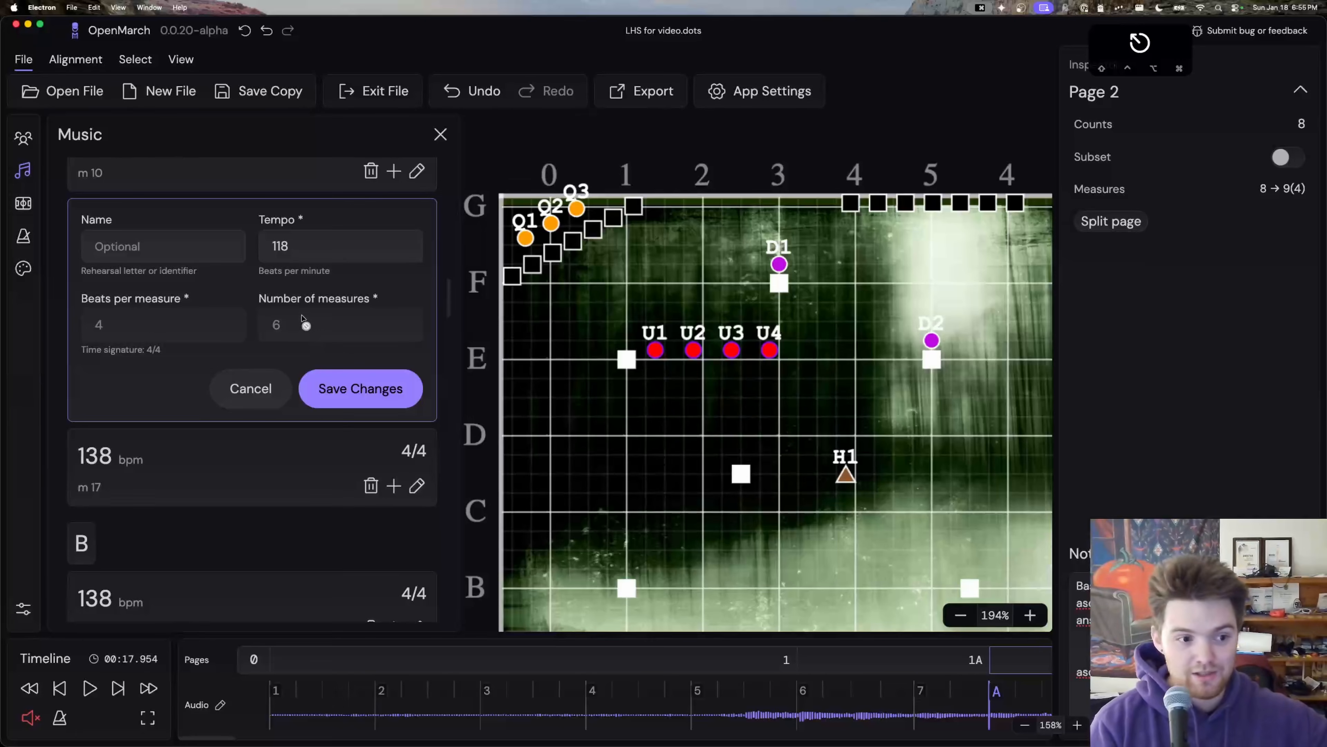
{"action": "scroll", "coordinate": [295, 320], "scroll_direction": "up", "scroll_amount": 2}
{"action": "scroll", "coordinate": [633, 693], "scroll_direction": "right", "scroll_amount": 10}
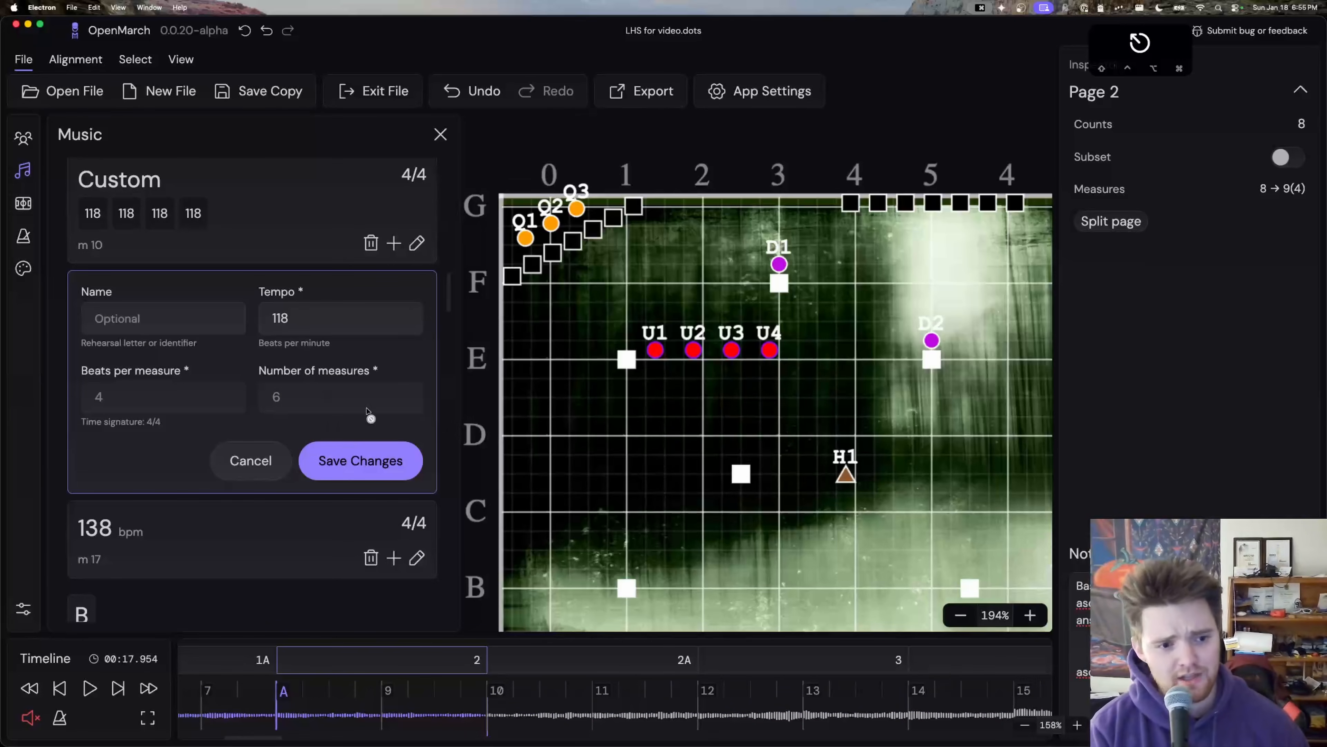
{"action": "scroll", "coordinate": [721, 731], "scroll_direction": "right", "scroll_amount": 3}
{"action": "scroll", "coordinate": [722, 731], "scroll_direction": "right", "scroll_amount": 1}
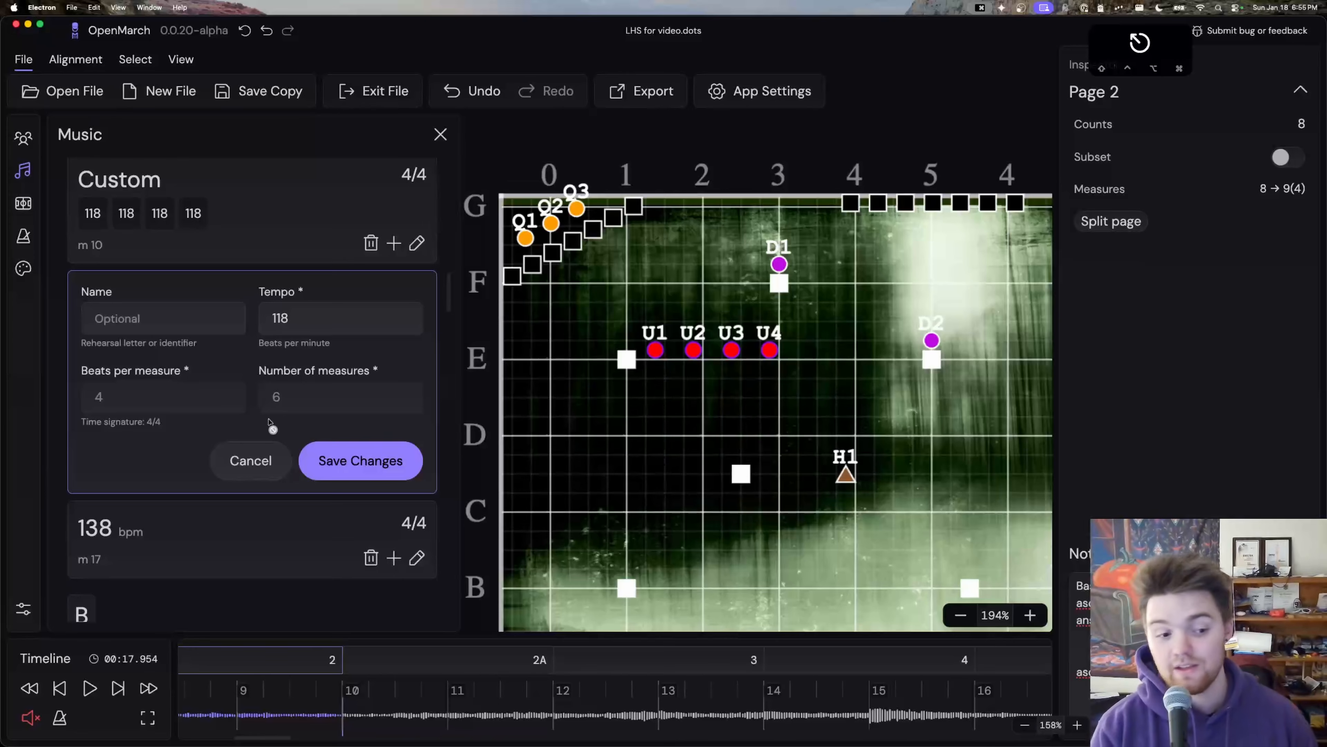
{"action": "left_click", "coordinate": [265, 463]}
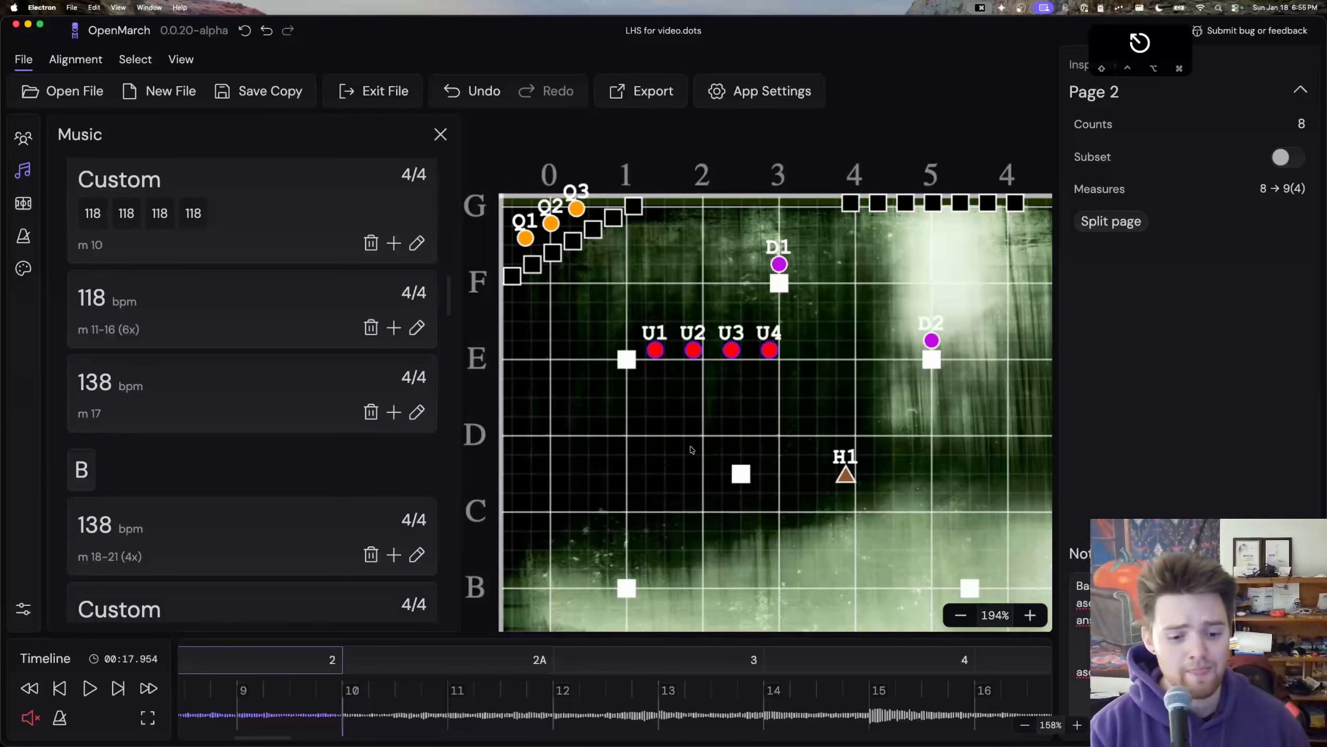
Step: Add the rehearsal mark A' to measure 17 in the timeline
{"action": "scroll", "coordinate": [590, 710], "scroll_direction": "left", "scroll_amount": 5}
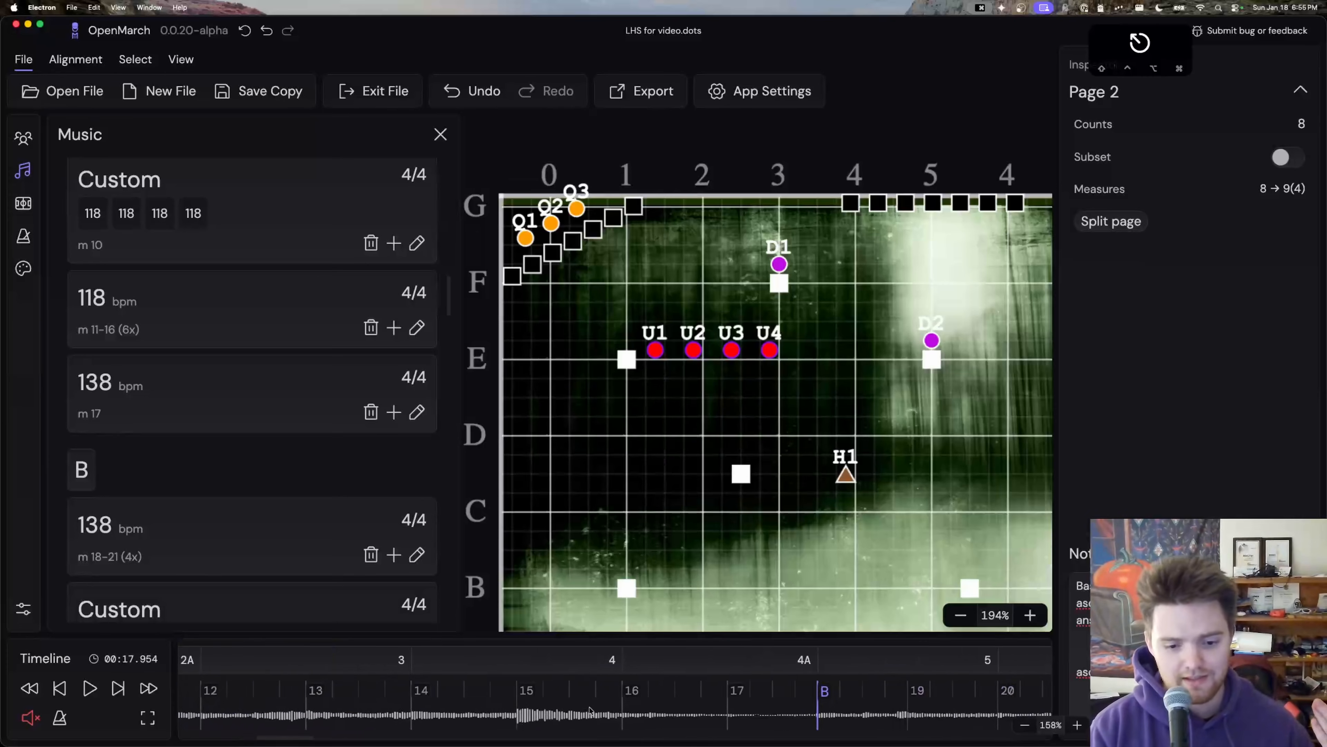
{"action": "scroll", "coordinate": [589, 710], "scroll_direction": "right", "scroll_amount": 5}
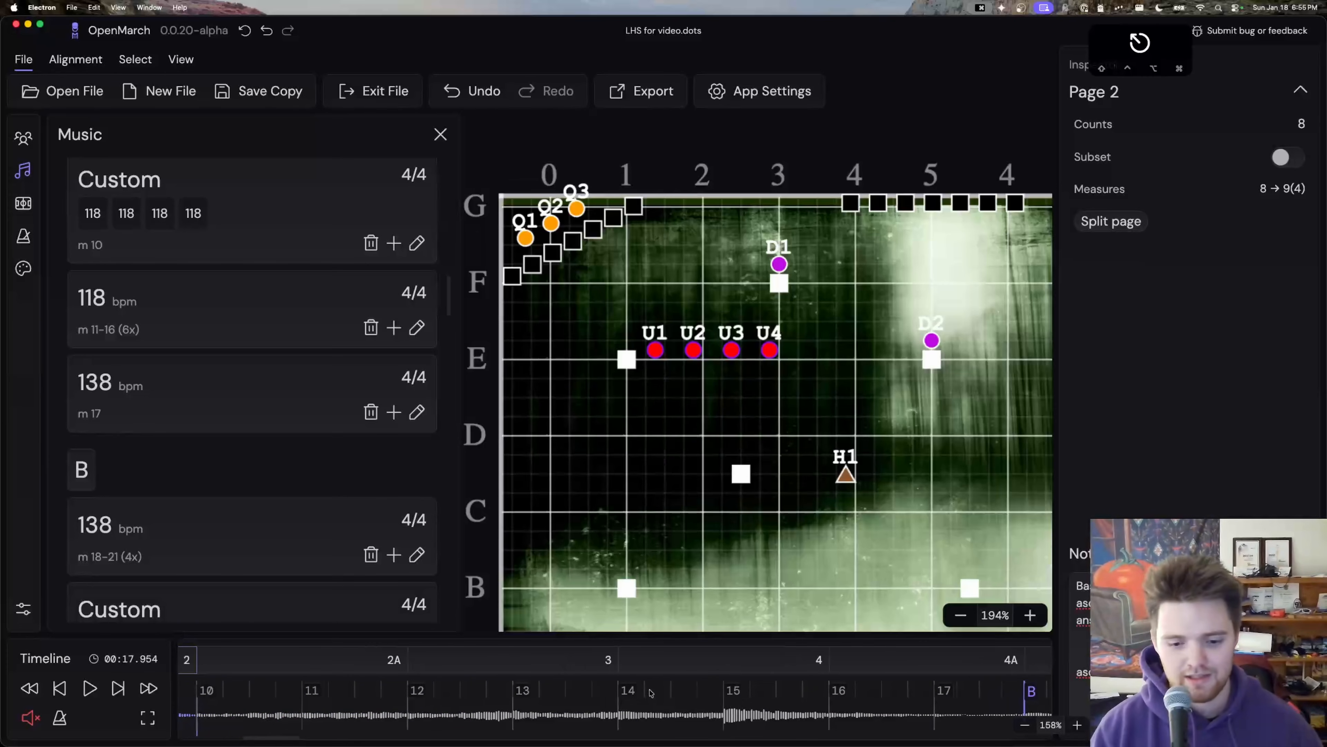
{"action": "scroll", "coordinate": [792, 680], "scroll_direction": "right", "scroll_amount": 3}
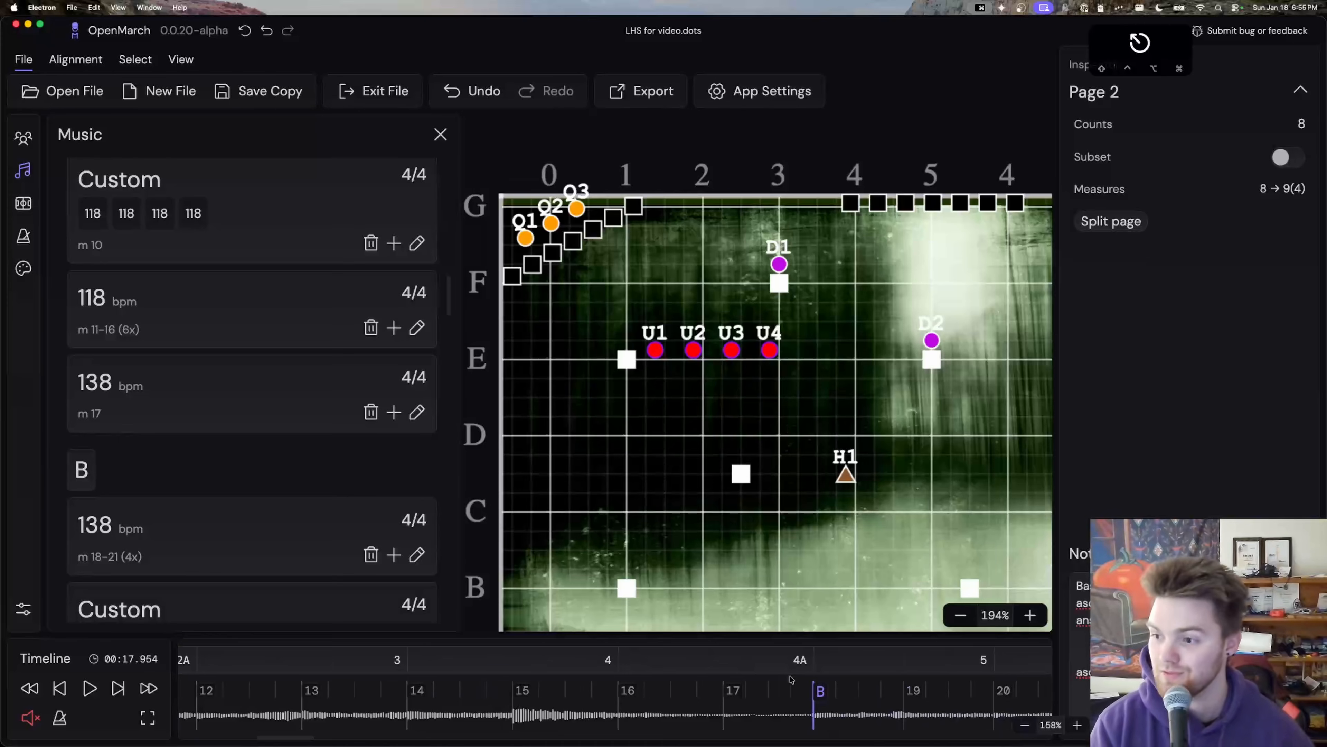
{"action": "left_click", "coordinate": [724, 705]}
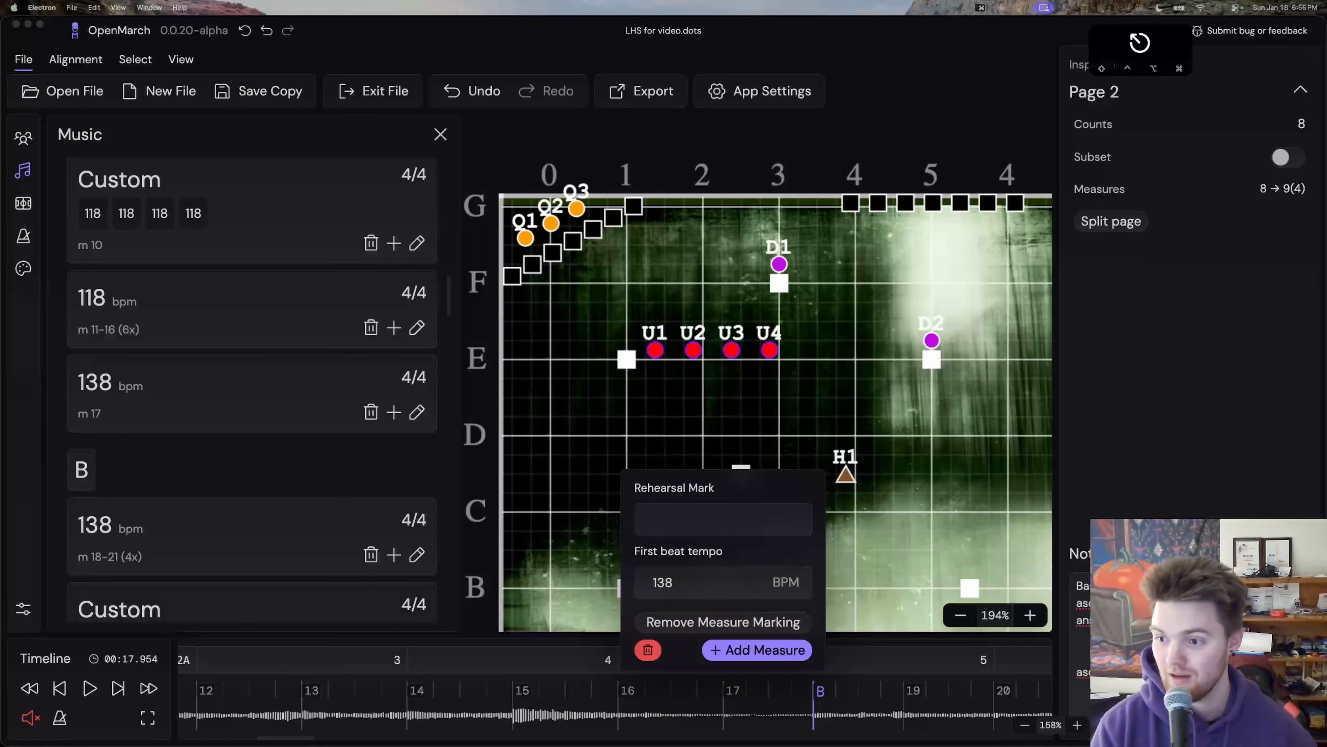
{"action": "left_click", "coordinate": [689, 504]}
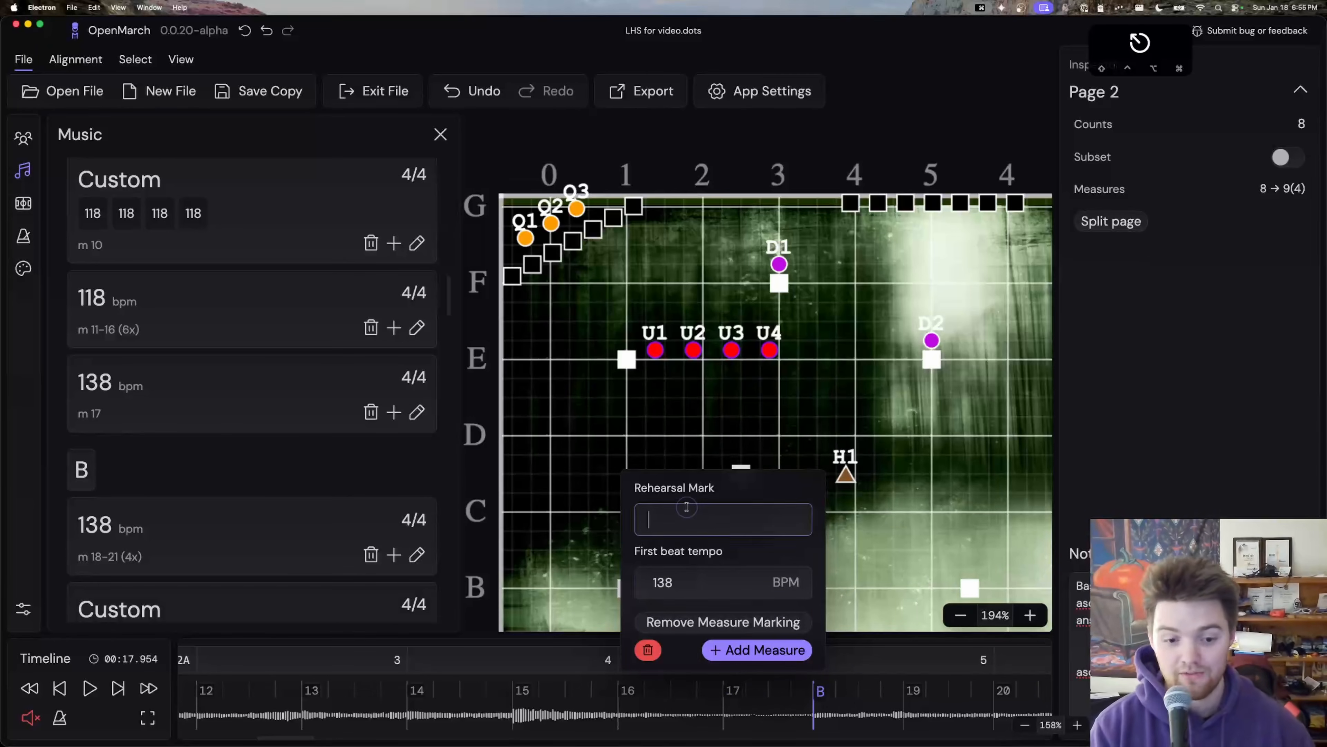
{"action": "type", "text": "A"}
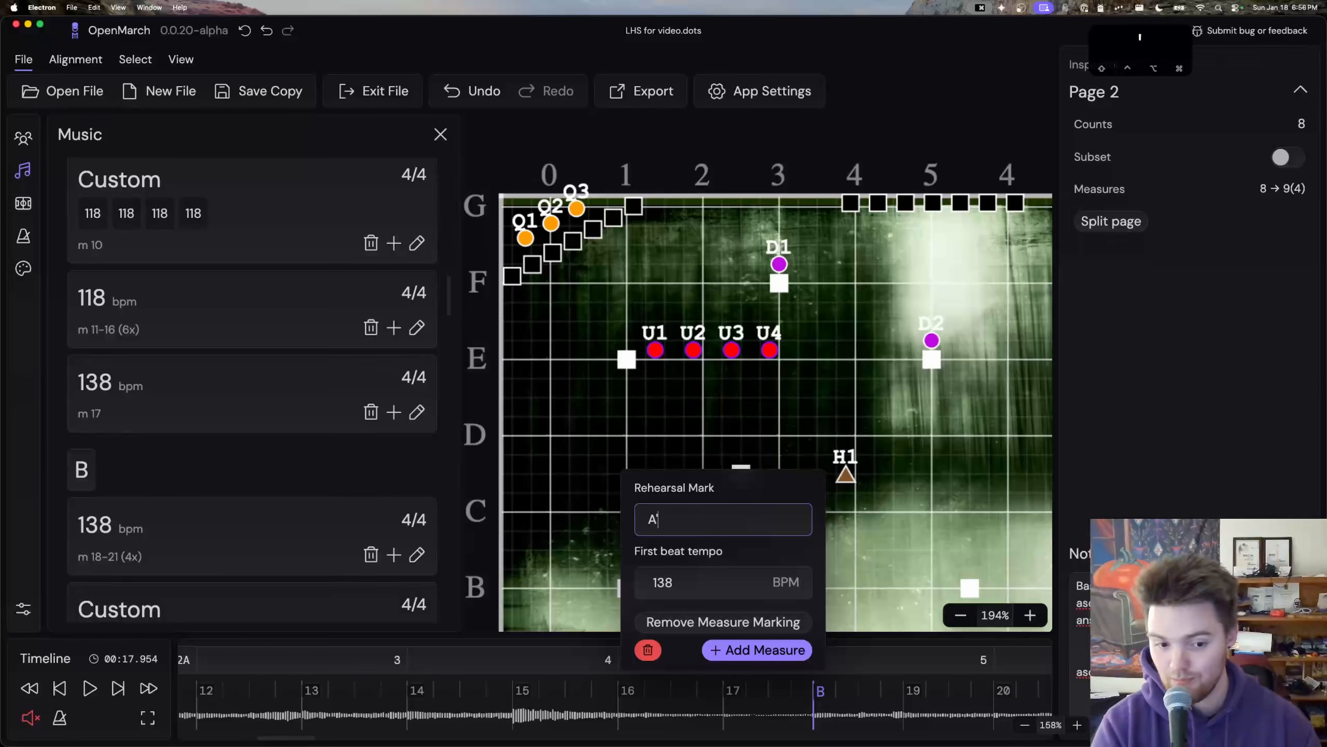
{"action": "left_click", "coordinate": [740, 447]}
{"action": "left_click", "coordinate": [721, 690]}
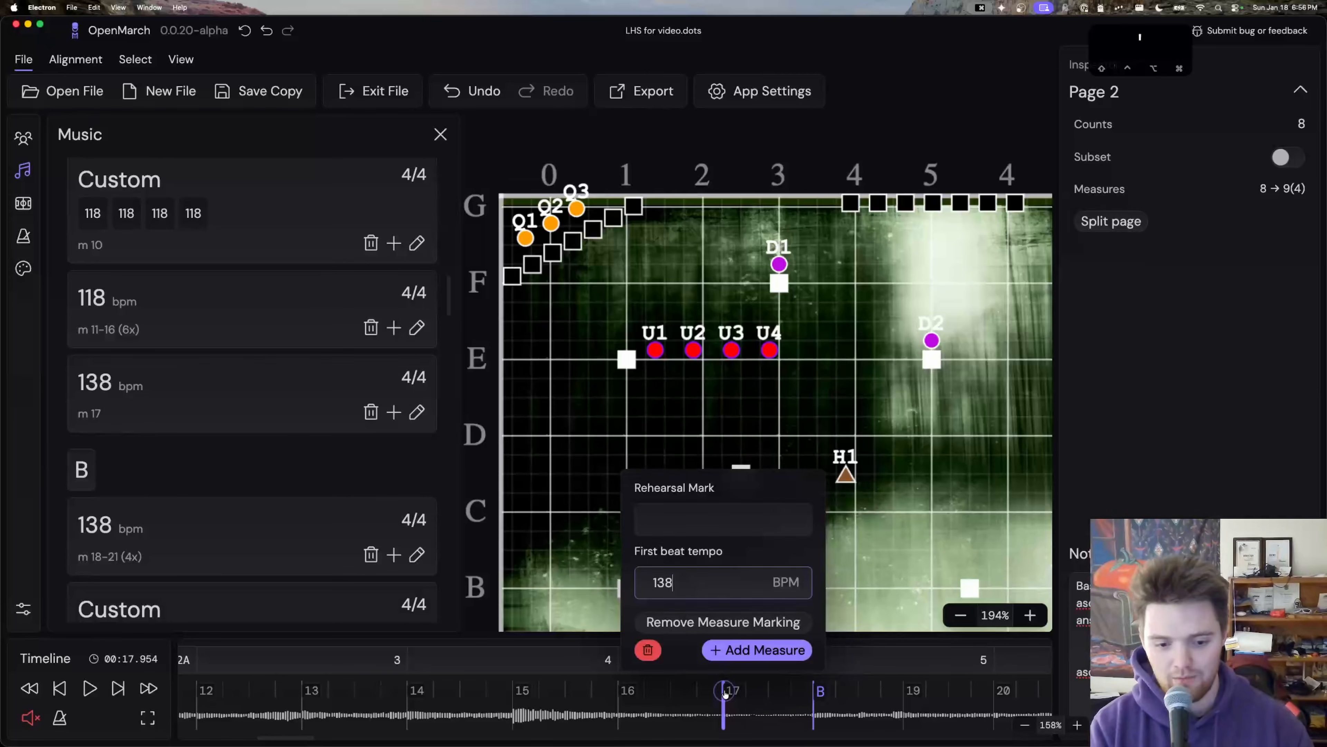
{"action": "left_click", "coordinate": [681, 502]}
{"action": "type", "text": "A'"}
{"action": "key", "text": "Return"}
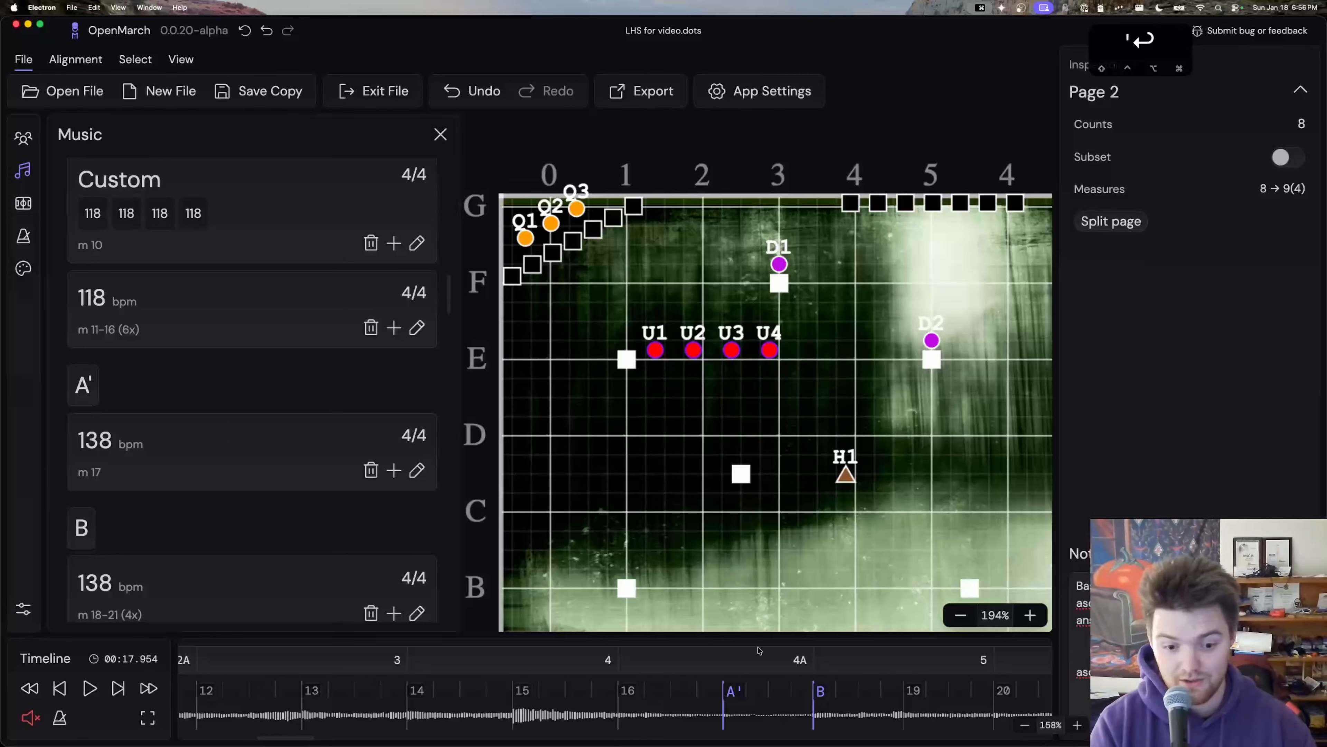
Step: Rename the rehearsal mark at measure 17 to "closer"
{"action": "left_click", "coordinate": [724, 714]}
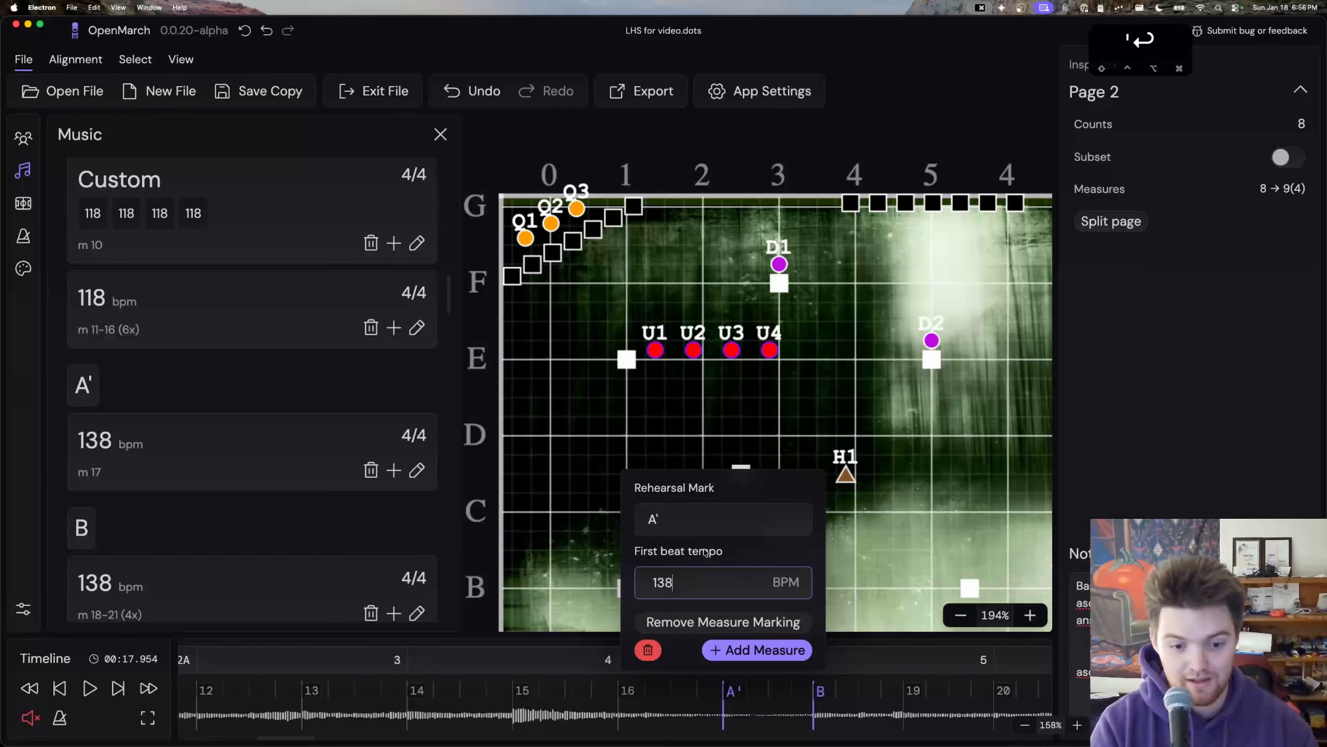
{"action": "left_click", "coordinate": [711, 520]}
{"action": "key", "text": "BackSpace"}
{"action": "key", "text": "BackSpace"}
{"action": "type", "text": "closer"}
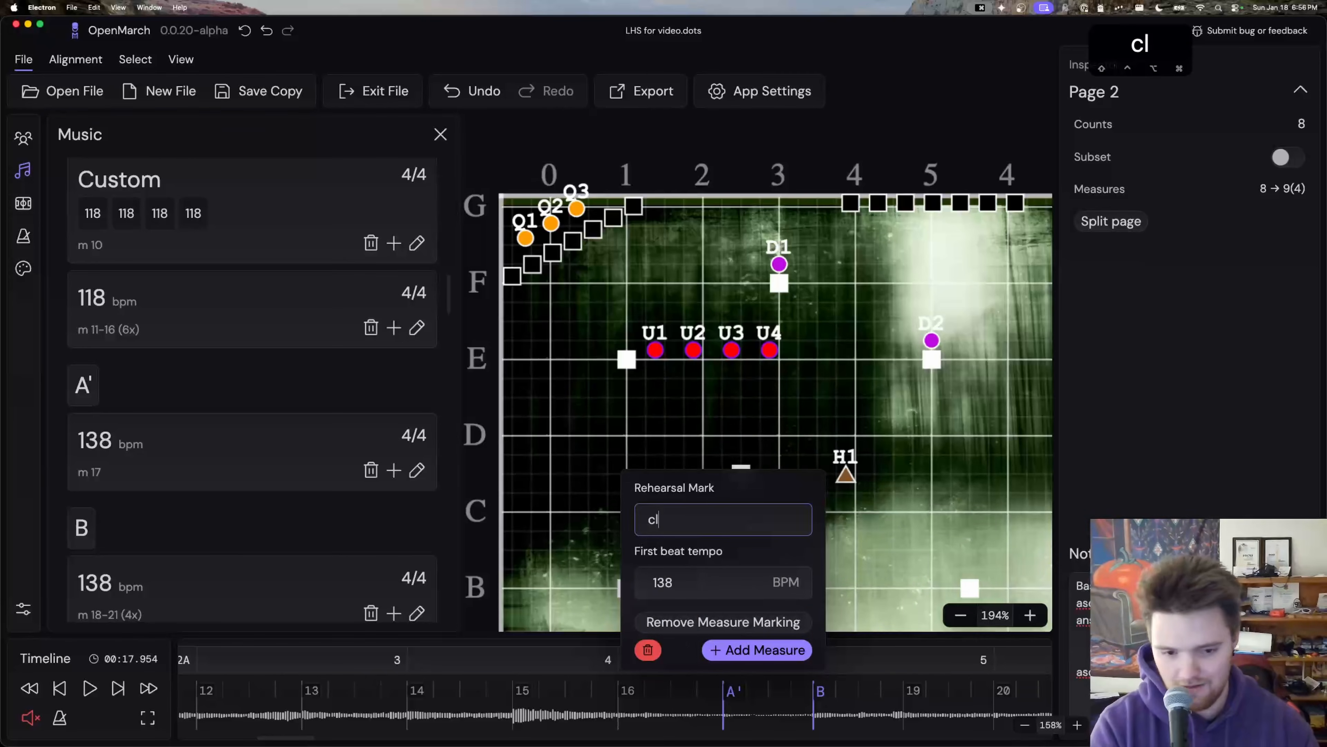
{"action": "key", "text": "Return"}
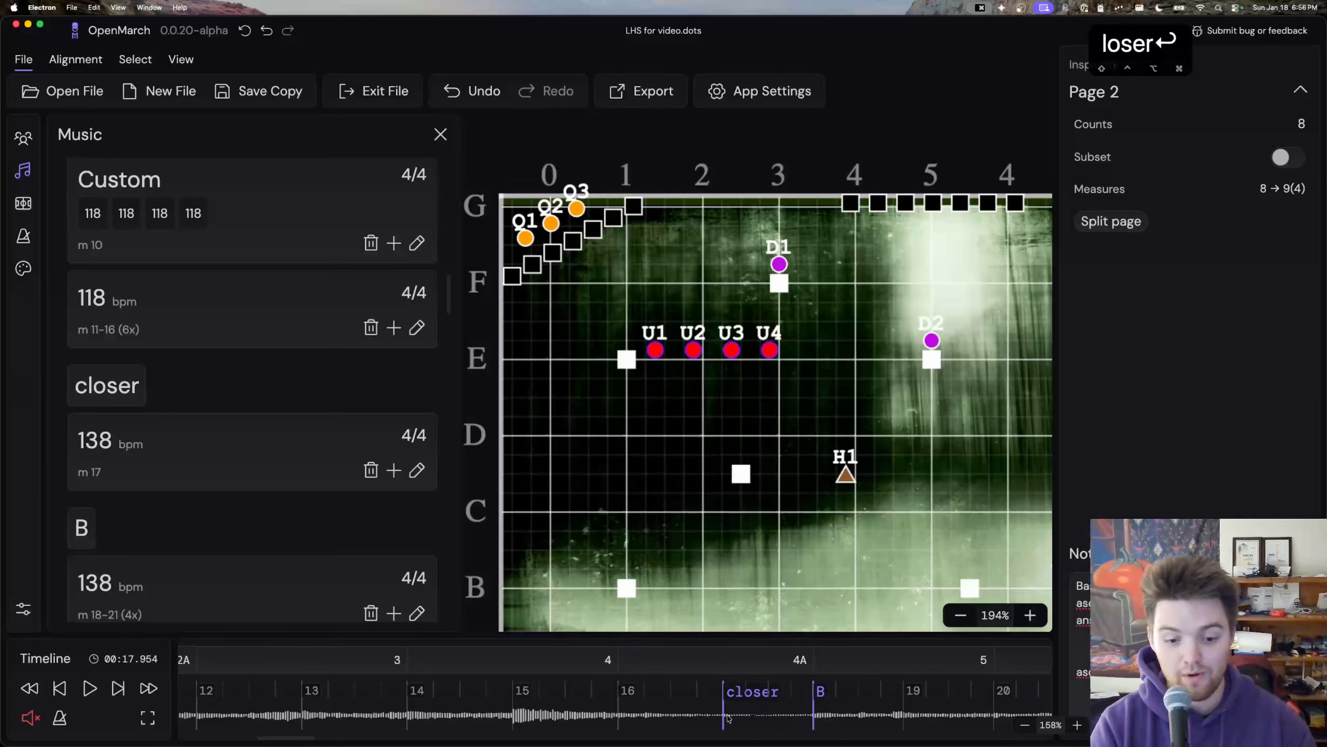
Step: Remove the "closer" rehearsal mark from measure 17
{"action": "left_click", "coordinate": [726, 716]}
{"action": "left_click", "coordinate": [703, 520]}
{"action": "key", "text": "super+BackSpace"}
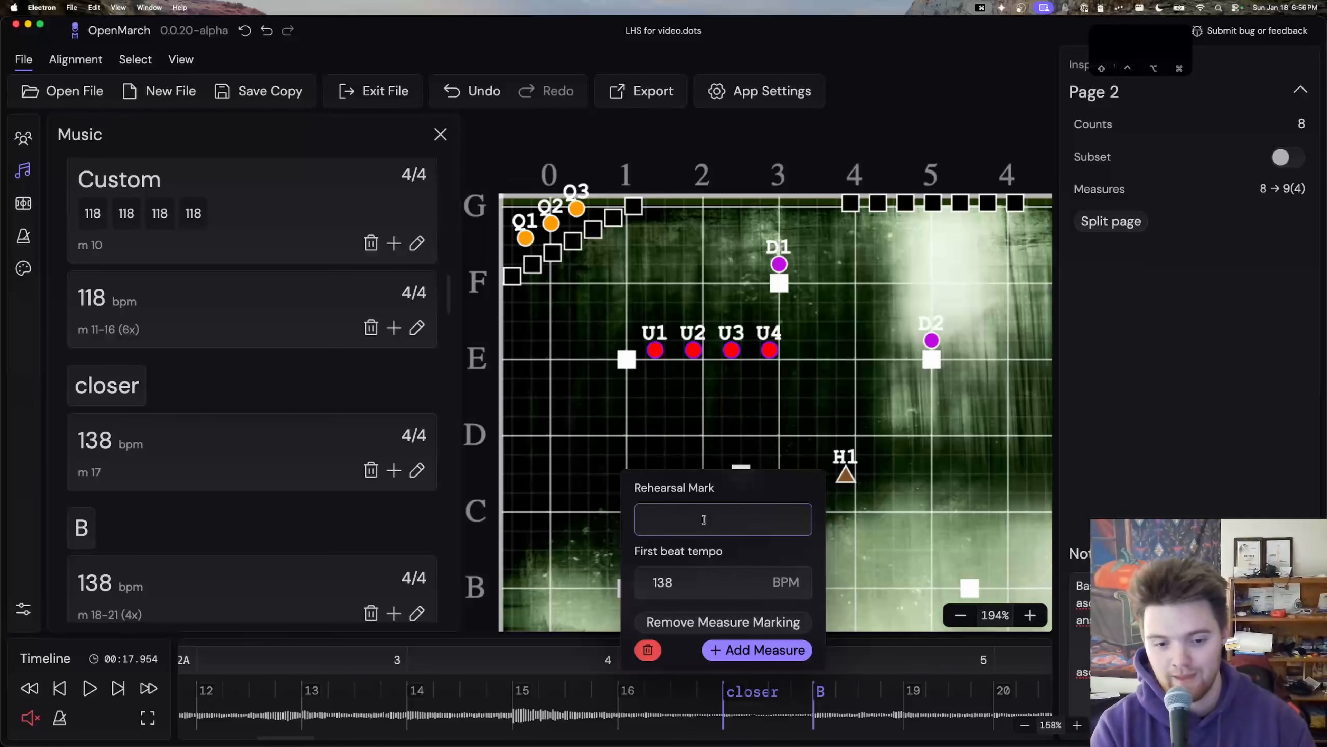
{"action": "left_click", "coordinate": [875, 501]}
{"action": "left_click", "coordinate": [723, 721]}
{"action": "left_click", "coordinate": [722, 721]}
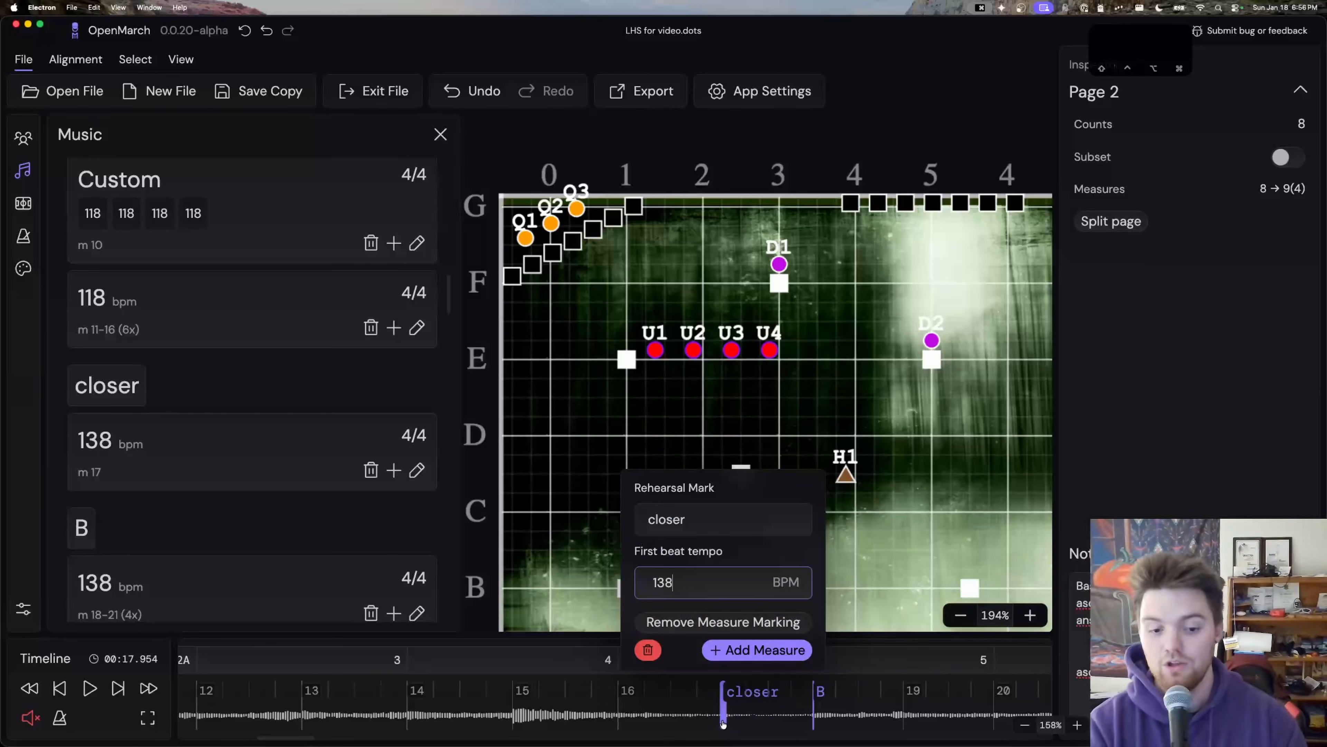
{"action": "left_click", "coordinate": [690, 510]}
{"action": "key", "text": "super+BackSpace"}
{"action": "key", "text": "Return"}
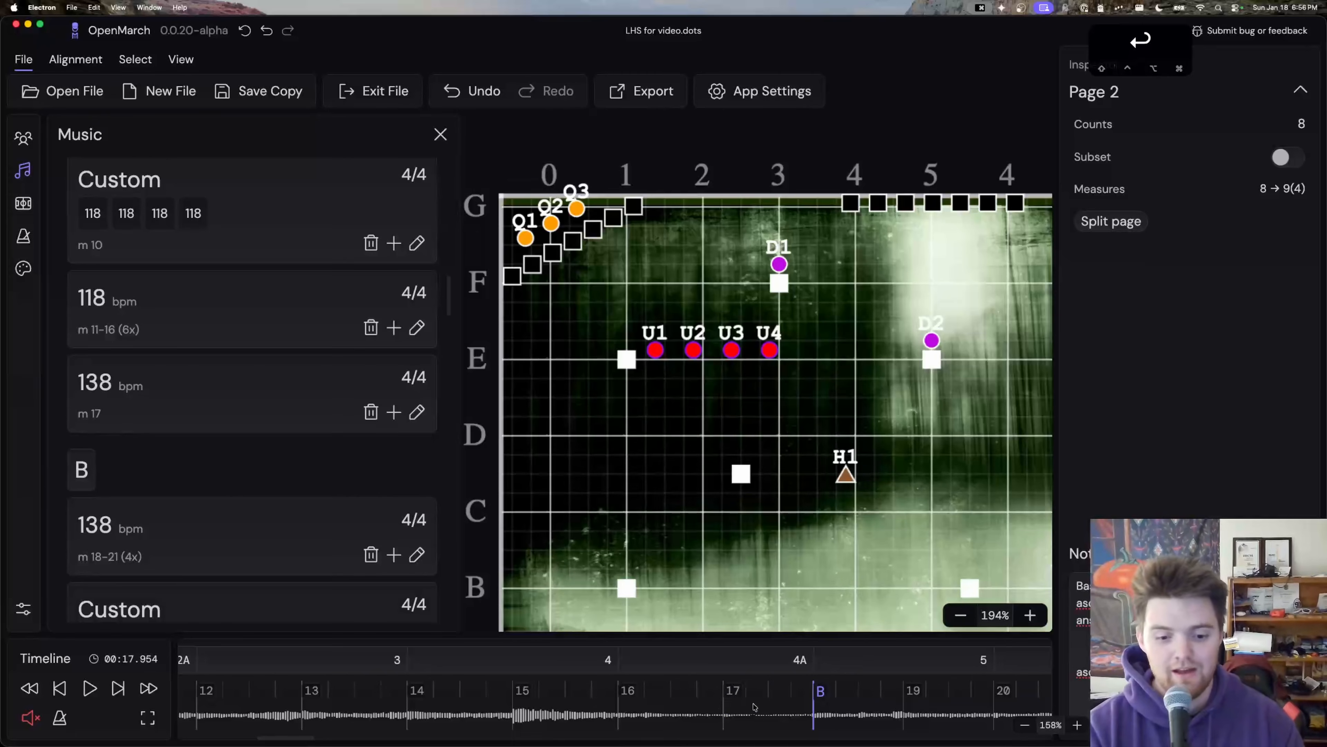
Step: Try setting the tempo of the last beat of measure 17 to 90 BPM
{"action": "left_click", "coordinate": [718, 690]}
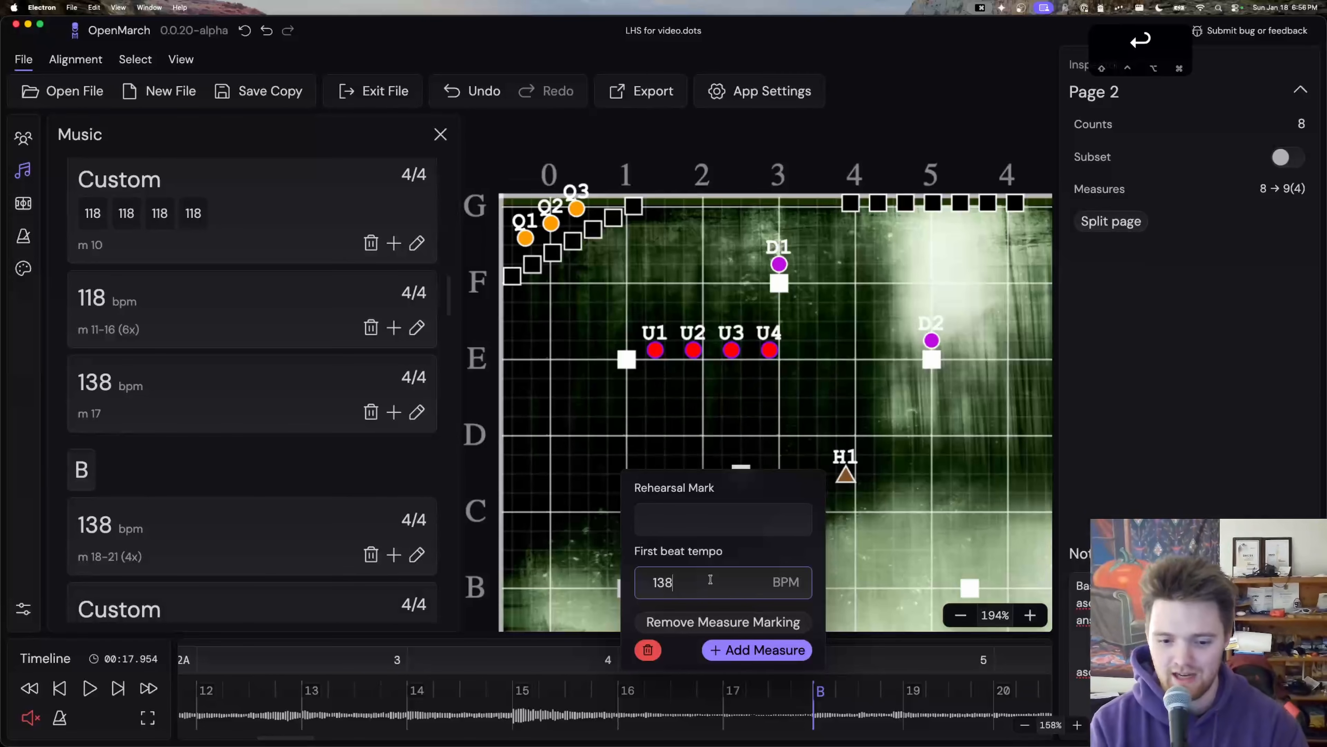
{"action": "left_click", "coordinate": [791, 689]}
{"action": "left_click_drag", "start_coordinate": [754, 582], "coordinate": [686, 585]}
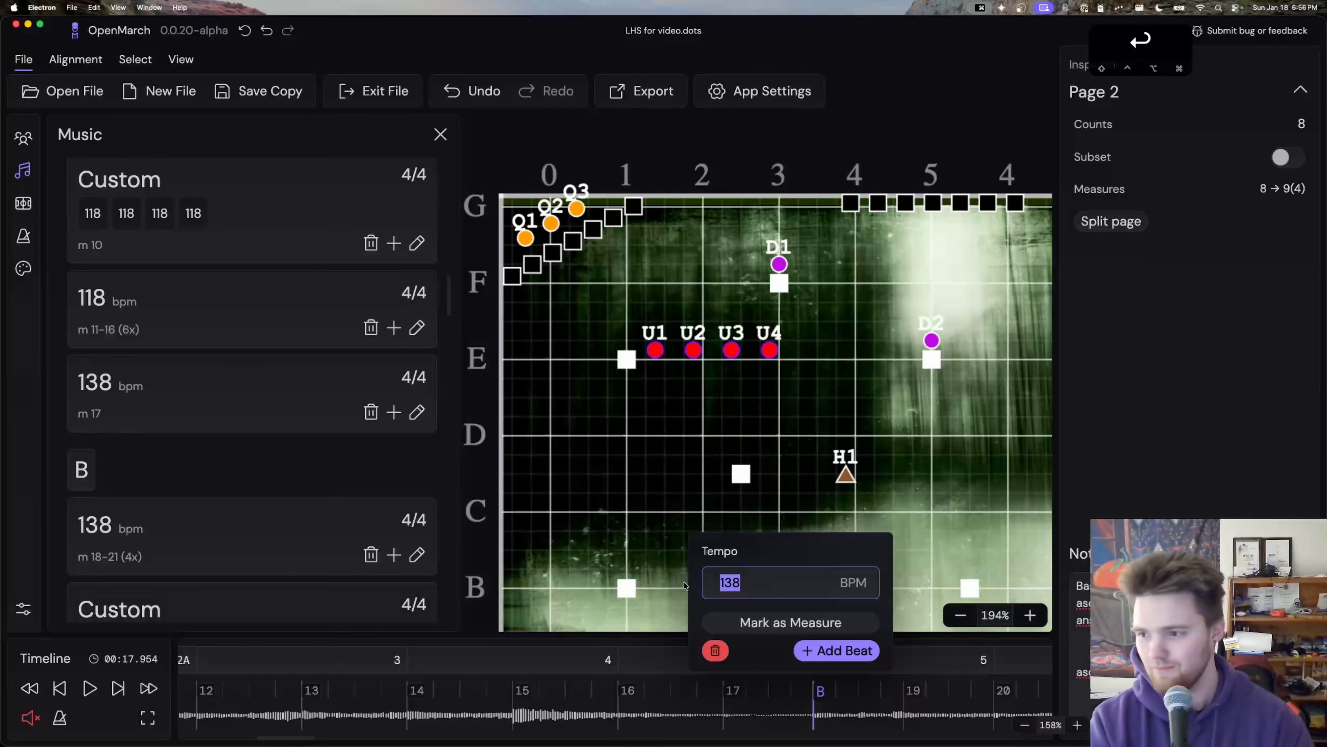
{"action": "key", "text": "BackSpace"}
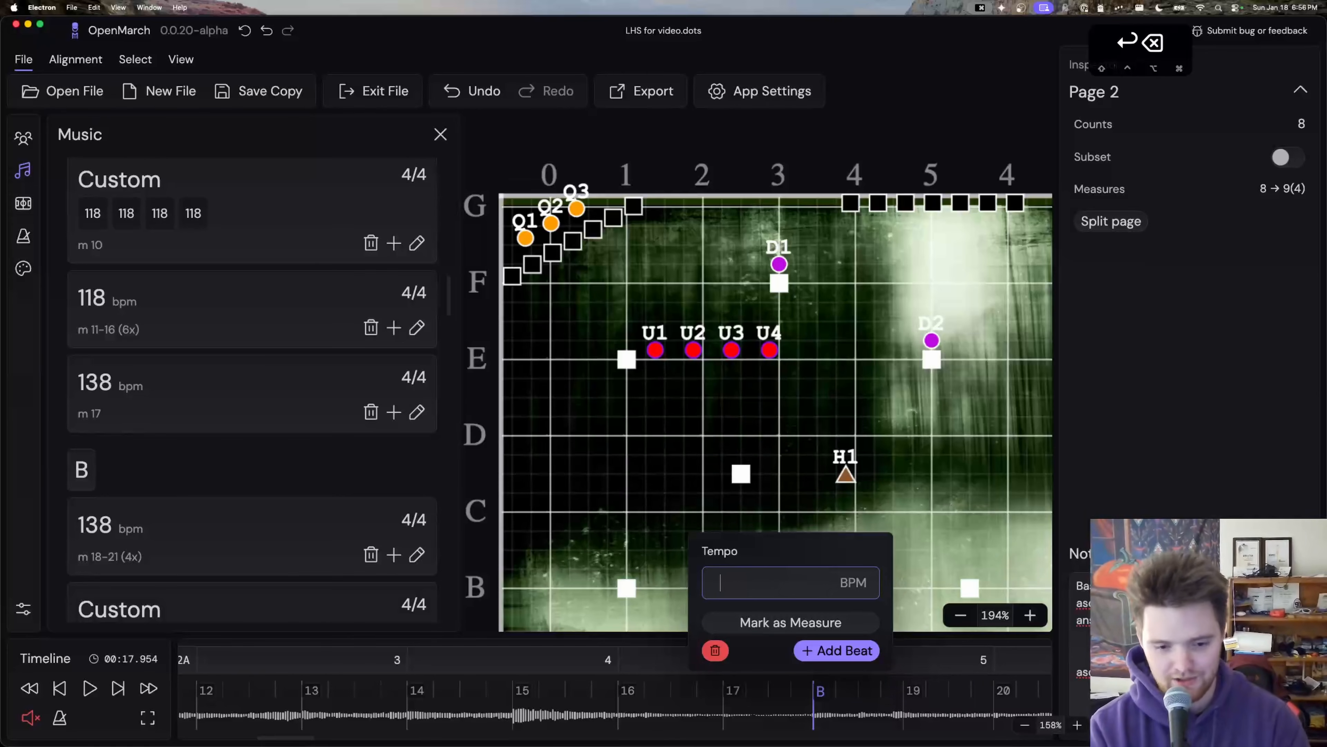
{"action": "type", "text": "180"}
{"action": "key", "text": "BackSpace"}
{"action": "key", "text": "BackSpace"}
{"action": "key", "text": "BackSpace"}
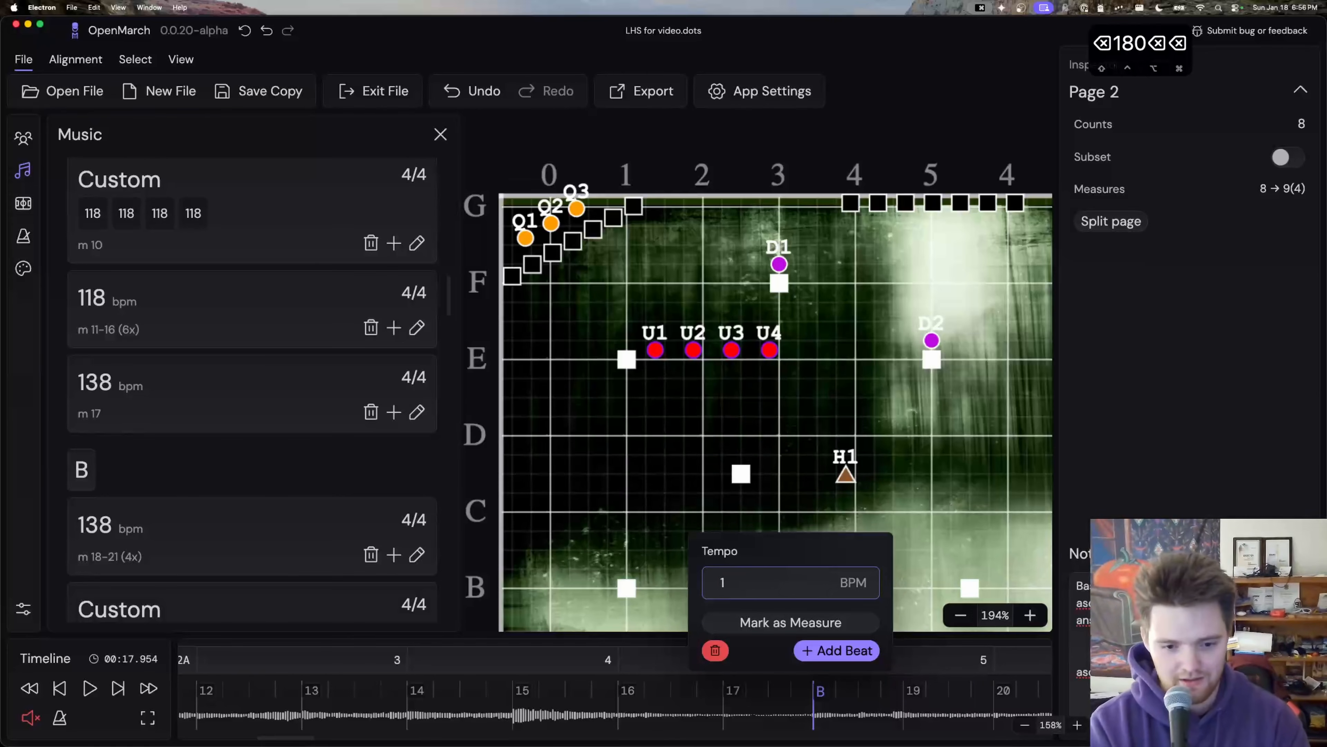
{"action": "type", "text": "90"}
{"action": "key", "text": "Return"}
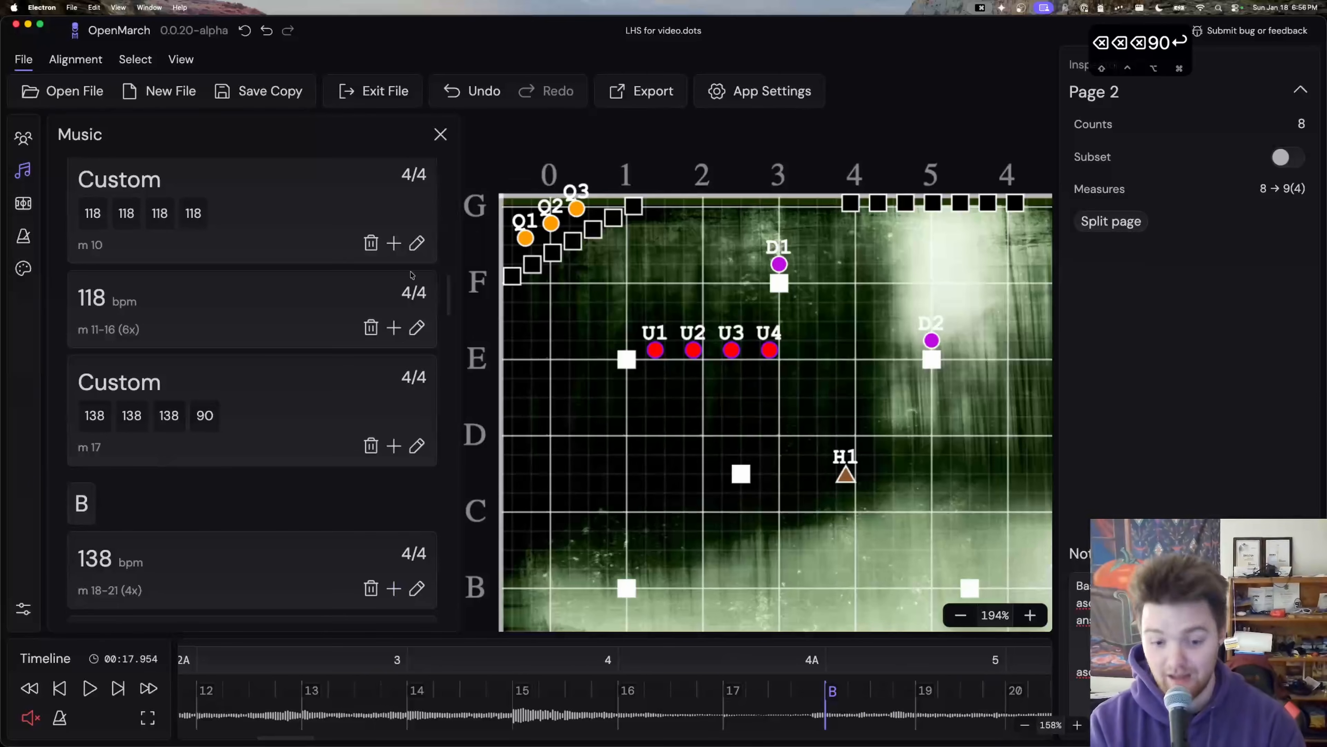
Step: Undo the tempo change on the last beat of measure 17
{"action": "key", "text": "super+z"}
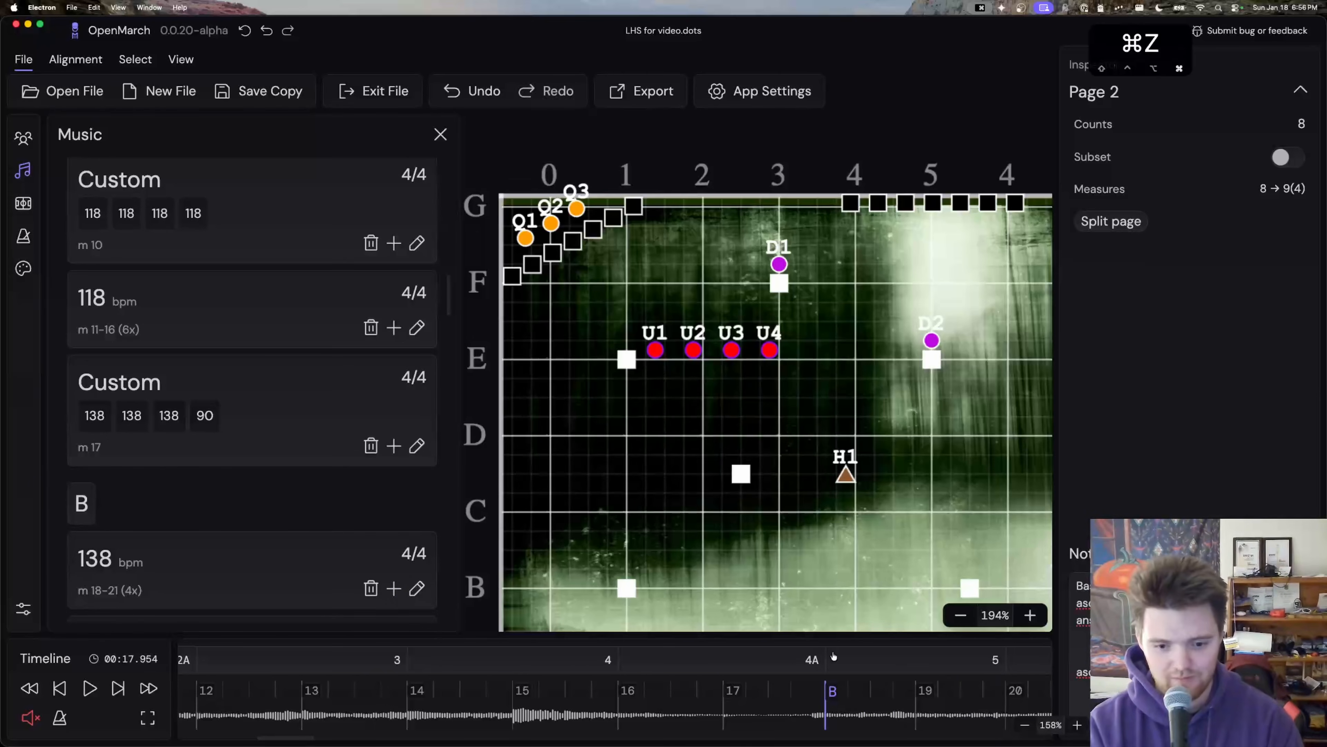
{"action": "left_click", "coordinate": [791, 688]}
{"action": "left_click", "coordinate": [765, 621]}
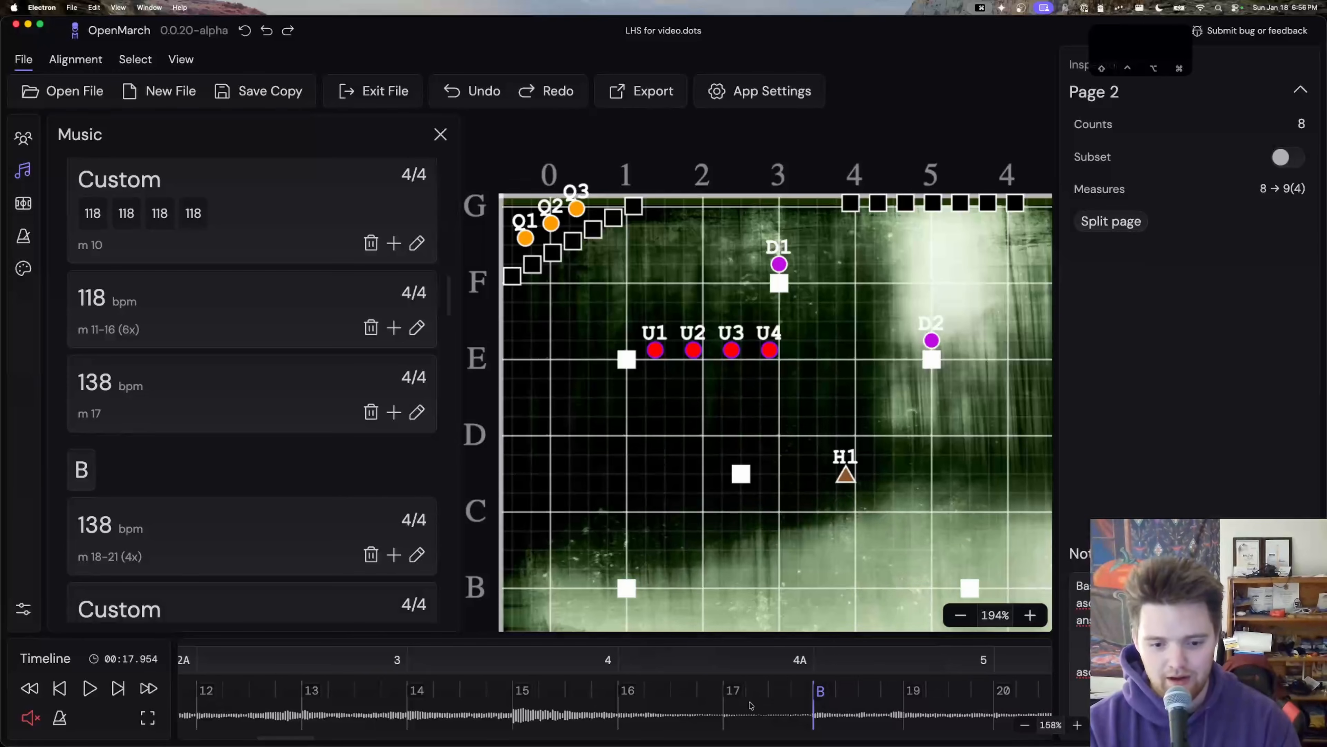
Step: Try adding a measure after measure 17 from the timeline, and undo the addition
{"action": "left_click", "coordinate": [724, 702]}
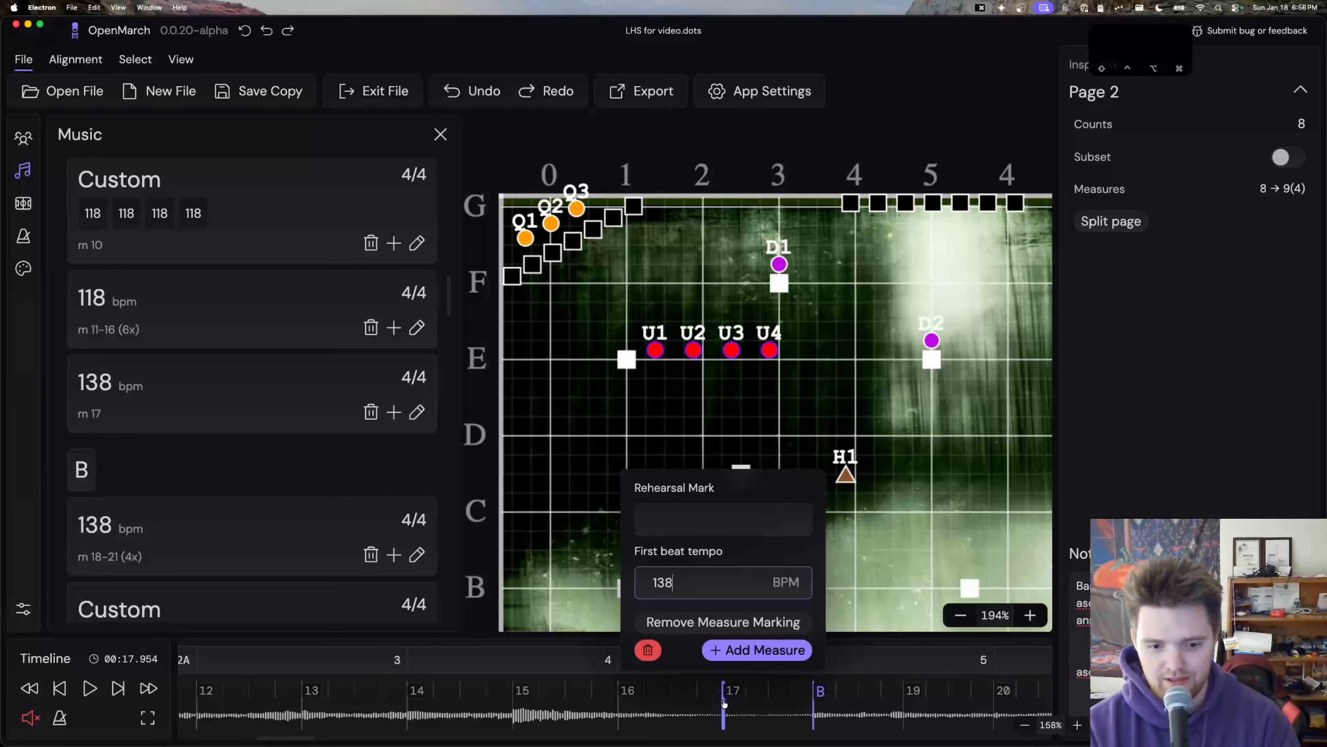
{"action": "left_click", "coordinate": [762, 647]}
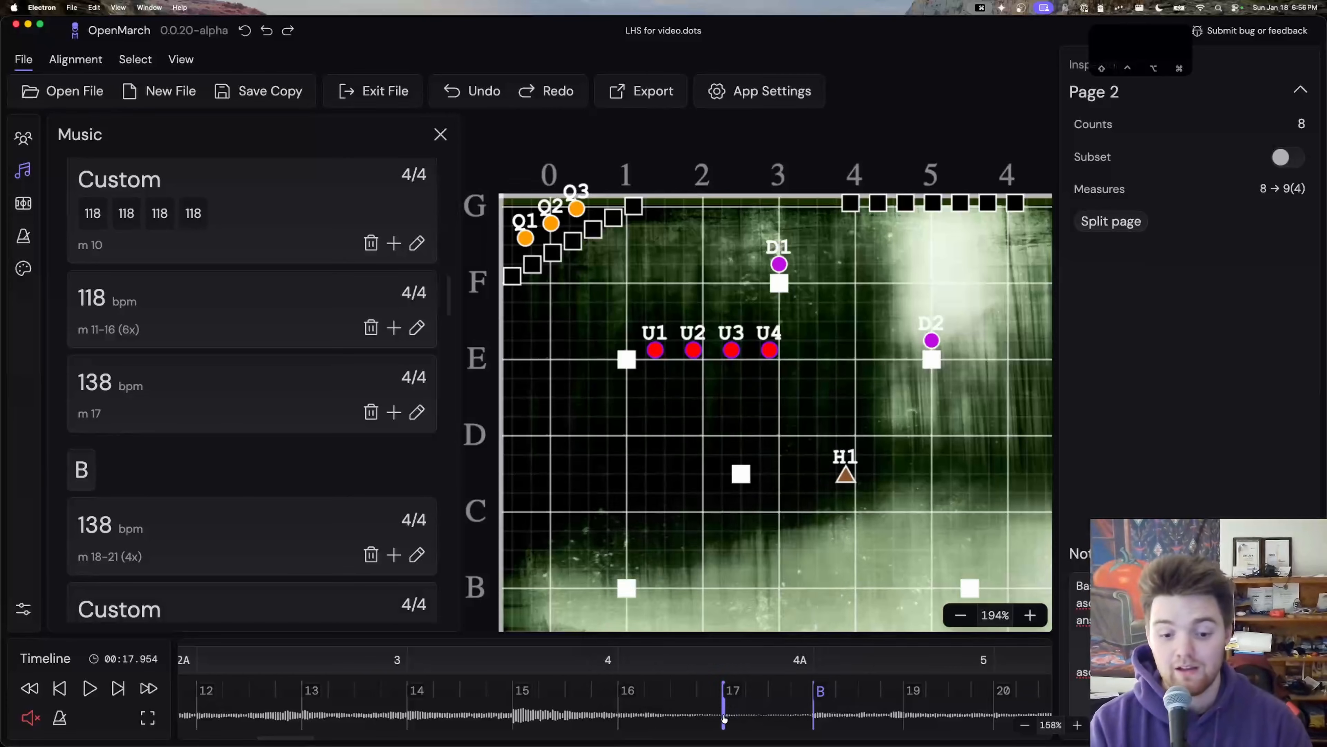
{"action": "left_click", "coordinate": [766, 649]}
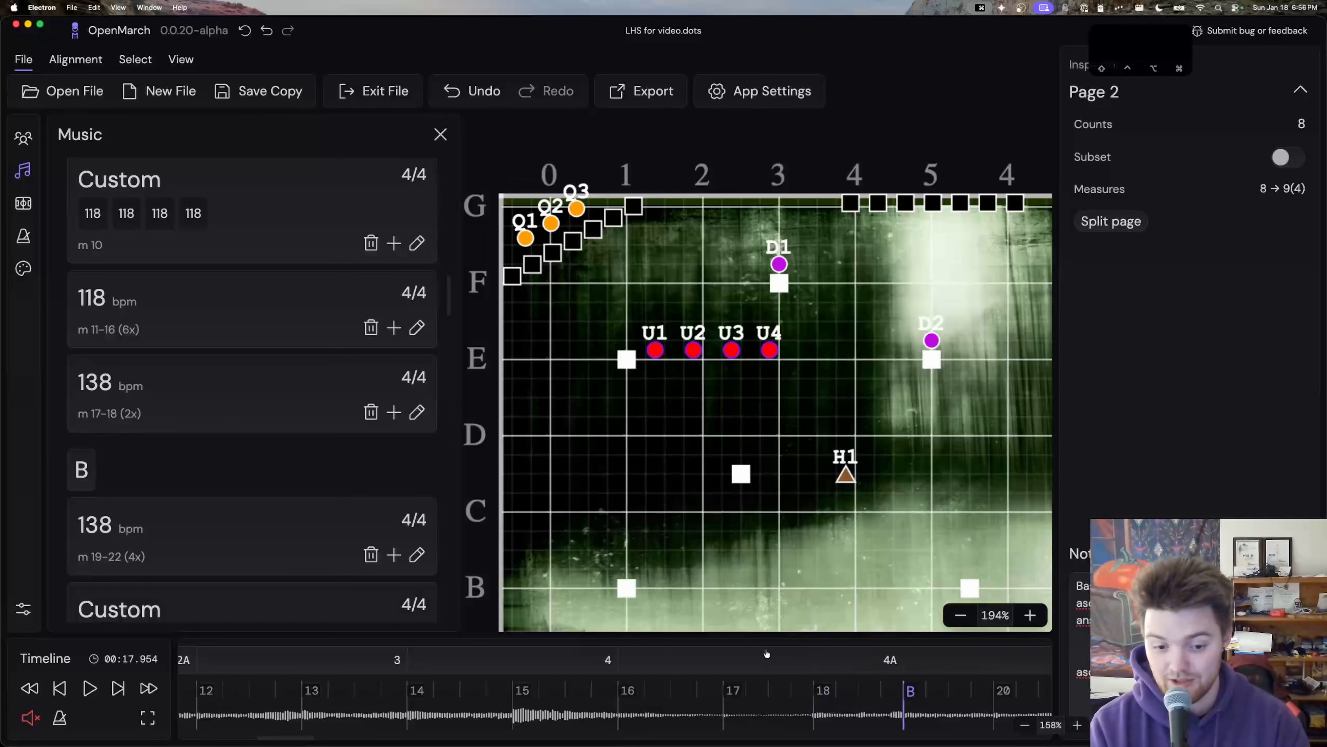
{"action": "scroll", "coordinate": [769, 714], "scroll_direction": "right", "scroll_amount": 2}
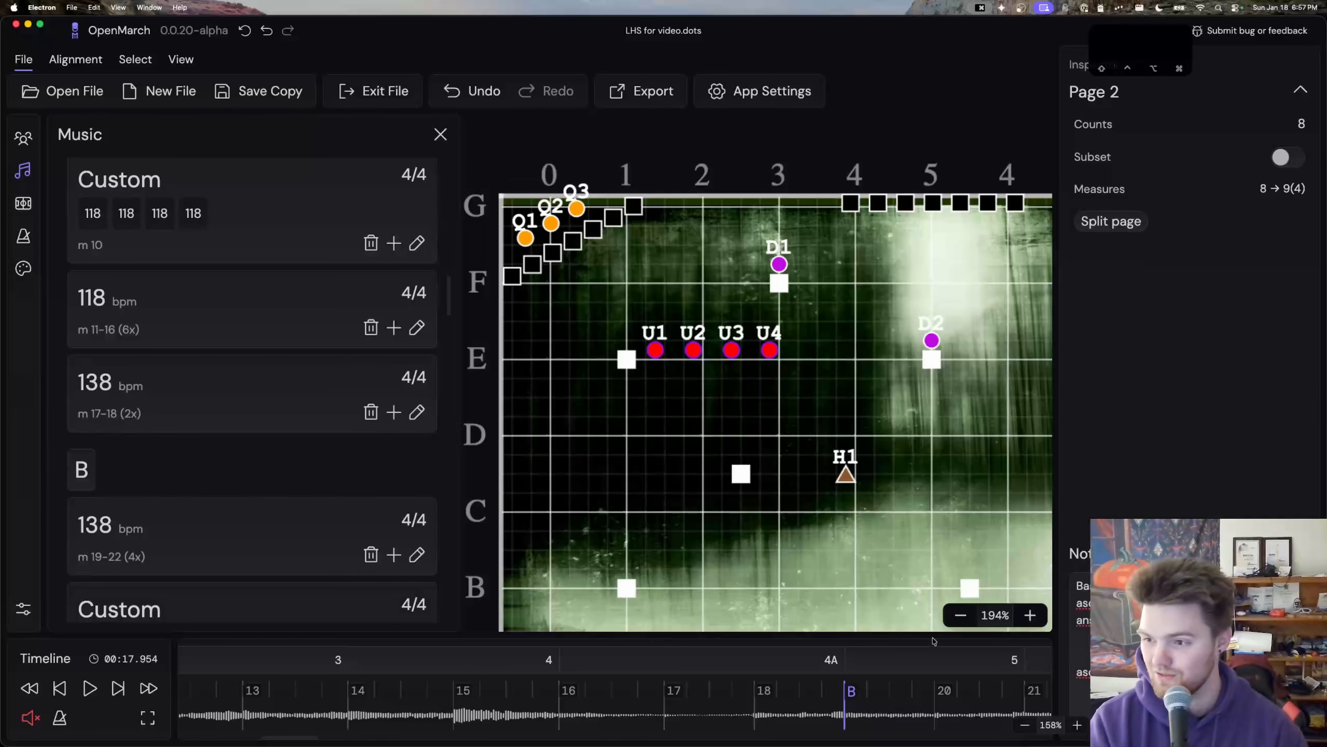
{"action": "key", "text": "super+z"}
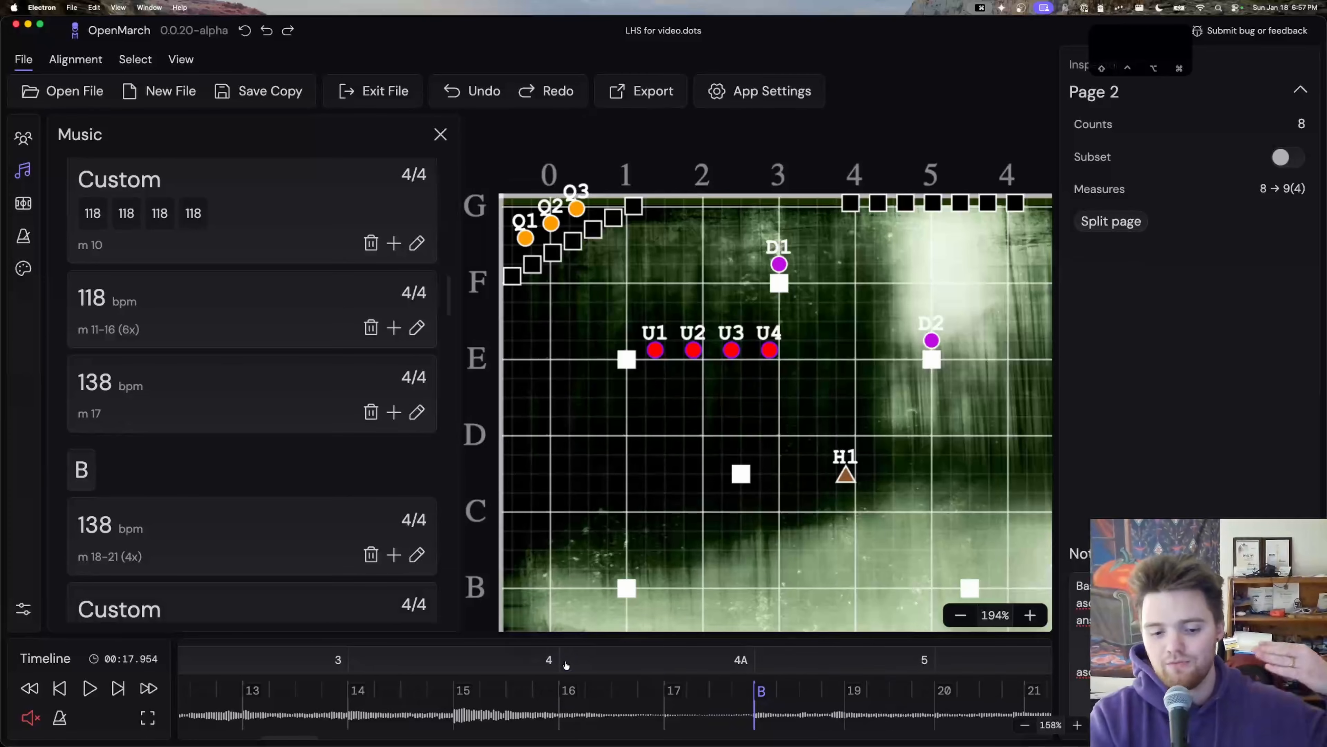
Step: Select page 4A and add a measure after measure 17 within it
{"action": "left_click", "coordinate": [564, 663]}
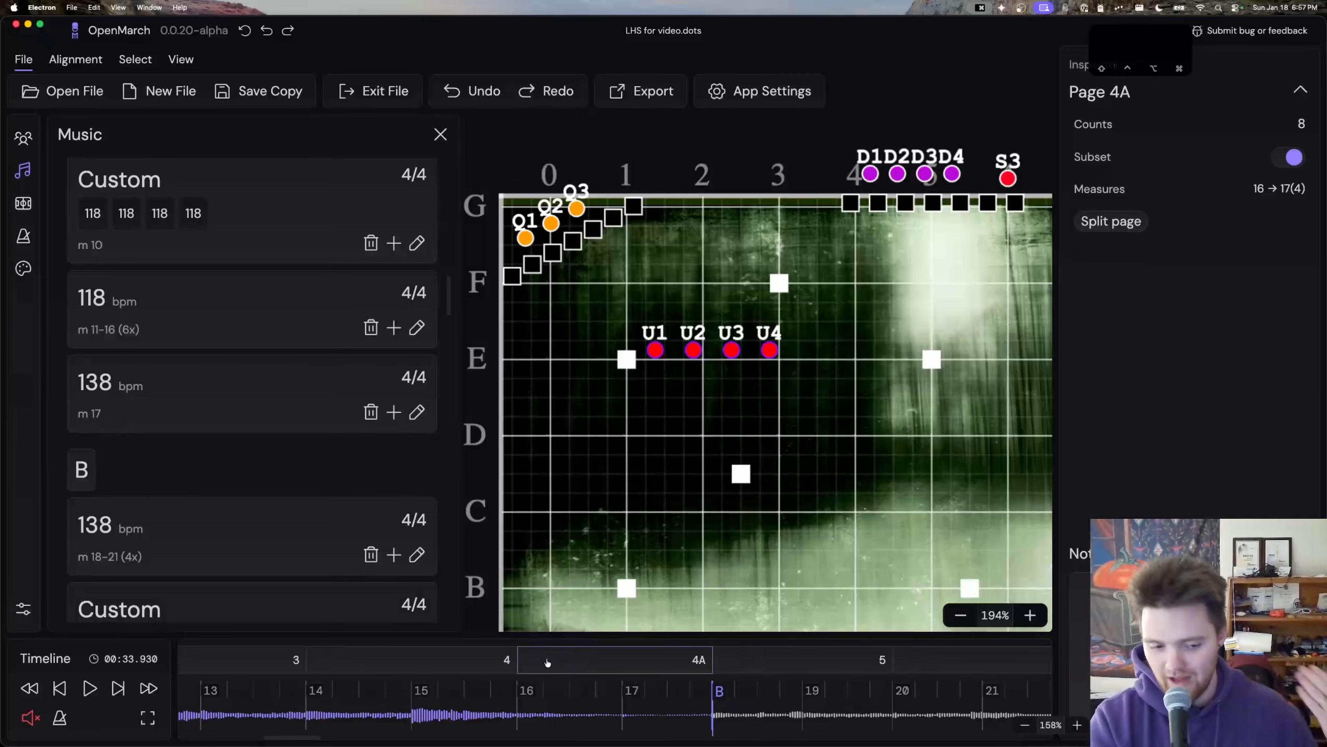
{"action": "left_click", "coordinate": [491, 667]}
{"action": "left_click", "coordinate": [740, 671]}
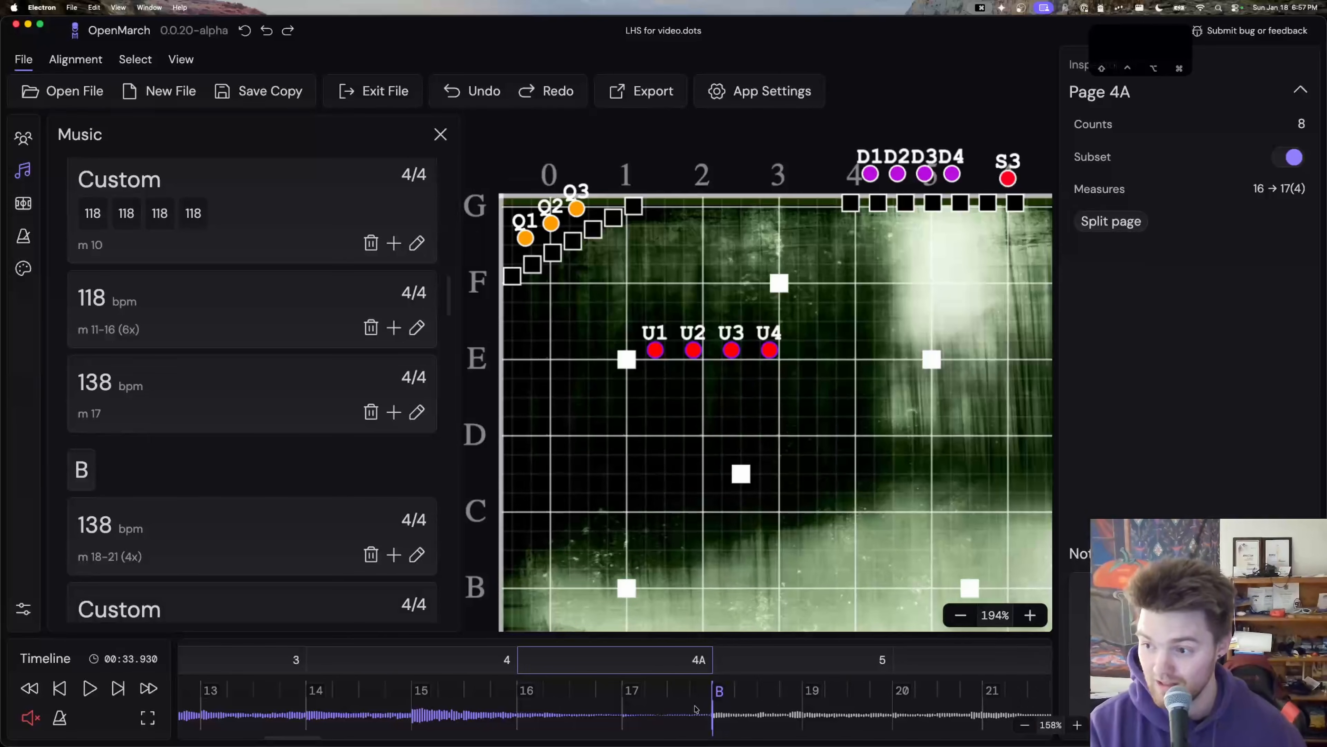
{"action": "mouse_move", "coordinate": [627, 689]}
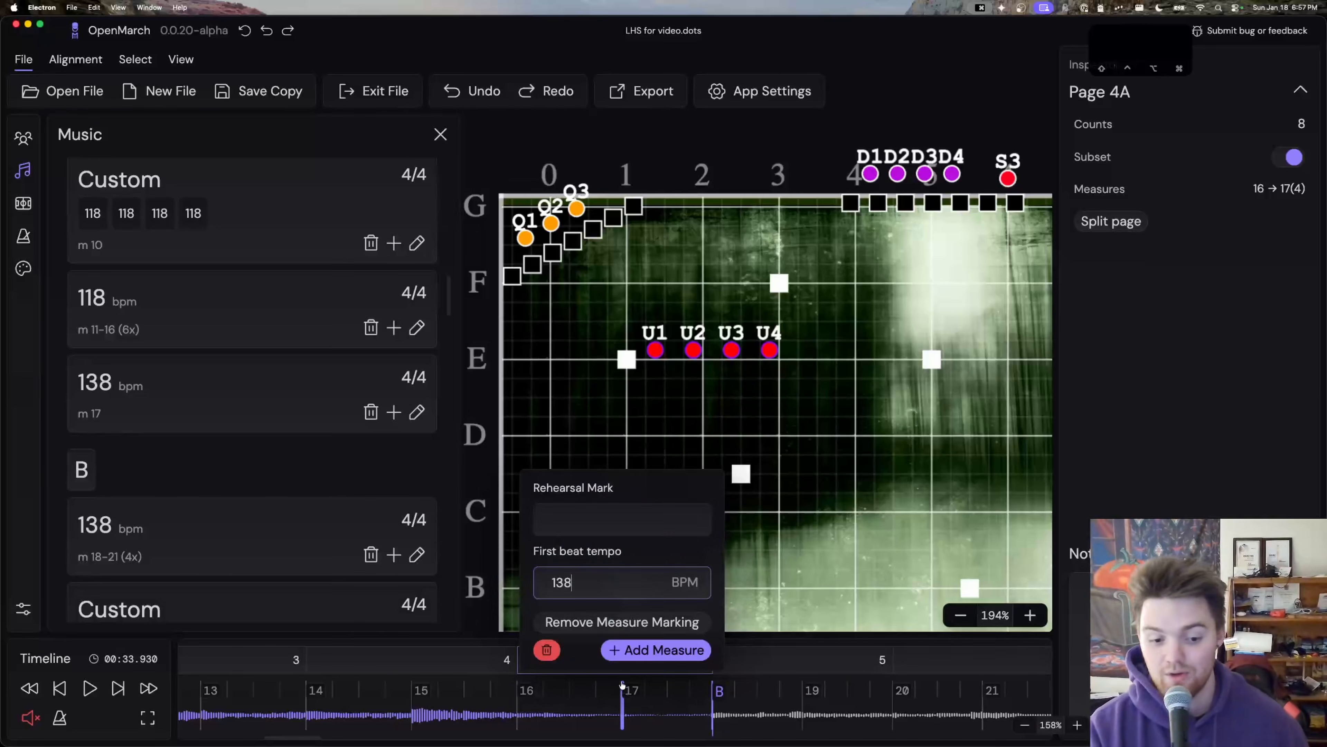
{"action": "left_click", "coordinate": [628, 648]}
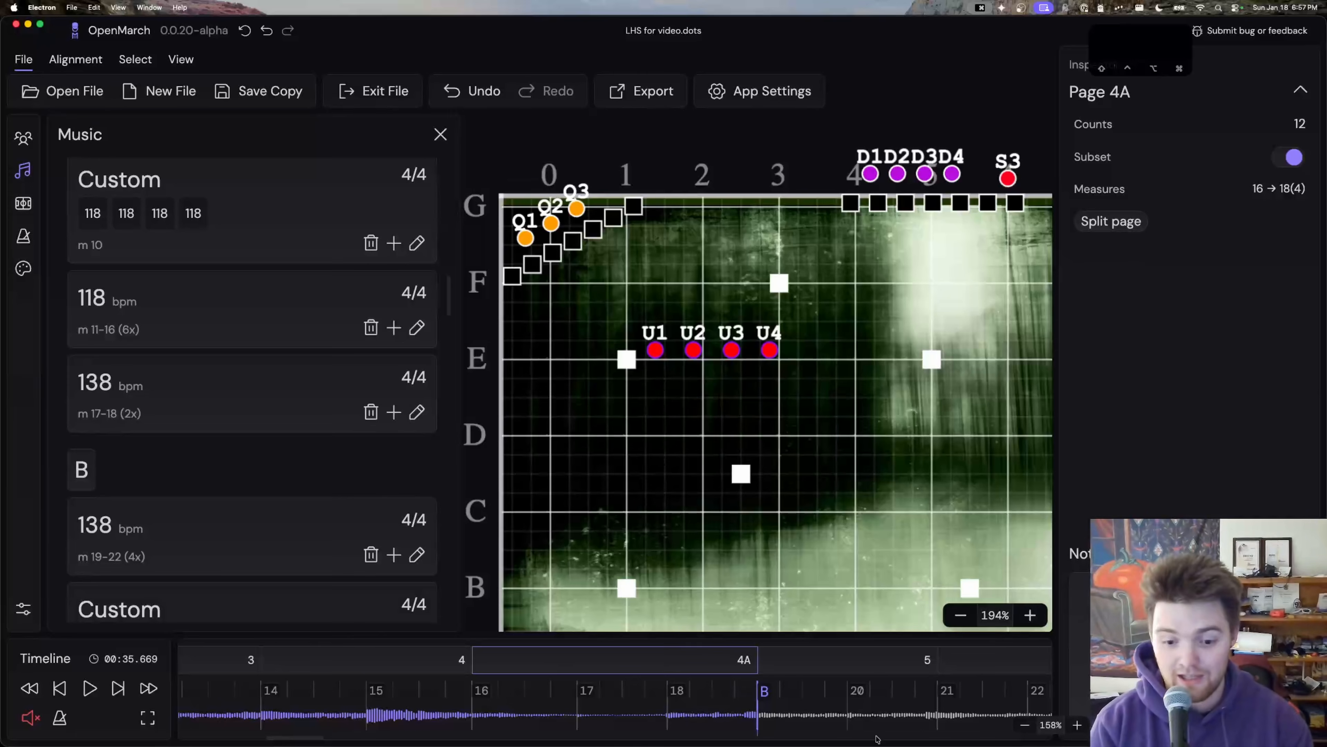
{"action": "scroll", "coordinate": [878, 696], "scroll_direction": "left", "scroll_amount": 5}
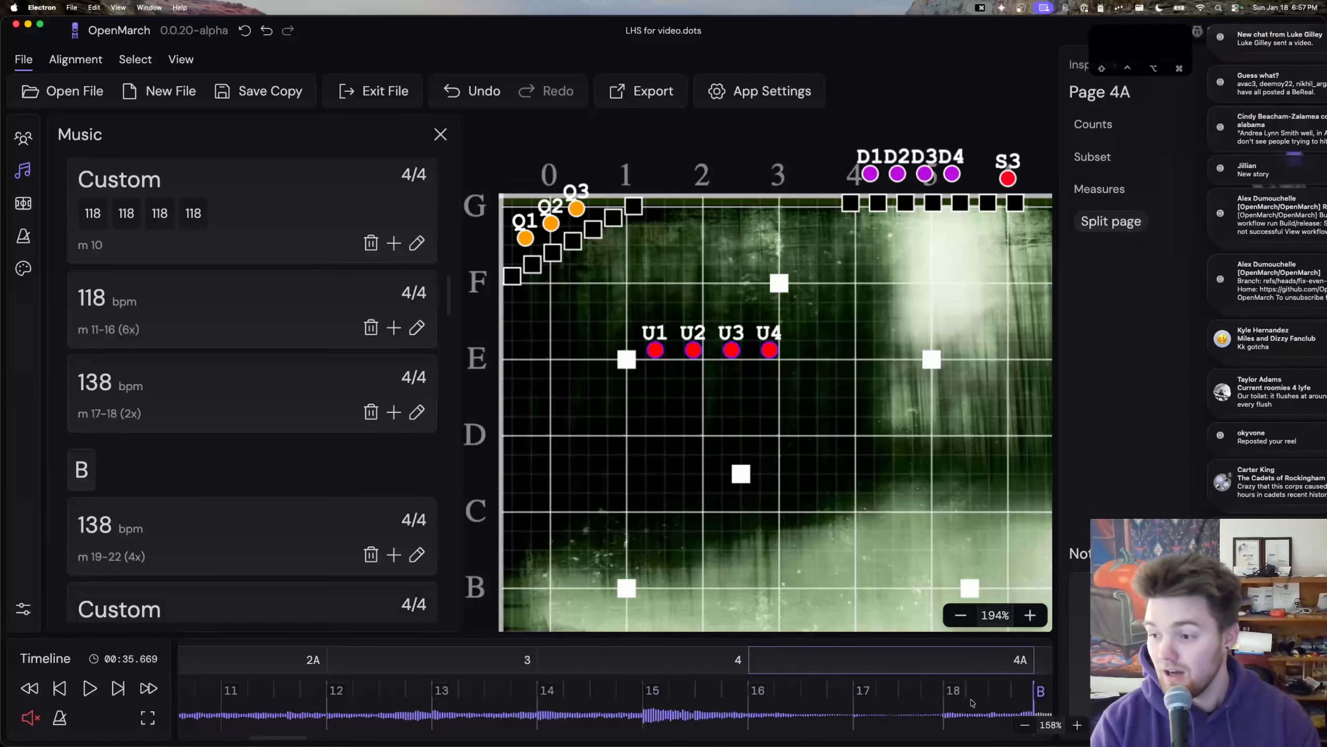
Step: Undo and redo the measure addition, and delete the added measure 18 from page 4A
{"action": "scroll", "coordinate": [797, 679], "scroll_direction": "right", "scroll_amount": 4}
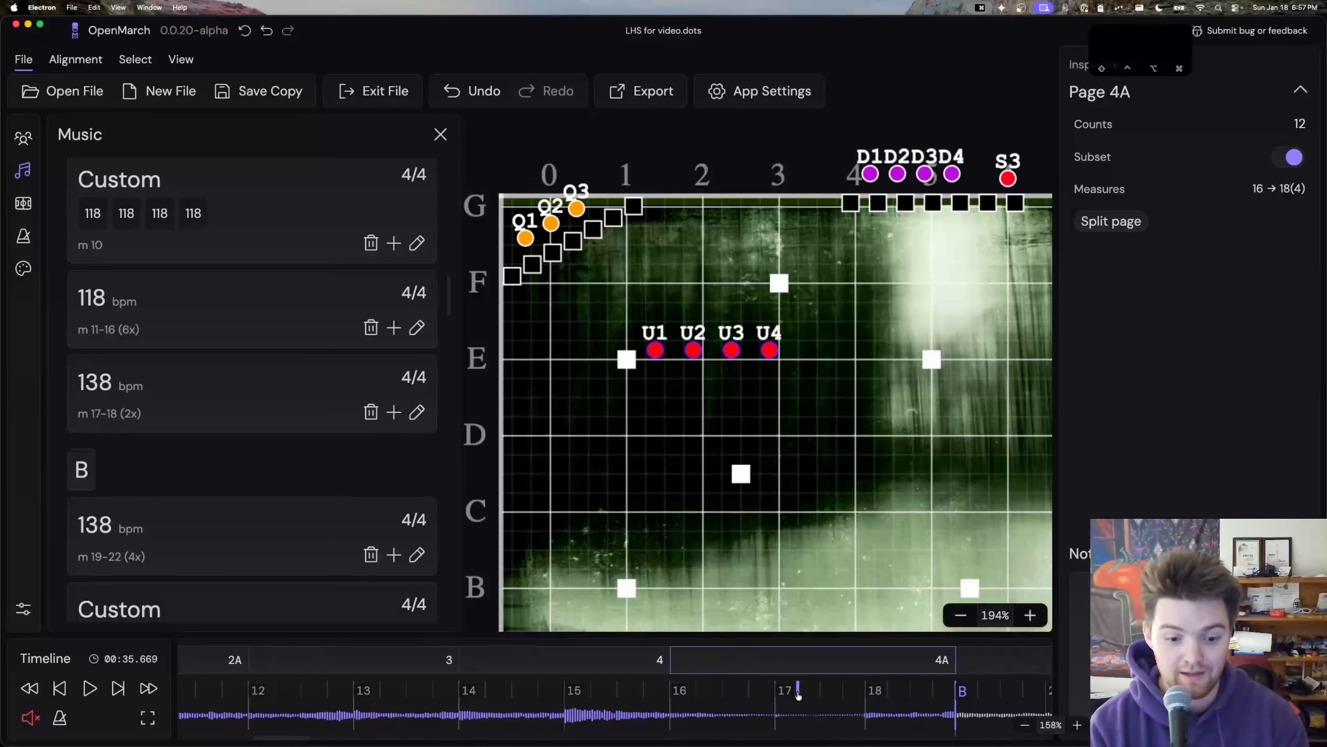
{"action": "key", "text": "super+z"}
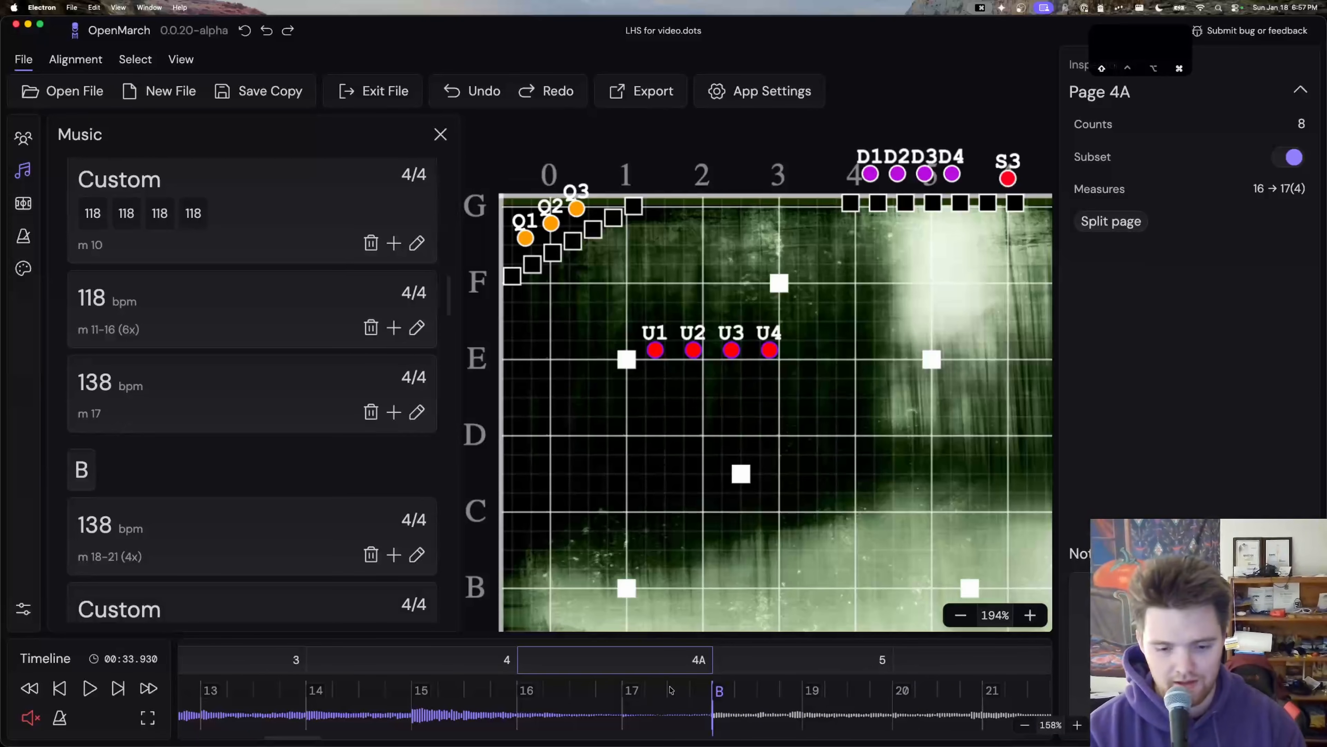
{"action": "key", "text": "super+shift+z"}
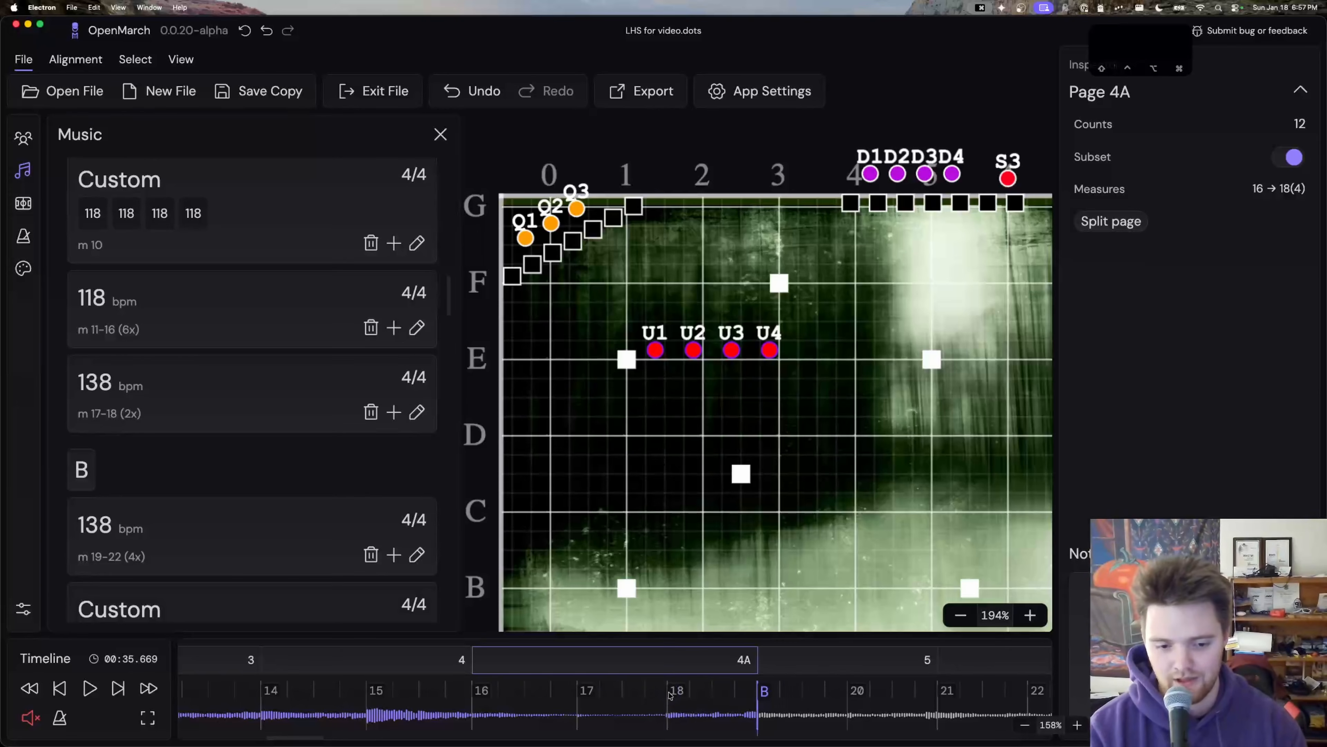
{"action": "left_click", "coordinate": [667, 698]}
{"action": "left_click", "coordinate": [591, 650]}
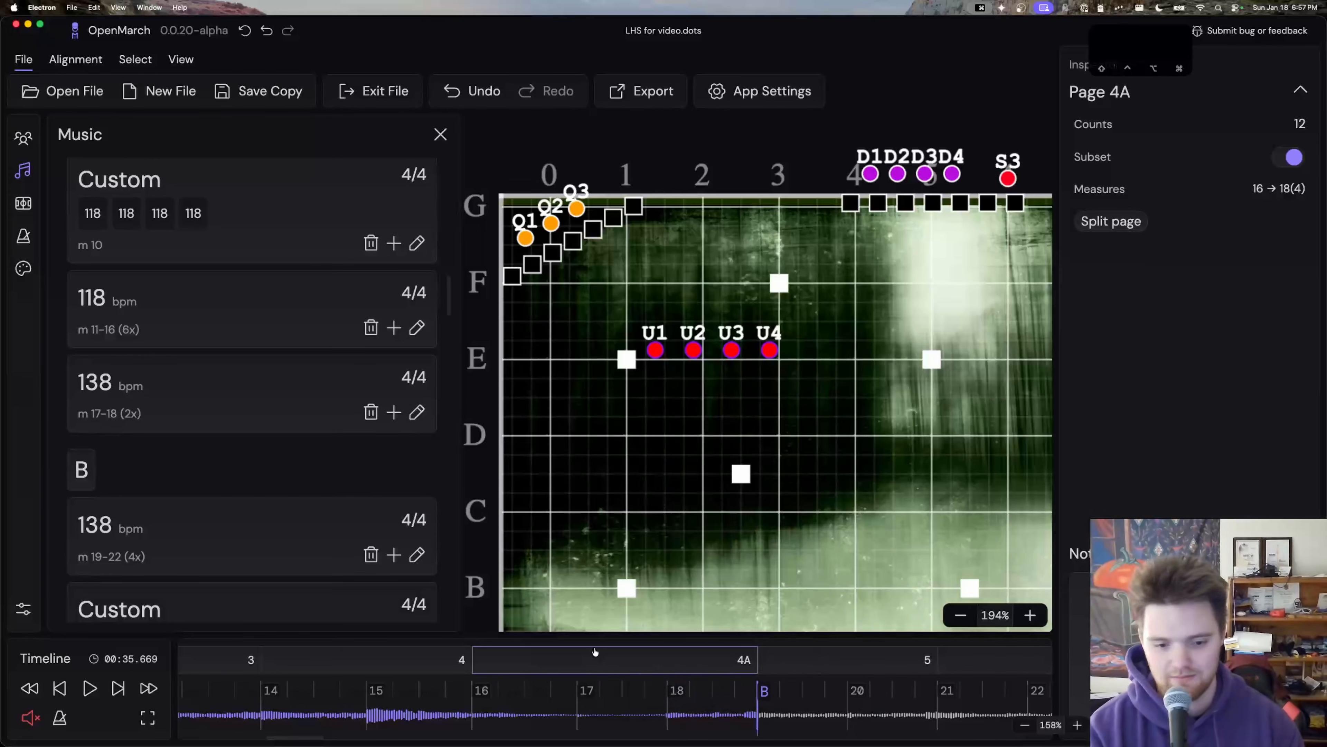
Step: Add two beats to the end of measure 17 from the timeline
{"action": "left_click", "coordinate": [689, 685]}
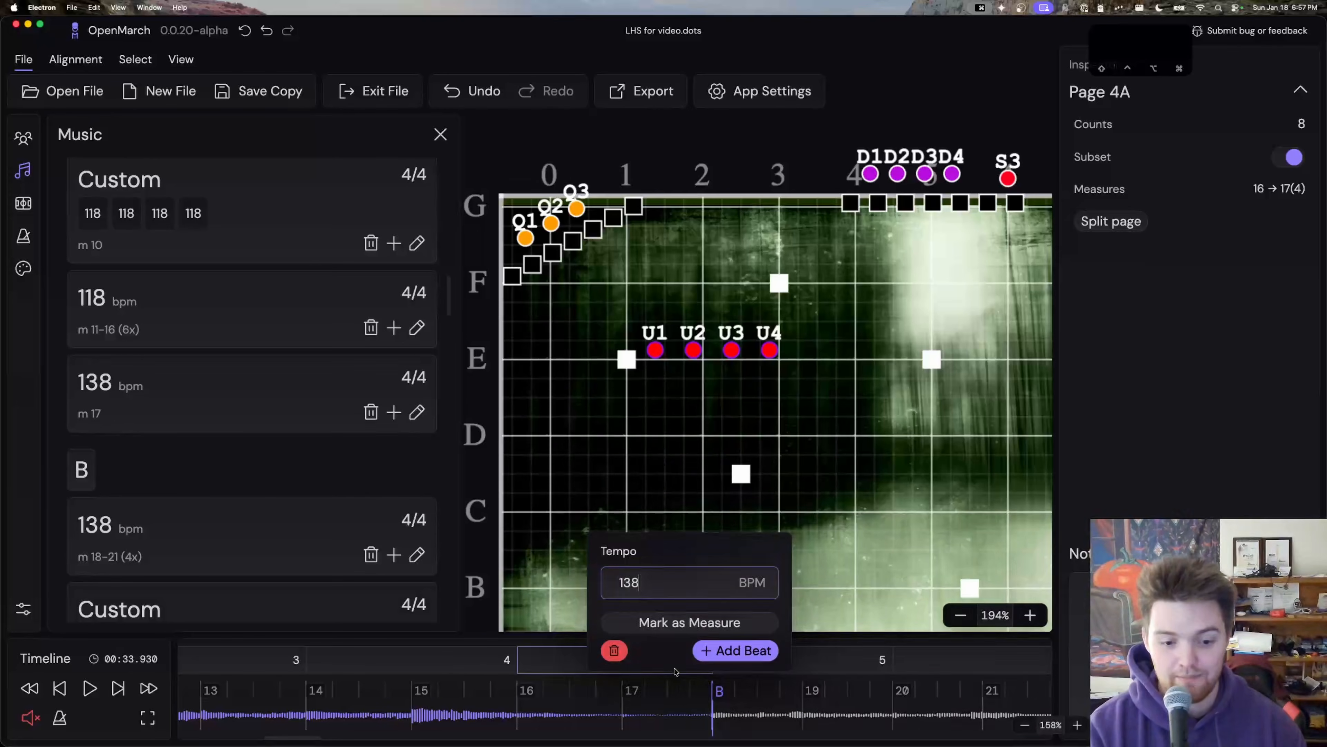
{"action": "left_click", "coordinate": [731, 650]}
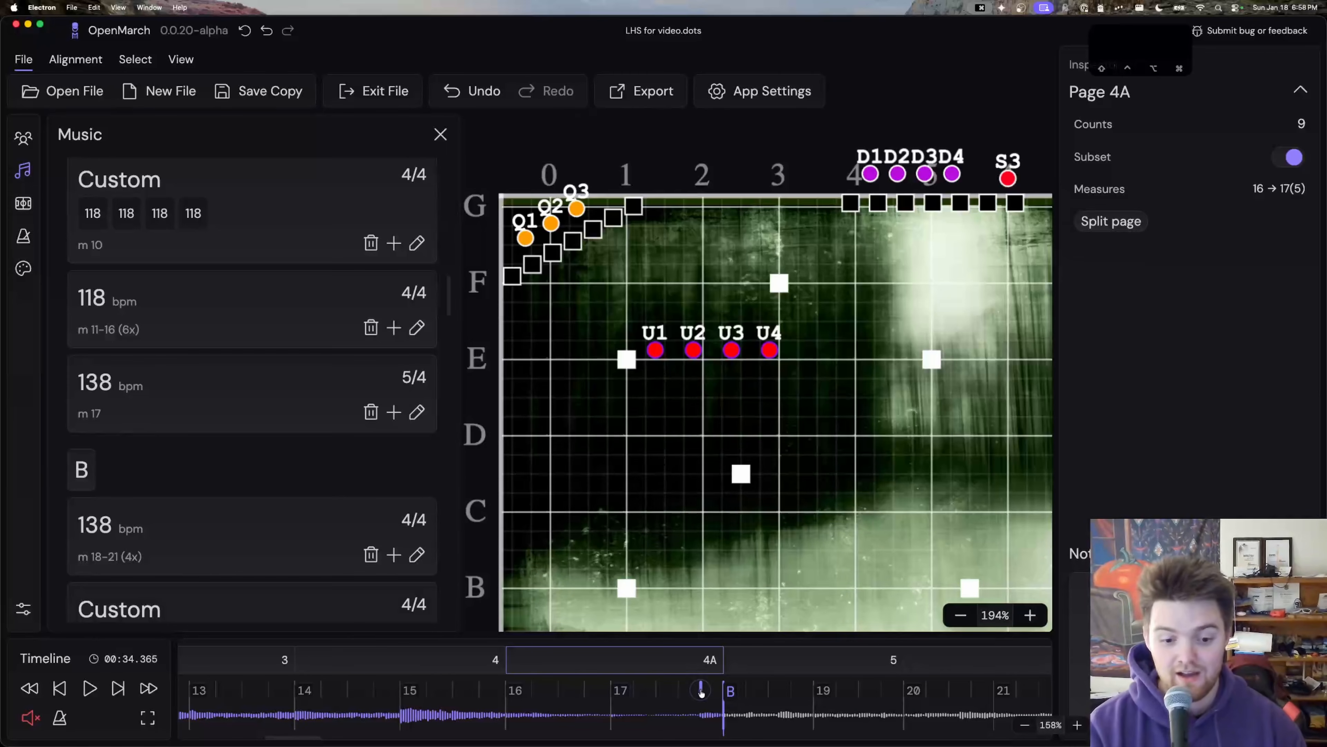
{"action": "left_click", "coordinate": [701, 690]}
{"action": "left_click", "coordinate": [751, 653]}
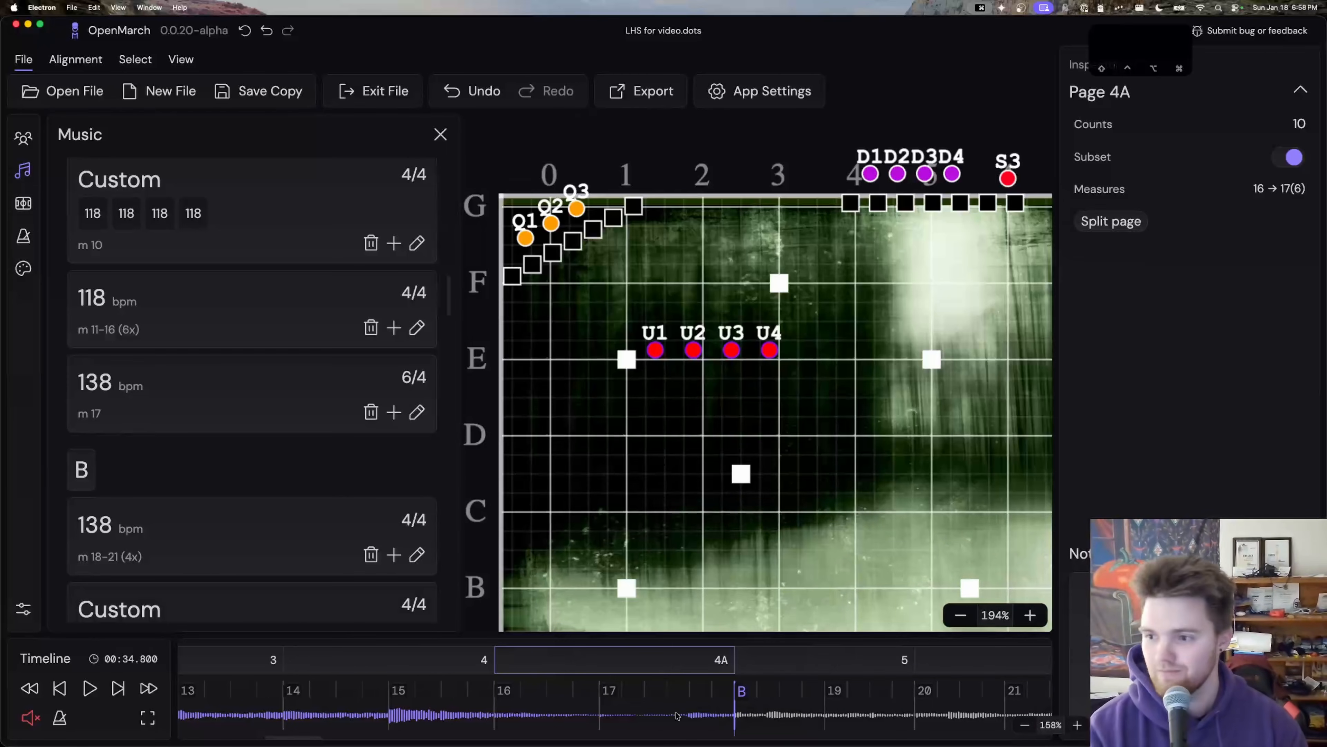
Step: Try adding another measure after the six-beat measure 17, and undo the addition
{"action": "left_click", "coordinate": [599, 709]}
{"action": "left_click", "coordinate": [674, 651]}
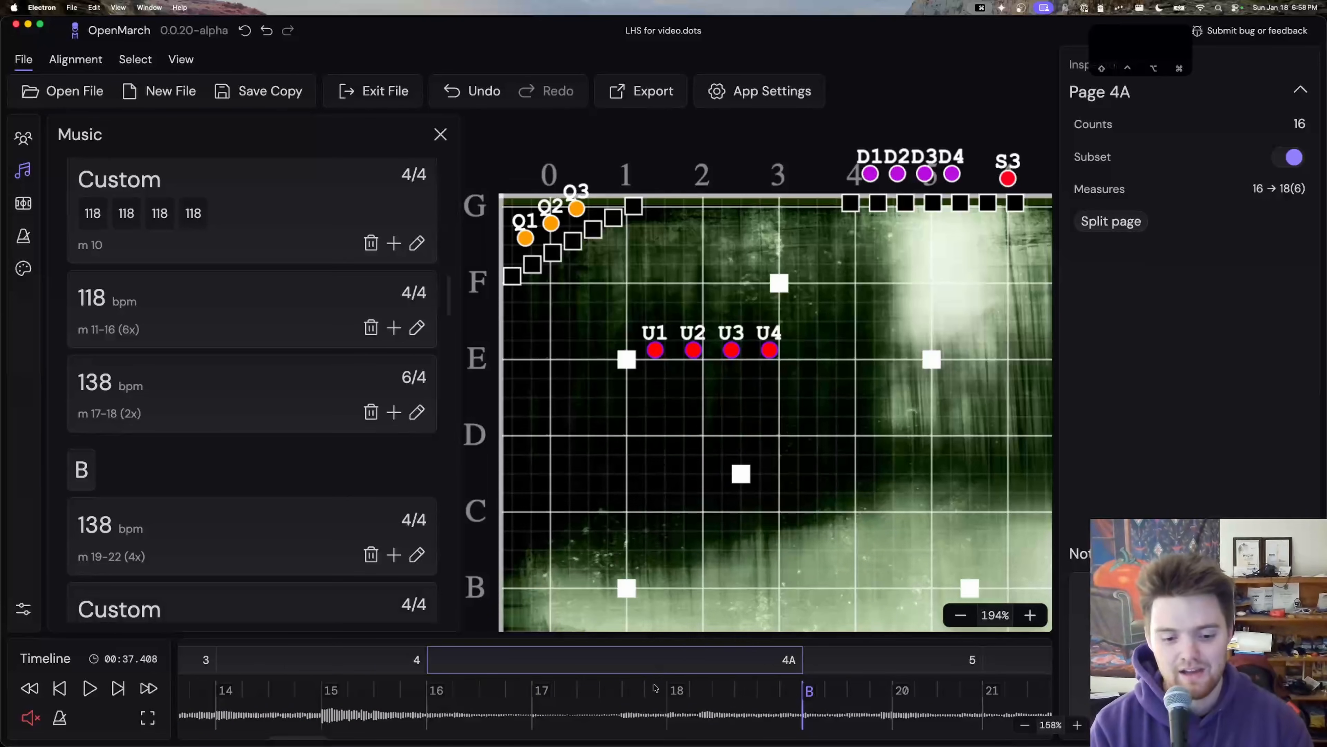
{"action": "key", "text": "super+z"}
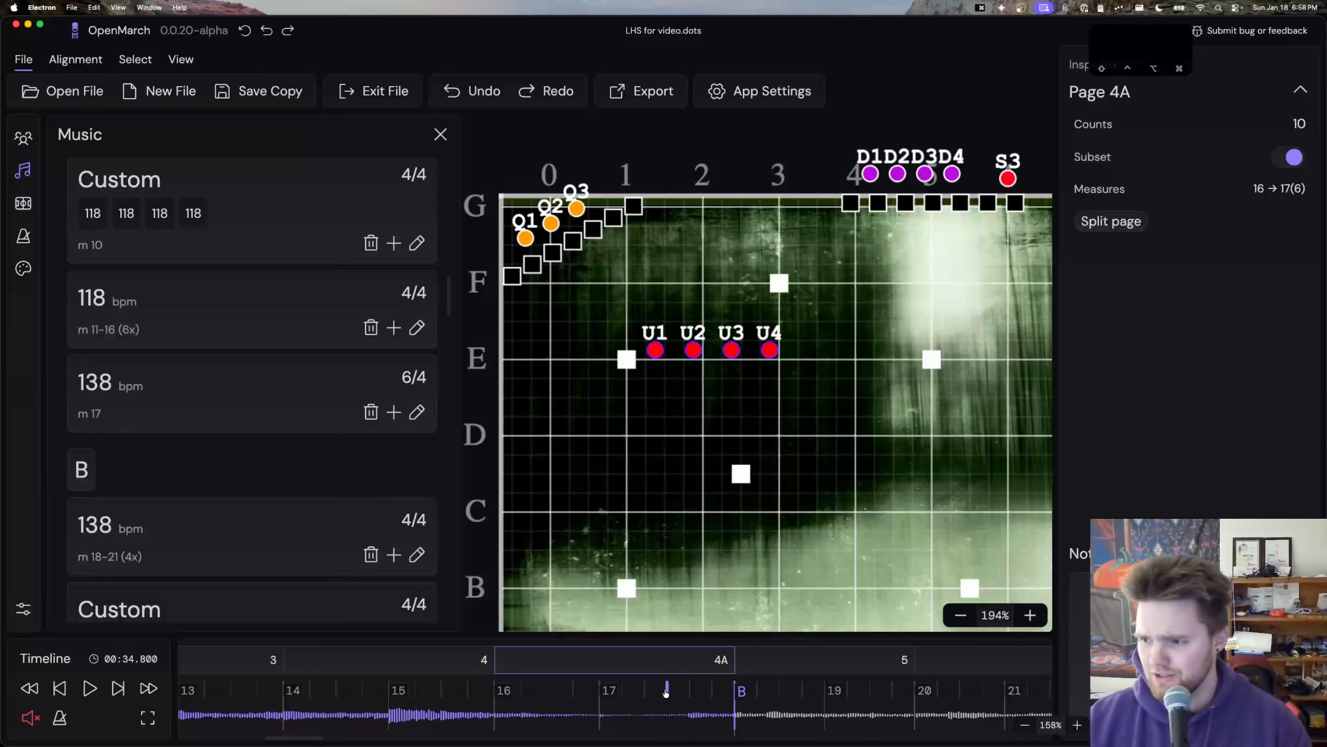
Step: Mark the fourth beat of measure 17 as a measure and give it the rehearsal mark asfdkjlasldjbnasf
{"action": "left_click", "coordinate": [667, 690]}
{"action": "left_click", "coordinate": [673, 619]}
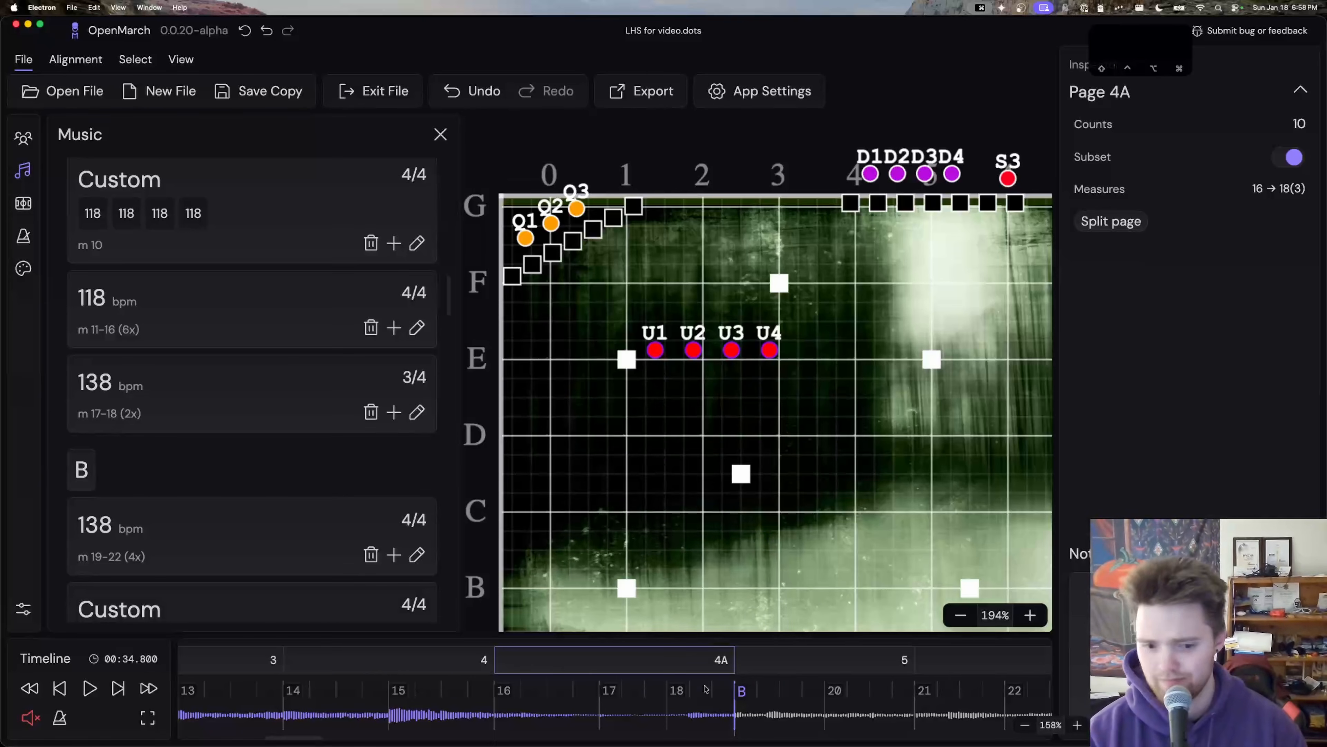
{"action": "left_click", "coordinate": [667, 691]}
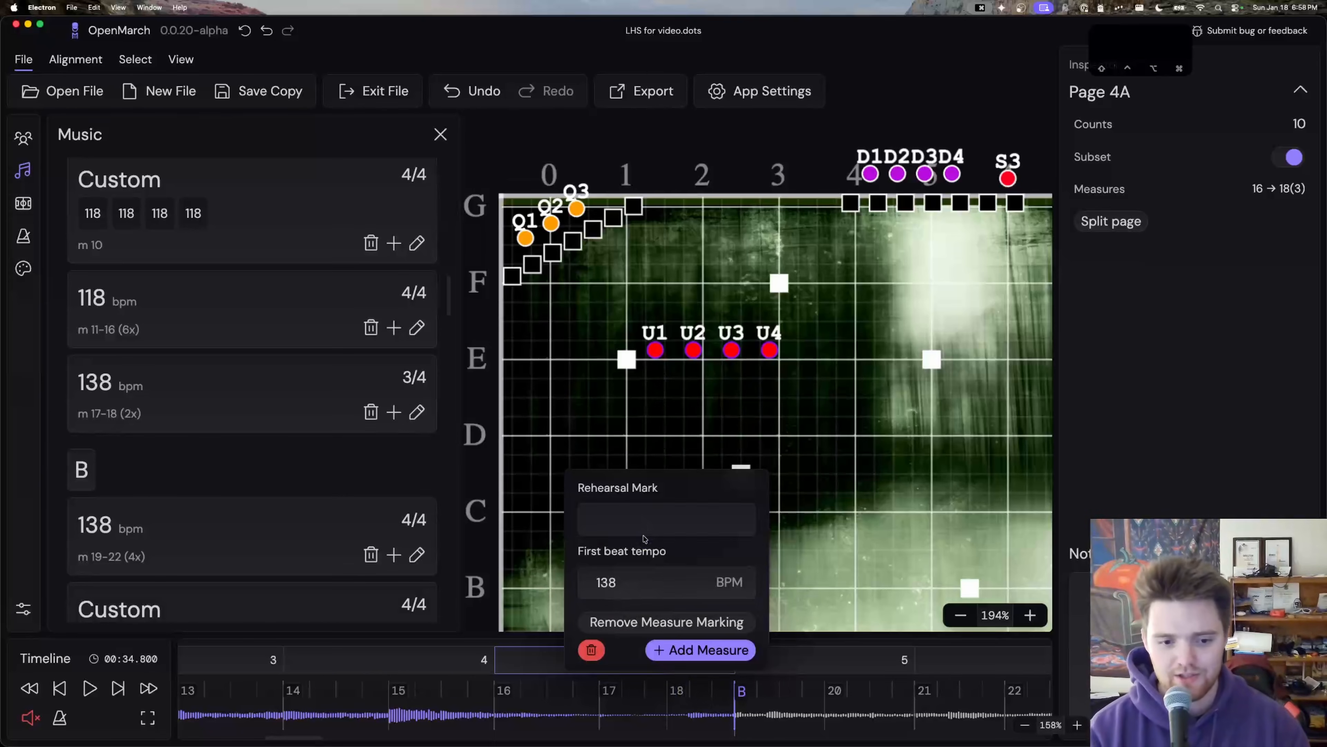
{"action": "left_click", "coordinate": [637, 523]}
{"action": "type", "text": "asfdkjlasldjbnasf"}
{"action": "key", "text": "Return"}
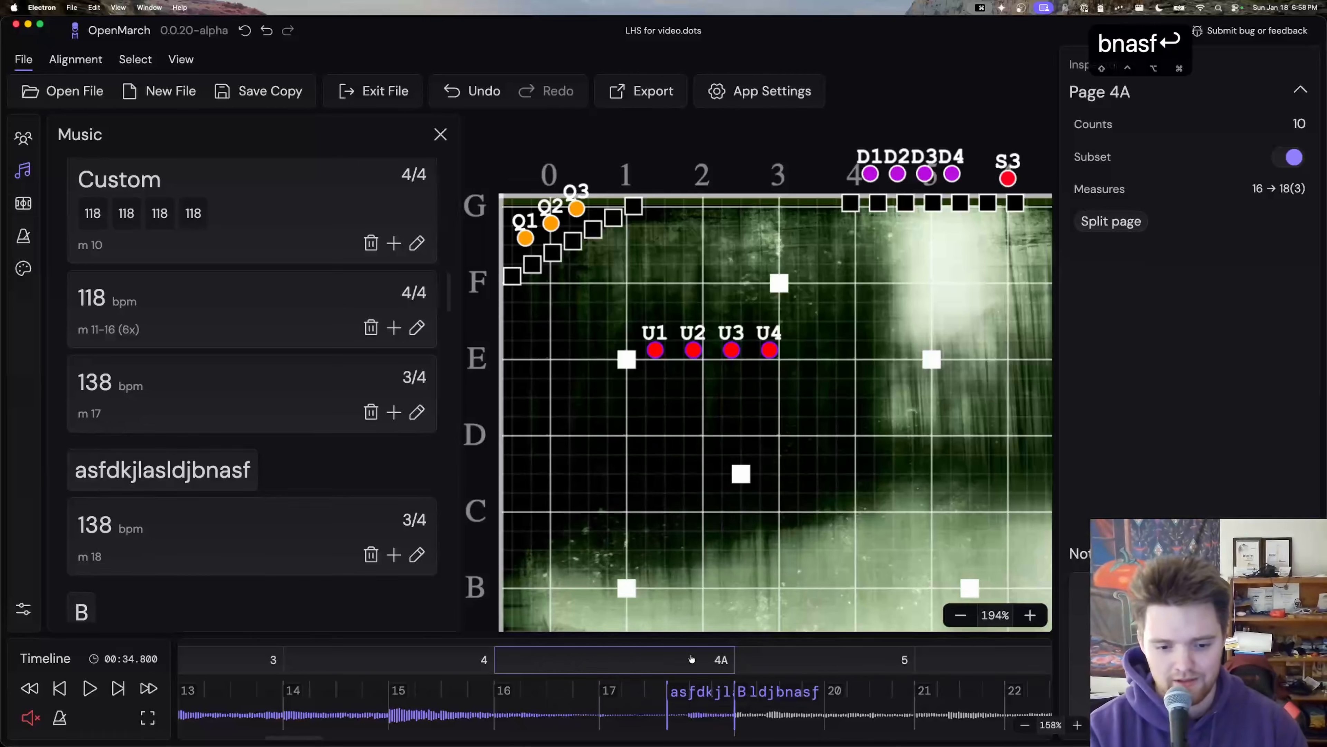
Step: Remove the measure marking at the start of measure 18, reapply it on the same beat, and remove it again
{"action": "left_click", "coordinate": [668, 693]}
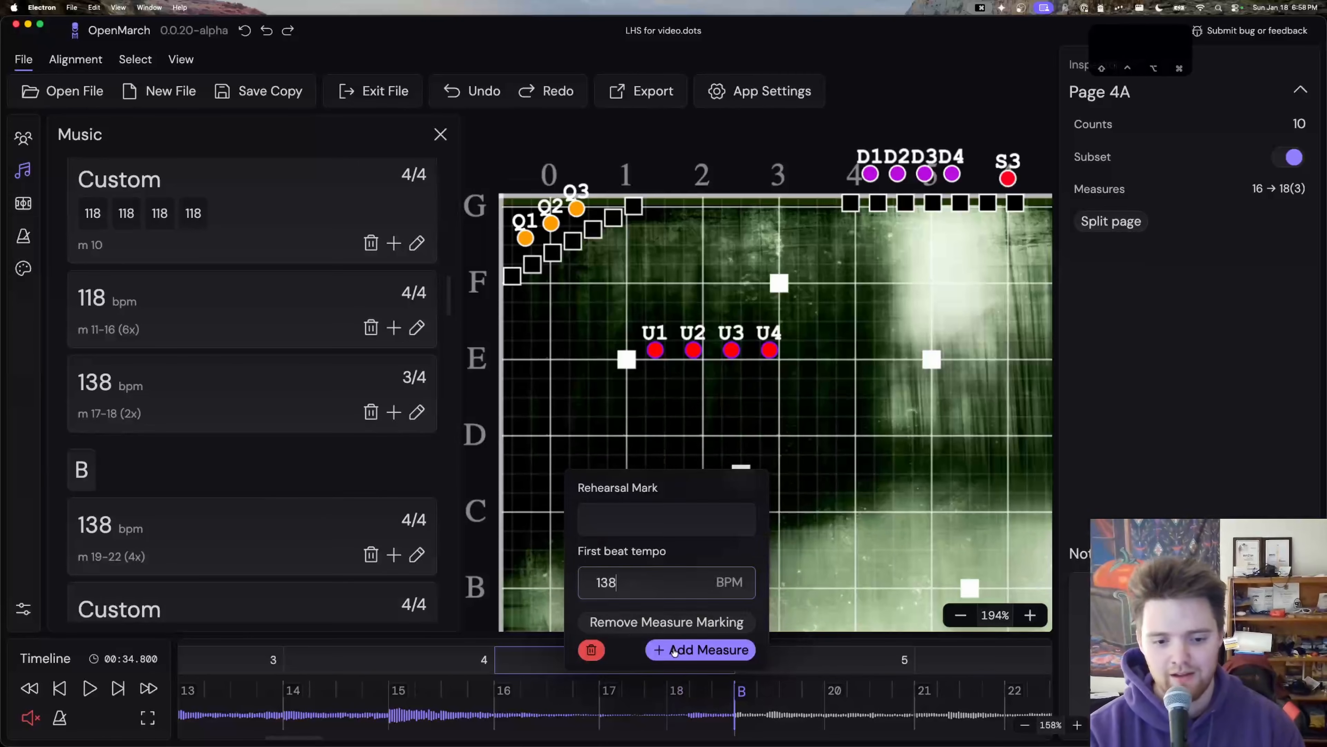
{"action": "left_click", "coordinate": [662, 621]}
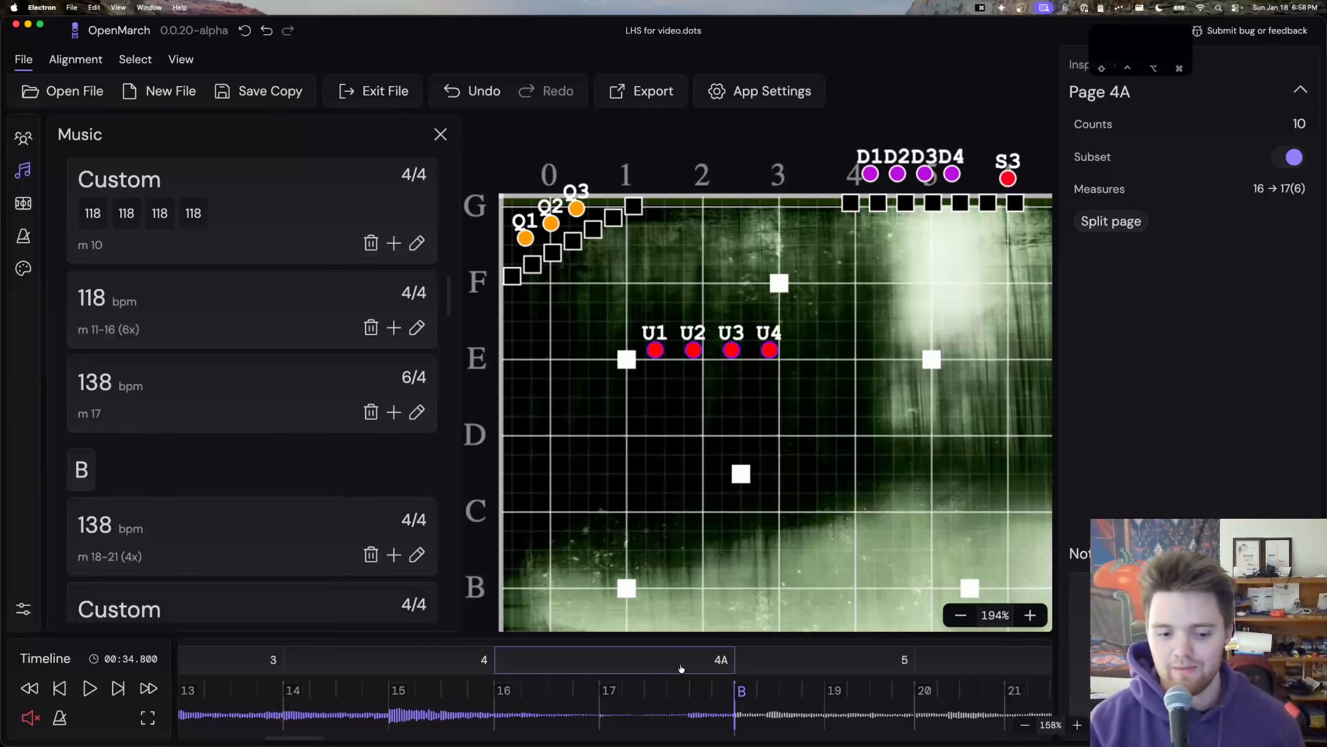
{"action": "left_click", "coordinate": [668, 693]}
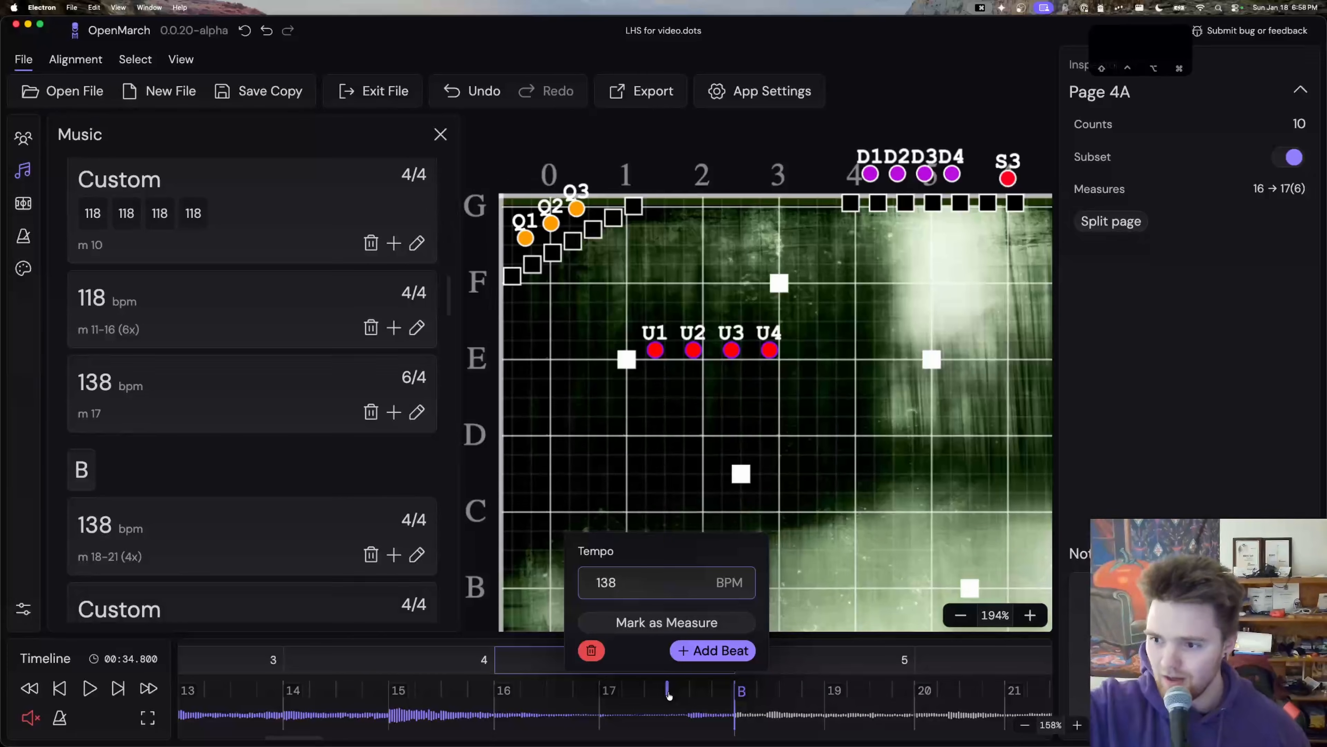
{"action": "left_click", "coordinate": [659, 622]}
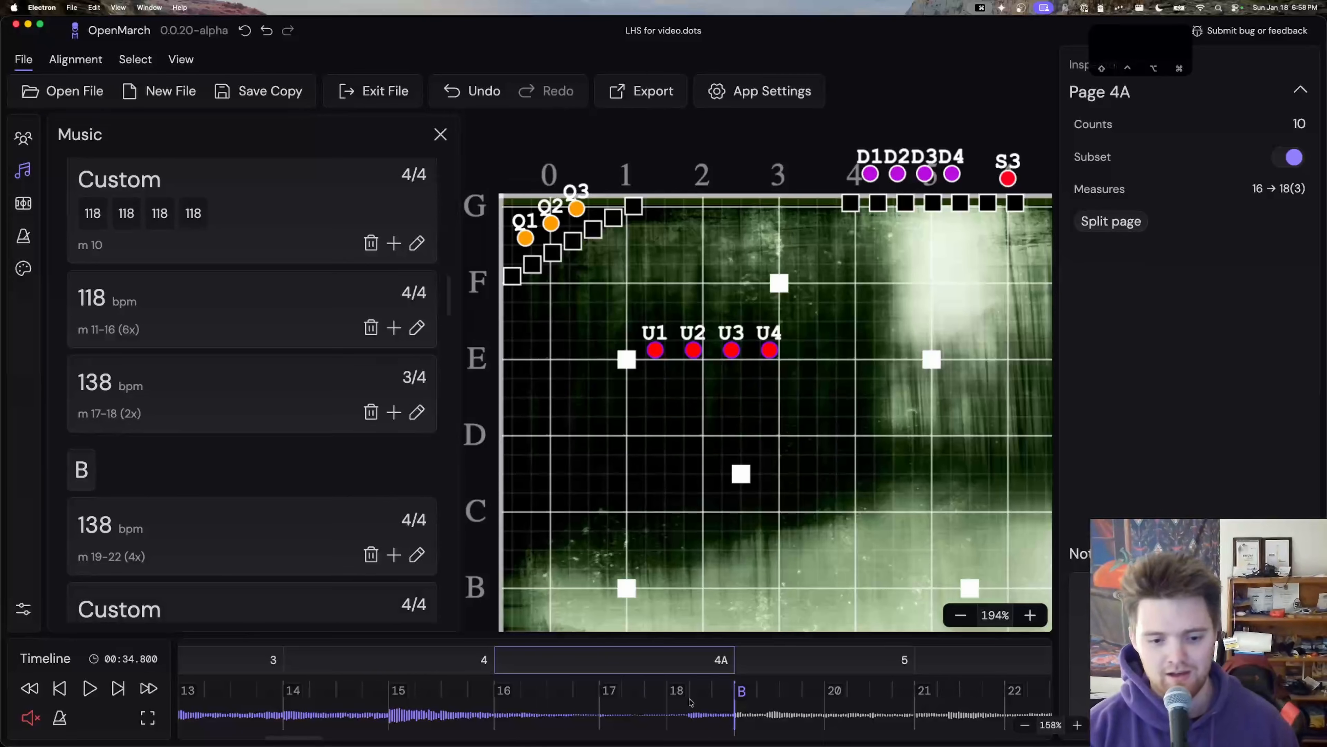
{"action": "left_click", "coordinate": [668, 691]}
{"action": "left_click", "coordinate": [645, 622]}
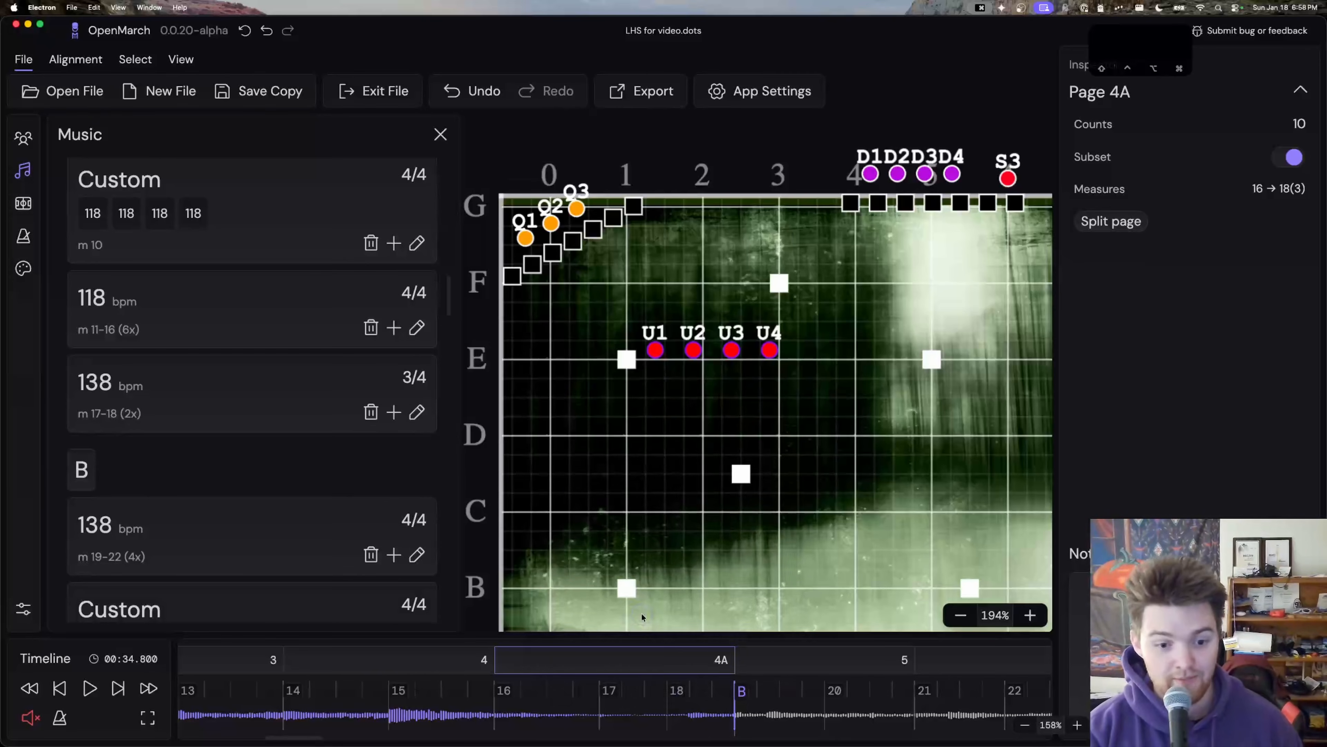
Step: Delete two beats from the six-beat measure 17
{"action": "left_click", "coordinate": [667, 690]}
{"action": "left_click", "coordinate": [591, 652]}
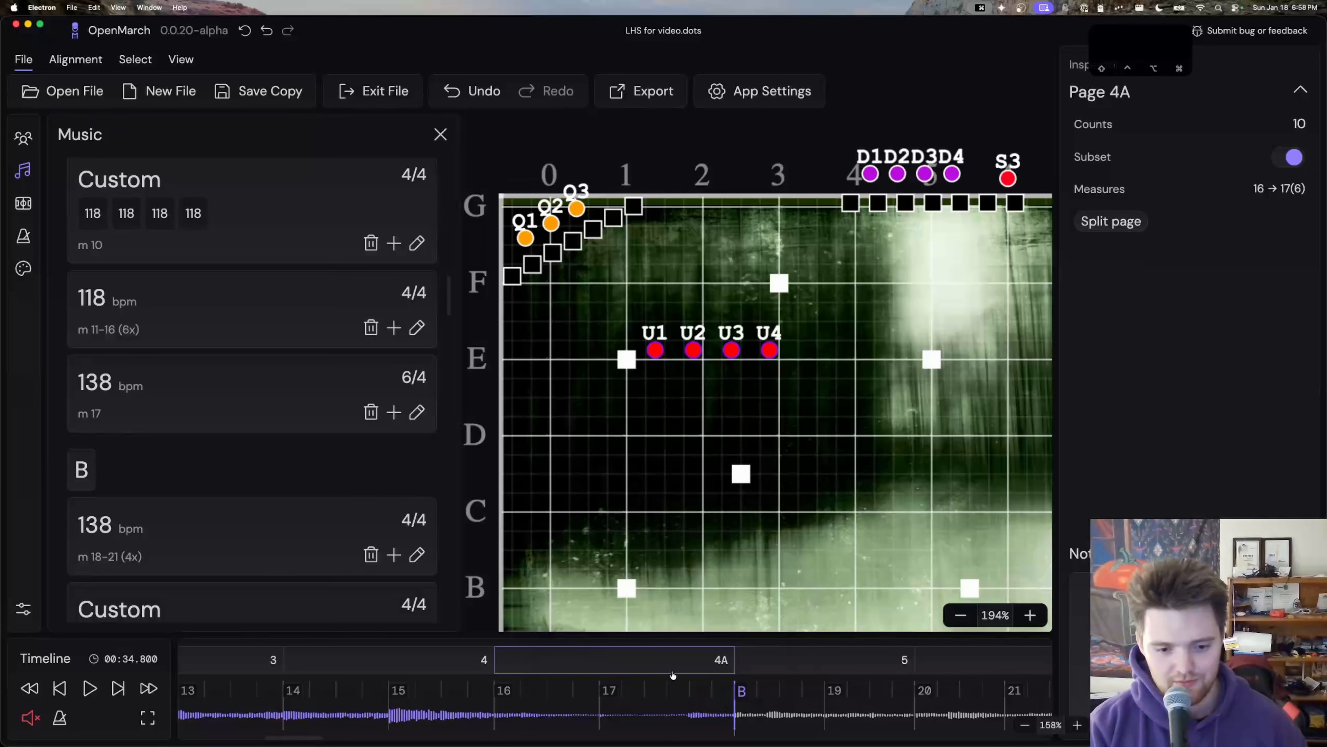
{"action": "left_click", "coordinate": [679, 691]}
{"action": "left_click", "coordinate": [602, 652]}
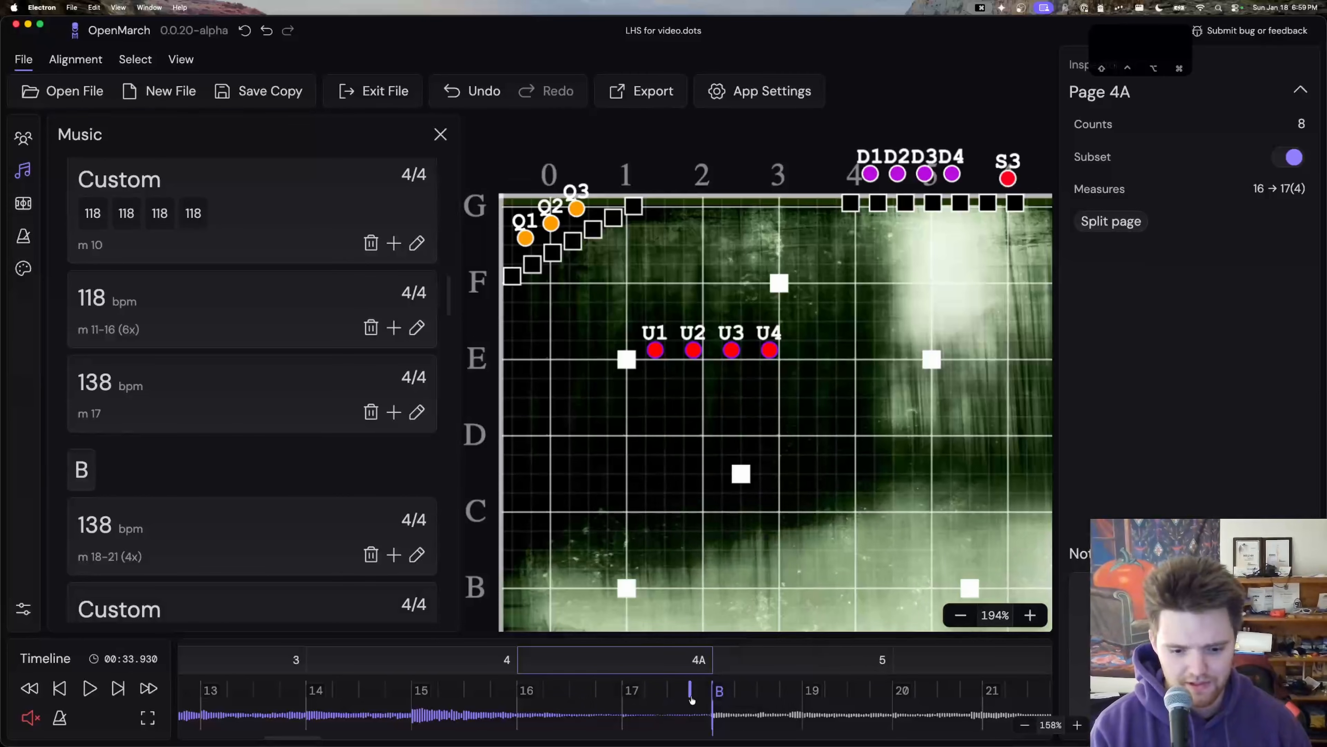
{"action": "mouse_move", "coordinate": [625, 693]}
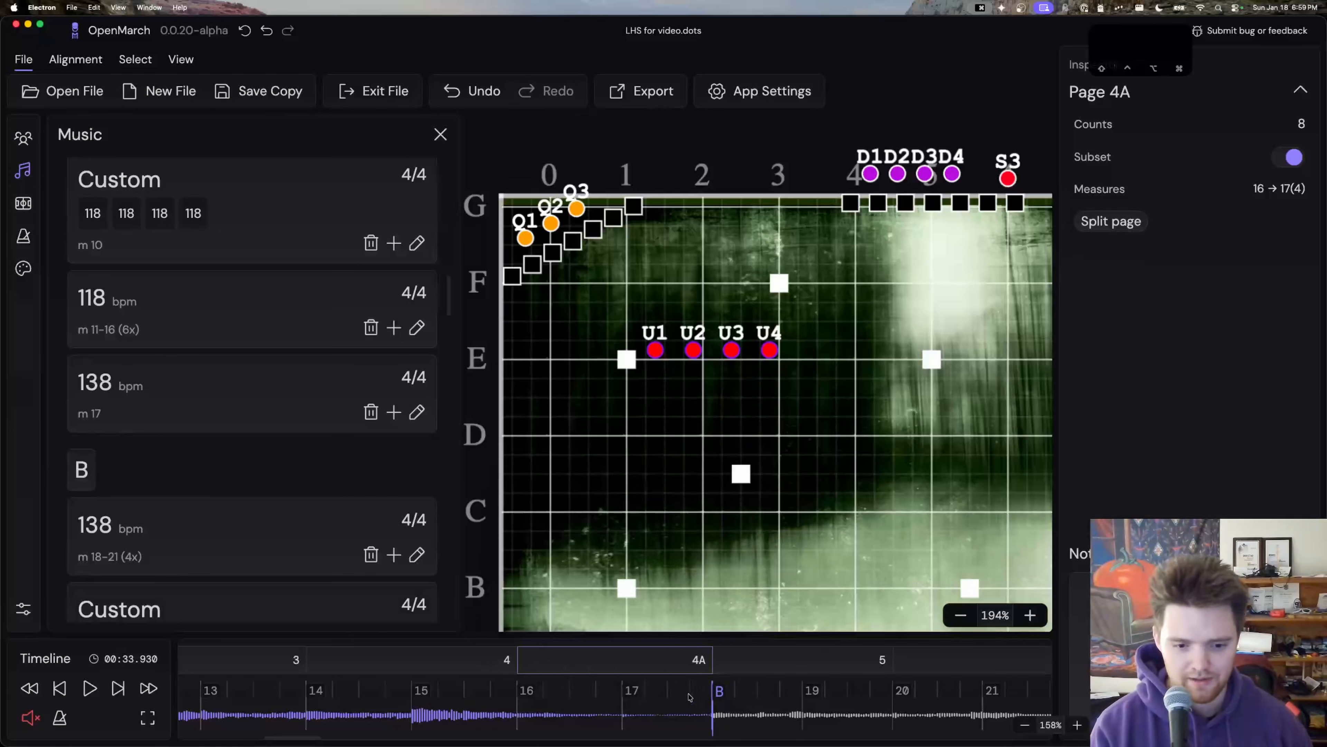
{"action": "mouse_move", "coordinate": [690, 694]}
{"action": "left_click", "coordinate": [736, 647]}
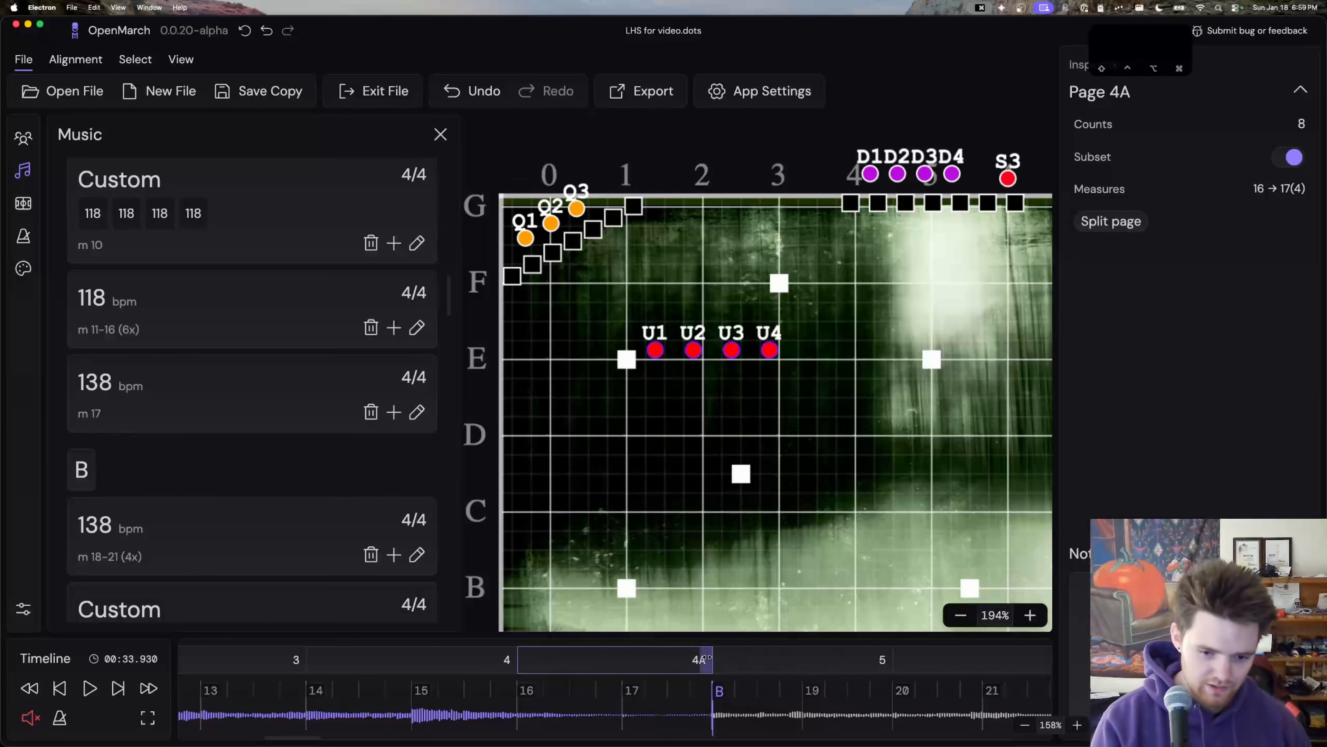
{"action": "left_click", "coordinate": [625, 646]}
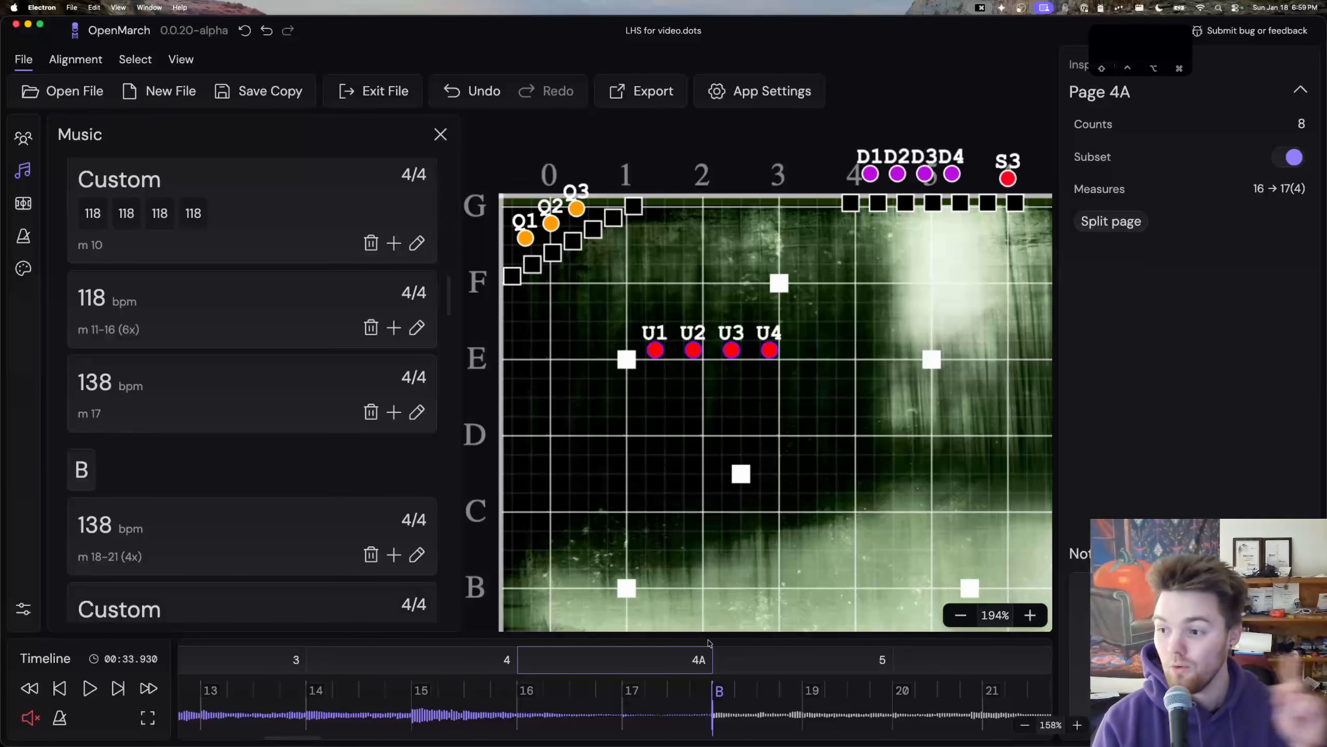
Step: Shorten page 4A to 7 counts, and try deleting the measure with rehearsal mark B and undo that deletion
{"action": "mouse_move", "coordinate": [716, 695]}
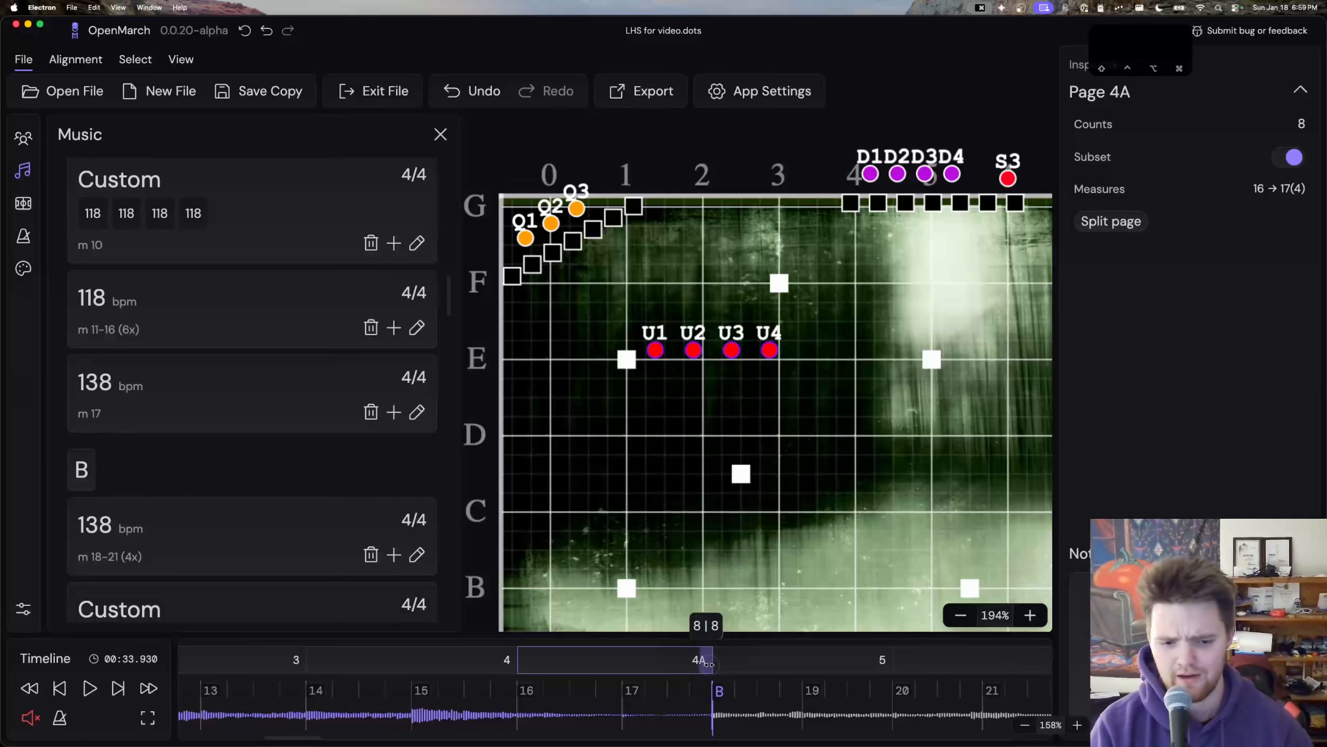
{"action": "left_click_drag", "start_coordinate": [708, 664], "coordinate": [689, 664]}
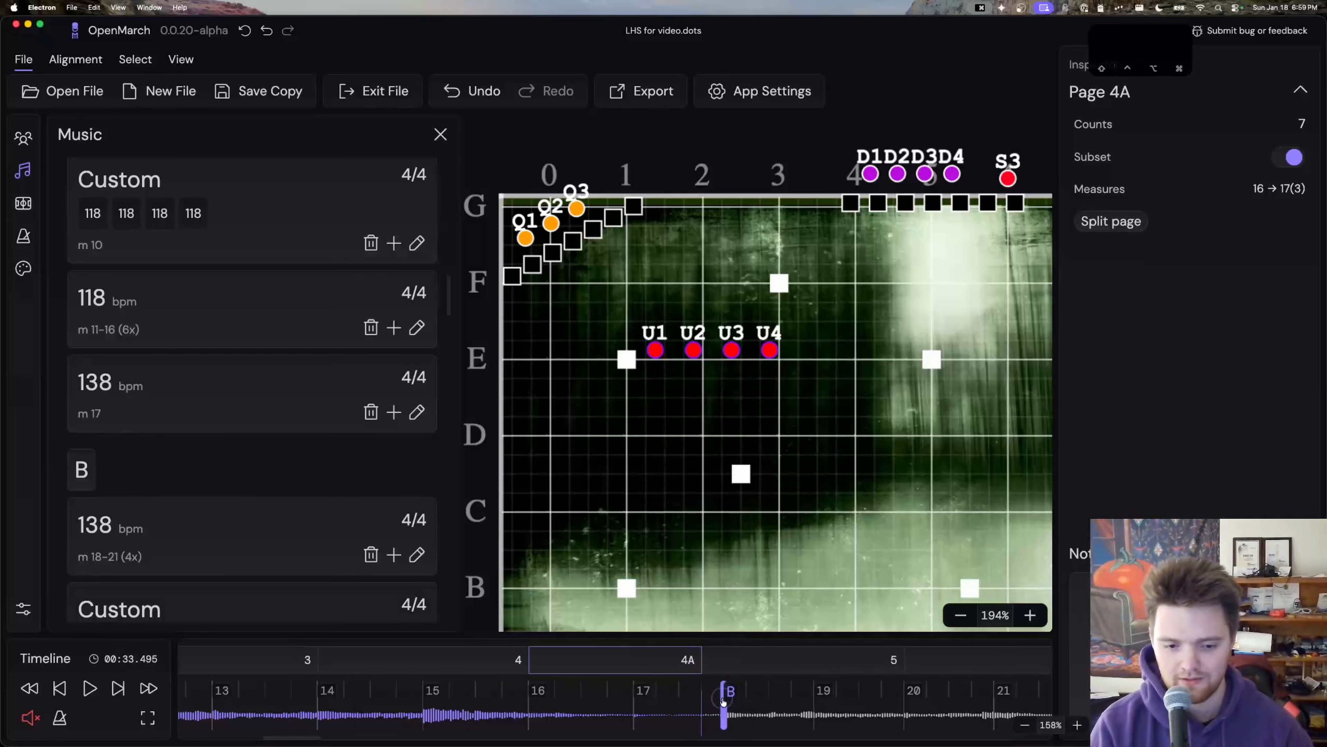
{"action": "left_click", "coordinate": [648, 646]}
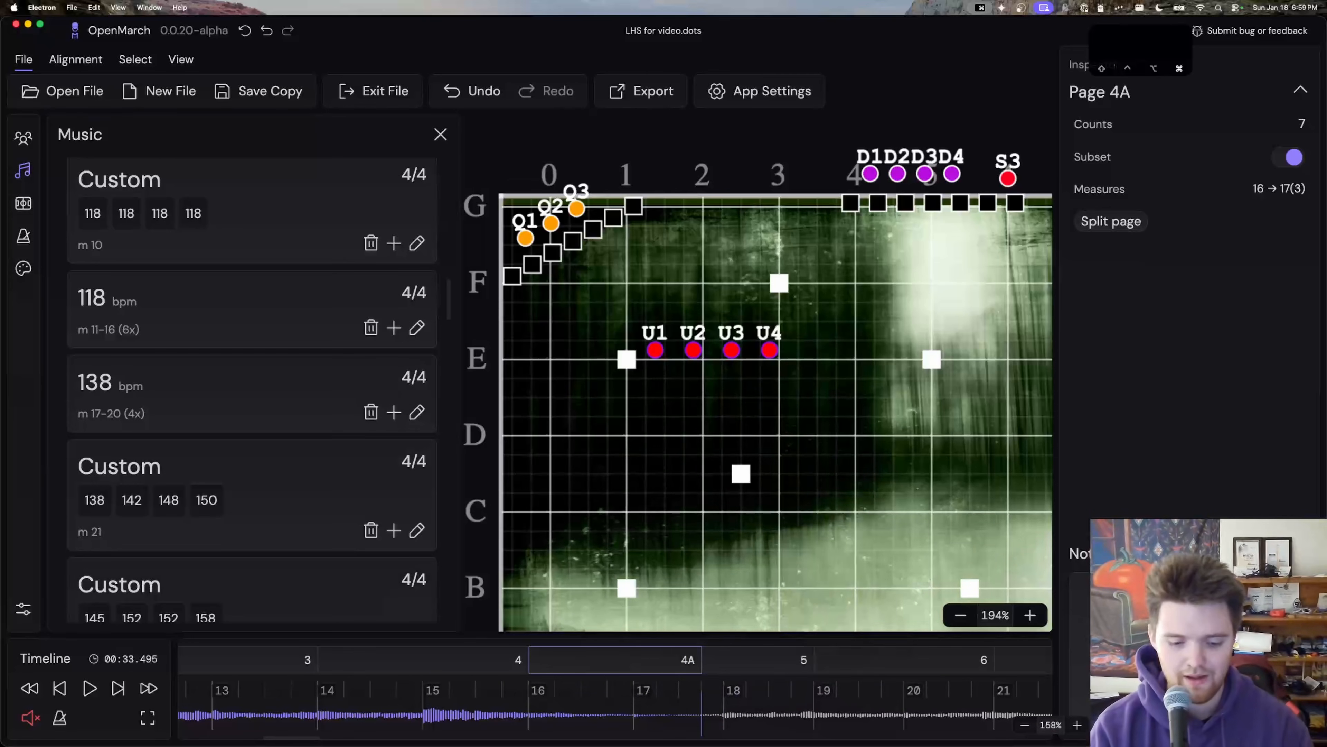
{"action": "key", "text": "super+z"}
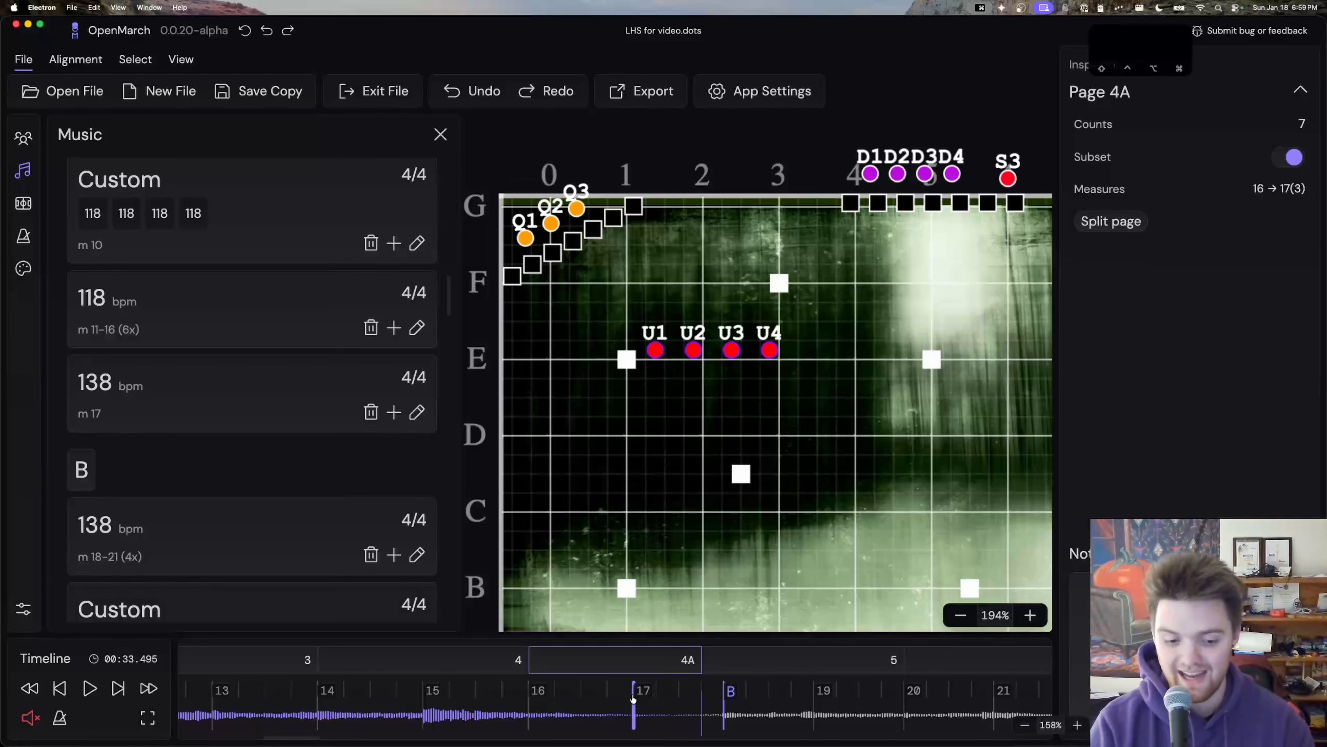
Step: Try deleting measure 17 from the timeline while page 4A ends inside it
{"action": "mouse_move", "coordinate": [638, 696]}
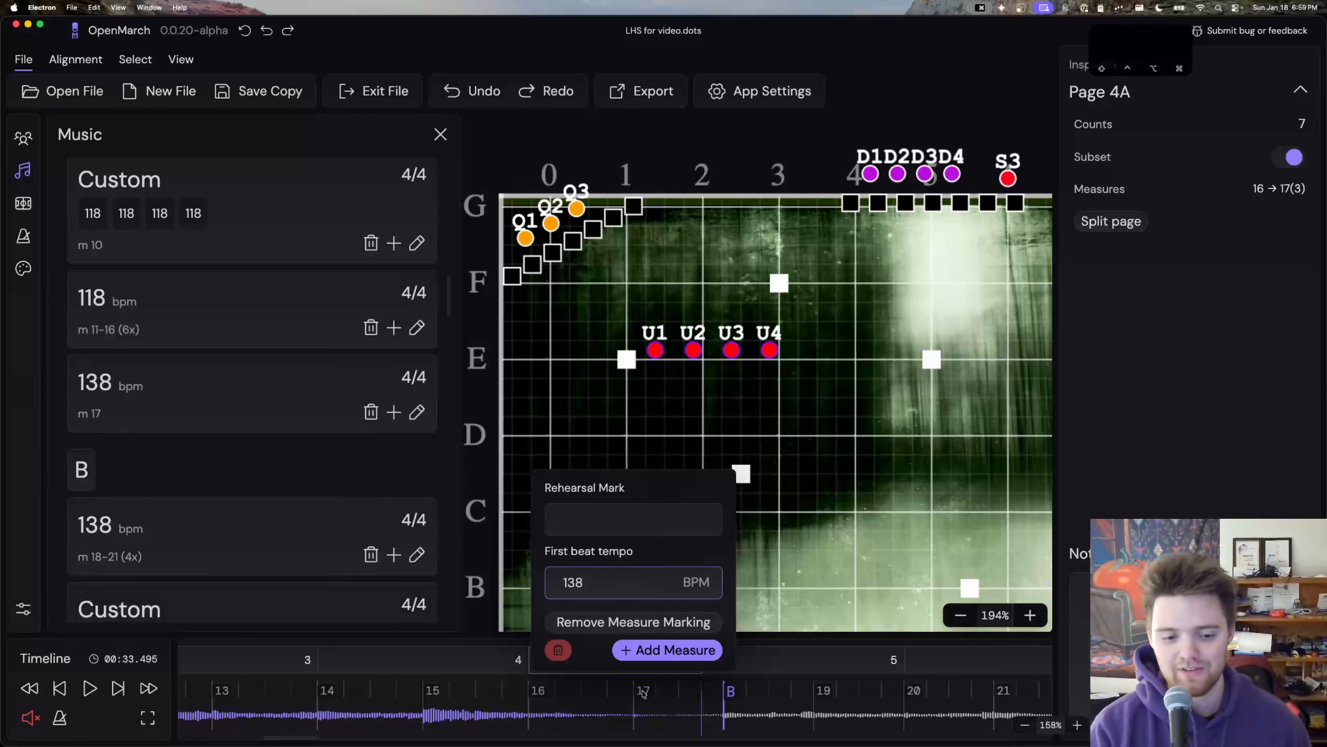
{"action": "left_click", "coordinate": [557, 649]}
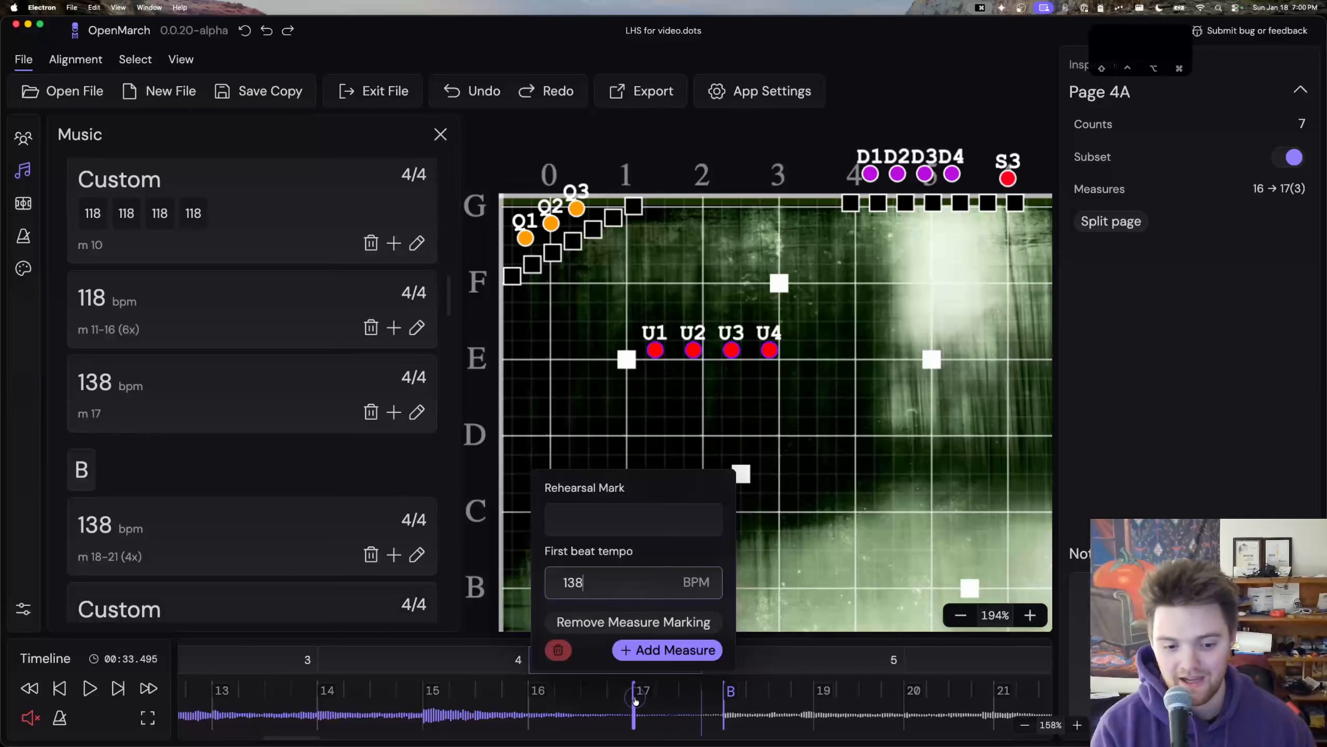
{"action": "left_click", "coordinate": [634, 689]}
{"action": "left_click", "coordinate": [767, 710]}
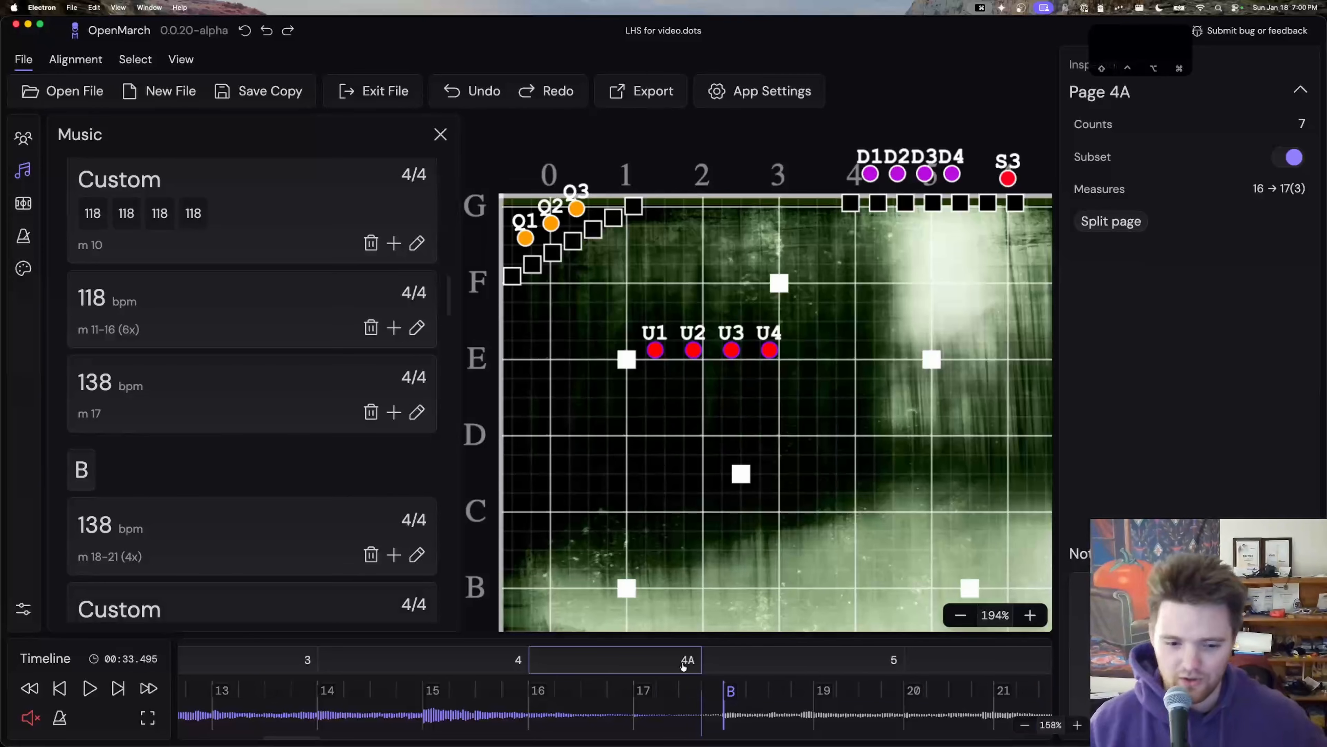
Step: Delete page 4A and shorten page 4 to 10 counts so it ends inside measure 16
{"action": "left_click", "coordinate": [683, 664]}
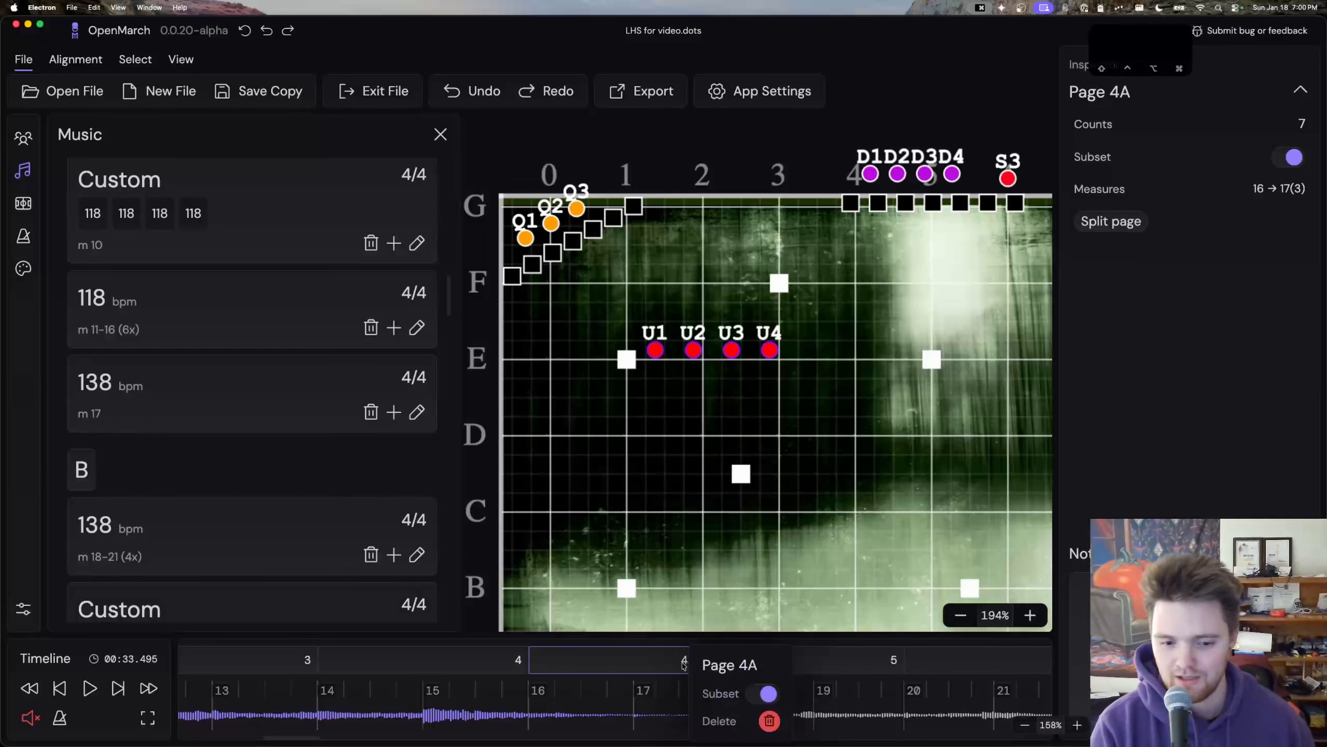
{"action": "left_click", "coordinate": [769, 720]}
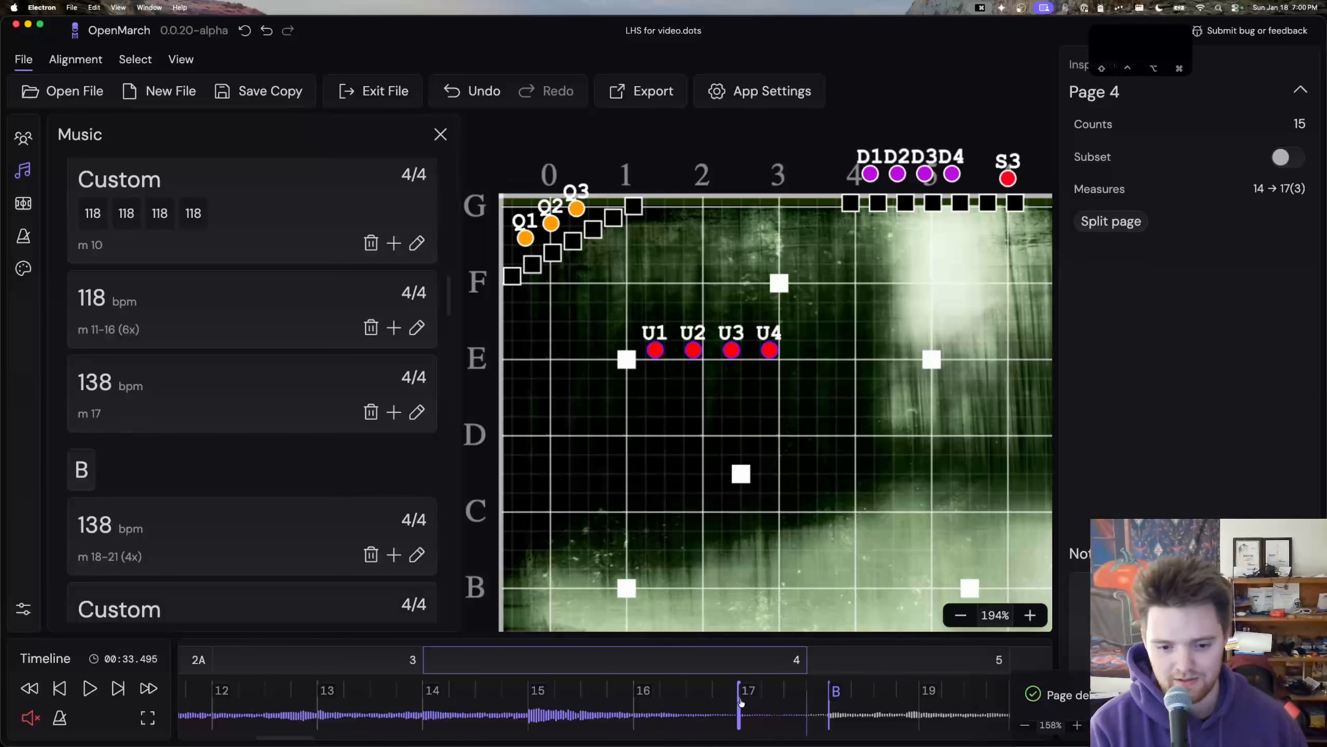
{"action": "left_click_drag", "start_coordinate": [807, 663], "coordinate": [683, 665]}
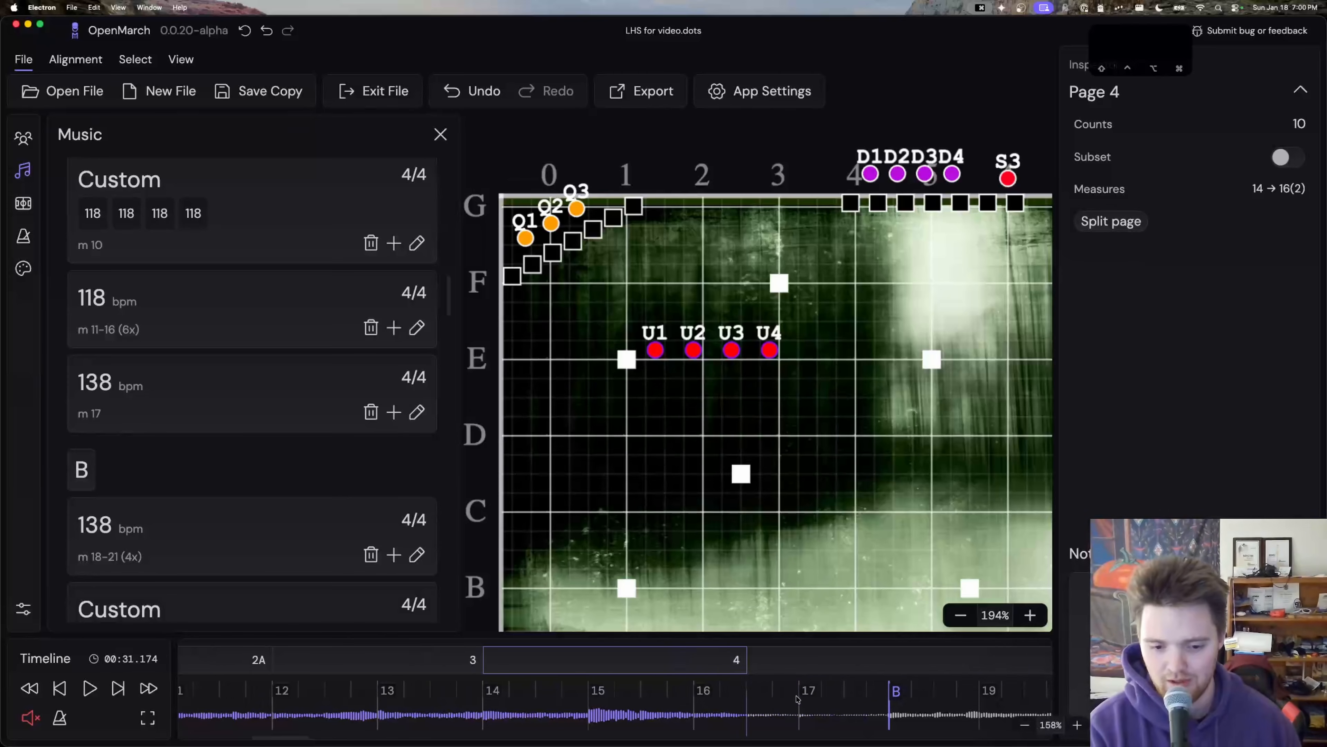
Step: Try deleting measure 17, and undo it together with the page 4 shortening and the deletion of page 4A
{"action": "left_click", "coordinate": [799, 701]}
{"action": "left_click", "coordinate": [723, 650]}
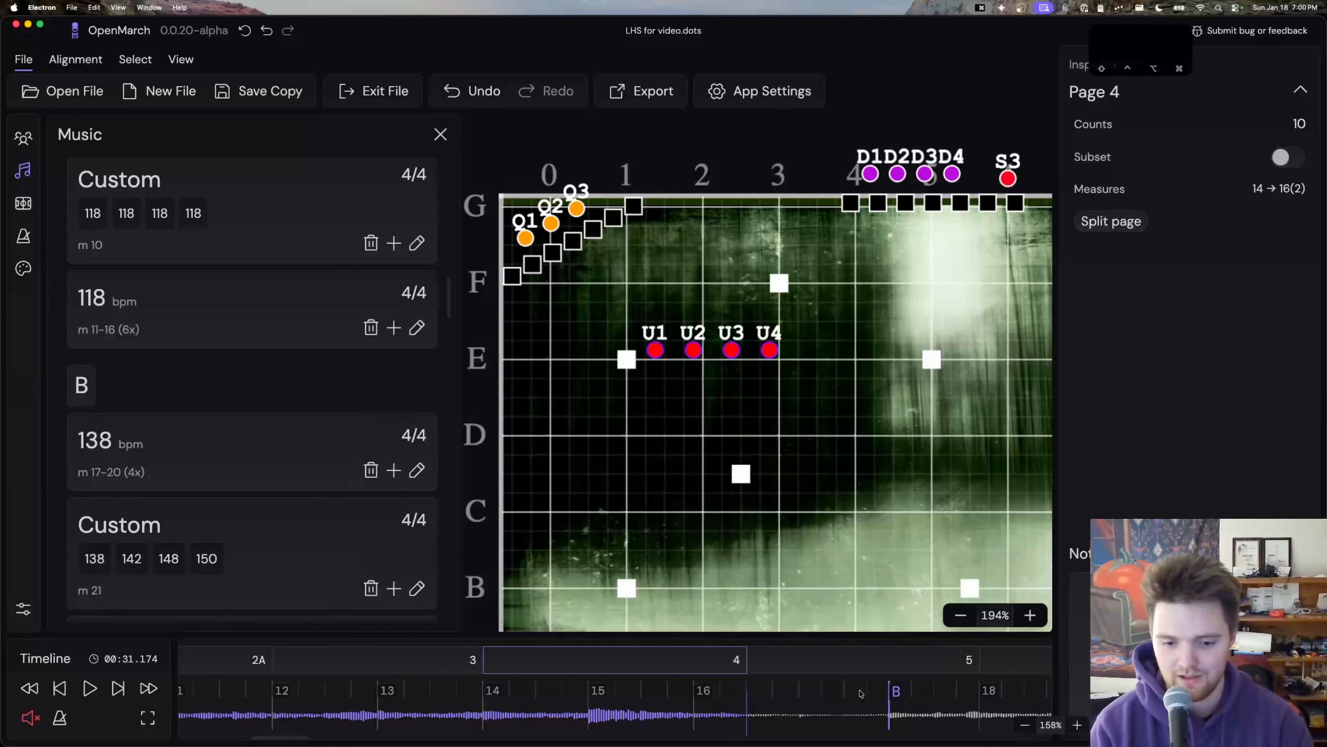
{"action": "key", "text": "super+z"}
{"action": "key", "text": "super+z"}
{"action": "key", "text": "super+z"}
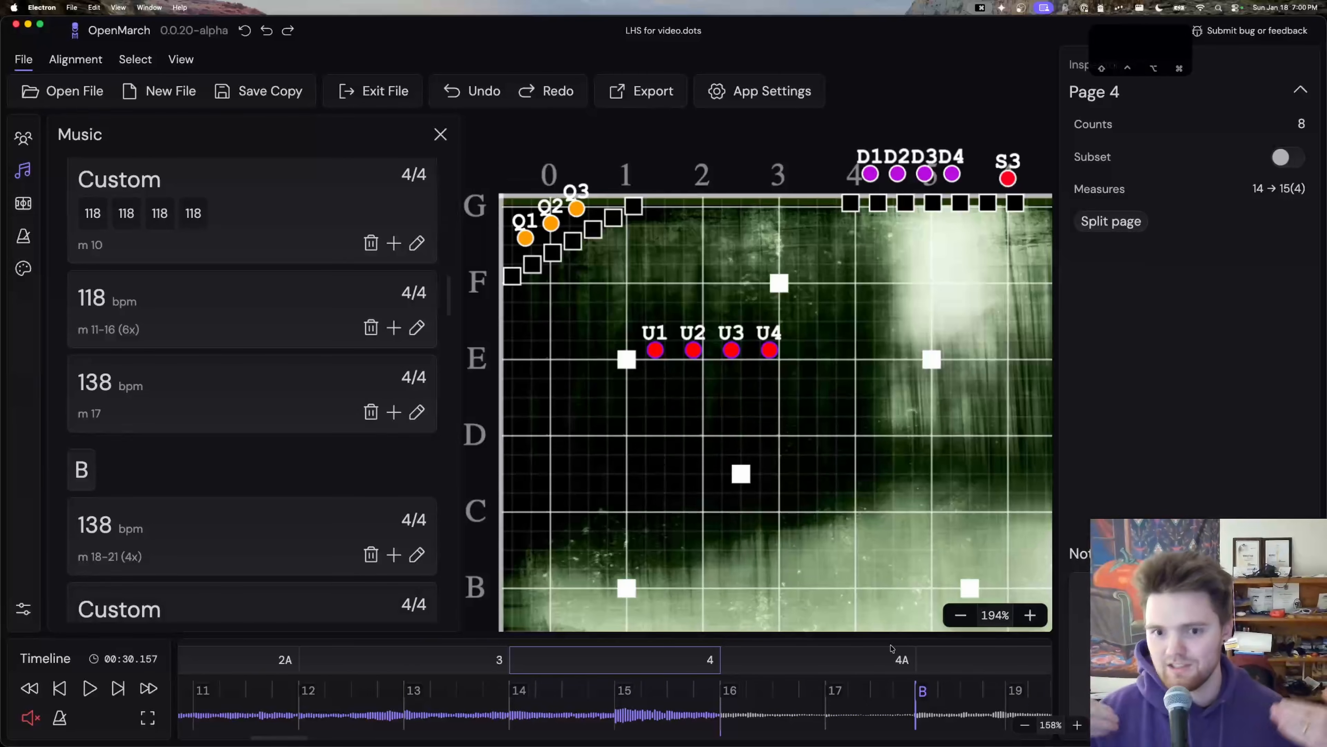
{"action": "scroll", "coordinate": [891, 648], "scroll_direction": "right", "scroll_amount": 3}
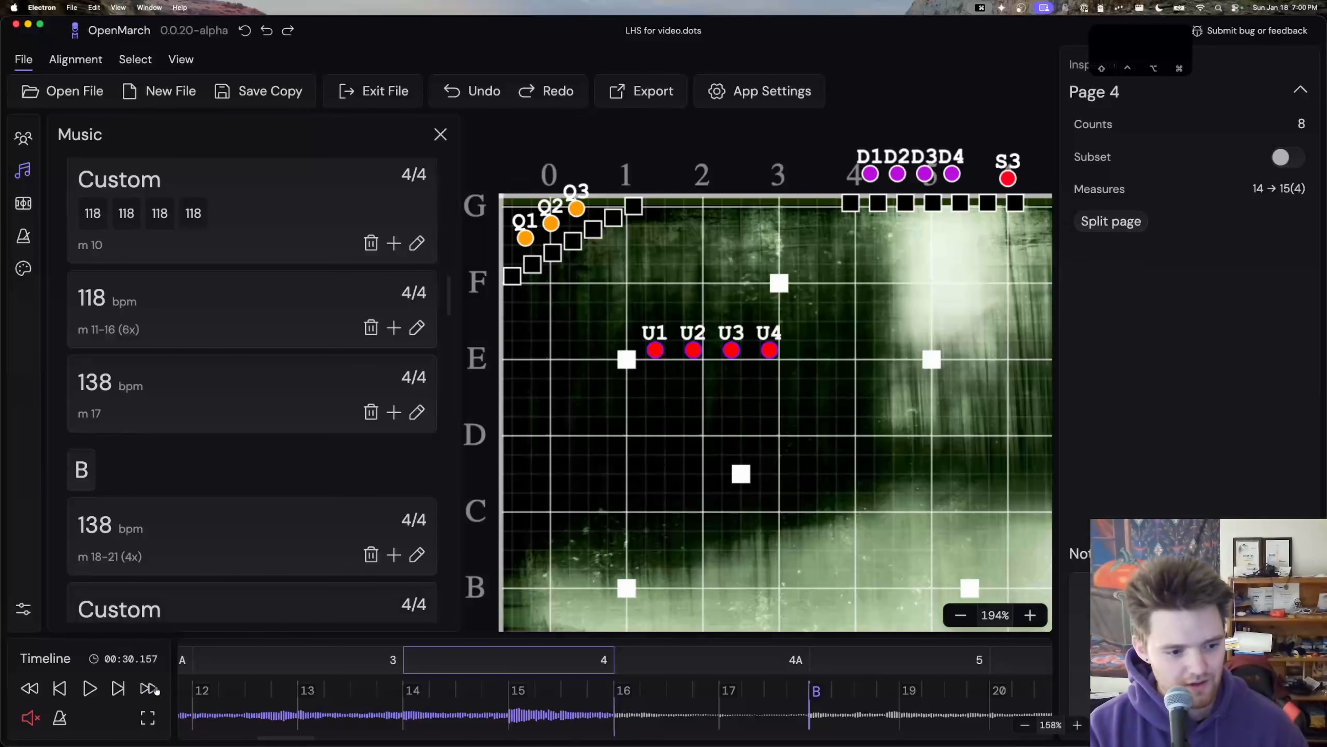
Step: Open the audio timeline's tap tempo editing mode from the start of the timeline to view it, and exit timeline focus
{"action": "scroll", "coordinate": [261, 700], "scroll_direction": "left", "scroll_amount": 20}
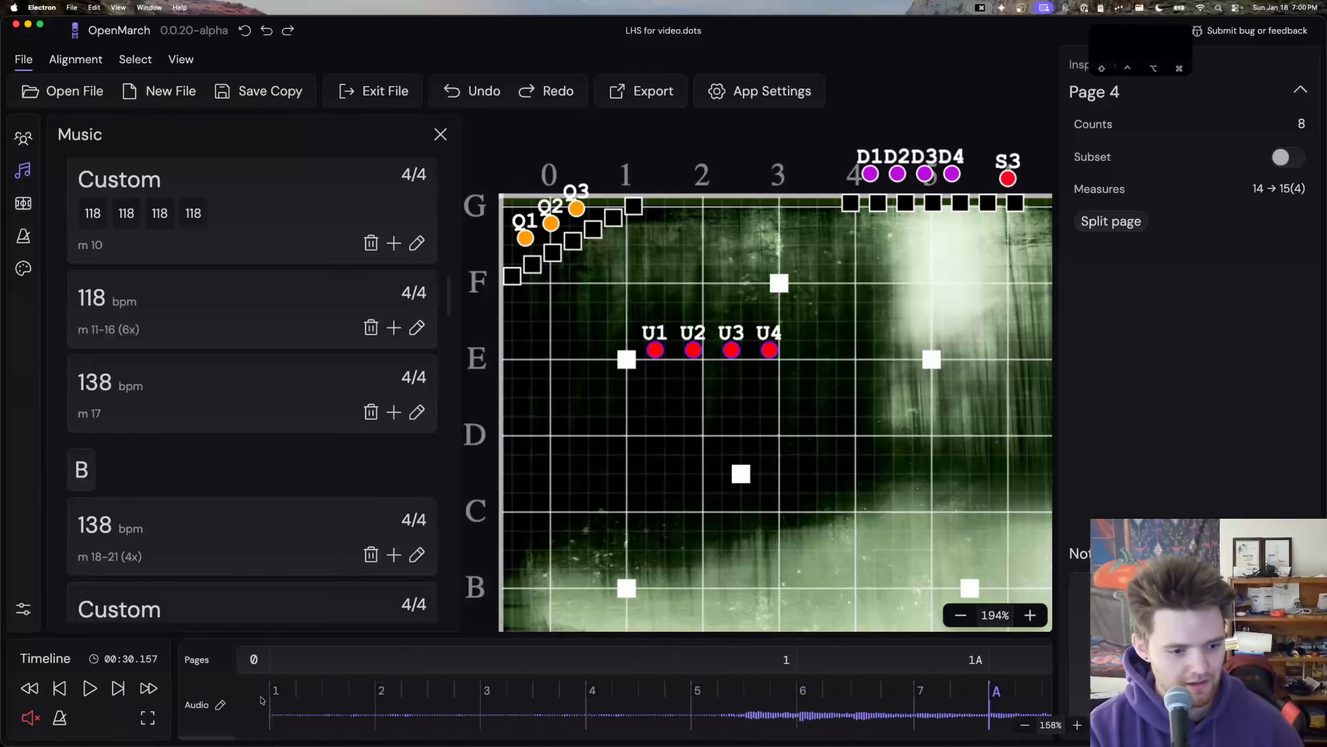
{"action": "left_click", "coordinate": [222, 706]}
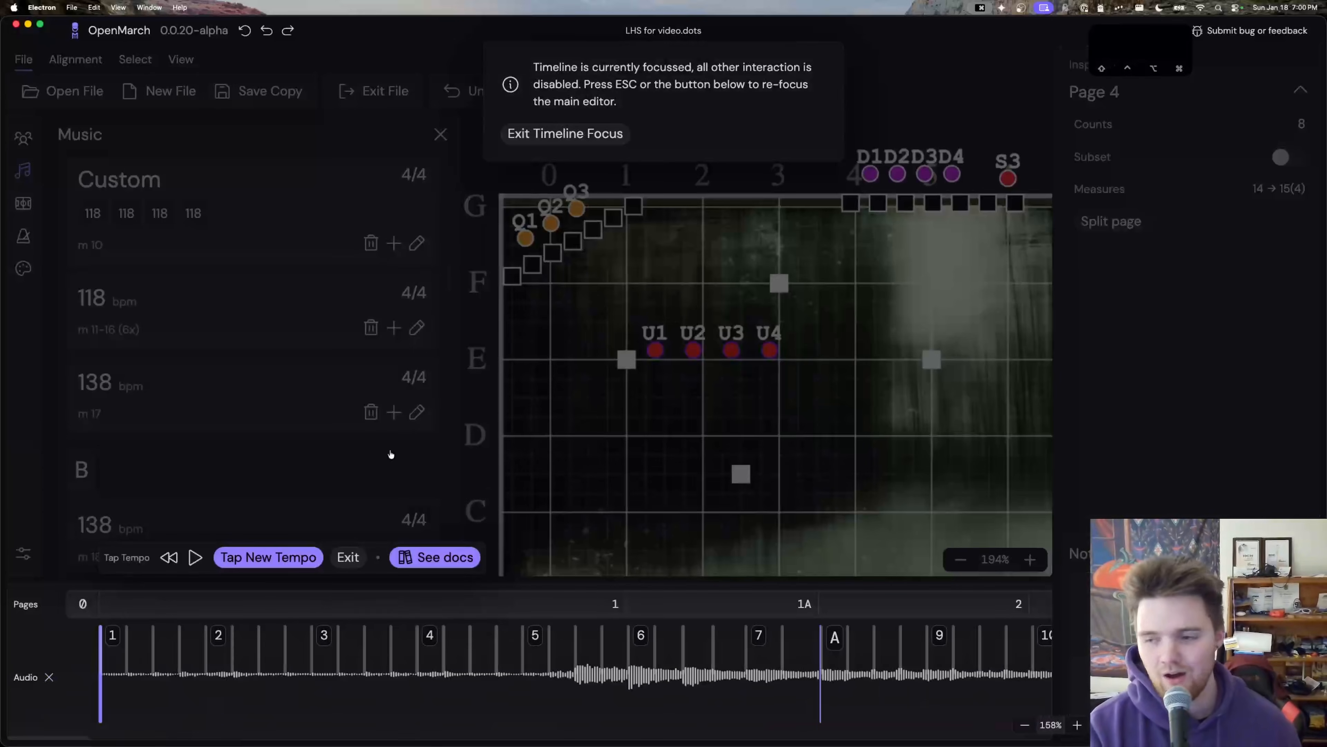
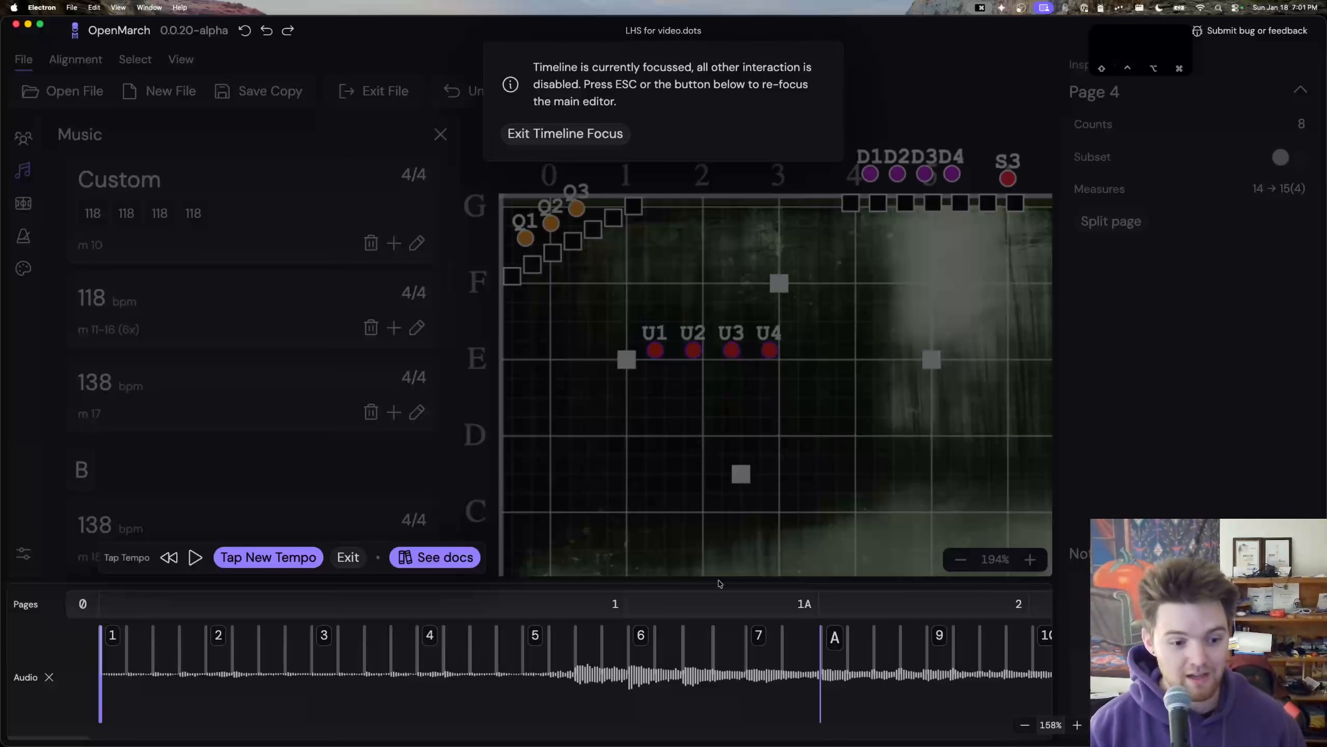
{"action": "left_click", "coordinate": [347, 556]}
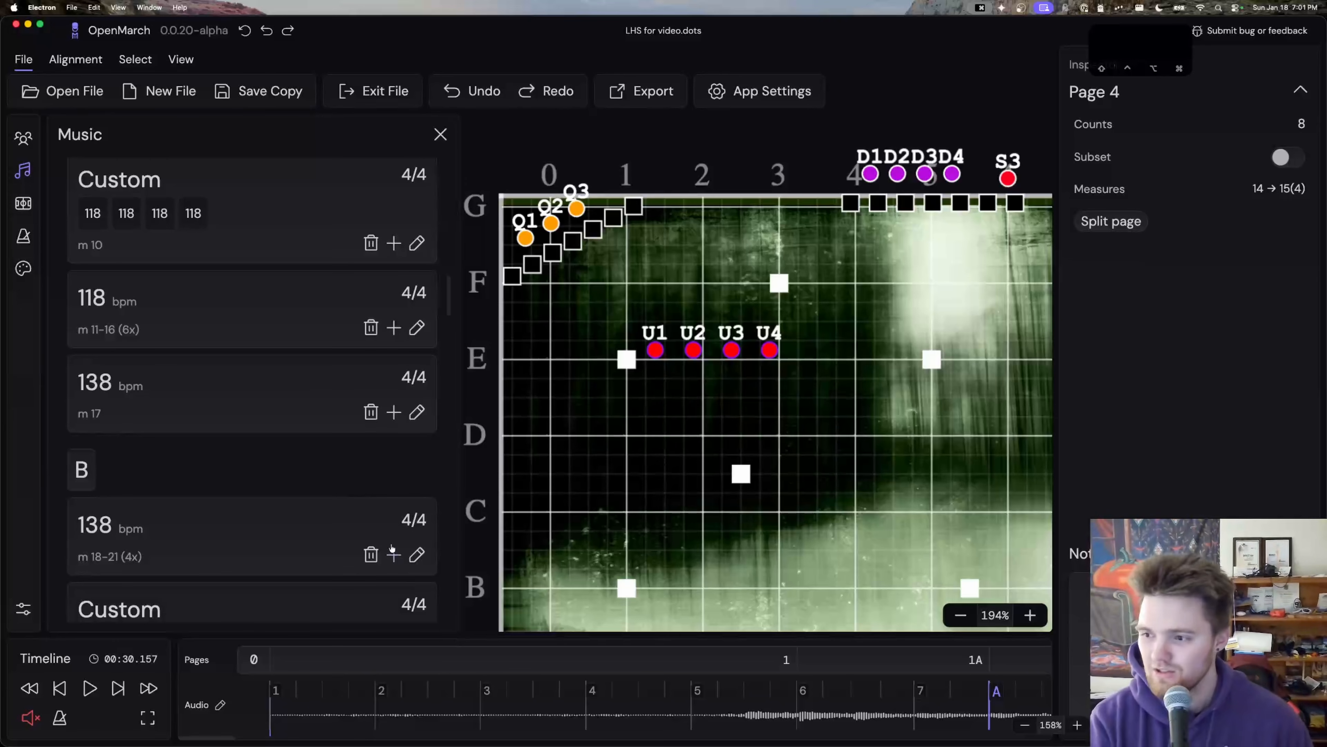
{"action": "scroll", "coordinate": [221, 370], "scroll_direction": "down", "scroll_amount": 15}
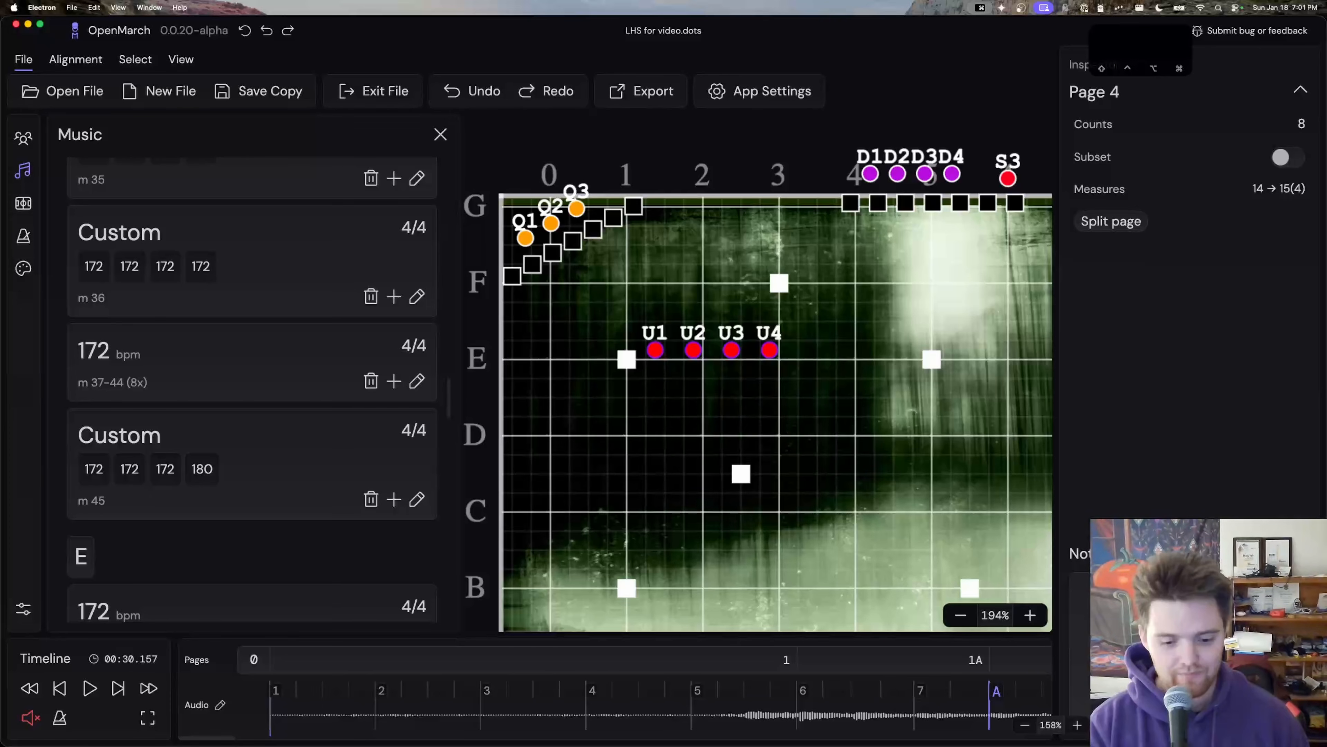
{"action": "scroll", "coordinate": [581, 617], "scroll_direction": "left", "scroll_amount": 5}
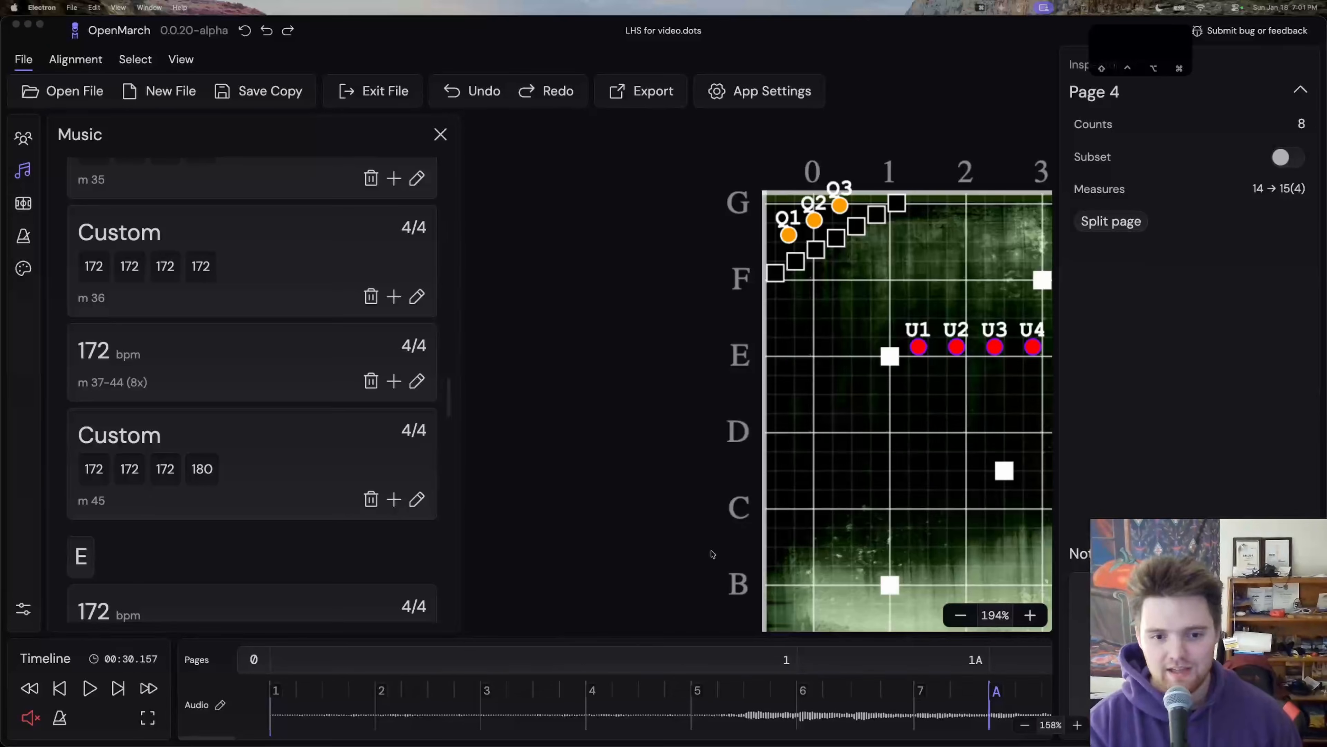
{"action": "left_click", "coordinate": [440, 135]}
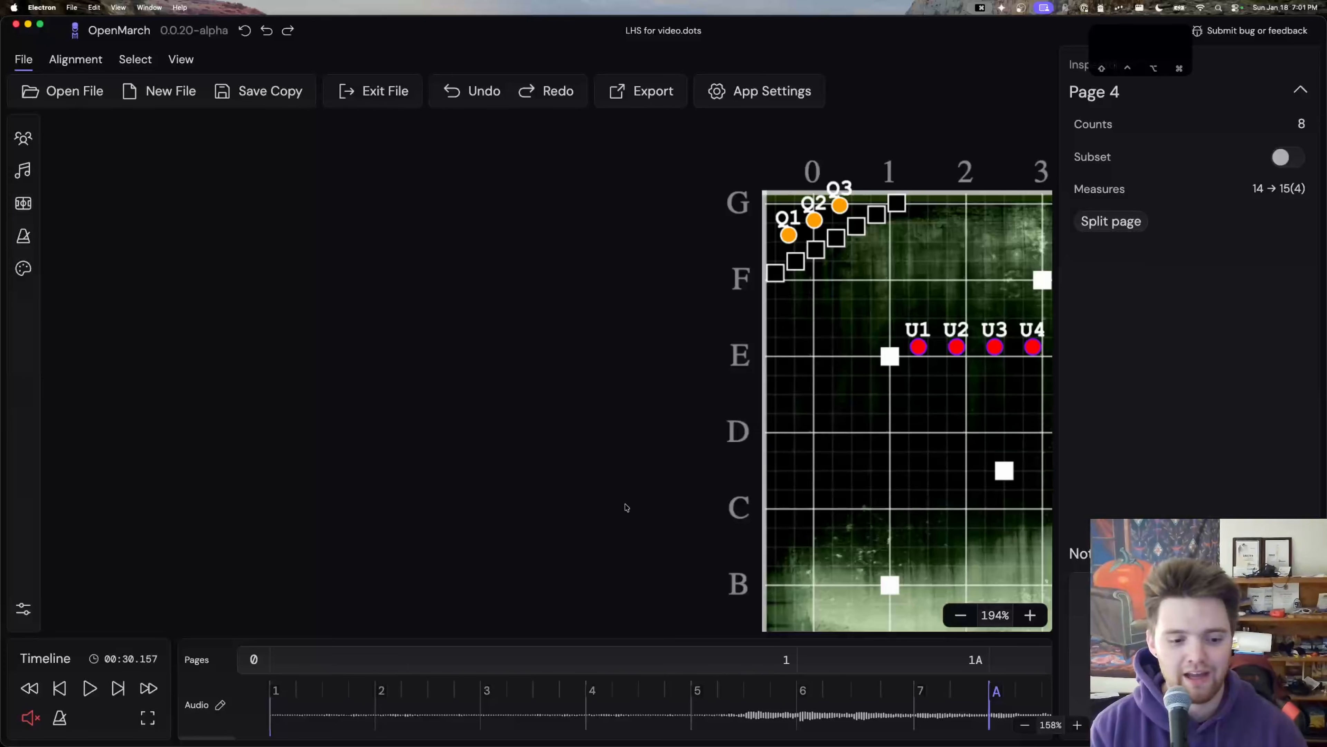
{"action": "scroll", "coordinate": [627, 507], "scroll_direction": "right", "scroll_amount": 5}
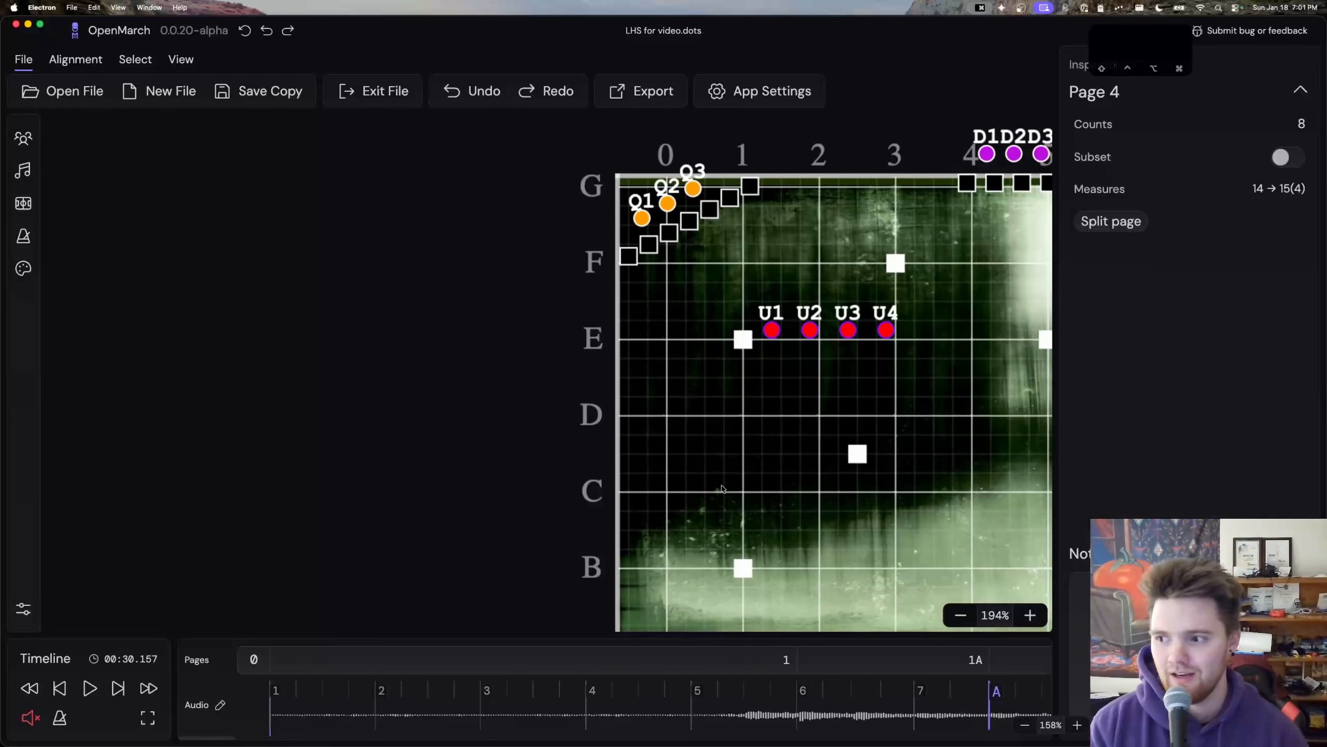
{"action": "scroll", "coordinate": [722, 488], "scroll_direction": "right", "scroll_amount": 2}
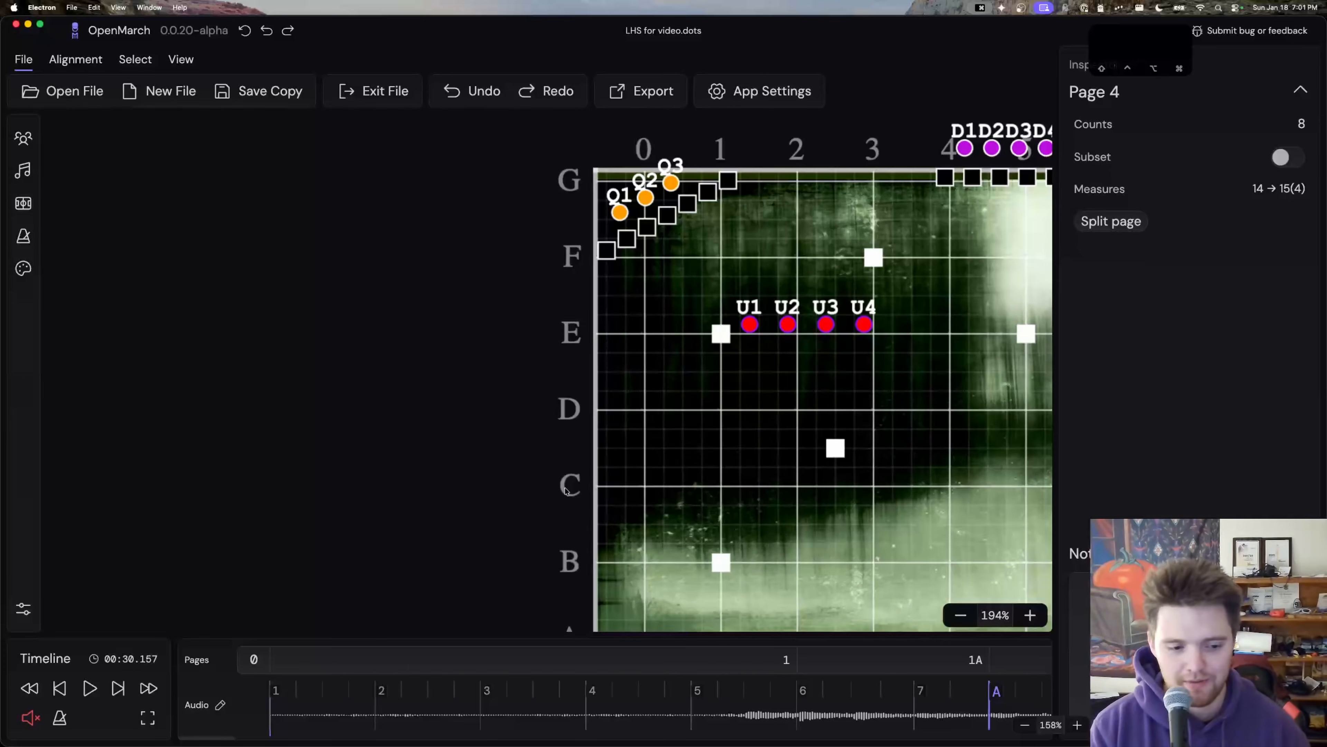
{"action": "left_click", "coordinate": [23, 608]}
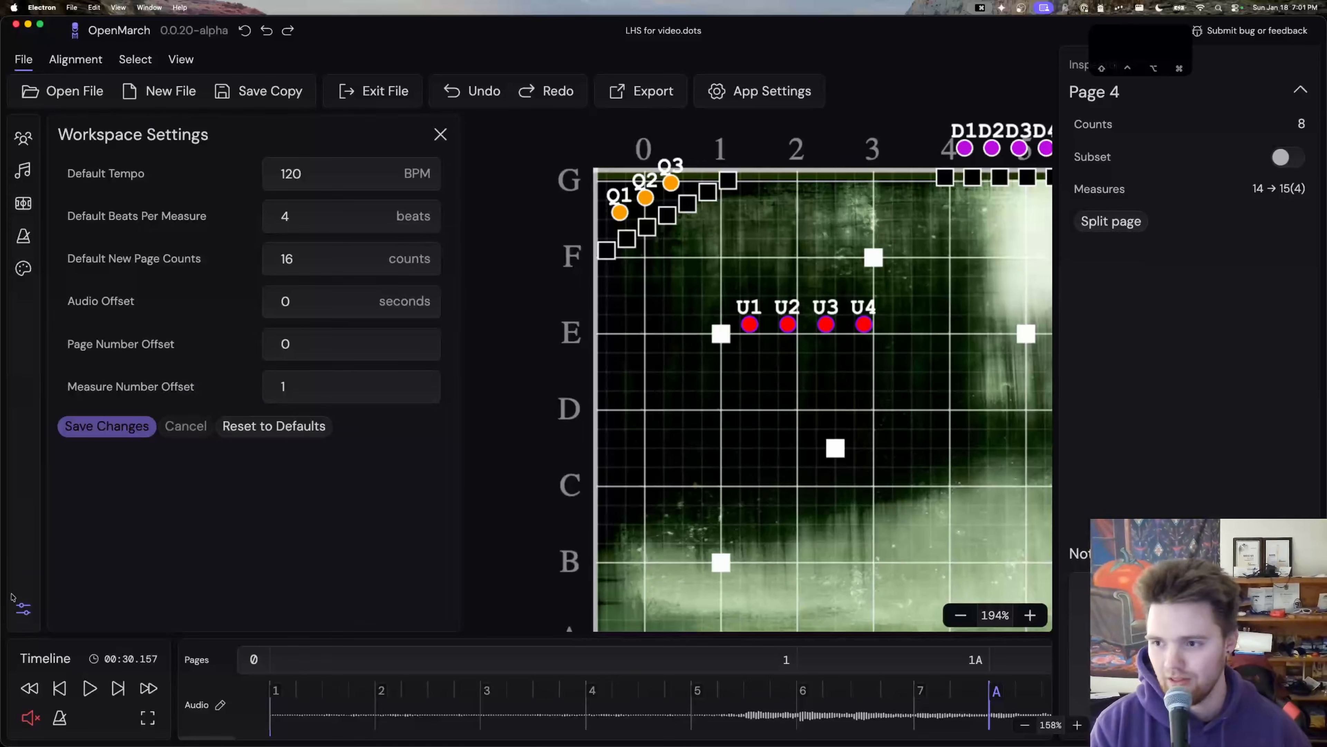
{"action": "left_click", "coordinate": [441, 134]}
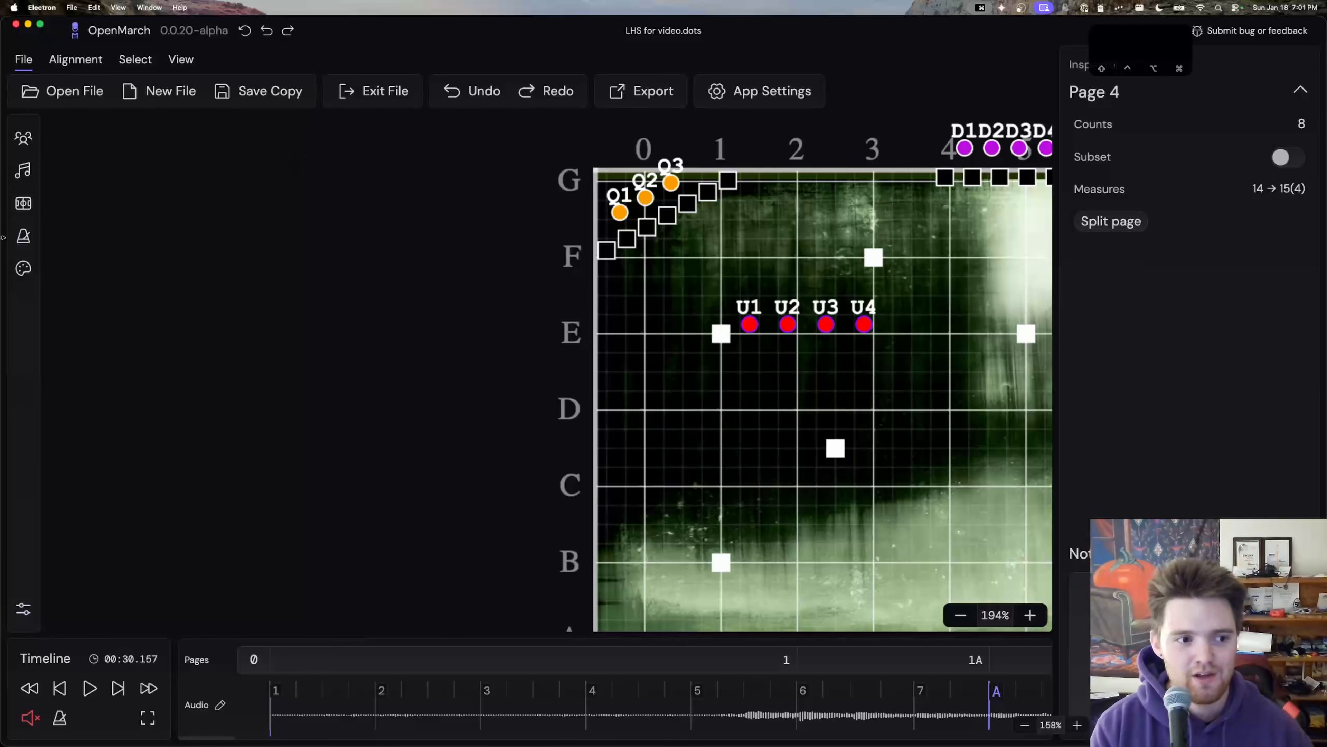
Step: Set the audio offset to 5 seconds in the music settings
{"action": "left_click", "coordinate": [24, 170]}
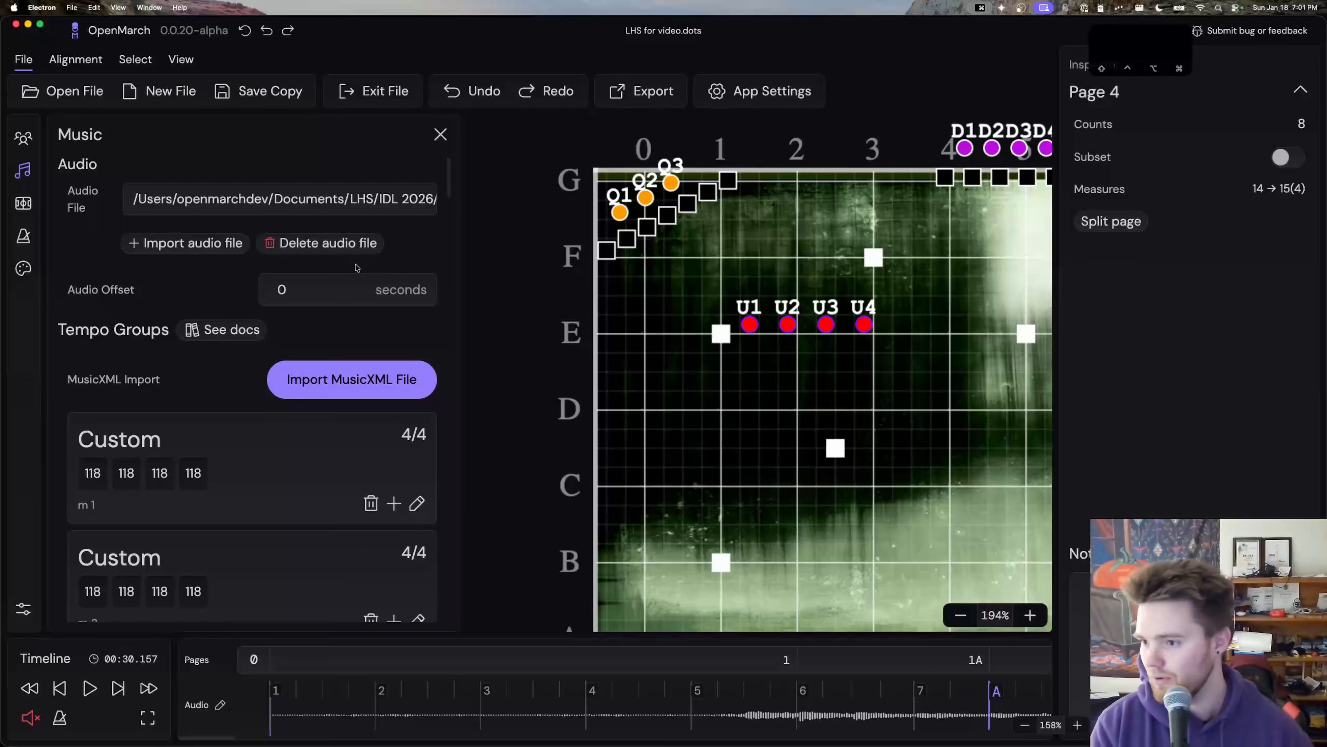
{"action": "left_click", "coordinate": [330, 296]}
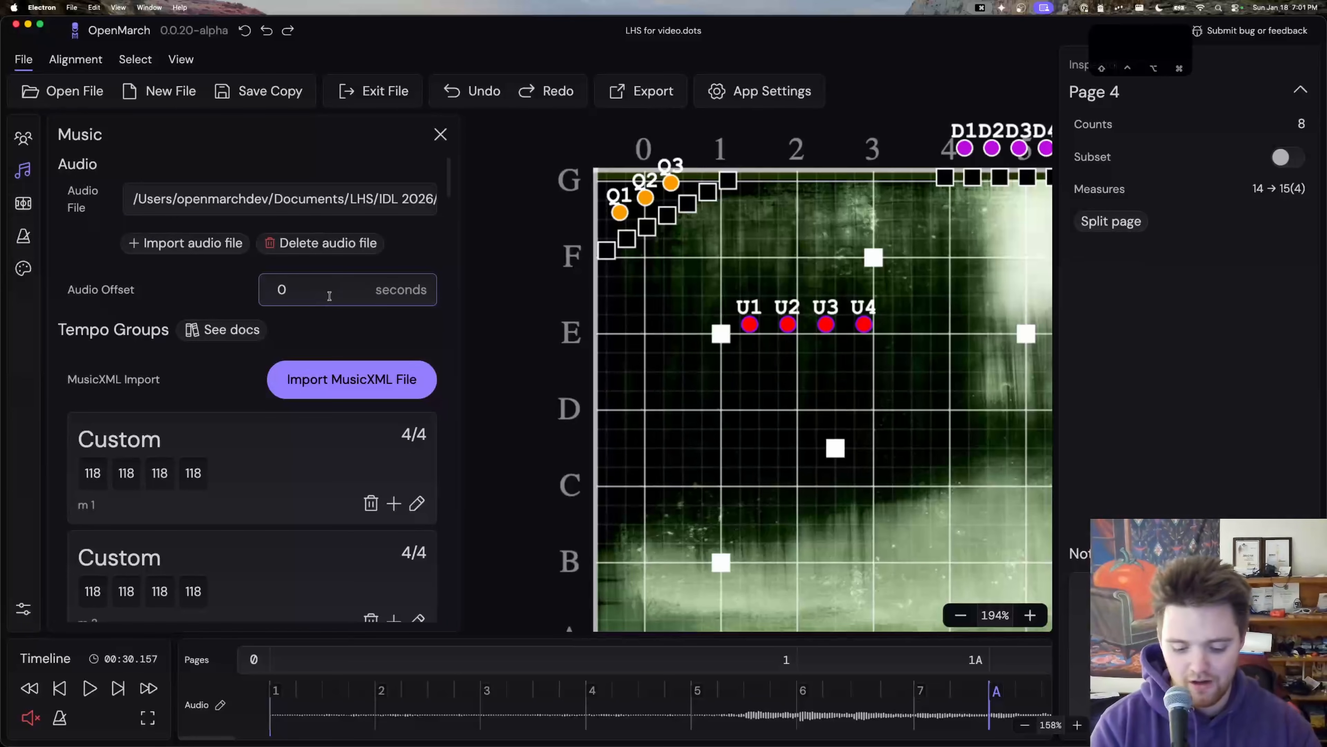
{"action": "key", "text": "BackSpace"}
{"action": "type", "text": "5"}
{"action": "key", "text": "Return"}
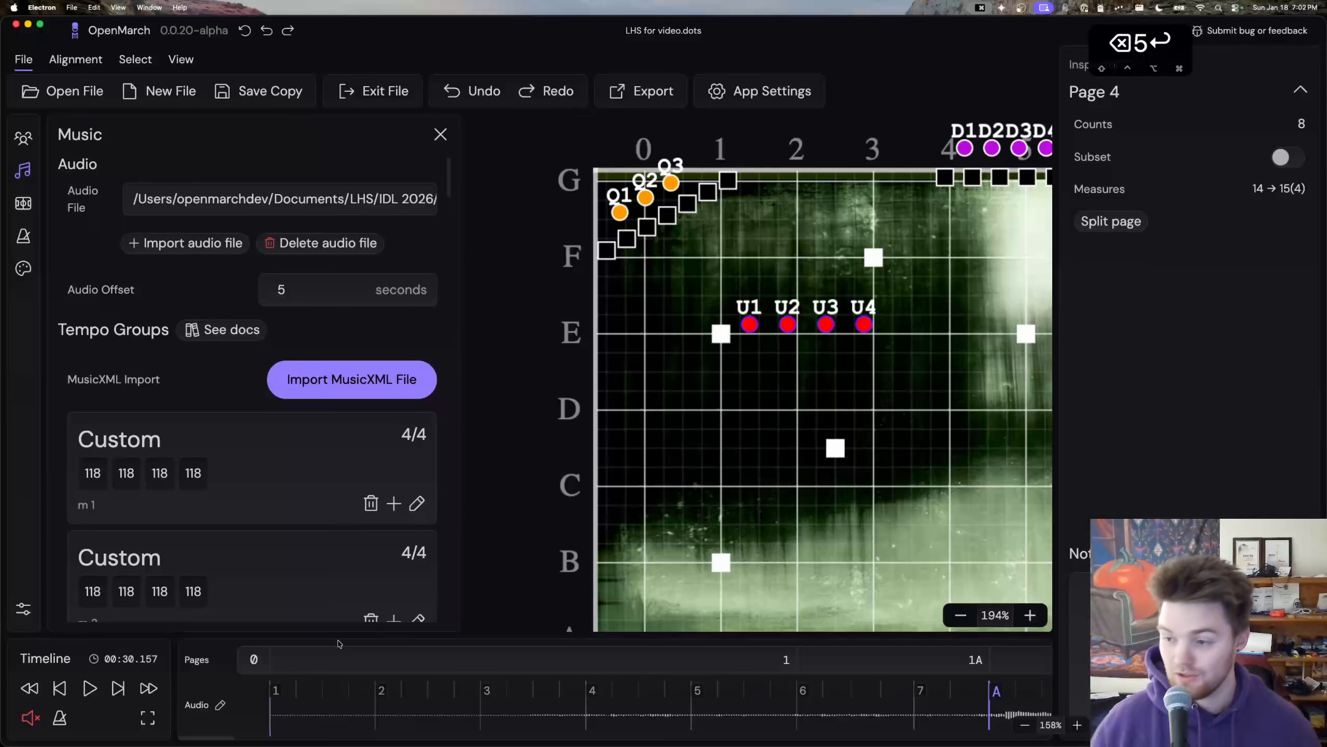
Step: Change the audio offset to -5 seconds so the waveform shifts the opposite way on the timeline
{"action": "left_click", "coordinate": [343, 290]}
{"action": "key", "text": "BackSpace"}
{"action": "type", "text": "-5"}
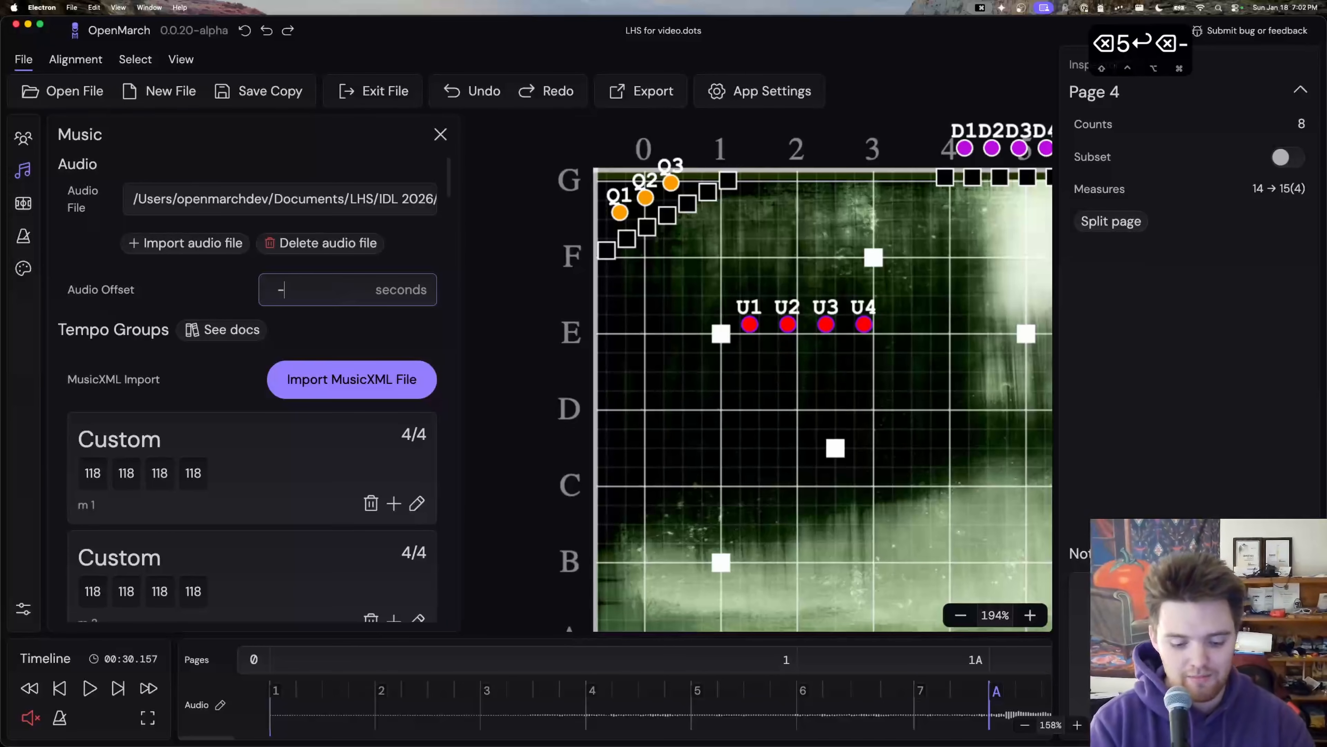
{"action": "key", "text": "Return"}
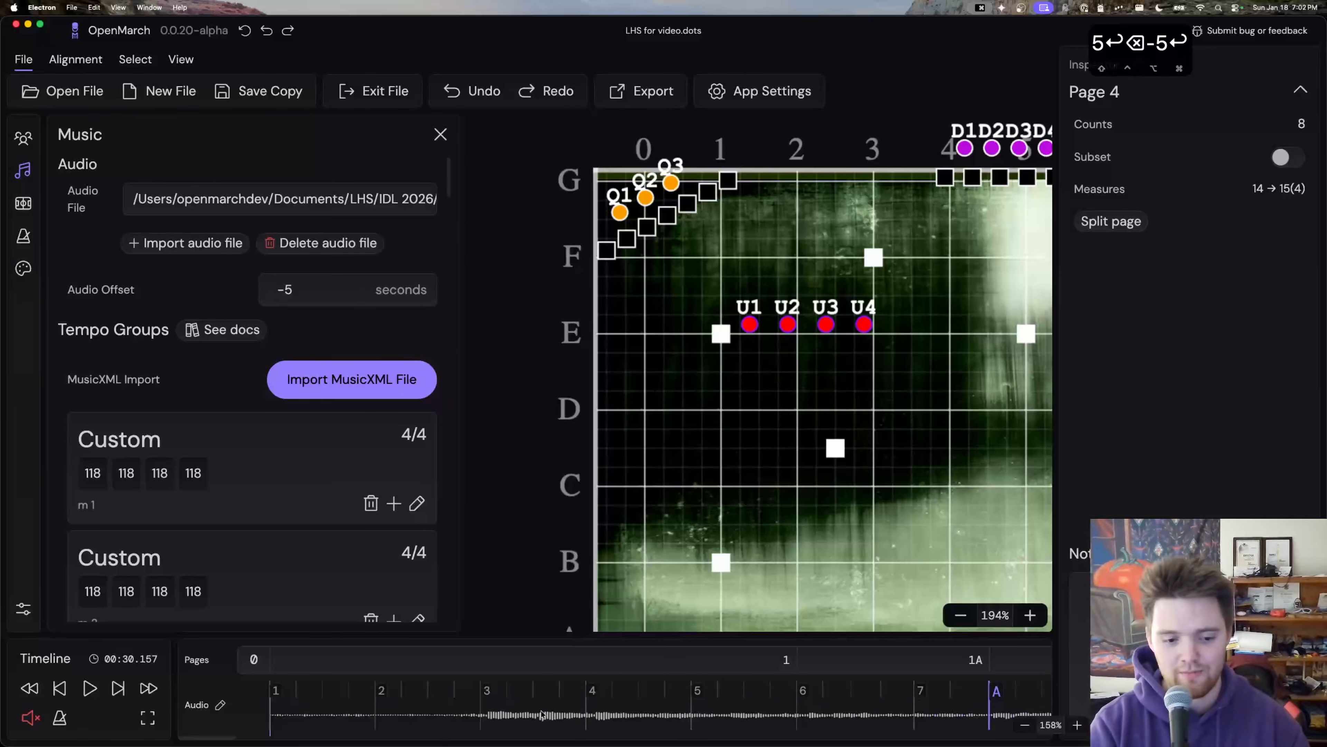
Step: Set the audio offset to -20 seconds and try to undo that change
{"action": "left_click", "coordinate": [293, 290]}
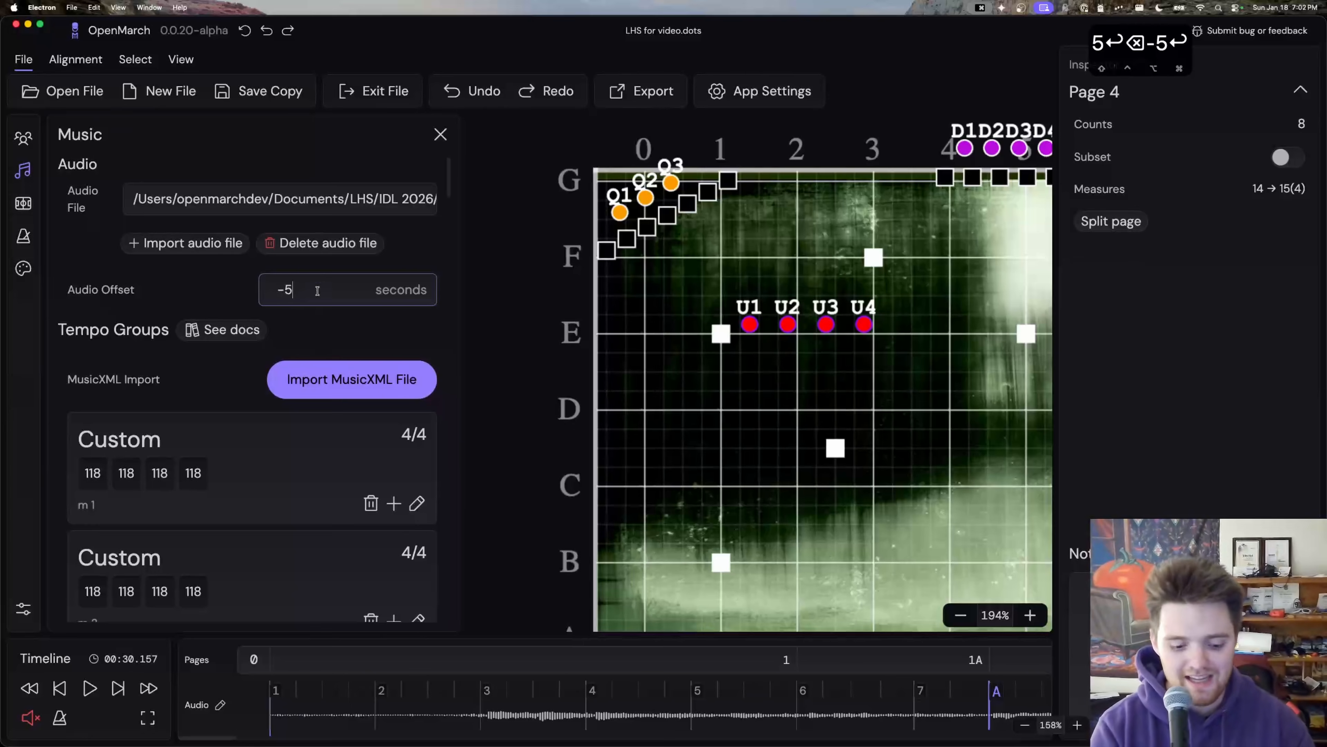
{"action": "key", "text": "BackSpace"}
{"action": "type", "text": "20"}
{"action": "key", "text": "Return"}
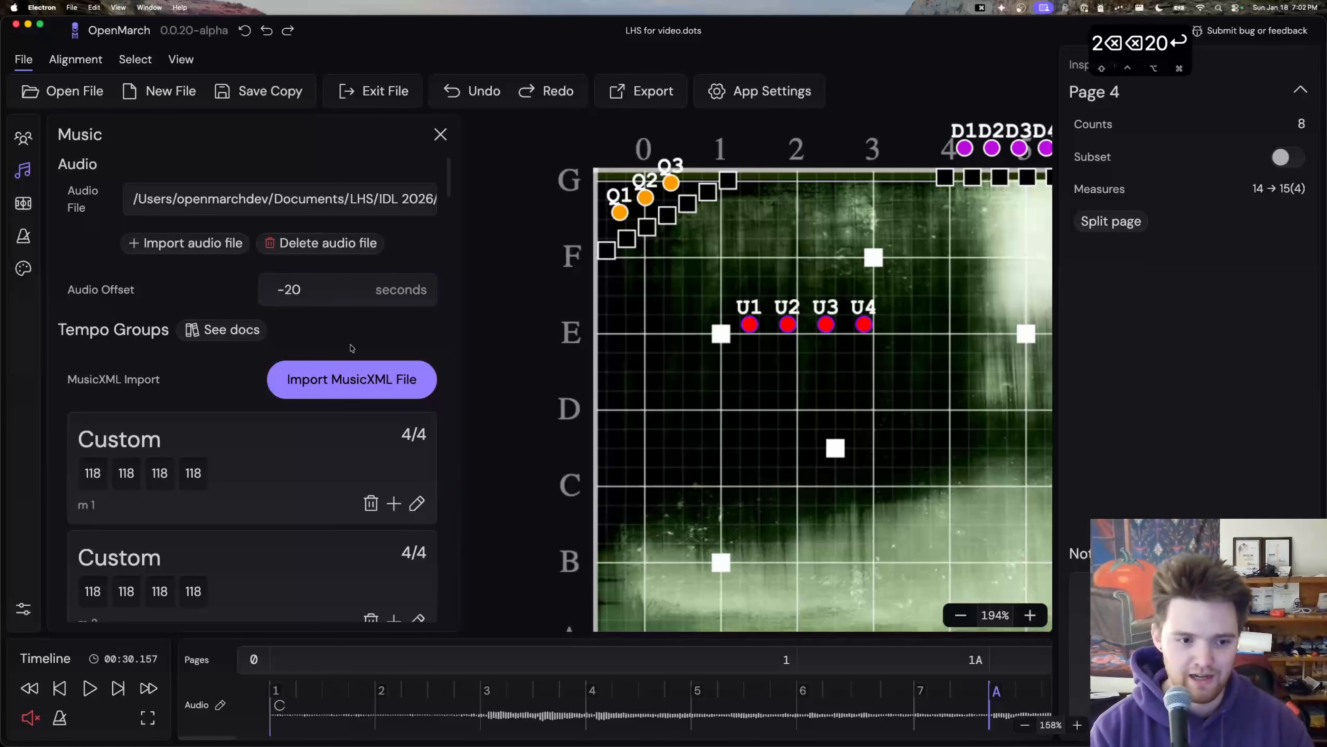
{"action": "key", "text": "super+z"}
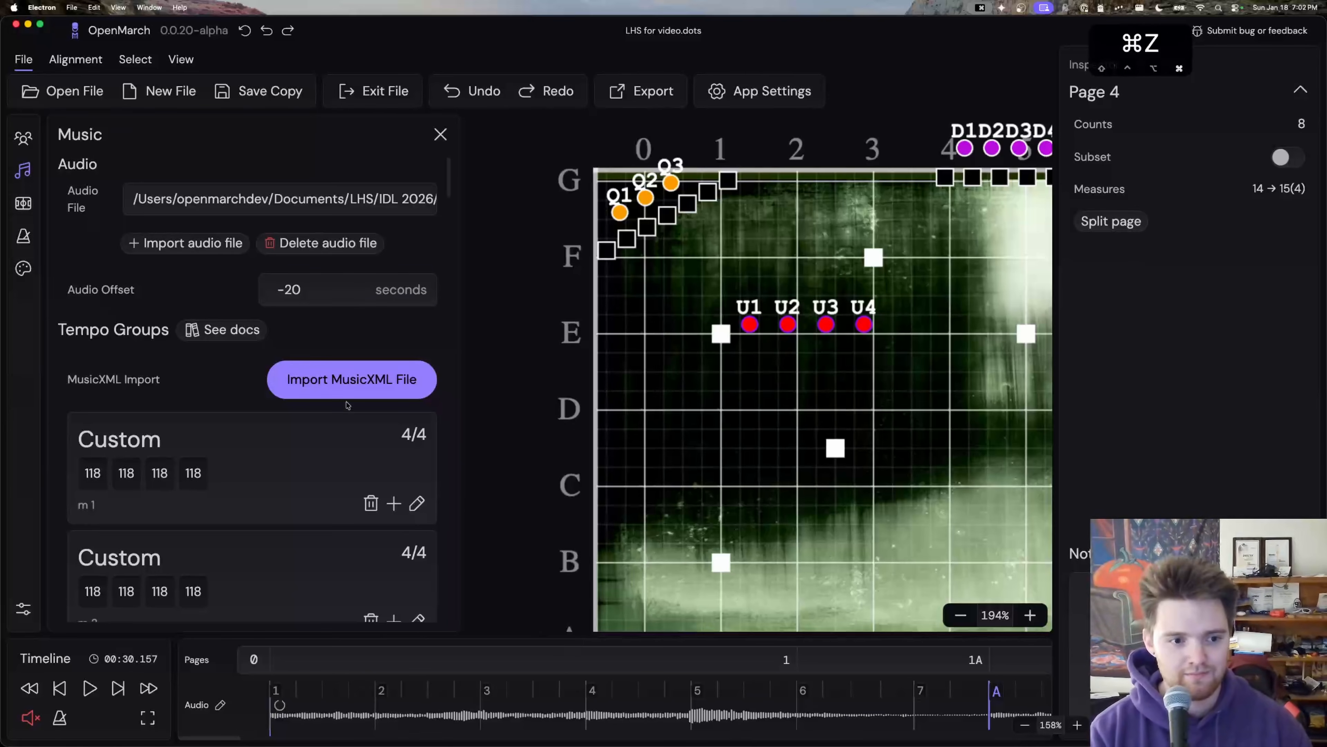
Step: Replace the negative audio offset with 5 seconds
{"action": "left_click", "coordinate": [322, 298]}
{"action": "key", "text": "BackSpace"}
{"action": "key", "text": "BackSpace"}
{"action": "key", "text": "BackSpace"}
{"action": "type", "text": "5"}
{"action": "key", "text": "Return"}
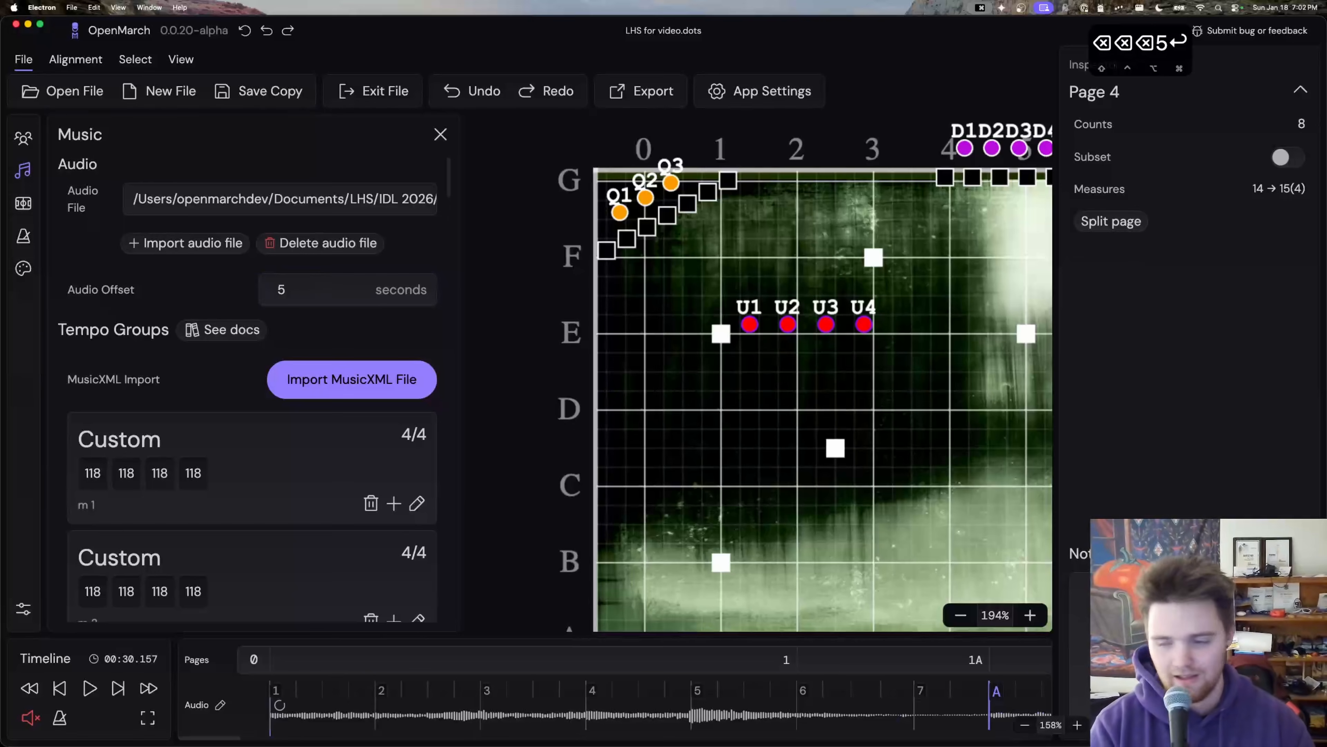
Step: Set the measure number offset to -5 in the workspace settings, save it, and check the measure numbering from page 1 on the timeline
{"action": "left_click", "coordinate": [23, 608]}
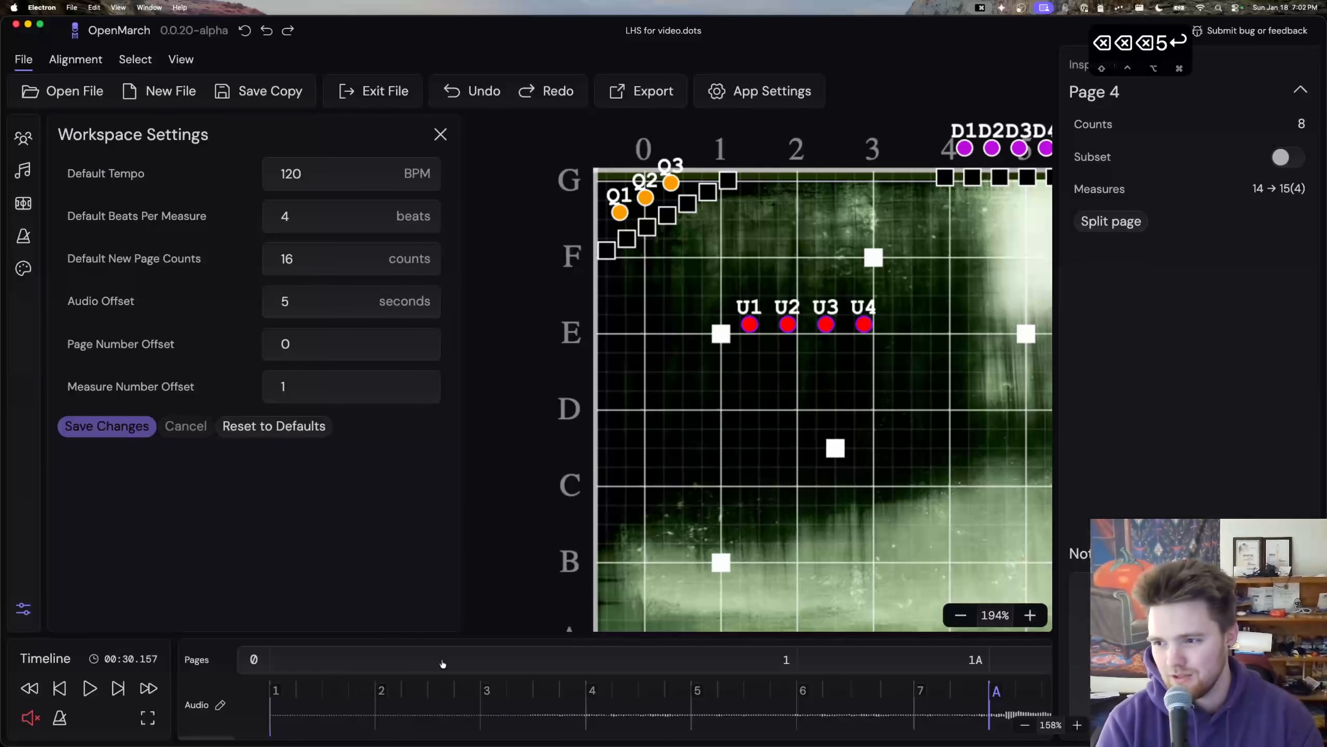
{"action": "left_click", "coordinate": [357, 387]}
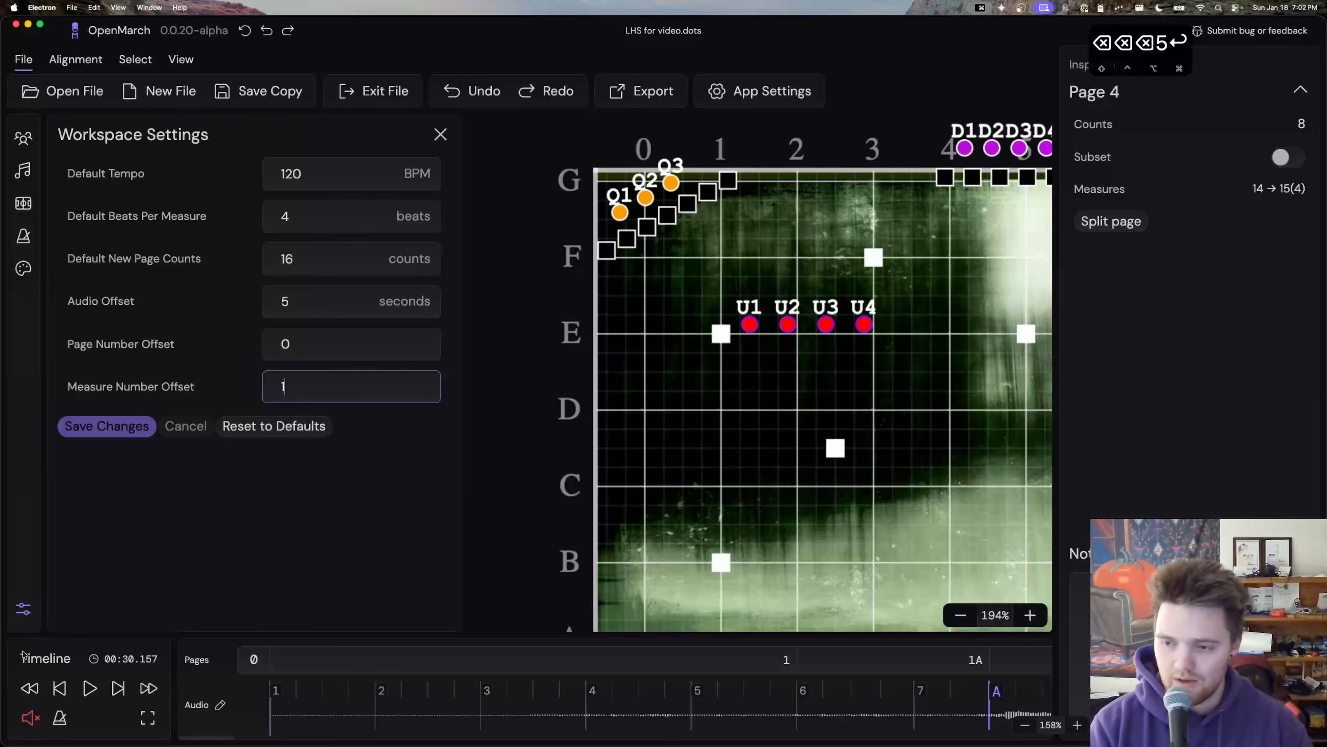
{"action": "key", "text": "BackSpace"}
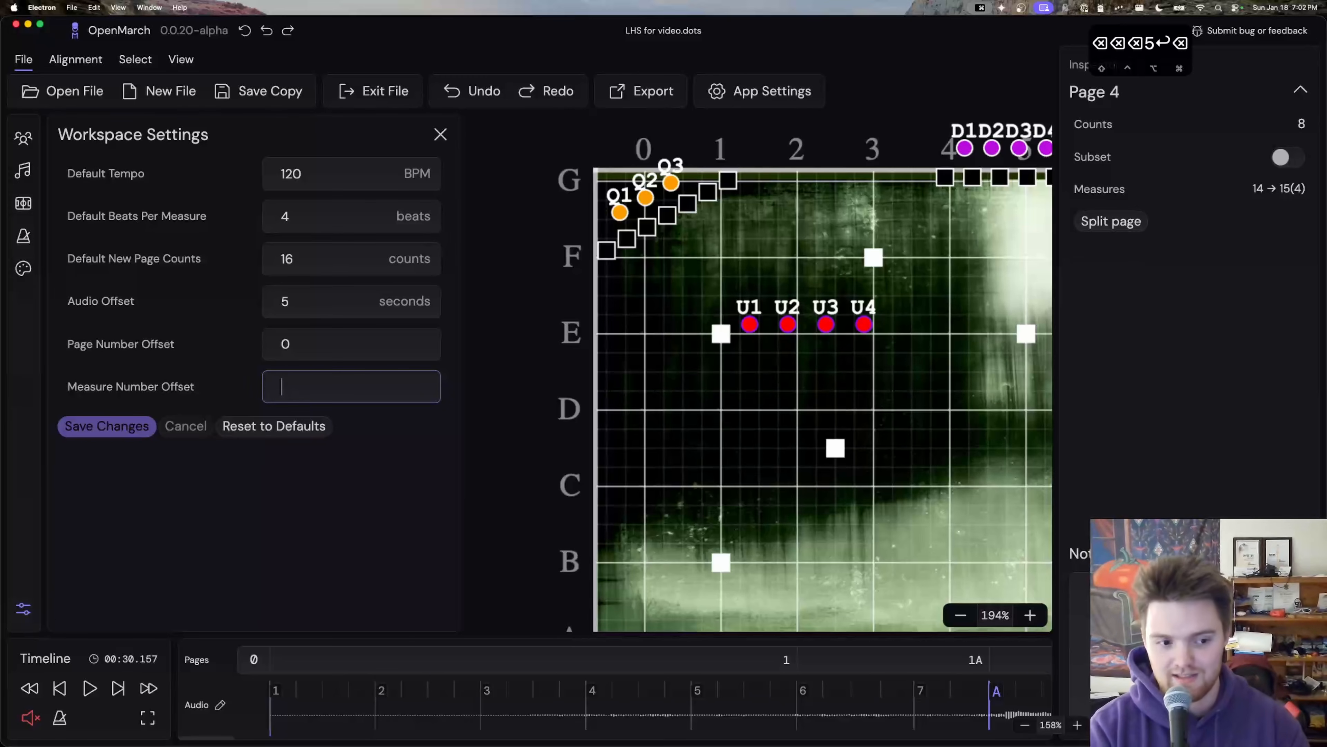
{"action": "type", "text": "-5"}
{"action": "key", "text": "Return"}
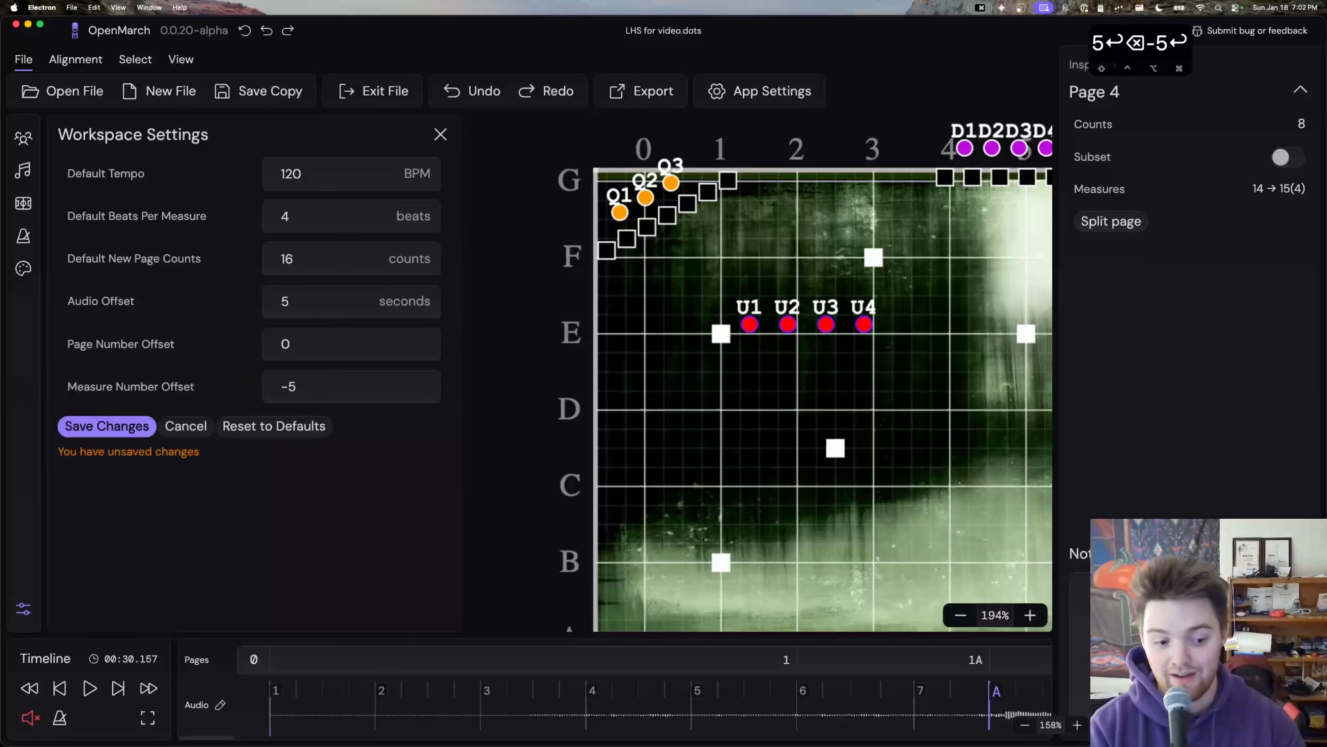
{"action": "left_click", "coordinate": [105, 426]}
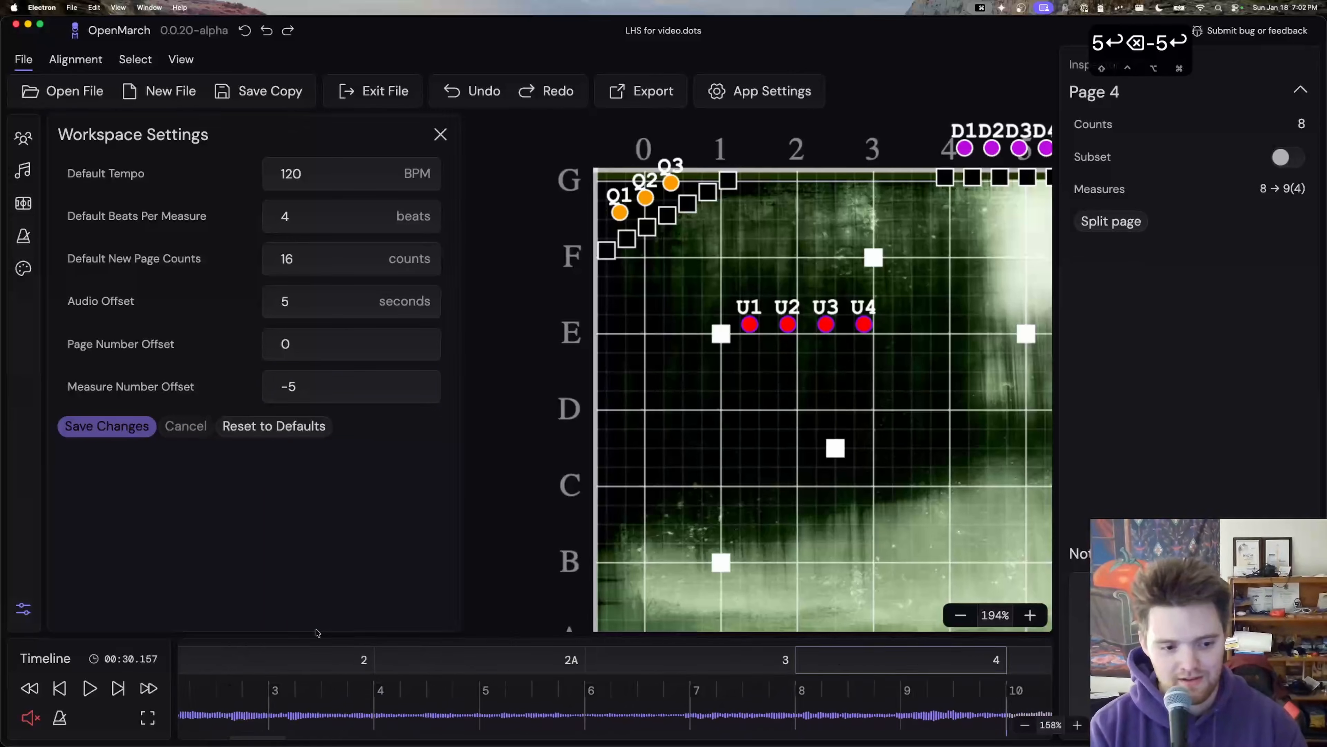
{"action": "left_click", "coordinate": [350, 660]}
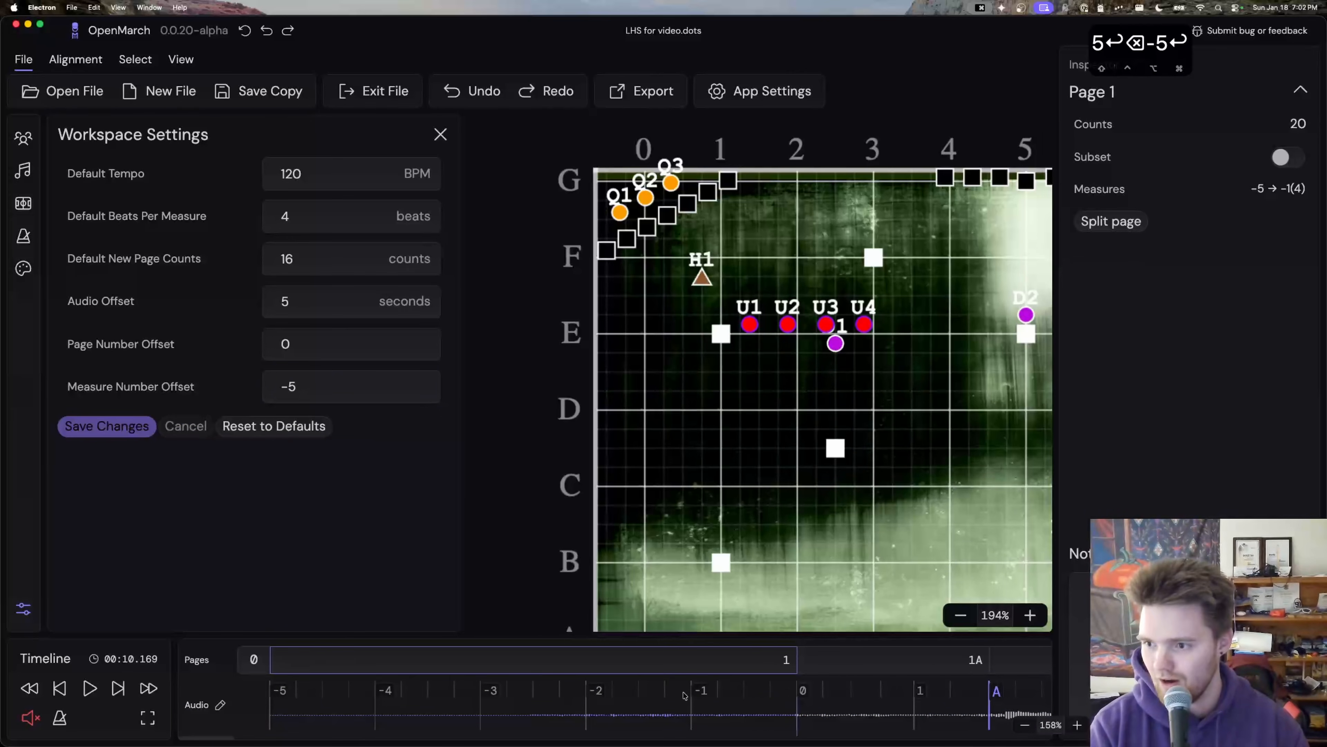
{"action": "scroll", "coordinate": [652, 693], "scroll_direction": "right", "scroll_amount": 3}
{"action": "scroll", "coordinate": [652, 693], "scroll_direction": "right", "scroll_amount": 7}
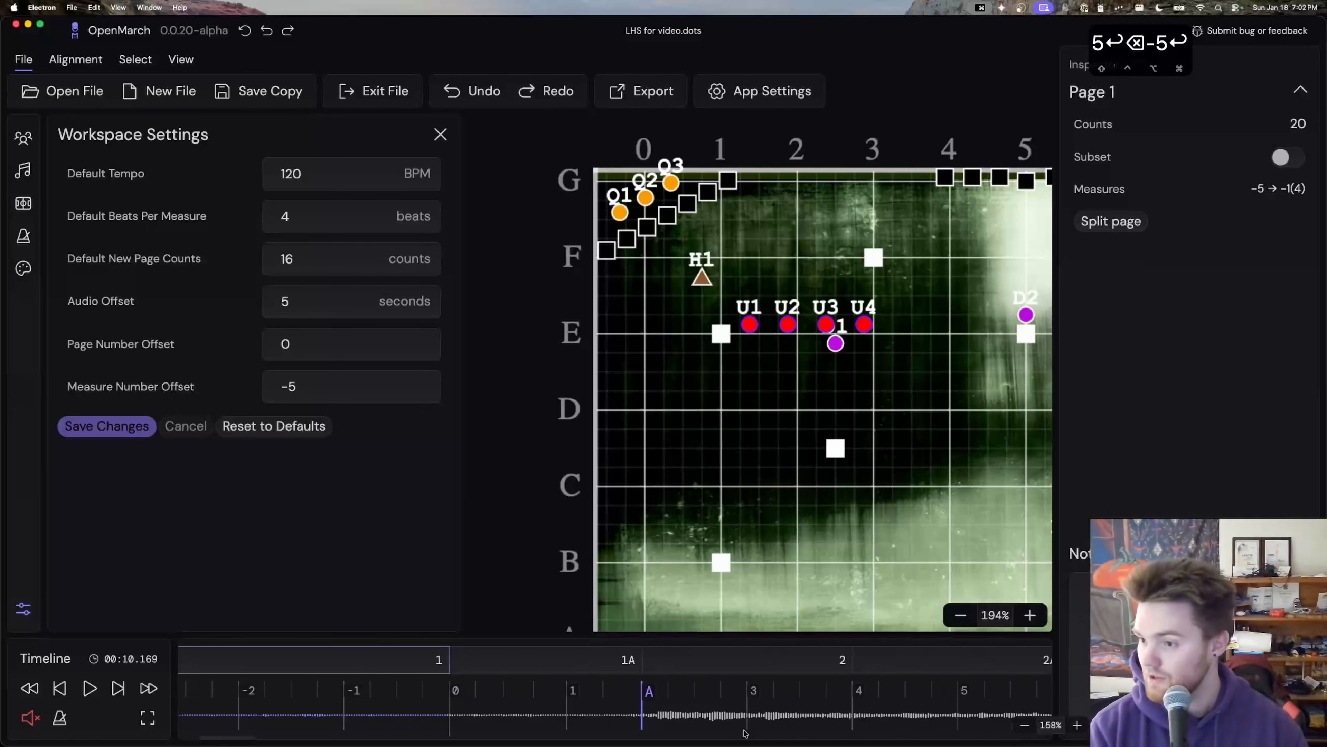
{"action": "scroll", "coordinate": [745, 732], "scroll_direction": "left", "scroll_amount": 10}
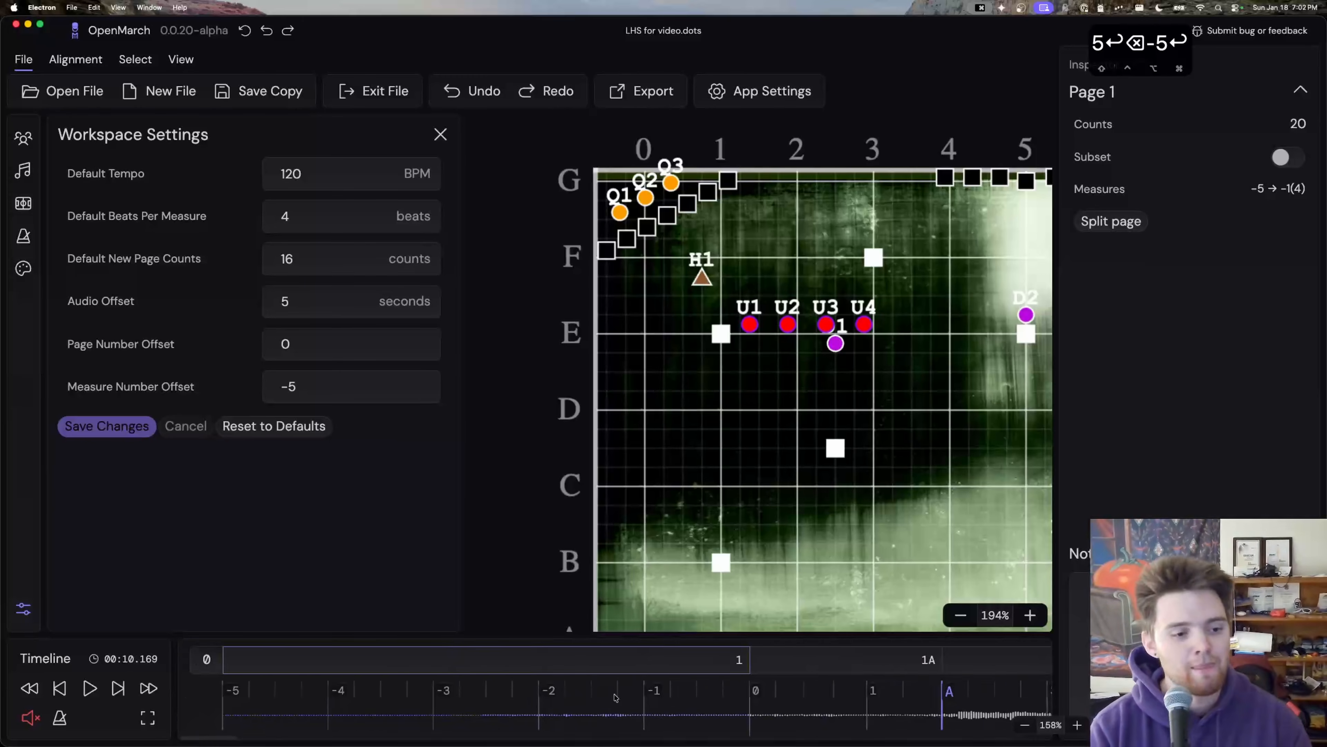
Step: Set the page number offset to 20, save the workspace settings, and select the first page on the timeline
{"action": "left_click", "coordinate": [339, 335]}
{"action": "key", "text": "BackSpace"}
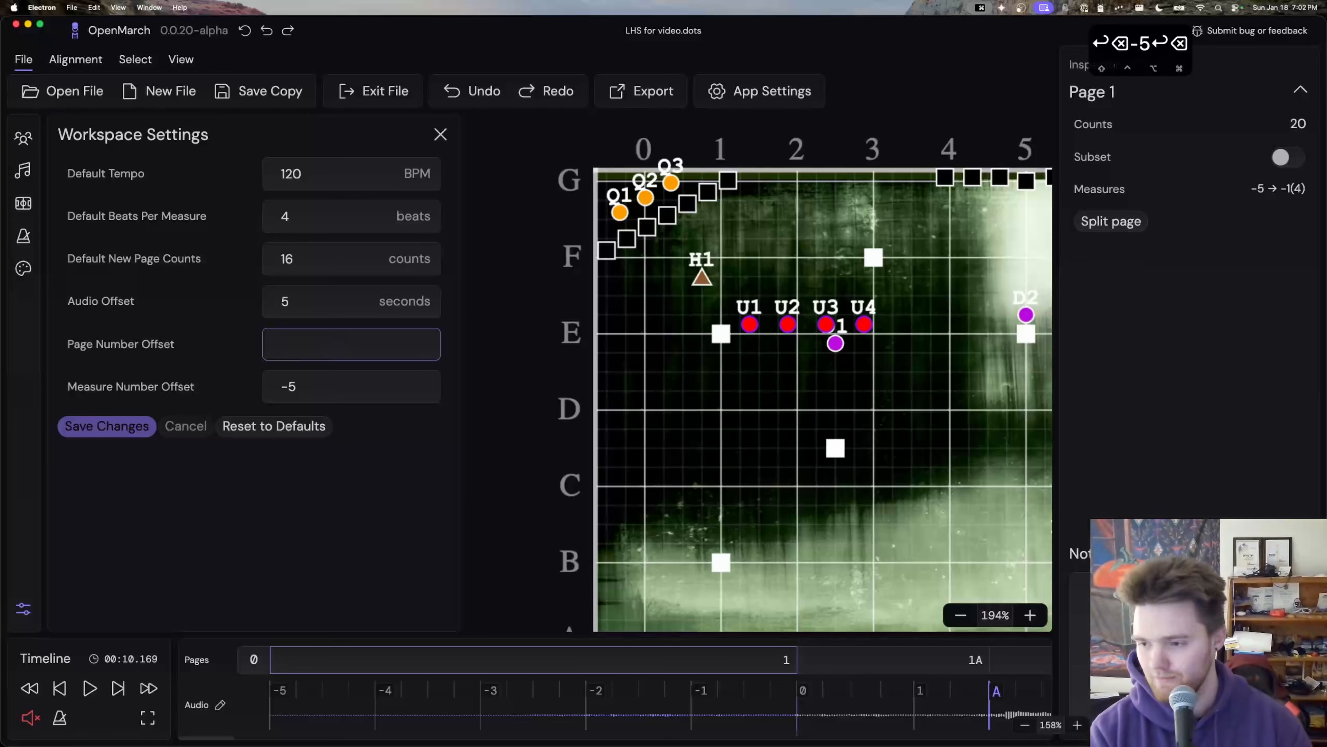
{"action": "type", "text": "20"}
{"action": "key", "text": "Return"}
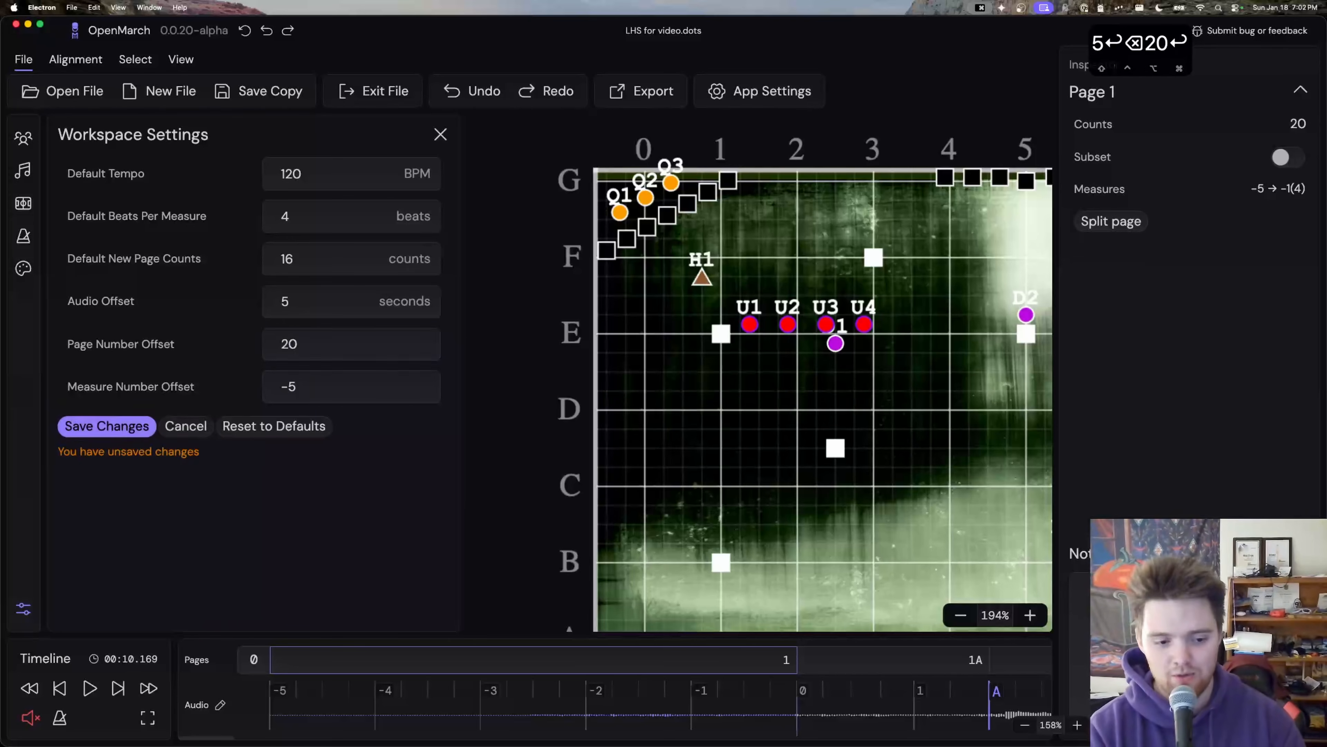
{"action": "left_click", "coordinate": [107, 426]}
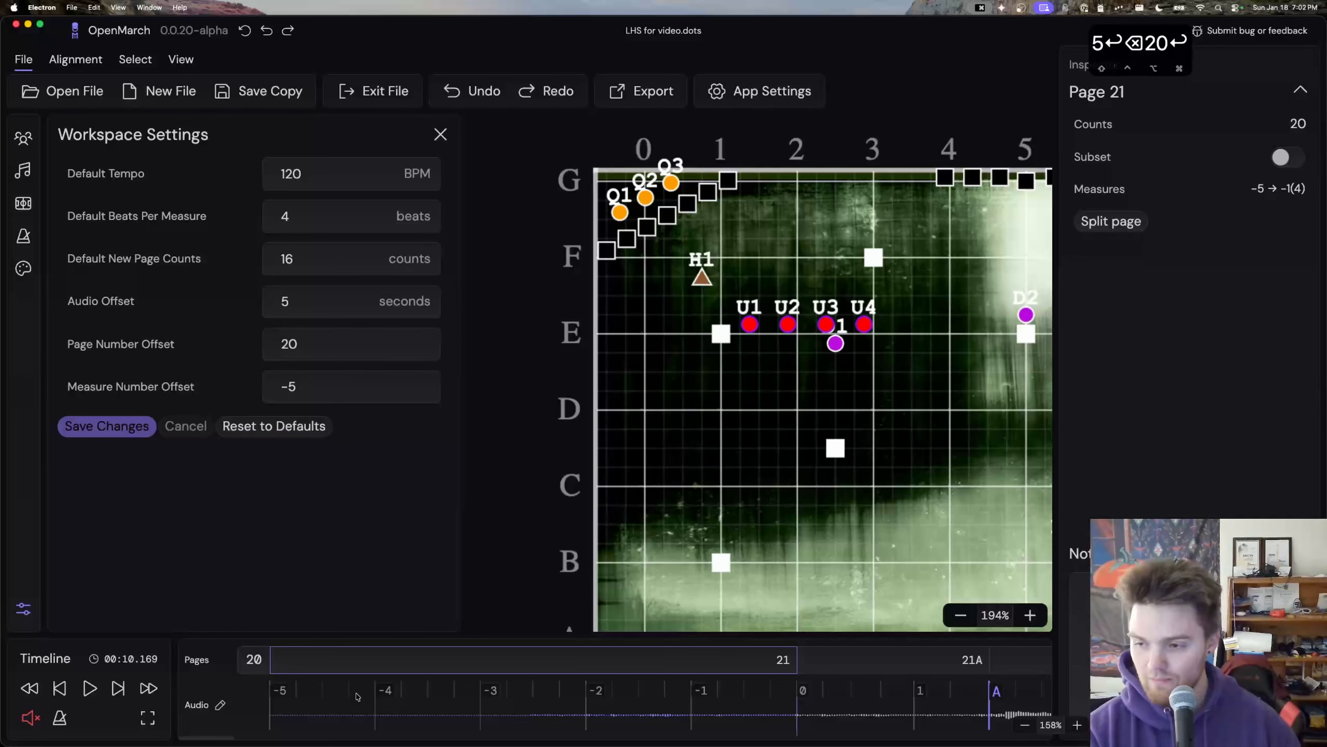
{"action": "left_click", "coordinate": [256, 668]}
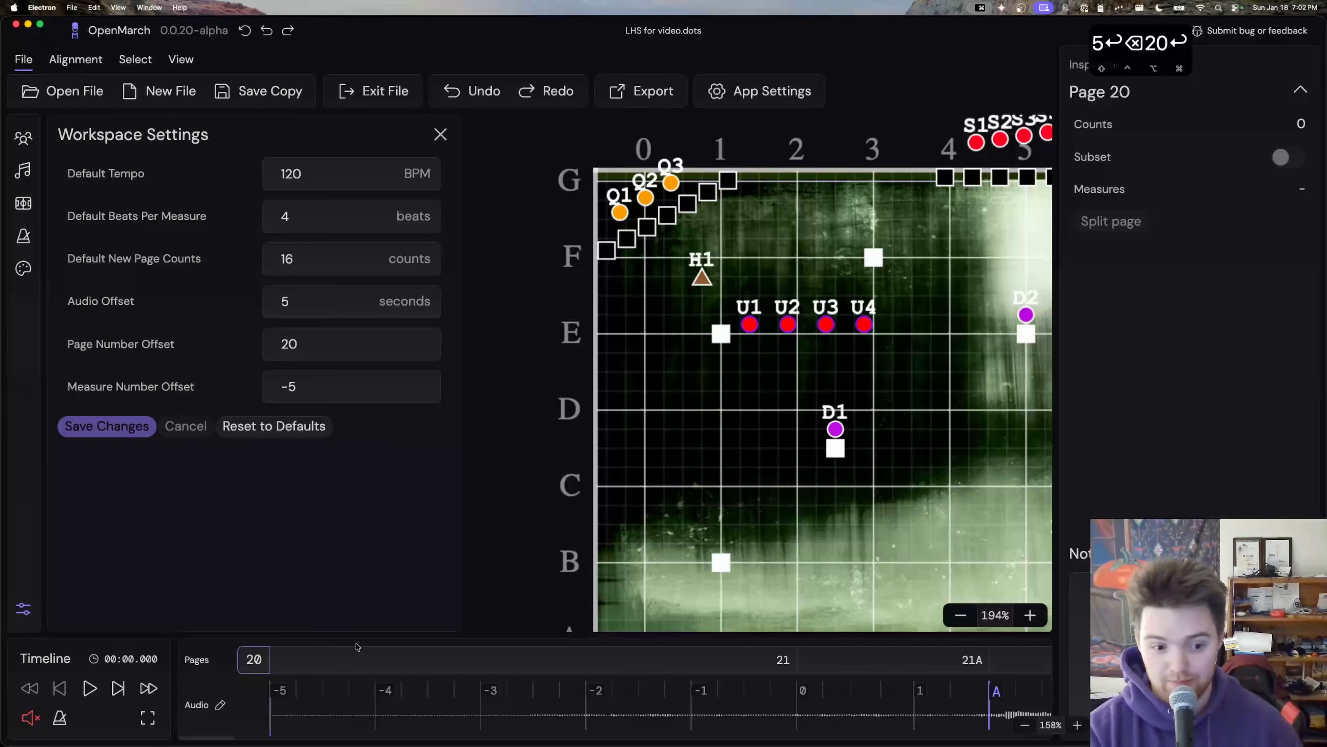
Step: Set the measure number offset to 50 and save the workspace settings
{"action": "left_click", "coordinate": [335, 386]}
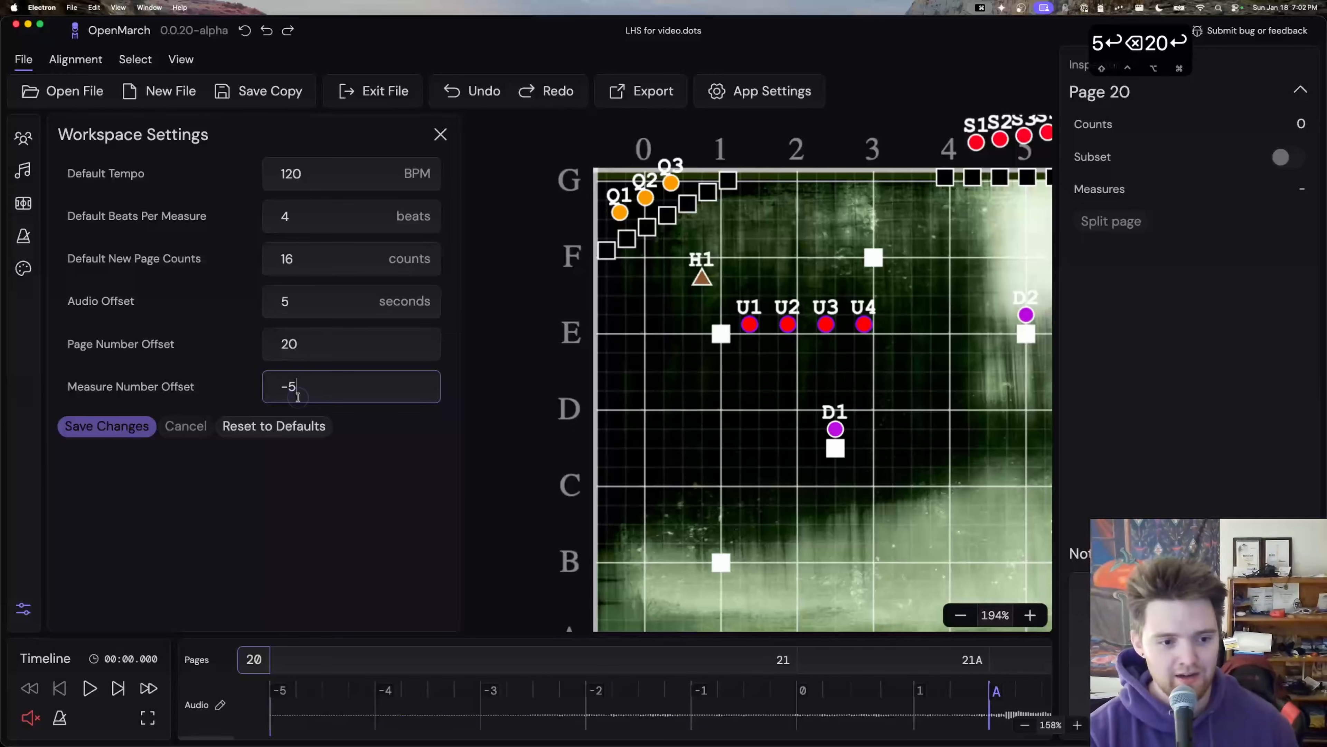
{"action": "key", "text": "BackSpace"}
{"action": "key", "text": "BackSpace"}
{"action": "type", "text": "50"}
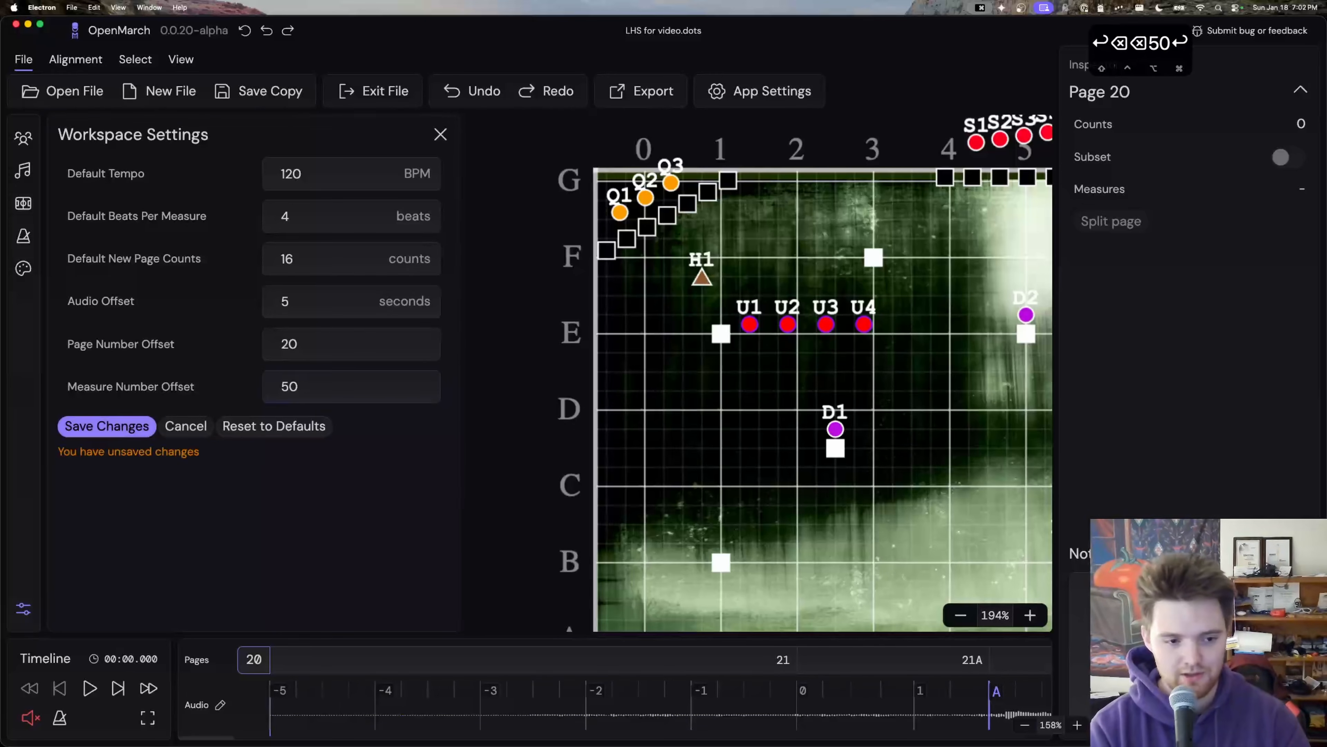
{"action": "key", "text": "Return"}
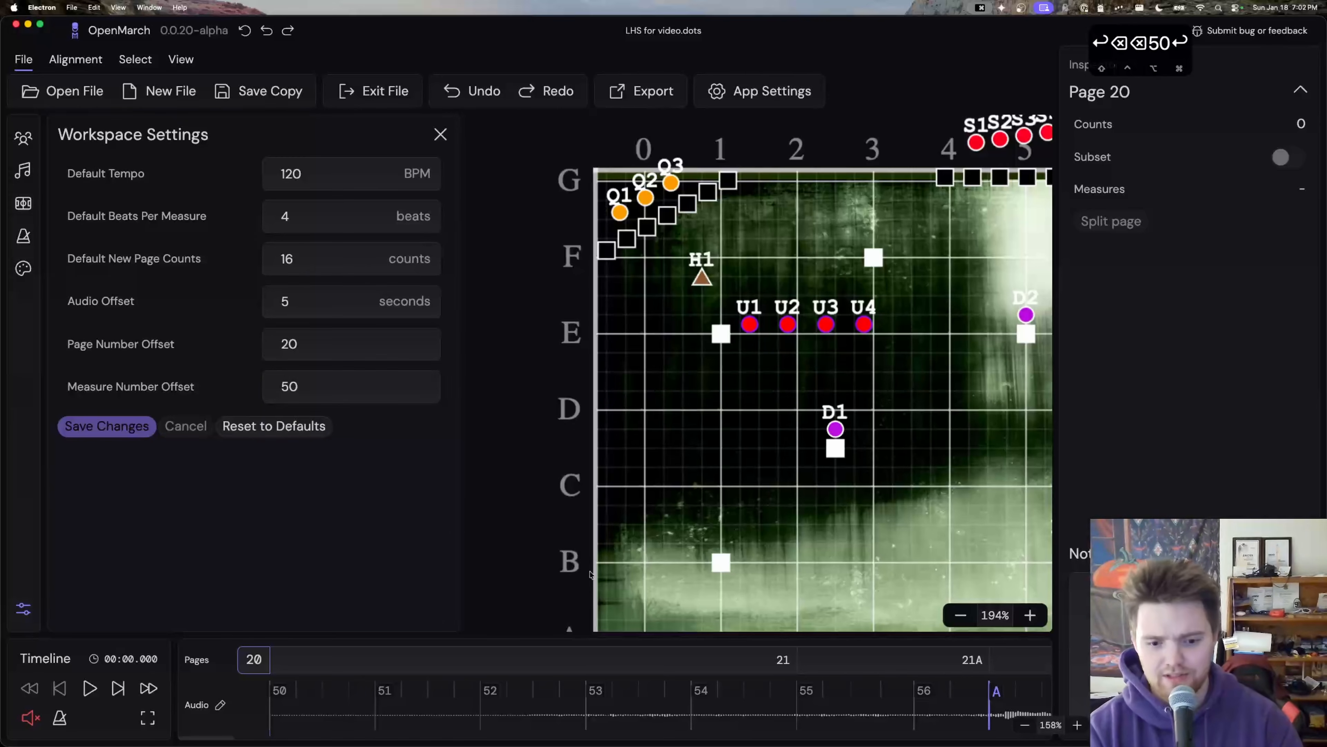
Step: Add two new pages after page 52 at the end of the timeline
{"action": "scroll", "coordinate": [852, 686], "scroll_direction": "right", "scroll_amount": 15}
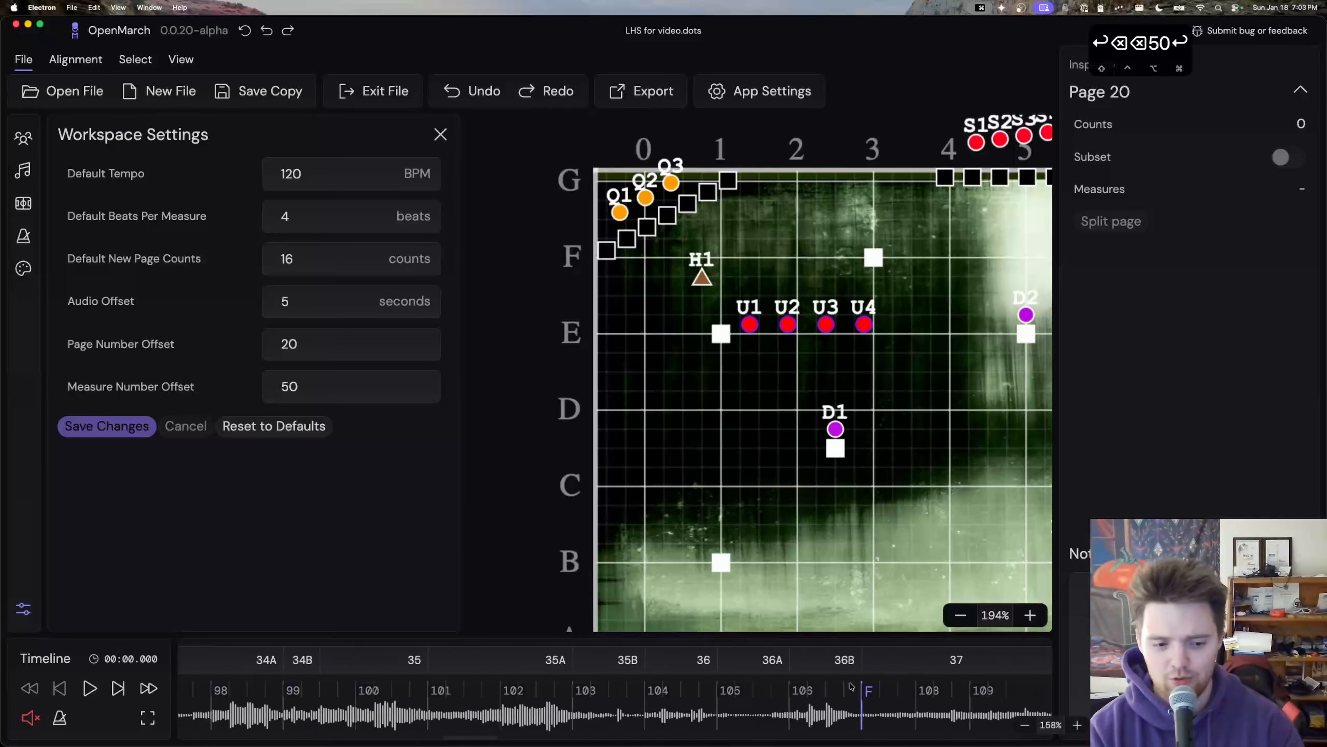
{"action": "scroll", "coordinate": [852, 686], "scroll_direction": "right", "scroll_amount": 15}
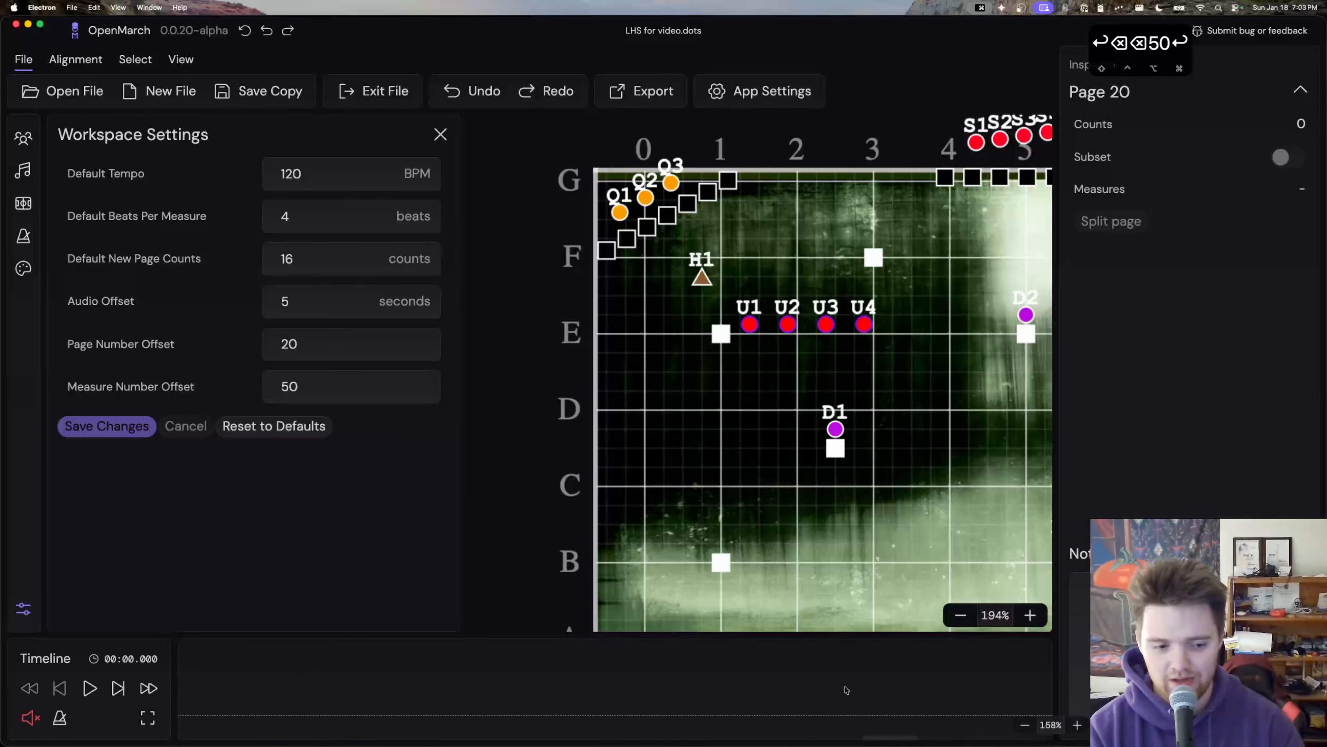
{"action": "scroll", "coordinate": [846, 690], "scroll_direction": "left", "scroll_amount": 5}
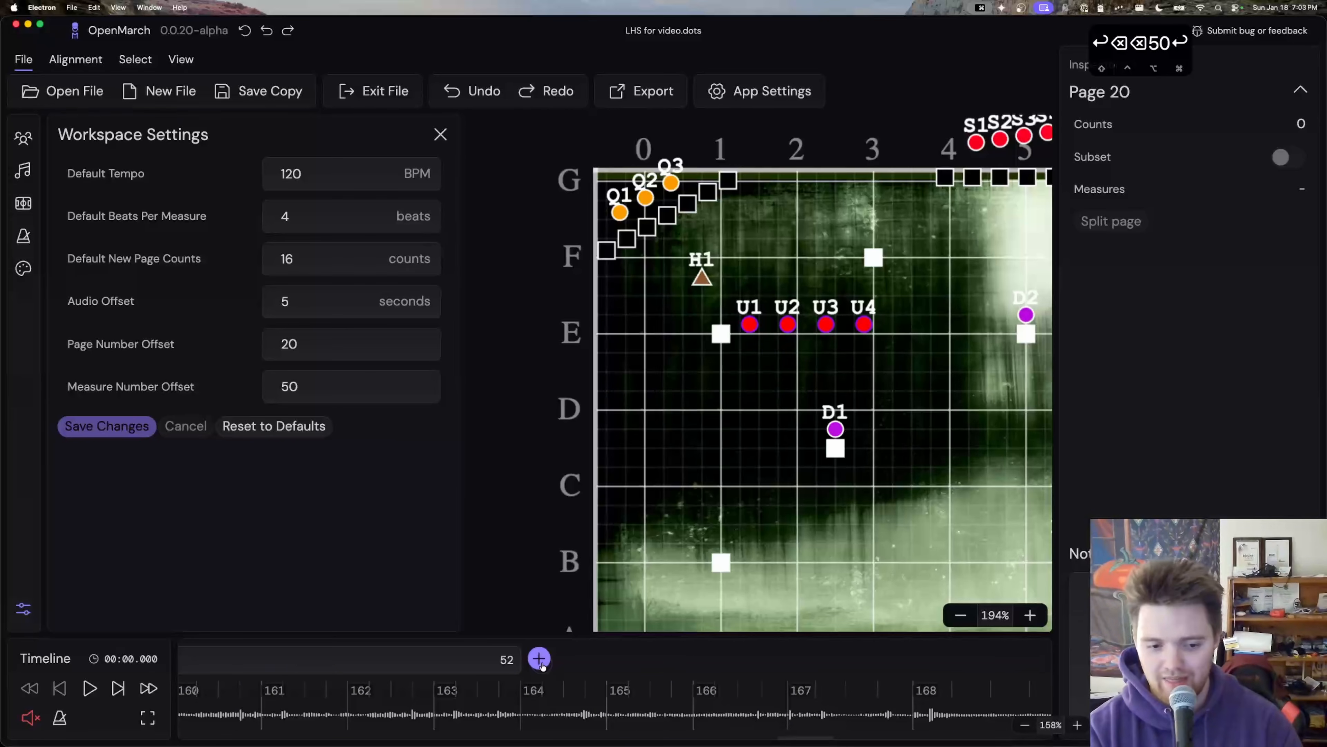
{"action": "left_click", "coordinate": [540, 659]}
{"action": "scroll", "coordinate": [830, 667], "scroll_direction": "right", "scroll_amount": 5}
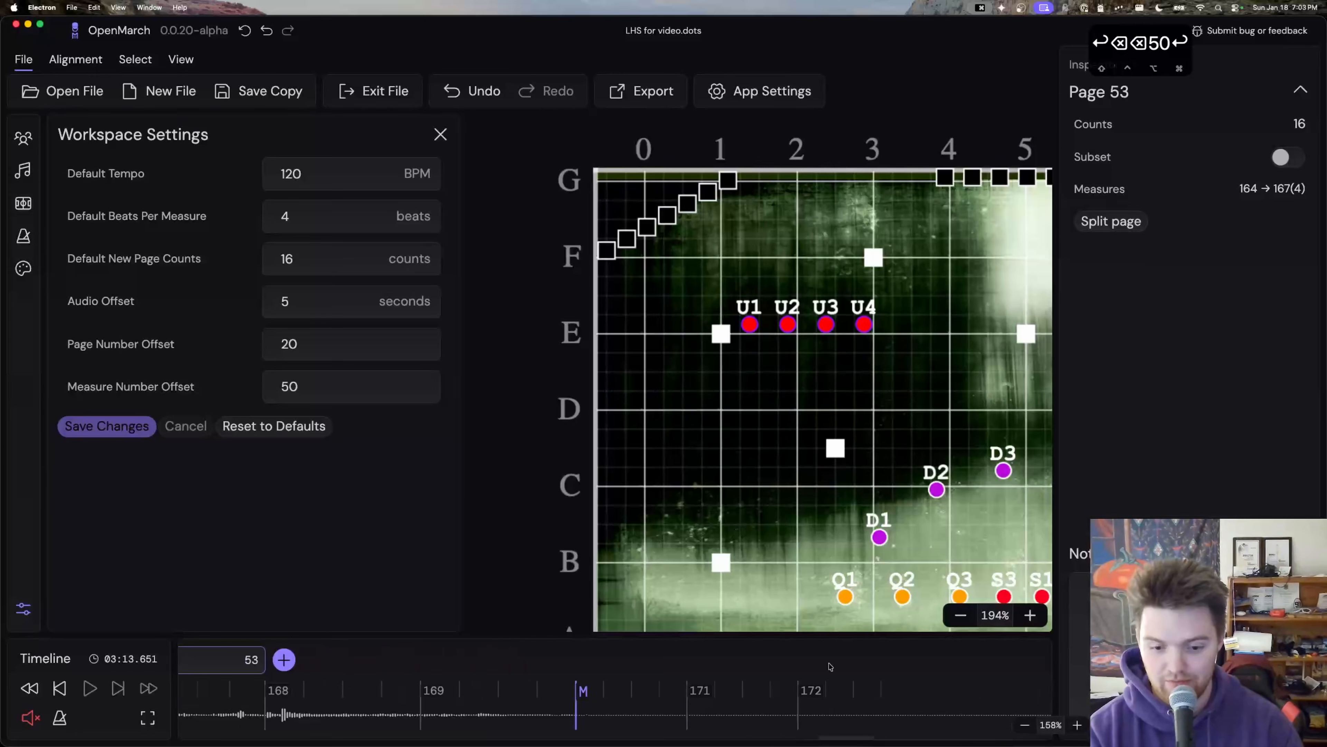
{"action": "left_click", "coordinate": [284, 659]}
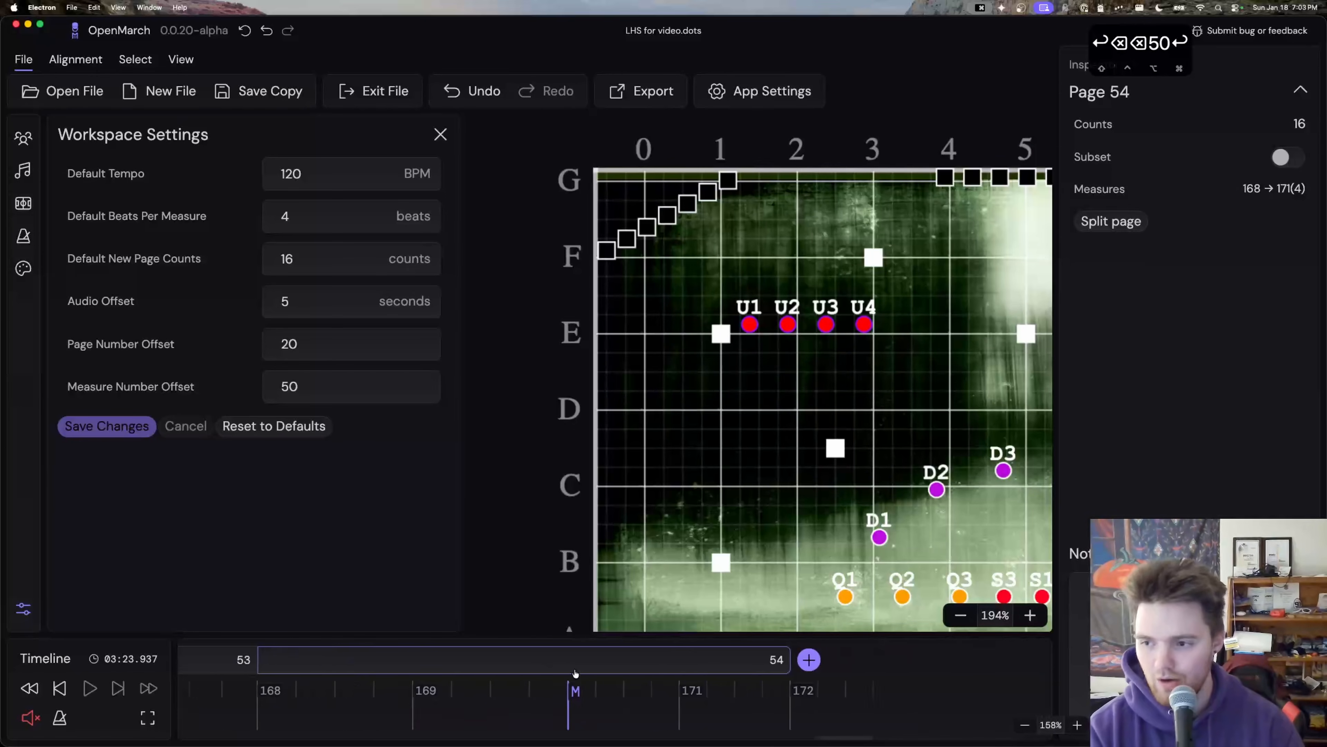
{"action": "scroll", "coordinate": [575, 673], "scroll_direction": "right", "scroll_amount": 2}
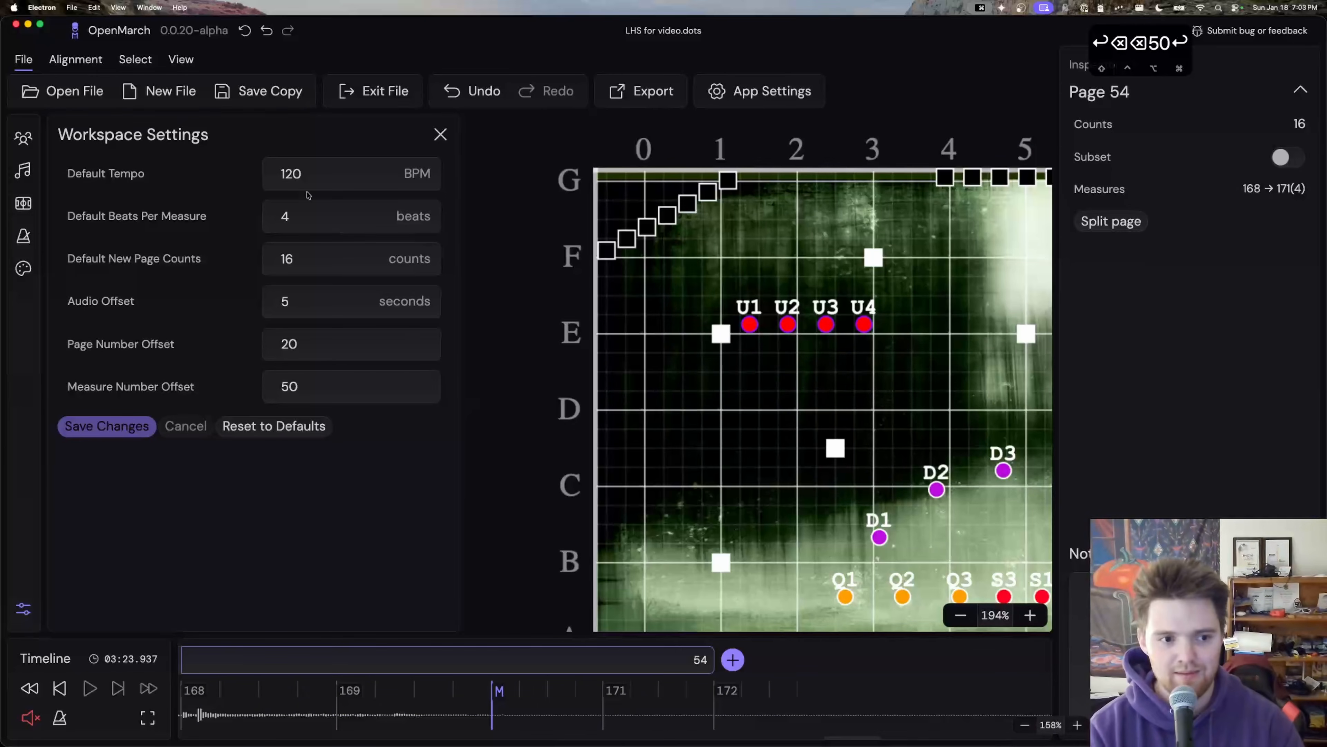
Step: Set the default tempo to 180 BPM, beats per measure to 3 and new page counts to 12, and save the workspace settings
{"action": "double_click", "coordinate": [331, 176]}
{"action": "type", "text": "180"}
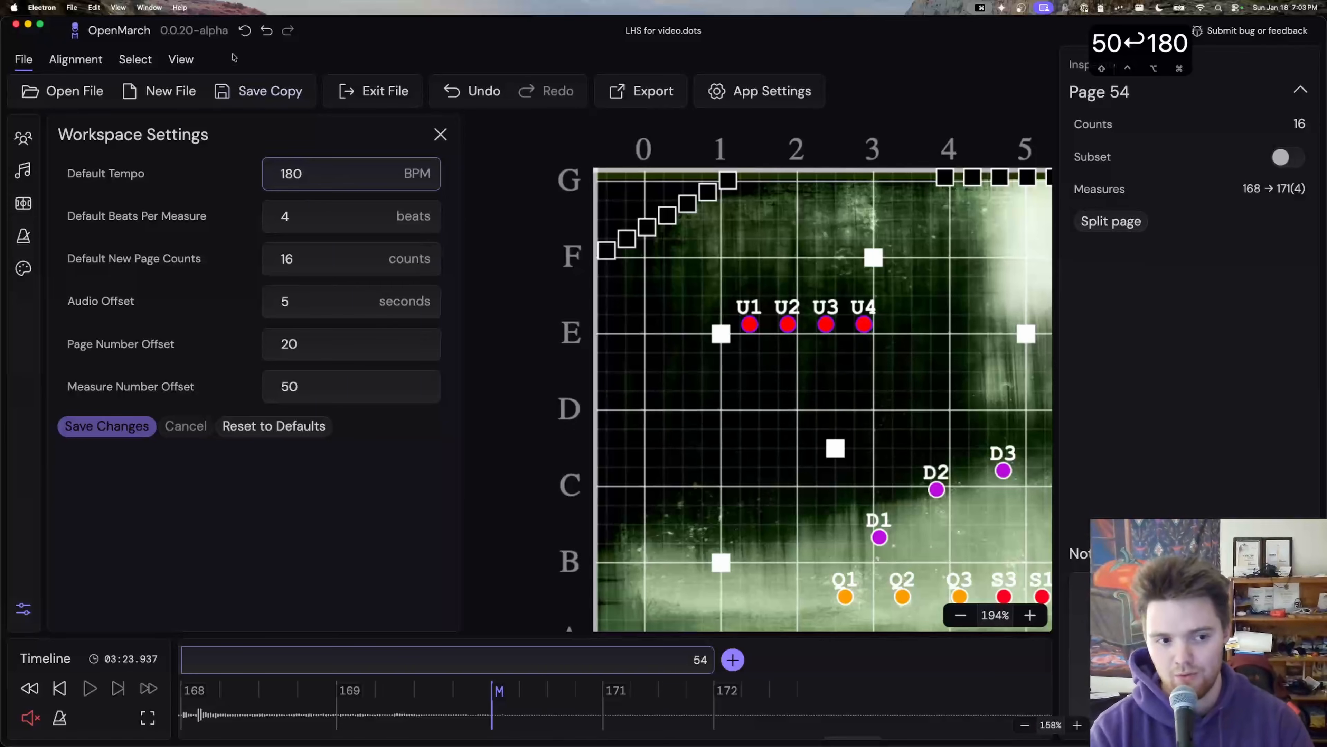
{"action": "left_click", "coordinate": [334, 214]}
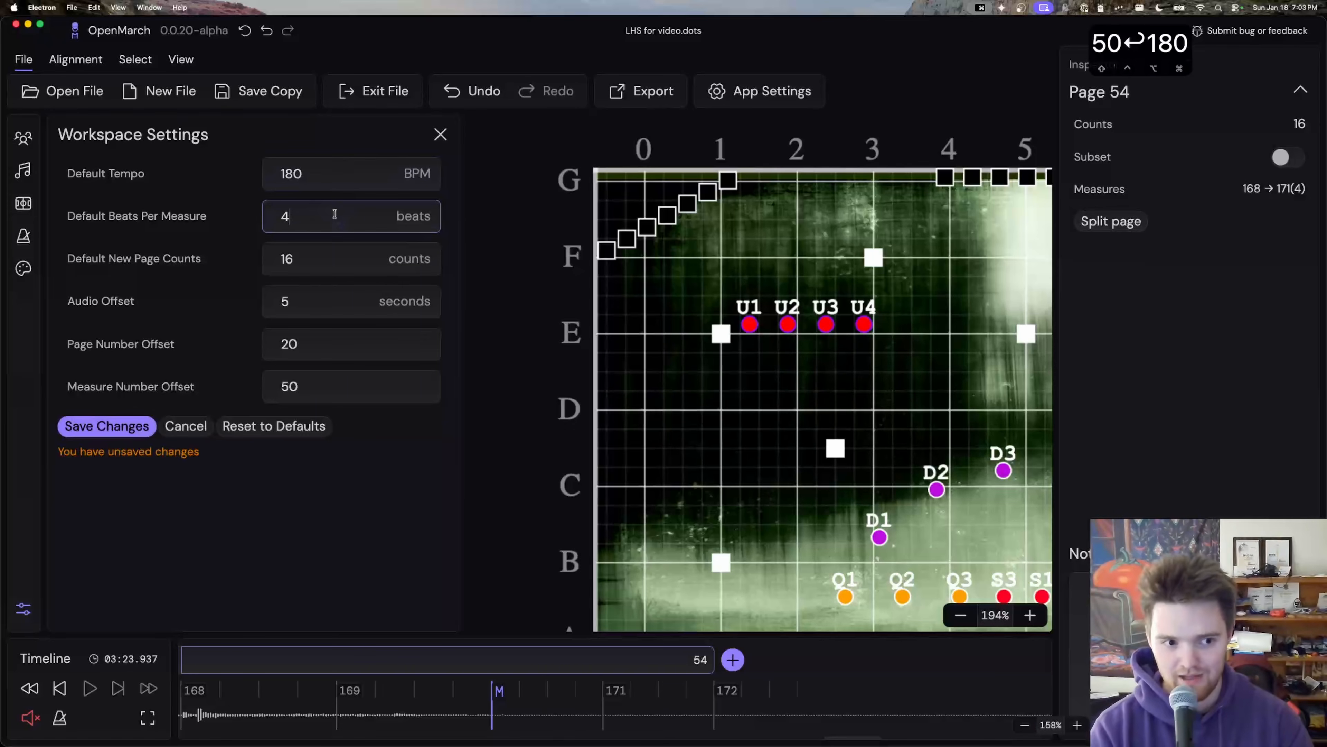
{"action": "key", "text": "BackSpace"}
{"action": "type", "text": "3"}
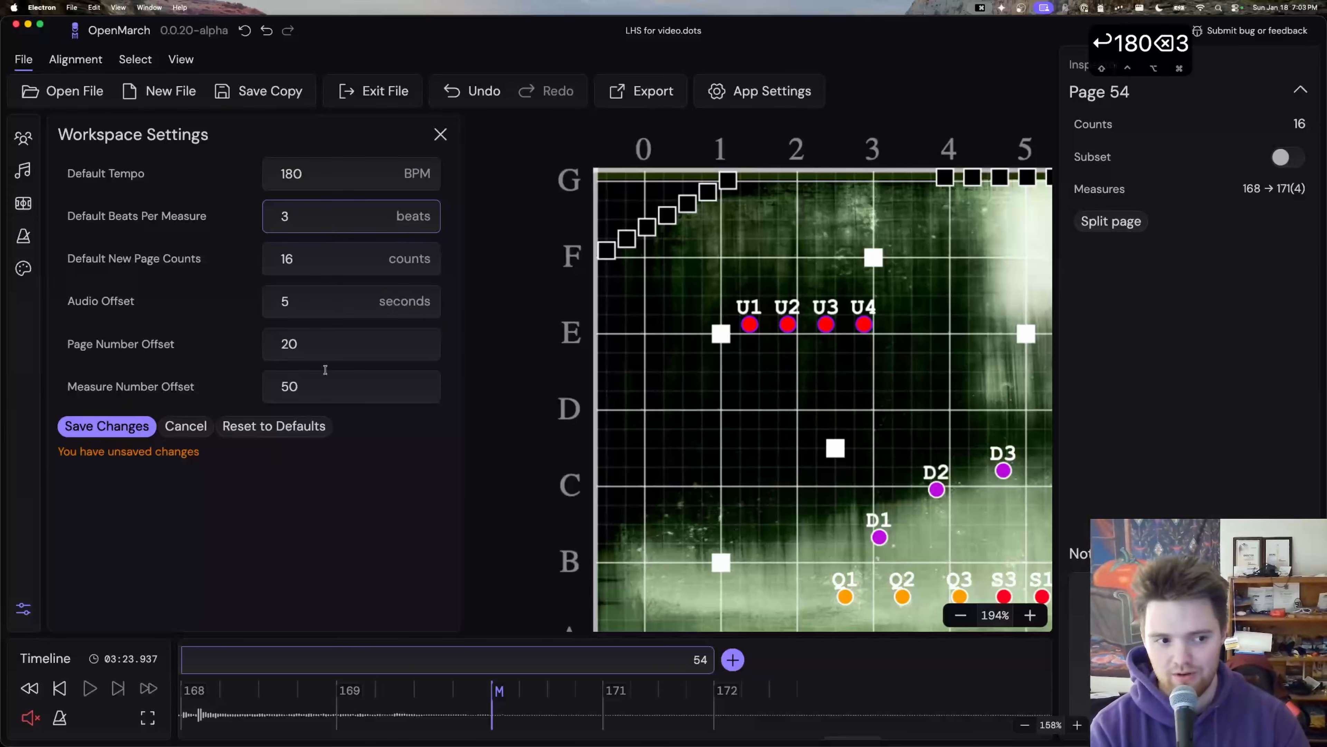
{"action": "left_click", "coordinate": [303, 250]}
{"action": "type", "text": "12"}
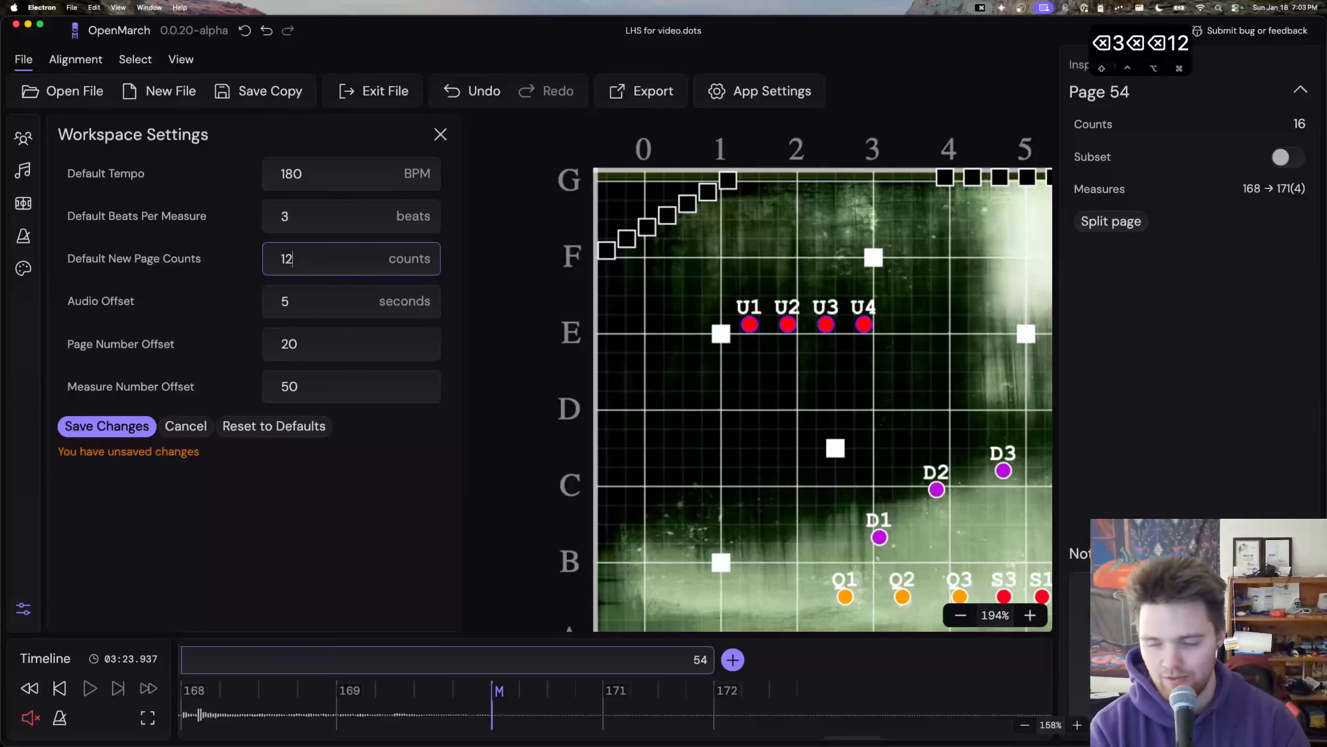
{"action": "left_click", "coordinate": [149, 431]}
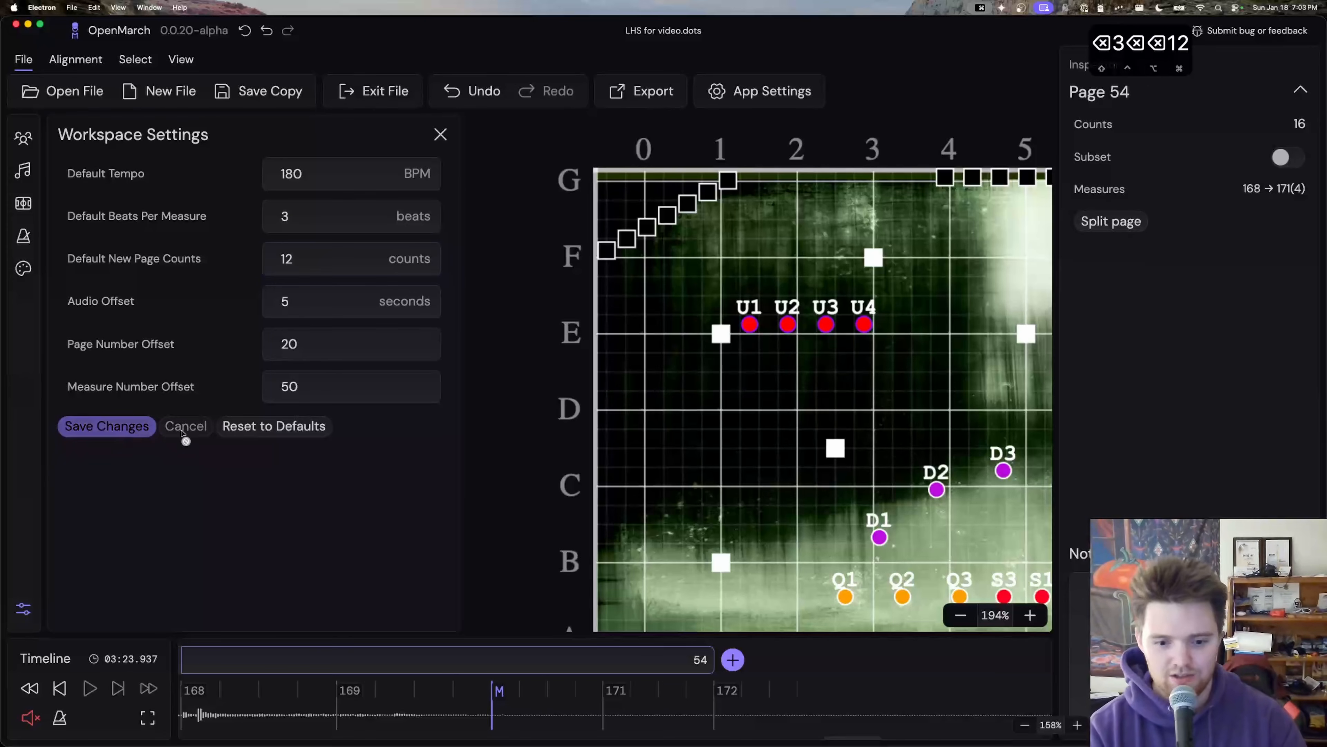
Step: Add three more pages at the end of the timeline, shortening the second of them, page 56, to 10 counts
{"action": "left_click", "coordinate": [733, 660]}
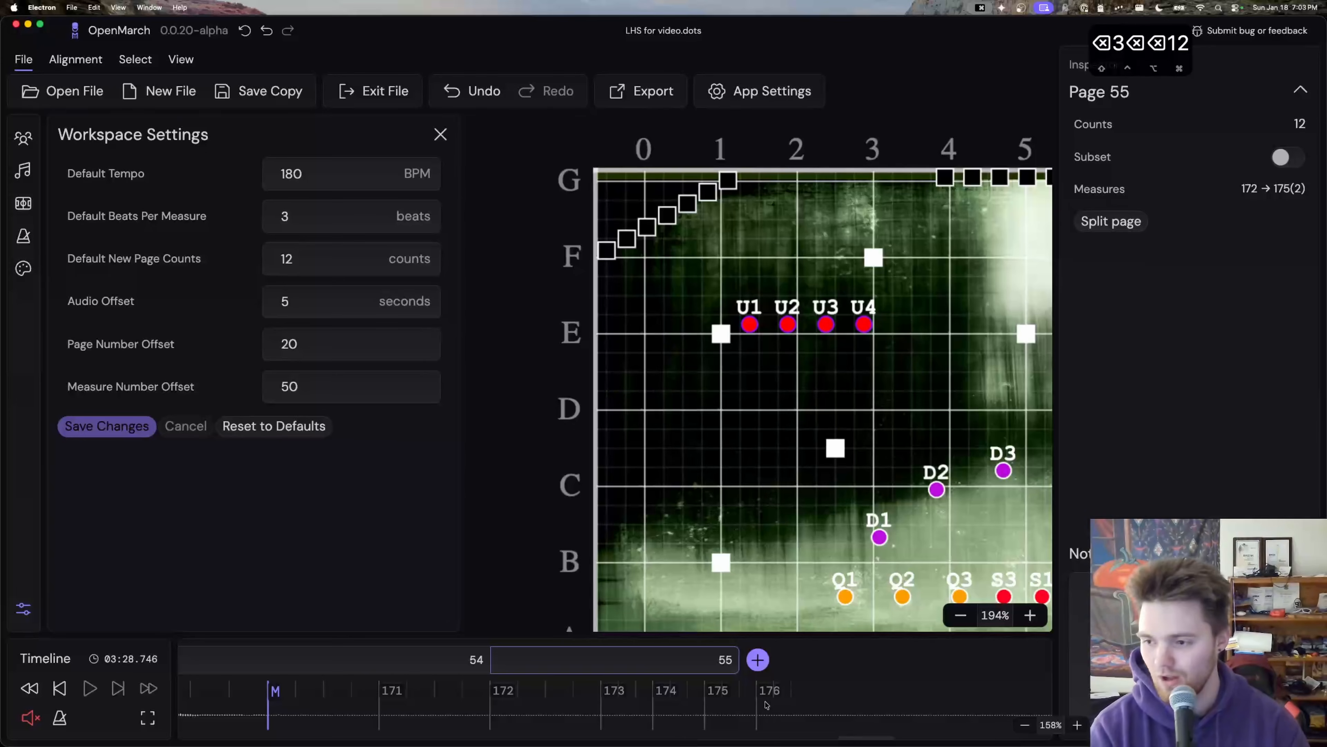
{"action": "left_click", "coordinate": [758, 659]}
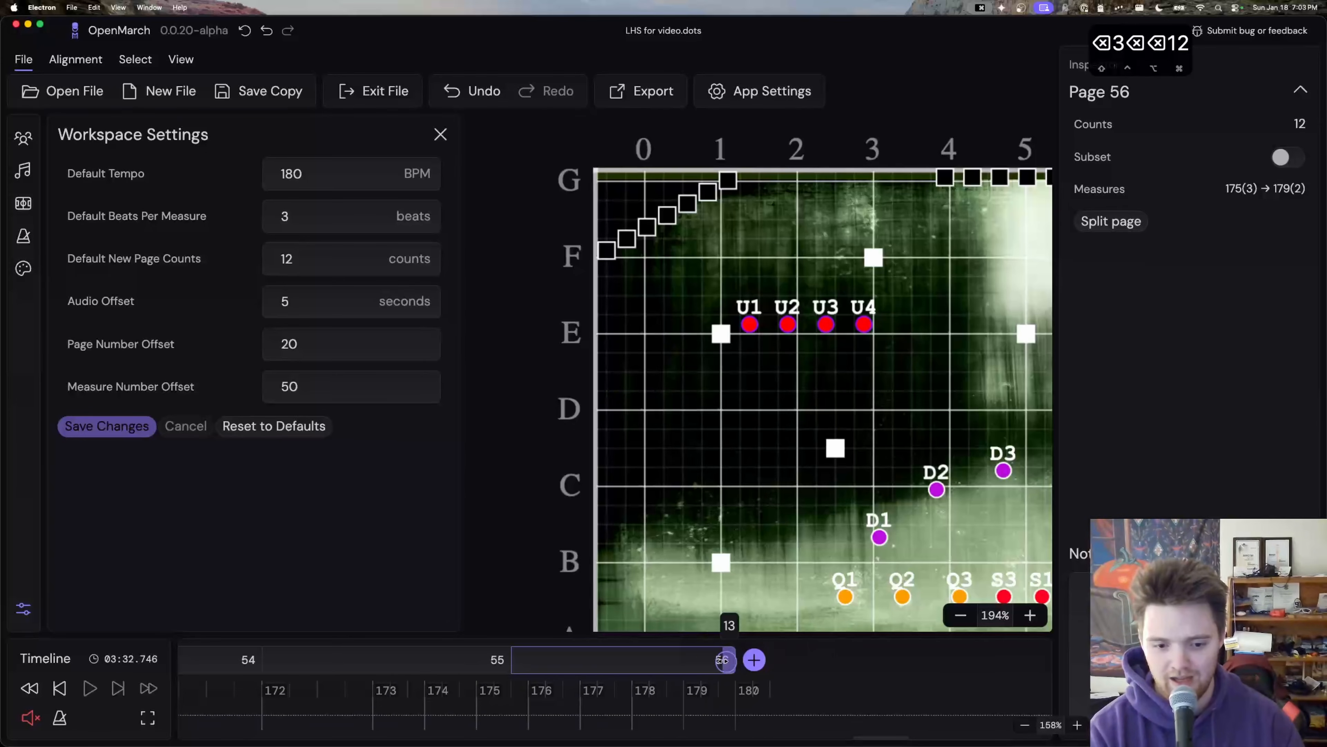
{"action": "left_click_drag", "start_coordinate": [723, 660], "coordinate": [684, 659]}
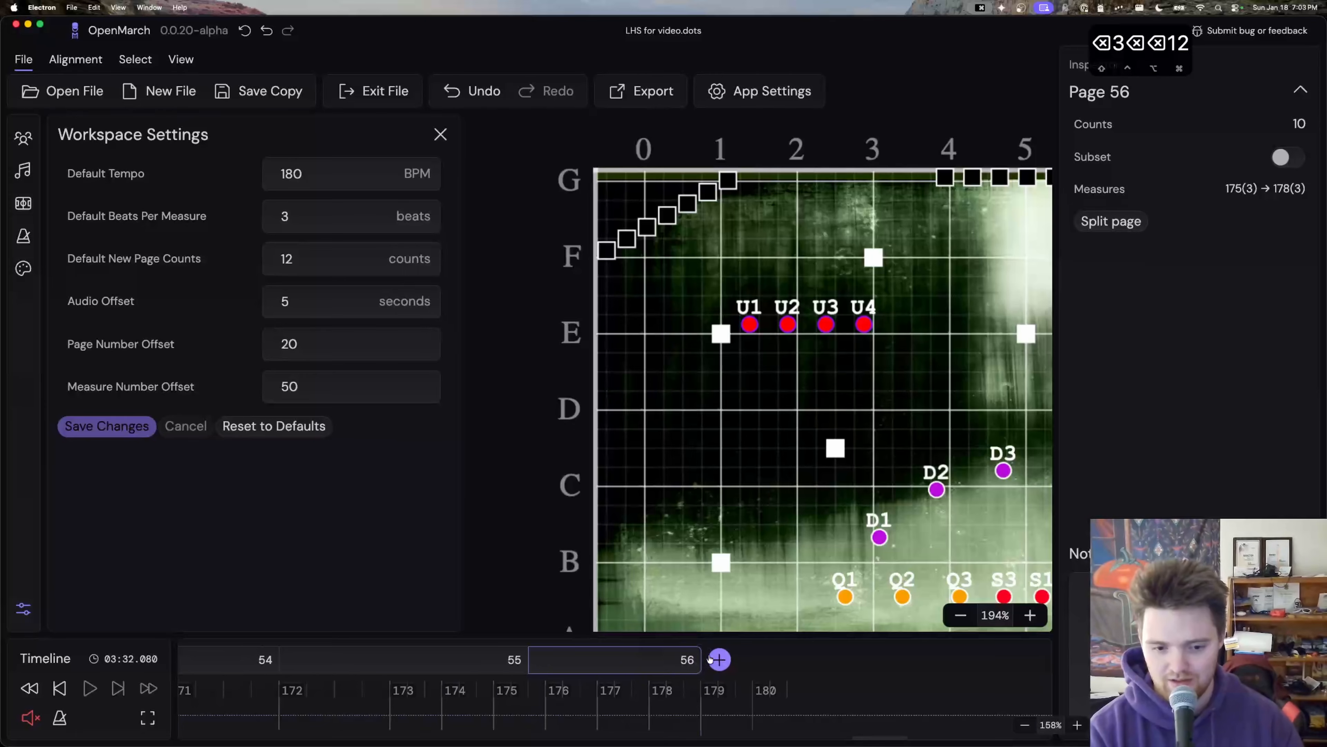
{"action": "left_click", "coordinate": [717, 660]}
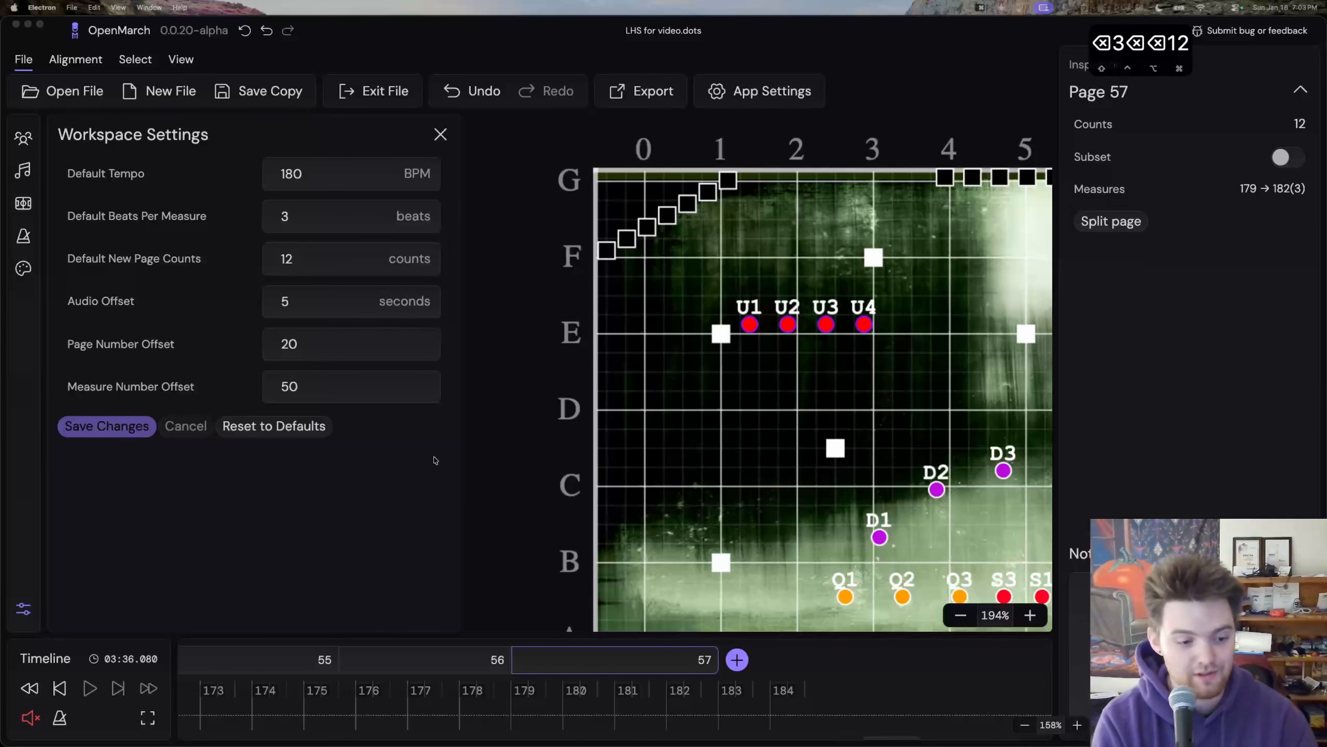
Step: Open the metronome settings, turn the metronome on, and briefly play the drill from page 53
{"action": "left_click", "coordinate": [26, 241]}
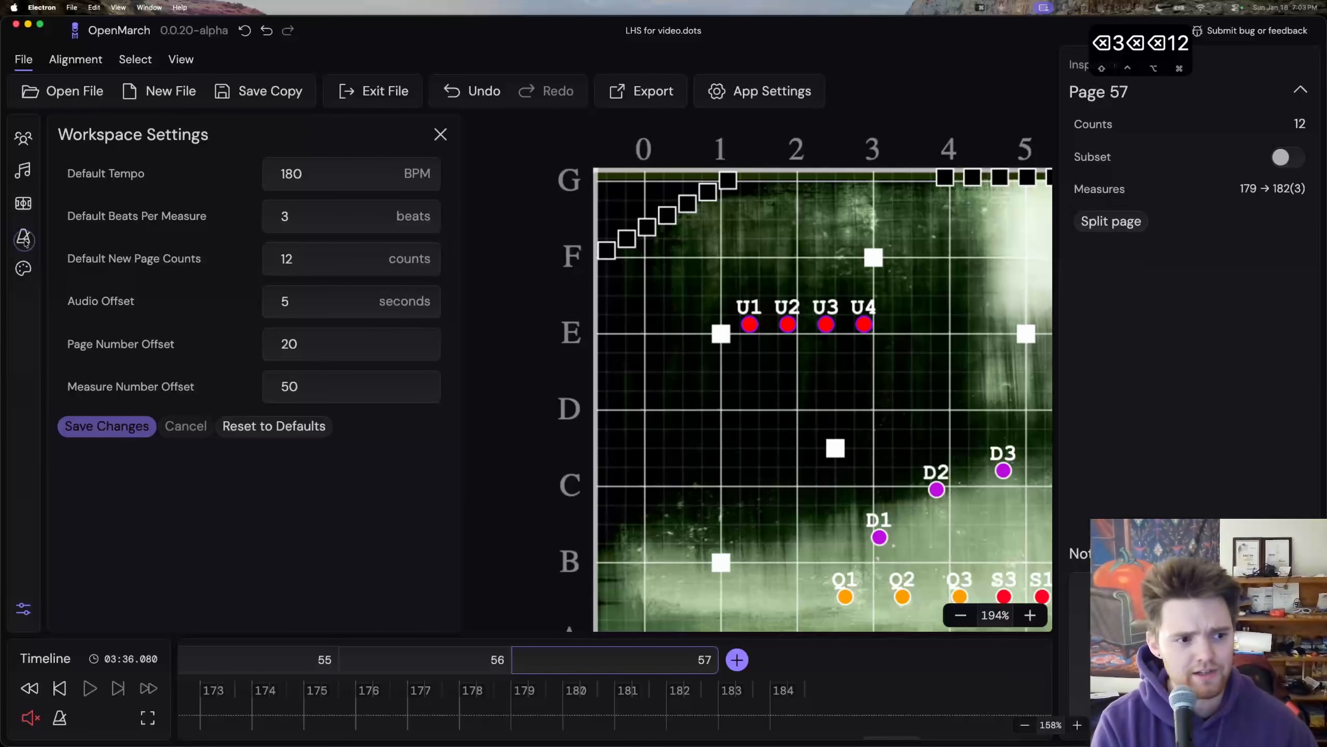
{"action": "left_click", "coordinate": [23, 236]}
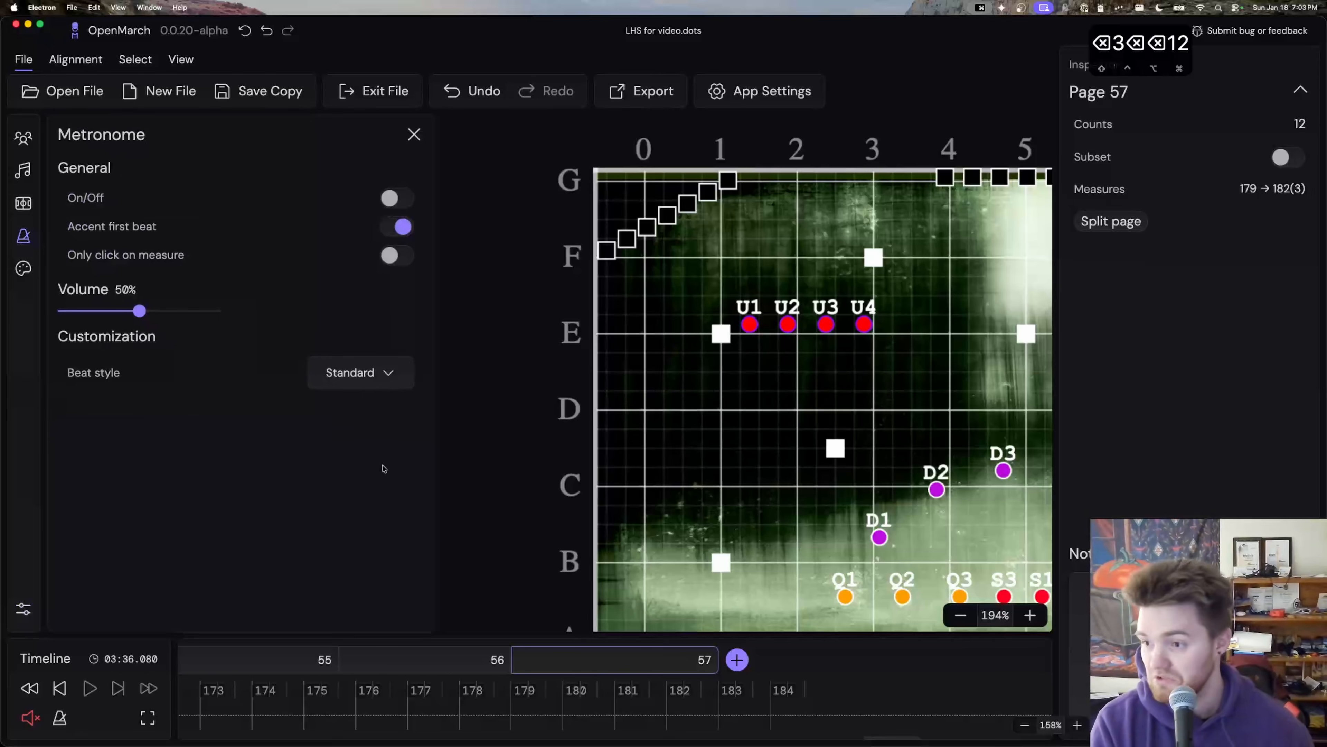
{"action": "scroll", "coordinate": [440, 673], "scroll_direction": "left", "scroll_amount": 15}
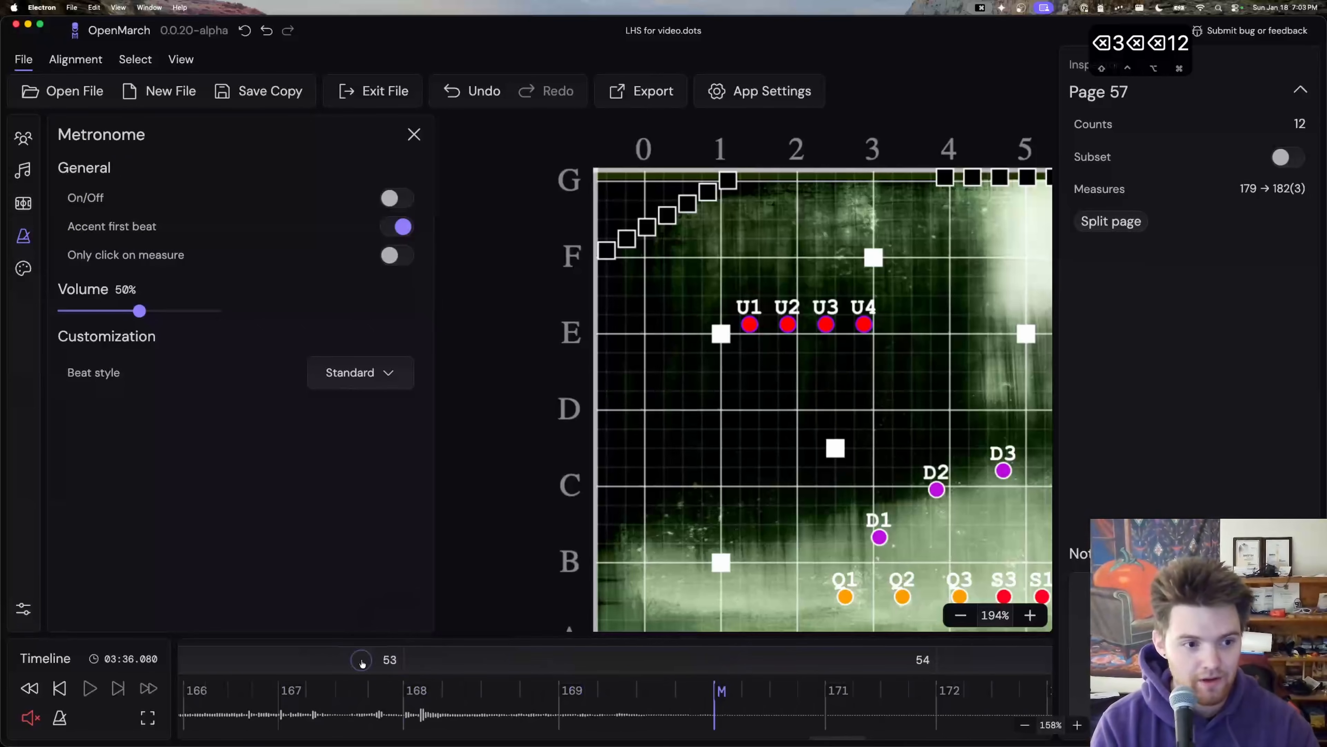
{"action": "left_click", "coordinate": [361, 663]}
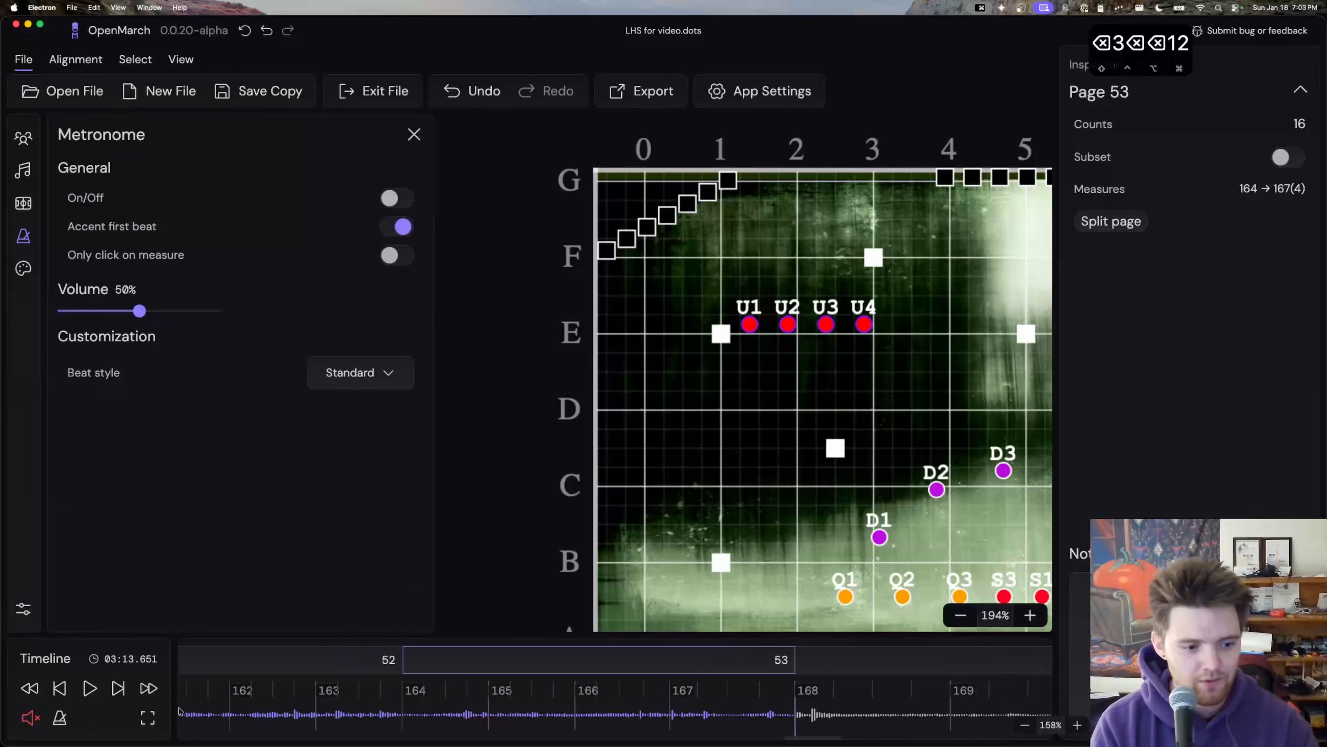
{"action": "left_click", "coordinate": [59, 718]}
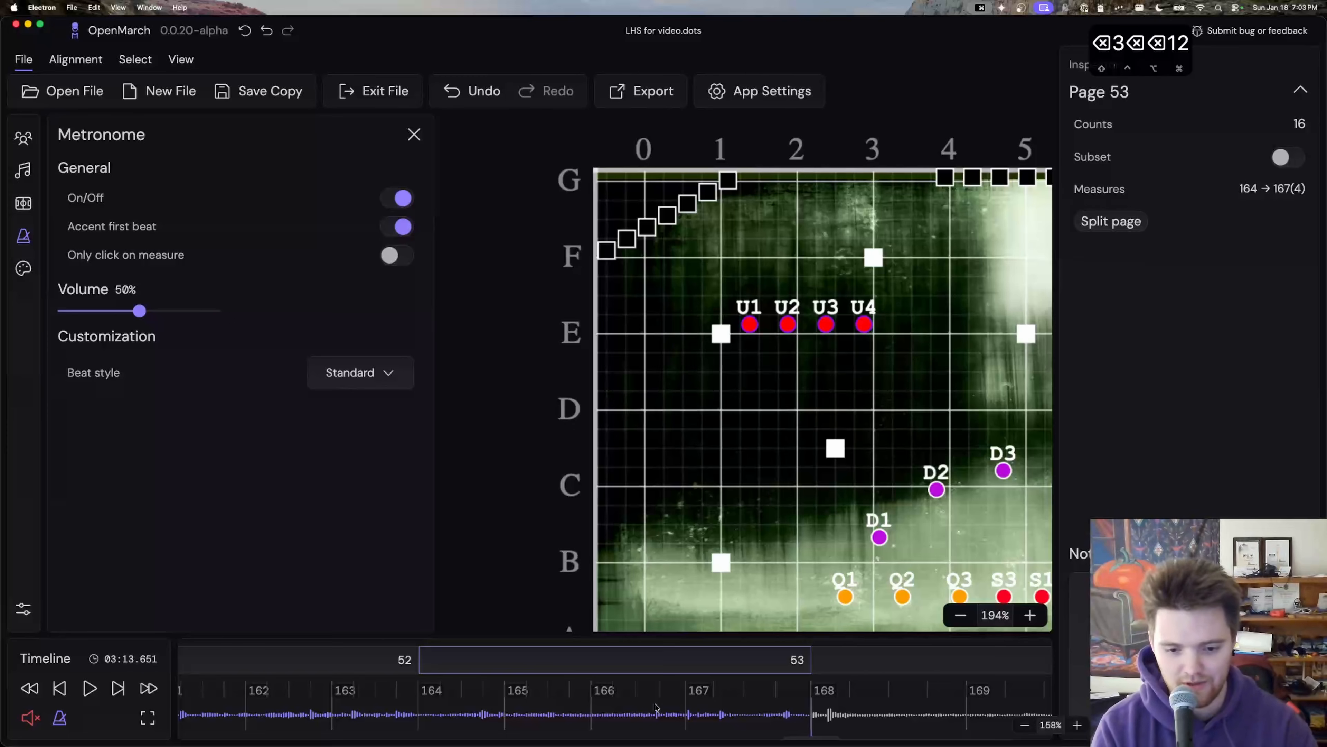
{"action": "key", "text": "space"}
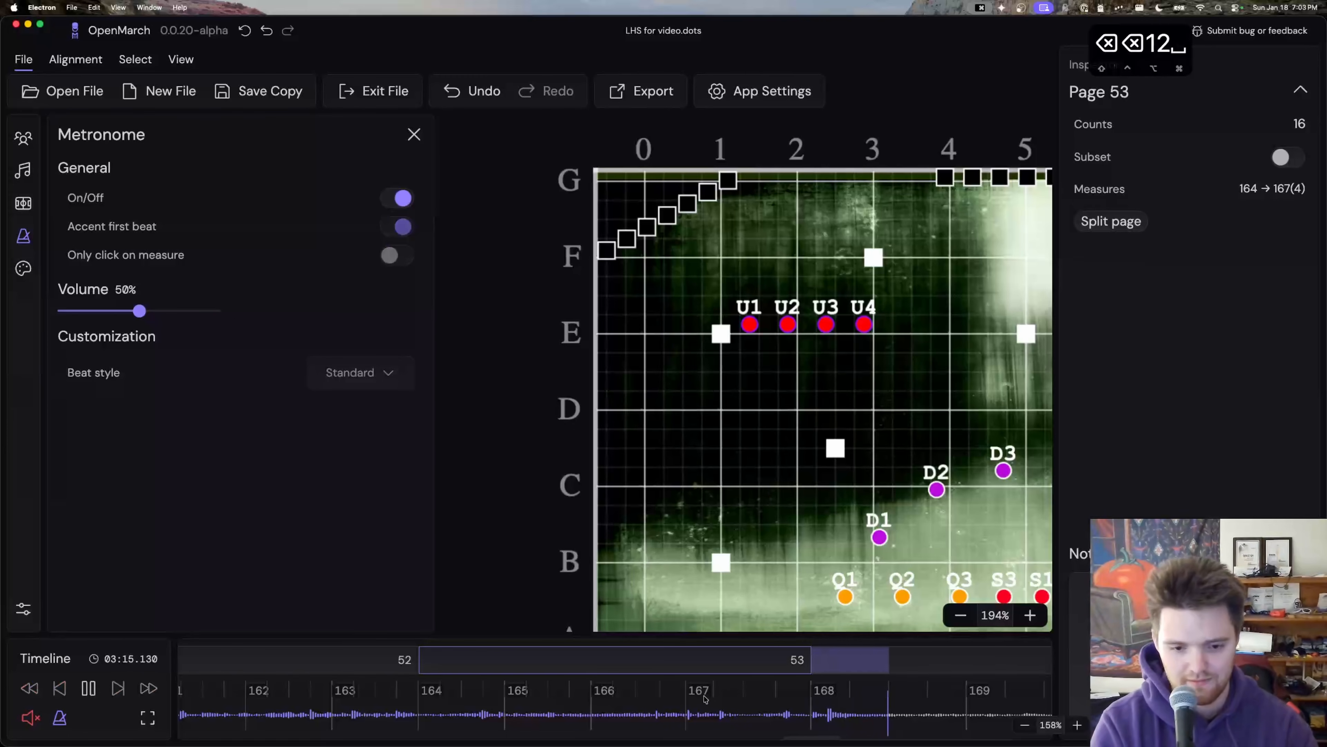
{"action": "key", "text": "space"}
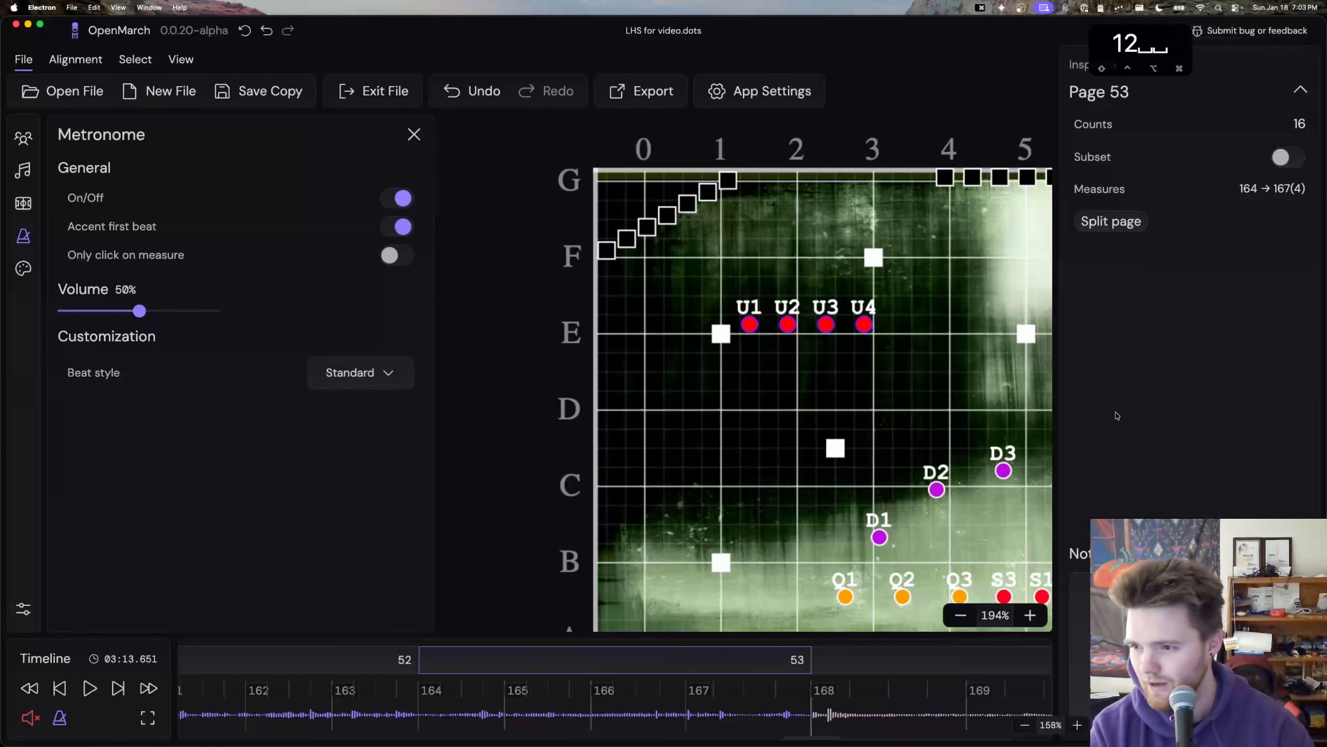
Step: Unmute the audio and briefly play the drill from page 55 with the metronome on
{"action": "scroll", "coordinate": [673, 495], "scroll_direction": "left", "scroll_amount": 1}
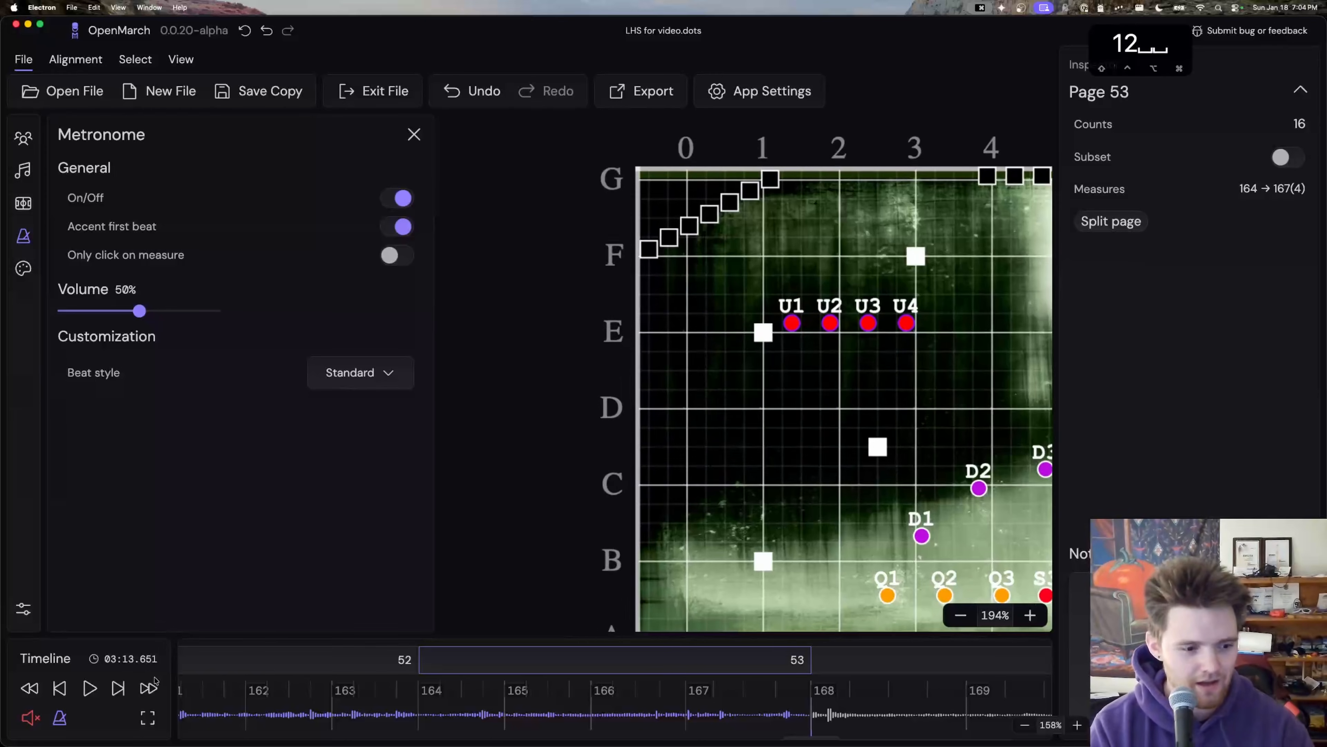
{"action": "mouse_move", "coordinate": [40, 718]}
{"action": "left_click_drag", "start_coordinate": [20, 696], "coordinate": [199, 695]}
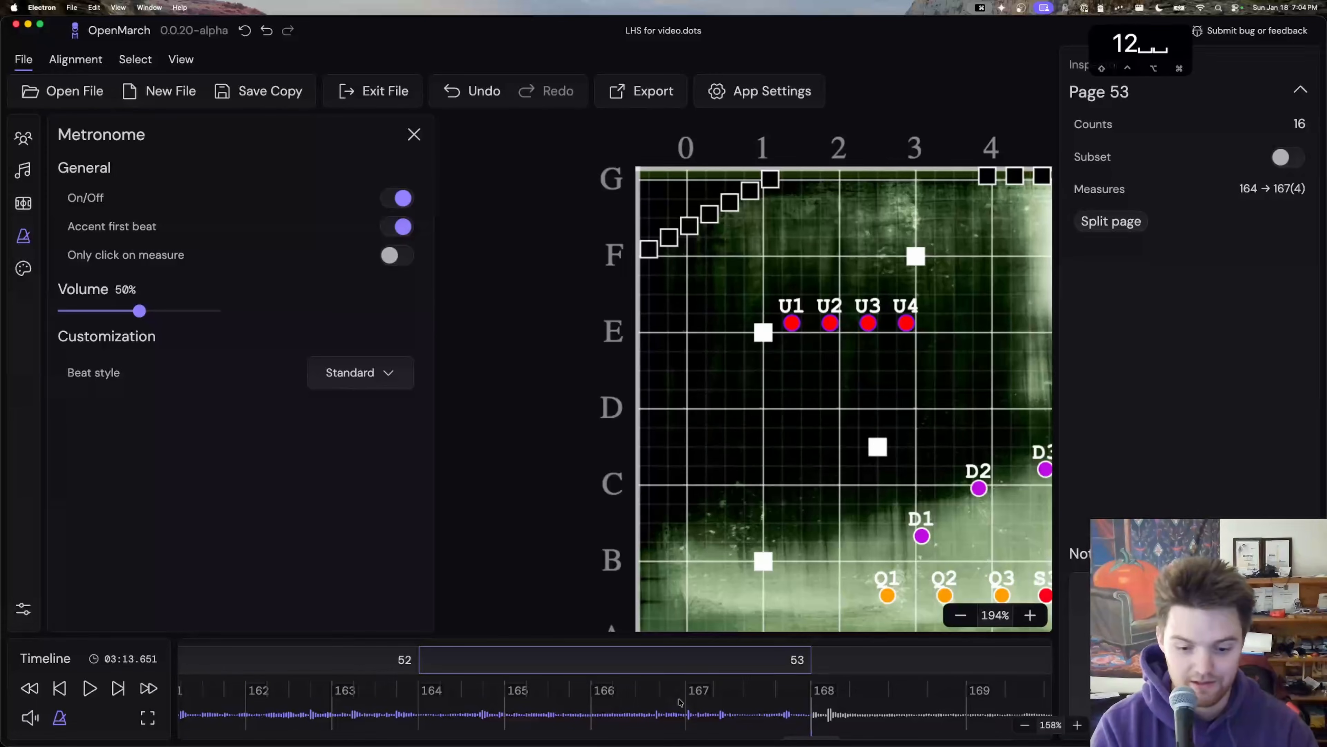
{"action": "scroll", "coordinate": [490, 659], "scroll_direction": "right", "scroll_amount": 10}
{"action": "left_click", "coordinate": [490, 651]}
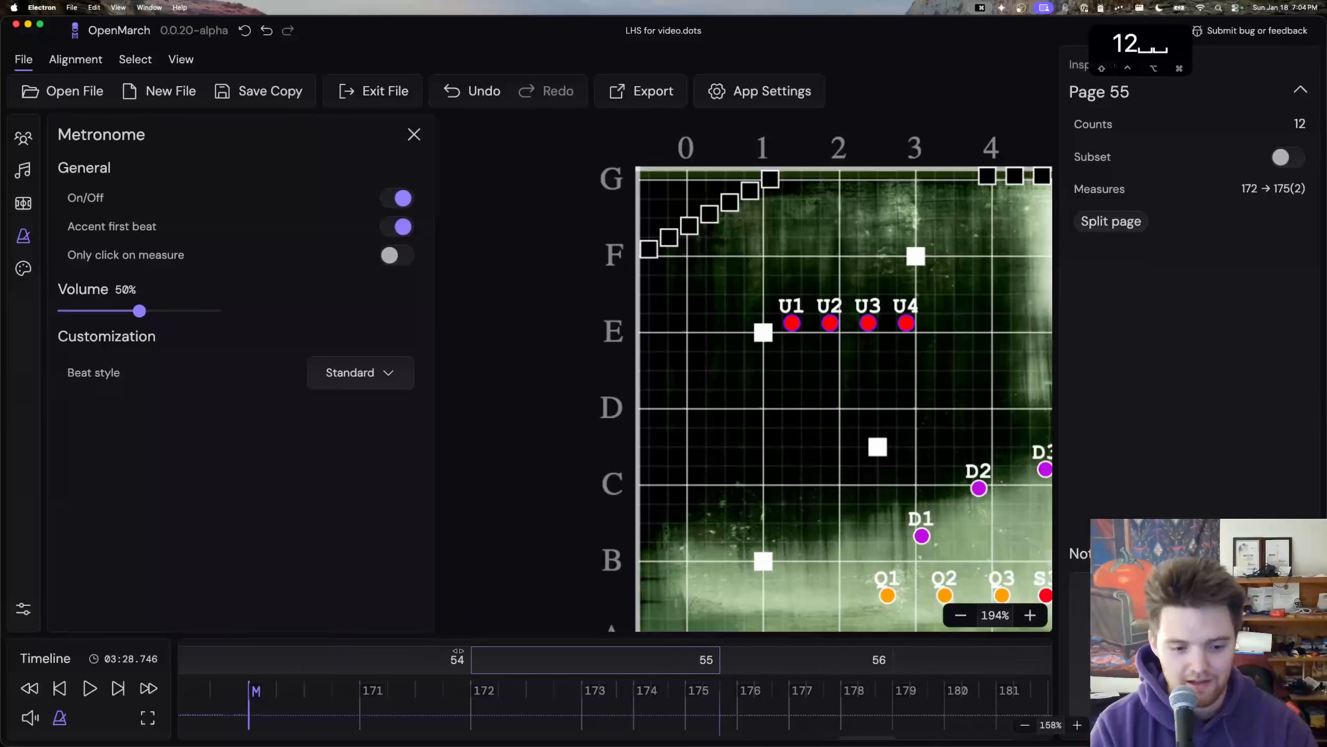
{"action": "key", "text": "space"}
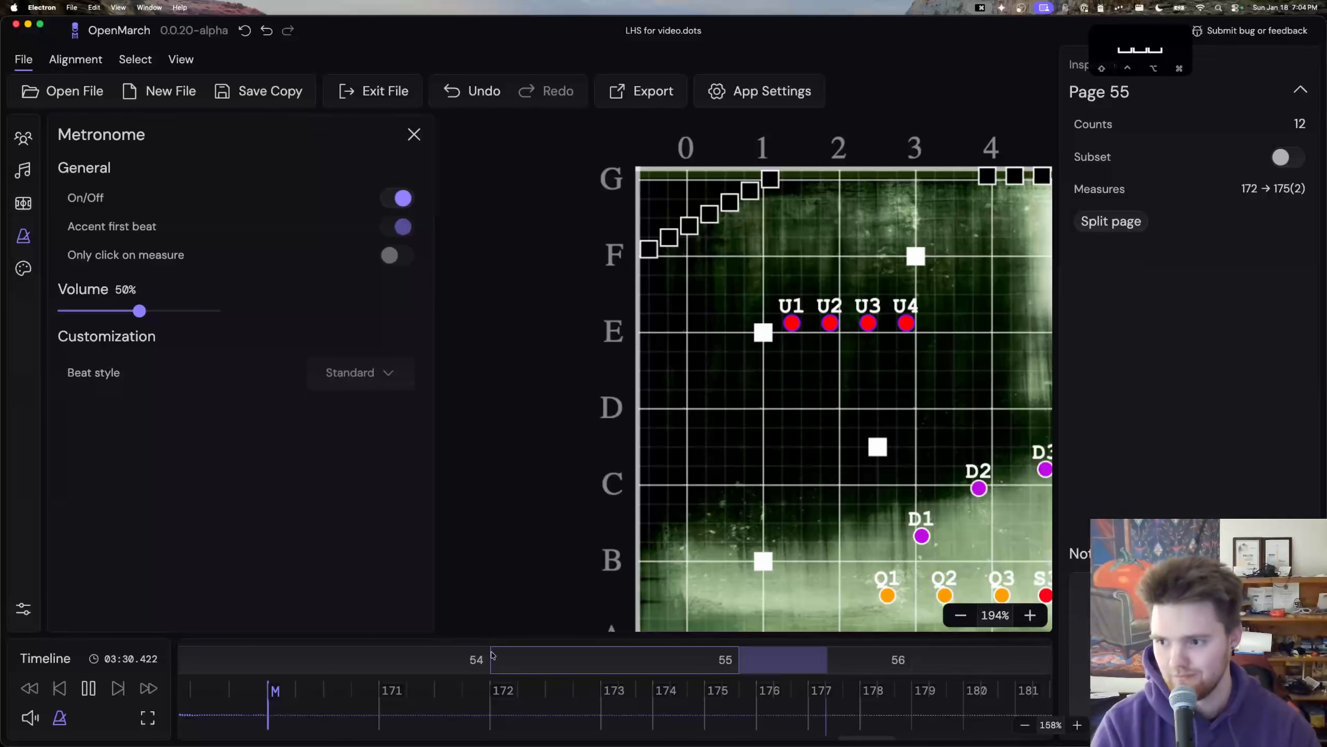
{"action": "key", "text": "space"}
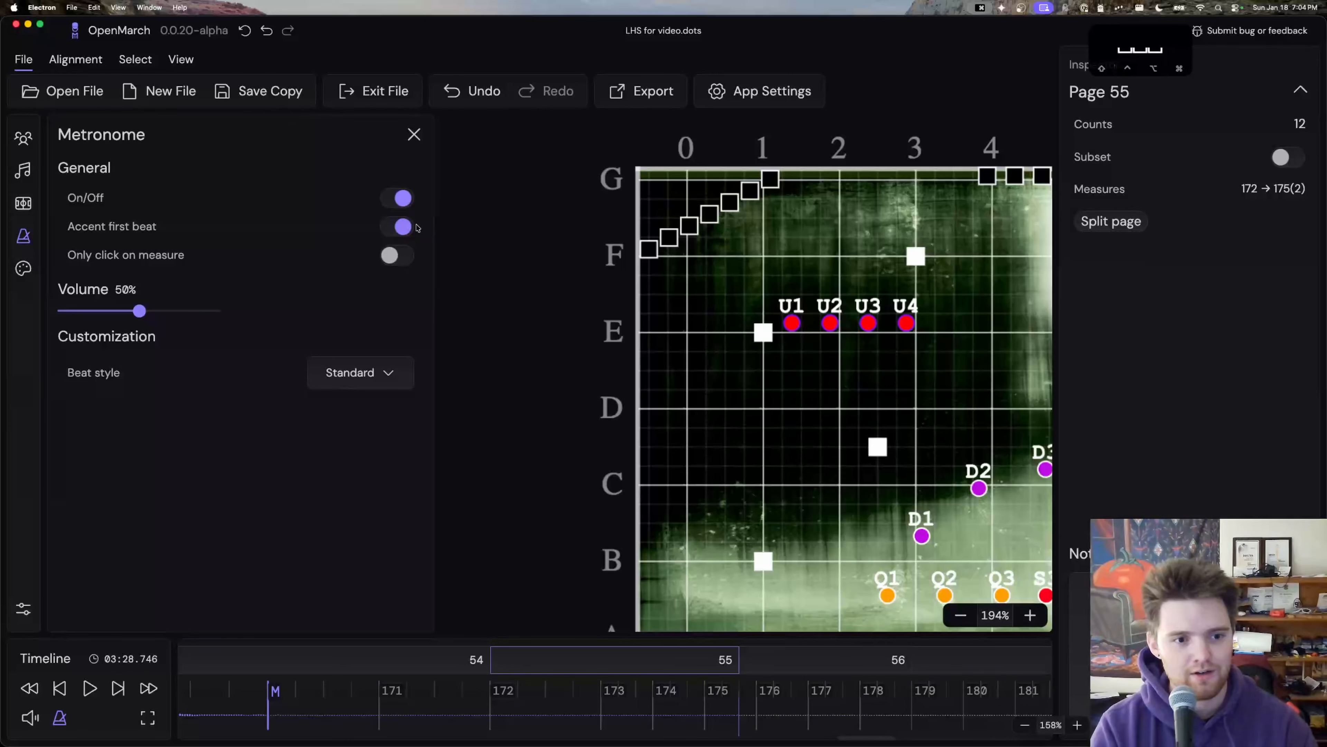
Step: Turn off the metronome's first-beat accent and enable clicking only on measures, playing from page 55 after each change
{"action": "left_click", "coordinate": [407, 227]}
{"action": "key", "text": "space"}
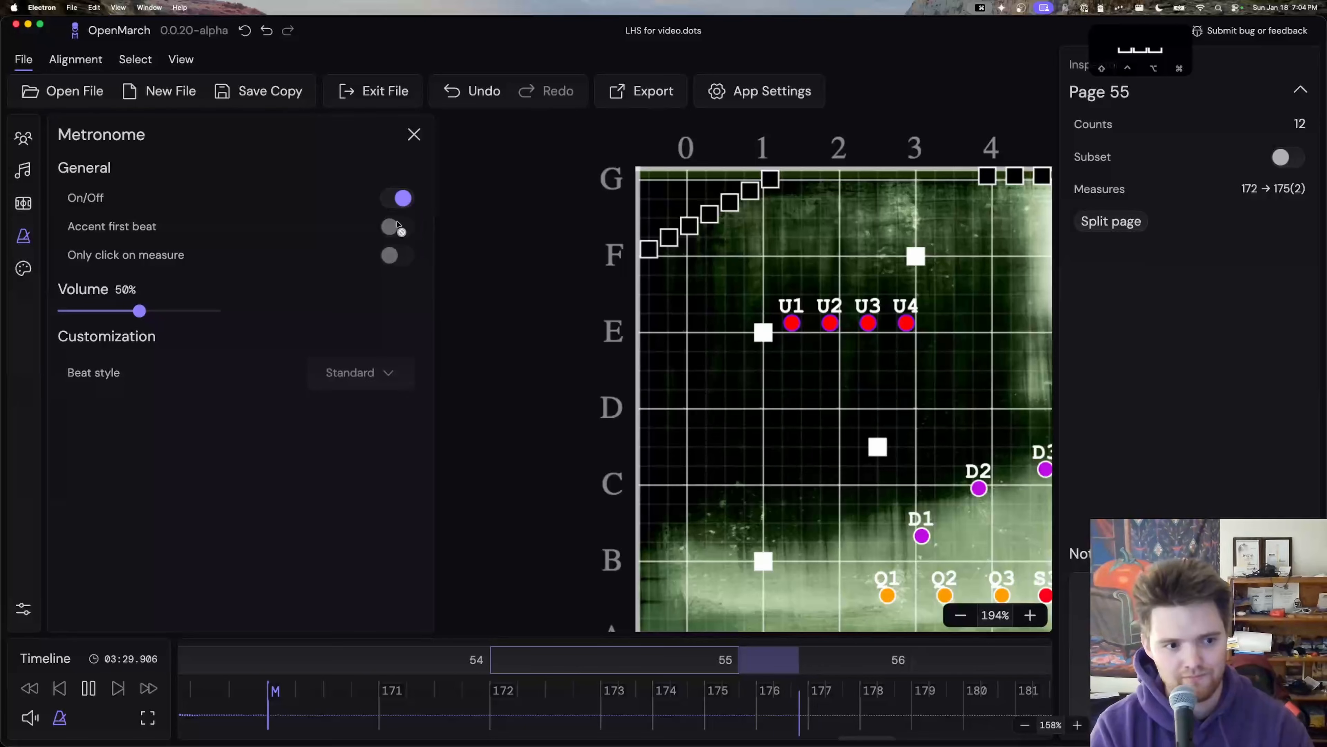
{"action": "key", "text": "space"}
{"action": "left_click", "coordinate": [393, 256]}
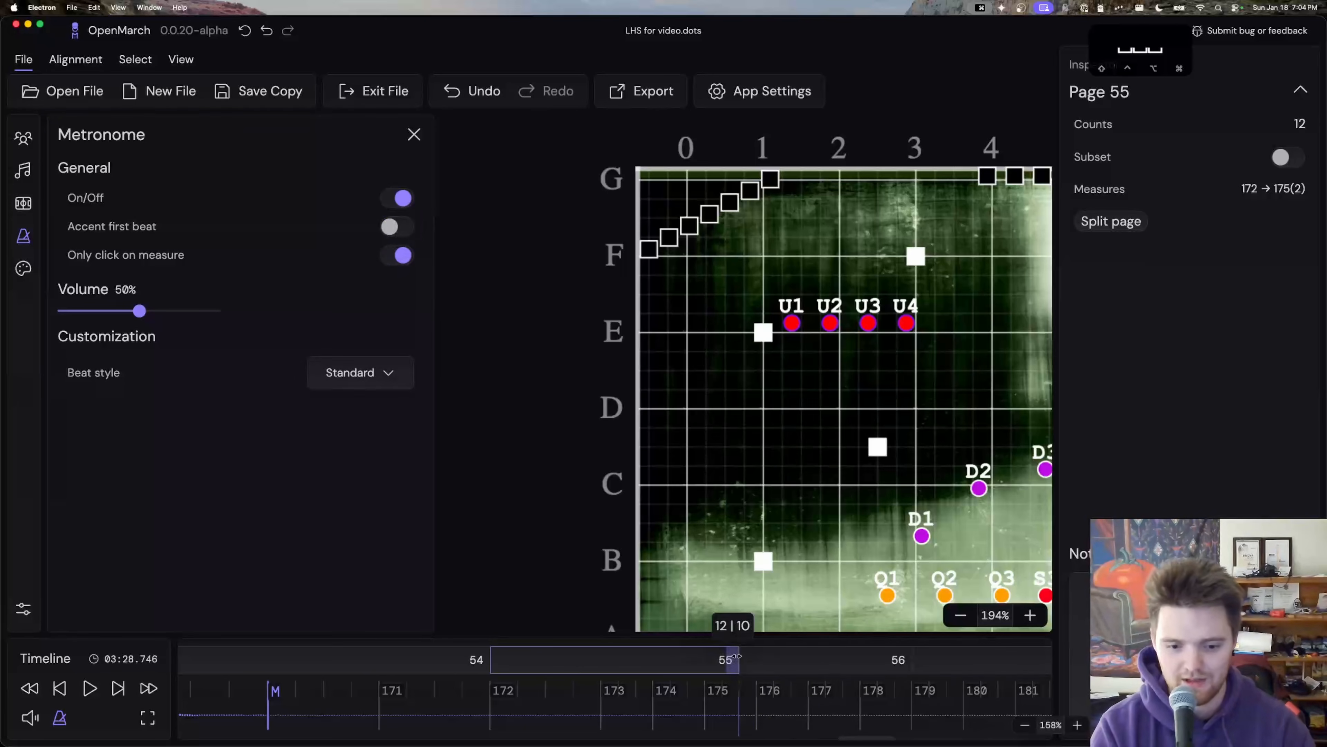
{"action": "key", "text": "space"}
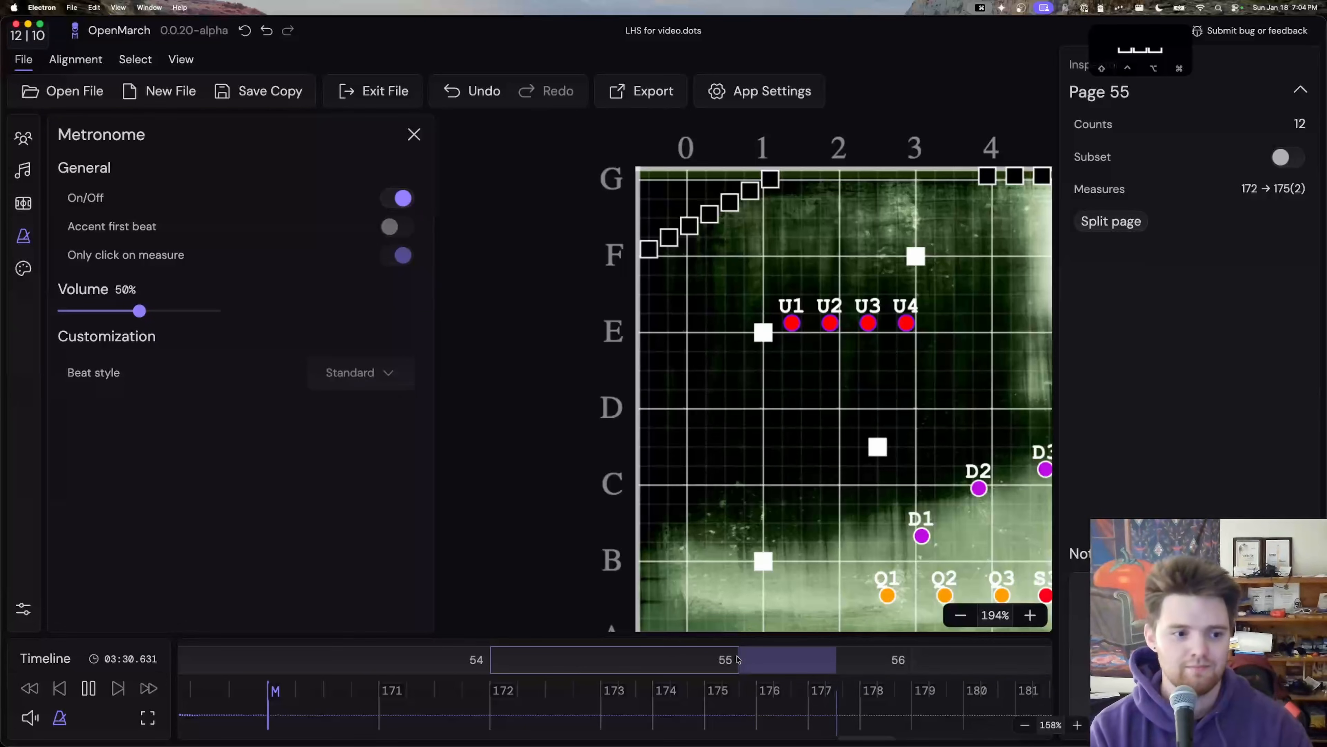
{"action": "key", "text": "space"}
Step: Try the Sharp beat style during playback, switch it to Smooth, and re-enable the first-beat accent
{"action": "left_click", "coordinate": [346, 371]}
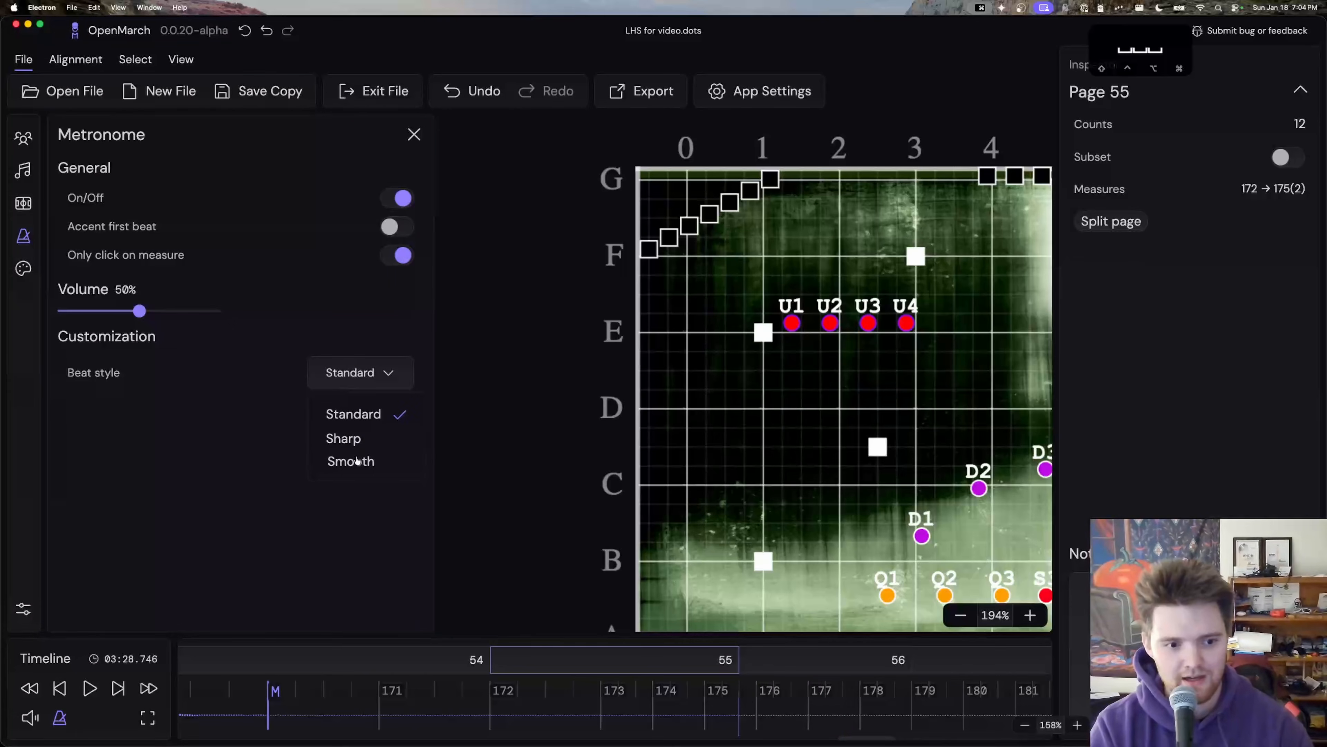
{"action": "left_click", "coordinate": [348, 438]}
{"action": "key", "text": "space"}
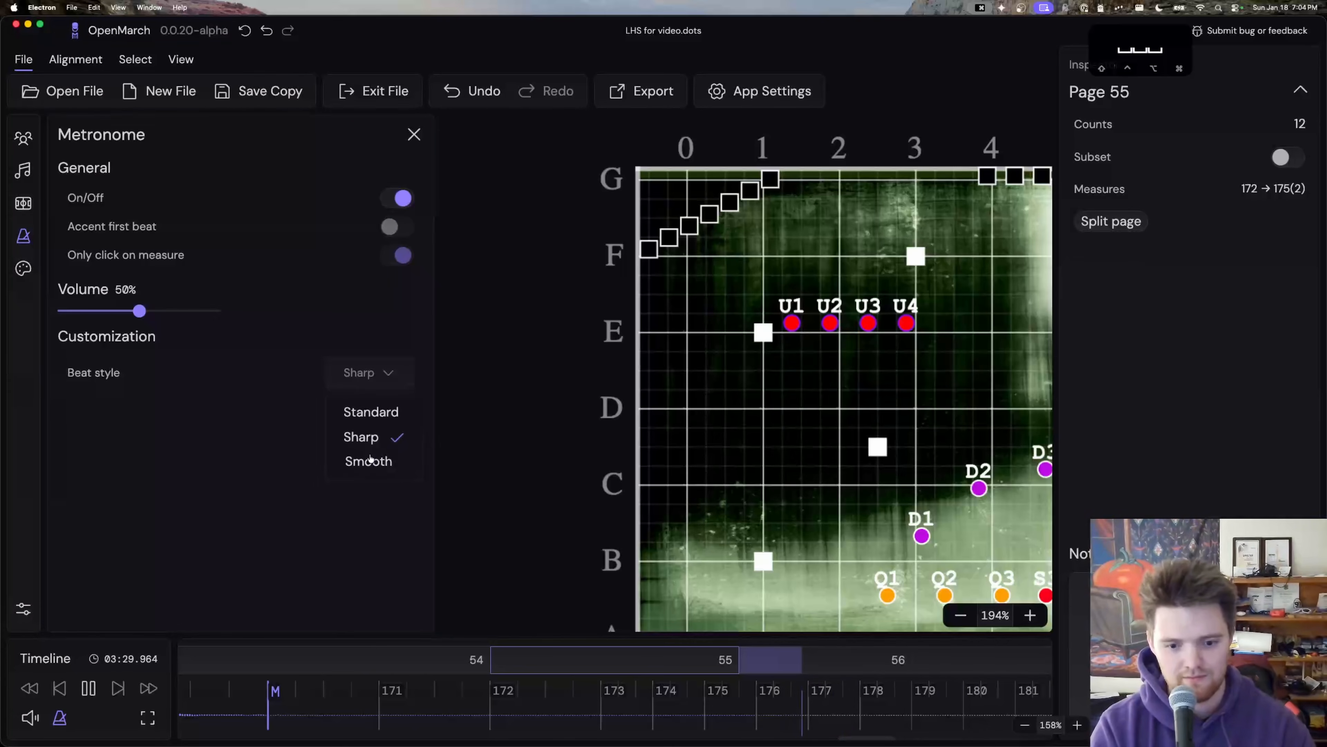
{"action": "left_click", "coordinate": [367, 460]}
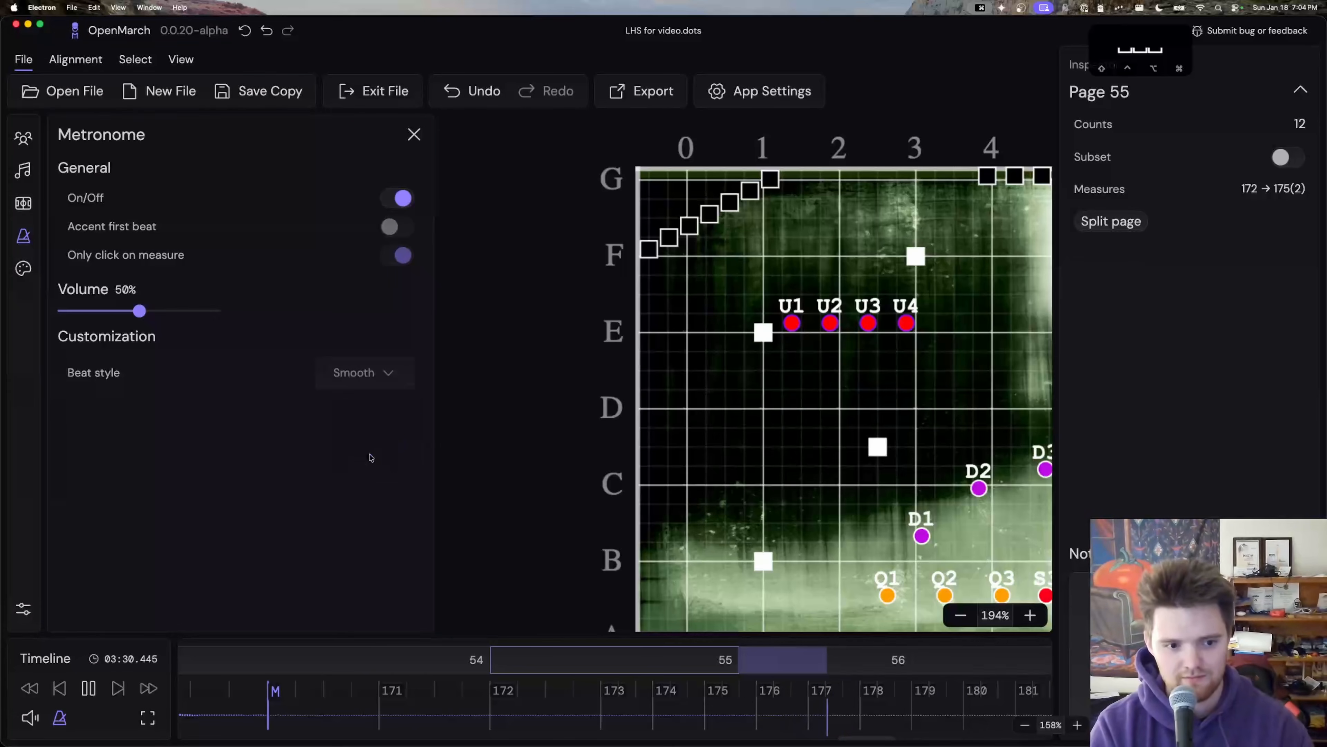
{"action": "left_click", "coordinate": [403, 226]}
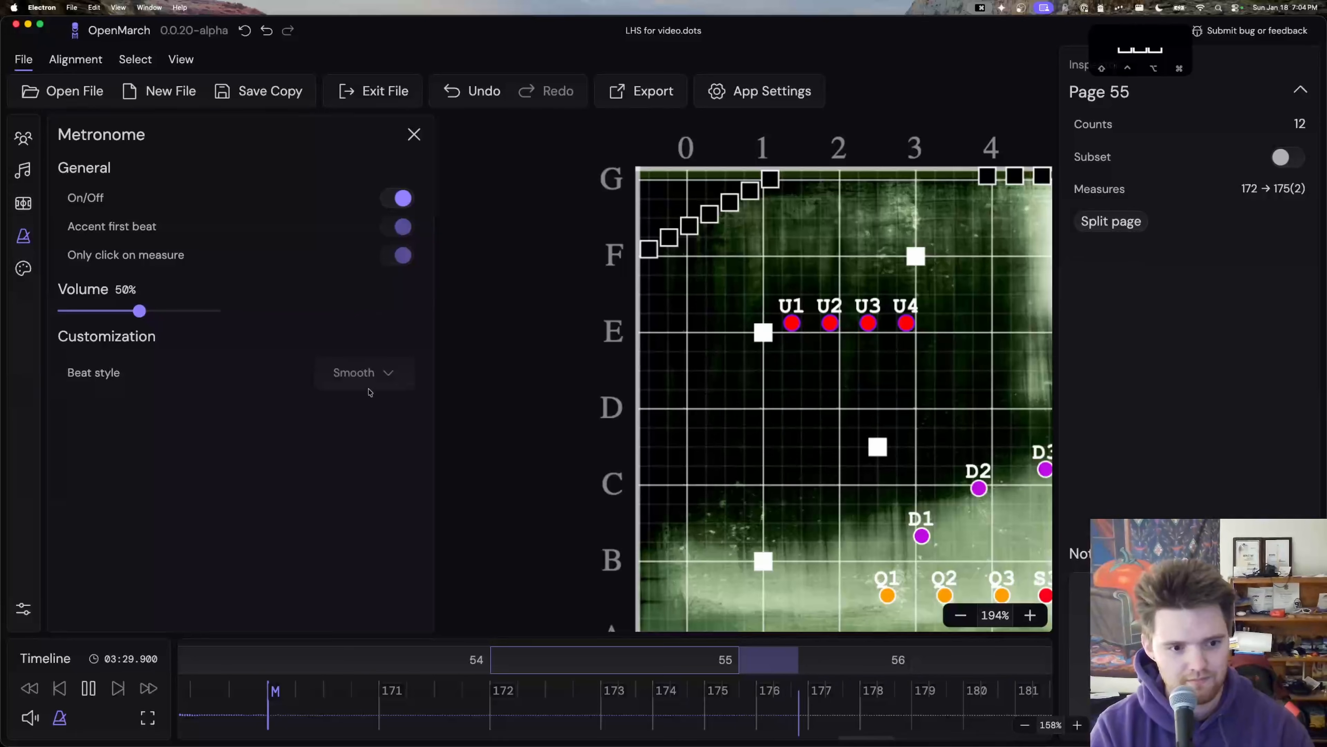
{"action": "key", "text": "space"}
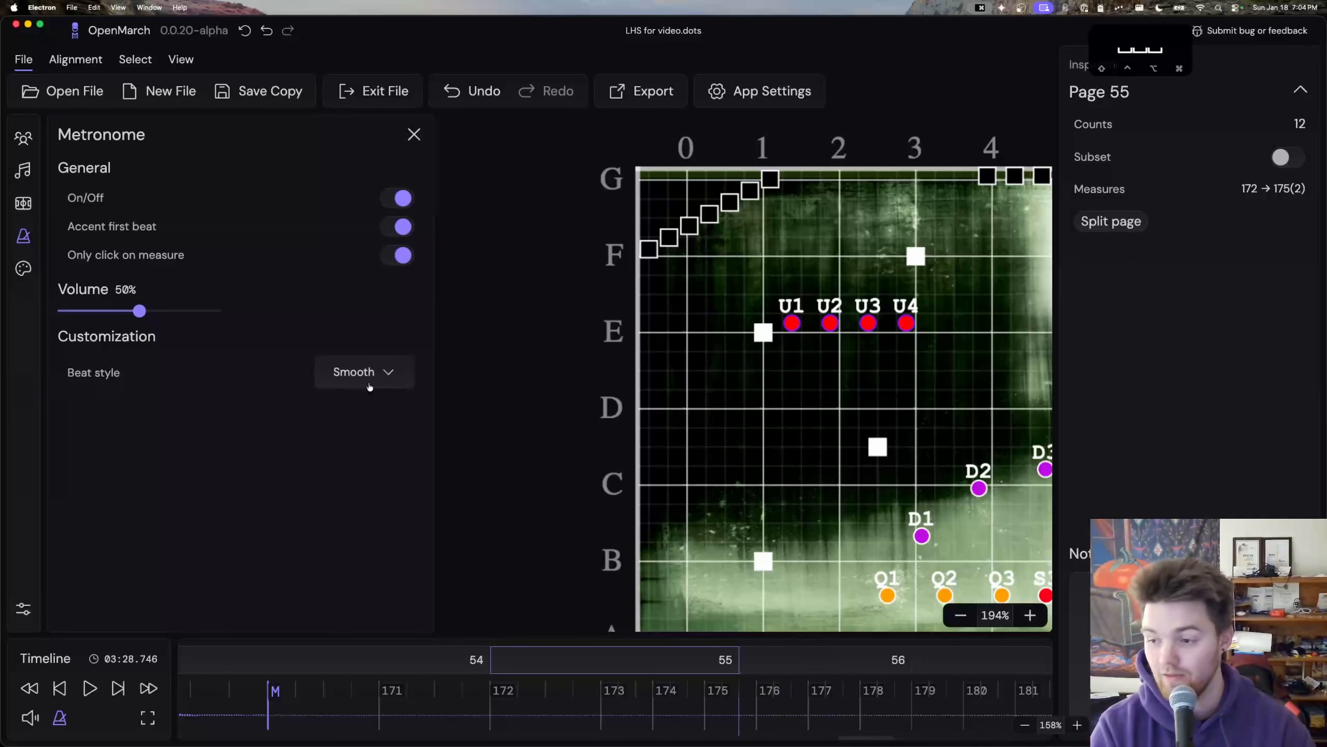
Step: Turn off clicking only on measures, set the beat style to Standard, and briefly play the drill from page 55
{"action": "left_click", "coordinate": [395, 257]}
{"action": "left_click", "coordinate": [381, 375]}
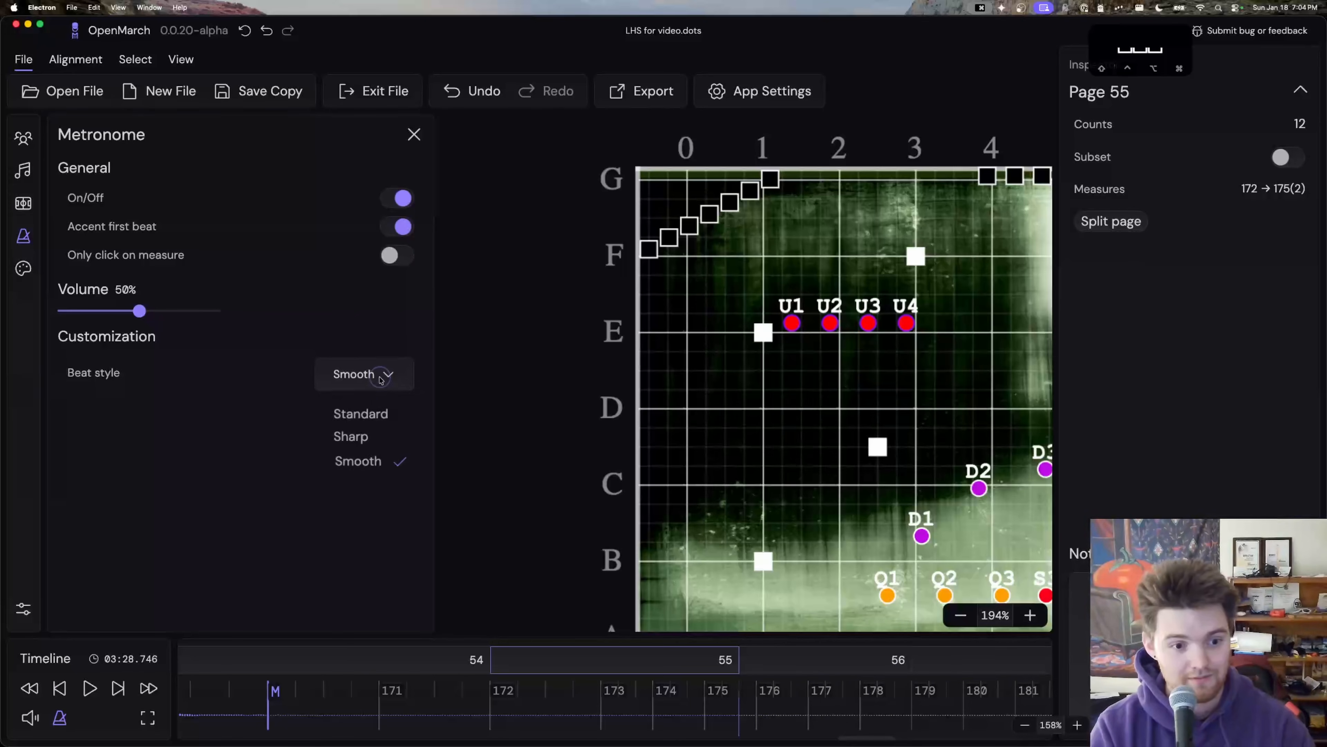
{"action": "left_click", "coordinate": [371, 437]}
{"action": "key", "text": "space"}
{"action": "key", "text": "space"}
{"action": "left_click", "coordinate": [382, 383]}
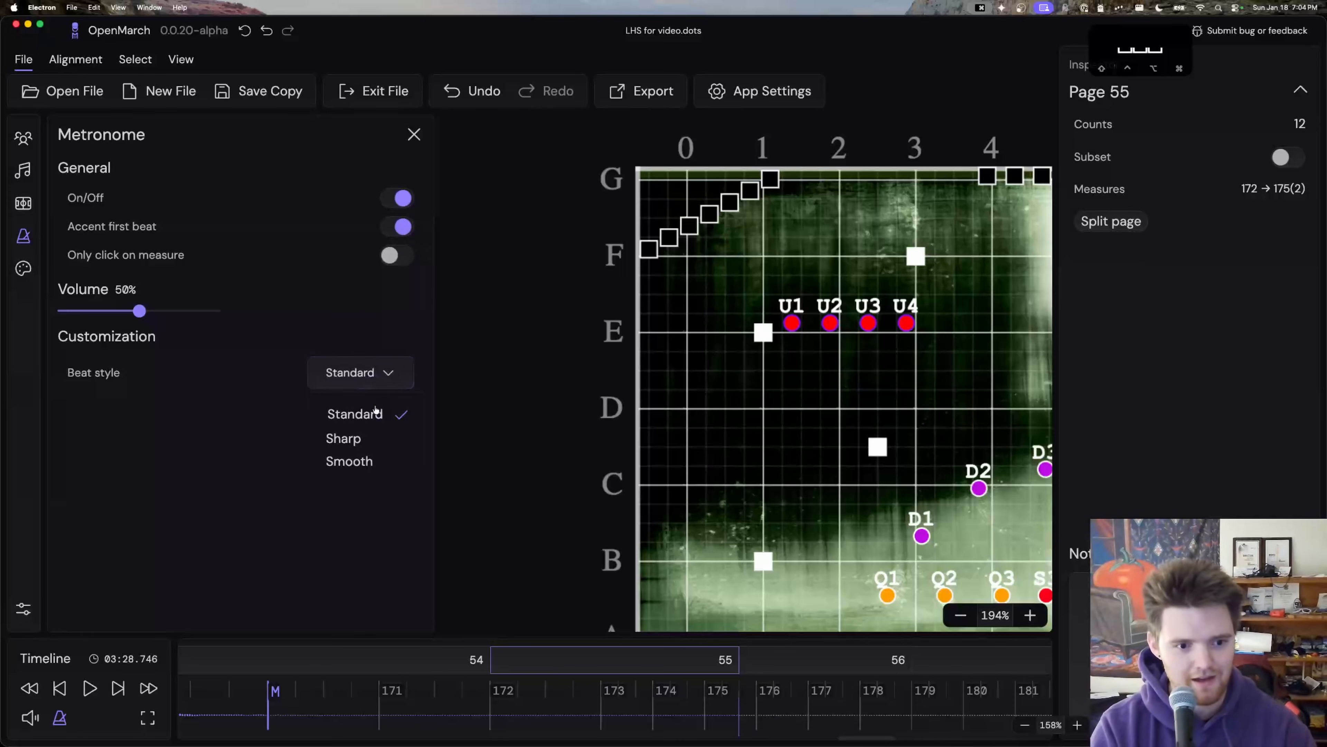
{"action": "left_click", "coordinate": [365, 416]}
{"action": "key", "text": "space"}
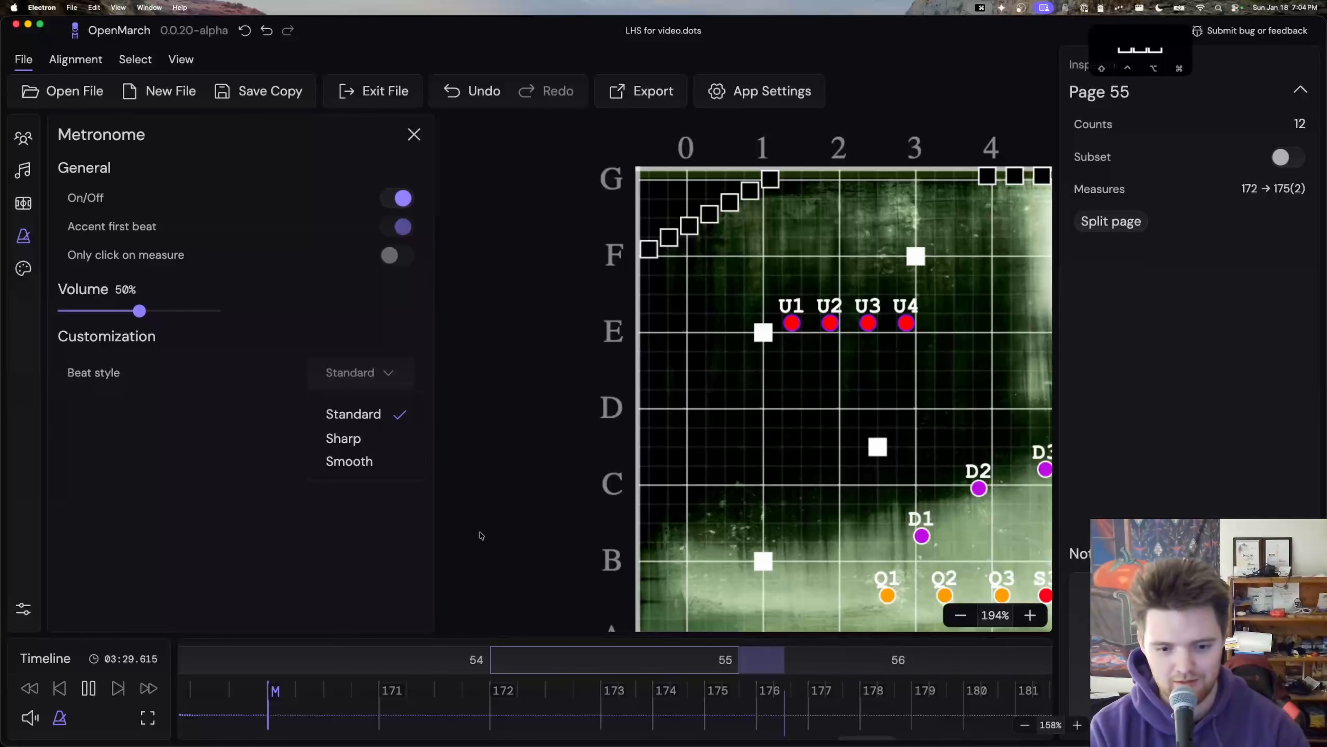
{"action": "key", "text": "space"}
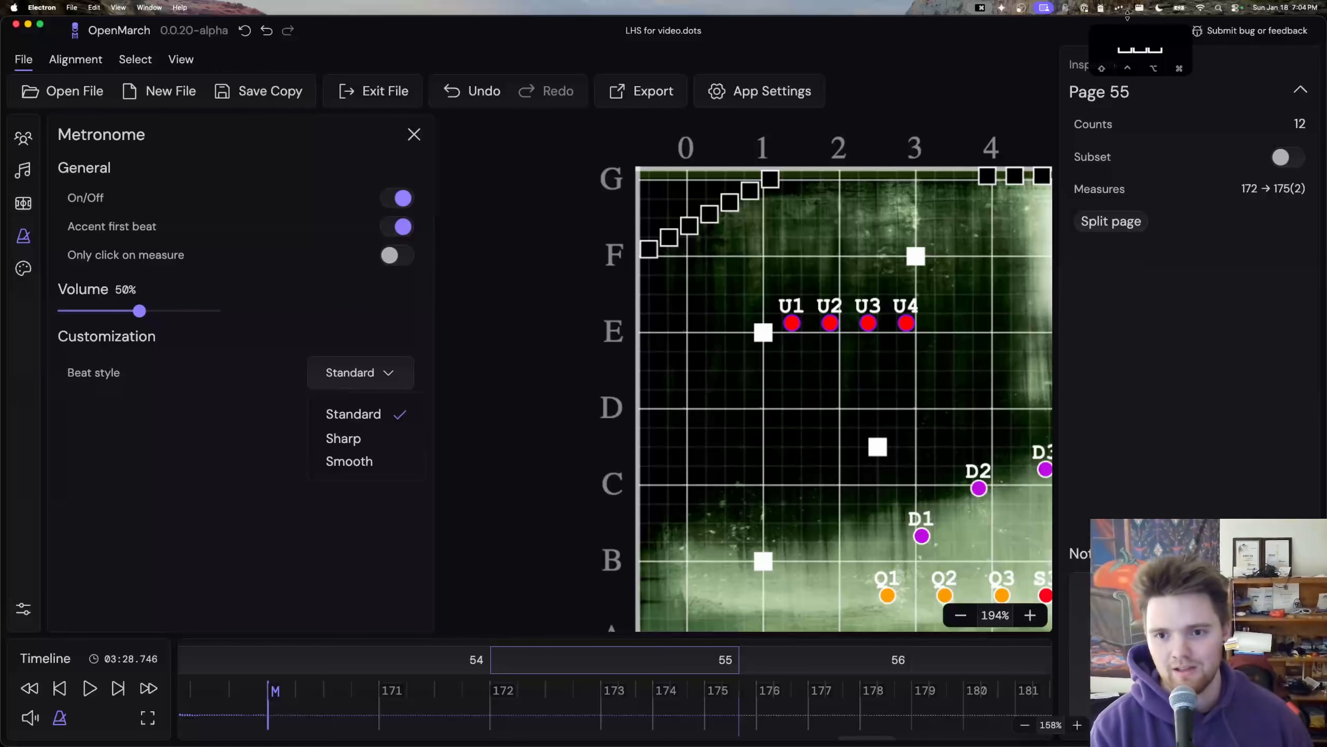
Step: Select page 52 in the timeline and close the metronome settings
{"action": "left_click_drag", "start_coordinate": [1159, 33], "coordinate": [996, 32]}
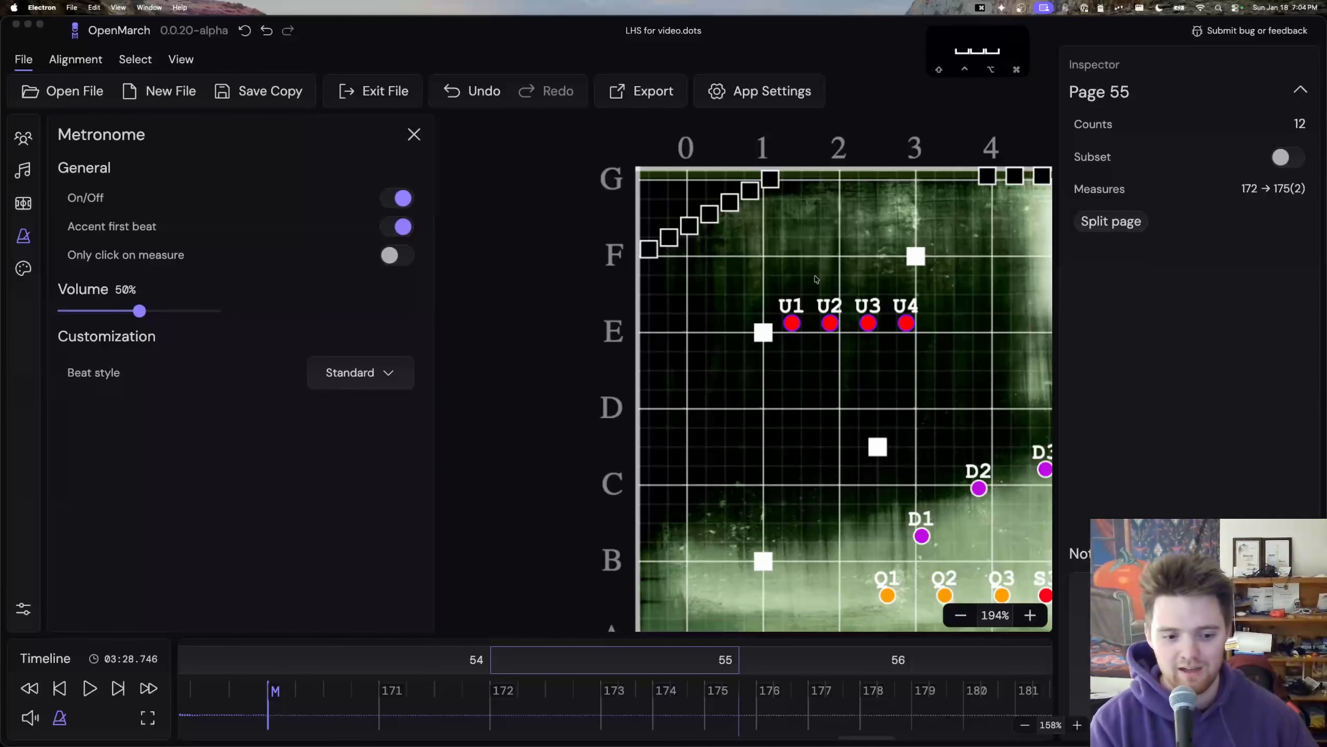
{"action": "scroll", "coordinate": [564, 658], "scroll_direction": "left", "scroll_amount": 10}
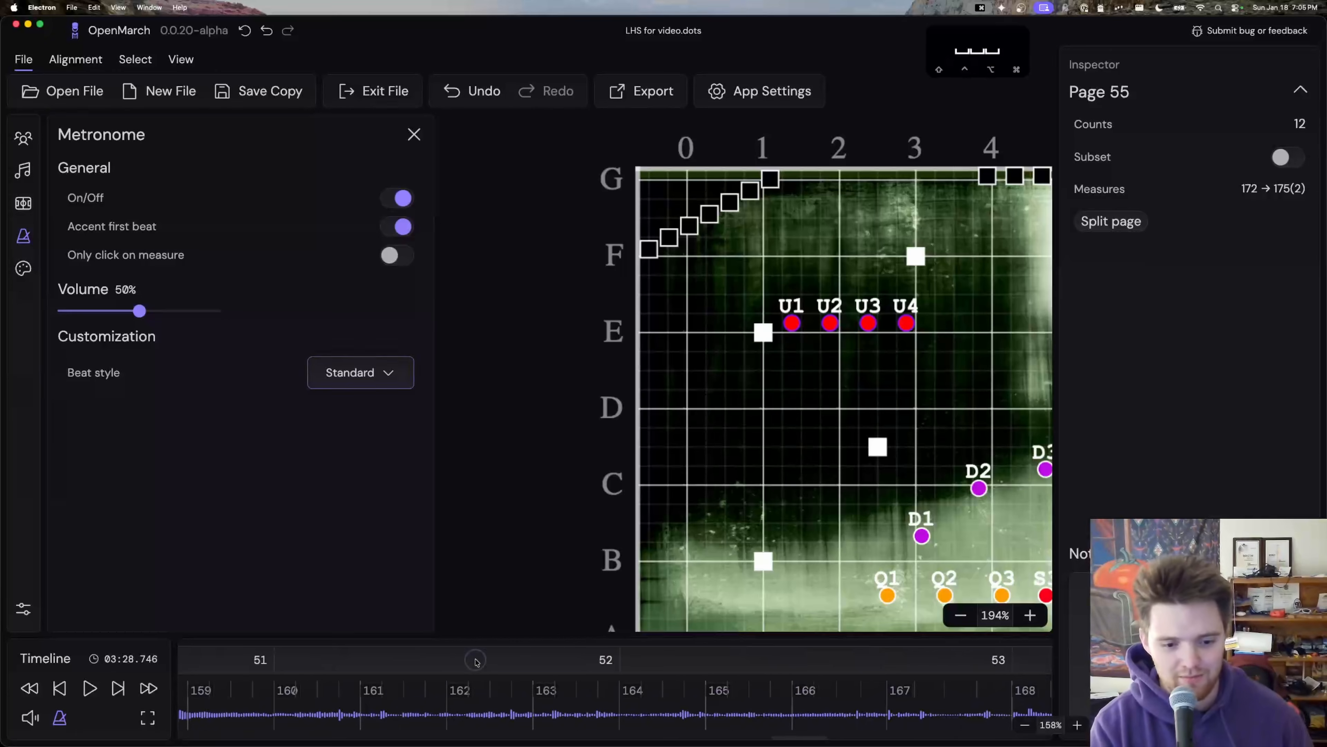
{"action": "left_click", "coordinate": [504, 662]}
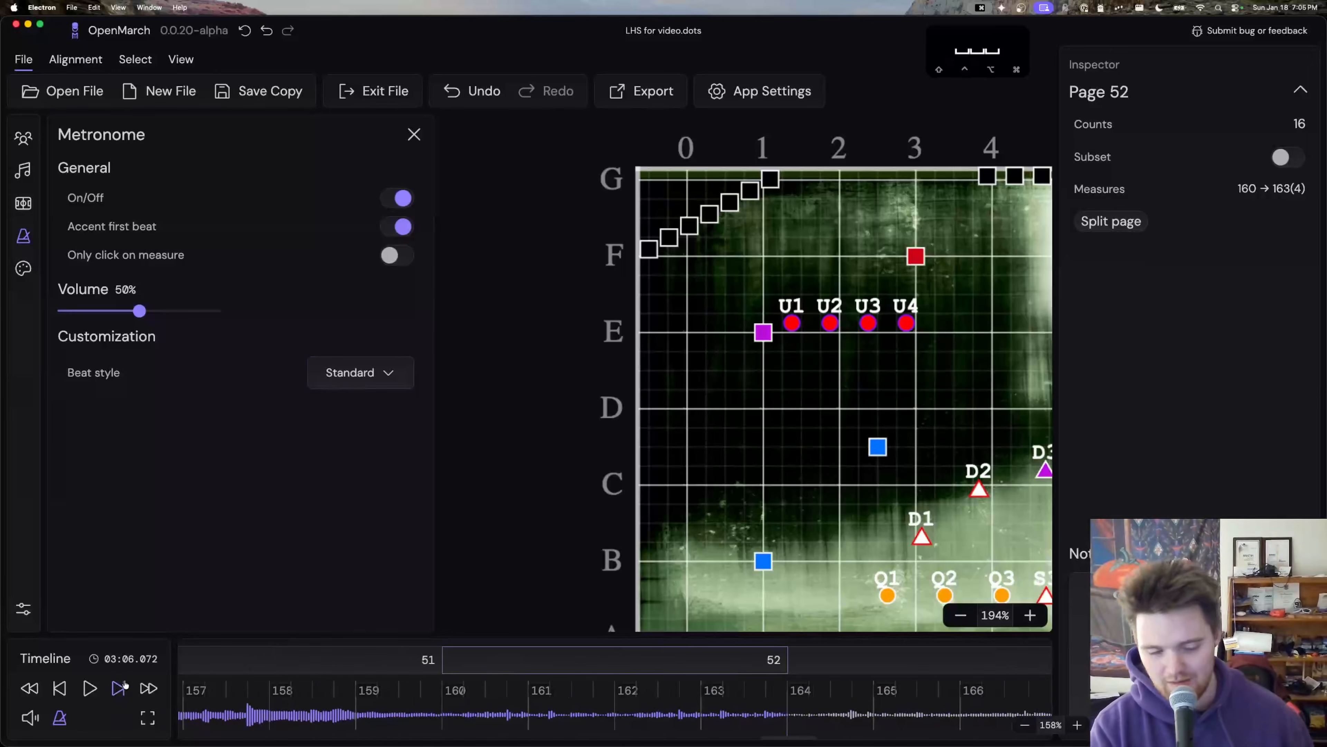
{"action": "scroll", "coordinate": [588, 559], "scroll_direction": "right", "scroll_amount": 5}
{"action": "scroll", "coordinate": [588, 559], "scroll_direction": "right", "scroll_amount": 2}
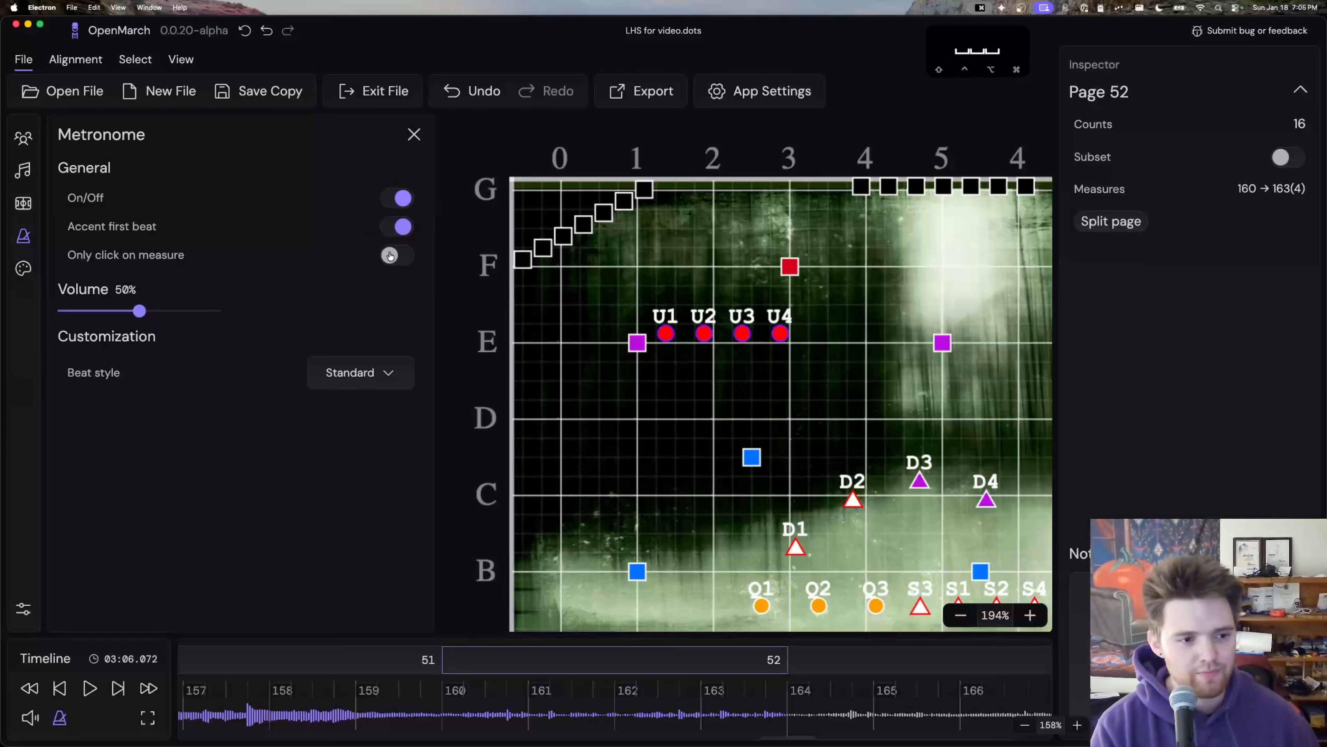
{"action": "left_click", "coordinate": [415, 135]}
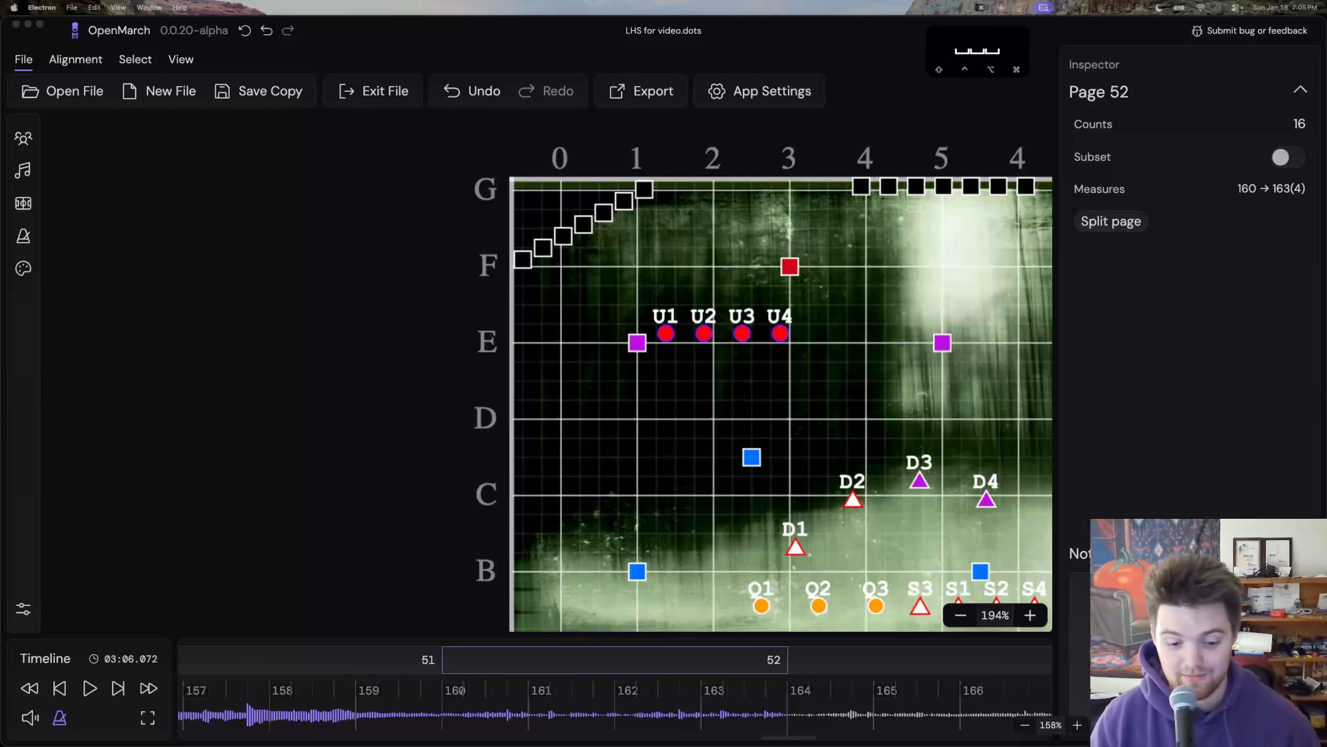
Step: Switch to Finder, examine the file details of the unnamed-draft, Part 1.dots and Part 1 copy.dots drill files in IDL 2026, and close the window
{"action": "left_click_drag", "start_coordinate": [678, 746], "coordinate": [601, 149]}
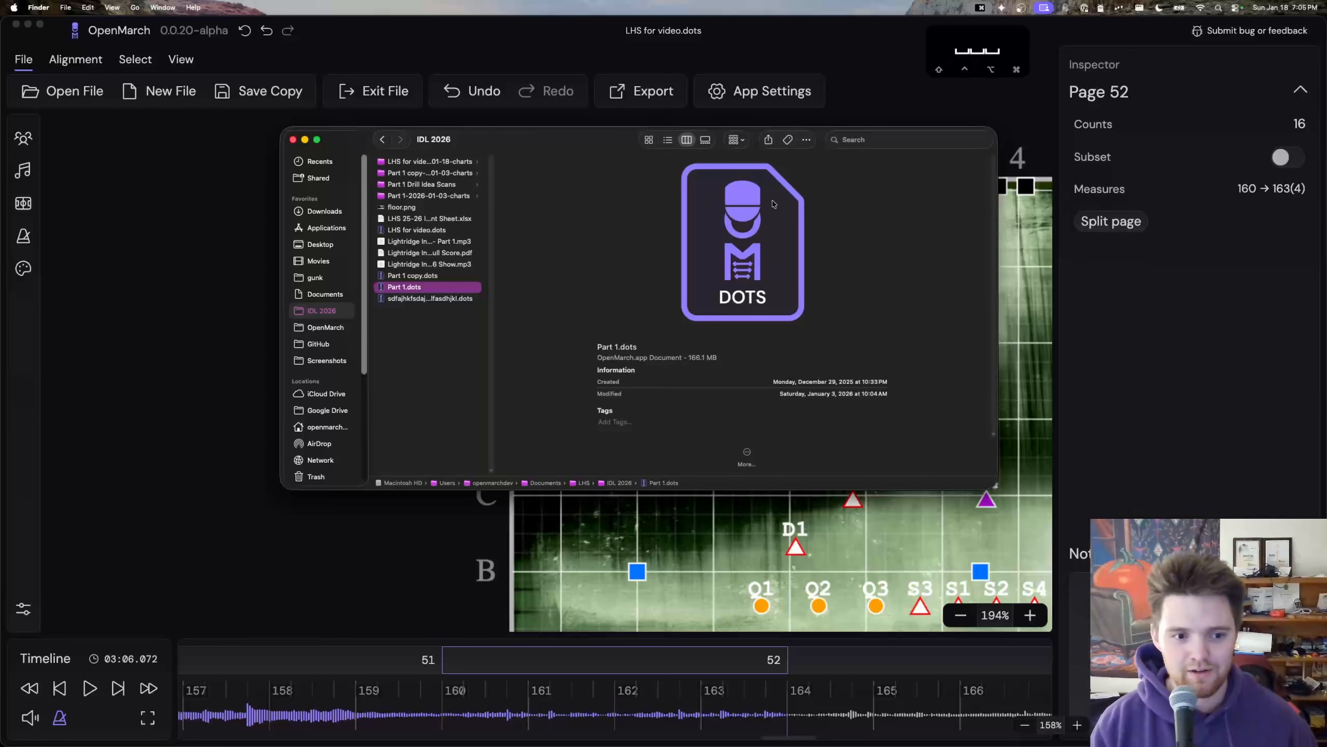
{"action": "left_click", "coordinate": [444, 298]}
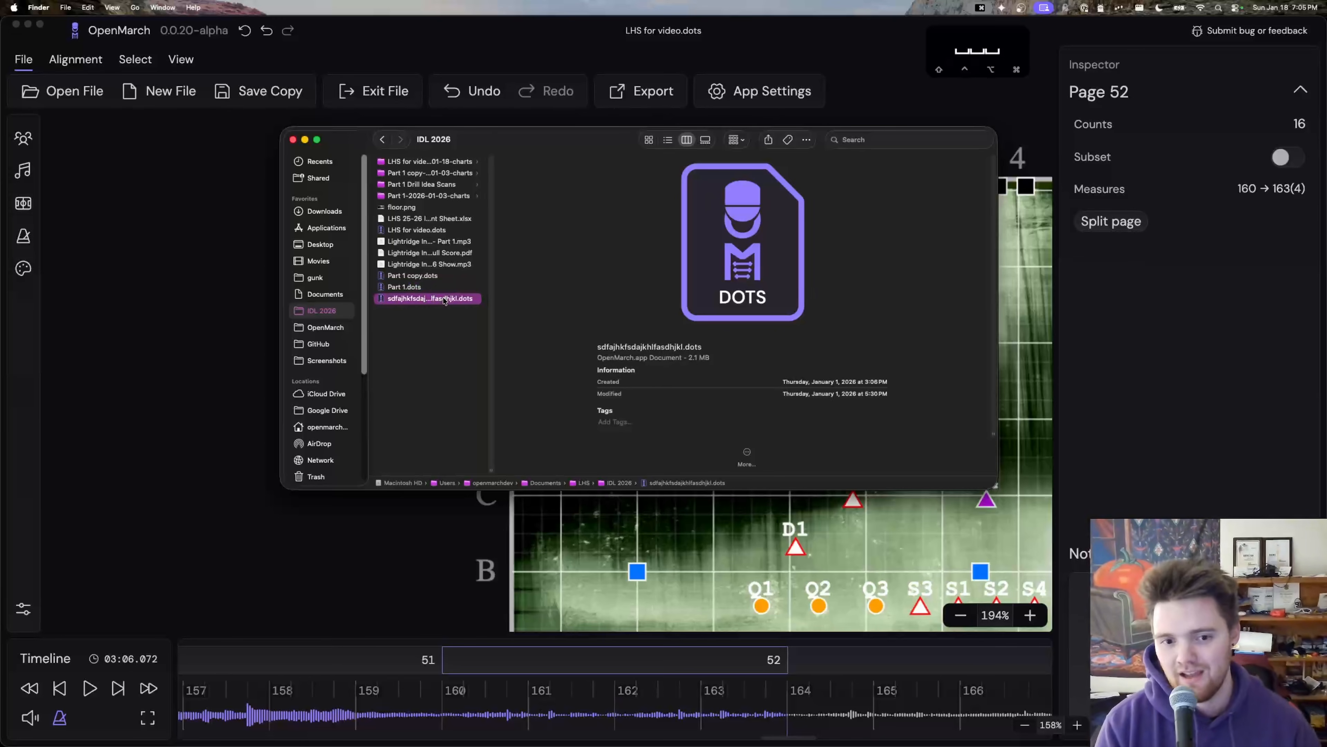
{"action": "left_click", "coordinate": [430, 287]}
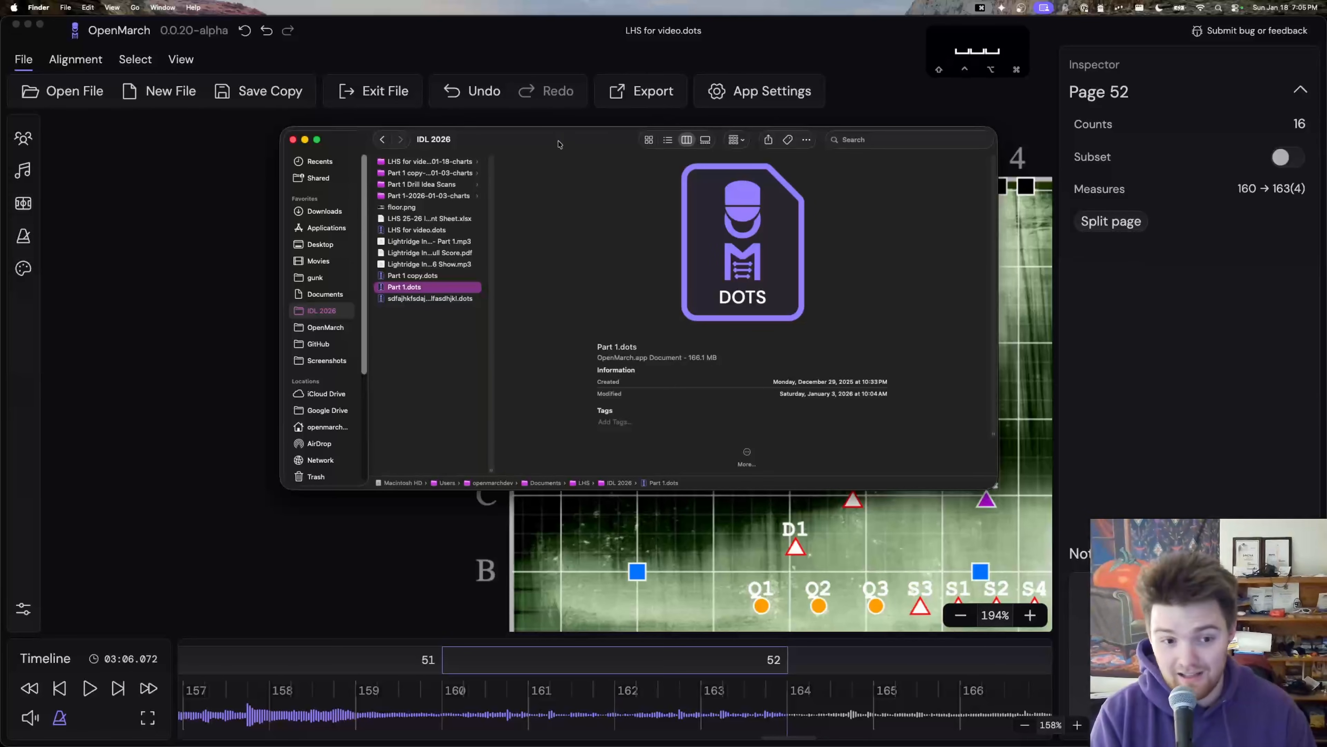
{"action": "left_click", "coordinate": [434, 276]}
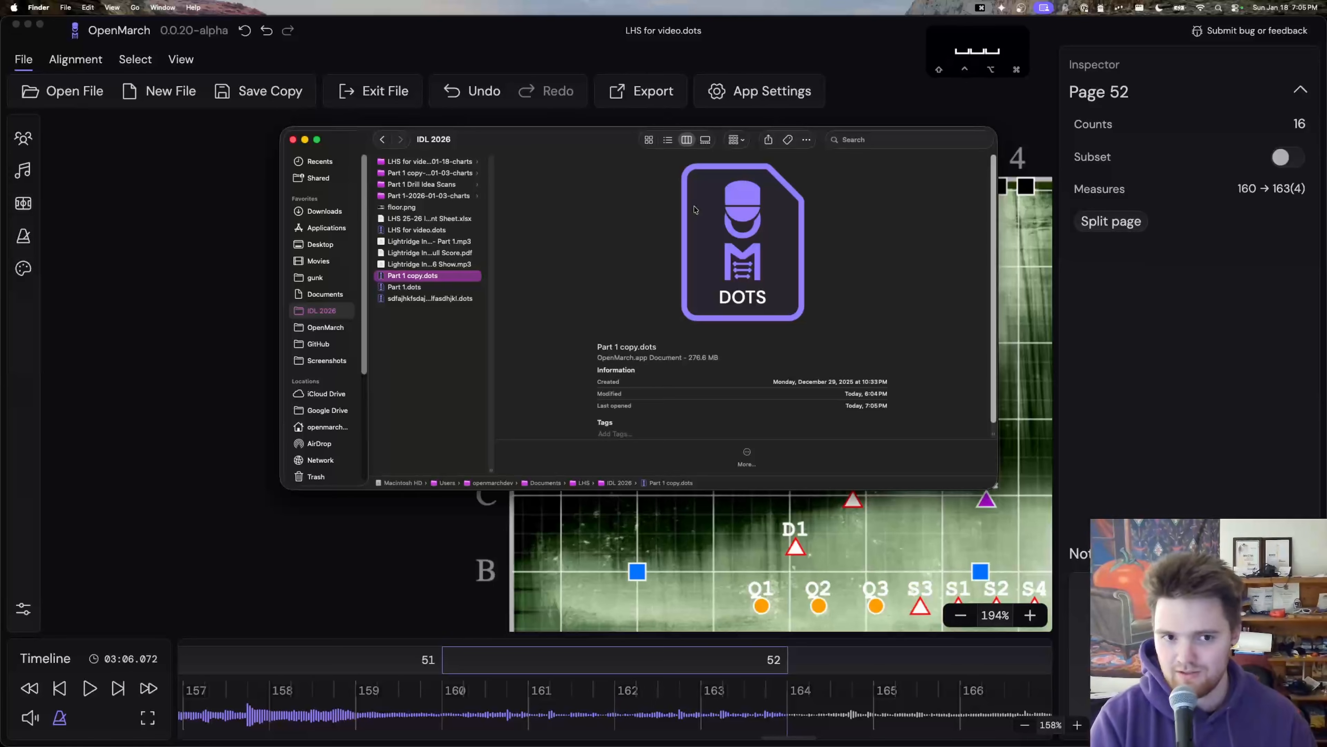
{"action": "left_click_drag", "start_coordinate": [598, 132], "coordinate": [613, 666]}
{"action": "key", "text": "super+w"}
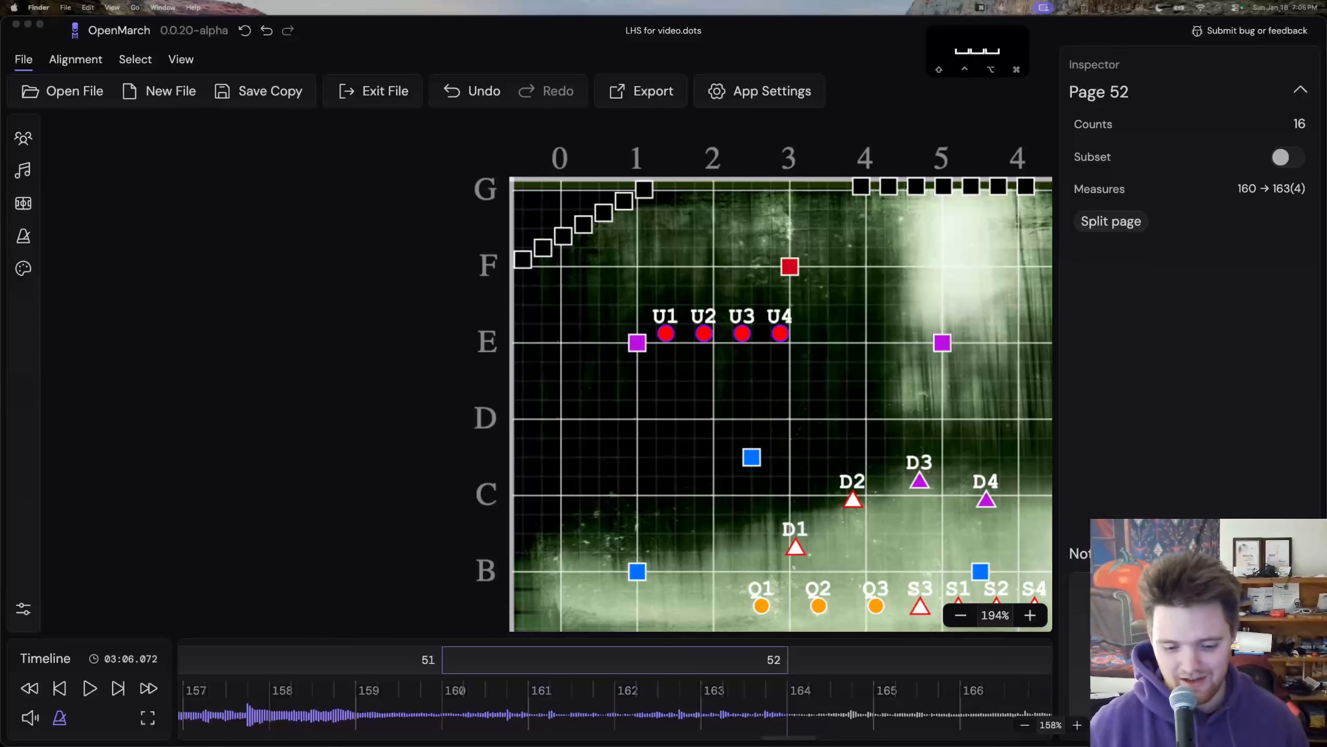
{"action": "left_click_drag", "start_coordinate": [744, 743], "coordinate": [506, 208]}
{"action": "key", "text": "super+w"}
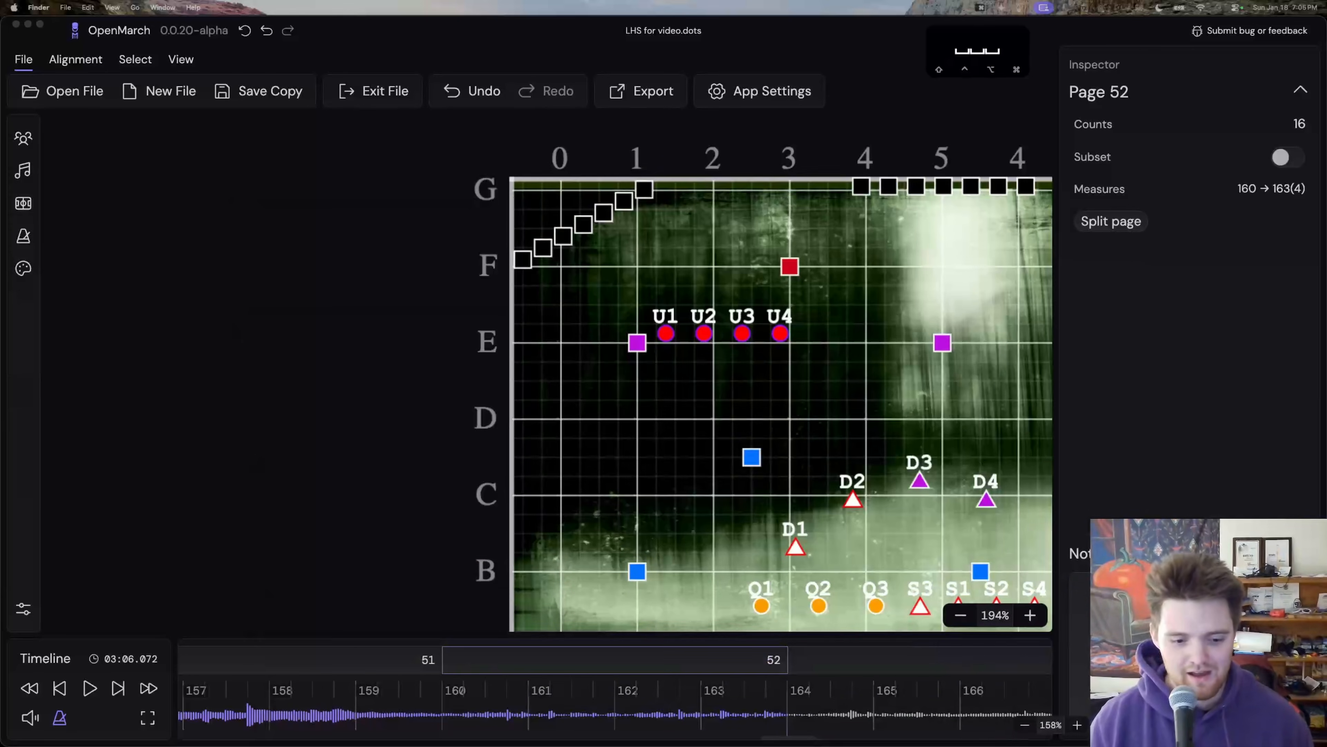